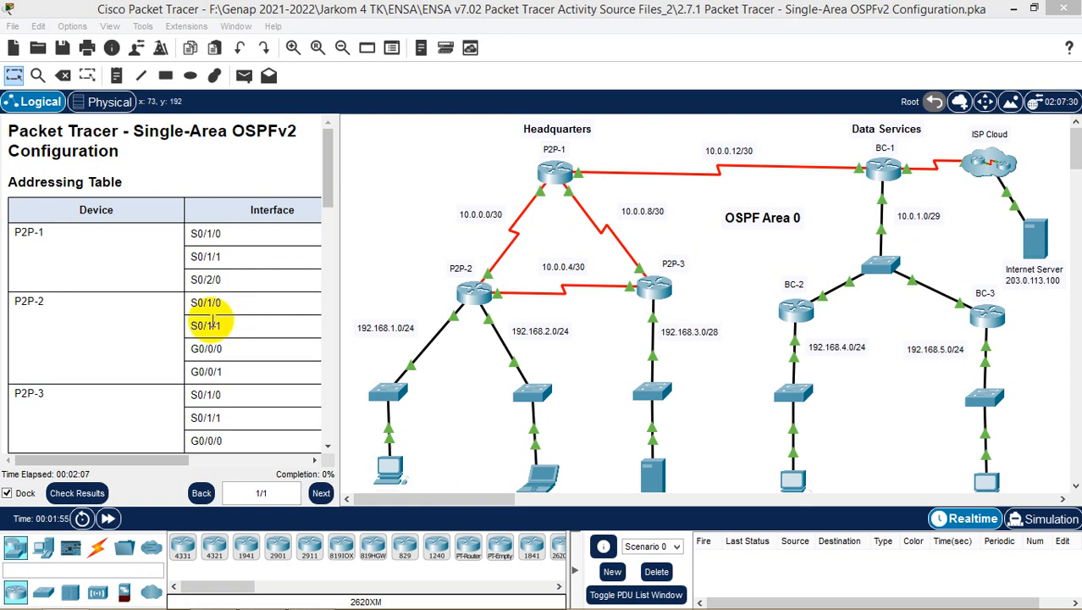
- Read through the activity's addressing table, objectives, background and instructions alongside the network topology
scroll(212, 320, down, 1)
scroll(211, 320, down, 8)
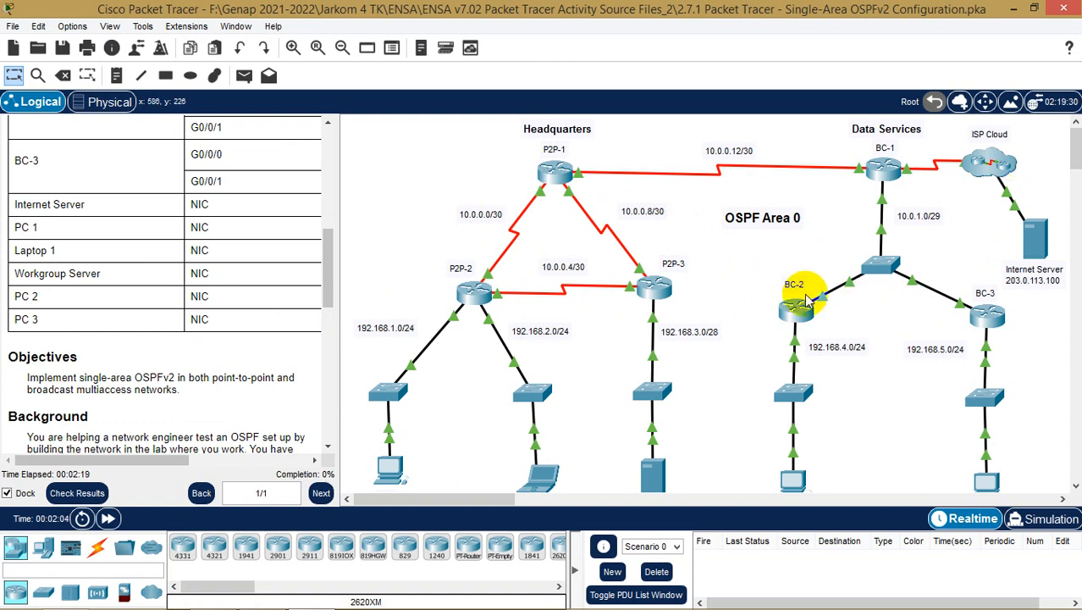
scroll(809, 300, down, 2)
scroll(807, 300, up, 2)
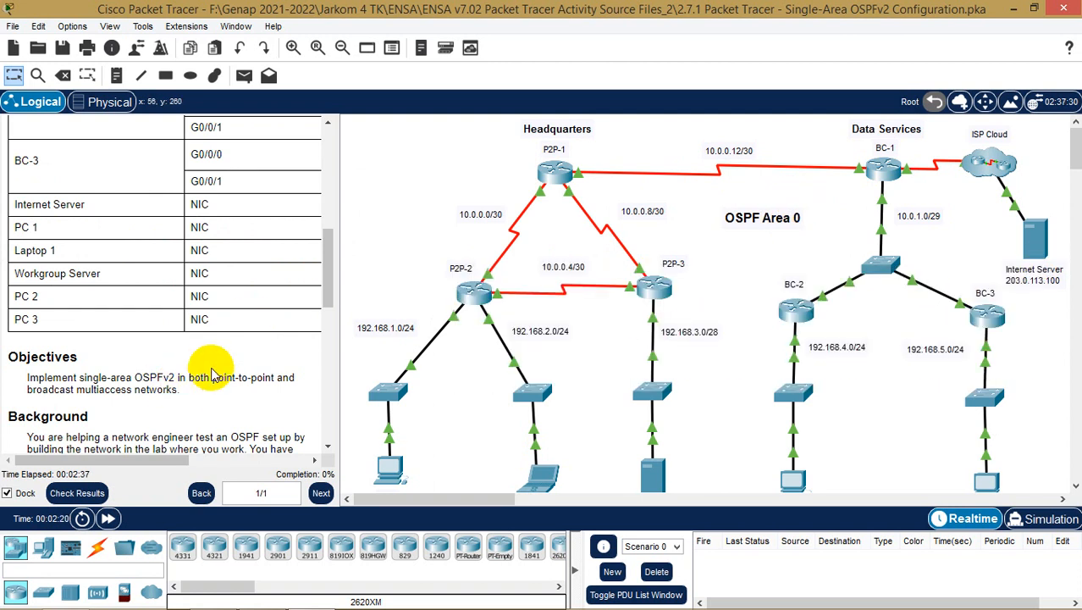
scroll(212, 362, down, 1)
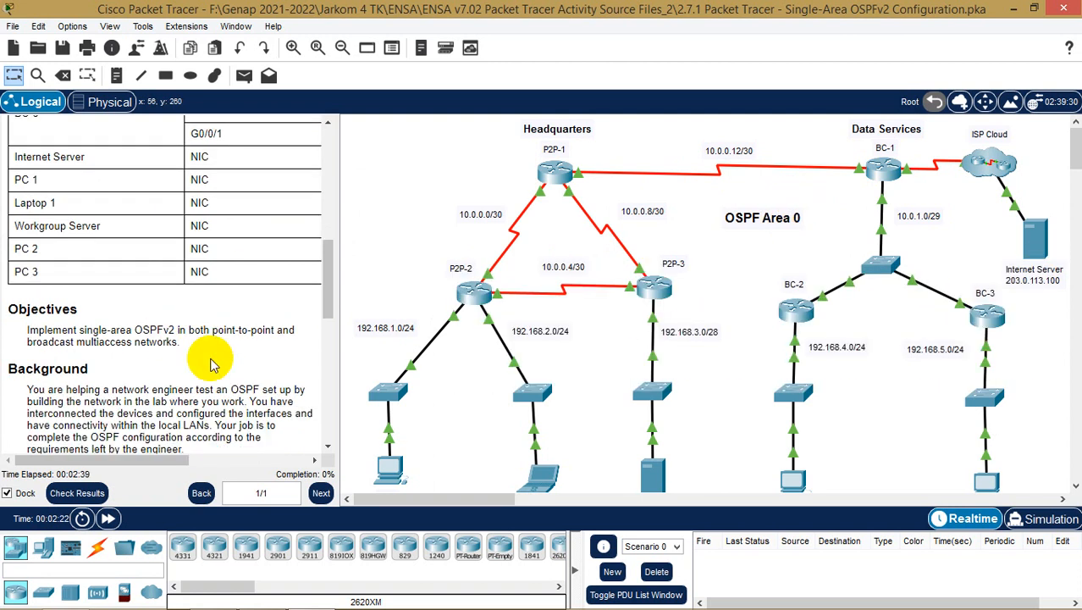
scroll(212, 362, down, 2)
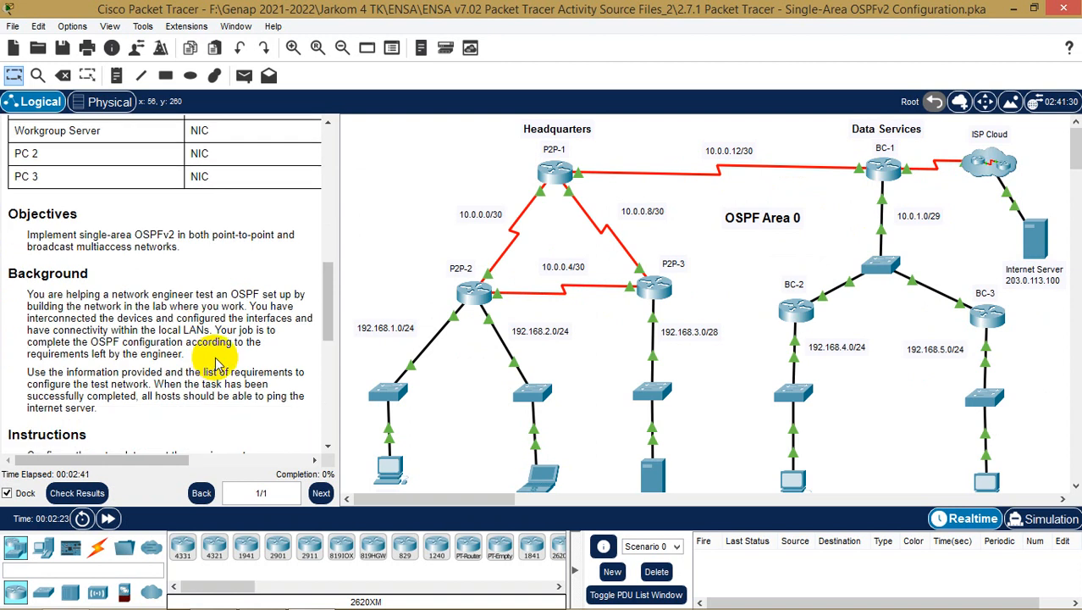
scroll(215, 359, down, 2)
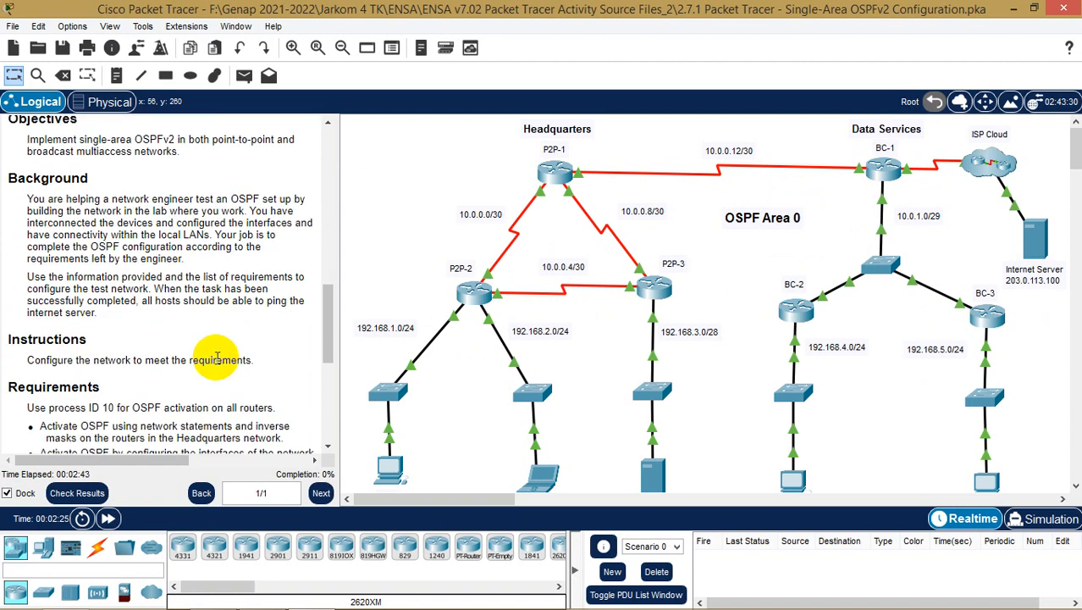
scroll(217, 359, down, 1)
scroll(219, 359, down, 1)
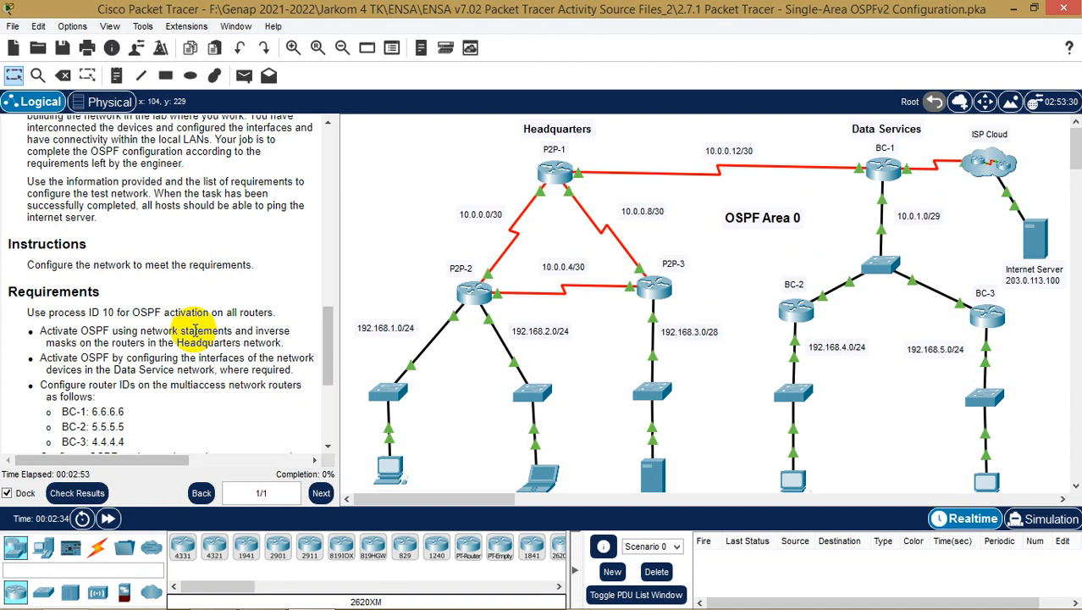
- Examine the requirements for the OSPF process ID, the activation method in each network and the BC router IDs
scroll(195, 330, down, 1)
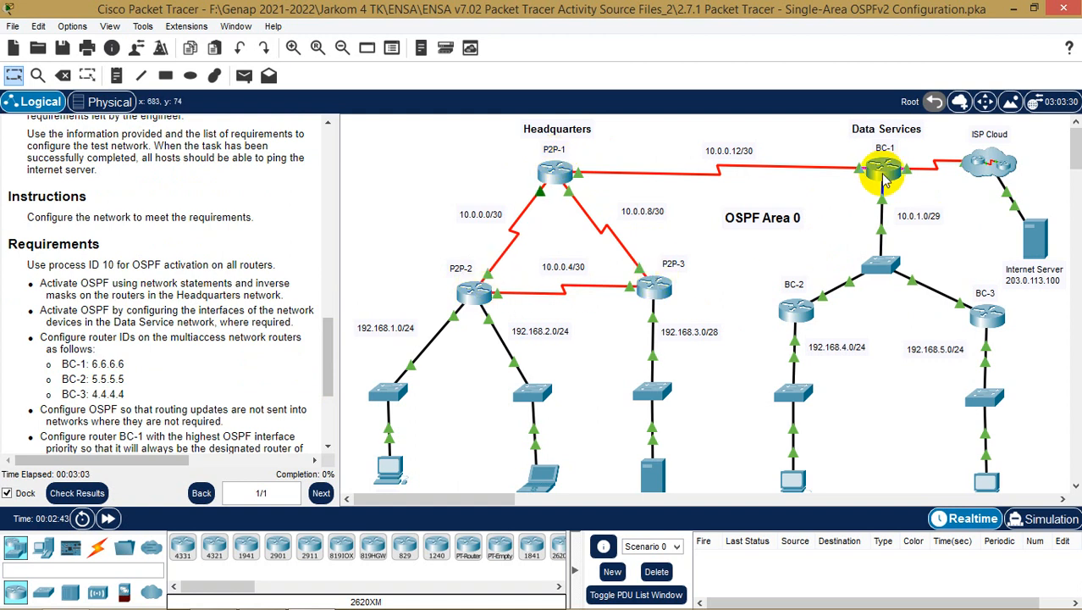
mouse_move(879, 167)
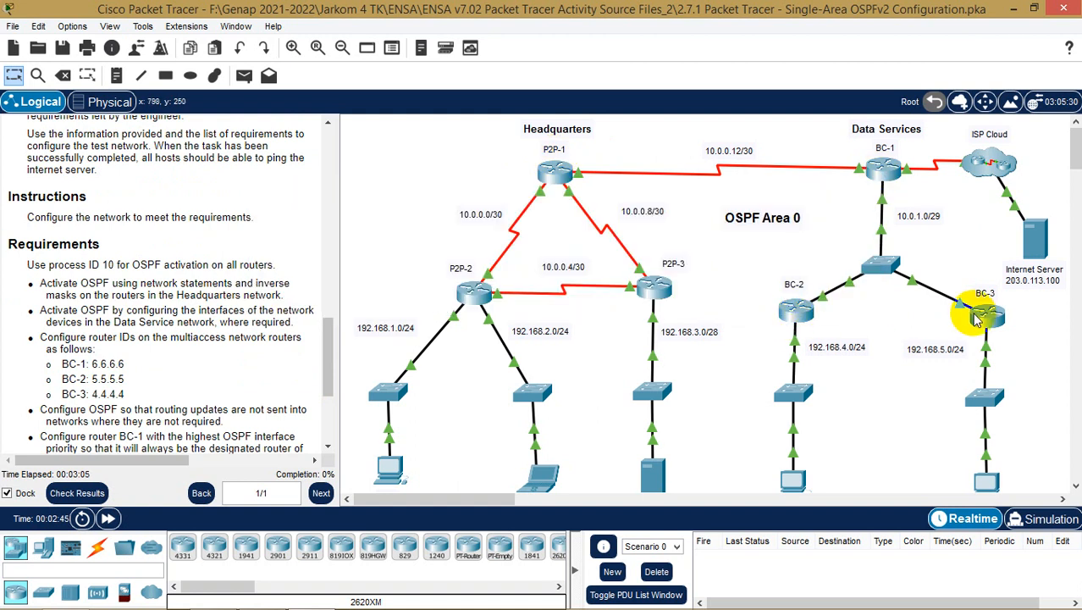
double_click(107, 264)
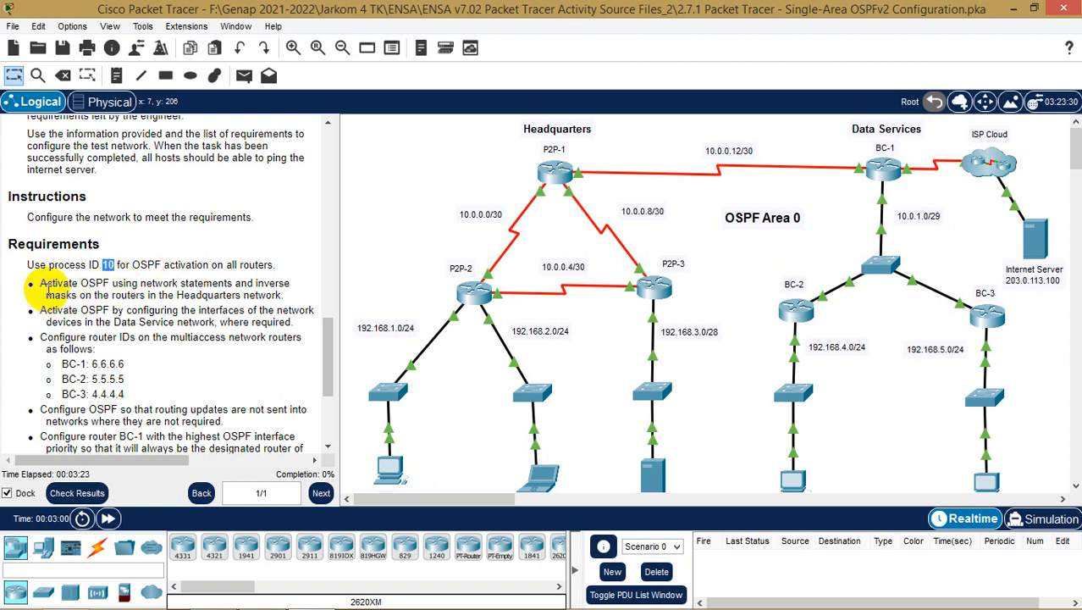
drag(46, 285, 227, 293)
click(100, 289)
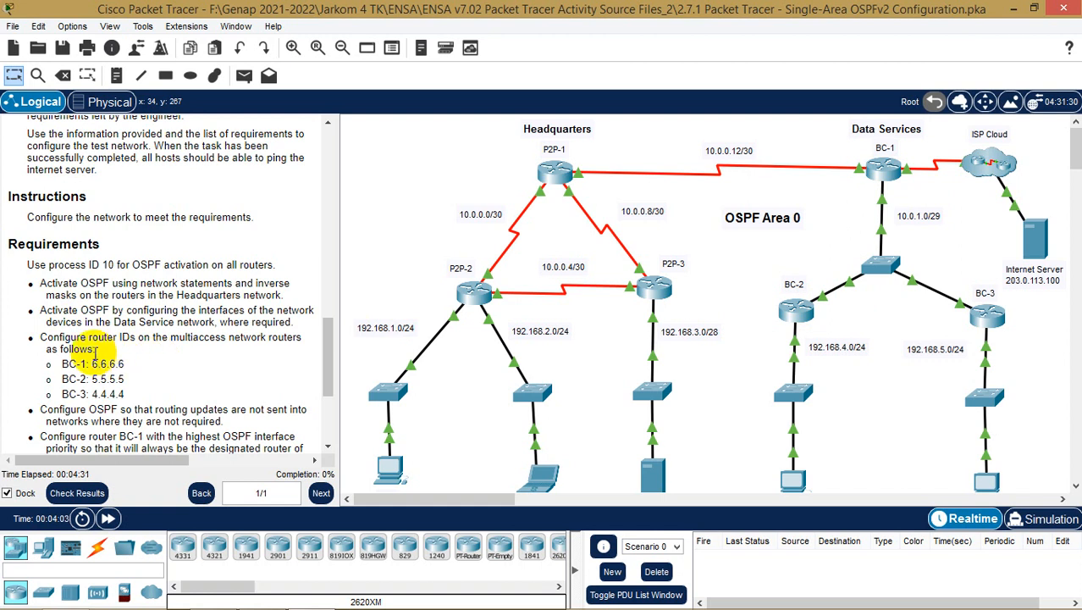
scroll(100, 362, down, 1)
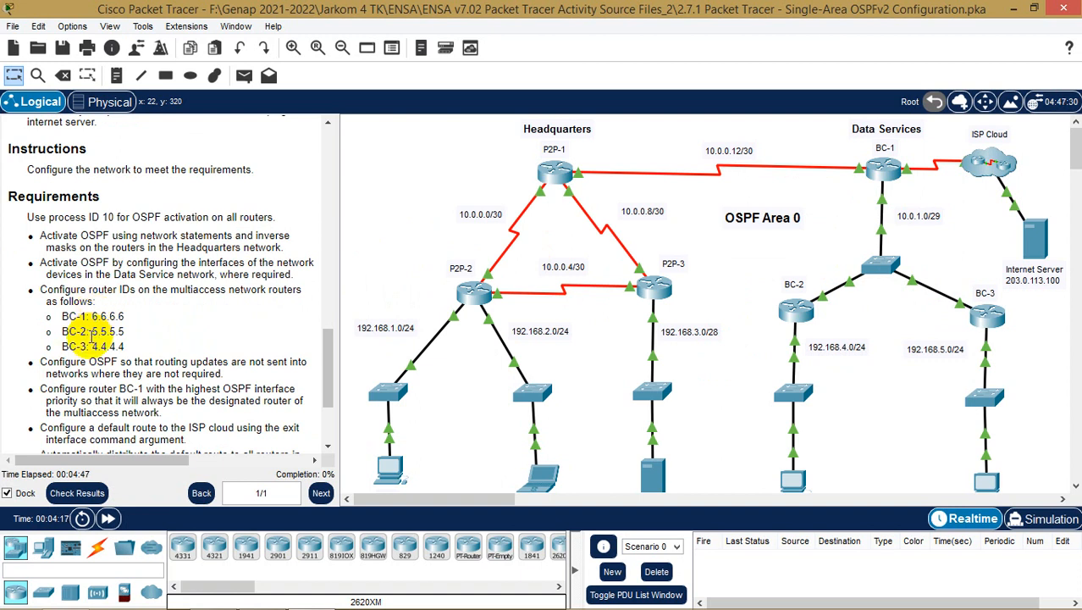
drag(90, 331, 133, 351)
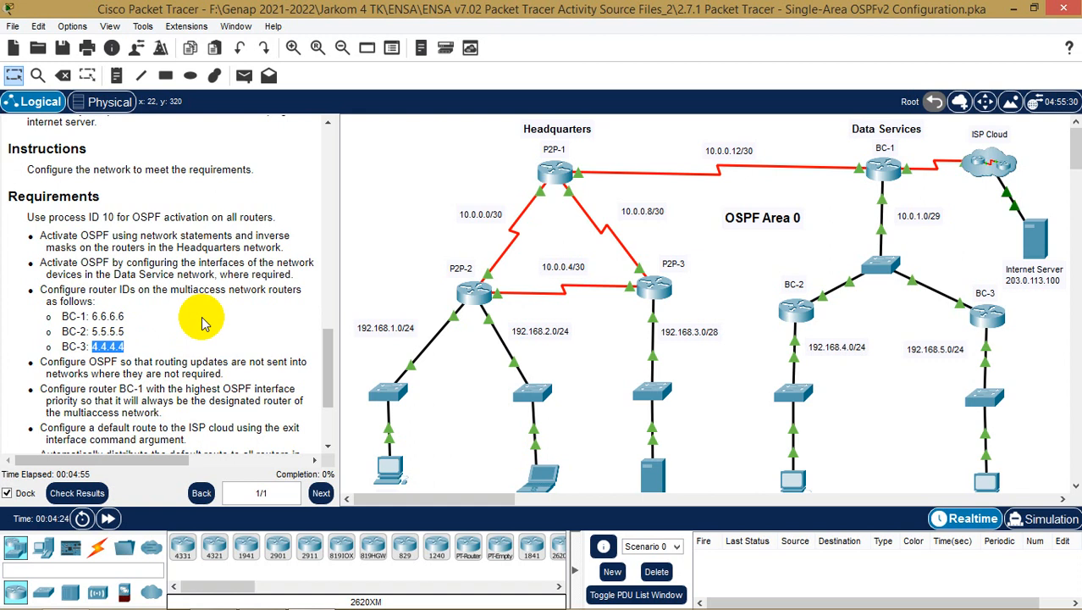
- Examine the requirements on limiting routing updates, BC-1's OSPF interface priority and the default route to the ISP cloud, comparing them with the topology
scroll(203, 322, down, 1)
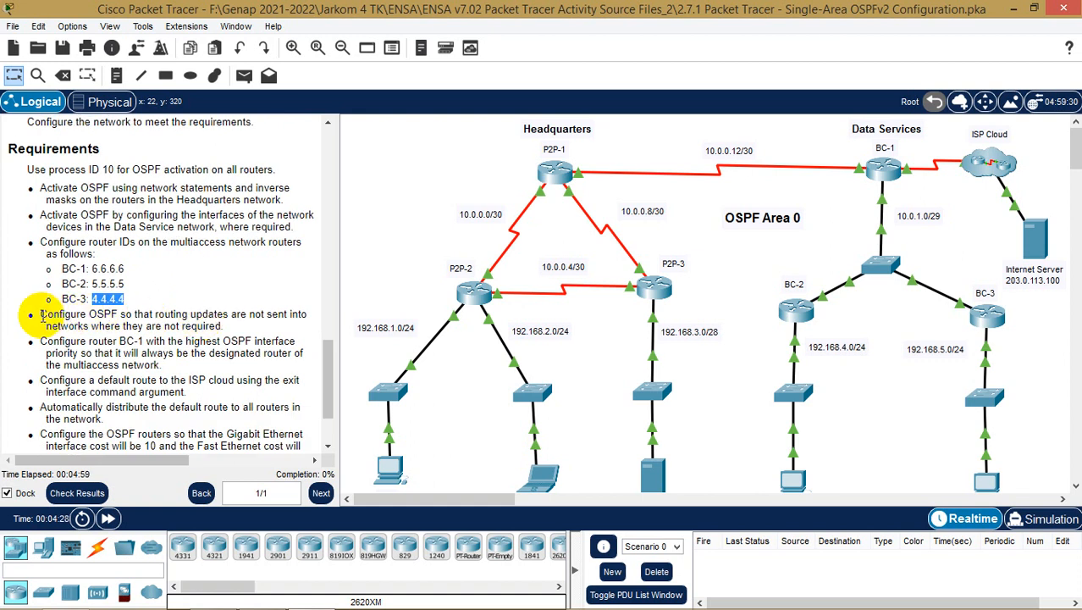
drag(41, 315, 209, 314)
drag(221, 315, 230, 324)
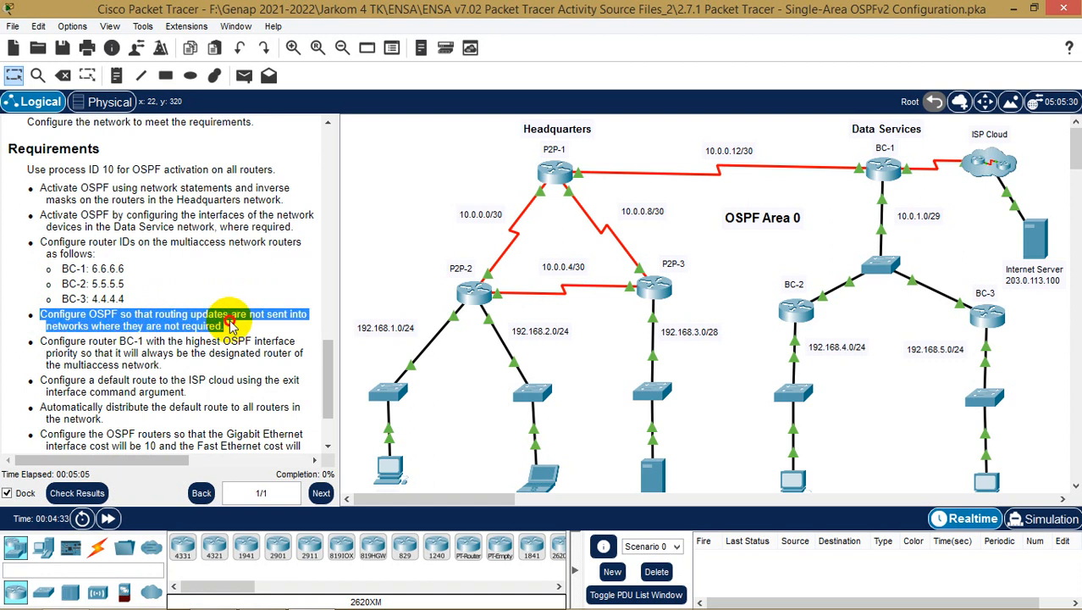
drag(230, 325, 237, 325)
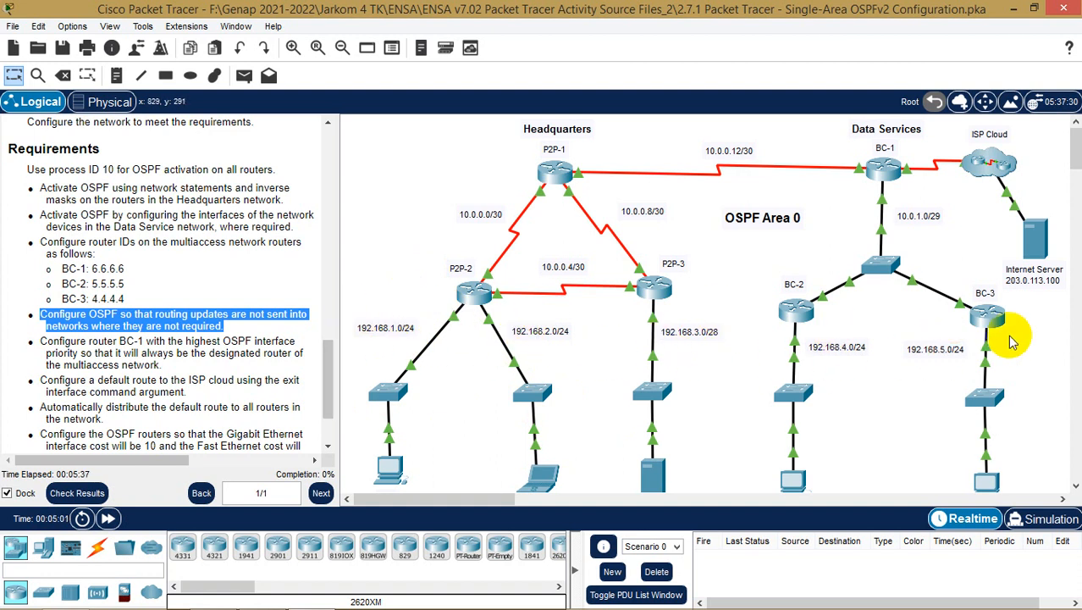
scroll(718, 420, down, 1)
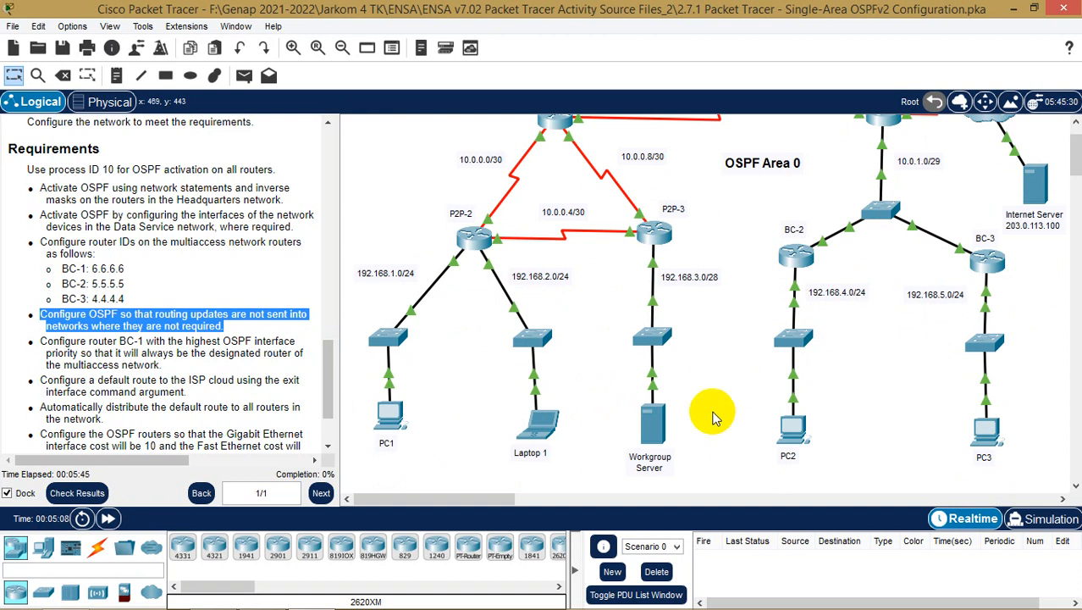
click(203, 347)
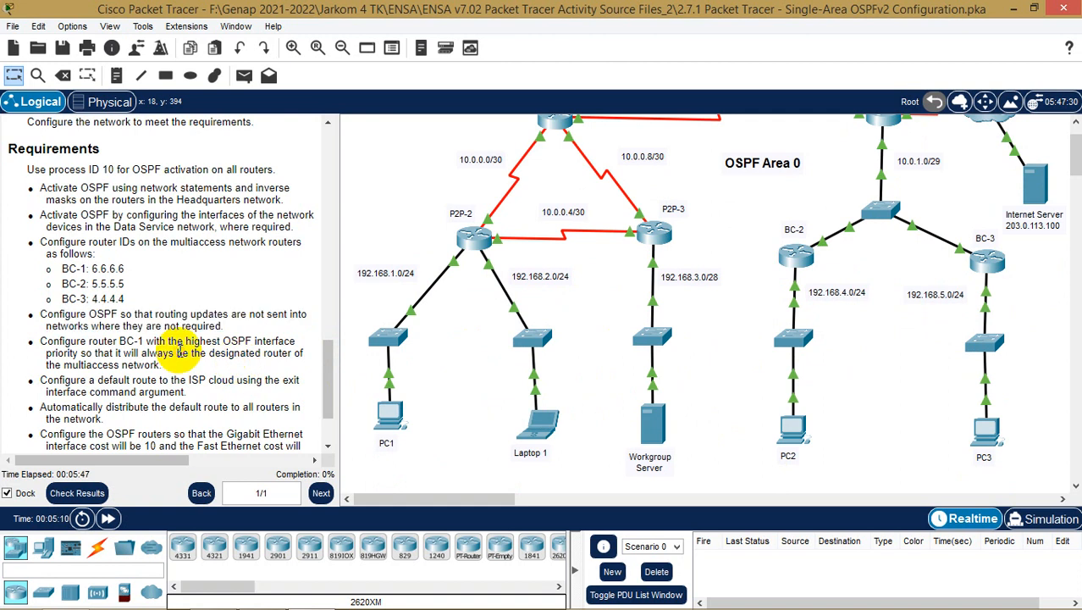
scroll(533, 364, up, 2)
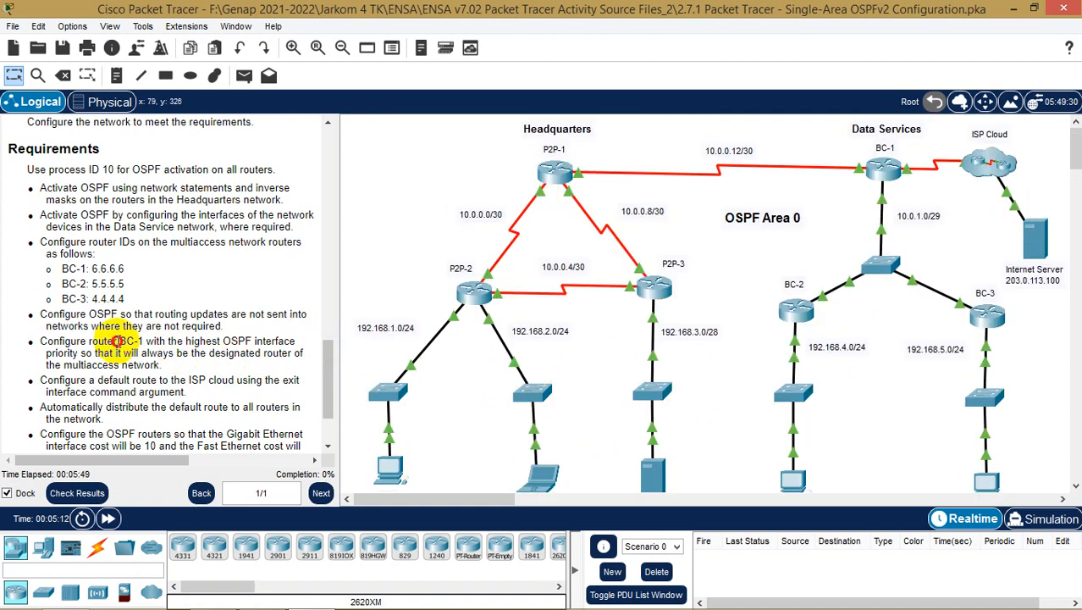
drag(119, 341, 150, 342)
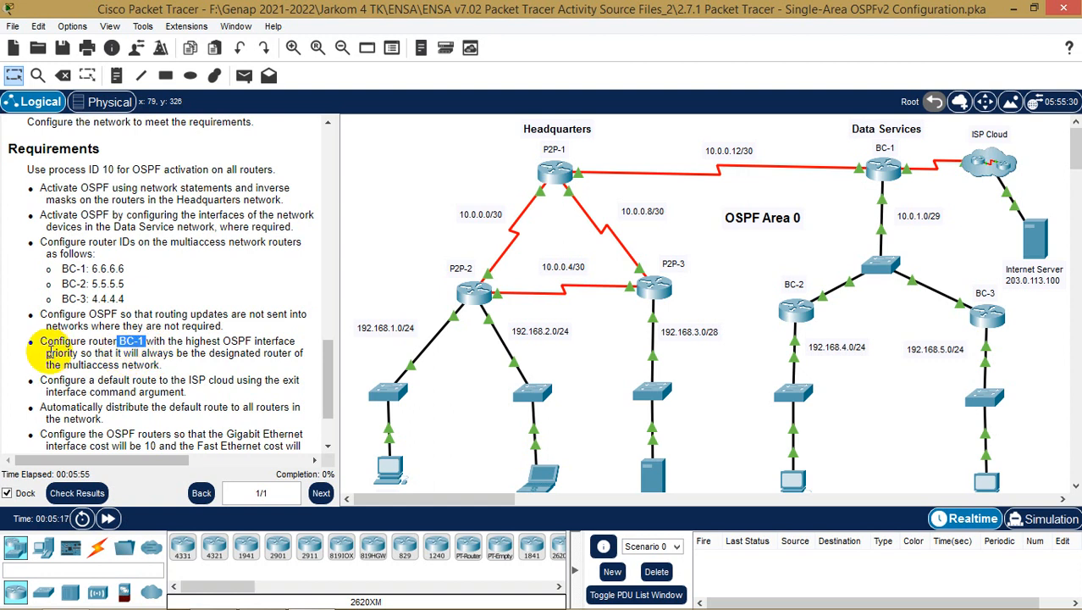
mouse_move(184, 341)
mouse_down()
mouse_move(160, 364)
mouse_move(144, 345)
mouse_move(80, 353)
mouse_up()
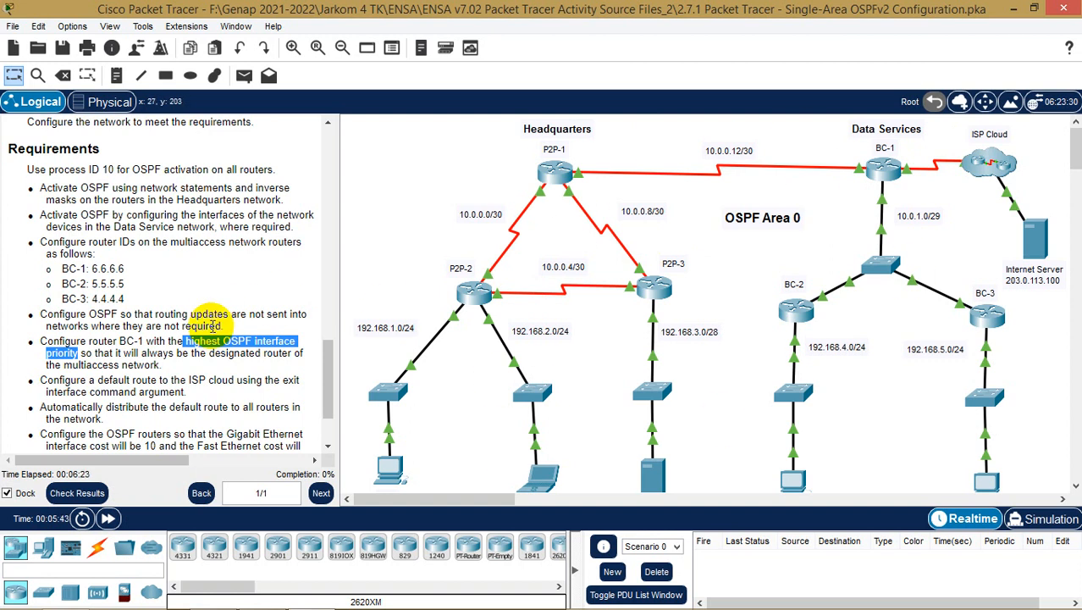
scroll(211, 325, down, 1)
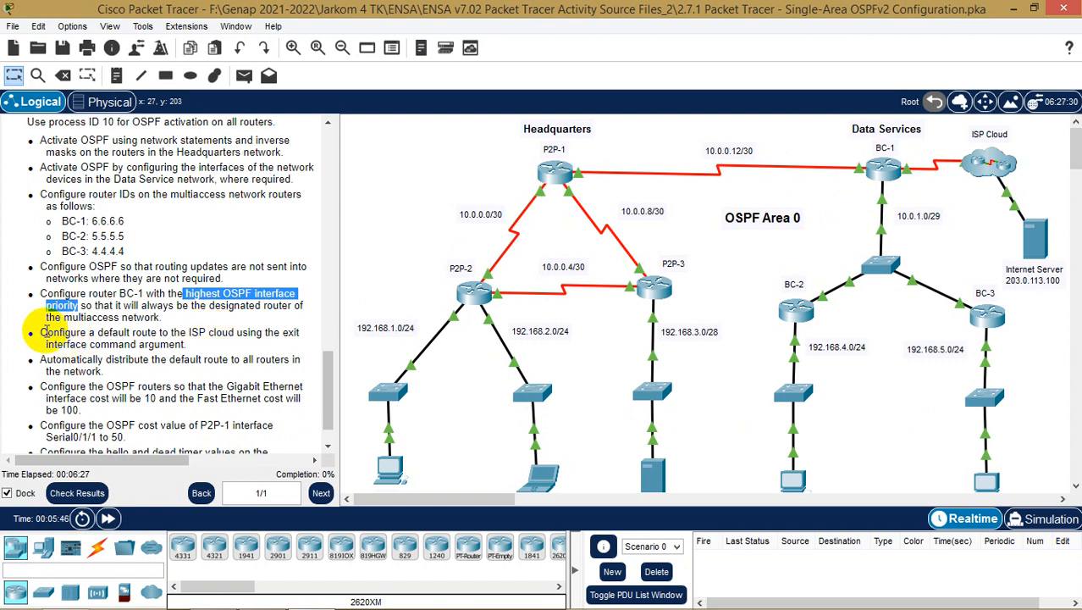
drag(39, 333, 200, 334)
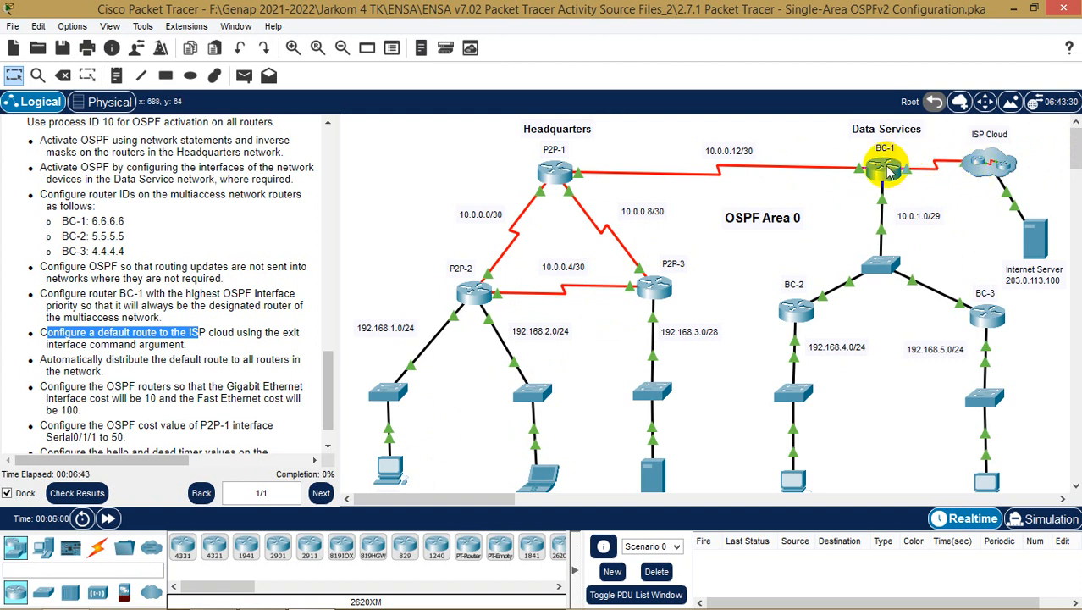
mouse_move(888, 172)
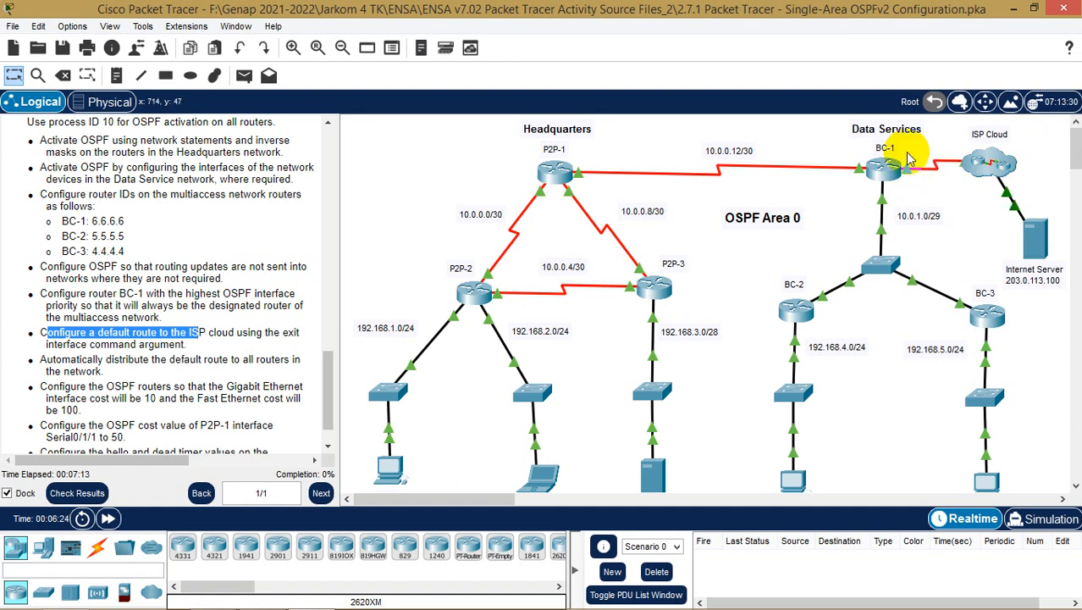
- Examine the requirements on distributing the default route, Ethernet interface costs and the OSPF cost of P2P-1's serial interface
scroll(193, 332, down, 1)
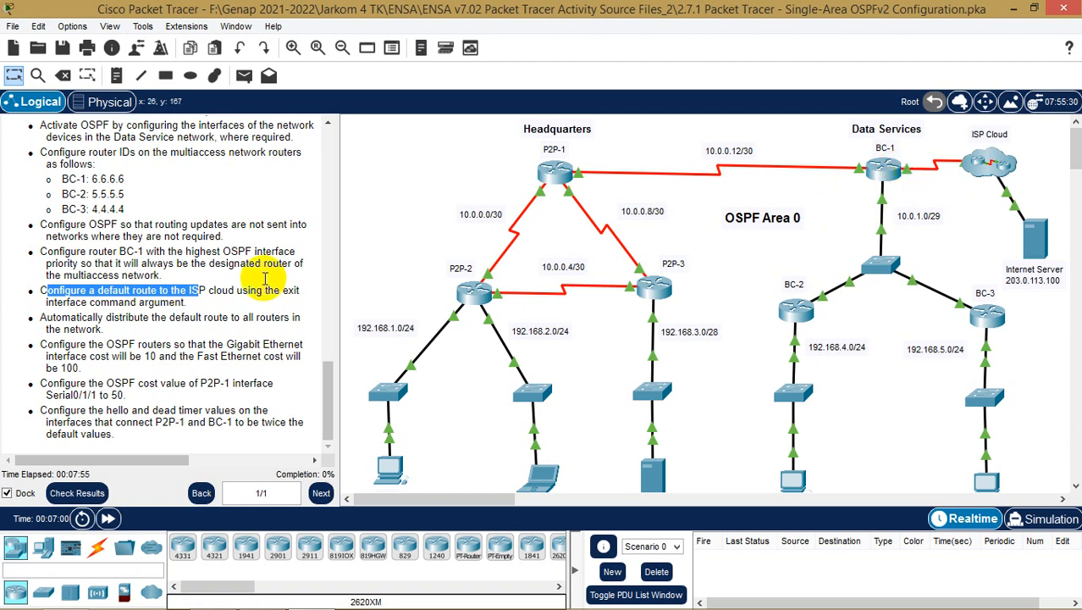
click(136, 336)
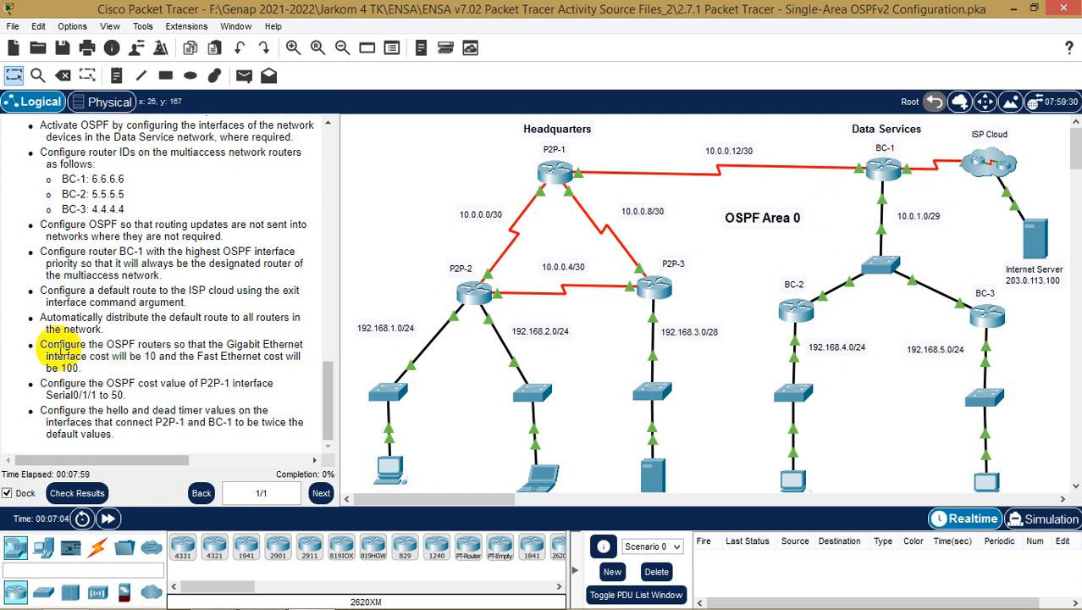
drag(40, 345, 64, 359)
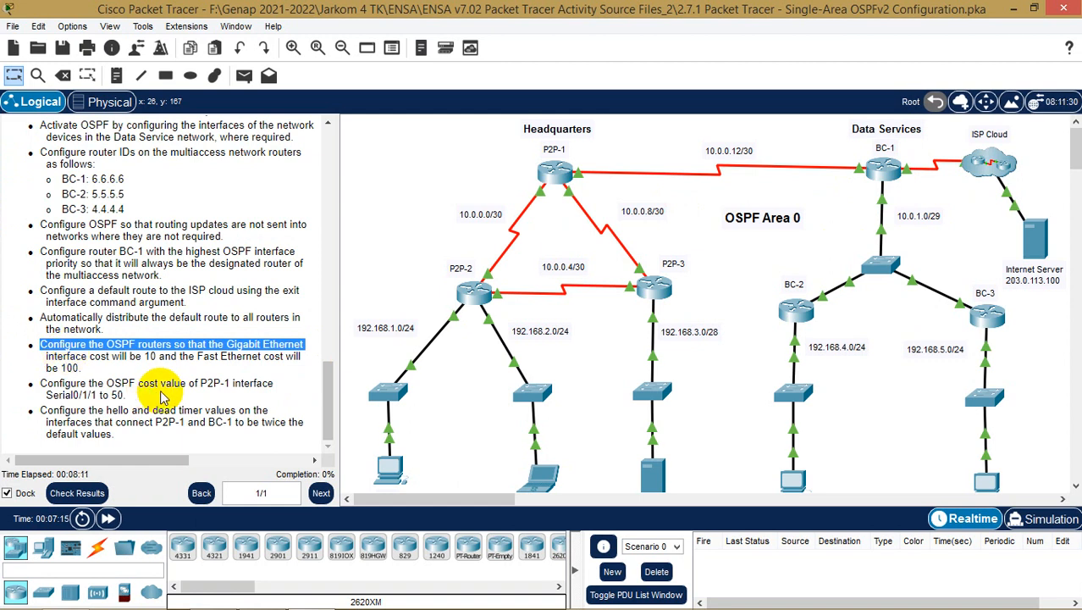
click(168, 340)
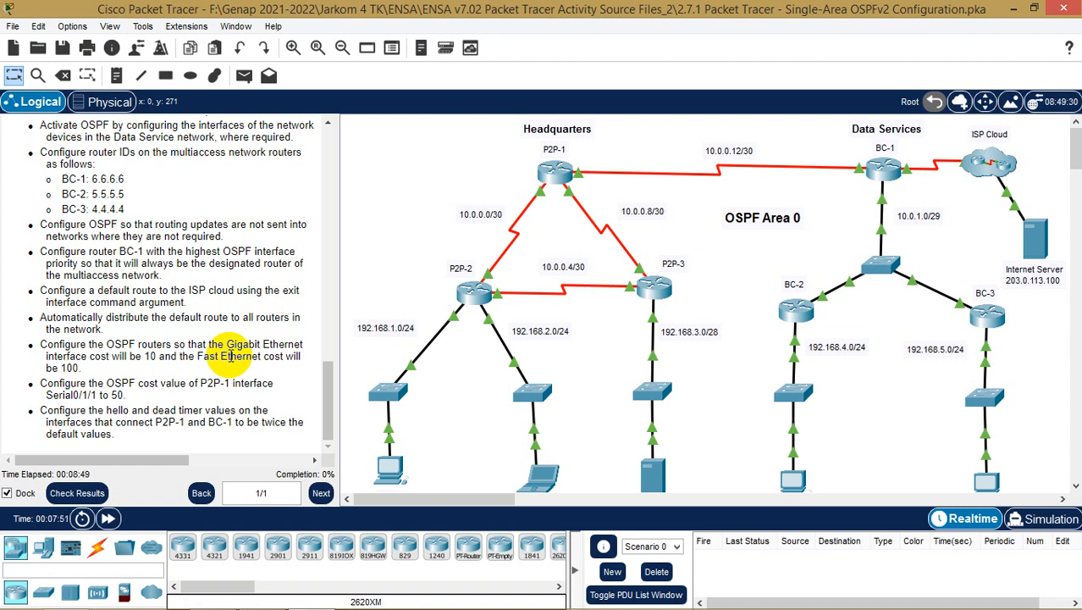
double_click(149, 356)
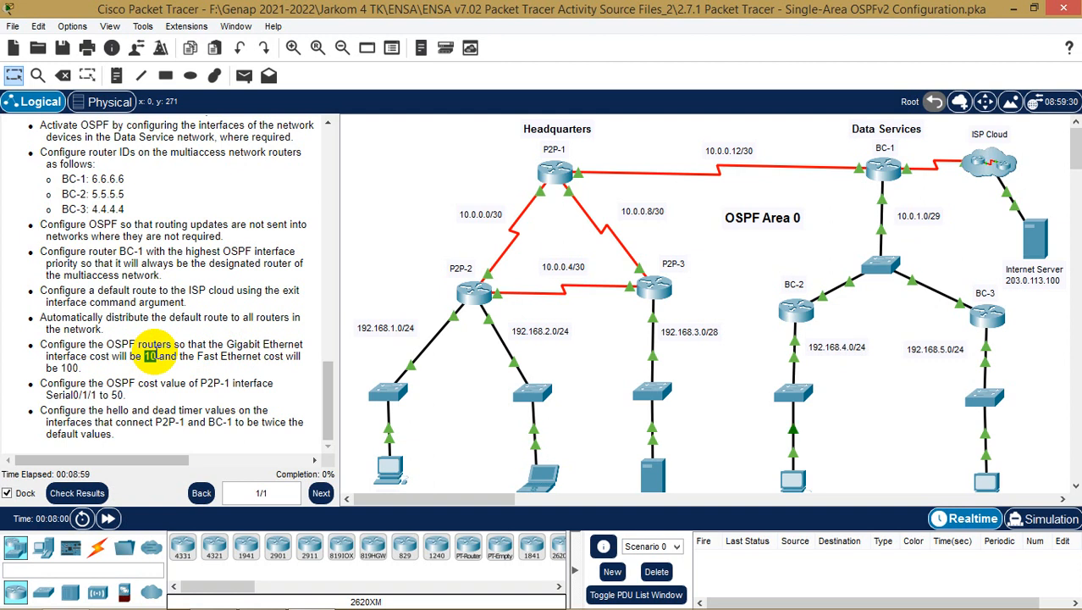
click(150, 356)
triple_click(150, 356)
click(150, 356)
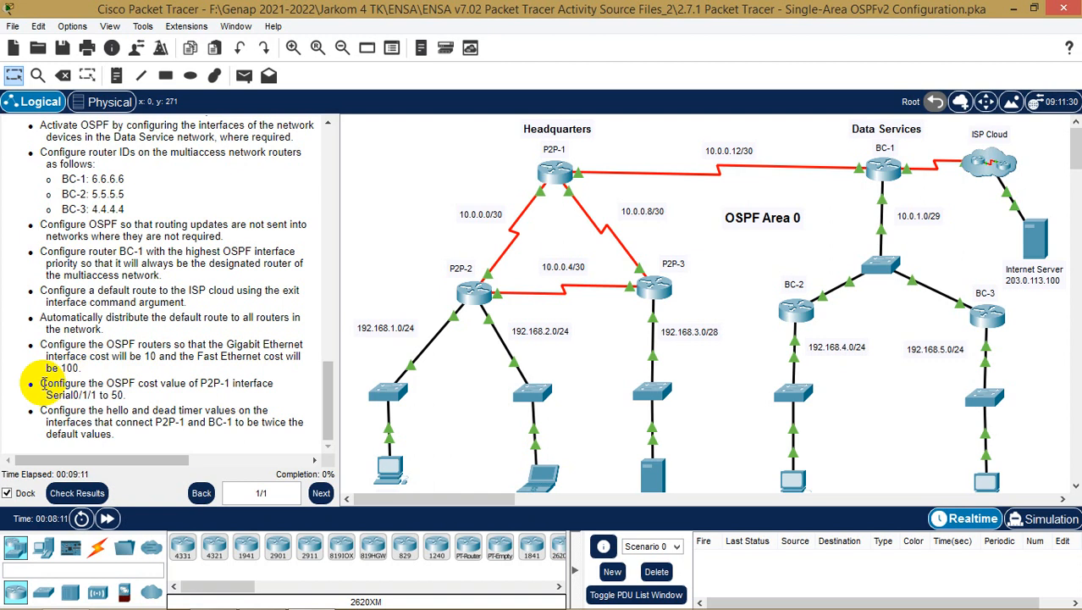
drag(37, 383, 253, 380)
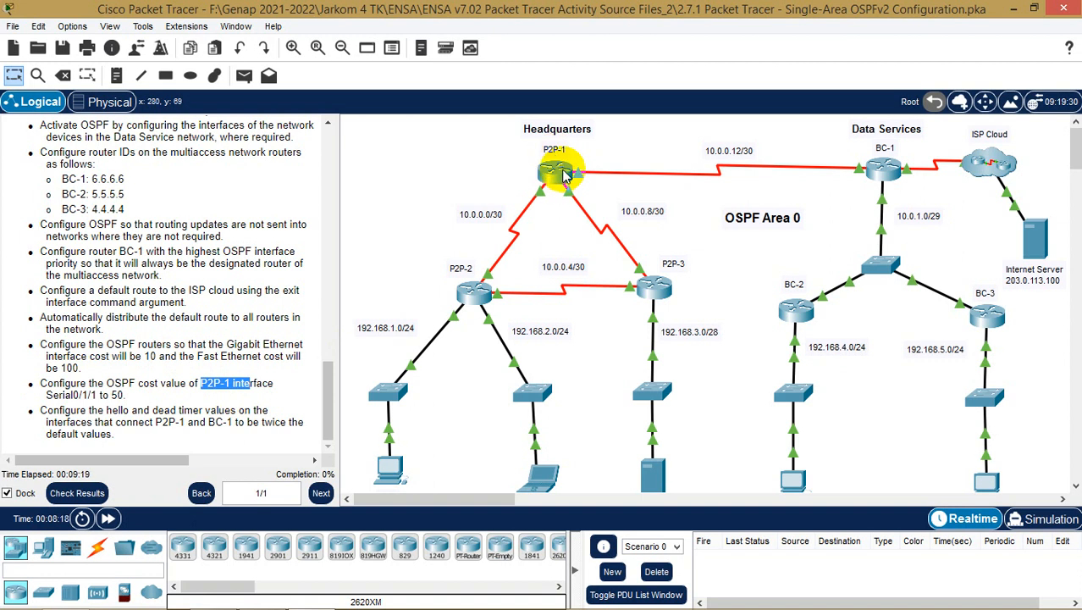
- Check P2P-1's serial interfaces in the topology and the addressing table, and return to the requirements list
mouse_move(556, 163)
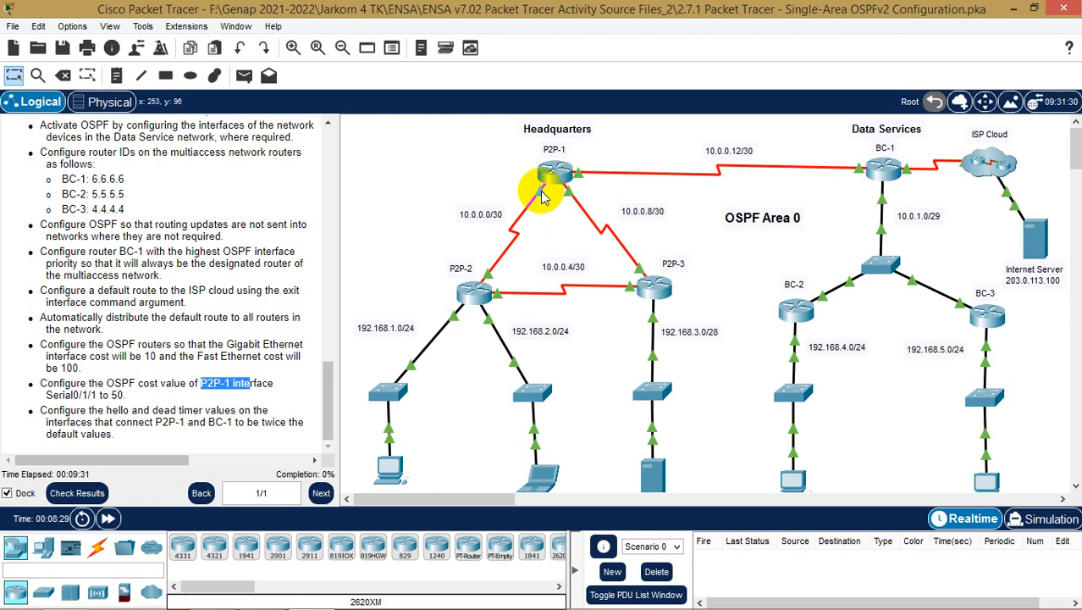
scroll(263, 262, up, 15)
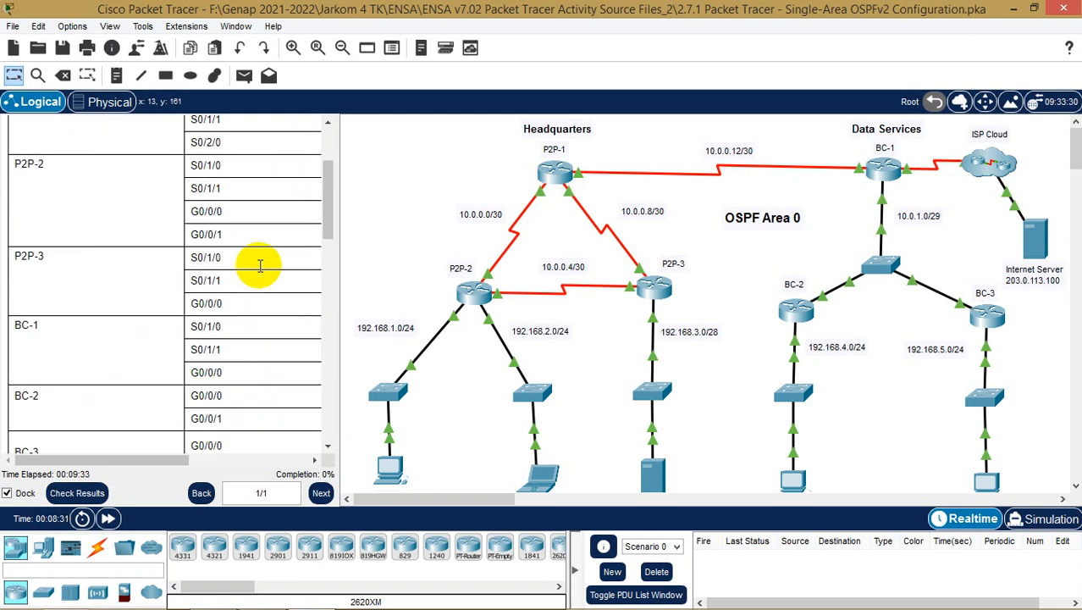
scroll(260, 266, up, 3)
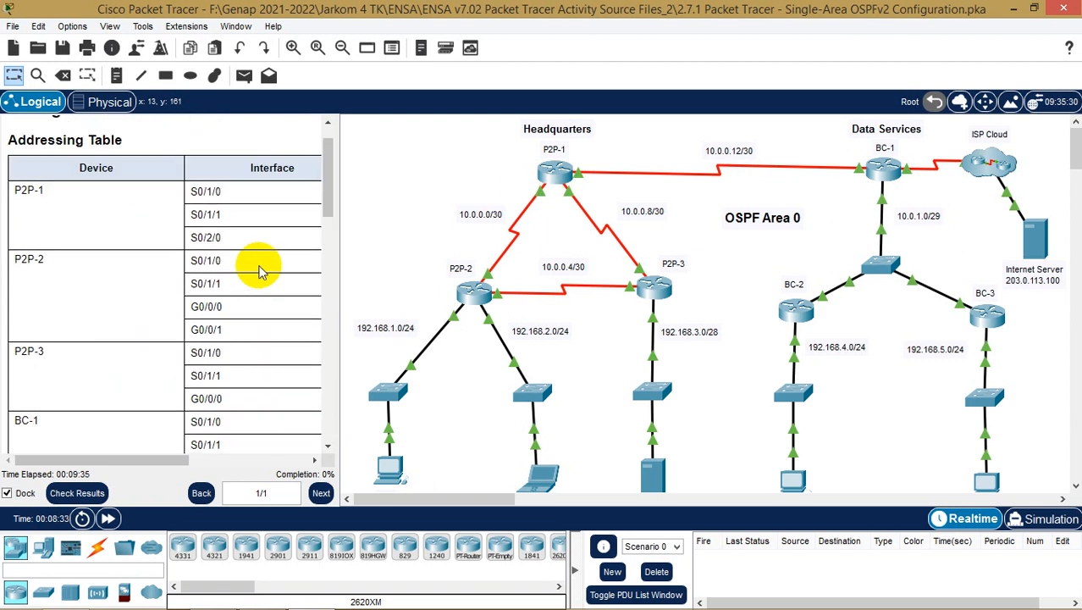
mouse_move(145, 459)
mouse_down()
mouse_move(271, 457)
mouse_move(131, 455)
mouse_up()
scroll(225, 297, down, 3)
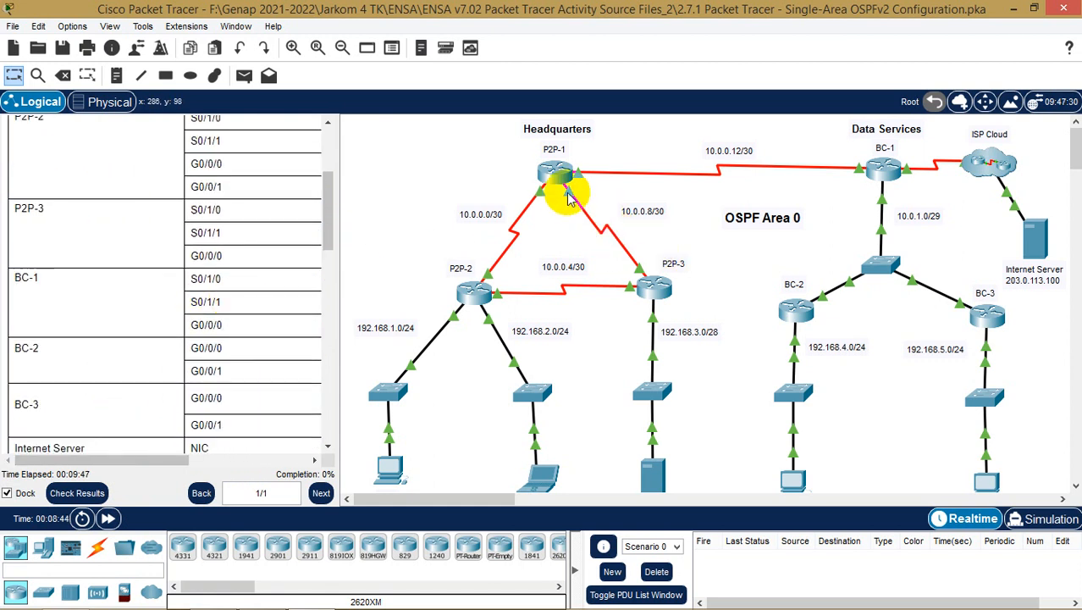
scroll(239, 258, down, 10)
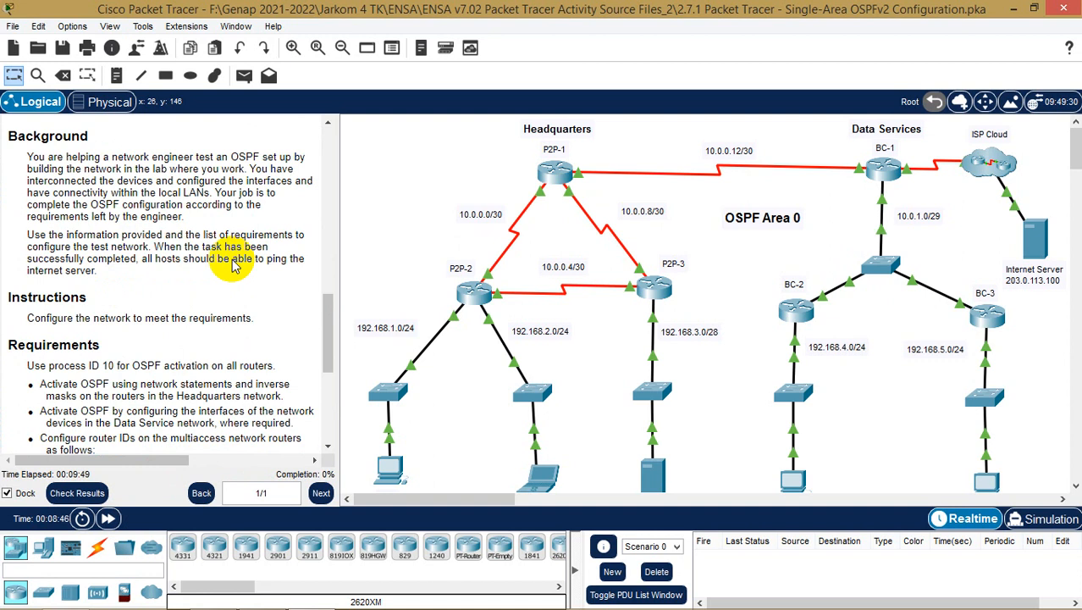
- Examine the requirement on the hello and dead timer values for the interfaces connecting P2P-1 and BC-1
scroll(236, 263, down, 6)
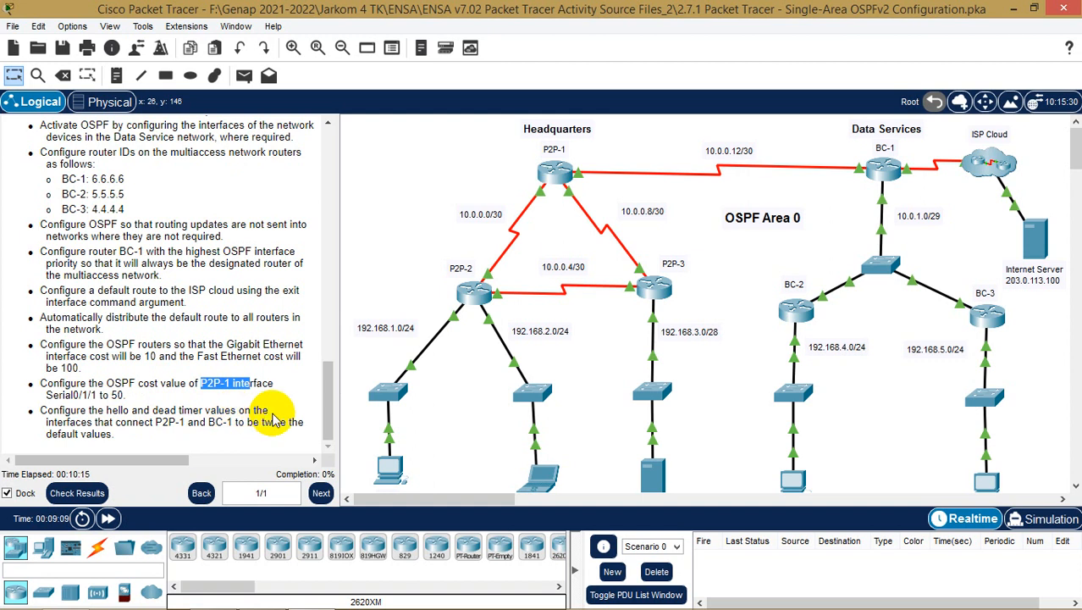
drag(265, 422, 296, 429)
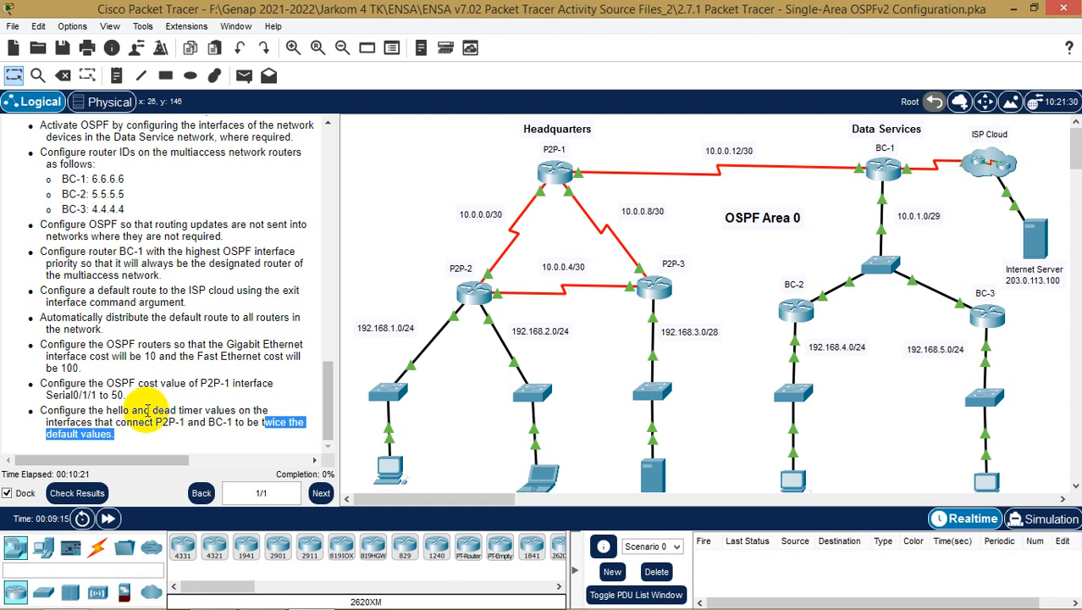
double_click(119, 410)
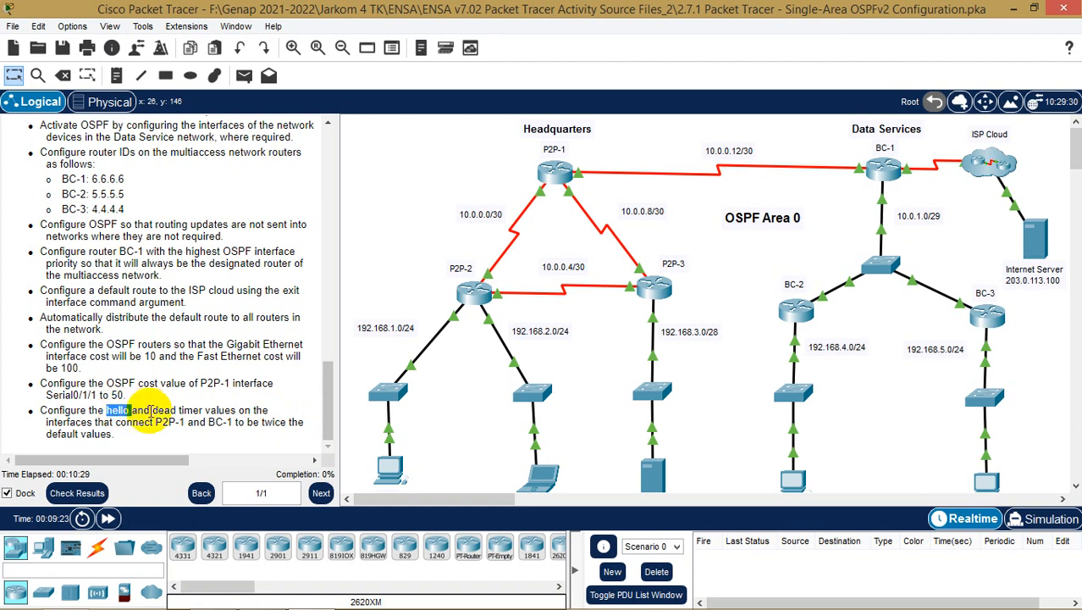
drag(156, 410, 3, 423)
click(96, 433)
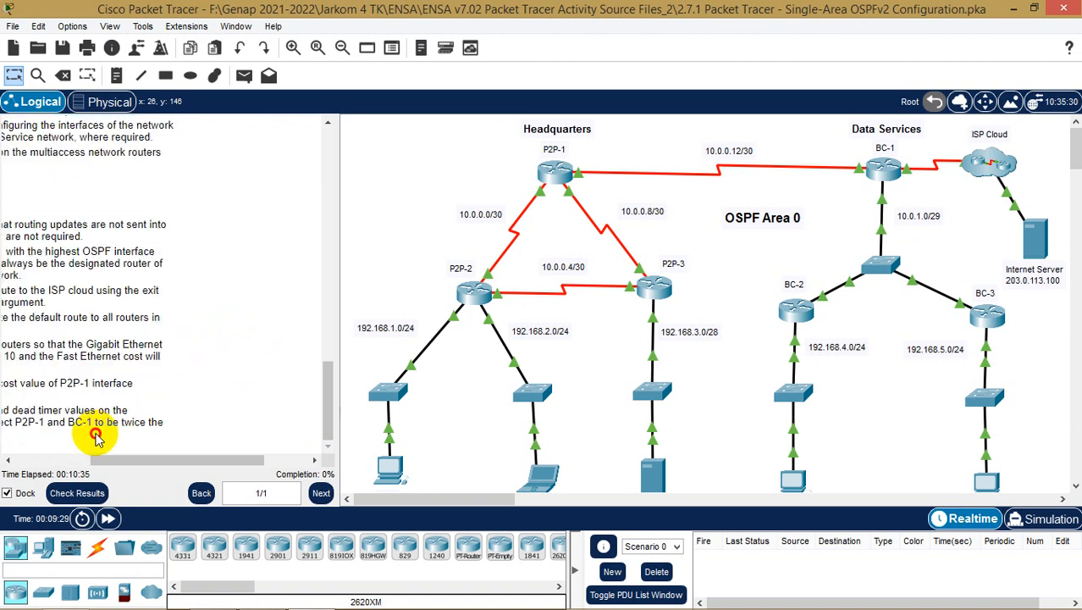
drag(153, 459, 61, 459)
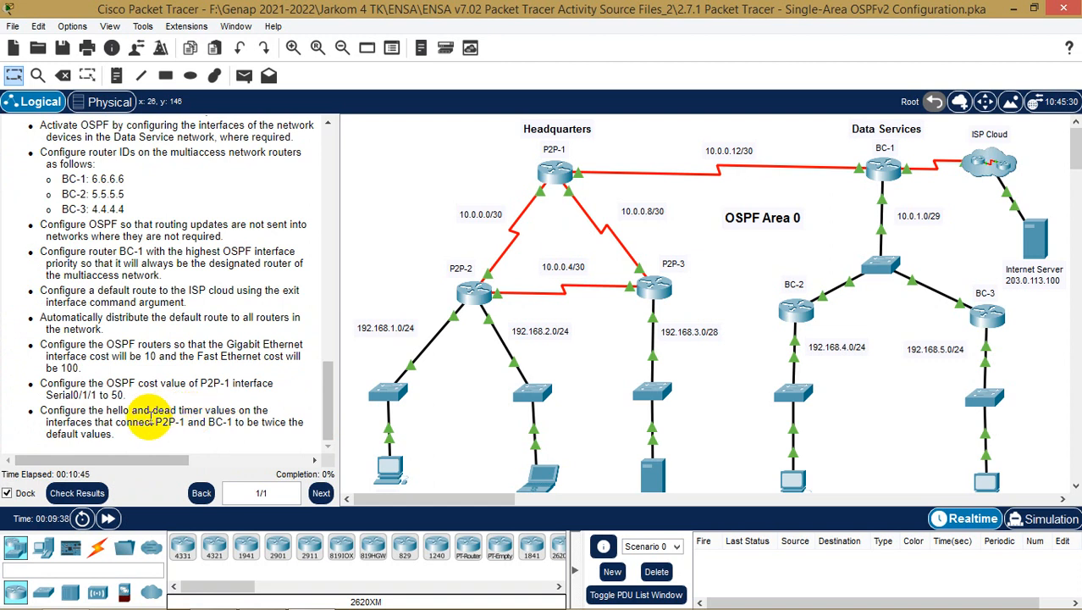
drag(153, 410, 179, 410)
double_click(119, 412)
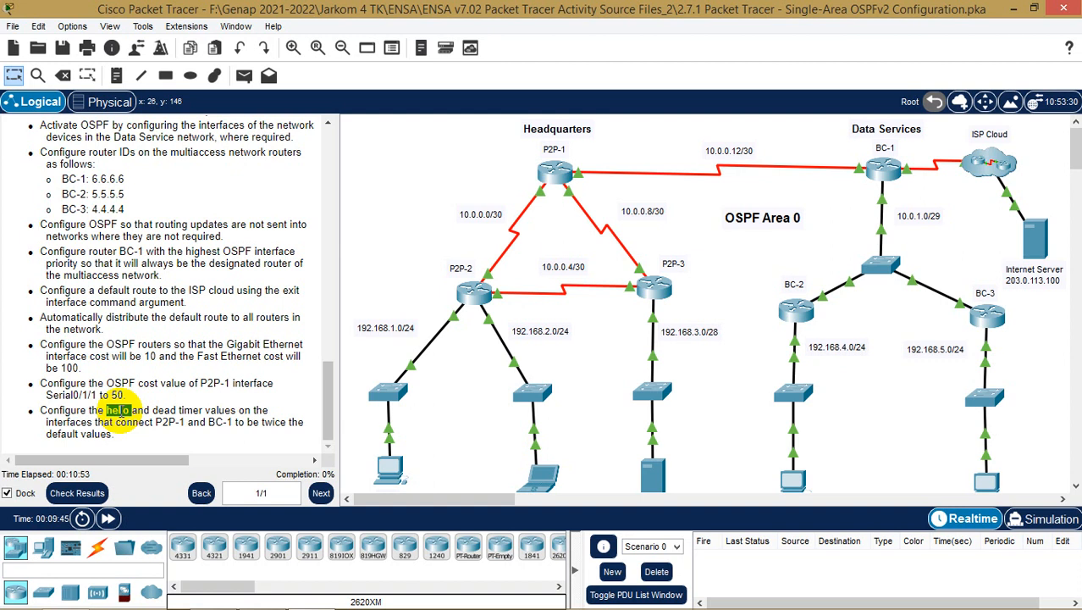
double_click(164, 411)
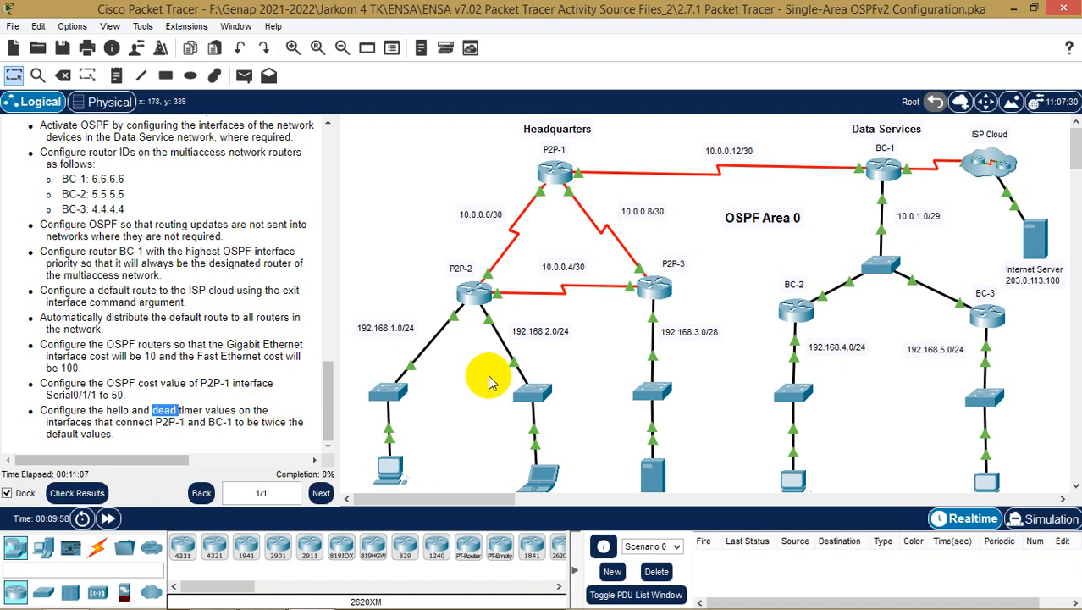
- Open router P2P-1's command line and enter global configuration mode with "en" and "conf t"
drag(330, 388, 326, 345)
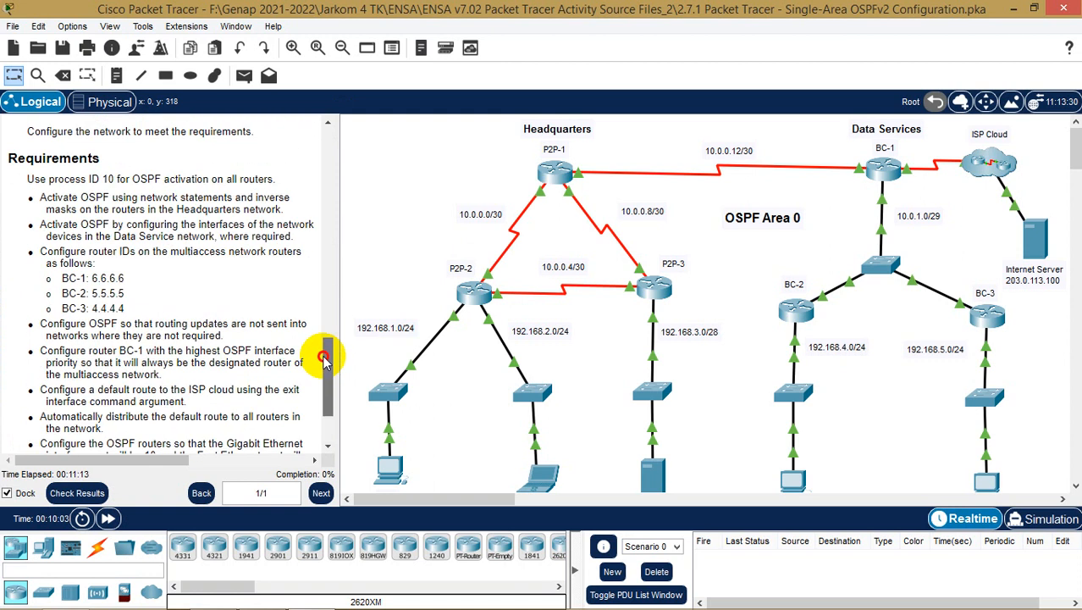
click(556, 176)
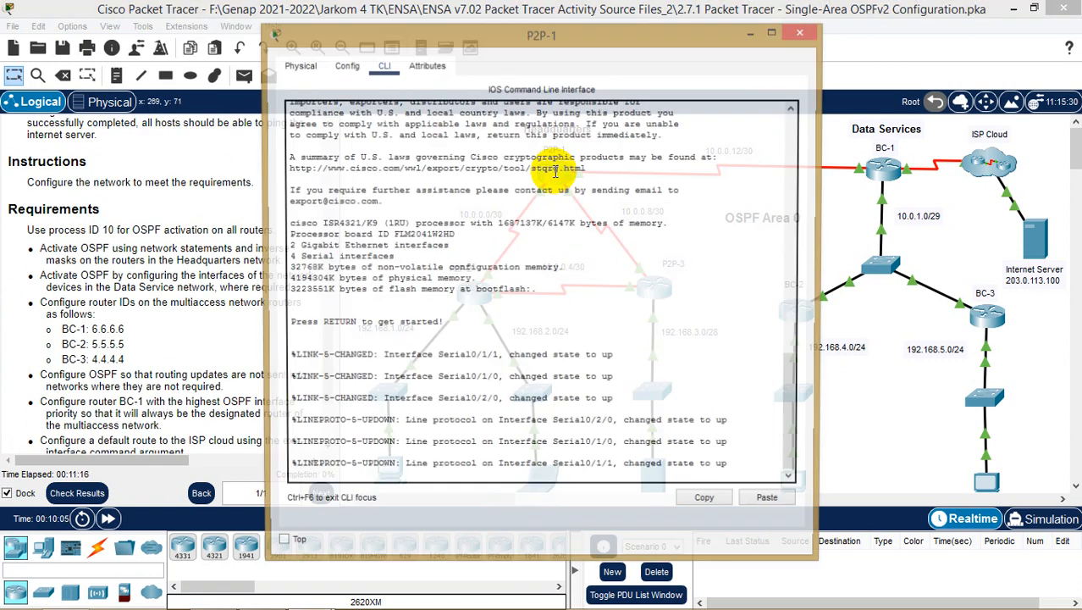
drag(601, 34, 787, 27)
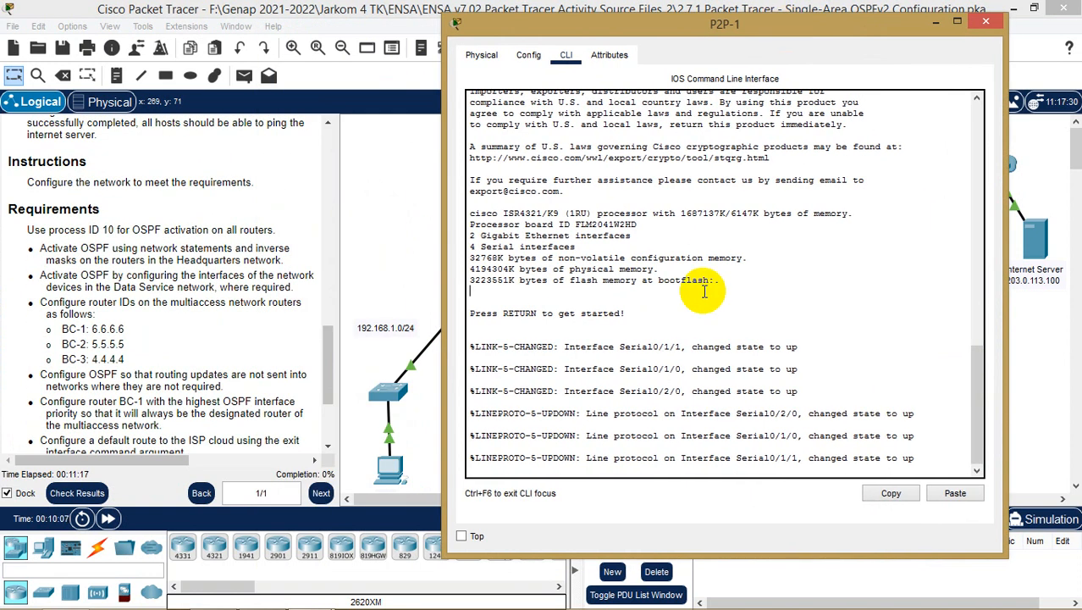
key(Return)
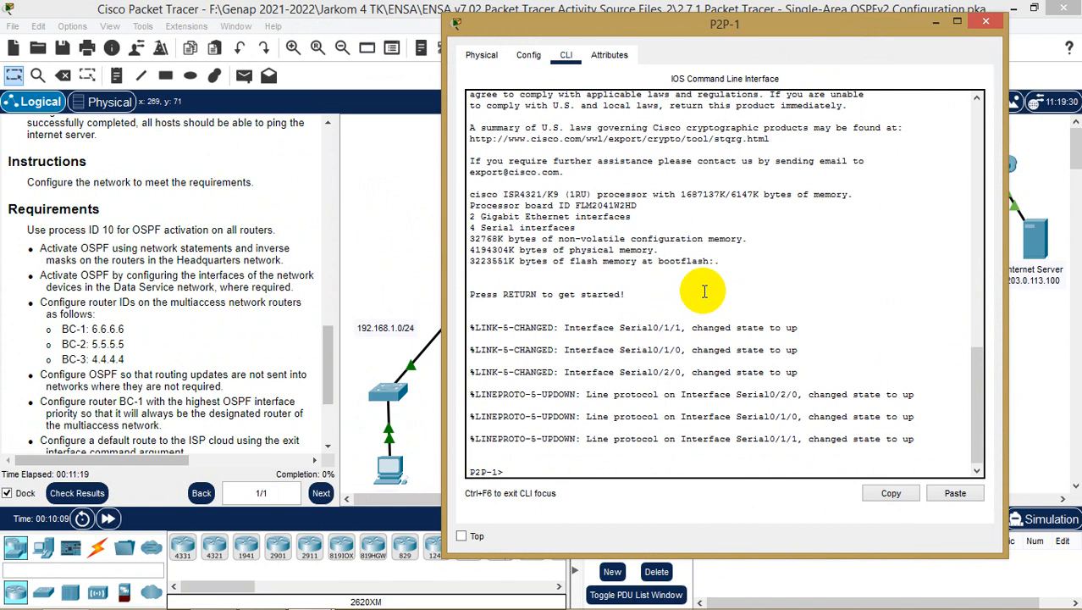
text(en)
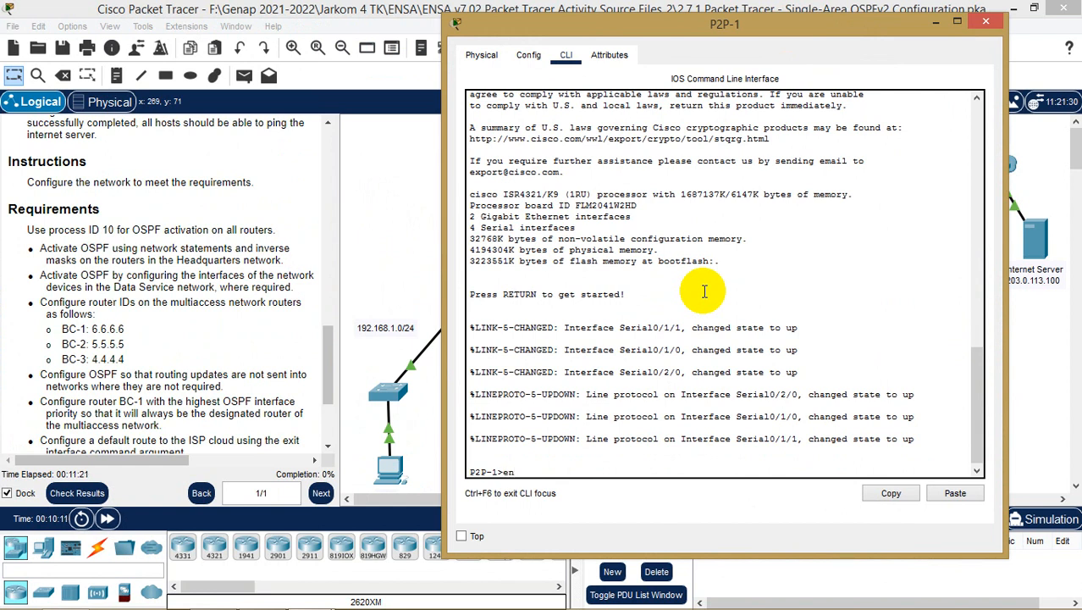
key(Return)
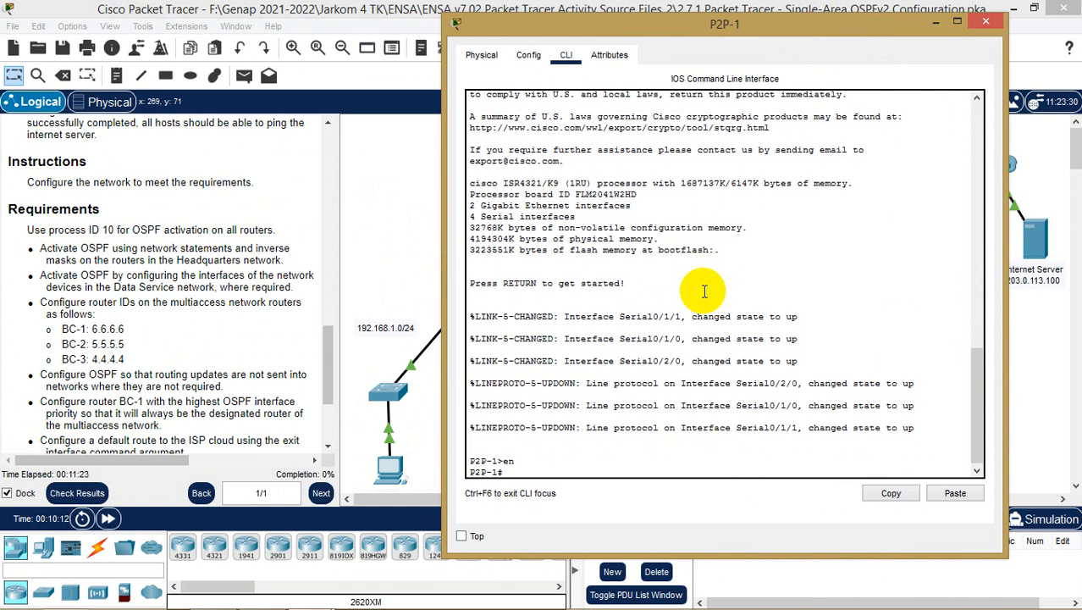
text(conf t)
key(Return)
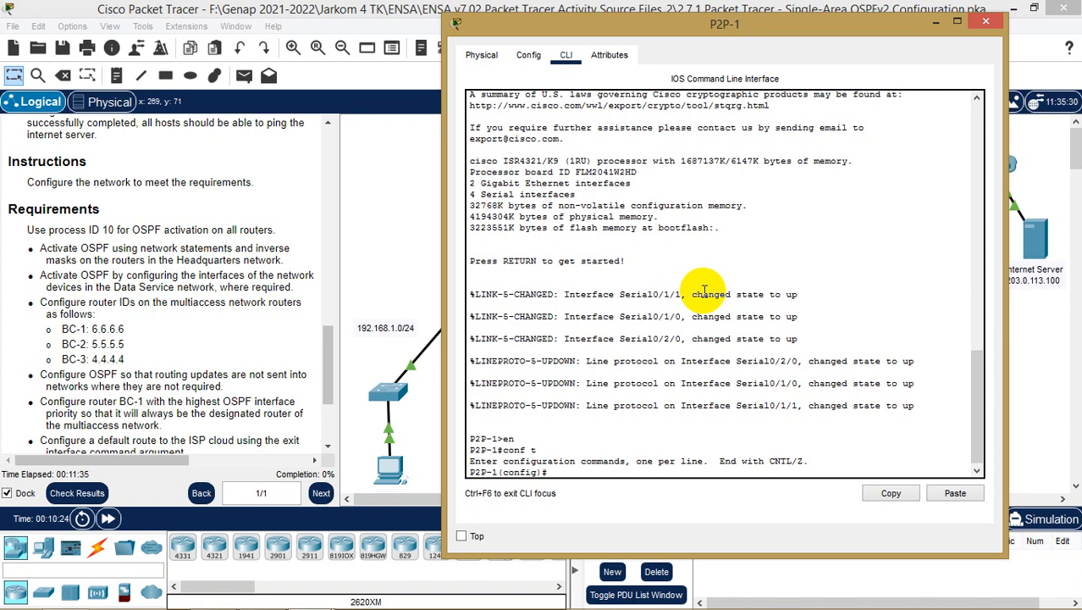
- Switch to Notepad, clear the old subnet mask calculation and place its window beside the topology's router labels
click(935, 23)
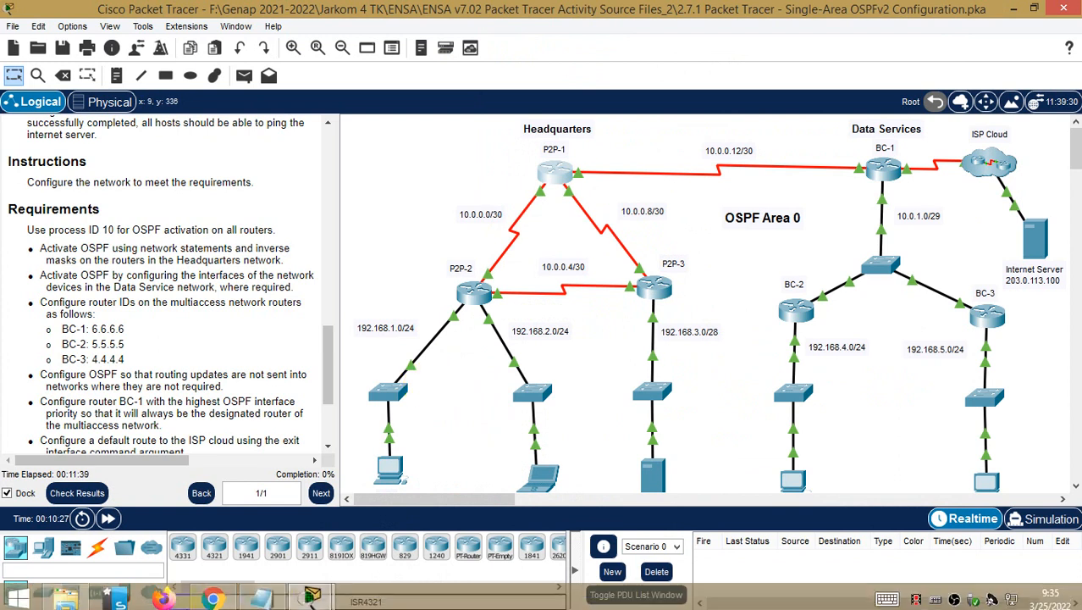
mouse_move(272, 597)
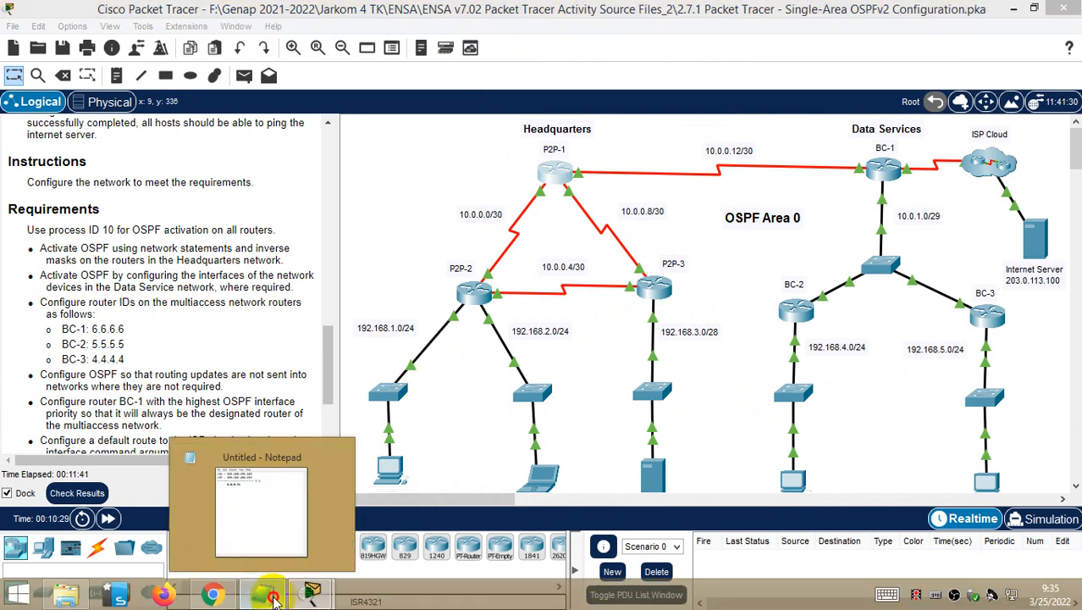
click(272, 598)
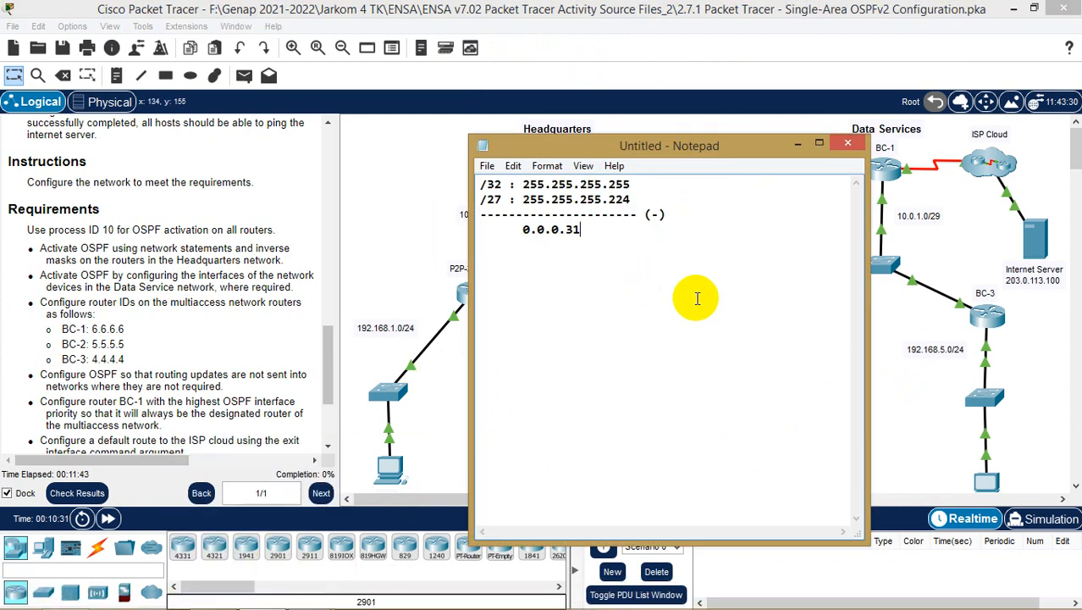
key(ctrl+a)
key(BackSpace)
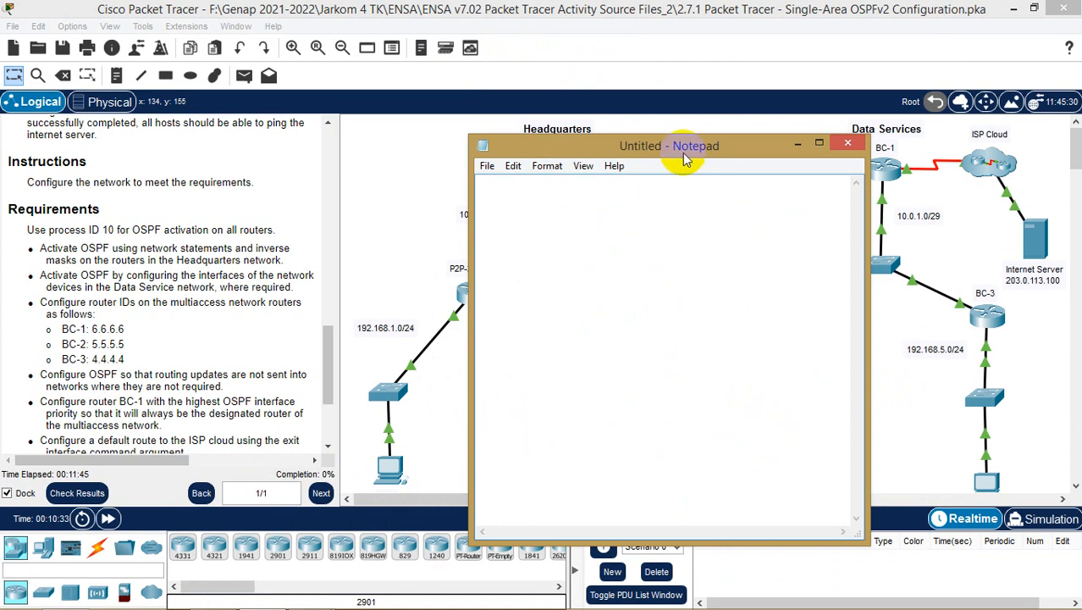
drag(683, 152, 248, 71)
drag(435, 145, 542, 149)
drag(402, 73, 366, 77)
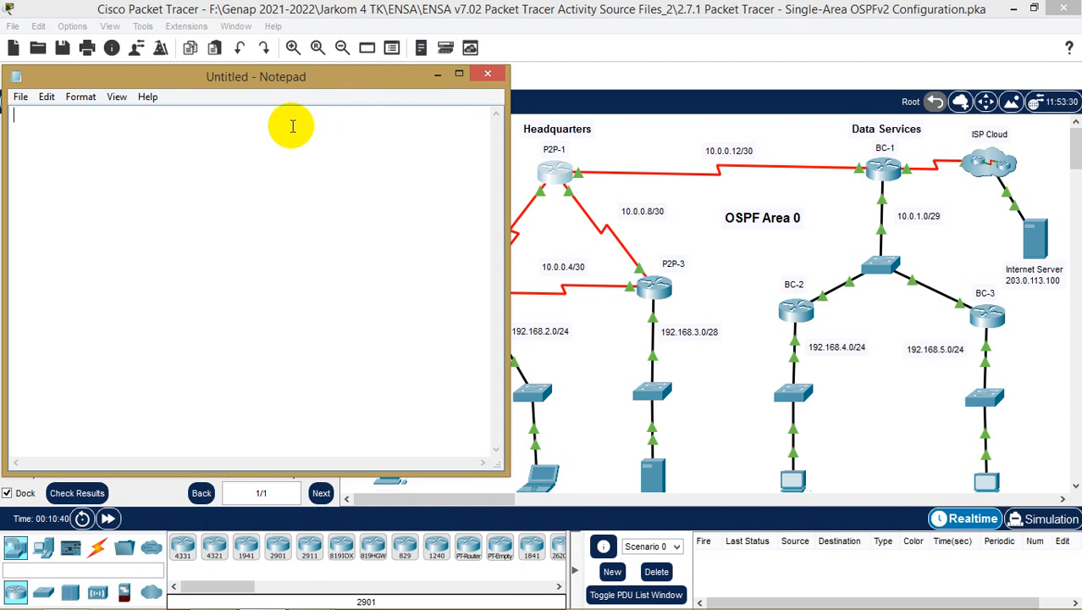
text(Router)
key(BackSpace)
key(BackSpace)
key(BackSpace)
key(BackSpace)
key(BackSpace)
key(BackSpace)
- Write the heading "P2P-1 --> 3 jaringan" in the empty note, keeping the topology in view for reference
text(P2P-1)
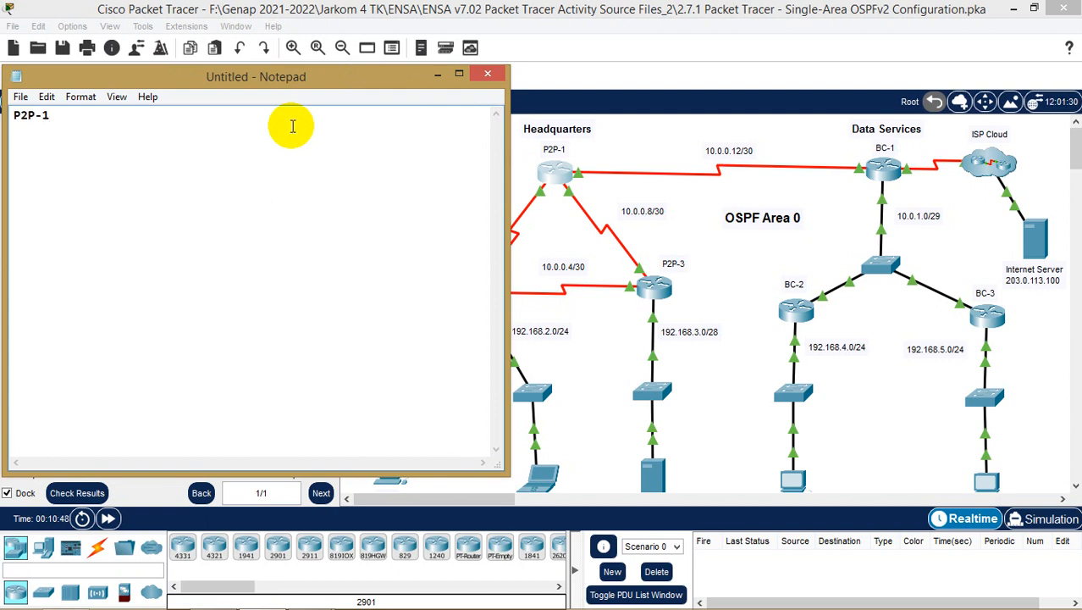
text( -->)
drag(285, 74, 252, 98)
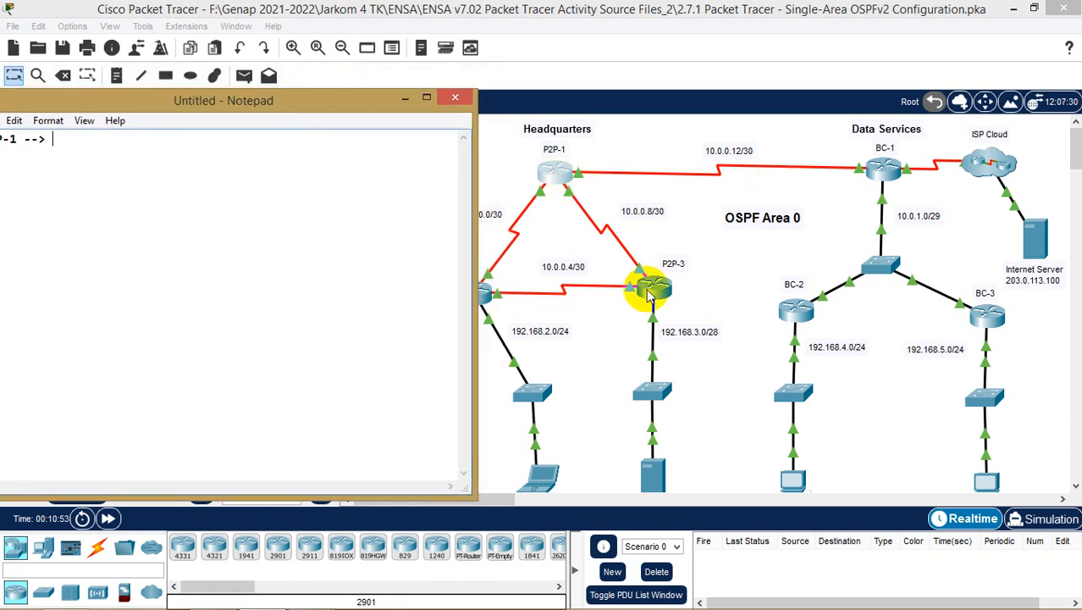
drag(265, 101, 484, 92)
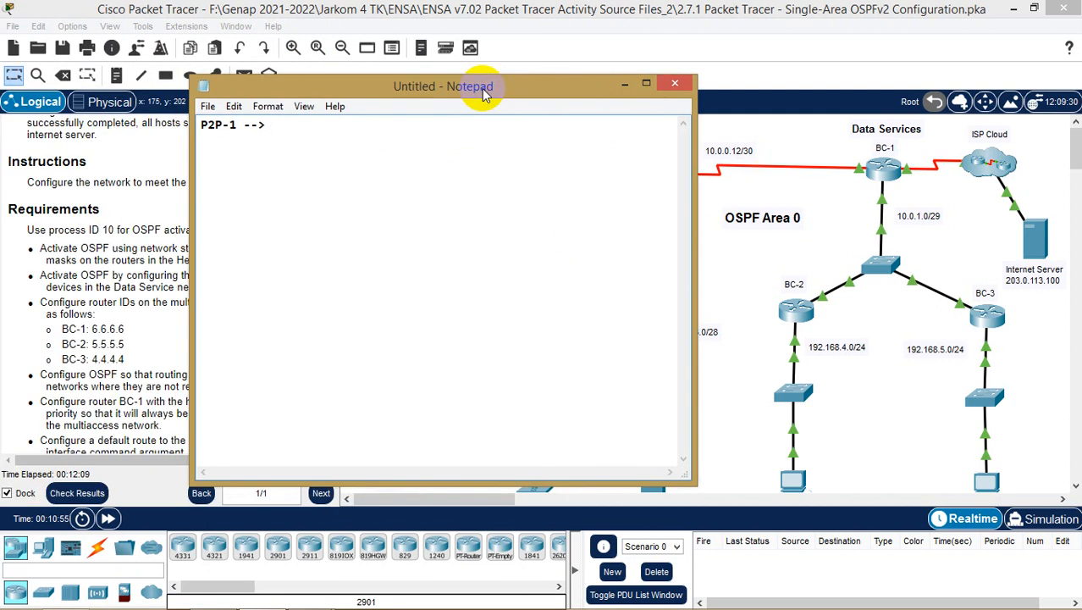
text(3 jaringa)
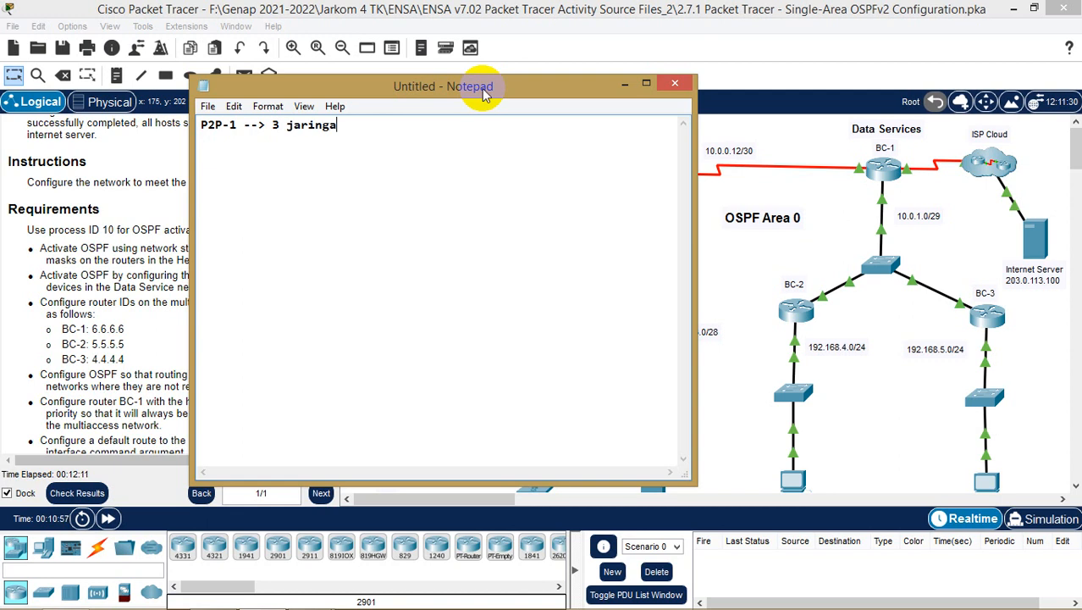
text(n)
key(Return)
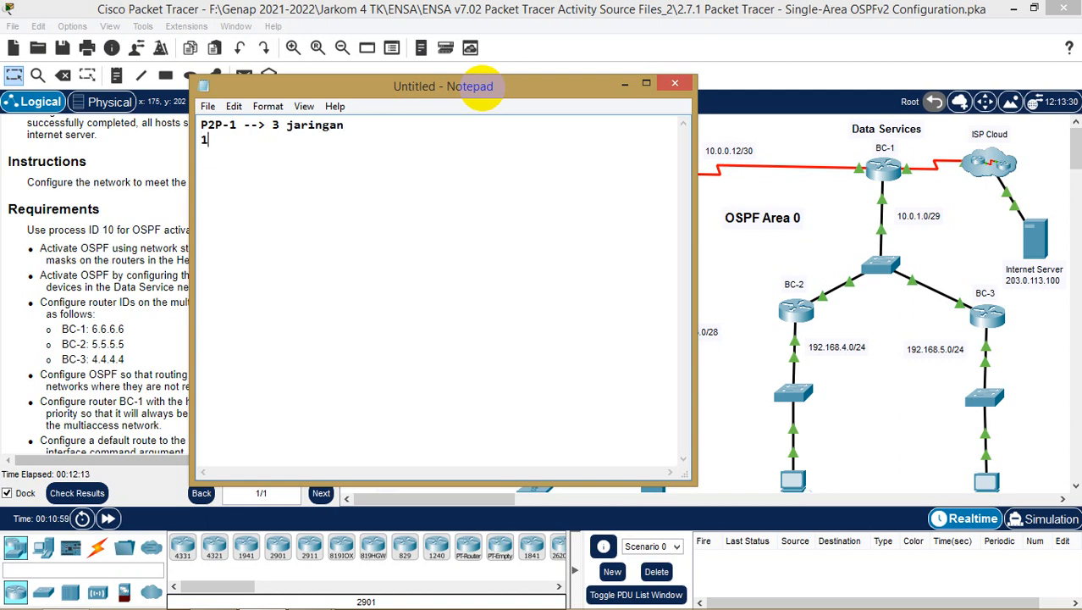
- Add the note's first network entry "1. P2P-1 ke BC-1 : 10.0.0.12/30 via" below the heading
text(1. P)
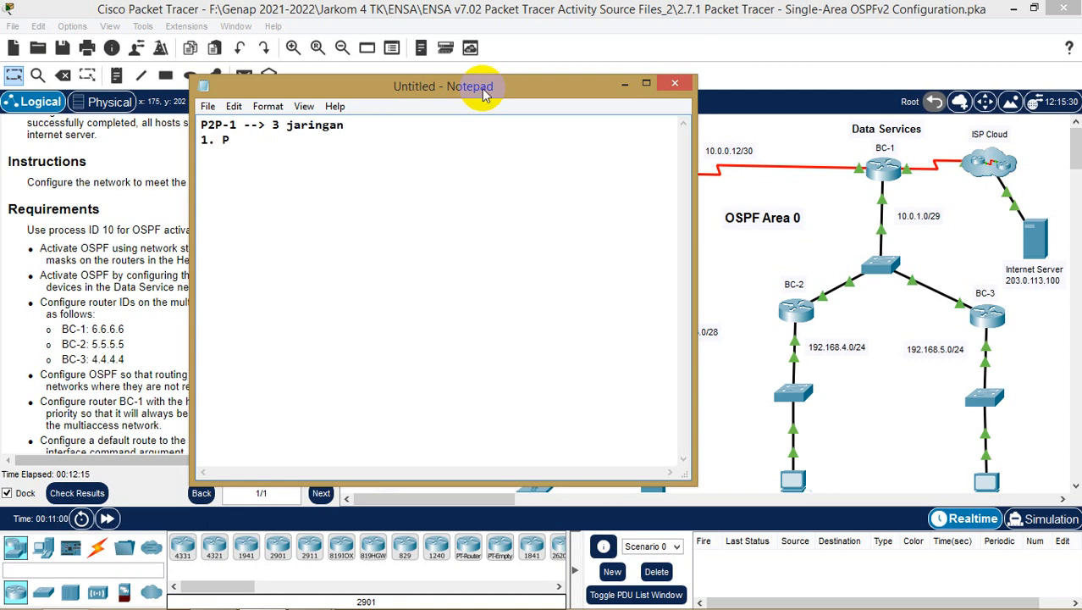
text(2P-1 ke B)
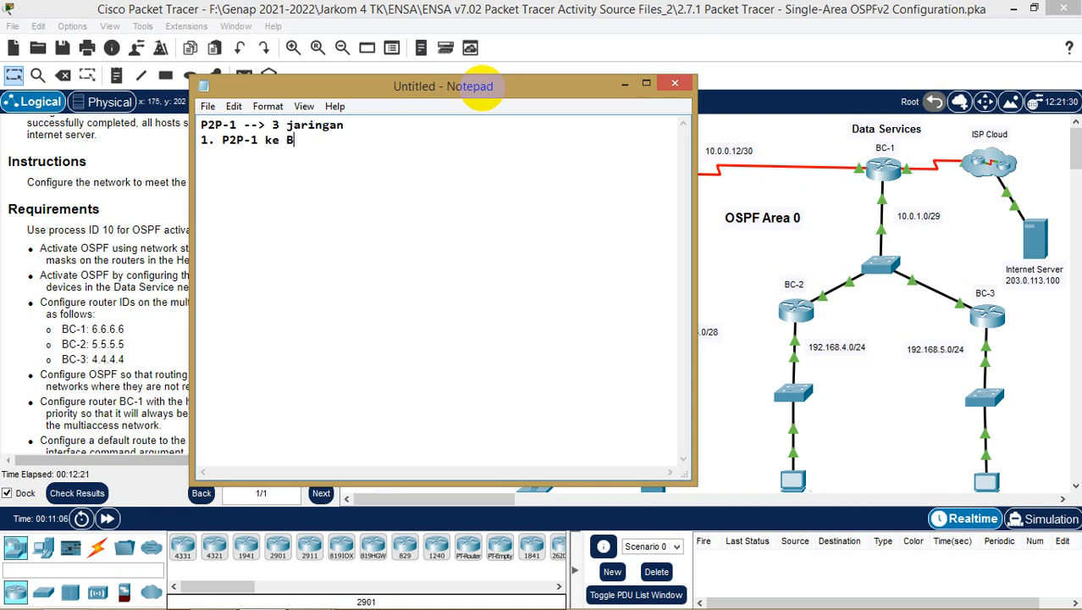
text(C-1 :)
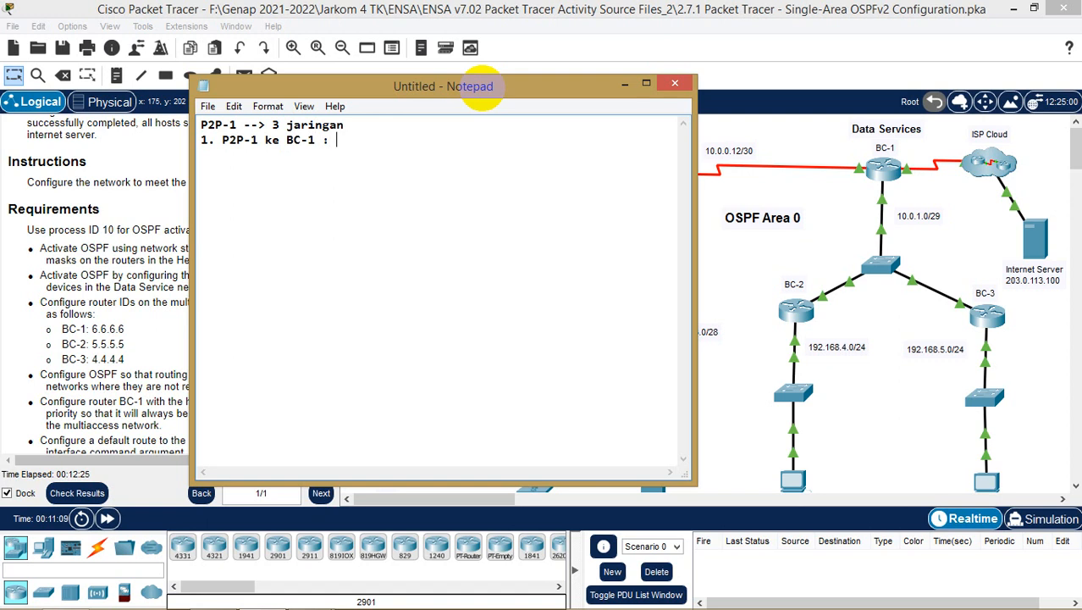
drag(481, 86, 364, 82)
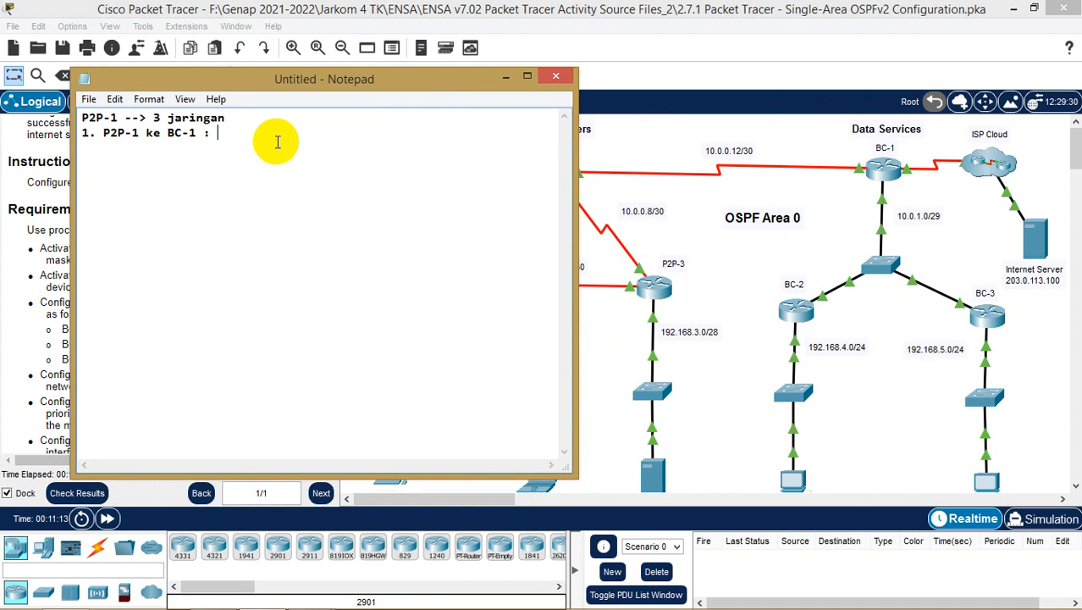
text(10.0.)
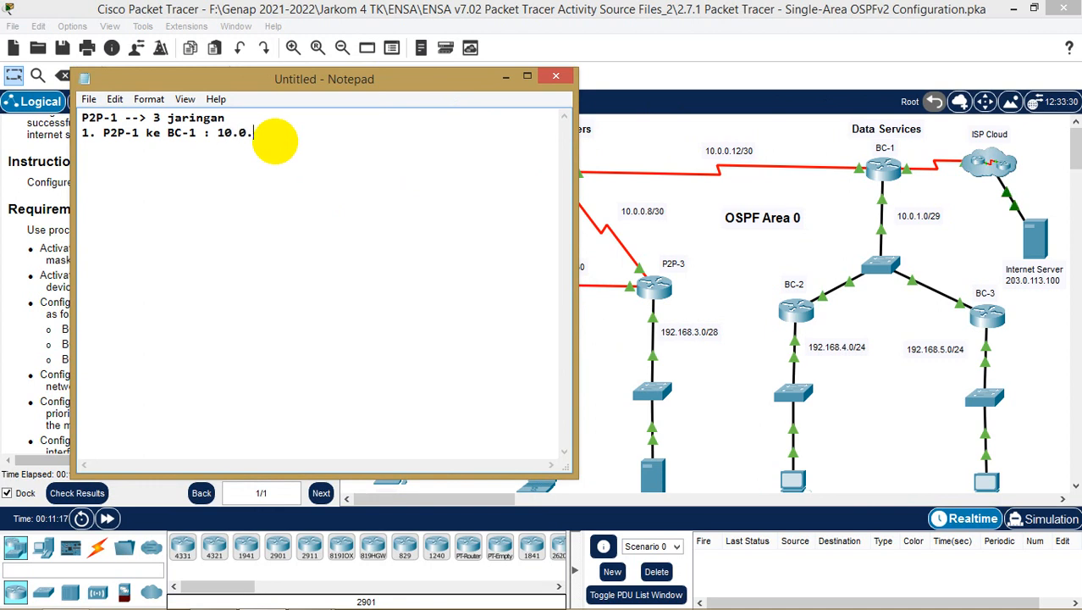
text(0.12/30)
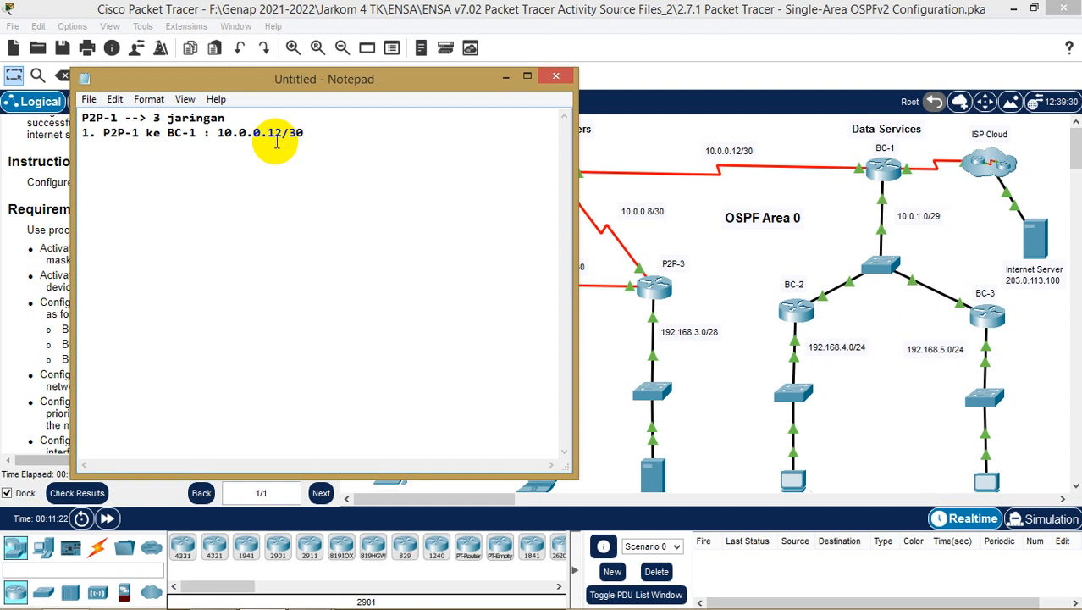
text( via)
- Check P2P-1's serial interfaces in the topology and addressing table, then append "int Se0/2/0" to the note's BC-1 entry
drag(393, 79, 389, 255)
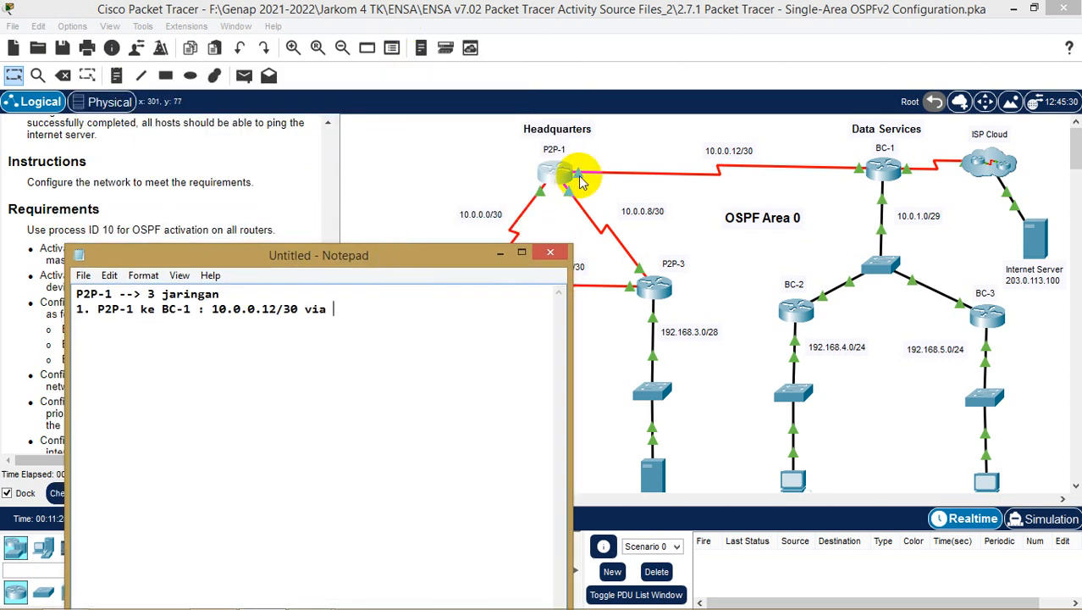
click(633, 145)
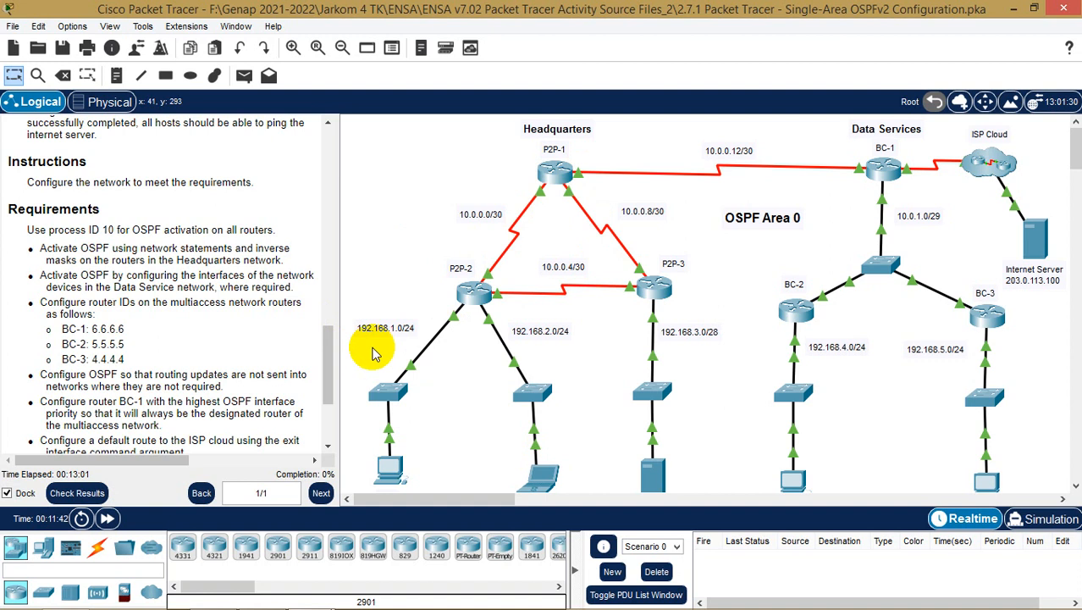
drag(329, 344, 343, 80)
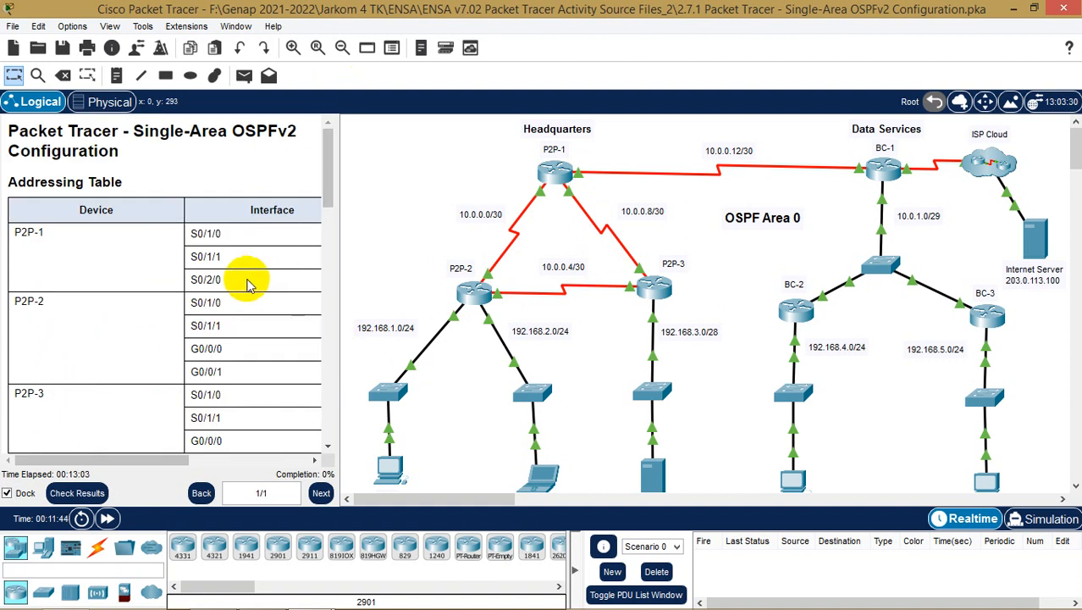
mouse_move(220, 608)
click(271, 594)
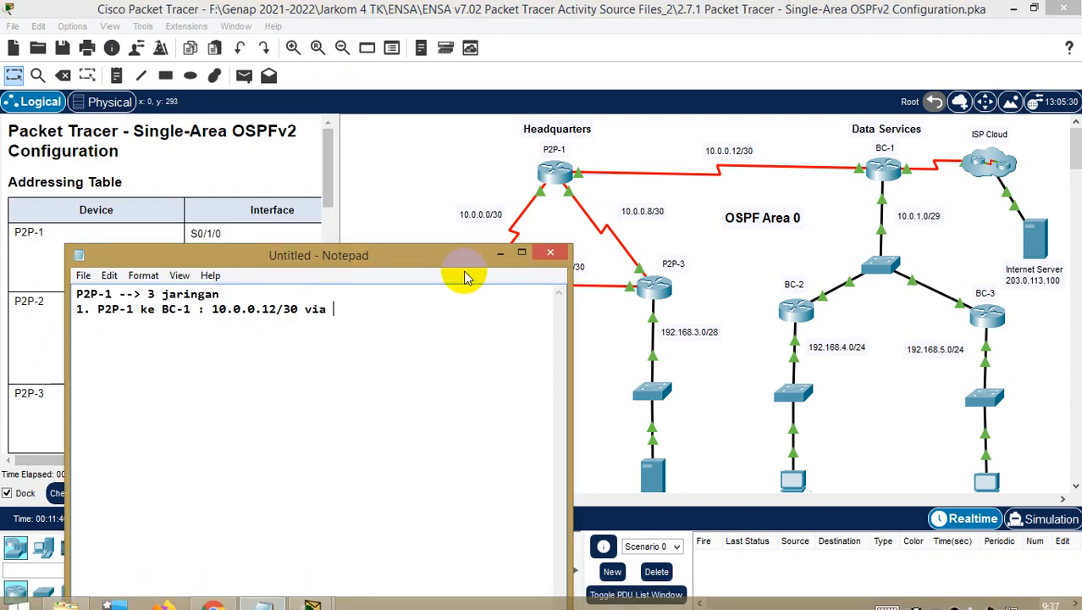
text(i)
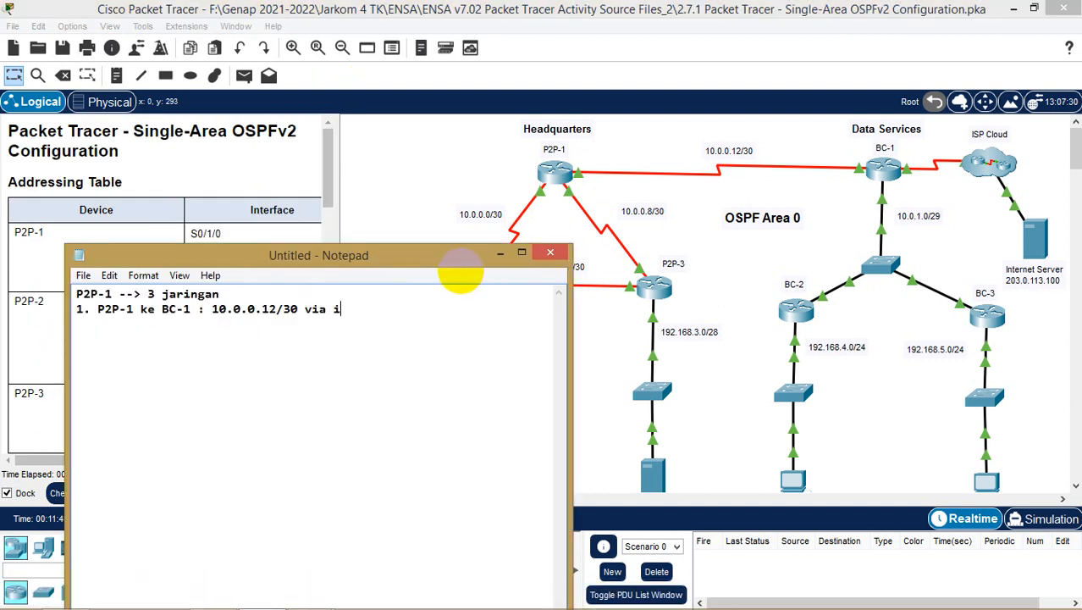
text(nt Se0/2/0)
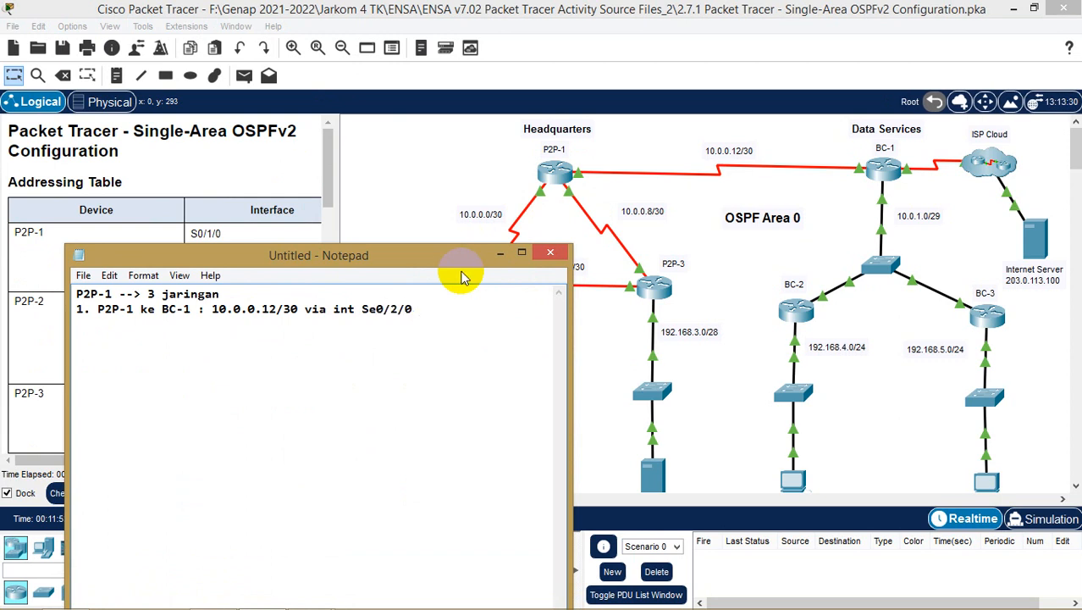
- Look up the IP address column of the addressing table and append "10.0.0.13/30" to the BC-1 entry
drag(444, 254, 735, 149)
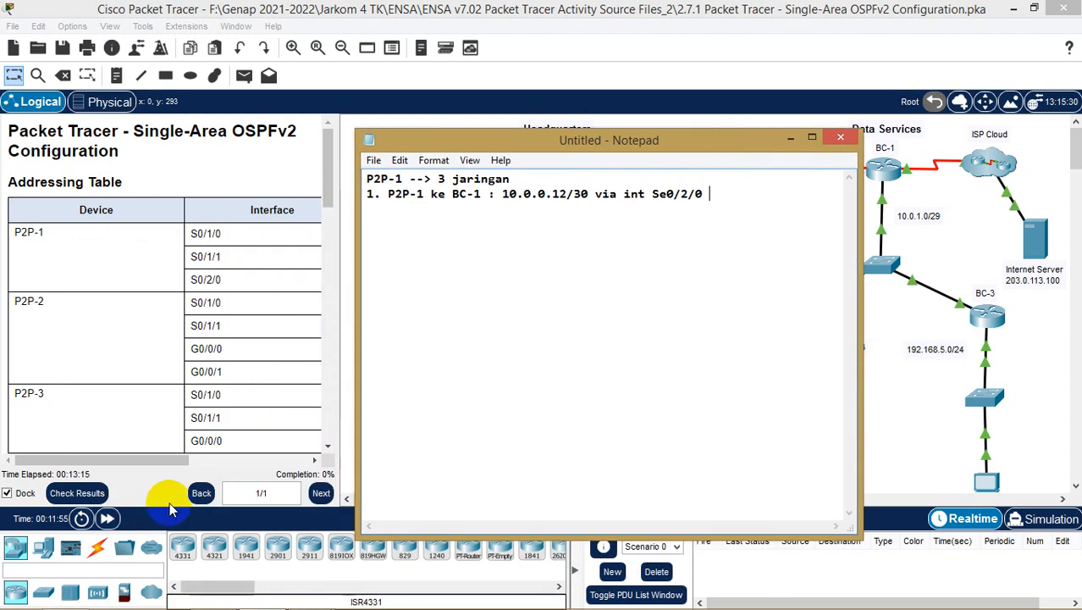
drag(163, 462, 255, 455)
mouse_move(341, 601)
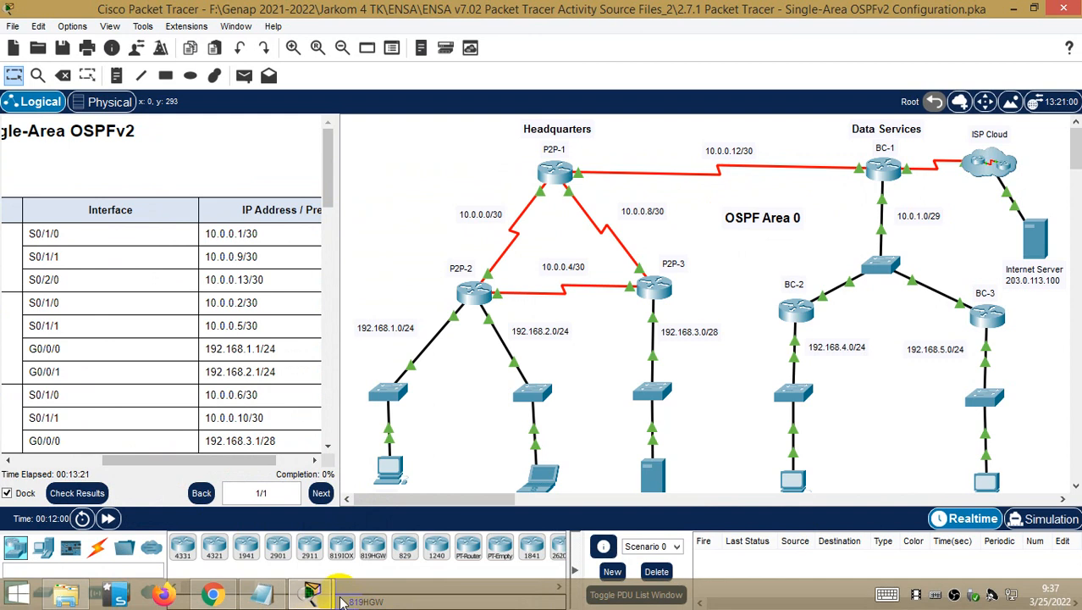
click(263, 593)
text(10.)
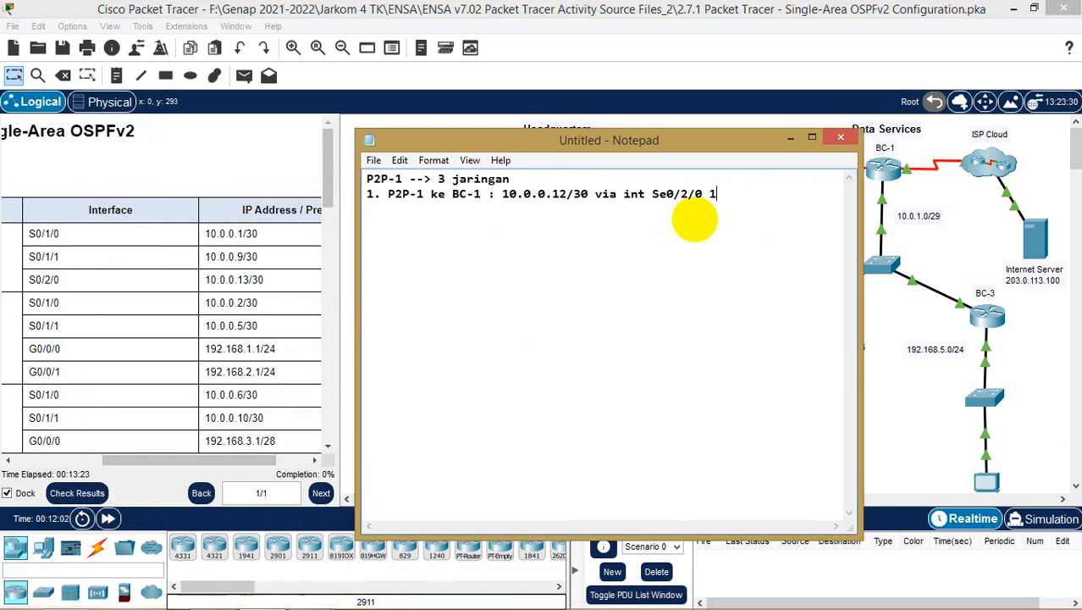
text(0.0.13/30 )
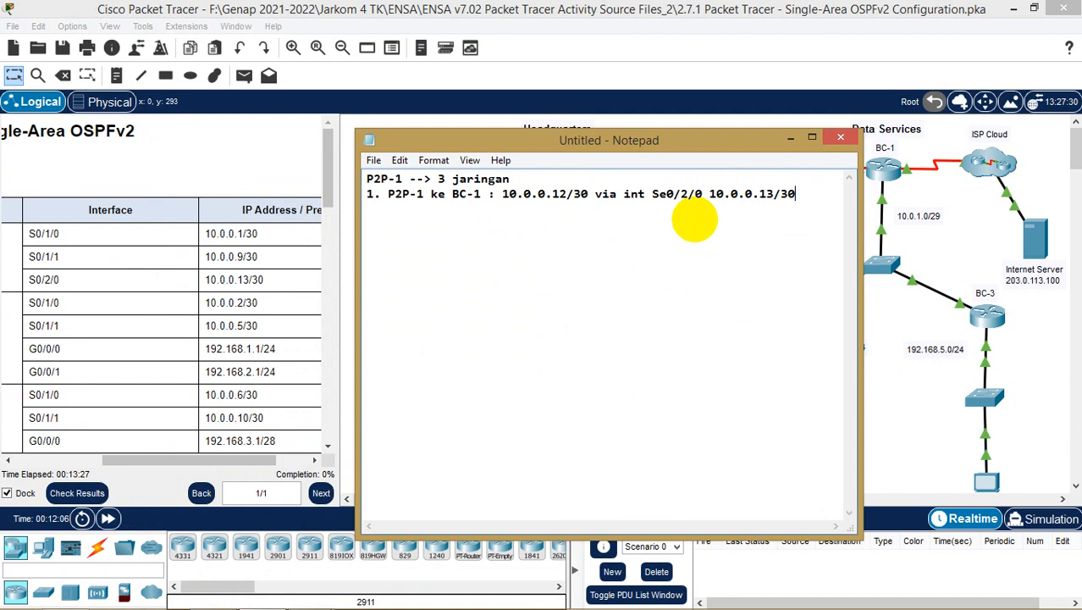
- Begin the second entry "2. P2P-1 ke P2P-2 :" and pad the BC-1 line so both colons align
text(2. P2)
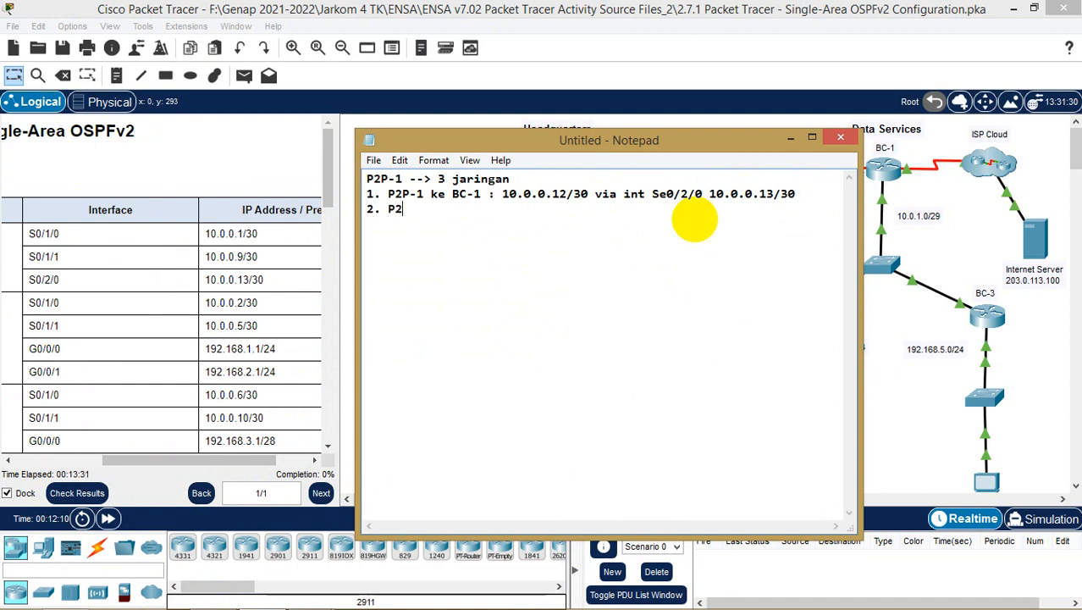
text(P-1 ke)
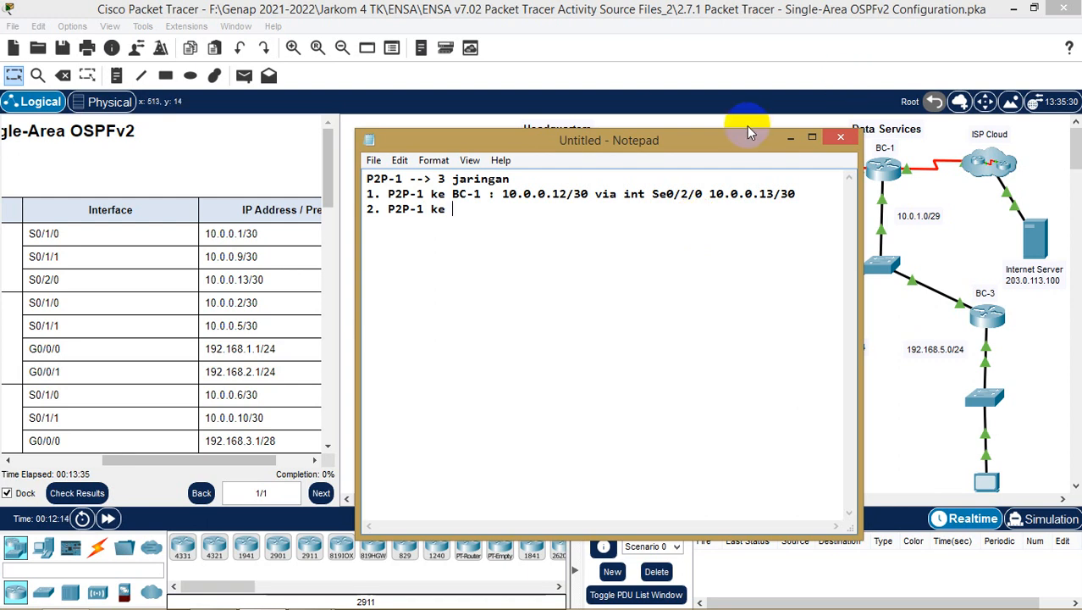
drag(735, 138, 528, 150)
text(P)
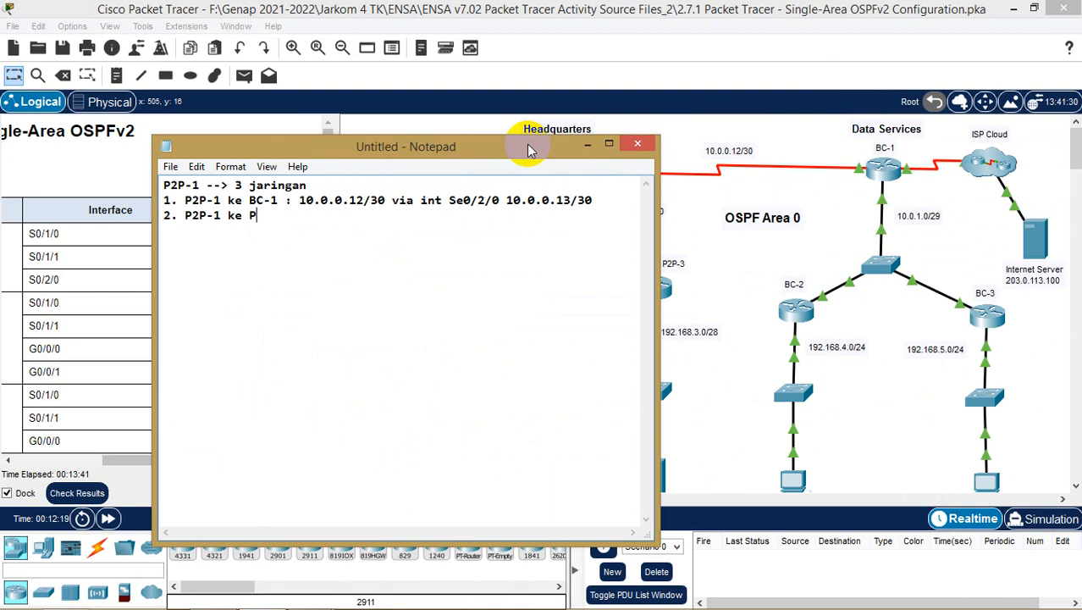
text(2)
text(-)
text(P)
key(Up)
key(Left)
key(Left)
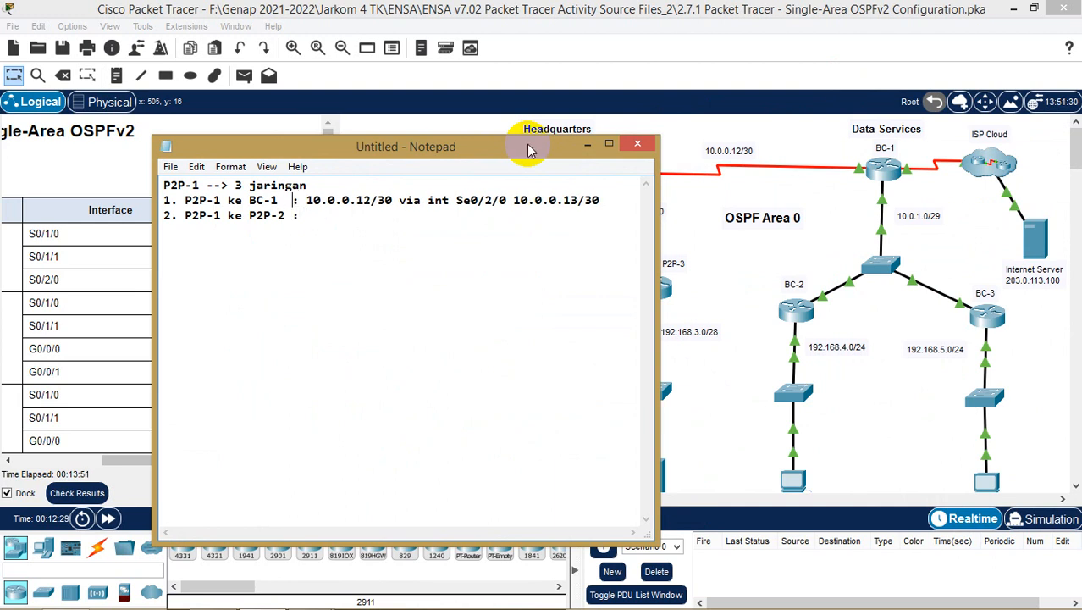
- Complete the P2P-2 entry with "10.0.0.0/30 via int Se0/1/0 10.0.0.1/30", consulting the topology and addressing table
drag(485, 154, 862, 92)
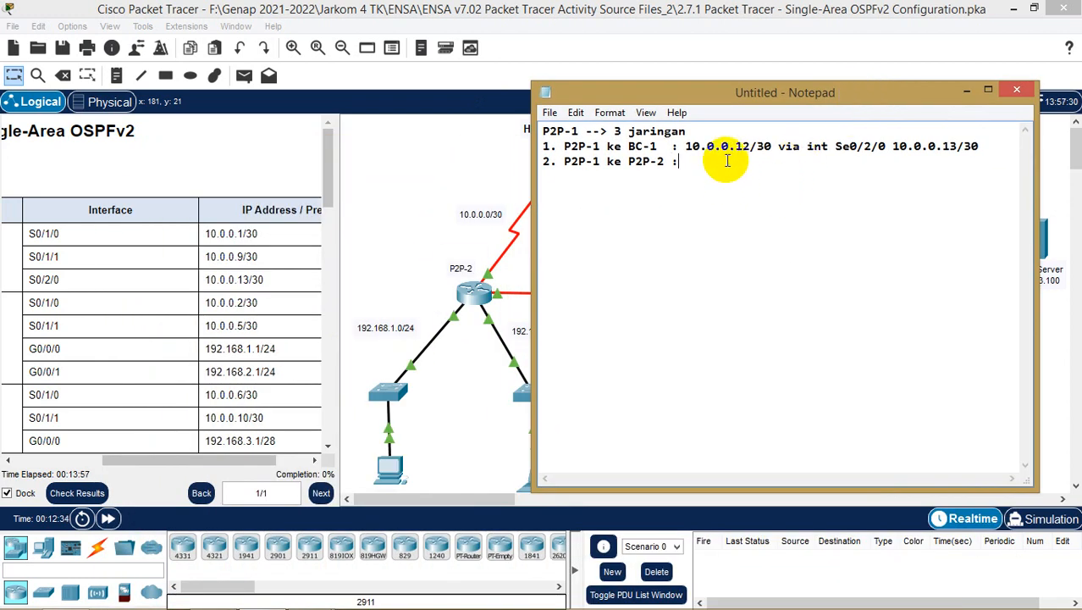
text(10.0.0.0)
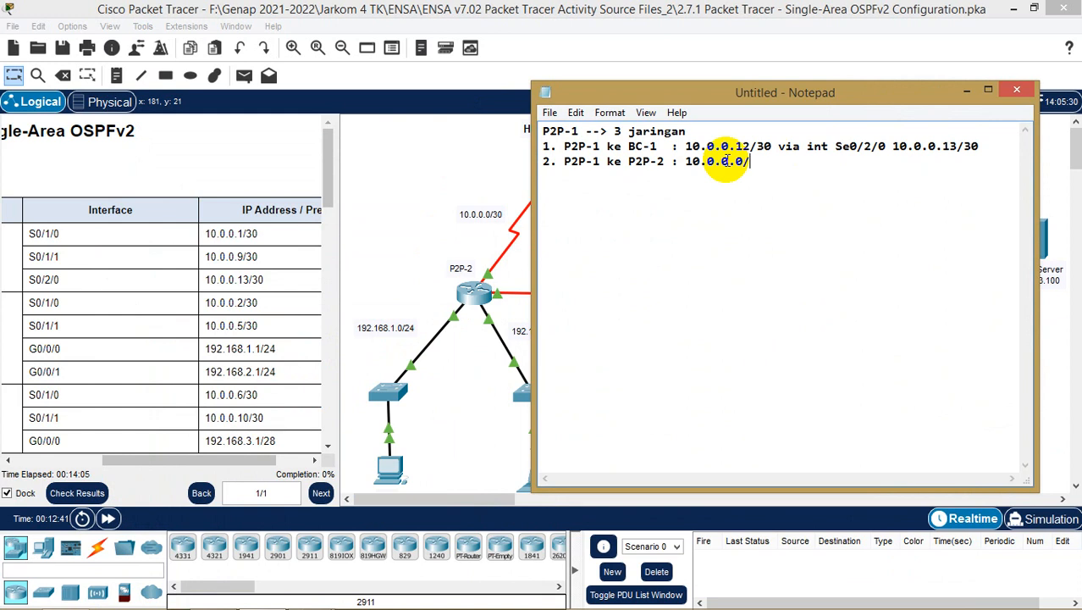
text(/30 via int)
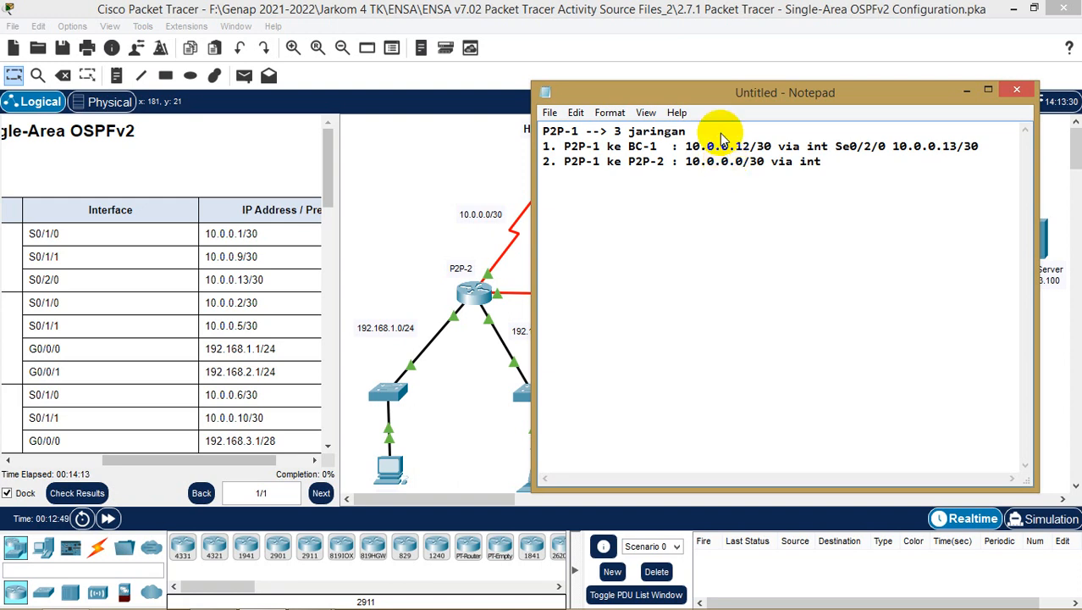
click(468, 184)
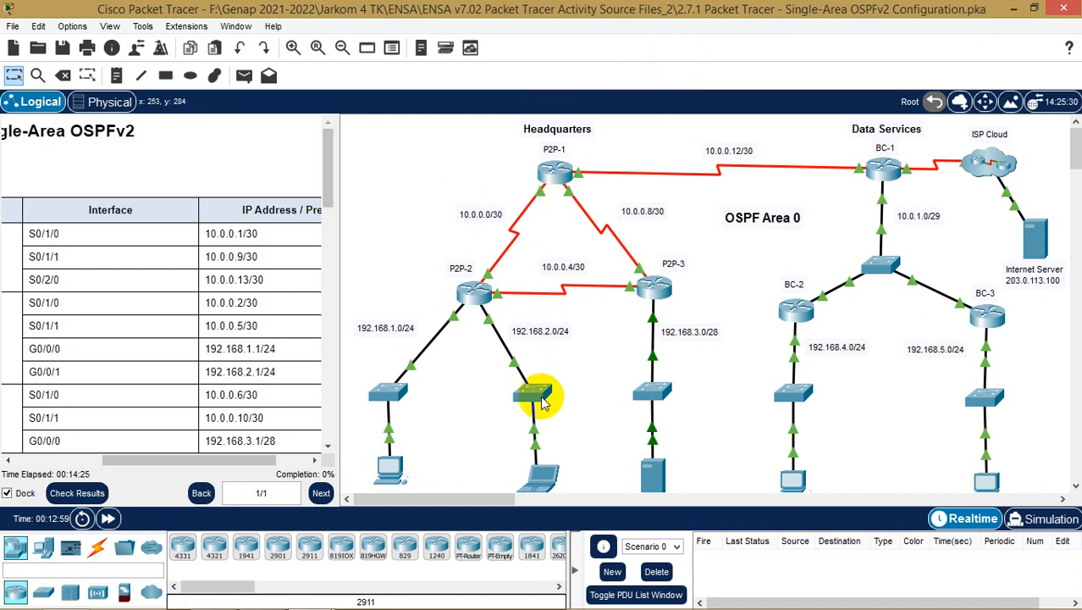
click(261, 593)
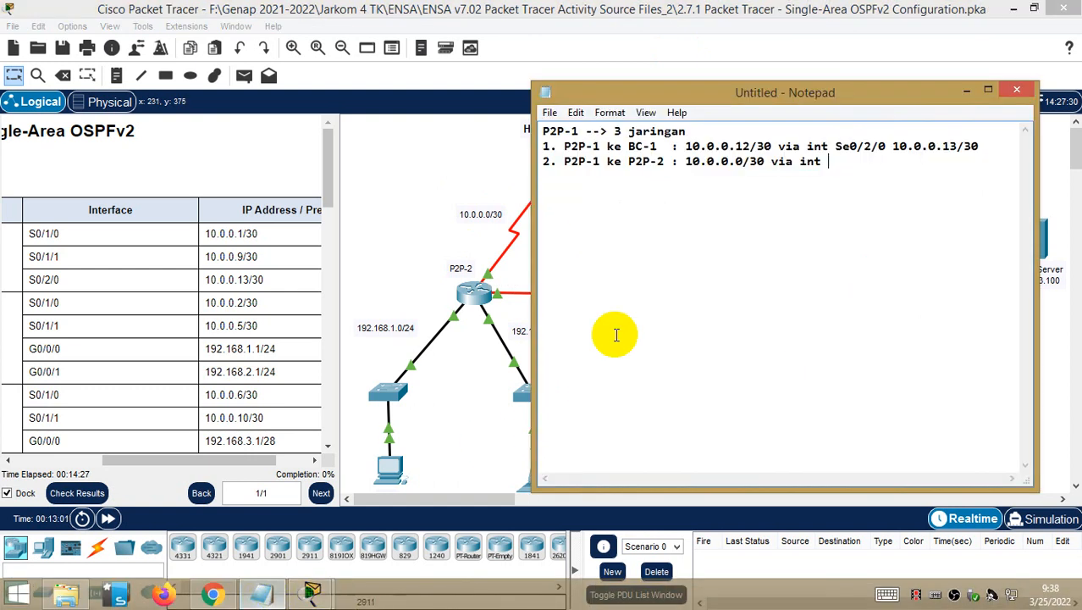
text(S)
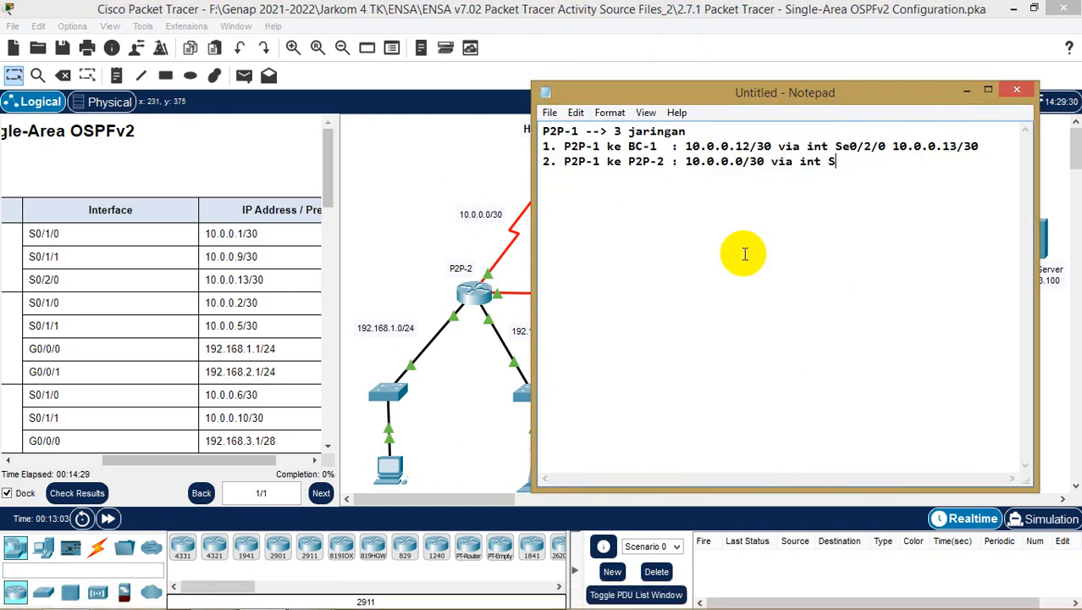
text(e0/1/0 10.0.)
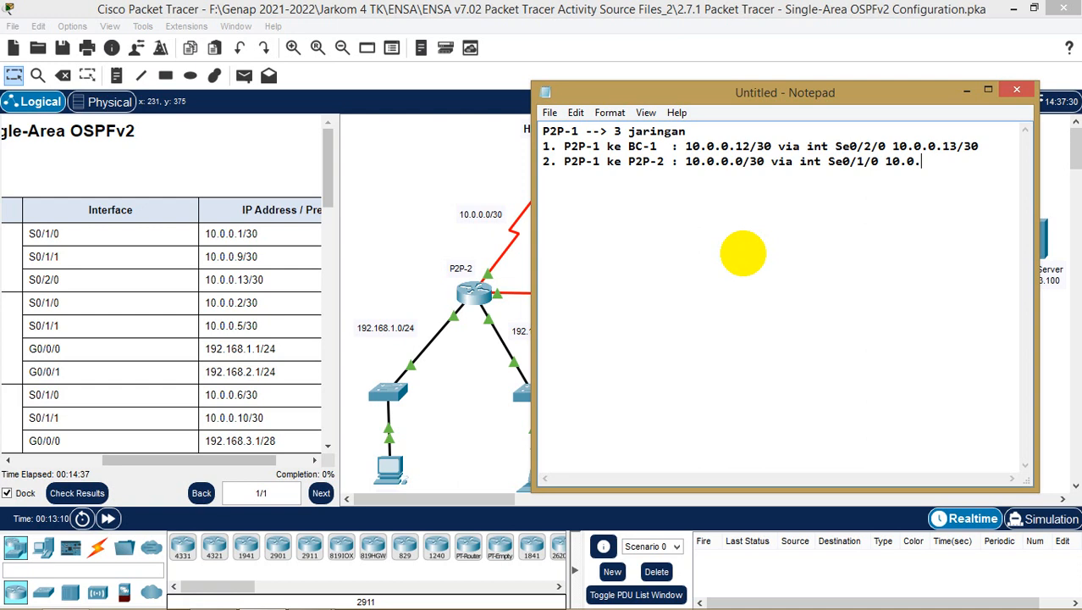
text(0.1/30)
key(Return)
- Write the third entry as far as "3. P2P-1 ke P2P-3 : 10.0.0.8/30 via int Se0", reading the network from the topology
text(3. P)
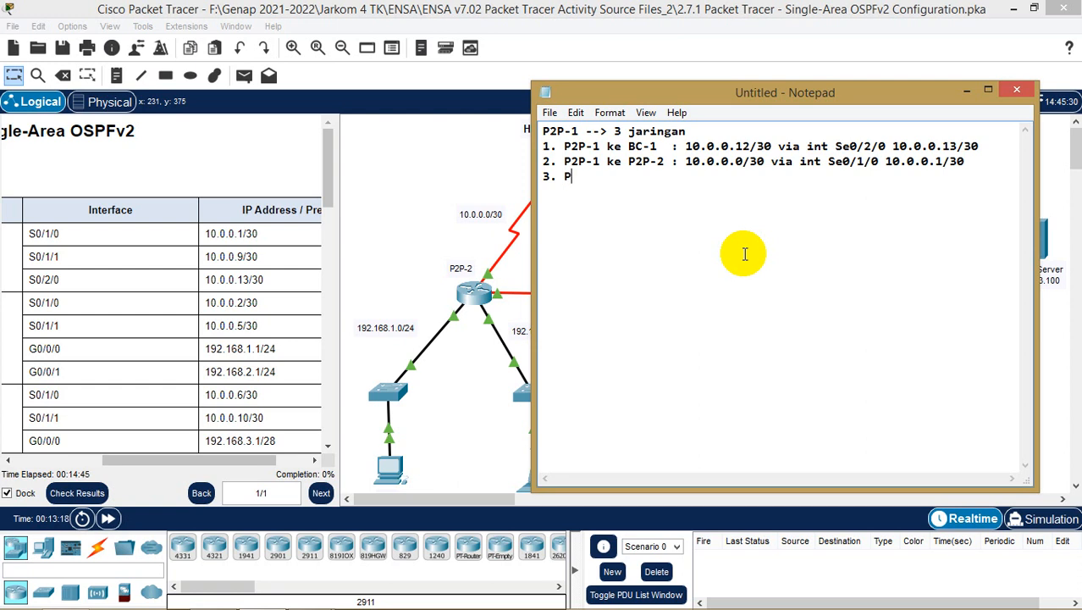
text(2P-1 ke P2P)
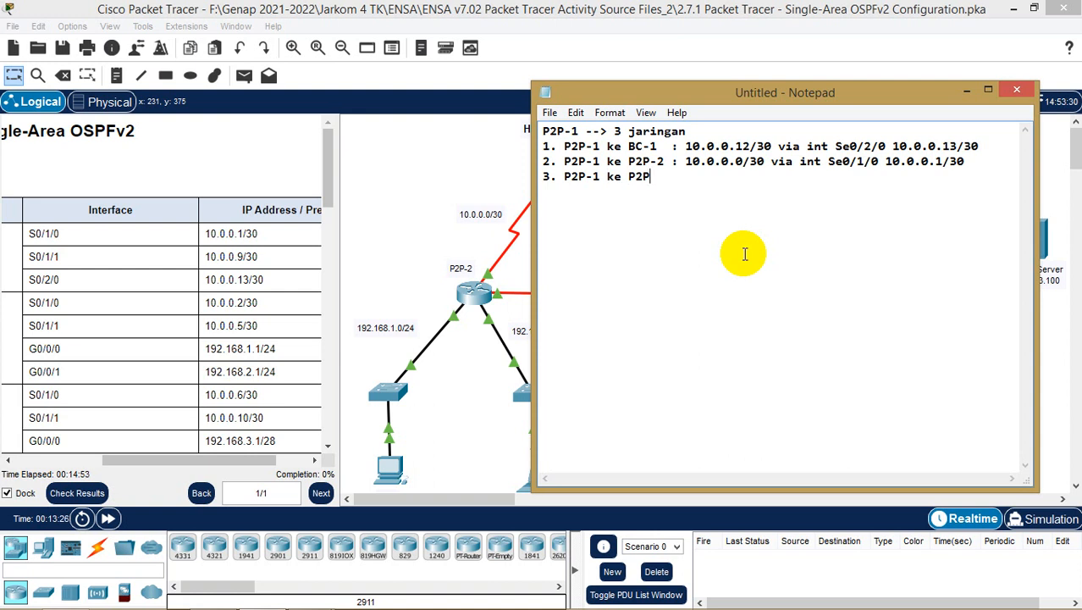
text(-3 :)
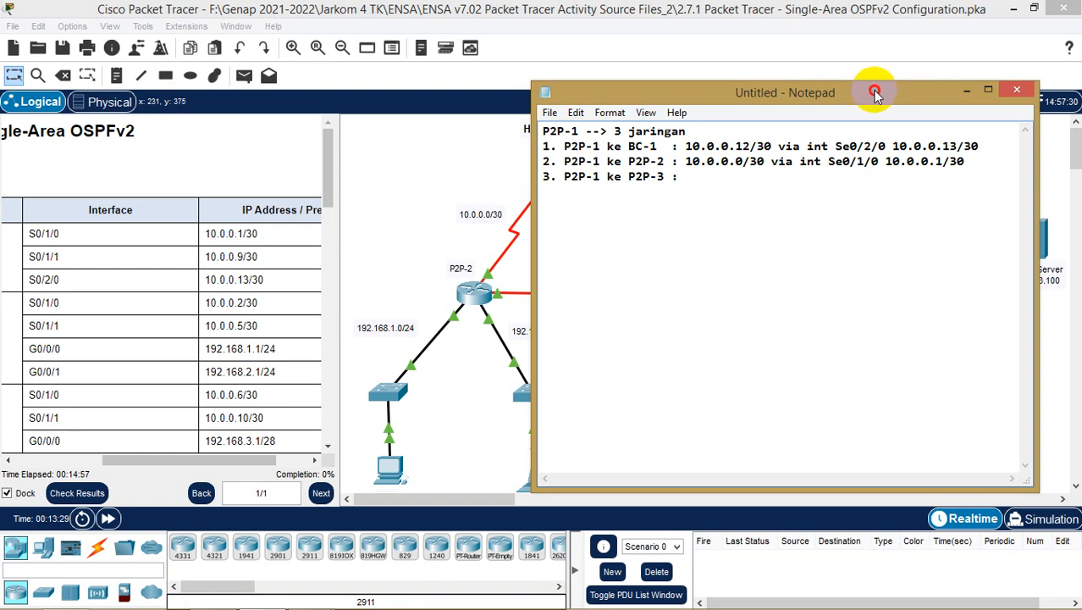
drag(874, 90, 388, 94)
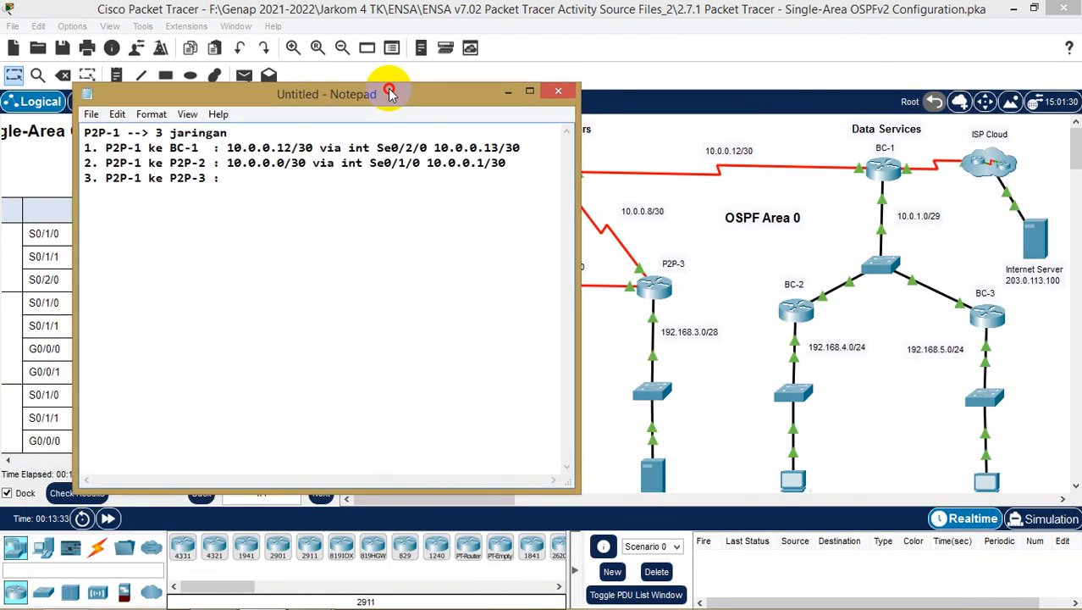
text(0)
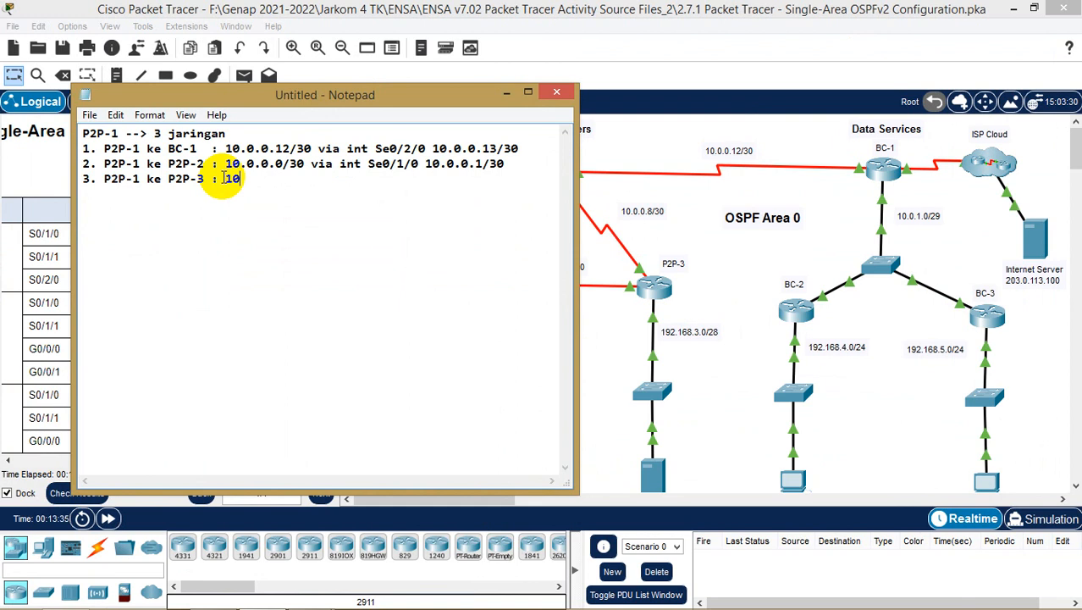
text(.0.0.8/30 vi)
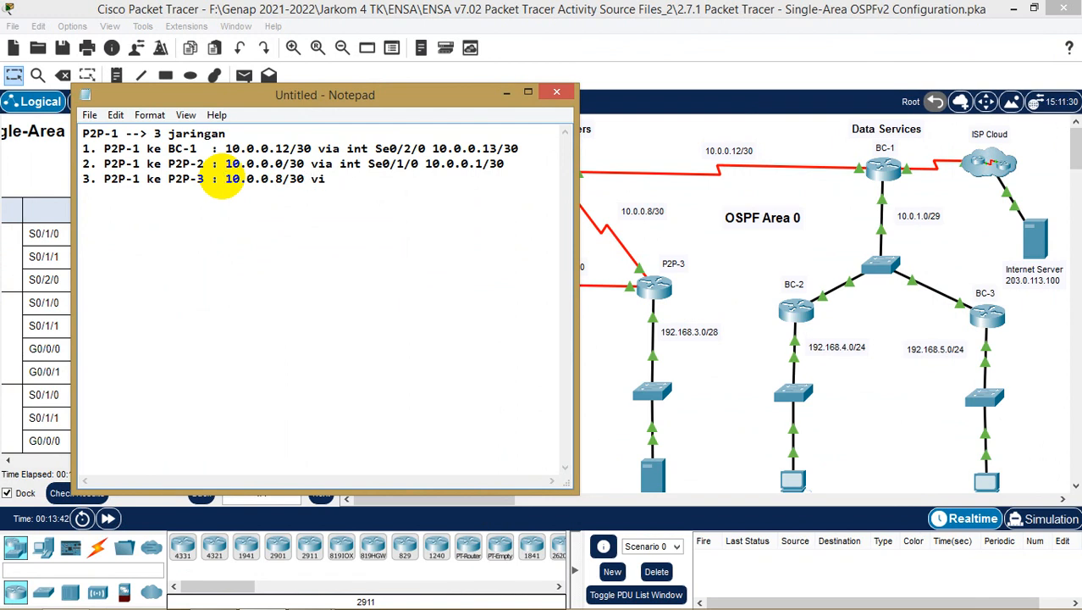
text(a int S)
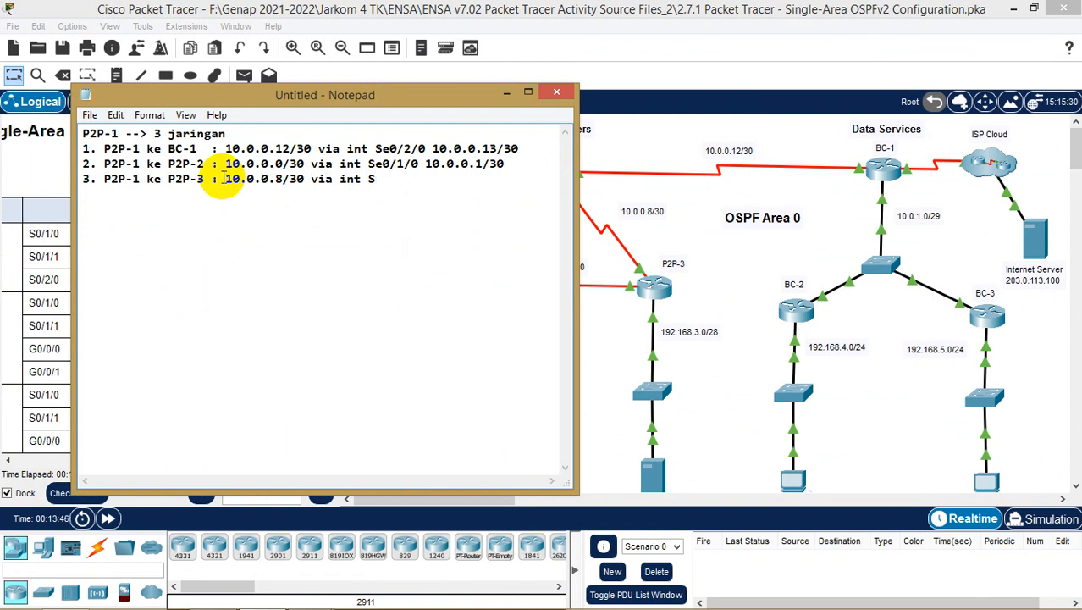
text(e0)
- Check P2P-1's port toward P2P-3 in the topology and finish the third entry by appending "0/1/1 10.0.0.9/30"
click(652, 193)
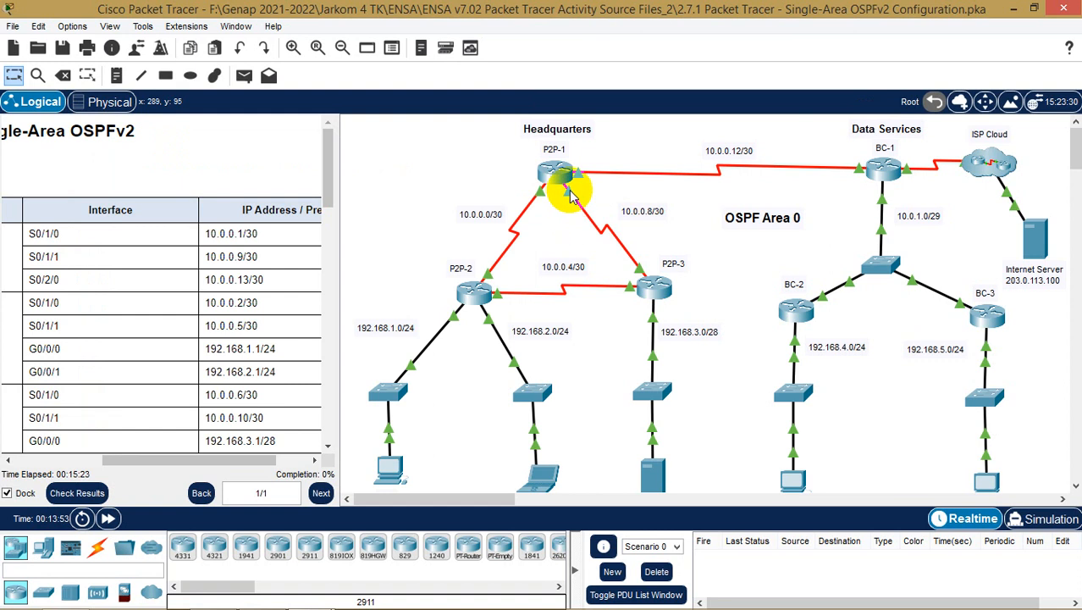
click(281, 593)
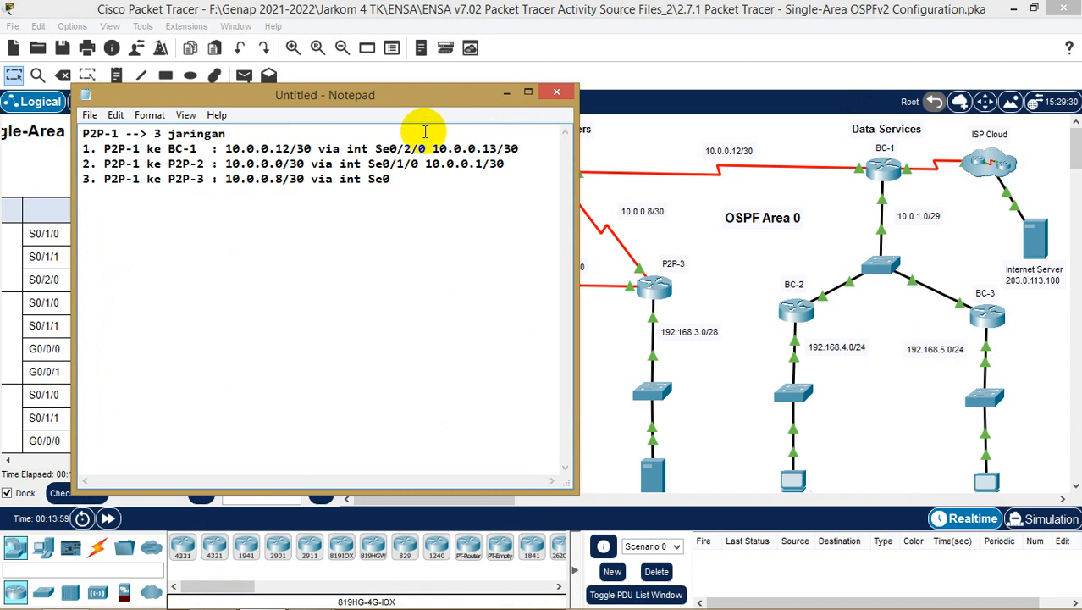
text(0/1/1)
drag(394, 94, 779, 63)
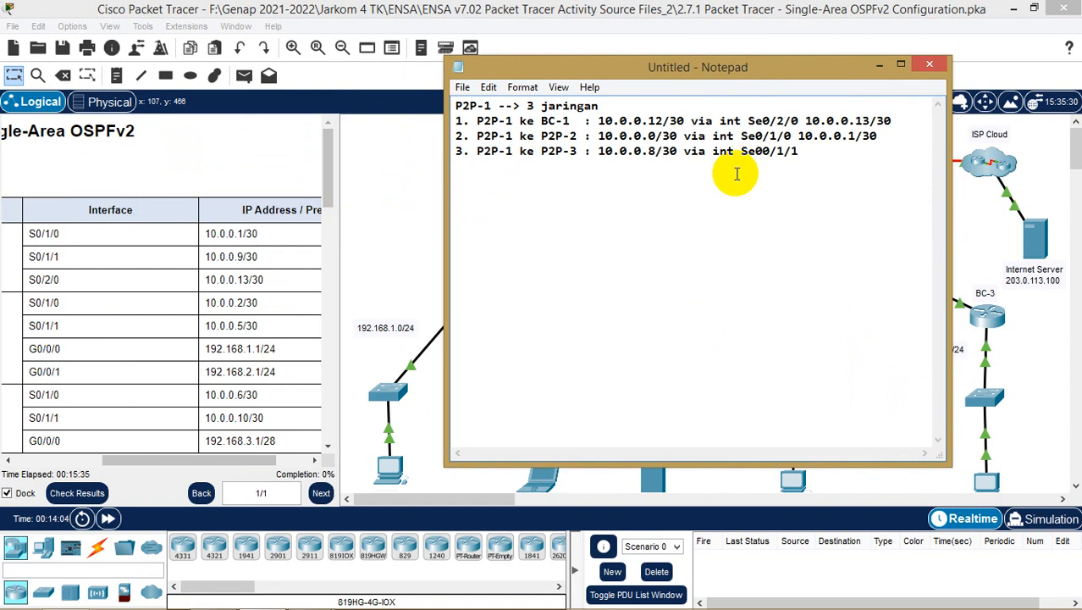
text(10.0.0.9/30)
key(Return)
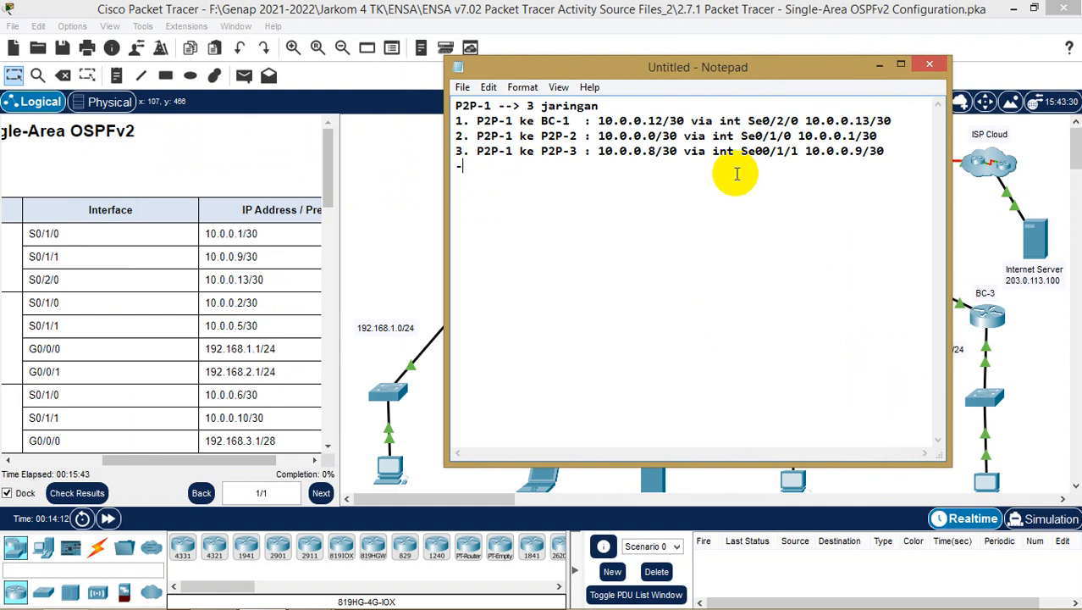
- Add a separator line of equals signs below the three entries and move the Notepad window clear of the Headquarters routers
text(==================)
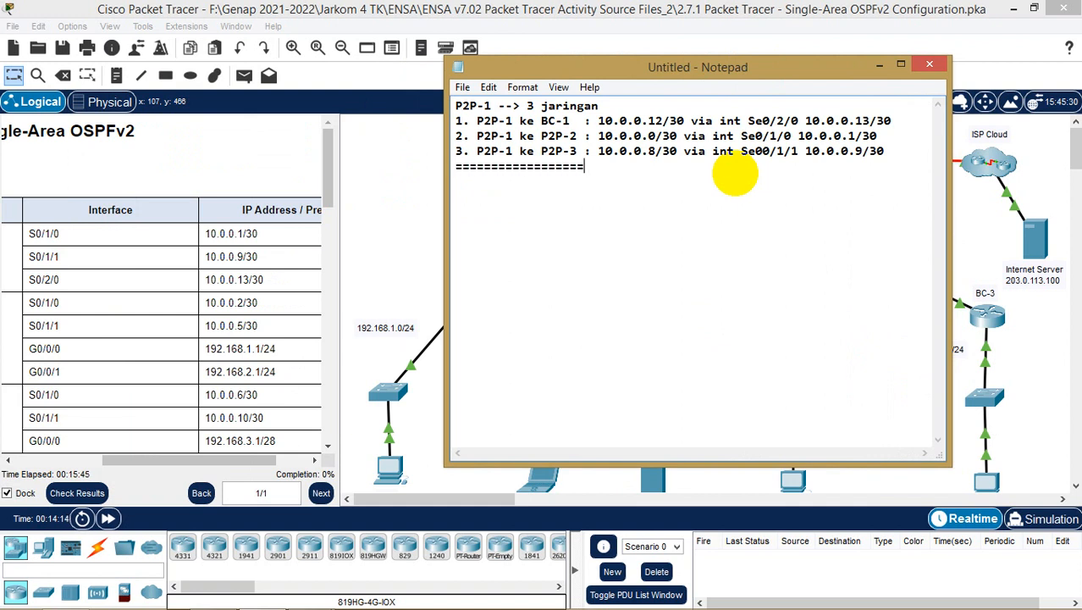
text(===========================================)
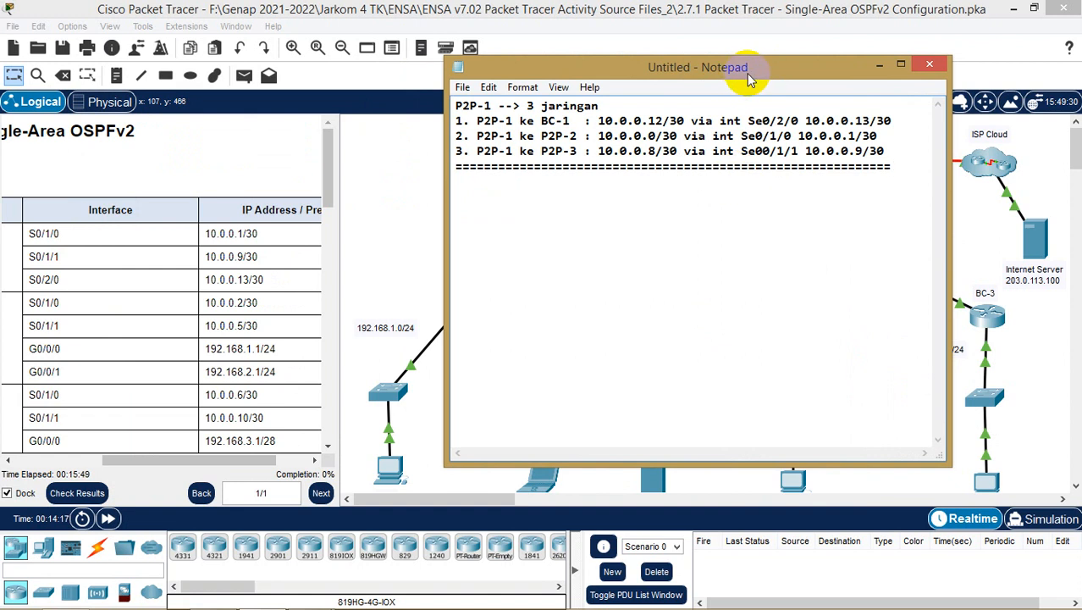
drag(749, 72, 342, 364)
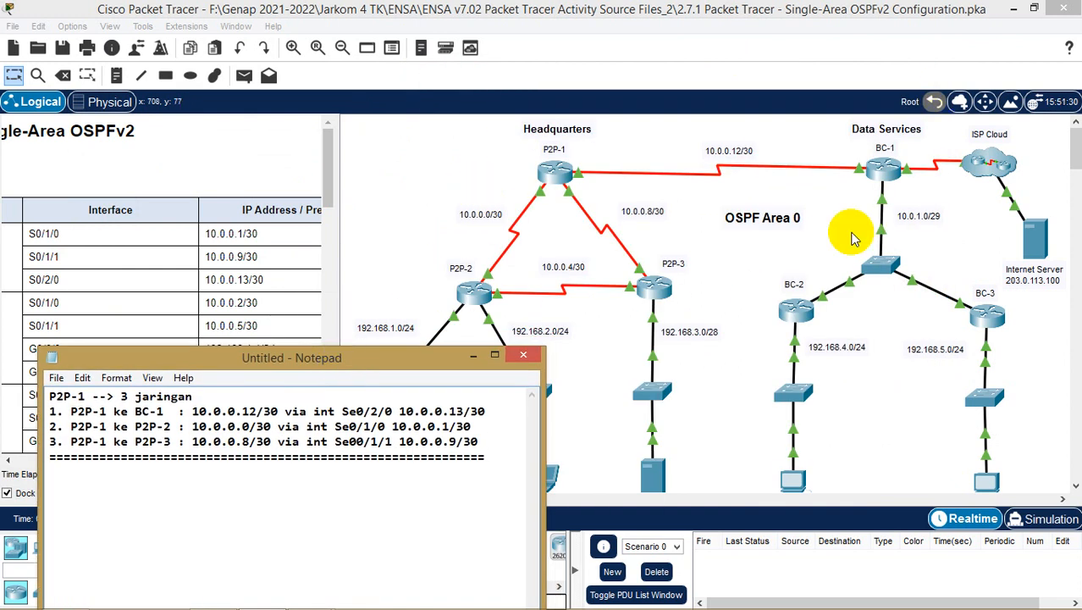
- Below the separator line, write the heading "P2P-2 --> 4 jaringan" and start a numbered list under it, keeping P2P-2 visible in the topology
drag(396, 358, 797, 53)
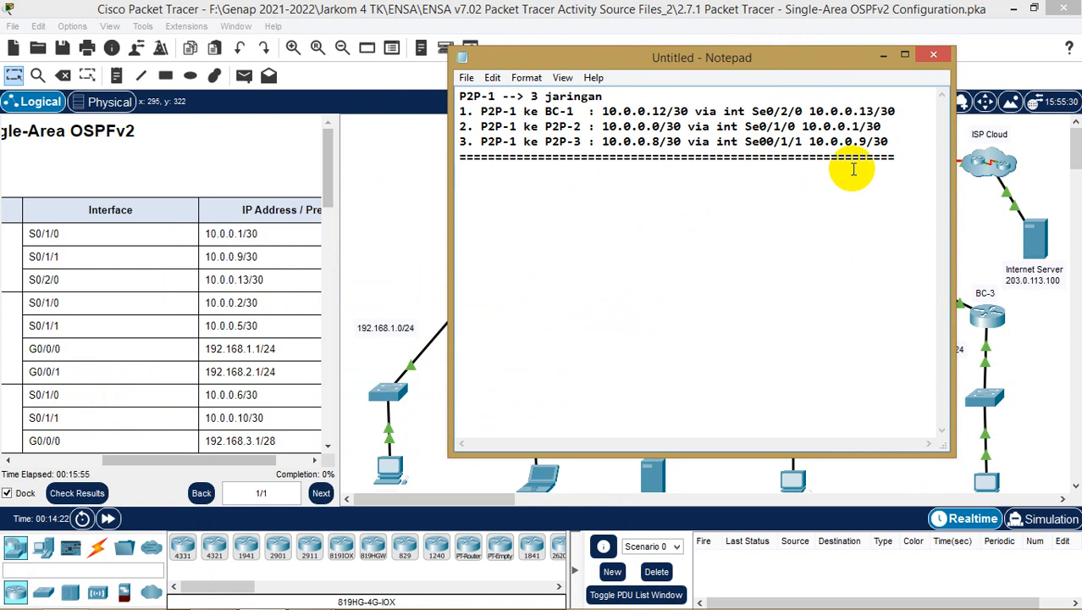
text(P2P-2 --)
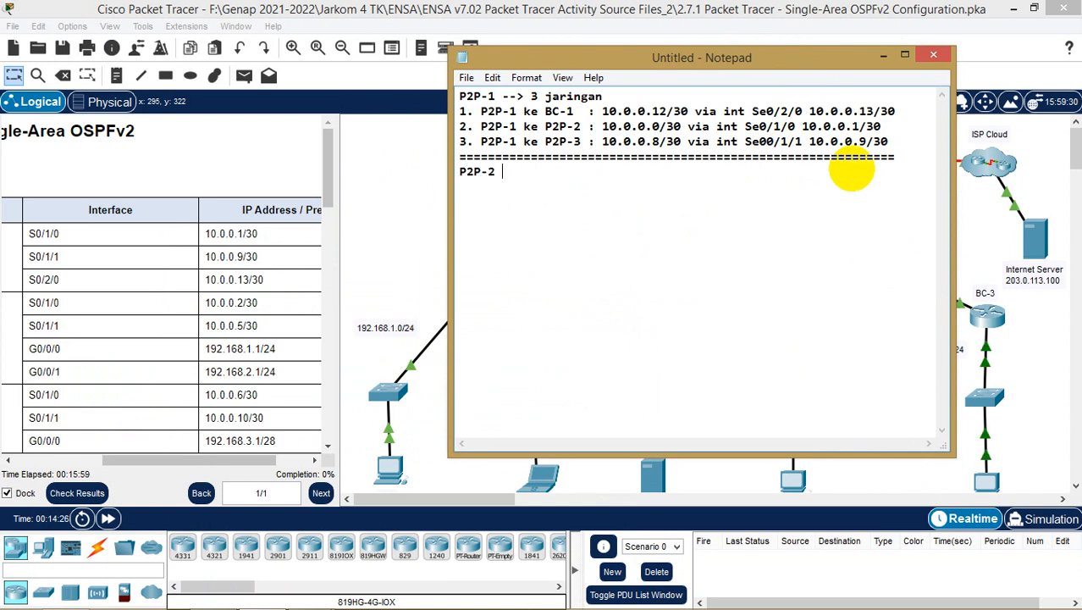
text(>)
drag(829, 79, 928, 156)
click(647, 265)
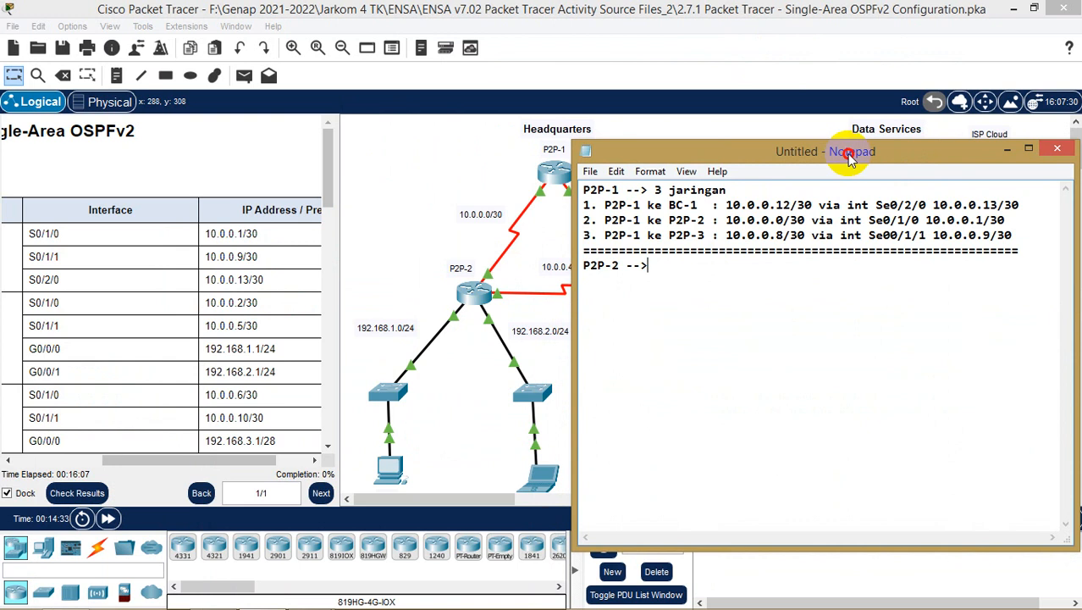
drag(846, 151, 811, 124)
text(4)
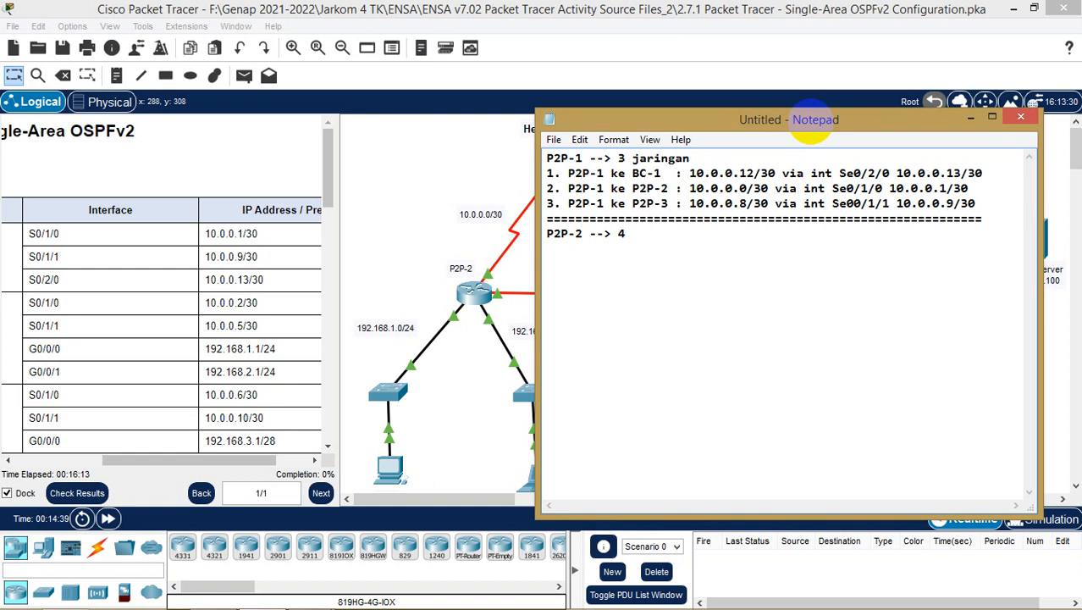
text( jaringan 1.2.)
- Put the empty entry numbers 1. to 4. on separate lines under the P2P-2 heading
key(BackSpace)
key(BackSpace)
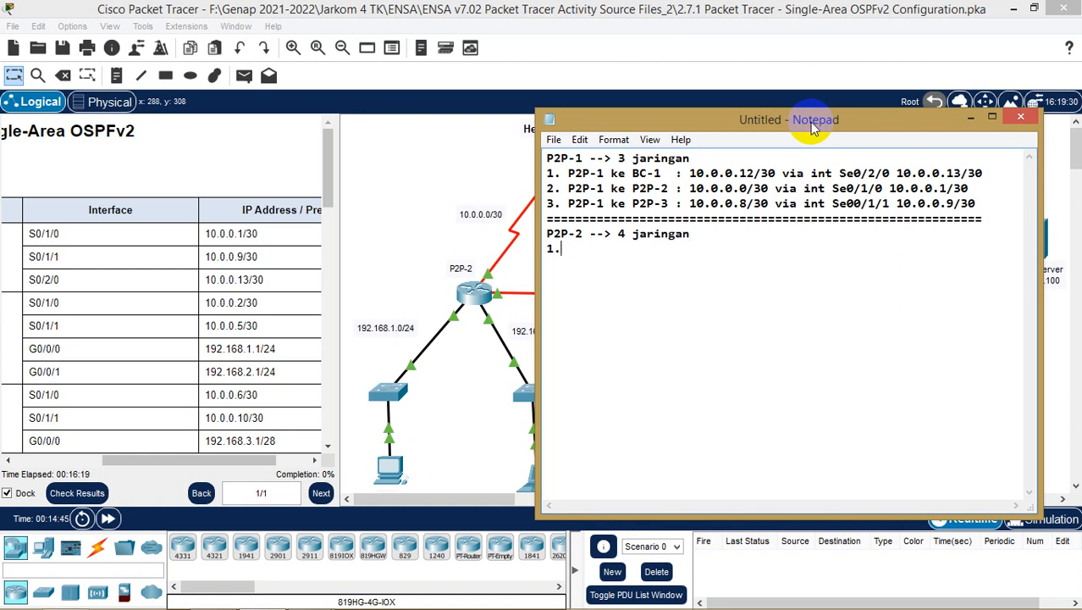
key(Return)
text(.)
key(Return)
text(4.)
key(Up)
- Check P2P-2's LANs in the topology and write the first entry as far as "P2P-2 ke Lan PC1 : 192.168.1.0/24 via int"
drag(707, 124, 756, 123)
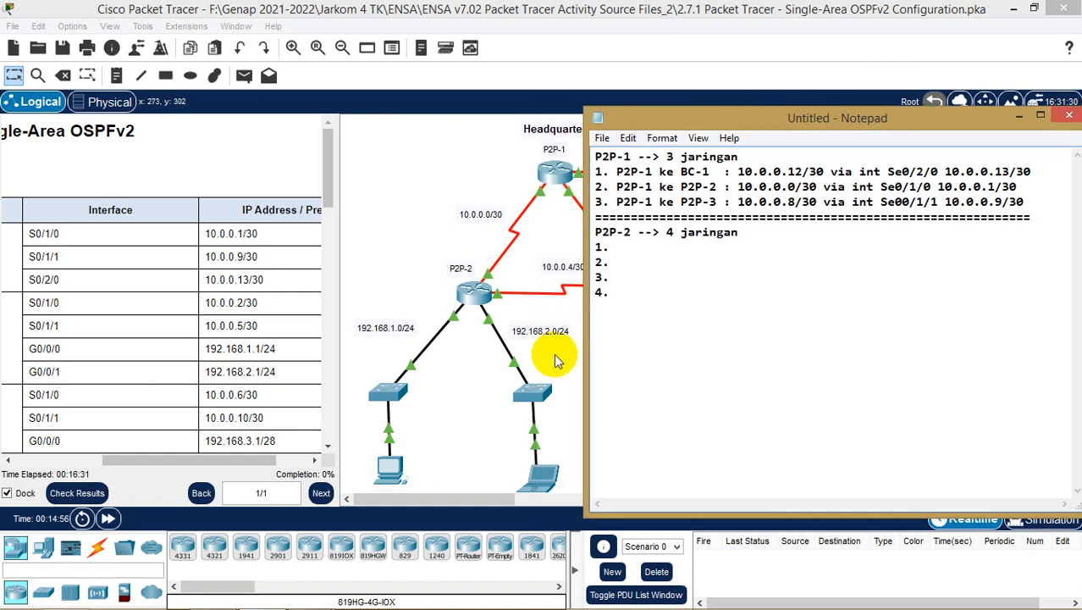
click(483, 406)
scroll(481, 411, down, 2)
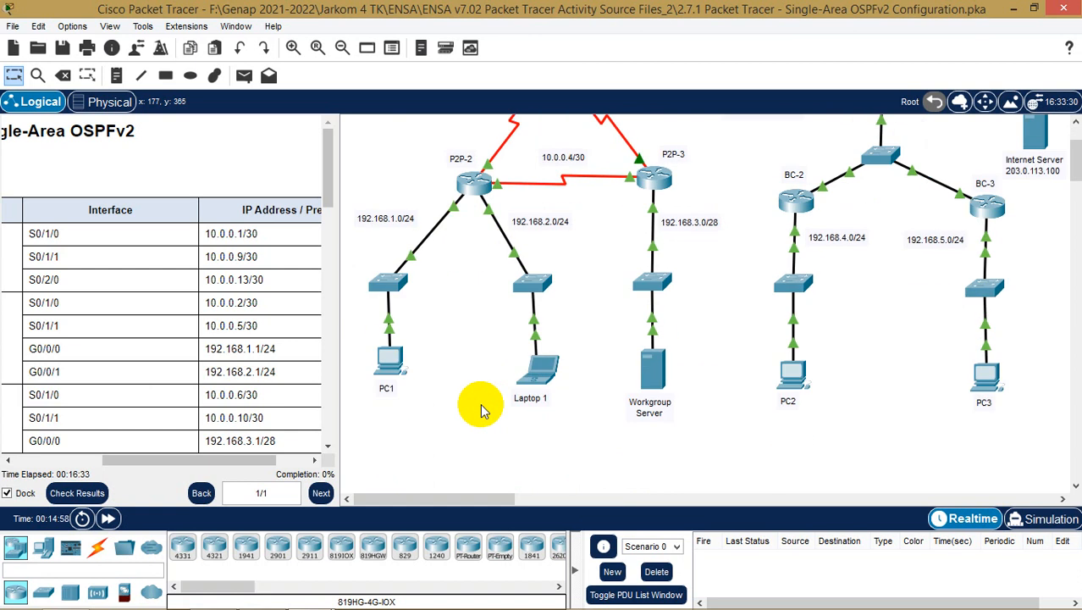
scroll(480, 411, up, 1)
mouse_move(314, 603)
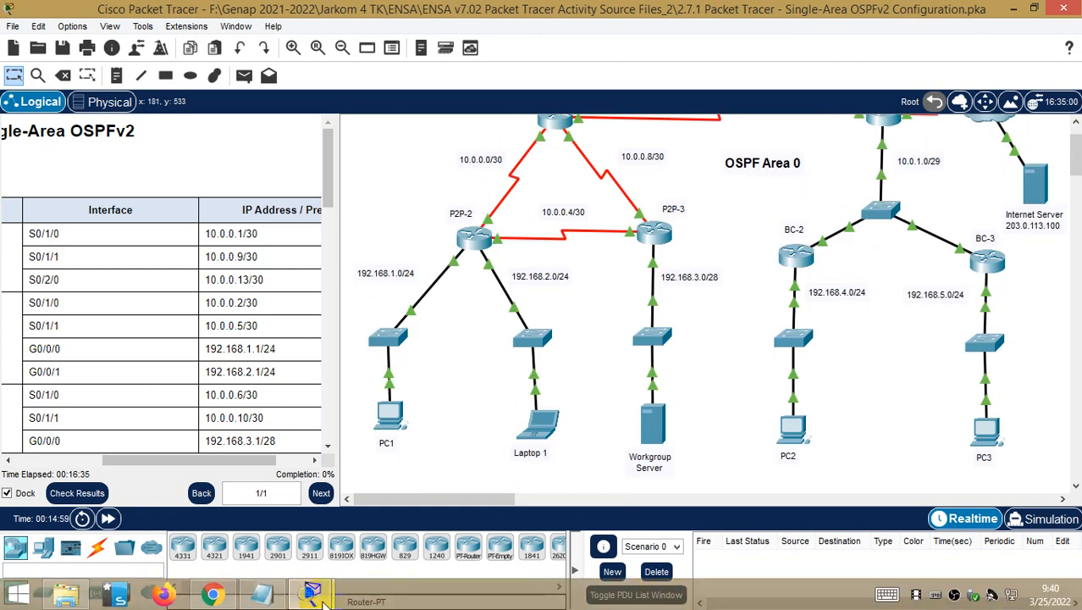
click(260, 595)
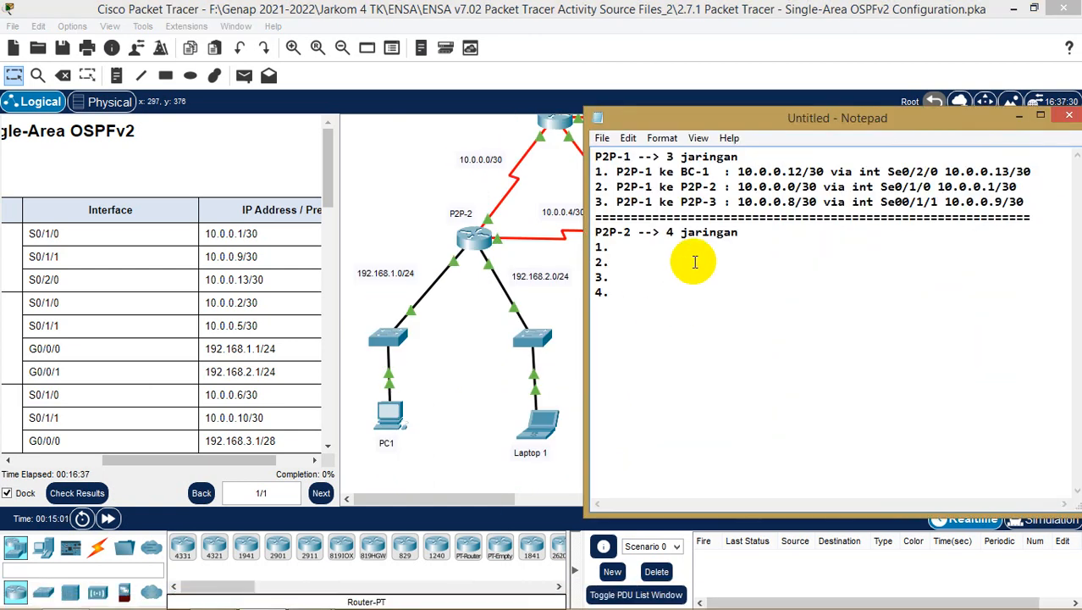
text(P2P-2 ke Lan )
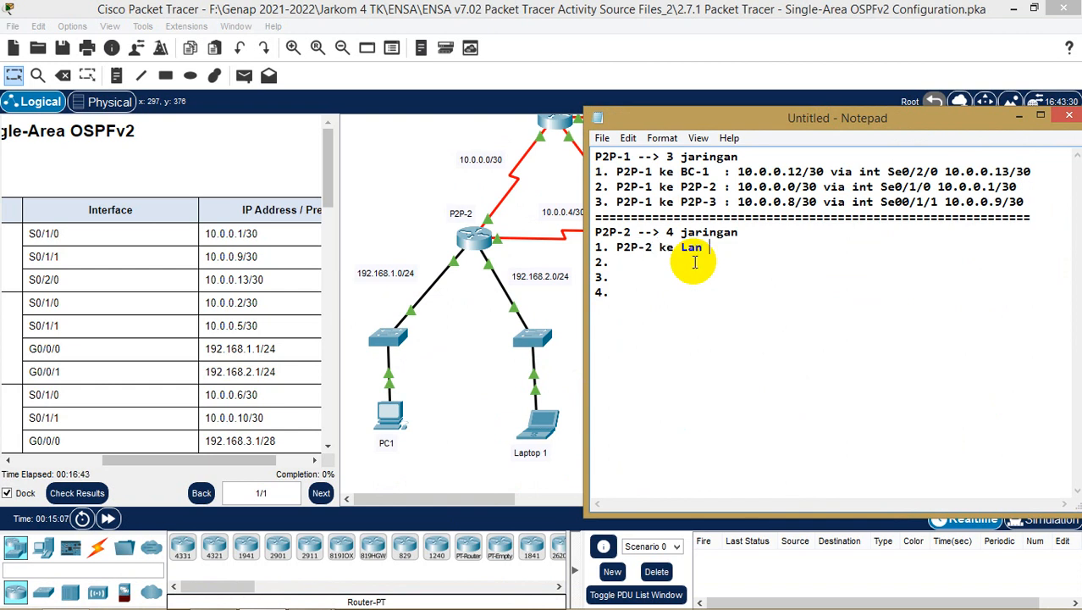
text(PC1 :)
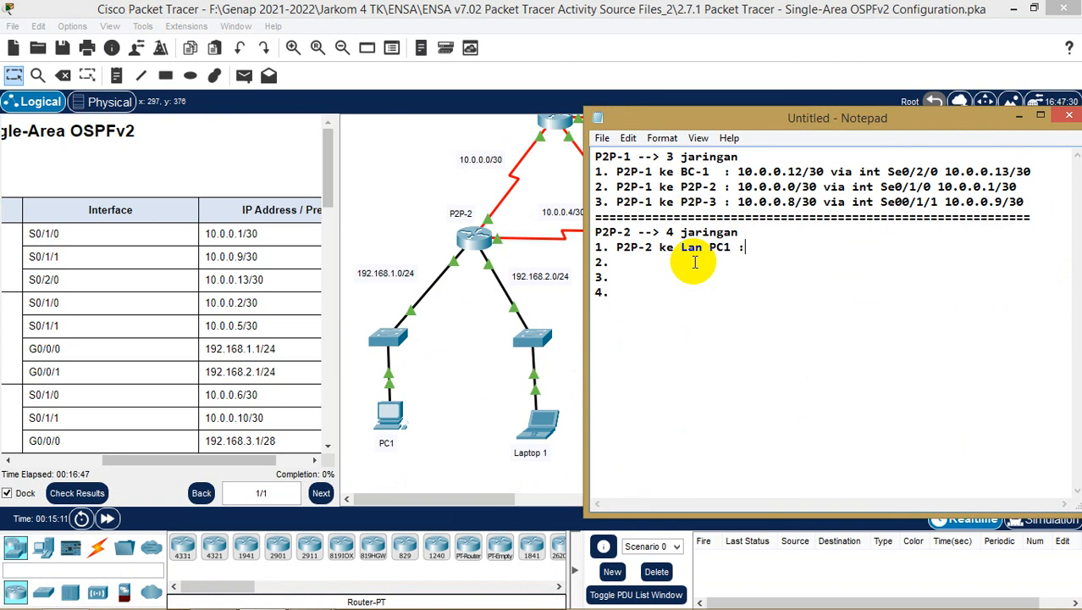
text( 192.168)
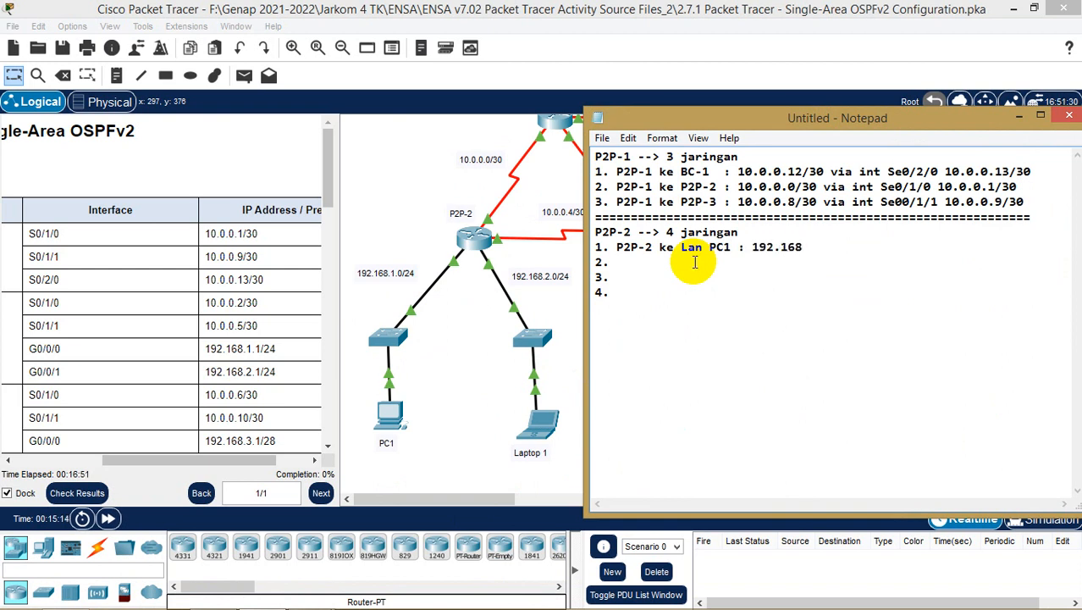
text(.1.0/24 via int)
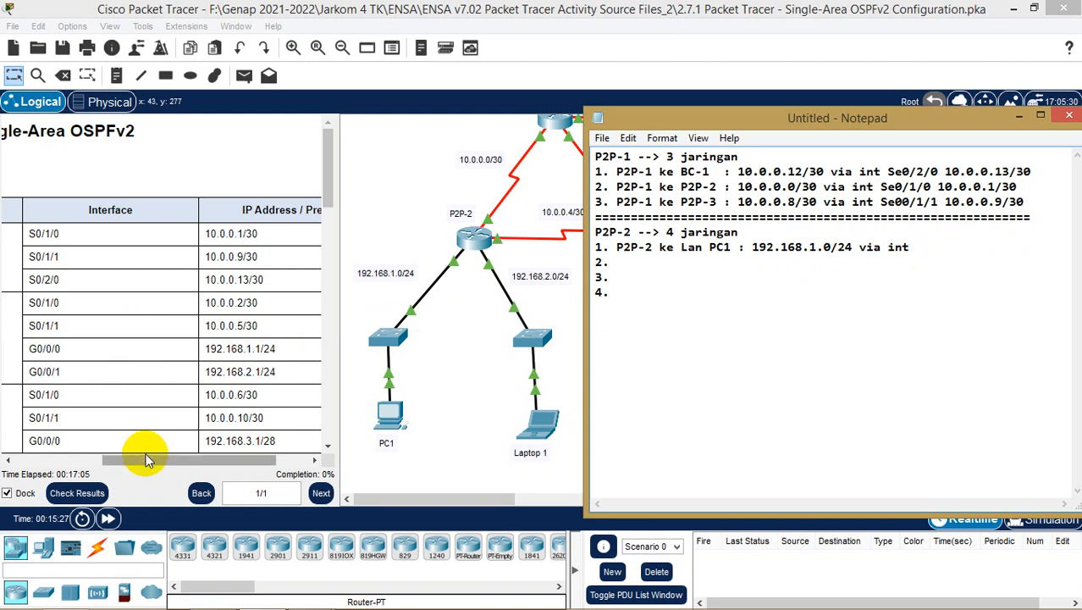
- Consult the addressing table and complete the PC1 LAN entry with "G0/0/0 192.168.1.1/24"
mouse_move(145, 460)
mouse_down()
mouse_move(64, 458)
mouse_move(152, 457)
mouse_up()
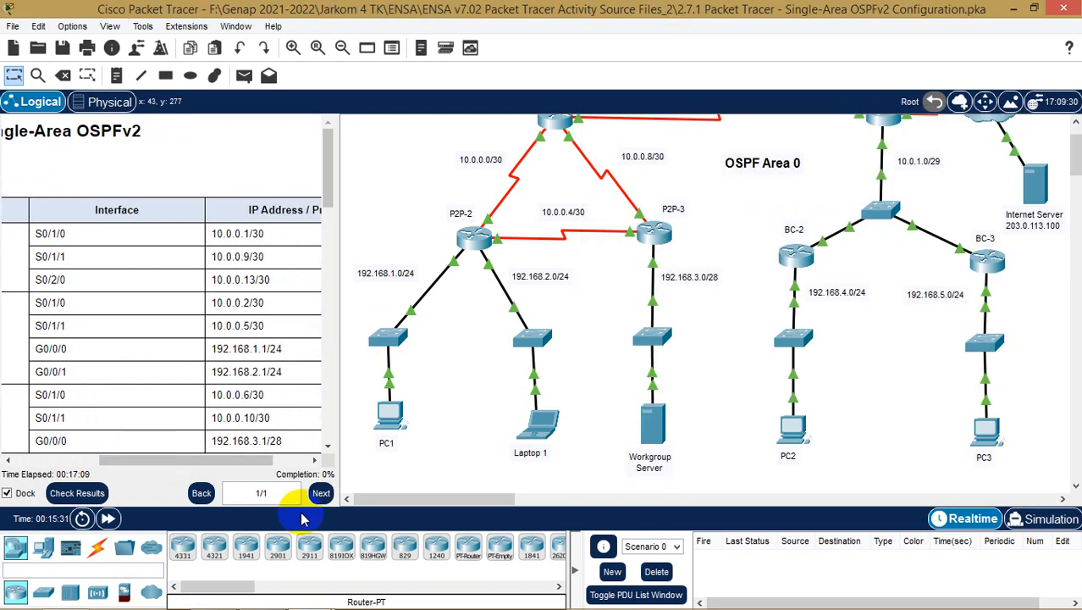
click(251, 595)
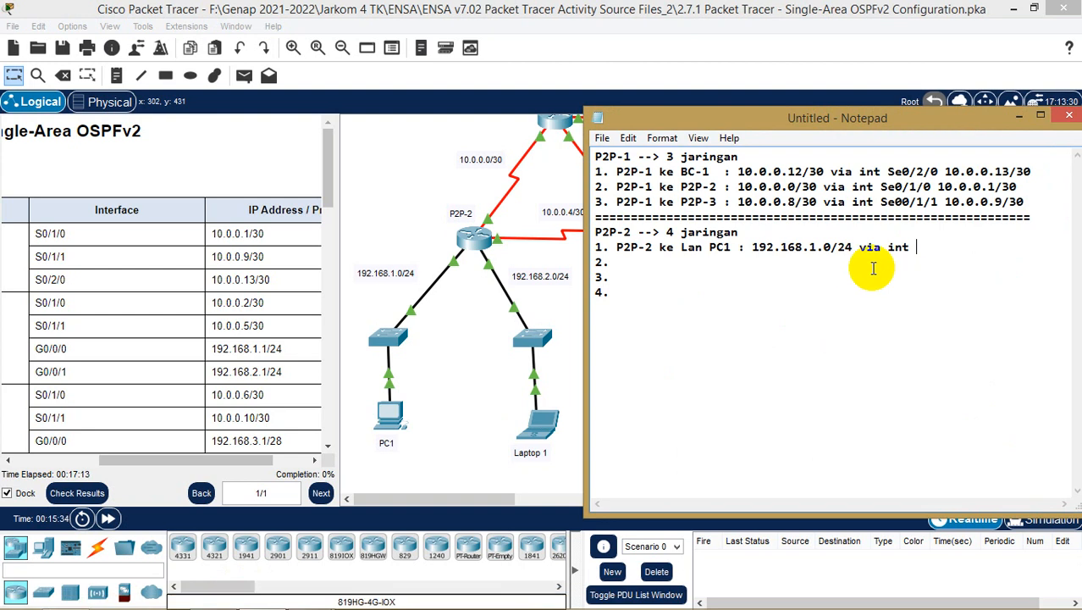
text(G)
text(0/0/0)
text( 192)
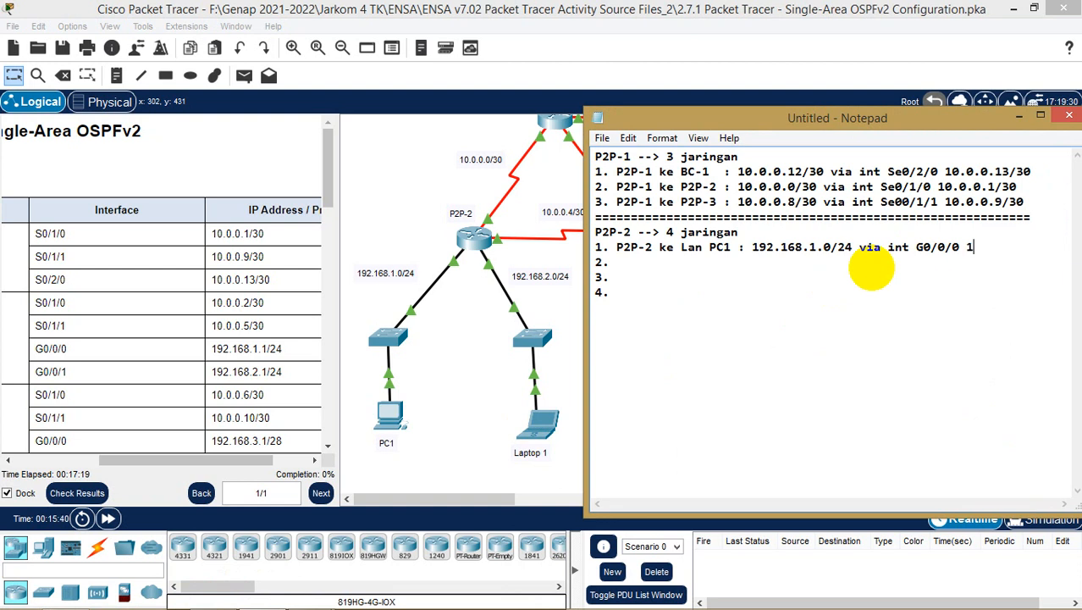
text(.168.1.1)
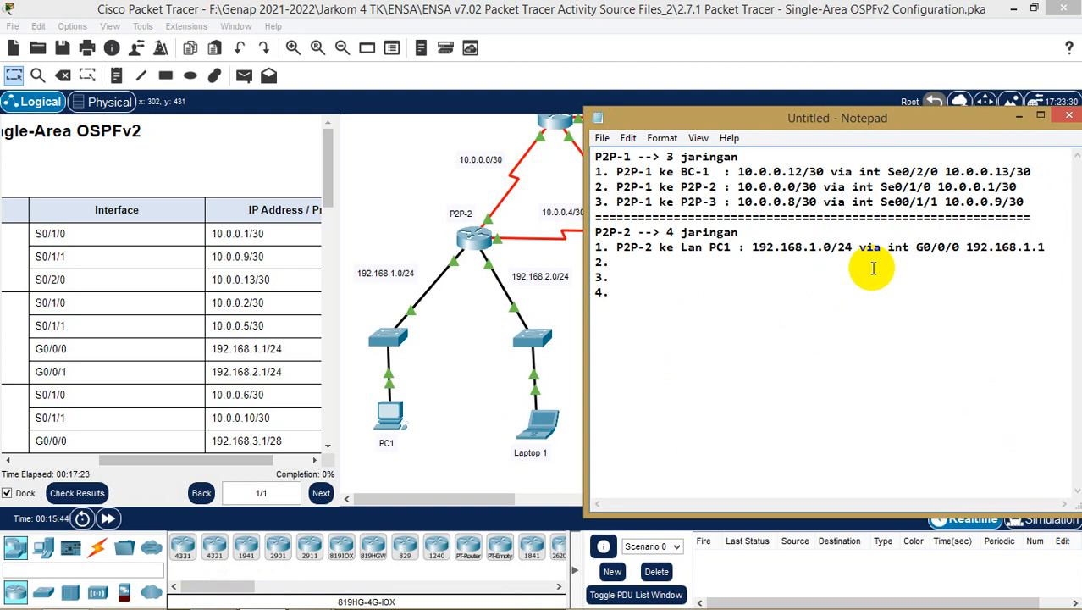
text(/24)
- Start the second P2P-2 entry with "P2P-2 ke Lan Lap1 :" and align the PC1 entry's colon with it
click(633, 261)
text(P2)
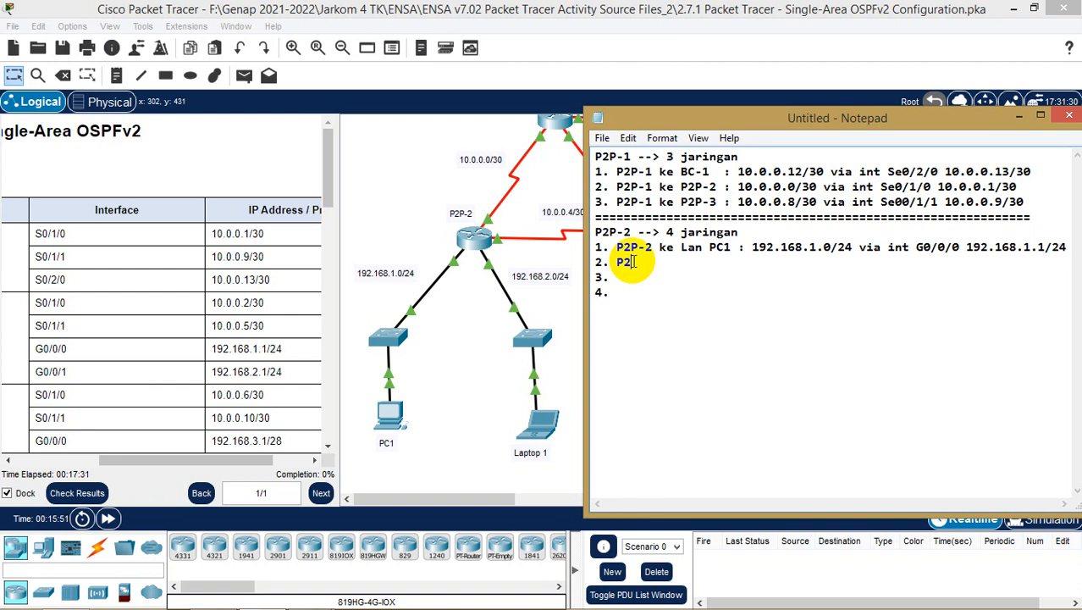
text(P-2 ke Lan Lp)
key(BackSpace)
text(ap)
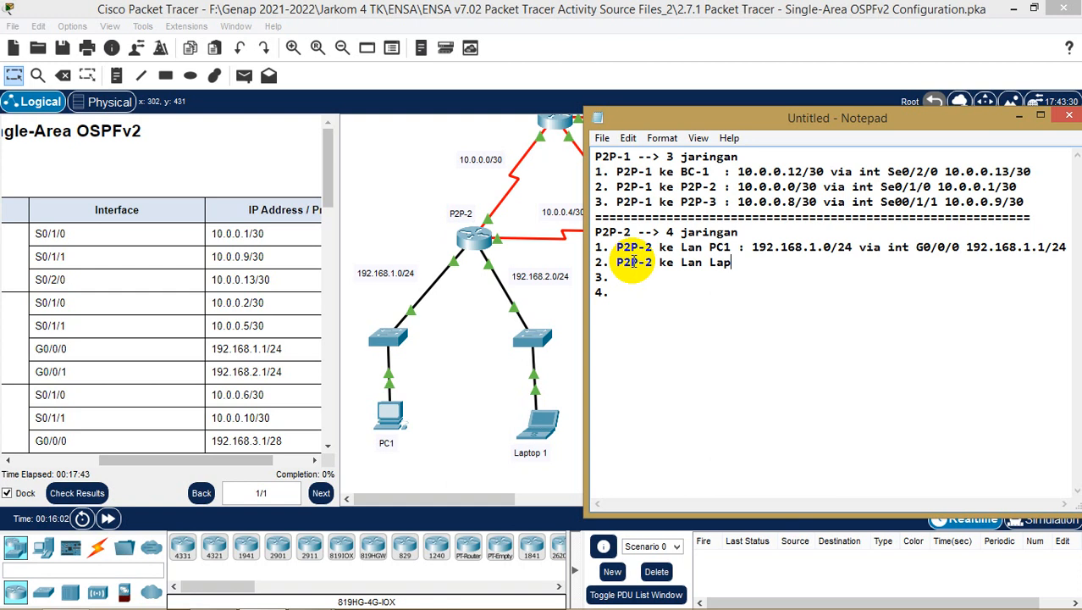
text(1)
key(BackSpace)
text(:)
key(Up)
key(Down)
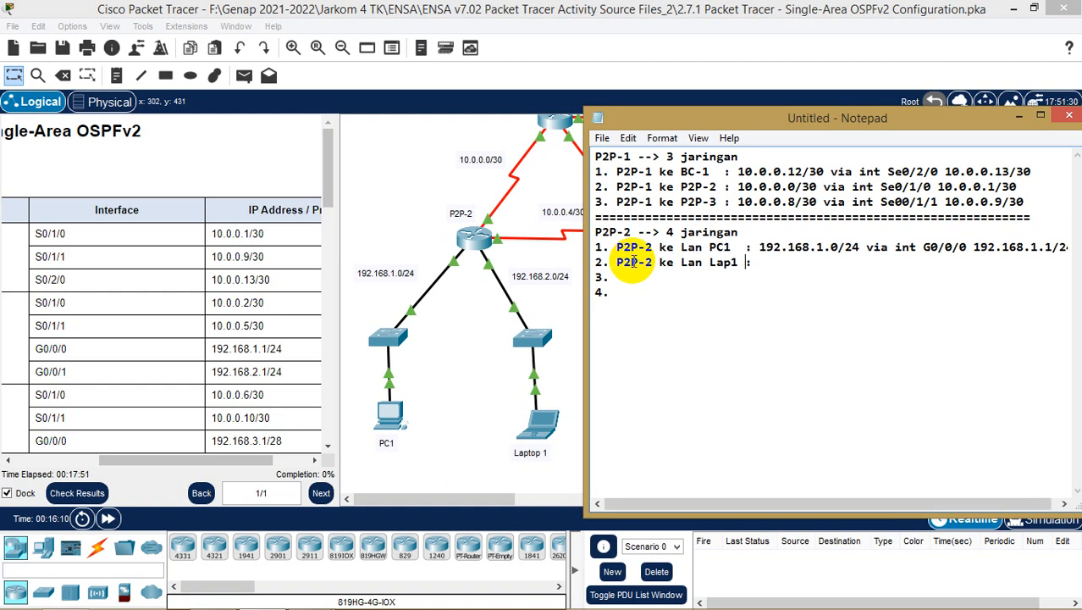
- Continue the Lap1 LAN entry with "192.168.2.0/24 via int", correcting the mistyped second octet group
key(Right)
key(Right)
text(192.16.2.)
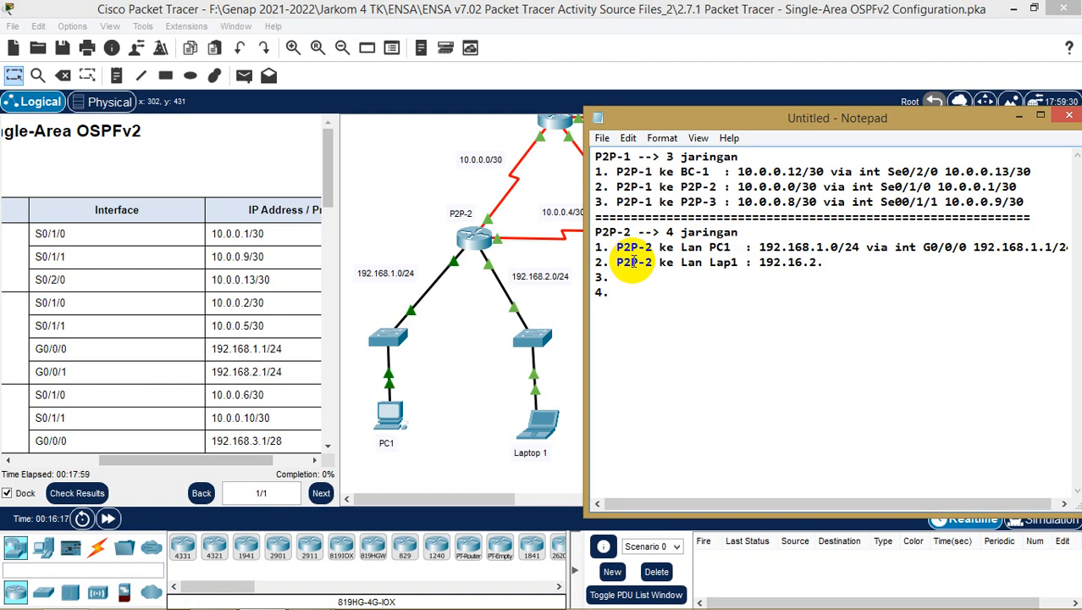
text(0)
key(Left)
key(Left)
key(Left)
key(Left)
key(Left)
key(Right)
text(8)
key(Right)
key(Right)
key(Right)
key(Right)
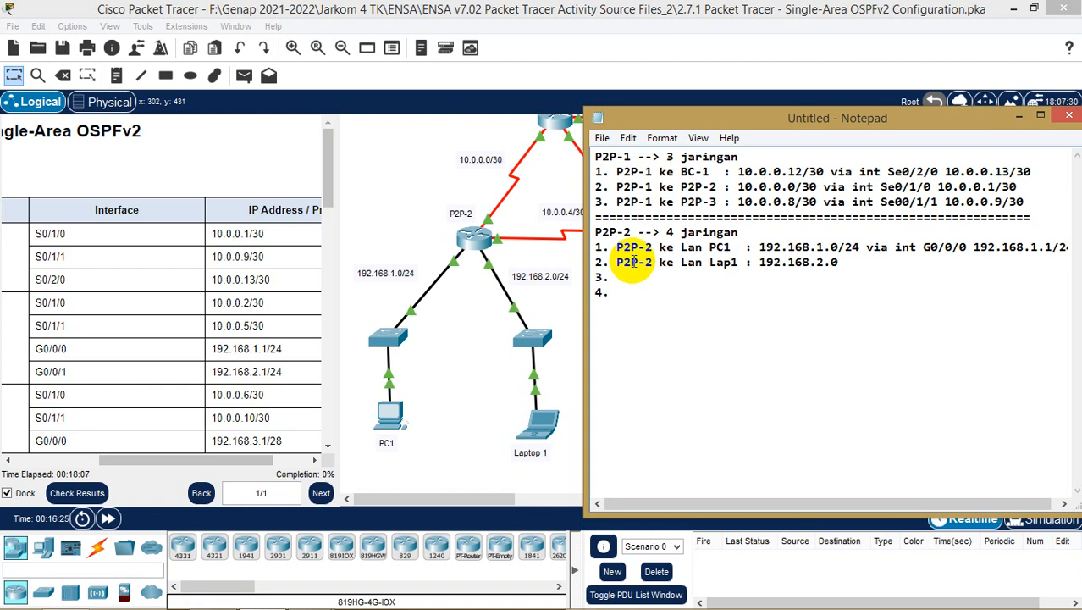
text(/24 via int )
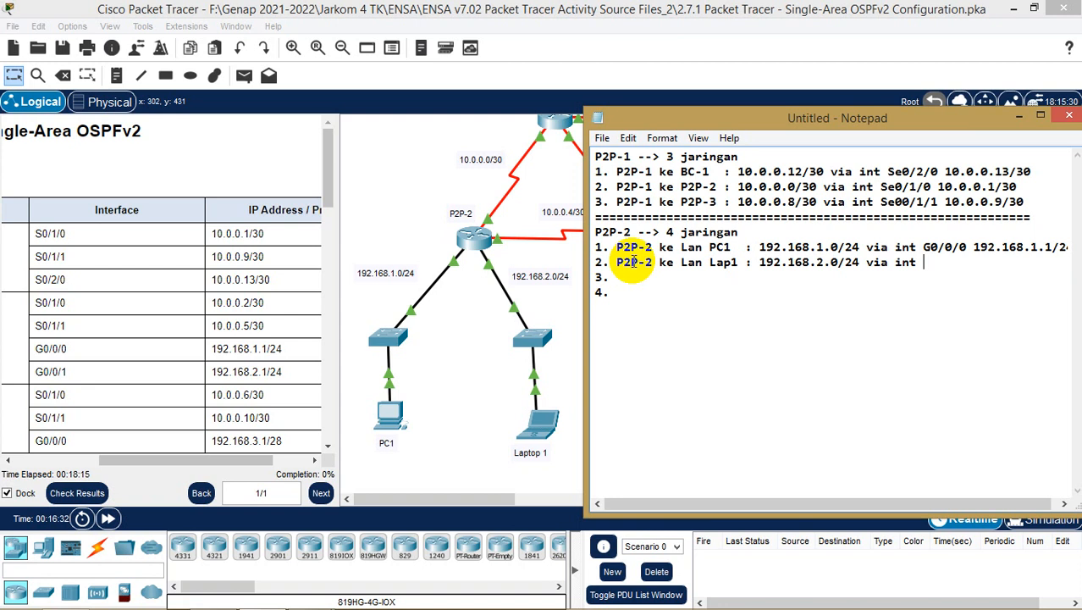
- Complete the Lap1 LAN entry with "G0/0/1 192.168.2.1/24"
text(G0/0/1 )
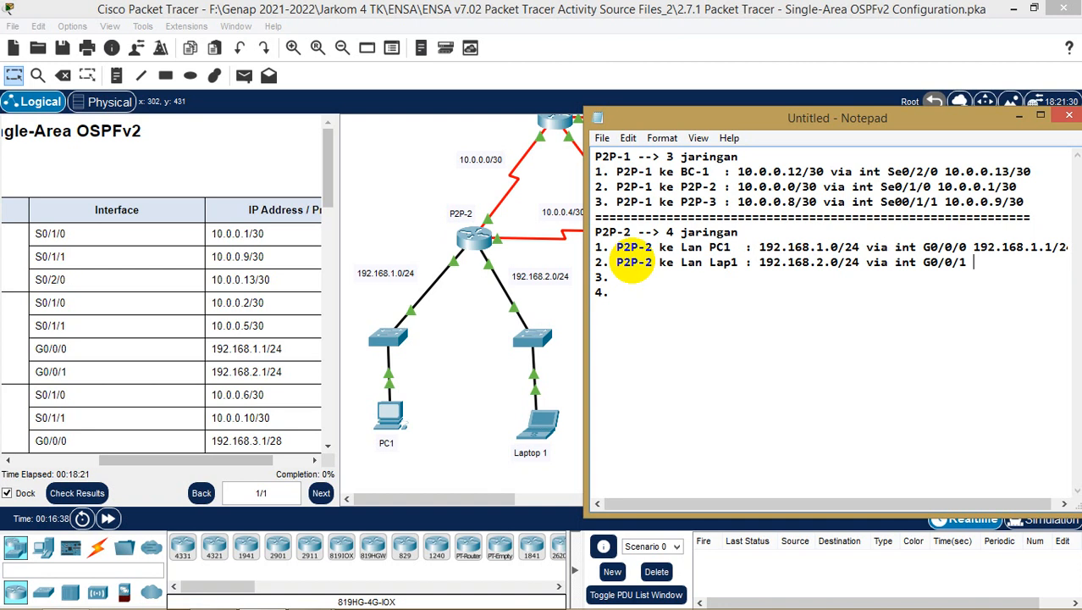
text(192)
text(.168.2.)
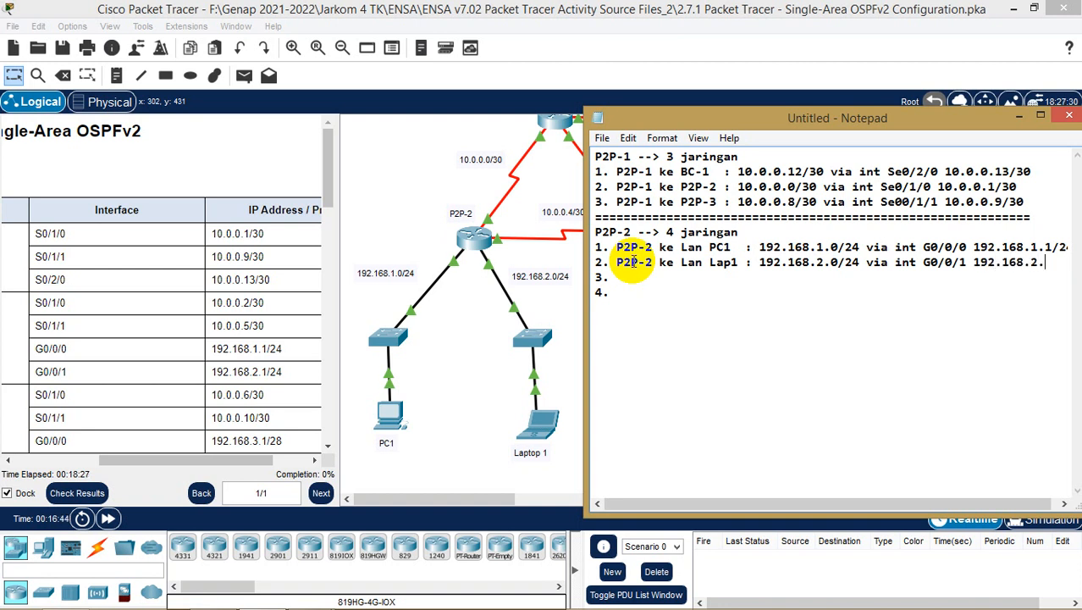
text(1/24)
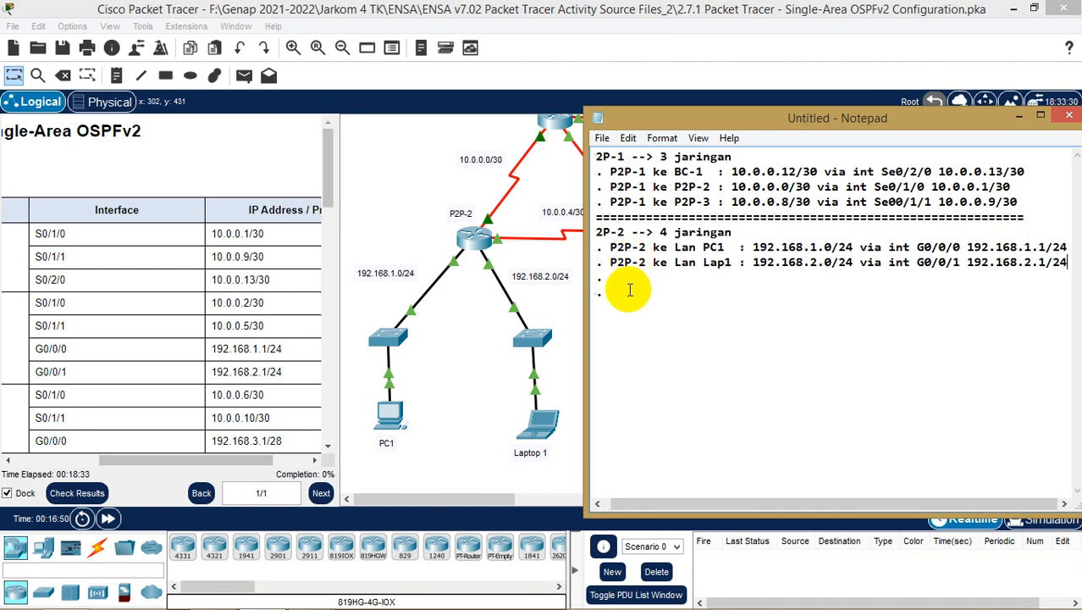
- Widen the Notepad window to fit the full lines and start the third entry with "P2P-2 ke P2P-1 :", its colon aligned with those above
drag(586, 272, 561, 271)
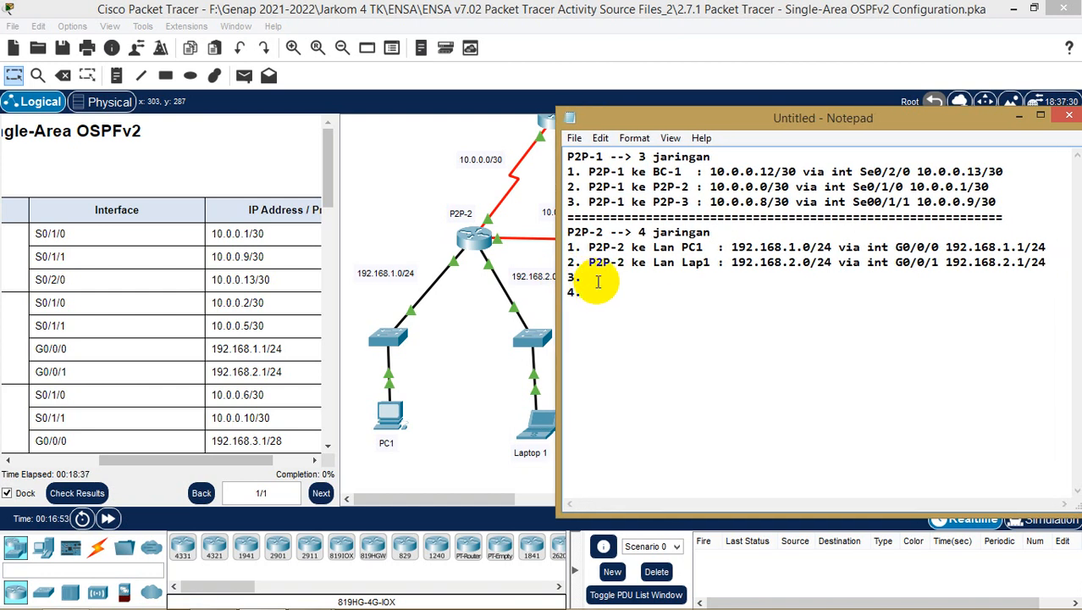
click(598, 282)
text(P2P-2 ke P2P-1)
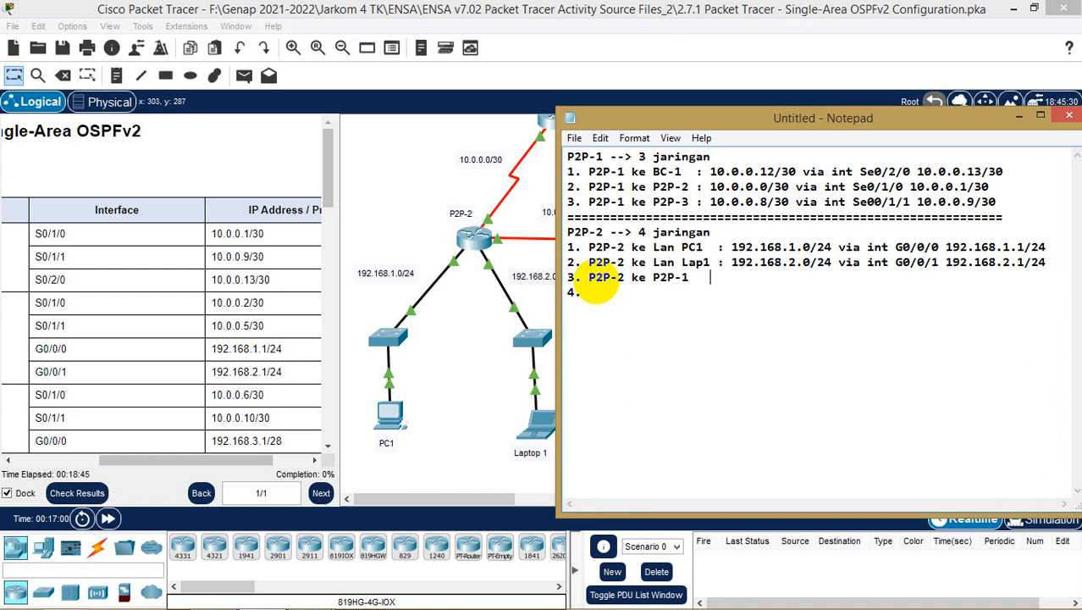
text(    :)
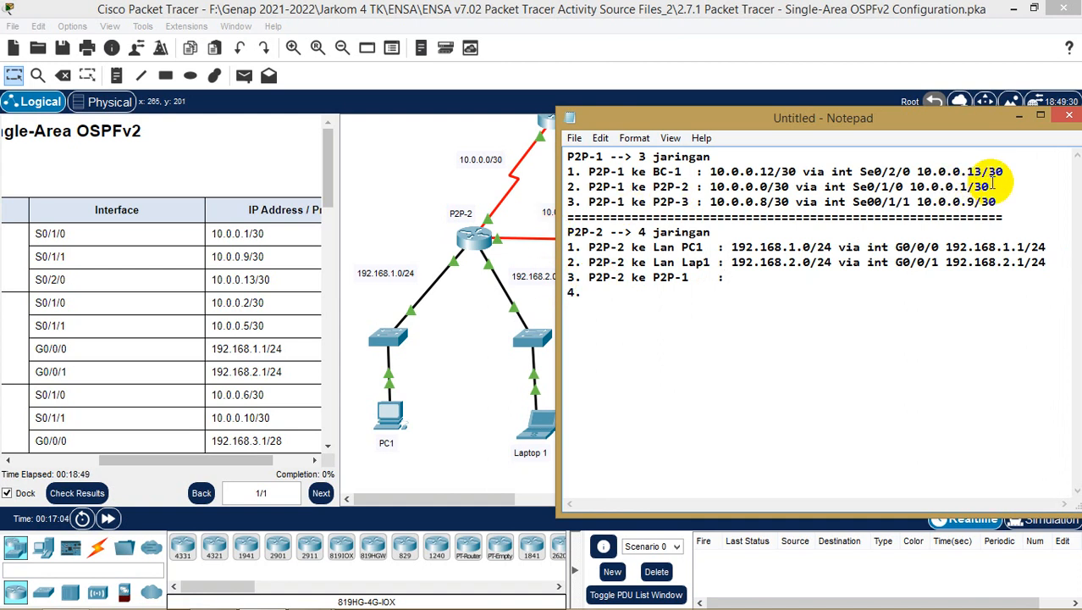
- Copy "10.0.0.0/30 via int Se0/1/0 10.0.0.1/30" from the P2P-1 section's P2P-2 entry into the third P2P-2 entry
drag(990, 187, 709, 186)
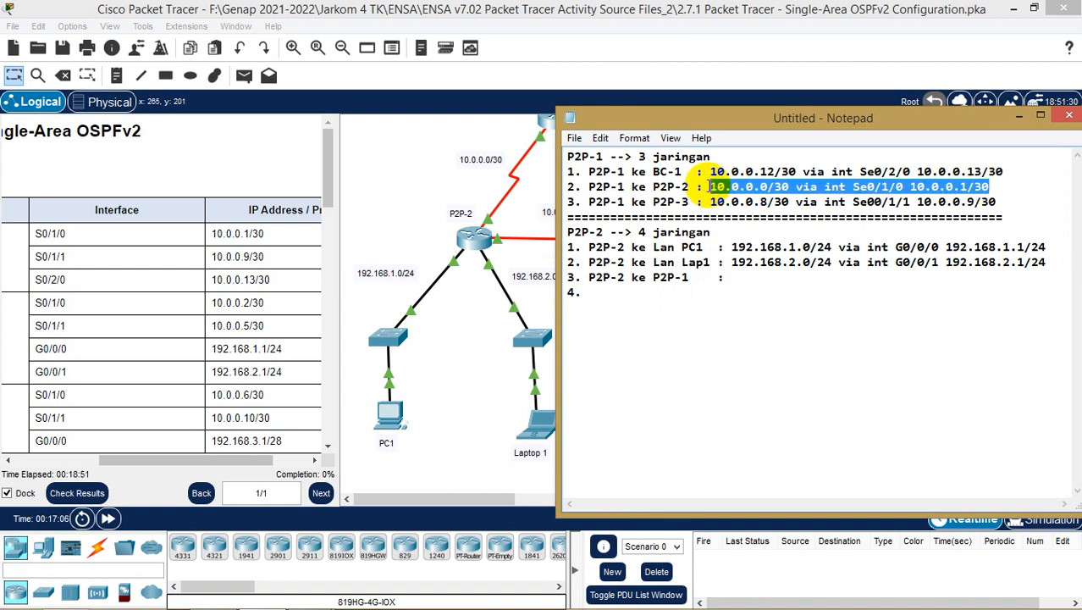
key(ctrl+c)
click(730, 276)
key(ctrl+v)
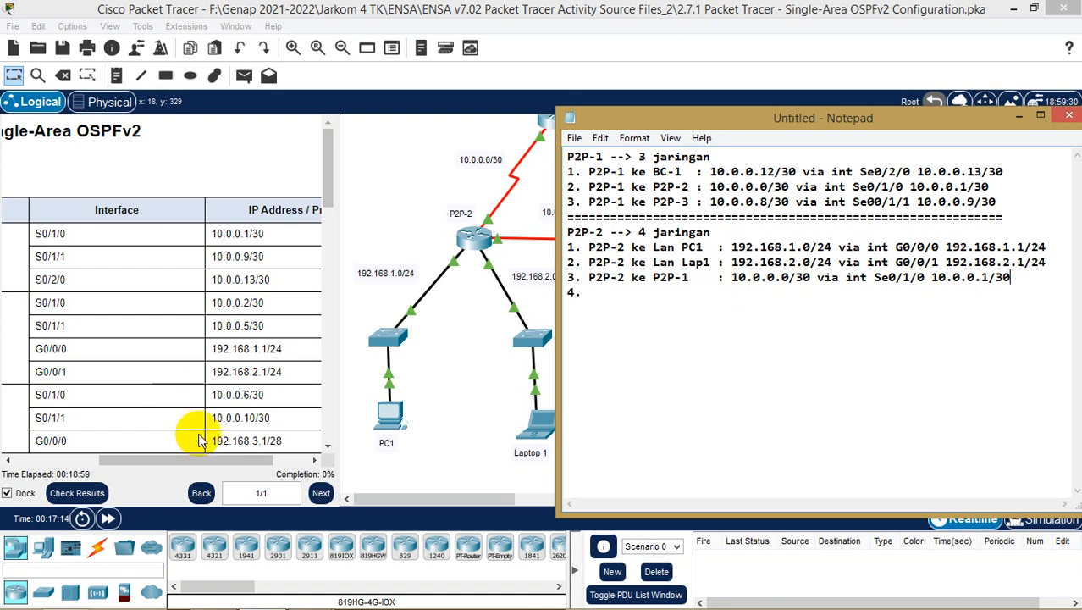
- Check P2P-2's S0/1/0 address in the addressing table and correct the third P2P-2 entry's interface address to 10.0.0.2/30 in Notepad
drag(223, 459, 181, 447)
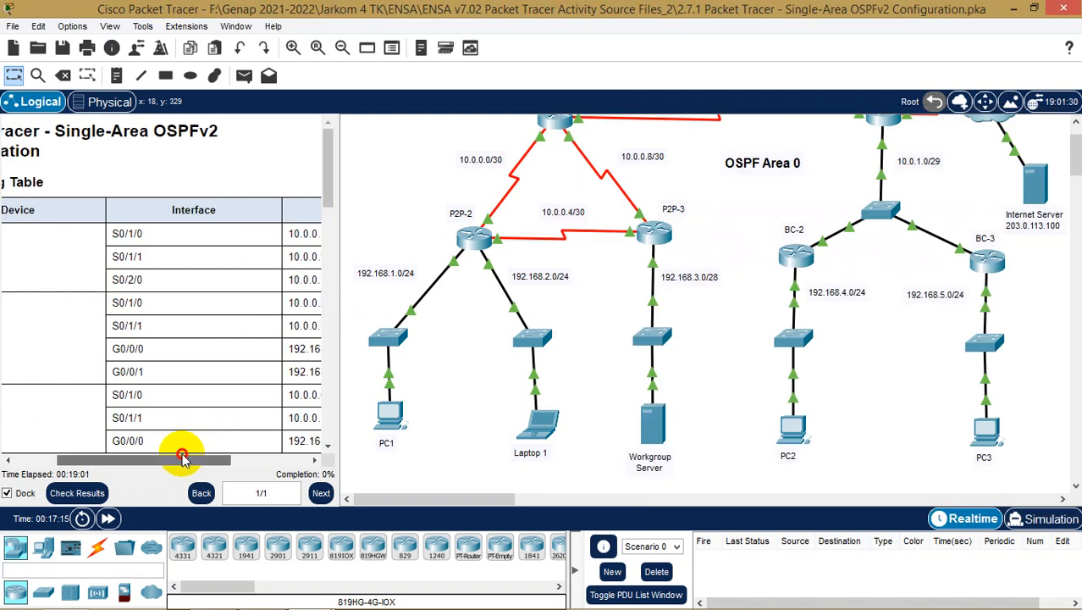
scroll(188, 430, down, 1)
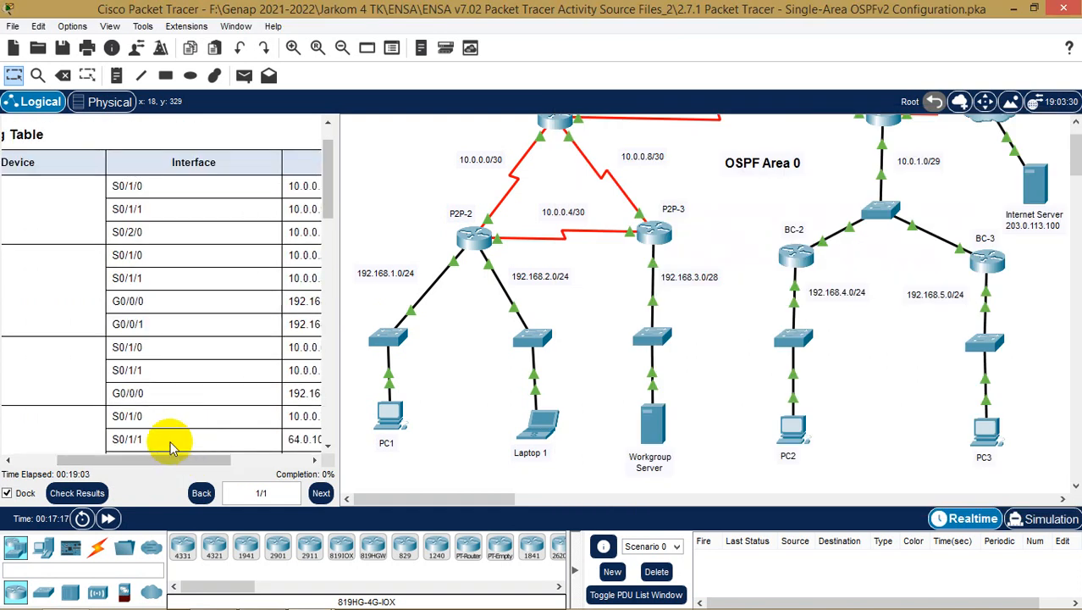
scroll(169, 377, up, 1)
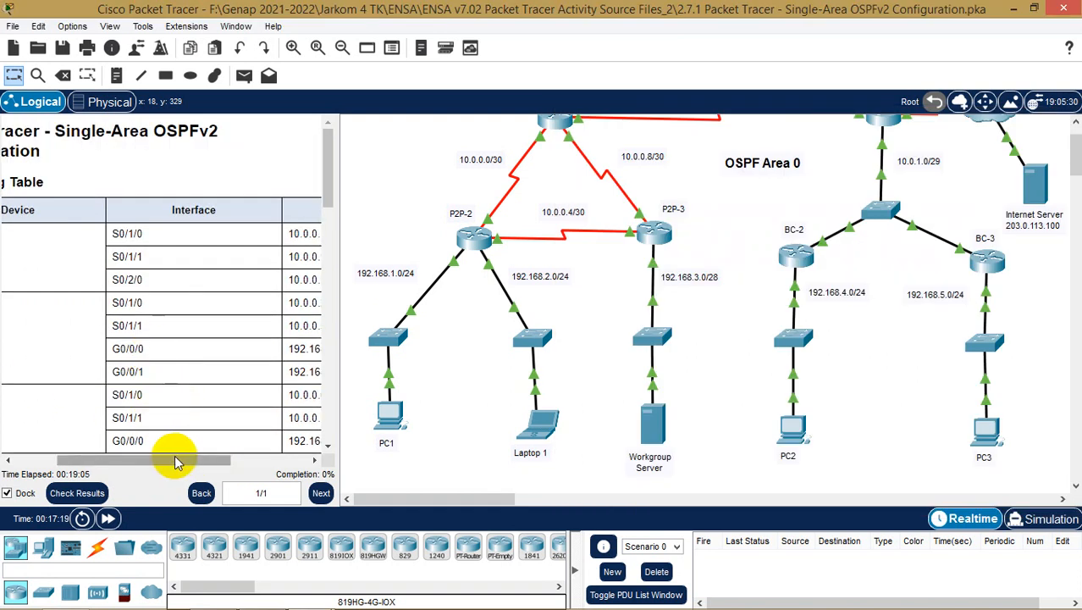
drag(173, 459, 213, 457)
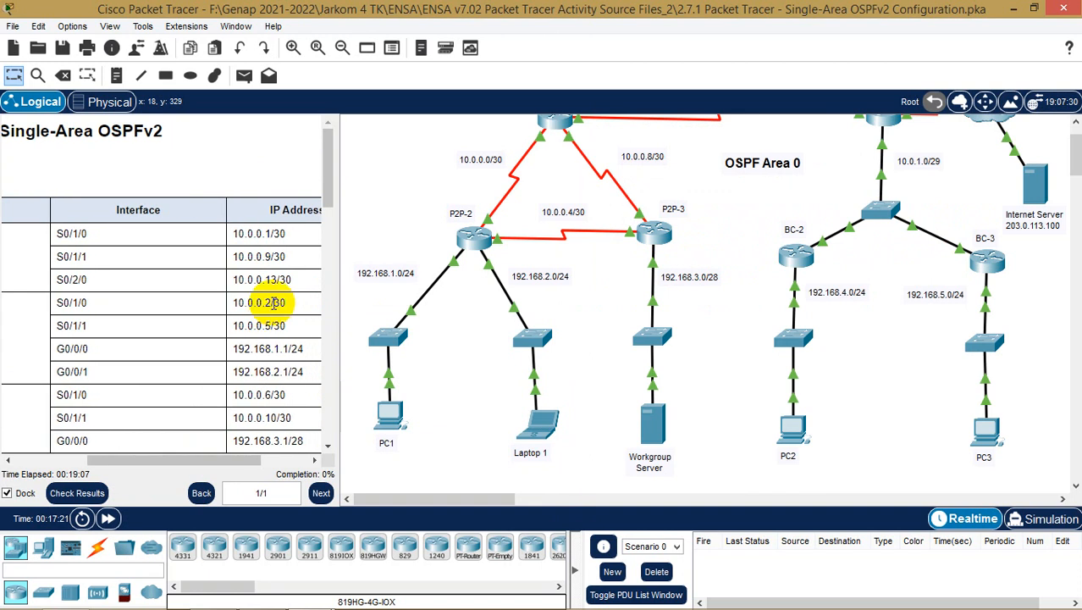
mouse_move(519, 608)
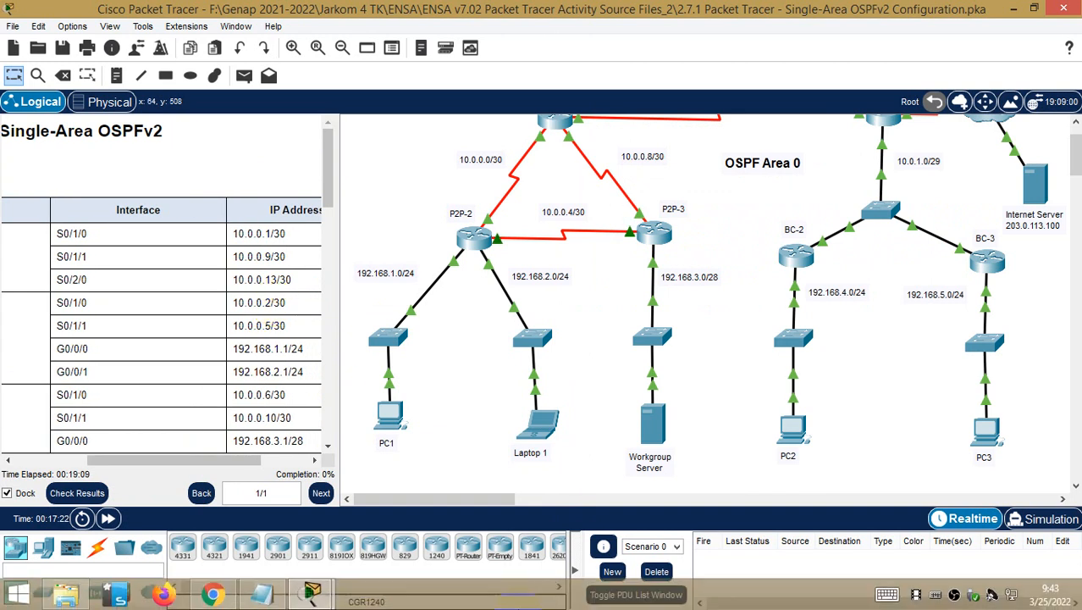
click(313, 589)
click(989, 274)
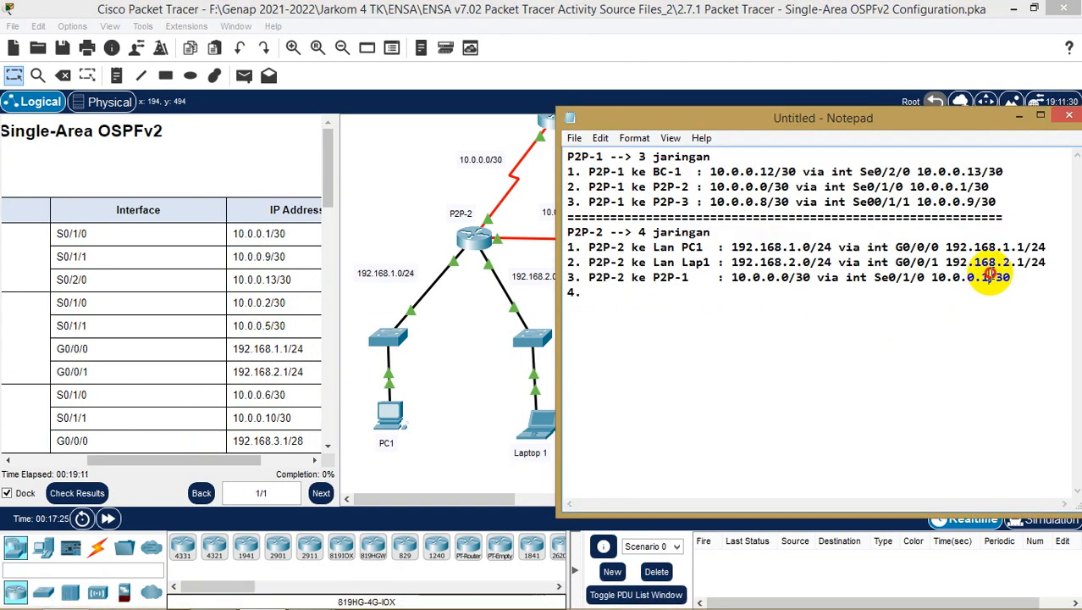
key(BackSpace)
text(2)
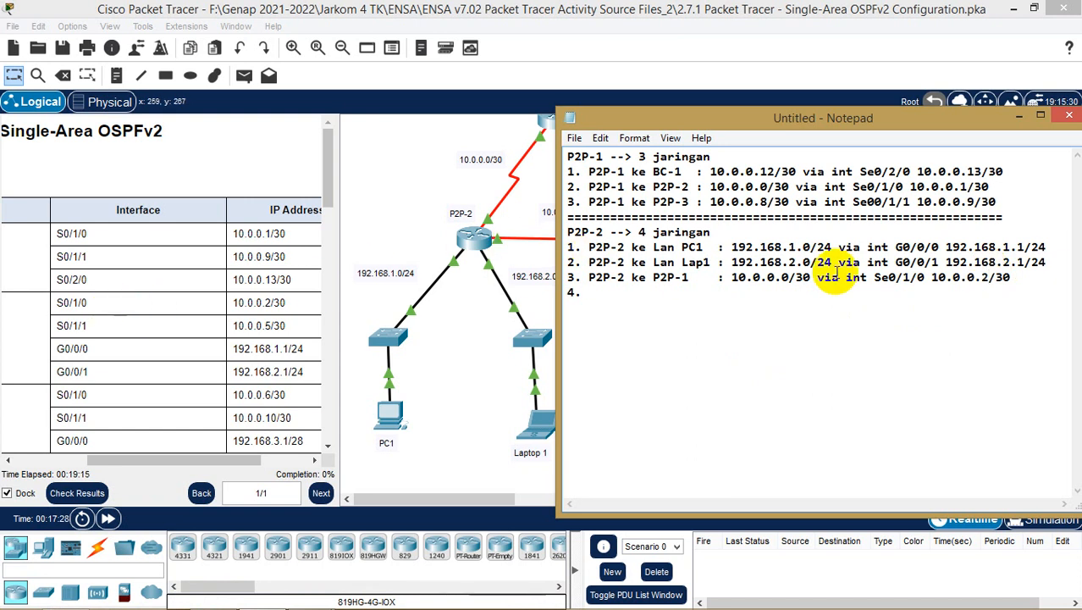
- Write the fourth P2P-2 entry as "P2P-2 ke P2P-3 : 10.0.0.4/30 via int", with its colon aligned with those above
click(626, 291)
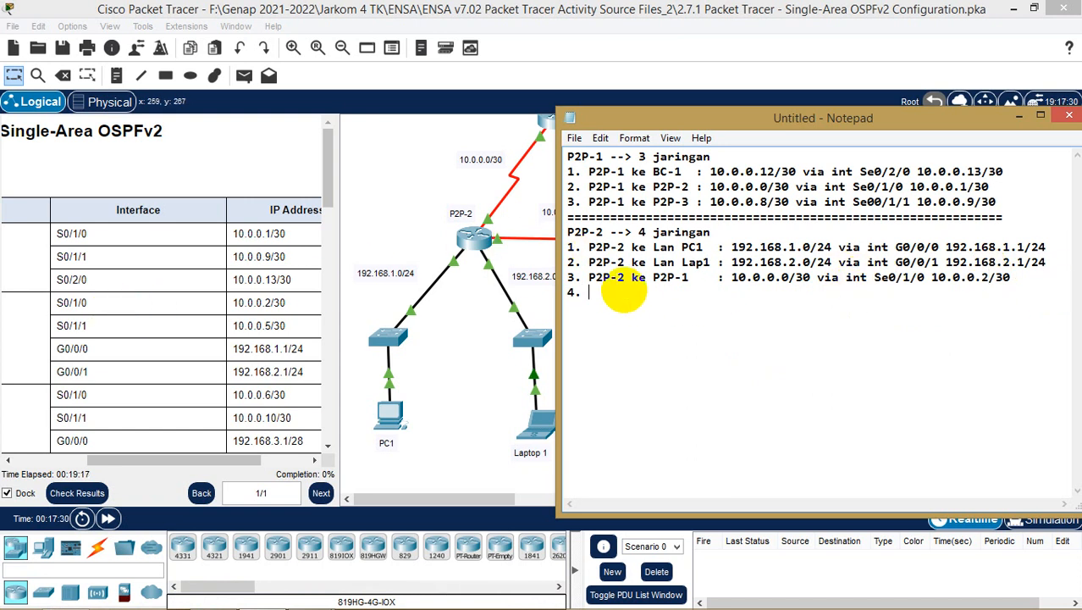
text(P2P-2 ke P)
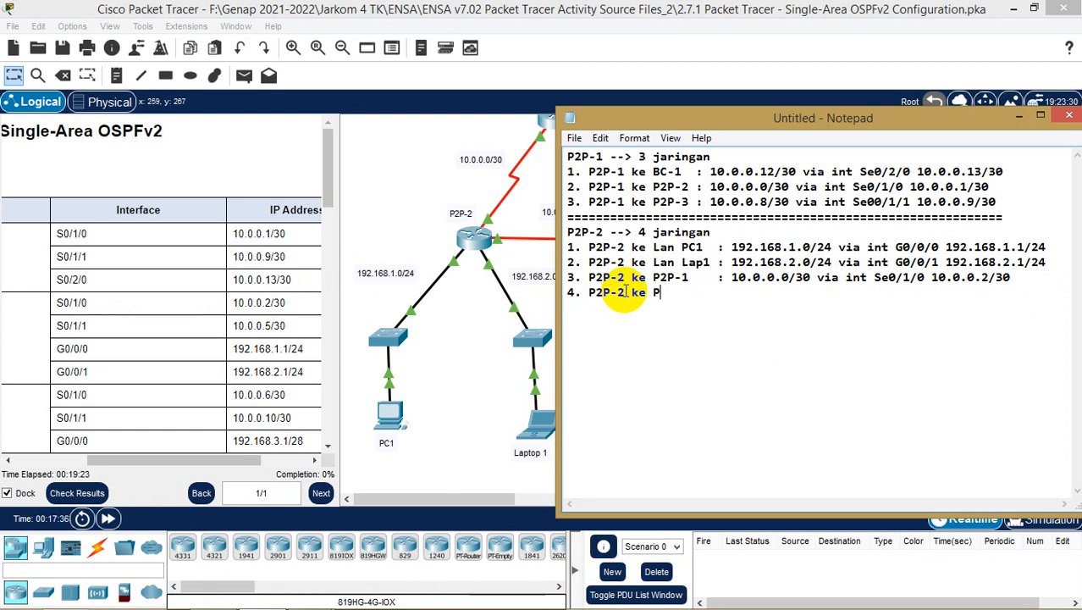
text(2P-3     :)
click(752, 121)
drag(752, 121, 682, 131)
text(1)
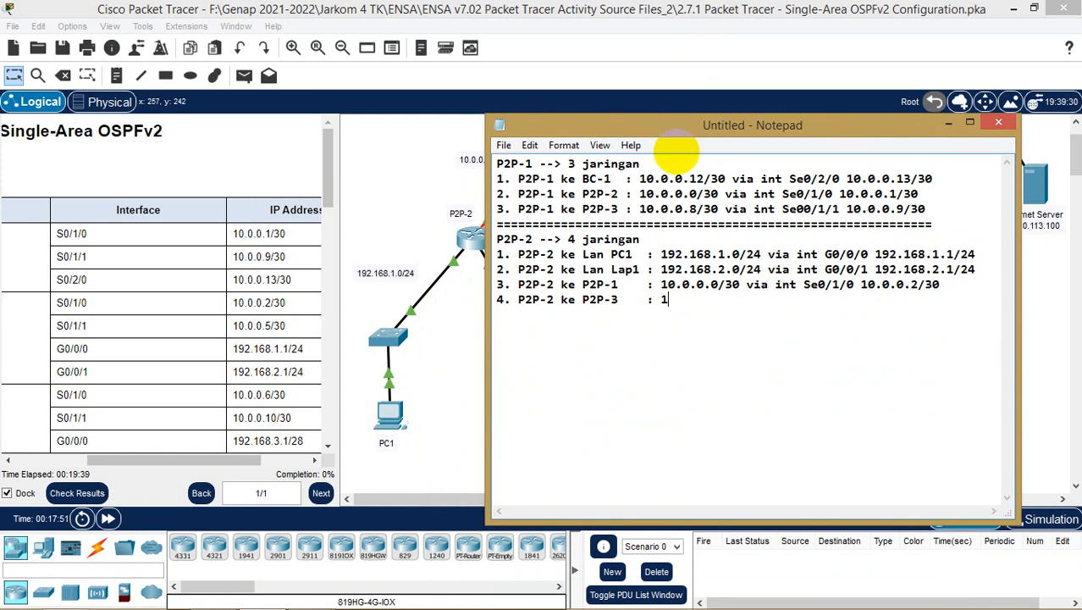
text(0.0.0.4/30)
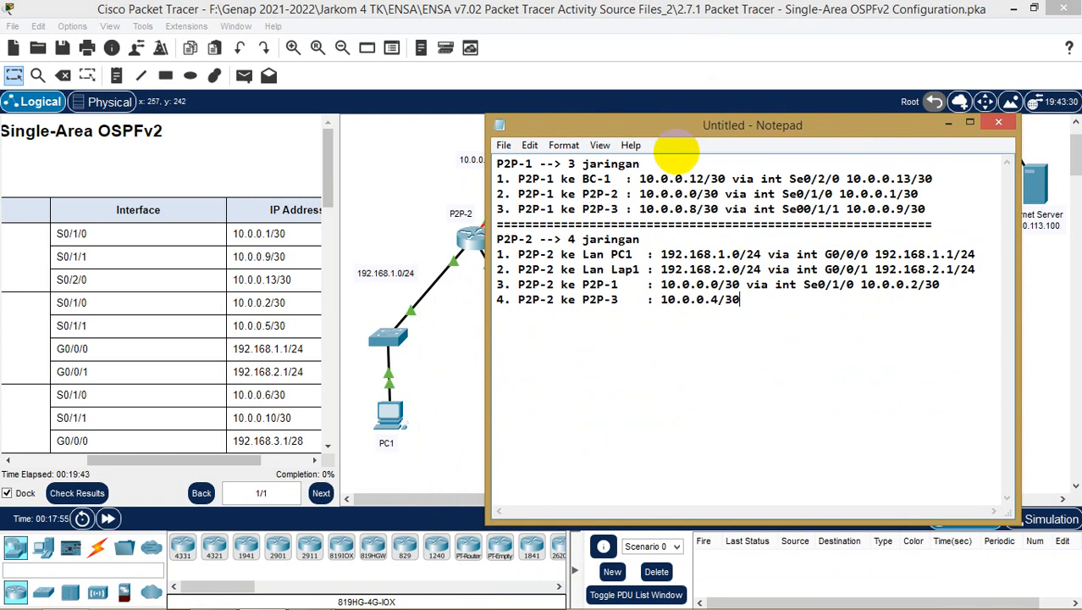
text( via int)
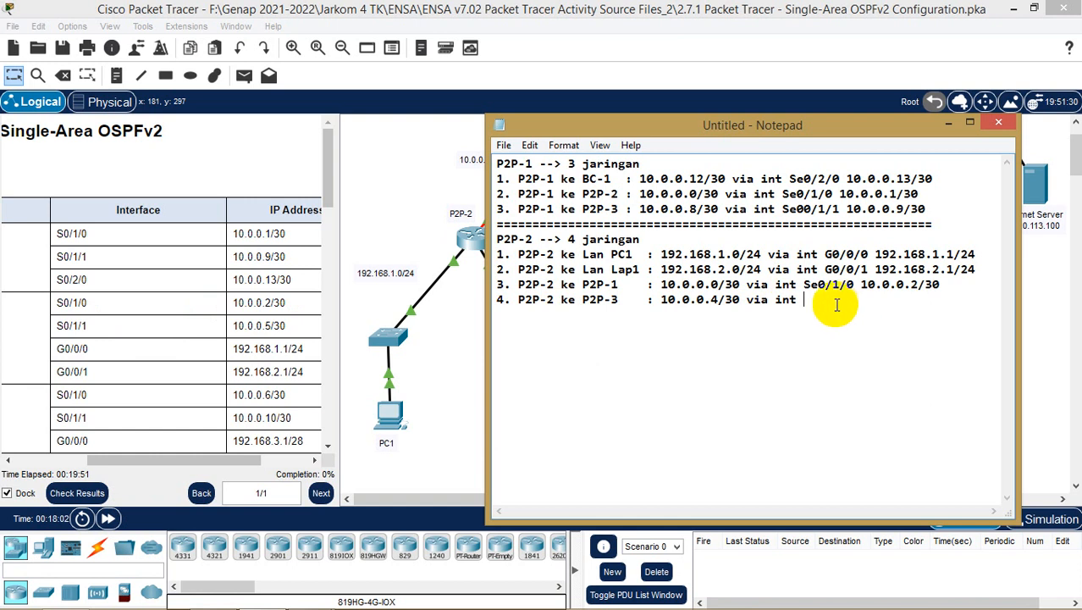
- Complete the P2P-2 to P2P-3 entry with "Se0/1/1 10.0.0.5/30"
text(Se0/0/)
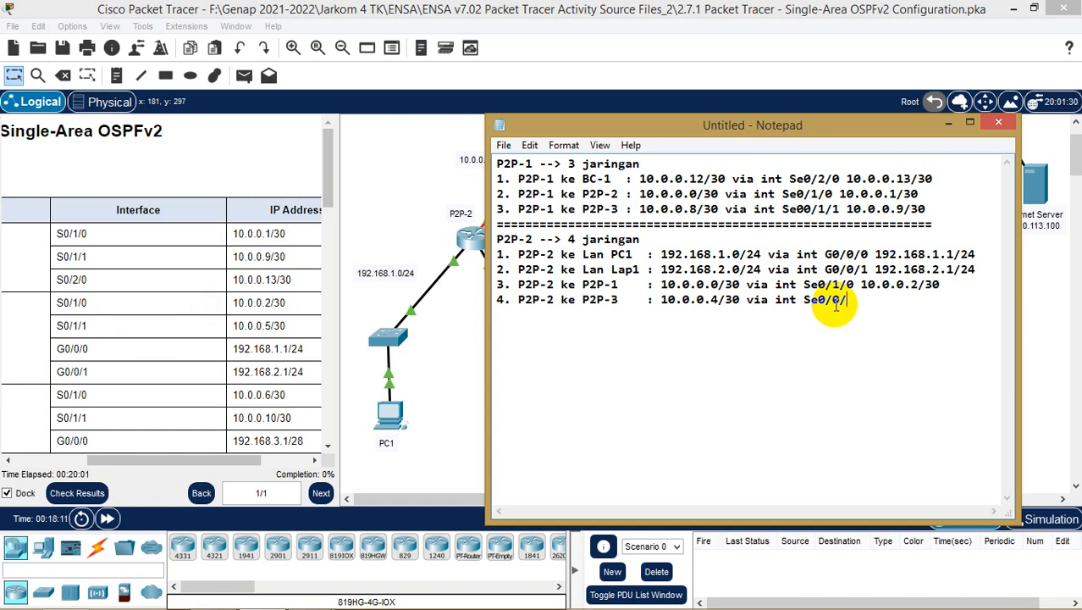
key(BackSpace)
key(BackSpace)
text(1/1)
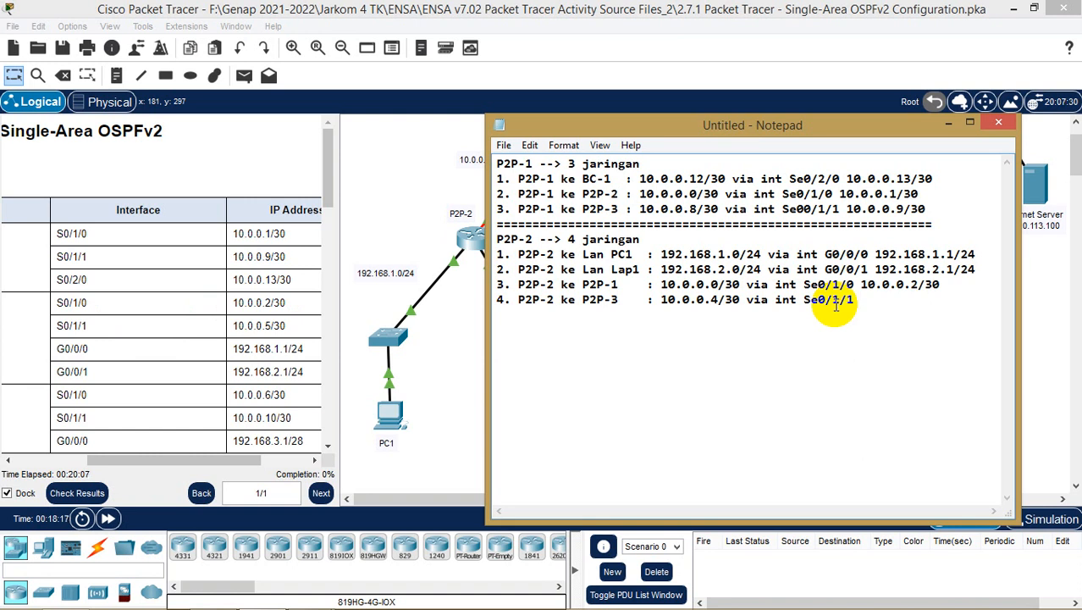
text( 10.0.05)
key(BackSpace)
text(.)
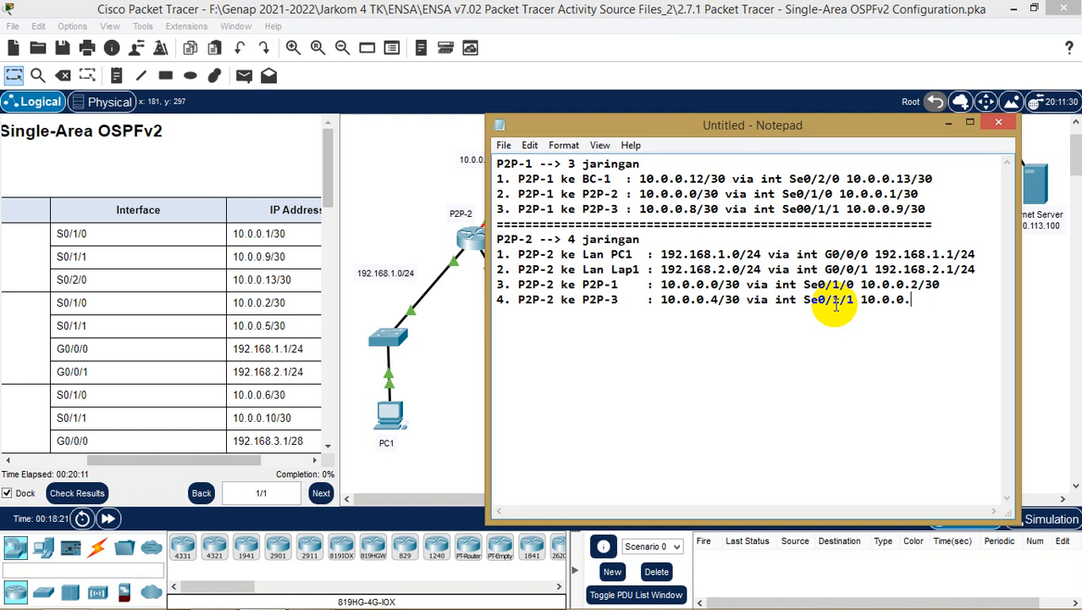
text(5/30)
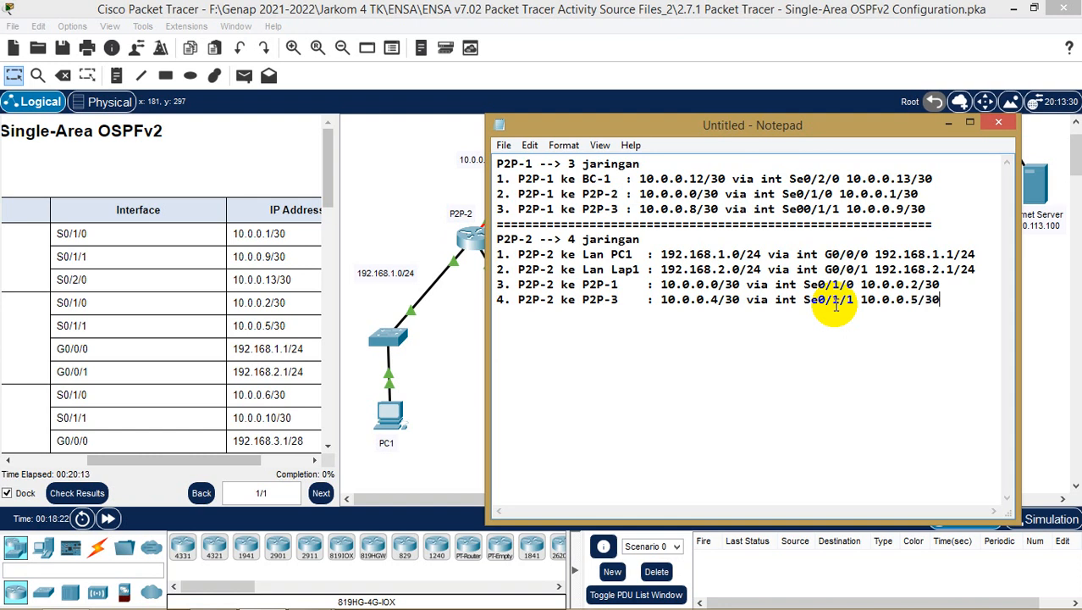
- Add a separator line of equals signs below the P2P-2 entries and lengthen the separator above that section to the same width
key(Return)
text(=======================================)
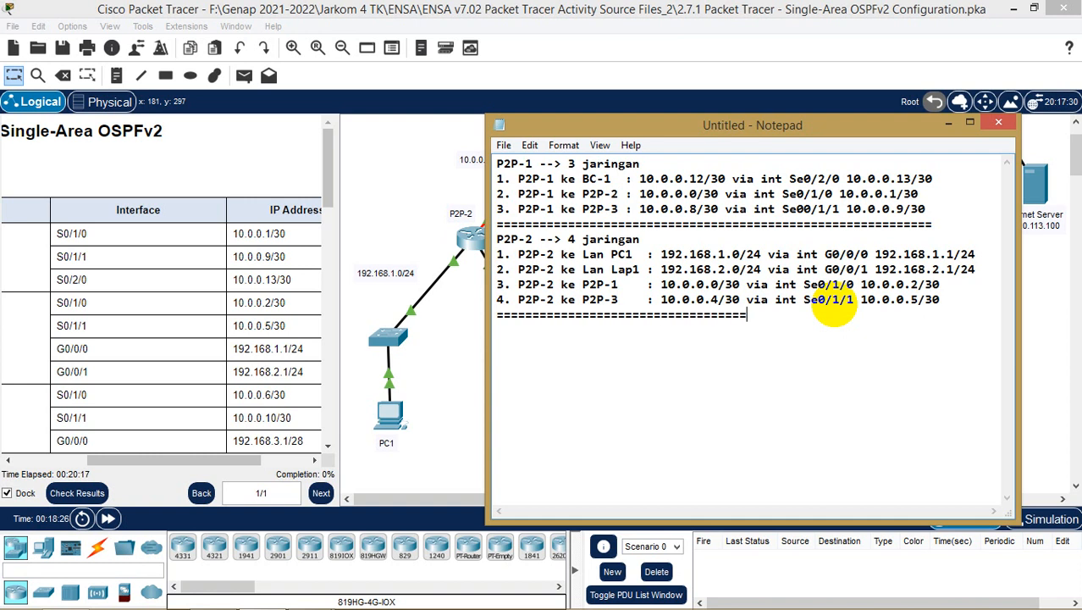
text(============================)
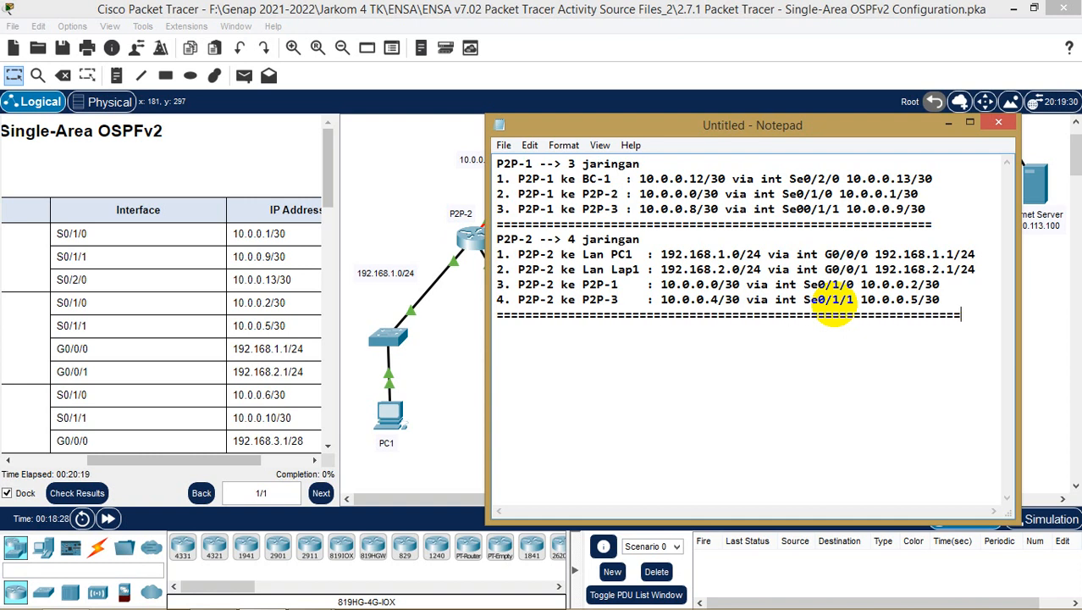
key(Up)
key(Up)
key(Up)
key(Up)
key(Up)
text(======)
key(Down)
key(Down)
- Add the section heading "P2P-3 --> 3 jaringan" below the new separator, checking the router's links in the topology
key(Return)
text(P2P)
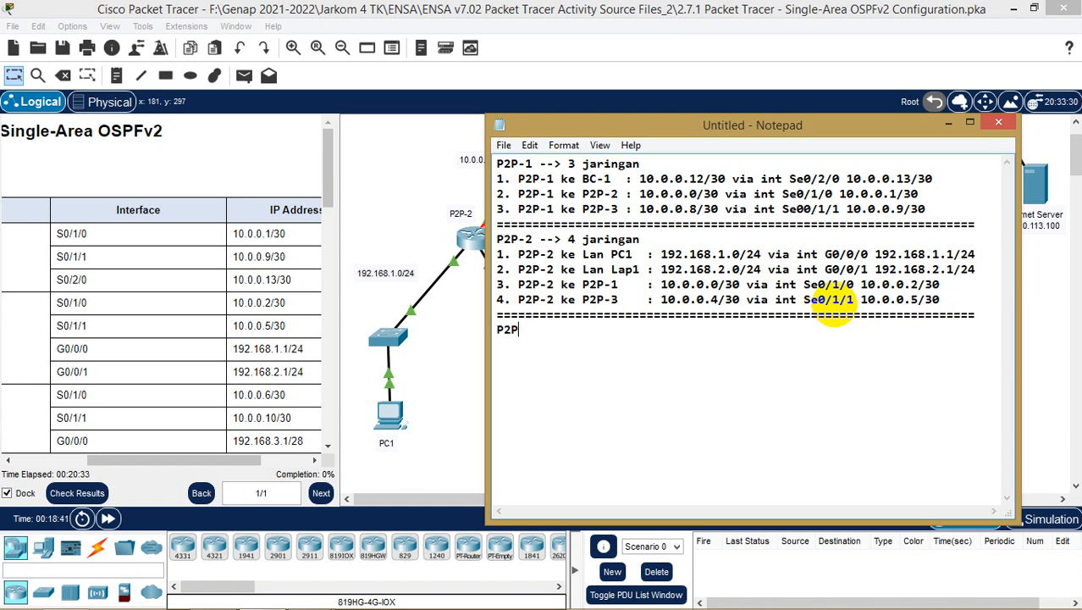
text(-3 -->)
drag(889, 129, 404, 177)
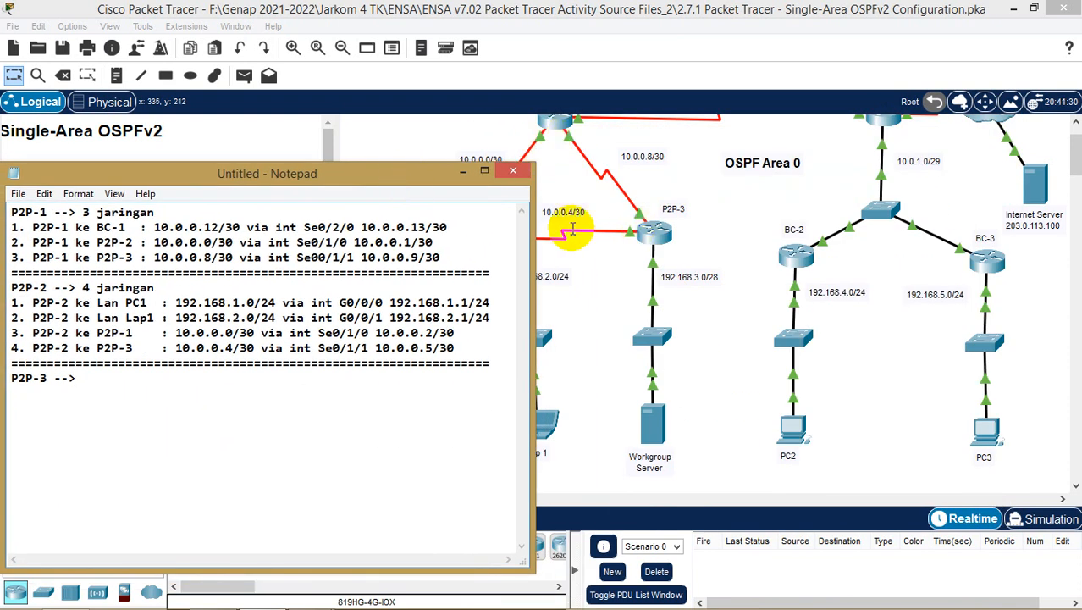
drag(330, 188, 824, 112)
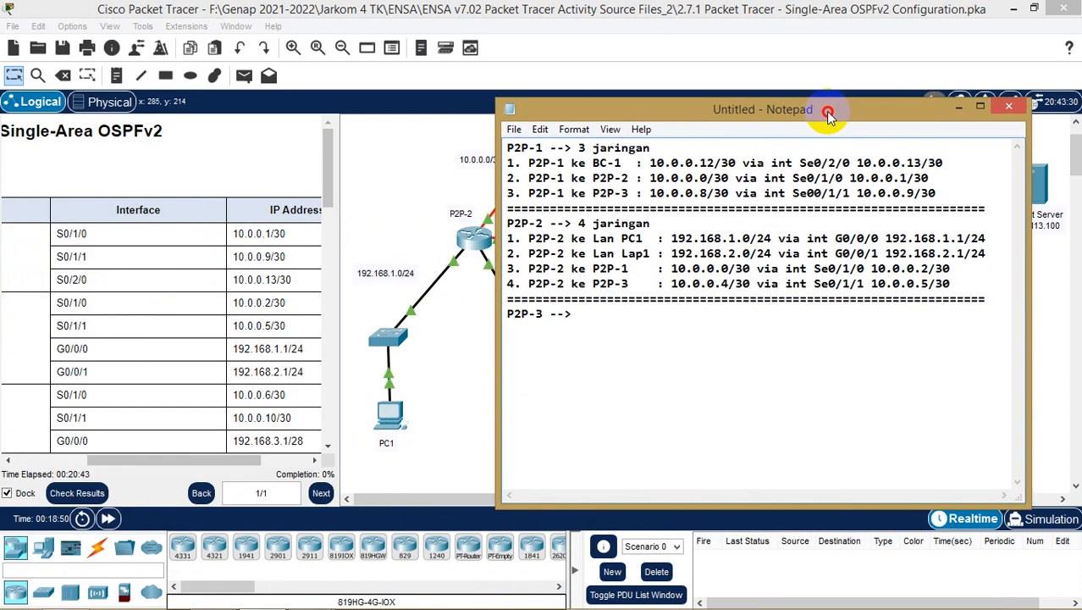
text(3 jaringan)
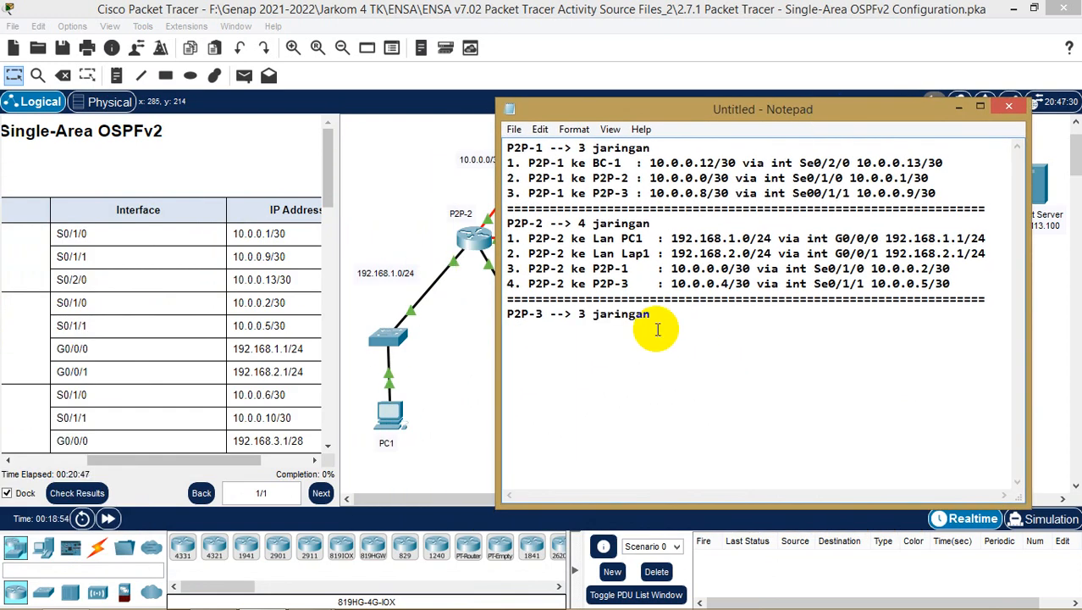
- Add empty numbered lines 1. to 3. under the P2P-3 heading
key(Return)
text(1.)
key(Return)
text(2/)
text(3.)
- Start the first P2P-3 entry with "P2P-3 ke Lan Server :"
click(659, 329)
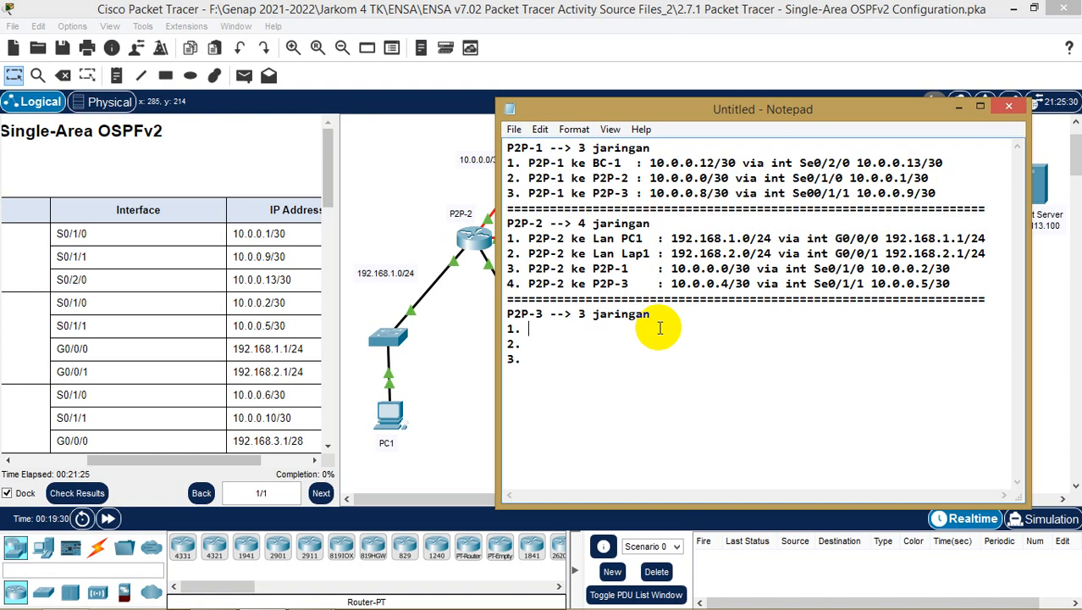
text(P3)
key(BackSpace)
text(2P-3 ke)
drag(833, 115, 535, 126)
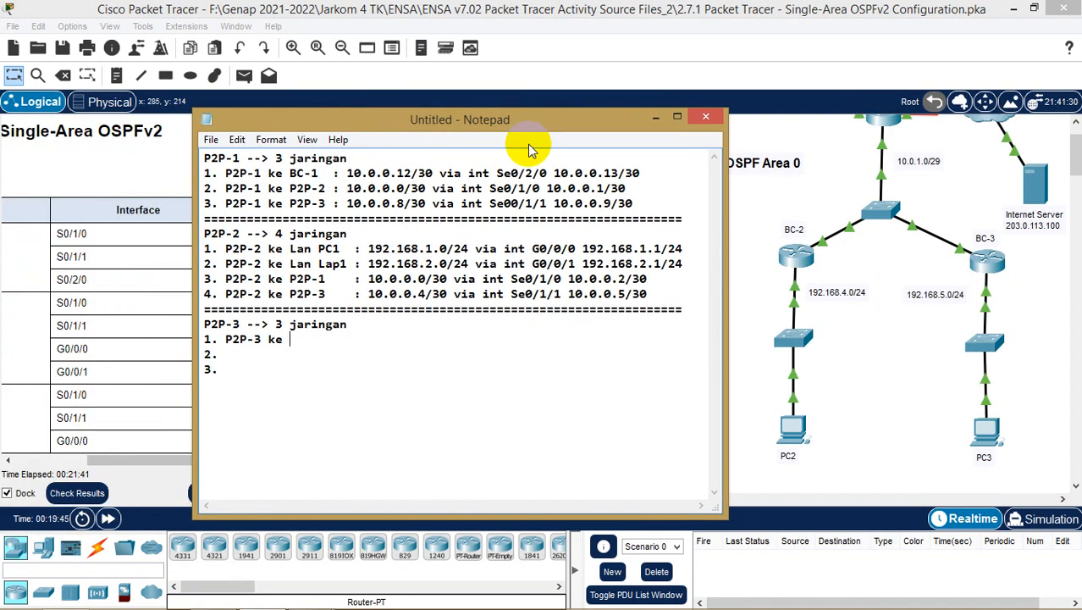
text(Lan Serev)
key(BackSpace)
key(BackSpace)
text(ver :)
- Continue the Lan Server entry with "192.168.3.0/28 via int", reading the network from the topology
drag(556, 120, 417, 119)
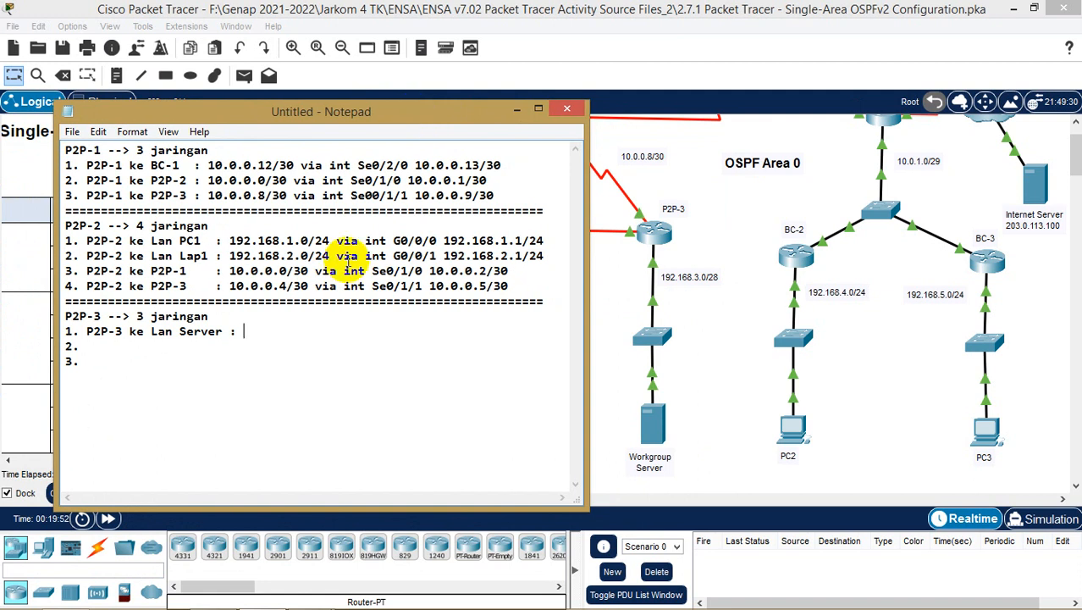
text(192)
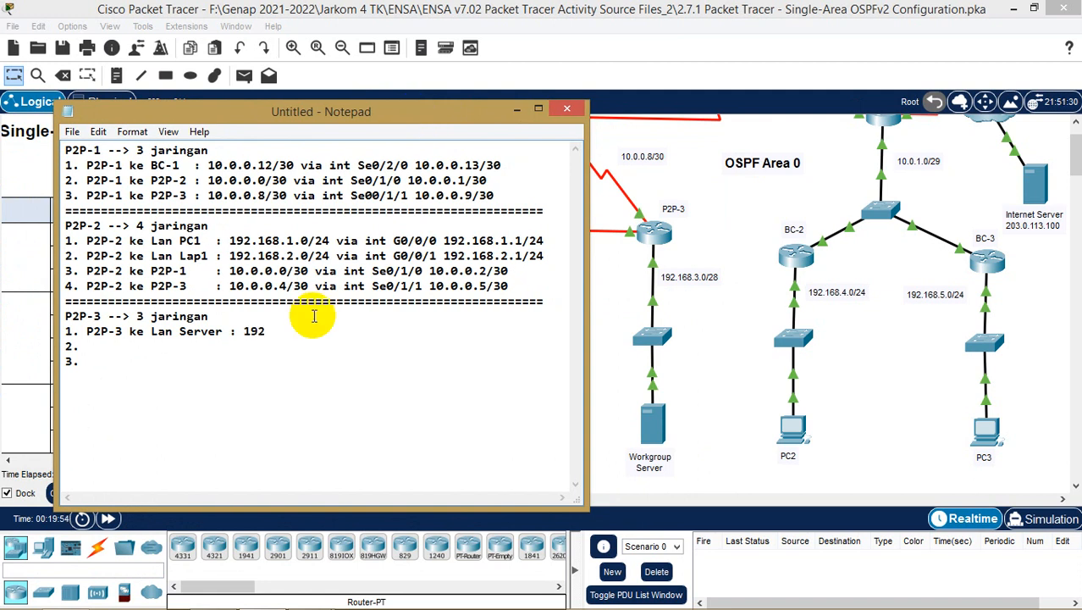
text(.168.3.0/28)
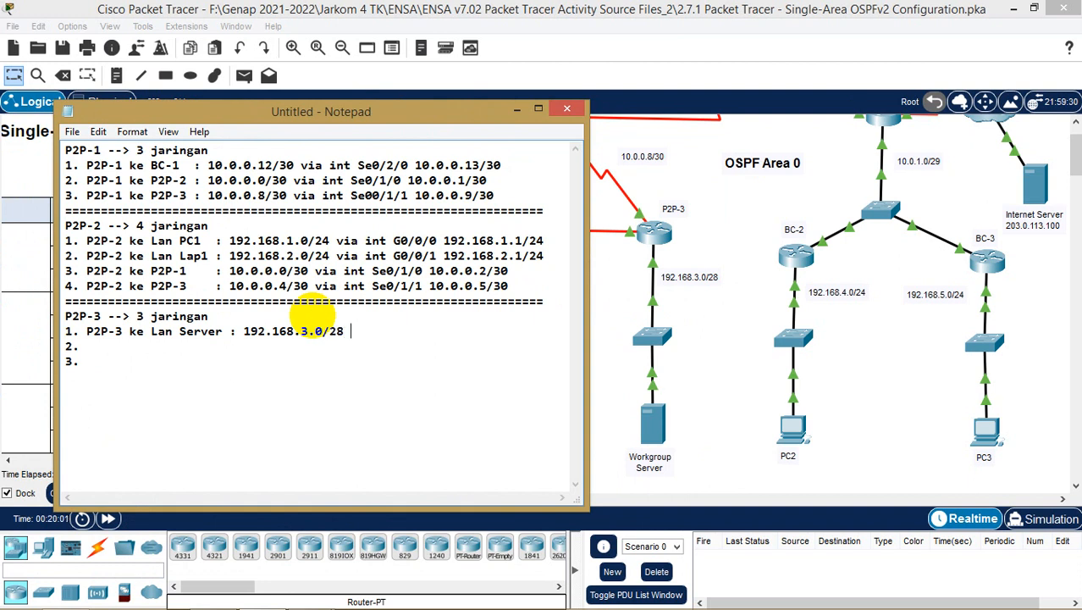
text( via int)
- Look up P2P-3's LAN interface in the addressing table and topology, and complete the Lan Server entry with "G0/0/0 192.168.3.1/28"
drag(365, 113, 620, 89)
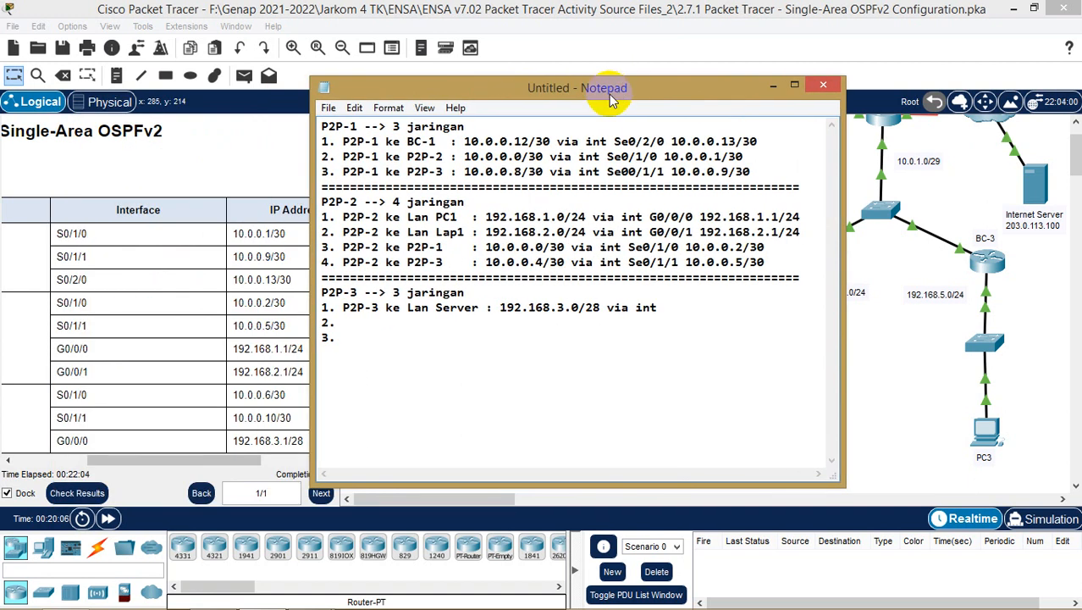
click(254, 325)
scroll(255, 339, down, 1)
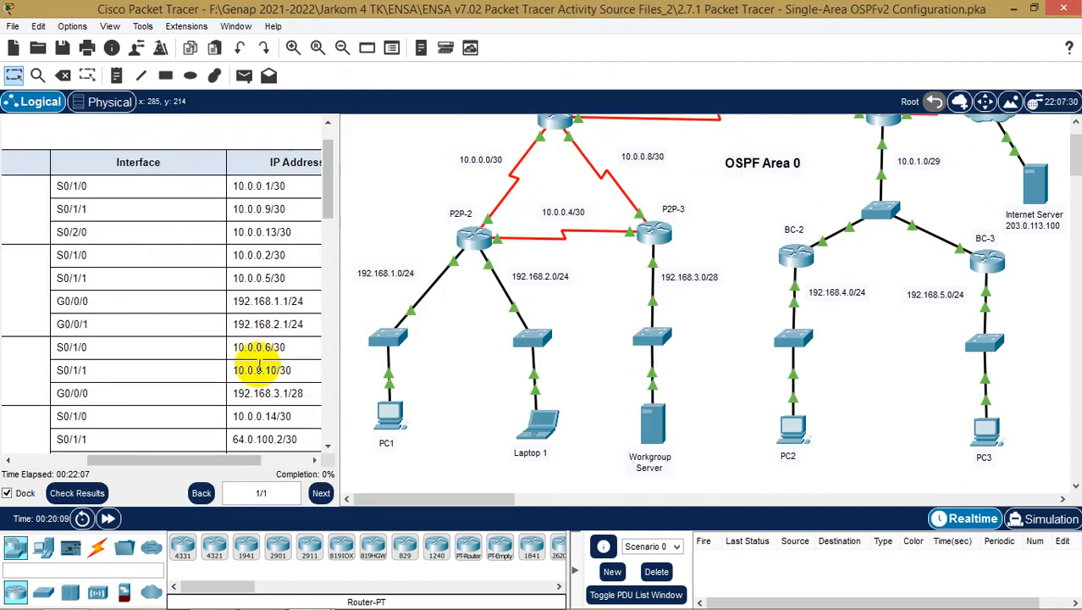
drag(237, 464, 123, 464)
drag(178, 458, 248, 459)
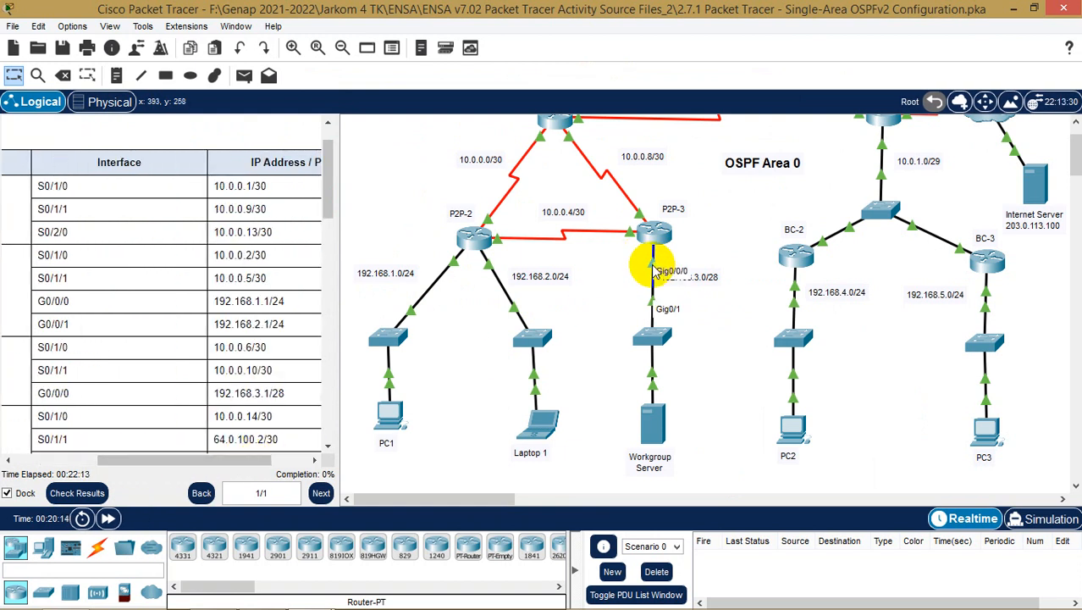
mouse_move(235, 606)
click(261, 594)
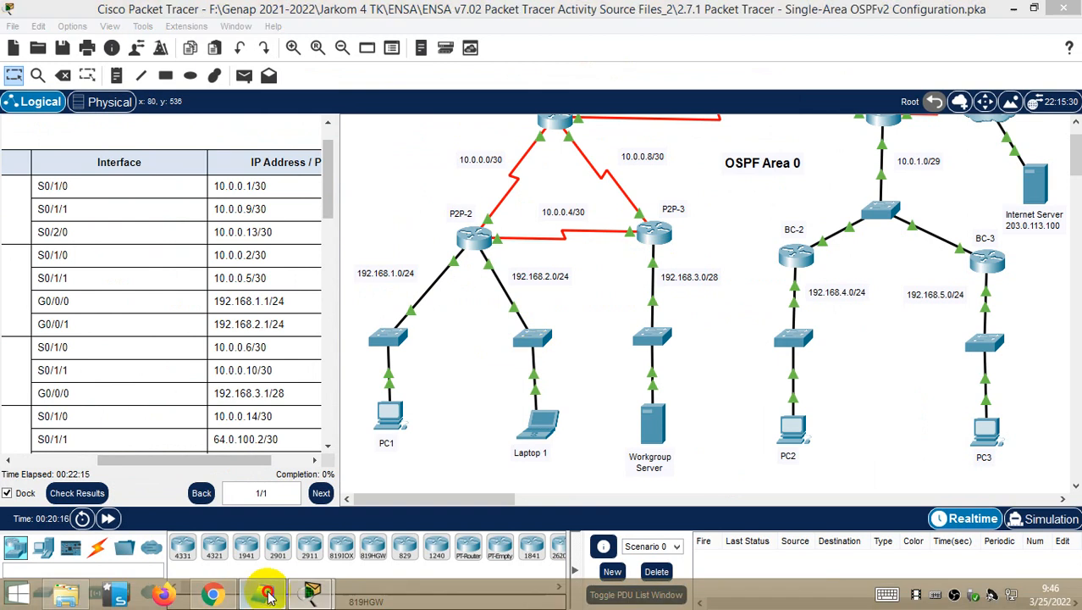
text(G)
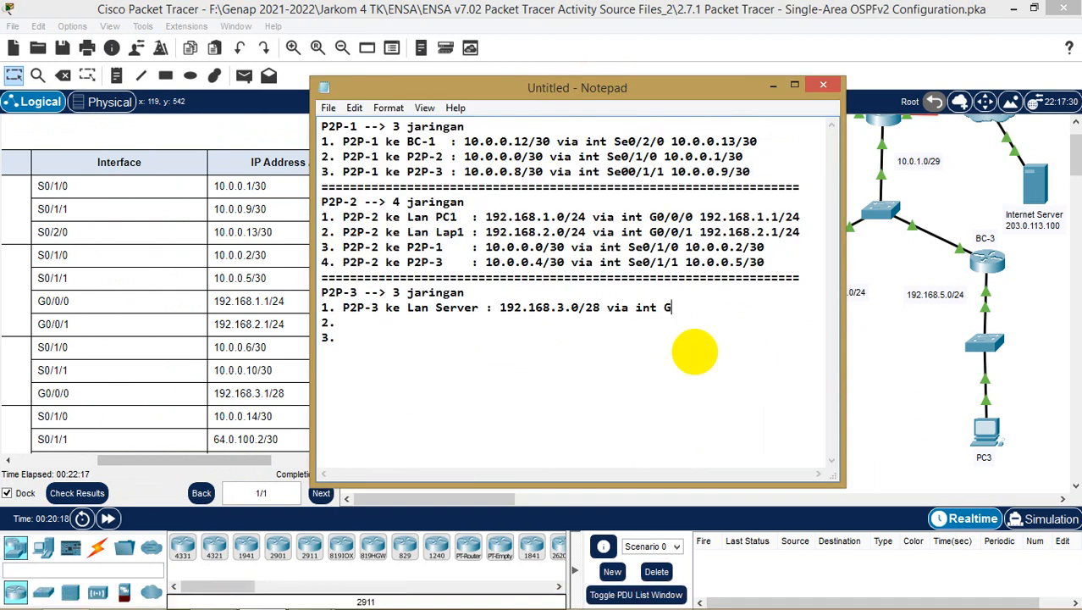
text(0/0/0)
text( 192.16)
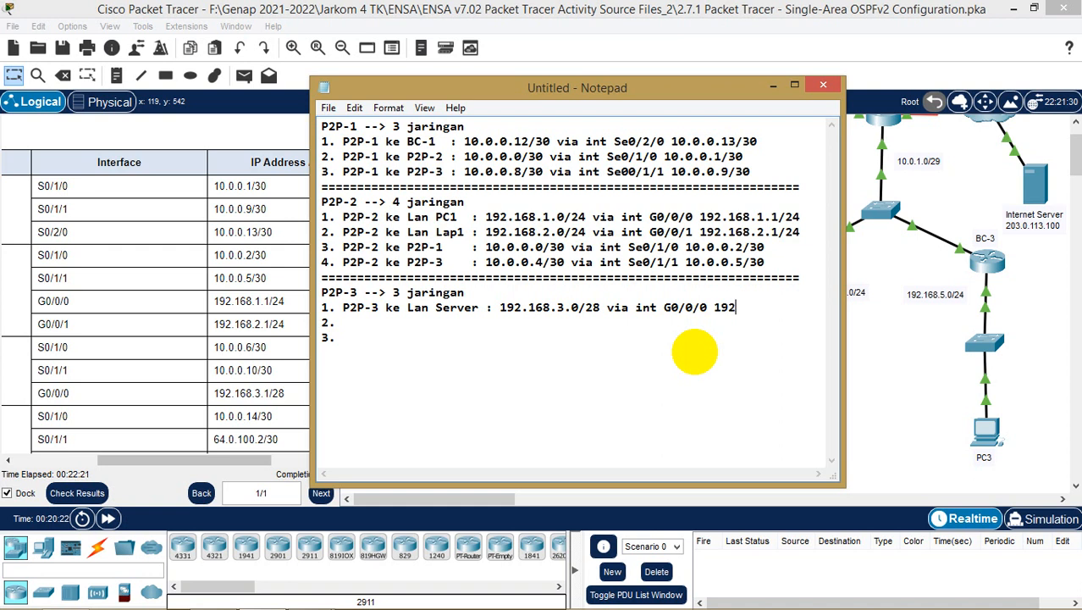
text(8.3.1/28)
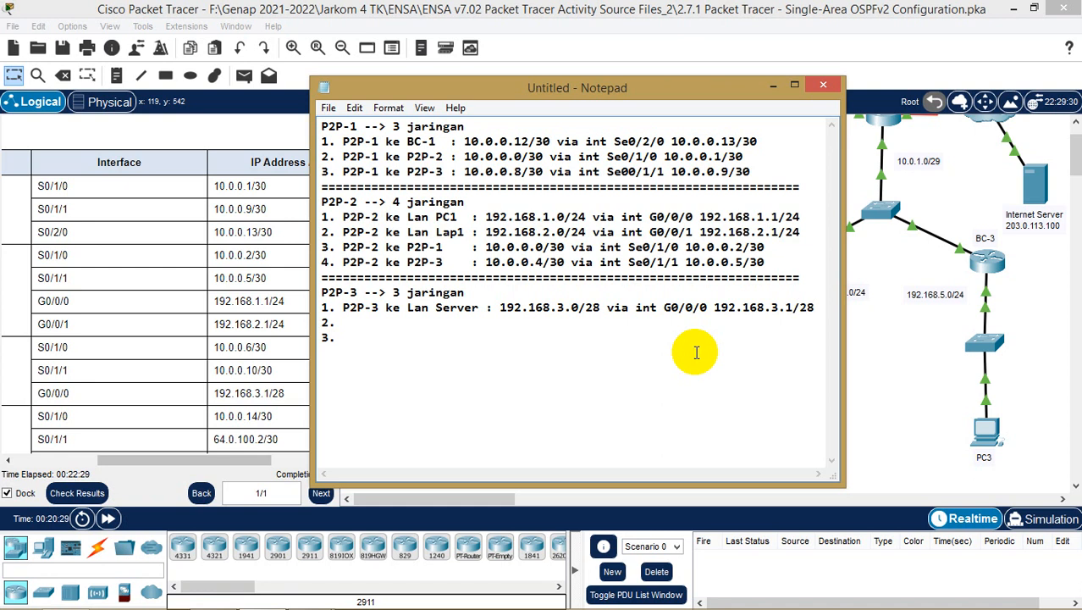
- Start the second P2P-3 entry with "P2P-3 ke P2P-1 :", aligning its colon with the Lan Server entry
click(381, 327)
text(P)
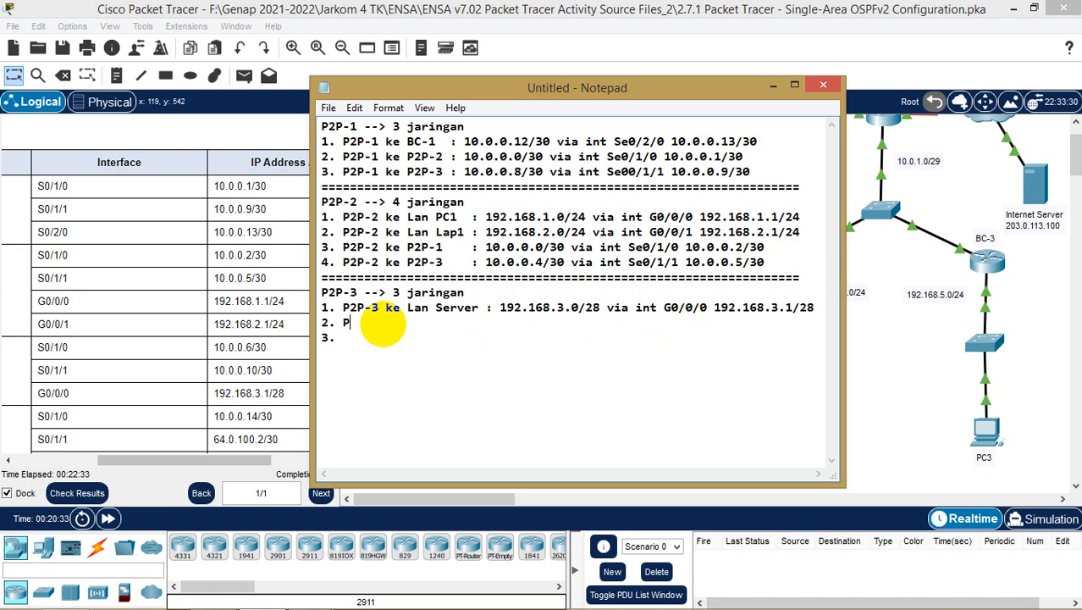
text(2P-3 ke P2P-1      :)
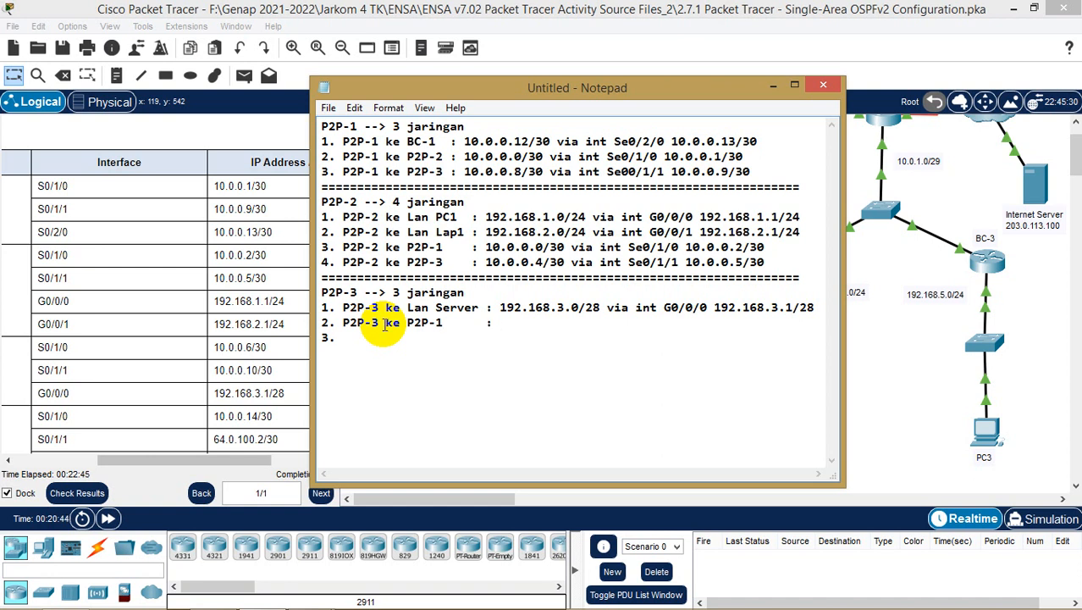
- Copy the network, interface and address text from the "P2P-1 ke P2P-3" entry into the "P2P-3 ke P2P-1" entry
drag(667, 103, 398, 95)
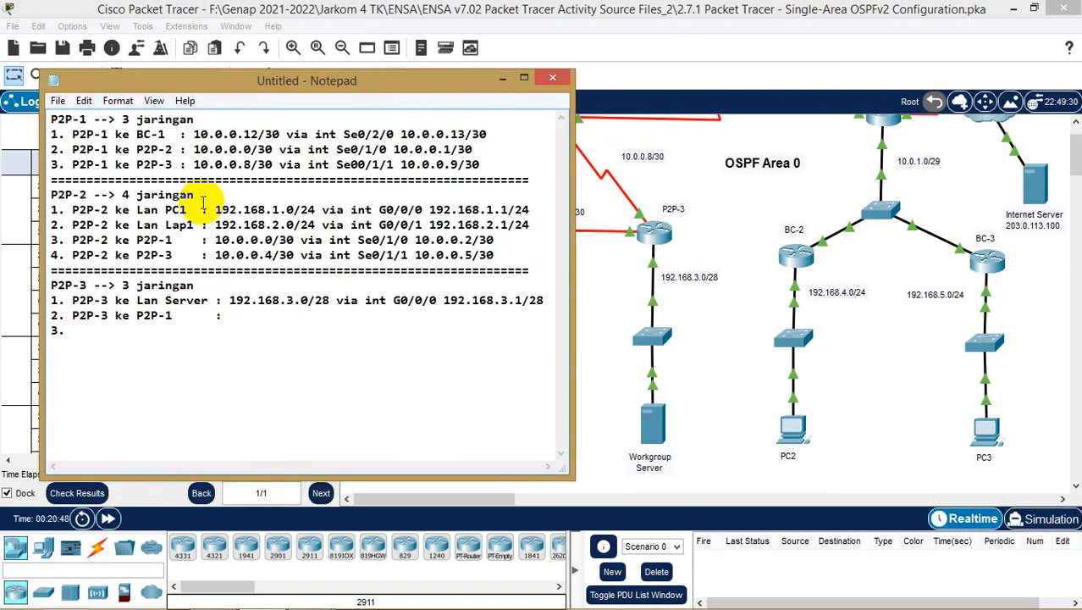
drag(194, 165, 483, 165)
key(ctrl+c)
click(232, 316)
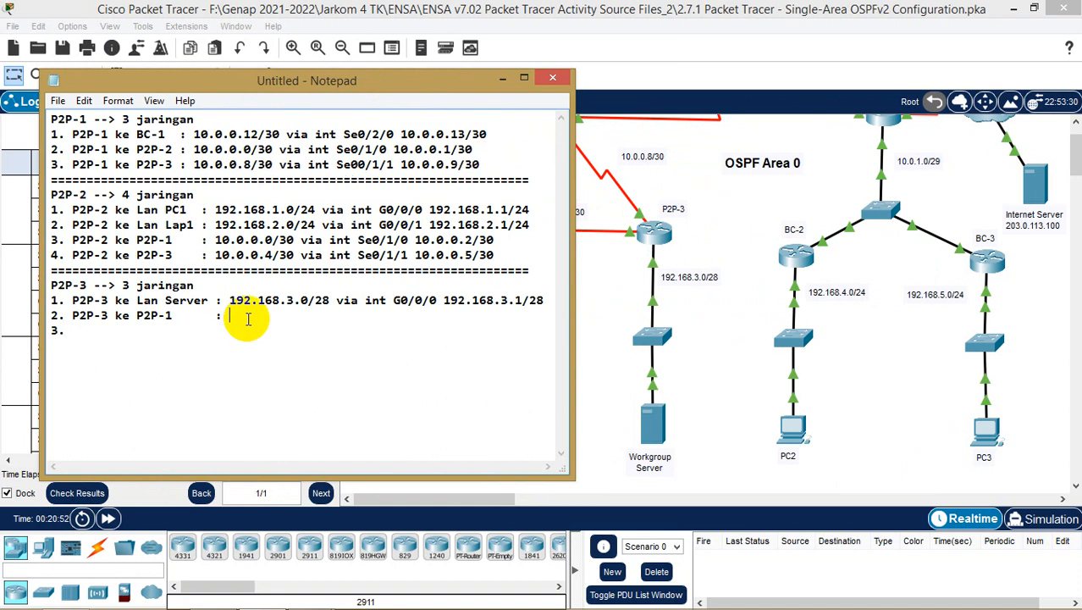
key(ctrl+v)
- Correct the interface to Se0/1/1 in both P2P-1/P2P-3 link entries, and set the address in P2P-3's entry to 10.0.0.10/30
drag(428, 91, 758, 74)
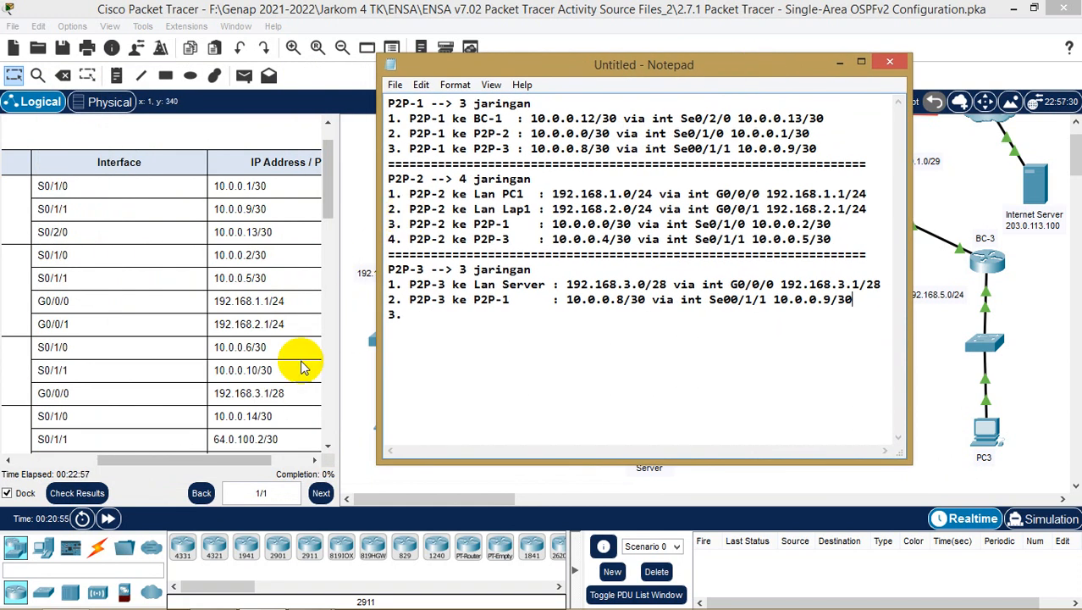
click(728, 299)
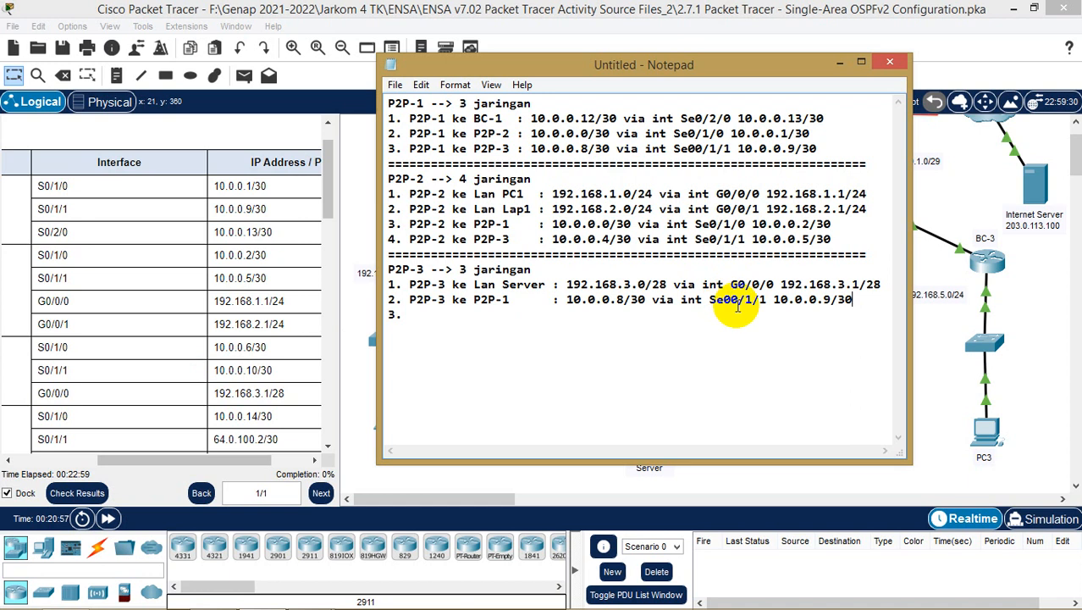
key(BackSpace)
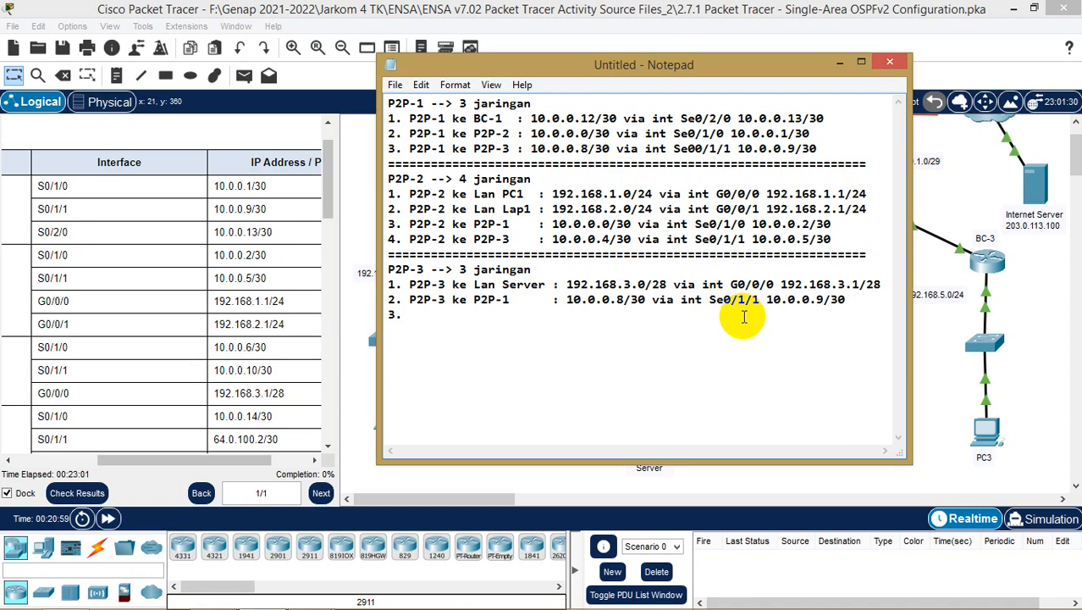
click(696, 149)
key(BackSpace)
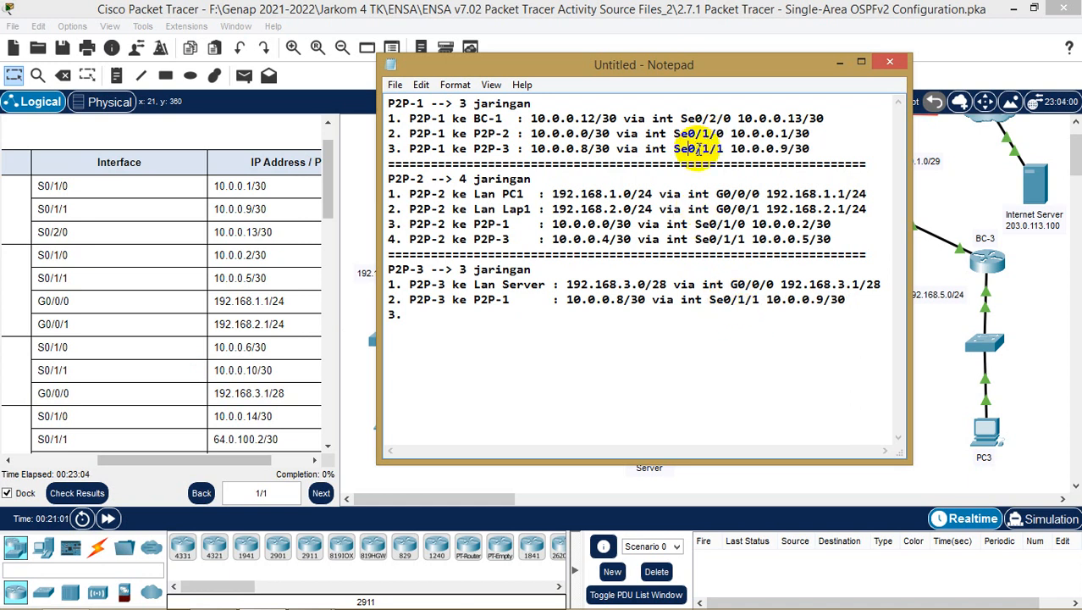
click(818, 299)
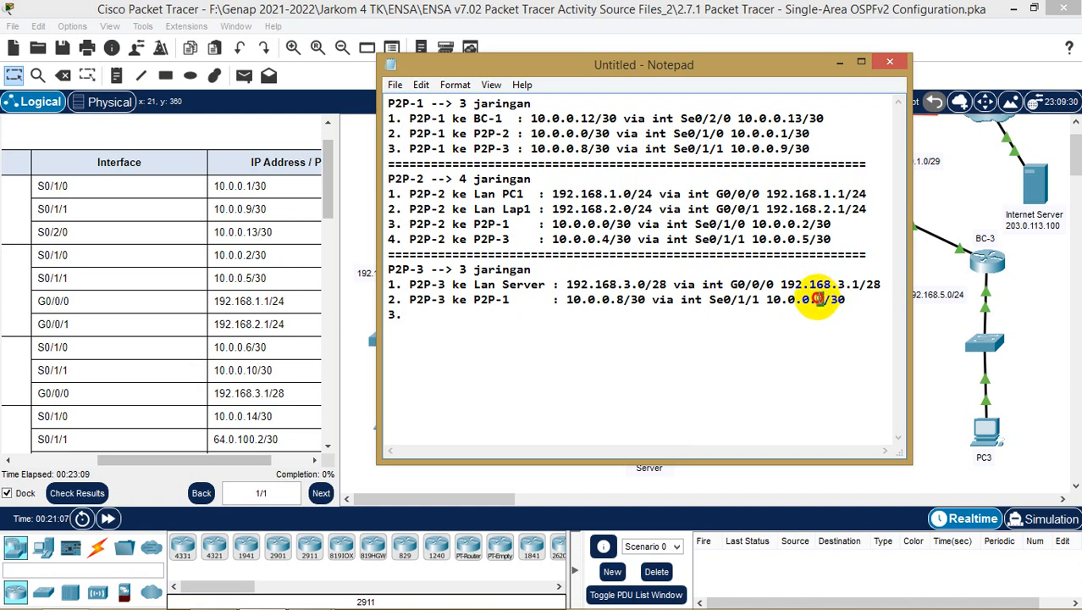
text(10)
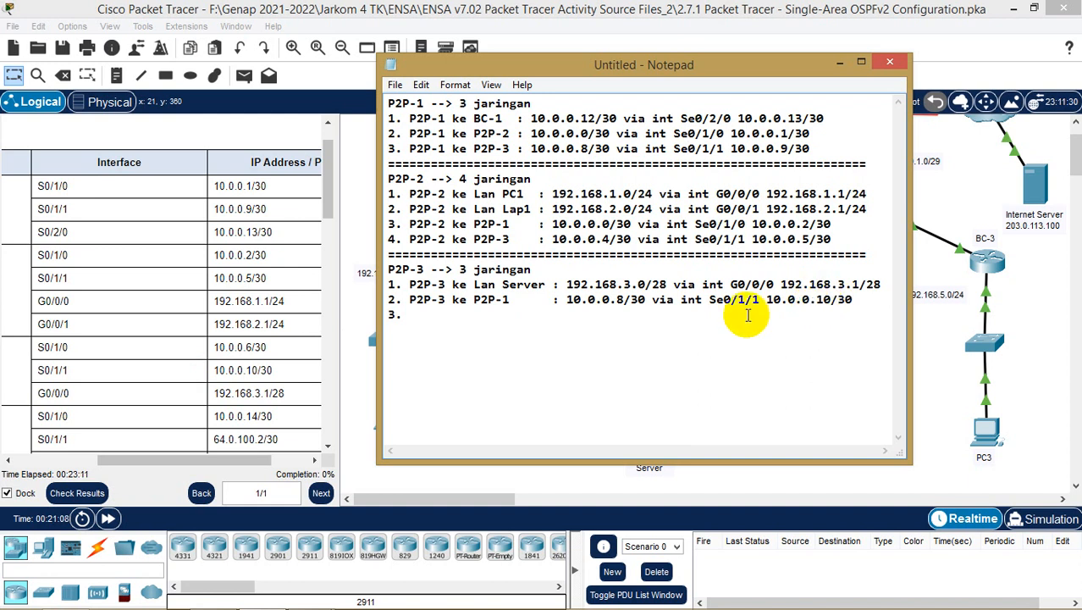
- Start the third P2P-3 entry with "P2P-3 ke P2P-2 :", aligned with the entries above
click(456, 310)
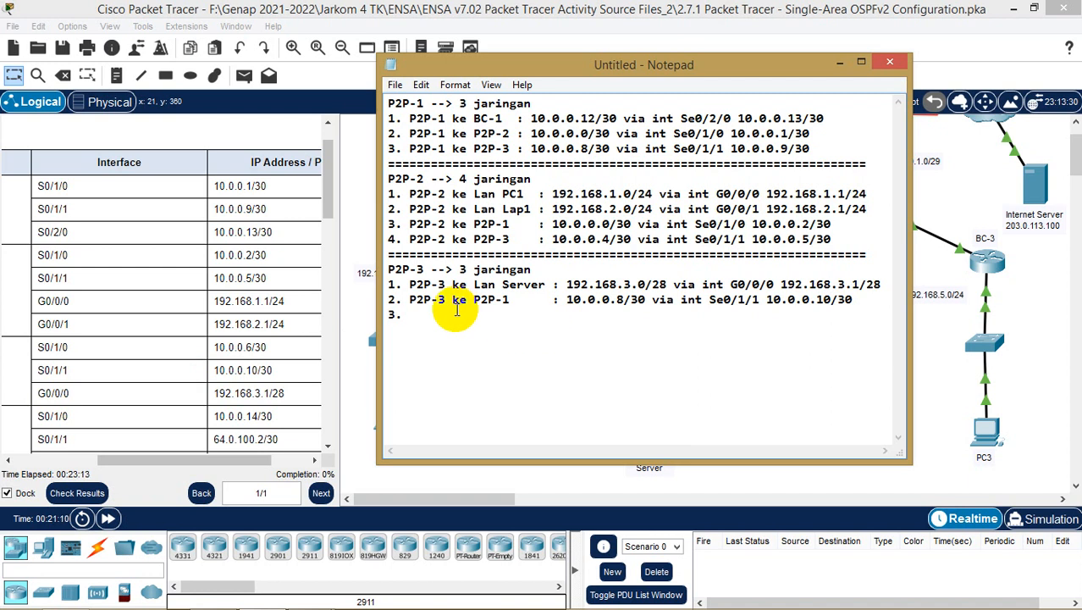
text(P2P-3 ke P2)
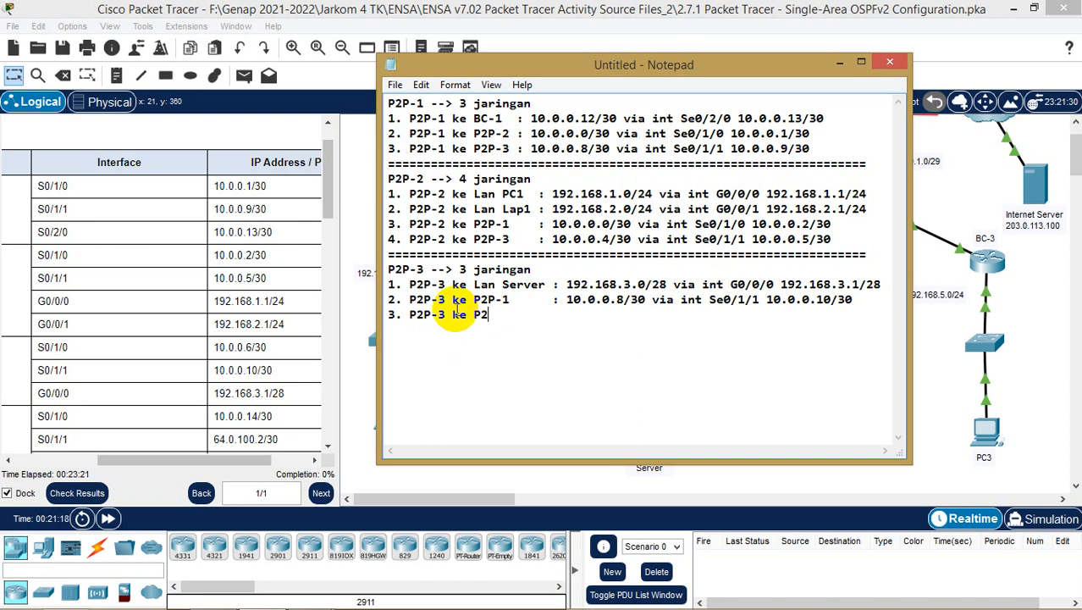
text(-P-2      :)
- Copy the details from the "P2P-2 ke P2P-3" entry into the "P2P-3 ke P2P-2" entry and remove the duplicate colon
drag(700, 71, 641, 268)
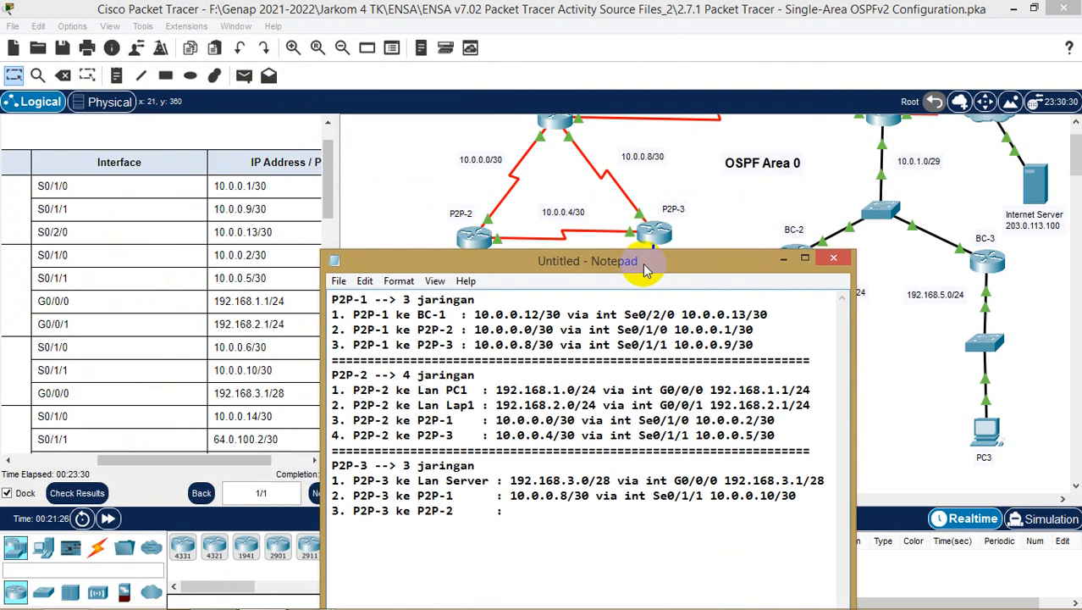
drag(502, 436, 554, 436)
click(498, 434)
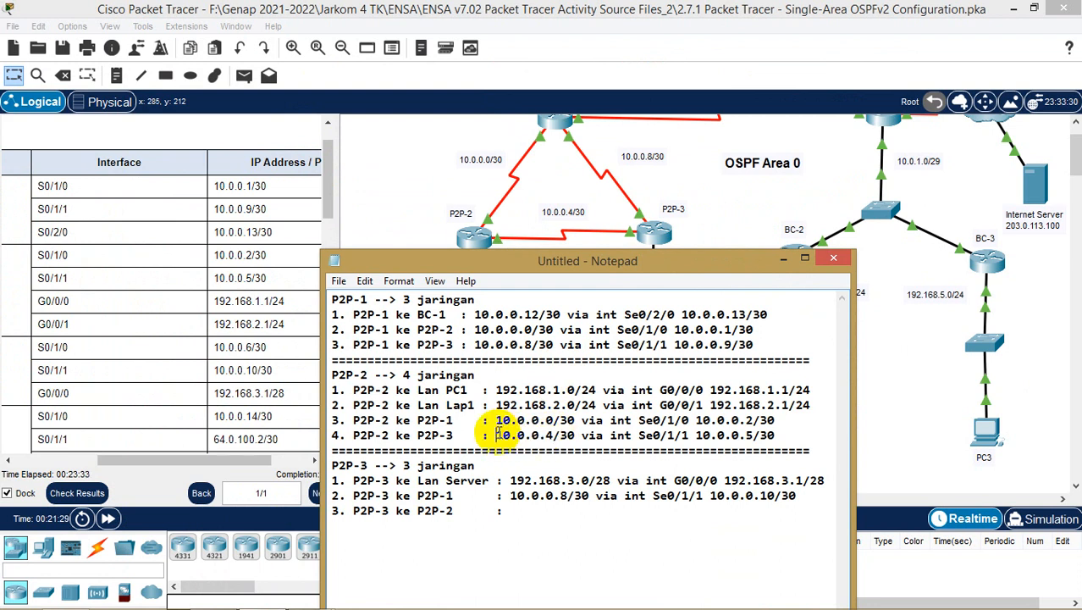
drag(484, 435, 772, 434)
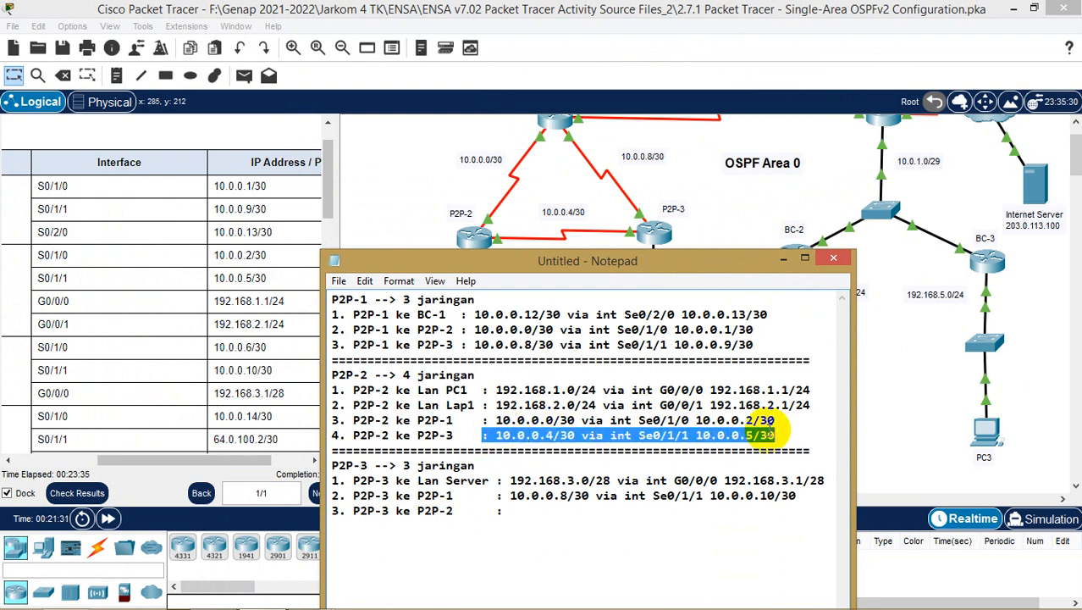
click(577, 510)
key(ctrl+v)
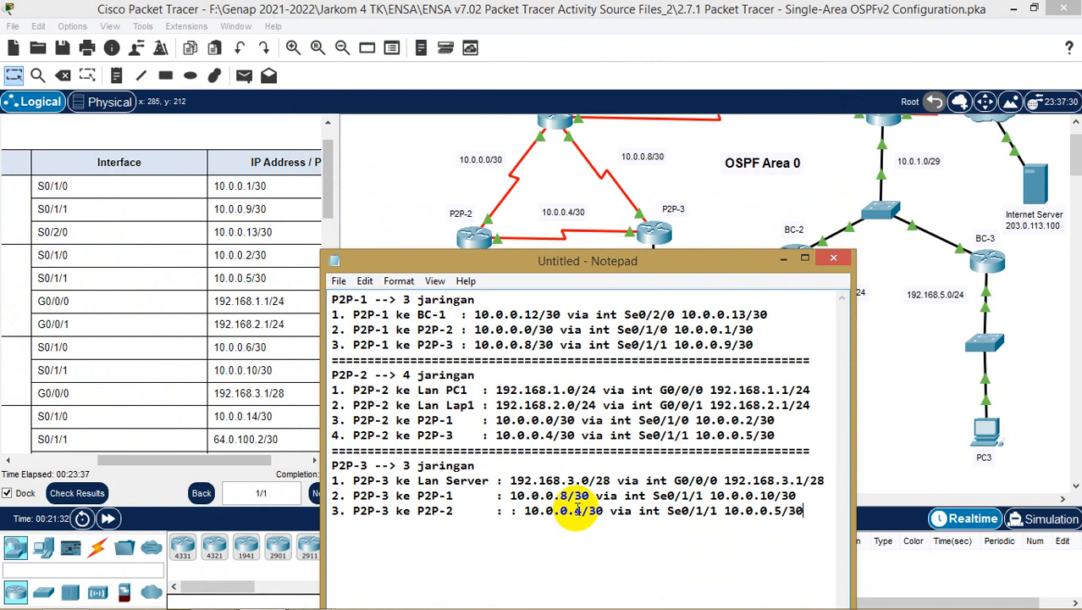
click(518, 510)
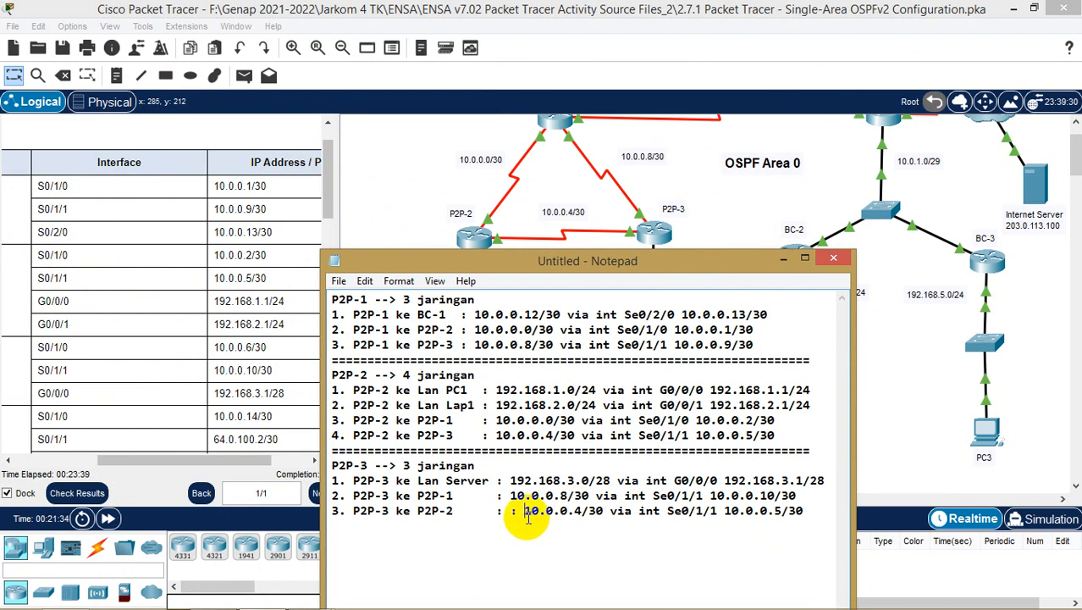
key(BackSpace)
key(BackSpace)
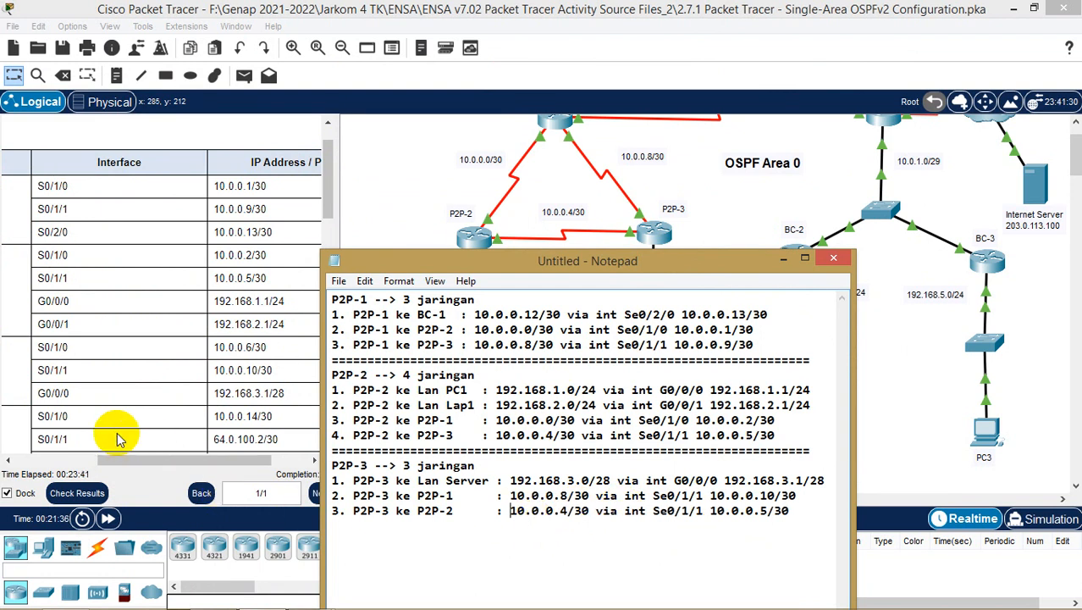
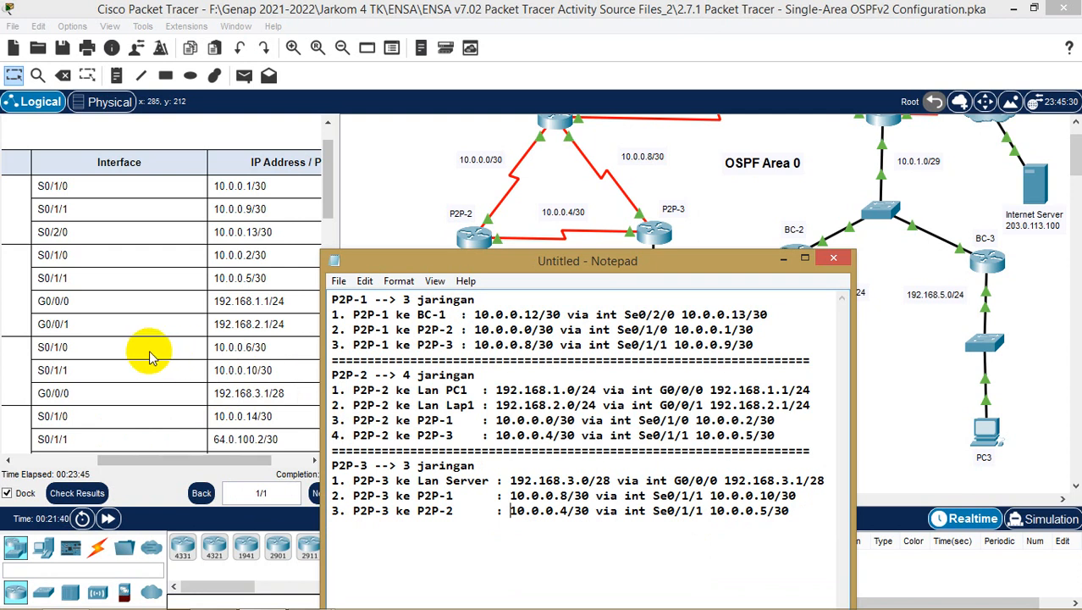
- Set the interface in the "P2P-3 ke P2P-2" entry to Se0/1/0 and its address to 10.0.0.6/30, following the addressing table
click(702, 510)
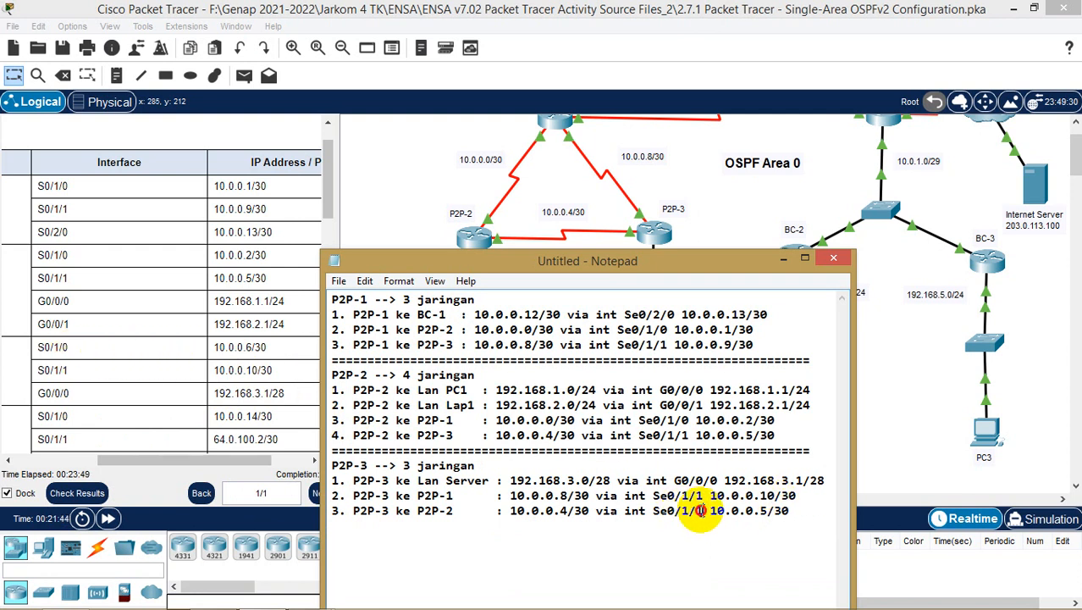
key(BackSpace)
text(0)
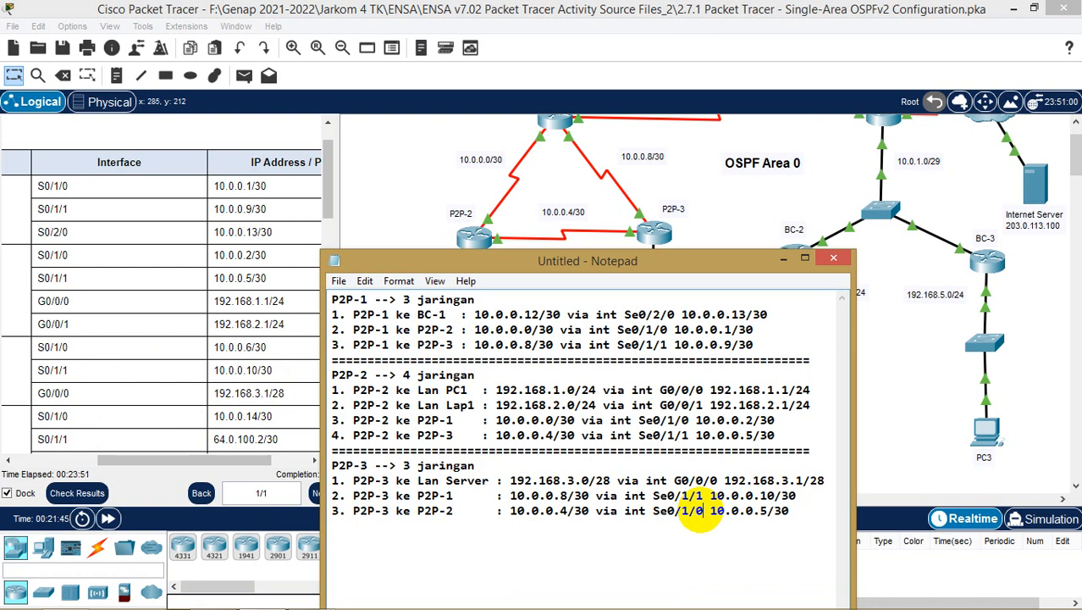
click(767, 510)
key(BackSpace)
text(6)
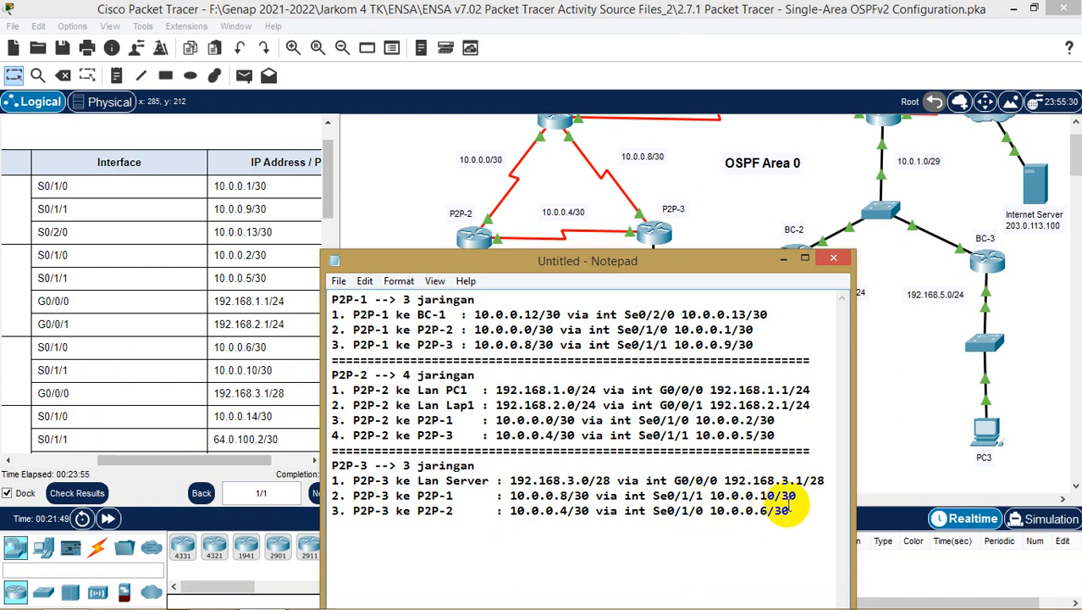
- Add a separator line of equals signs below the P2P-3 section, as wide as the previous separators
drag(705, 259, 627, 75)
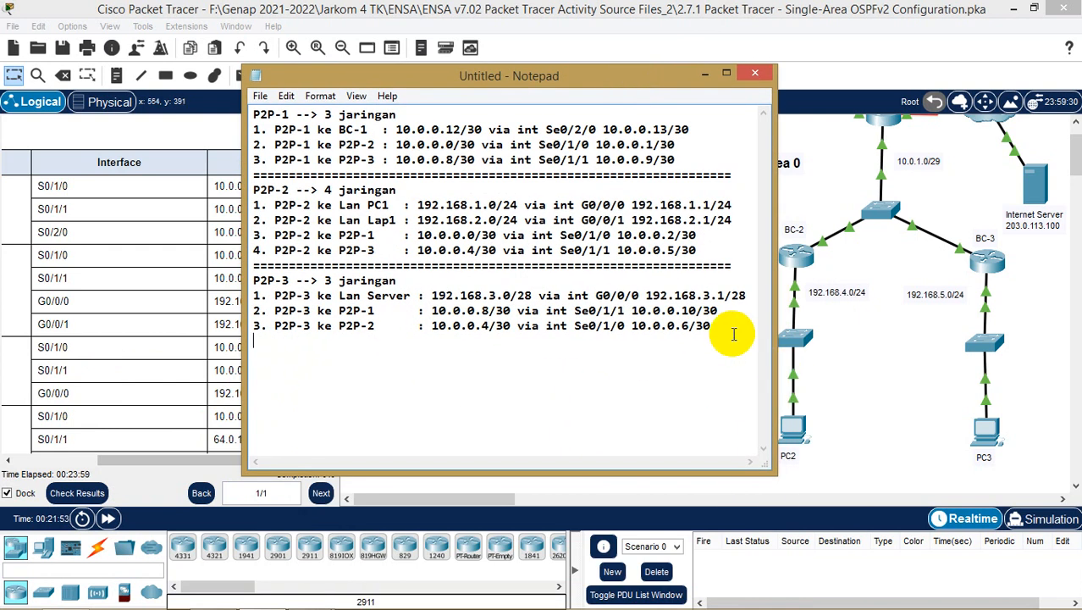
text(====================================)
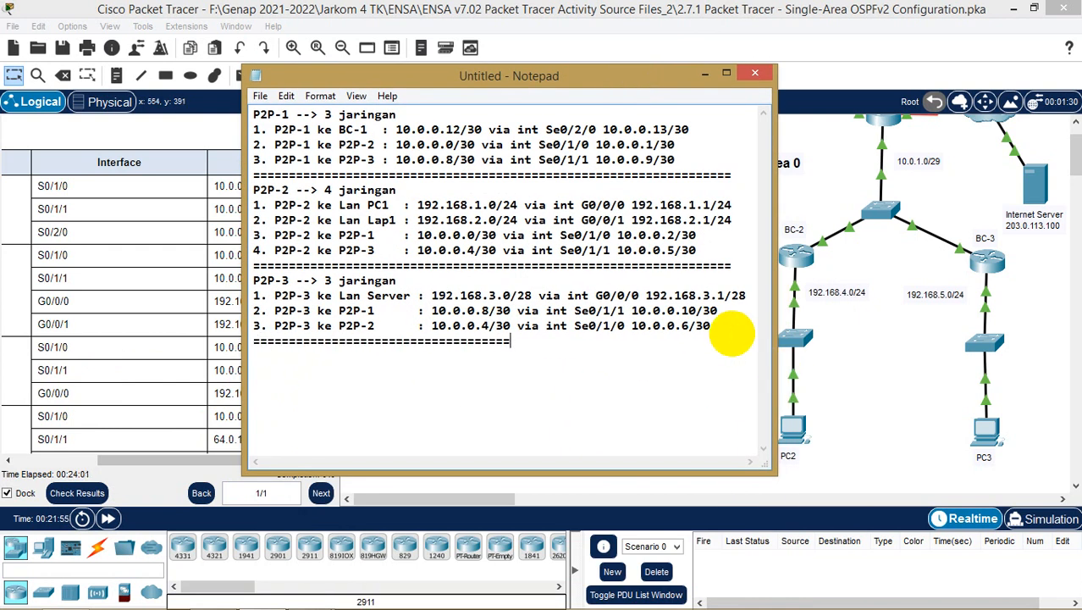
text(===========================)
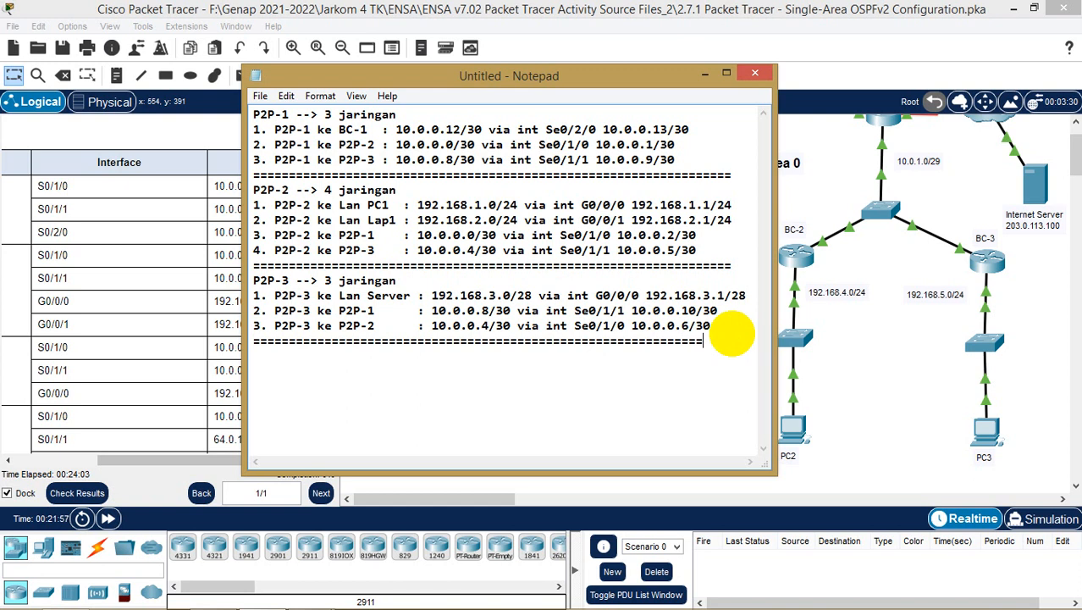
text(====)
key(Return)
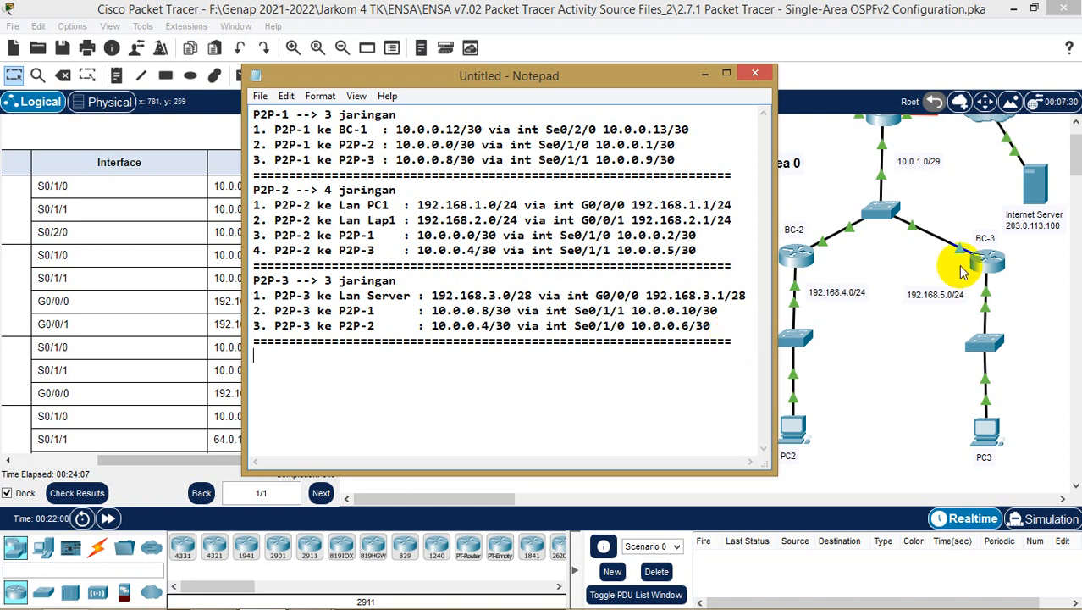
- Check the Data Services routers in the topology and add the heading "BC-1 --> 3 jaringan" to the notes
click(1050, 178)
scroll(1064, 155, up, 1)
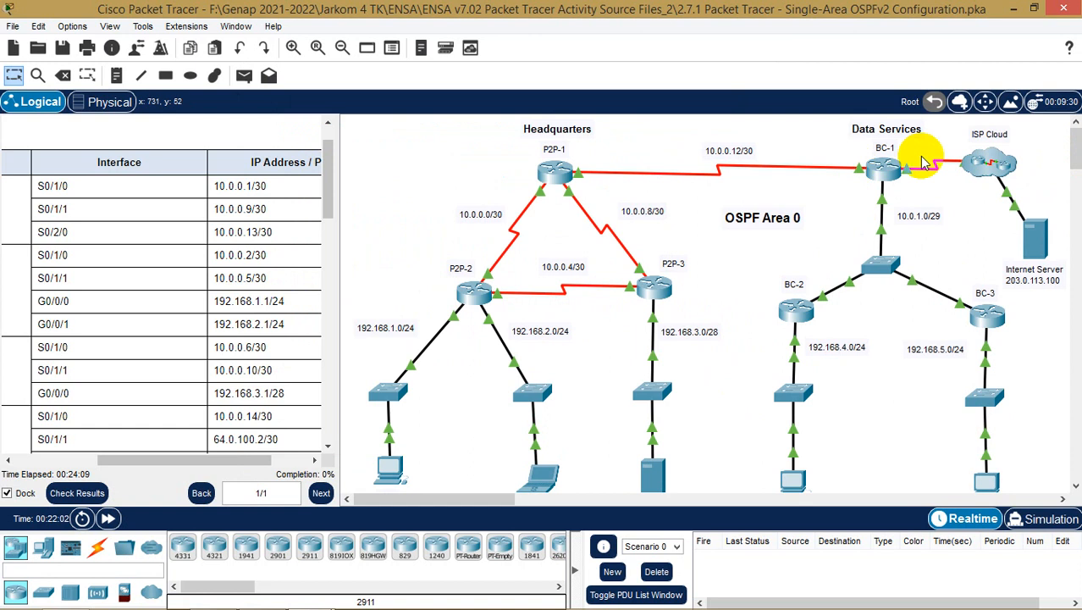
click(263, 596)
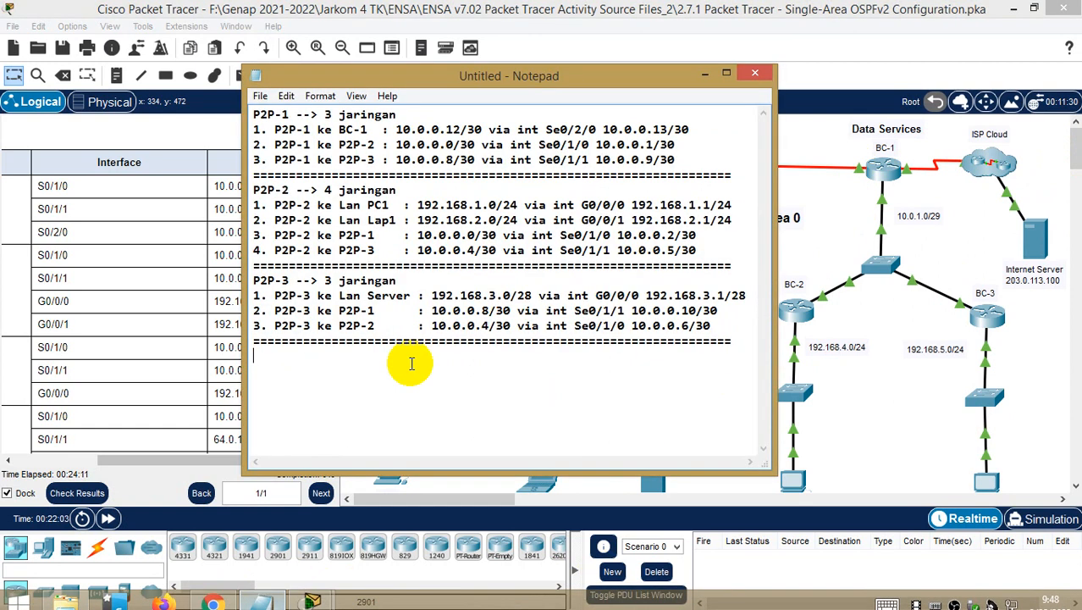
text(BC-1)
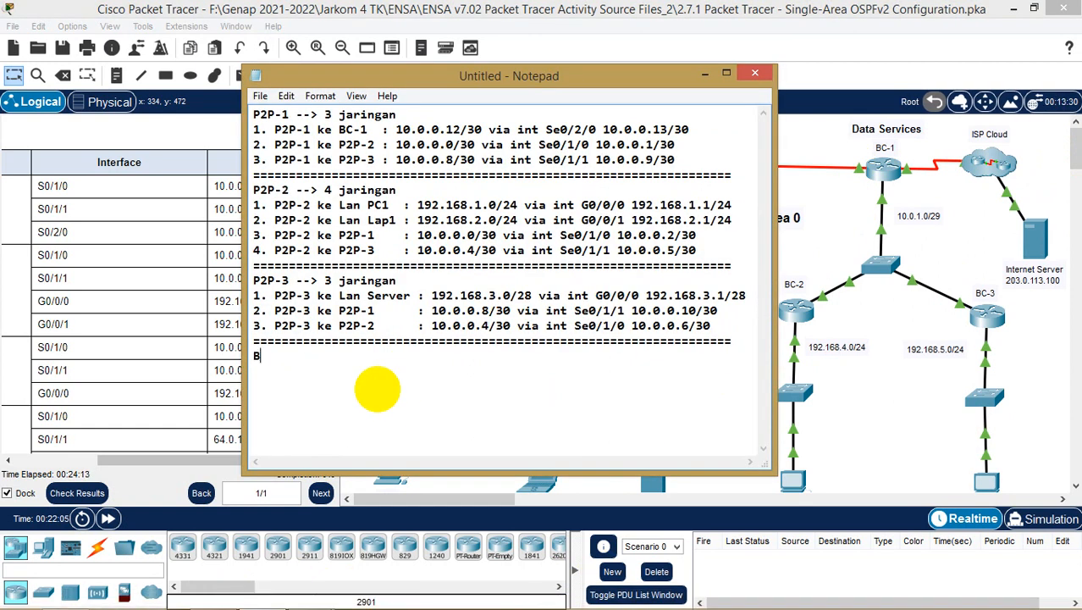
text( -->)
drag(660, 85, 525, 94)
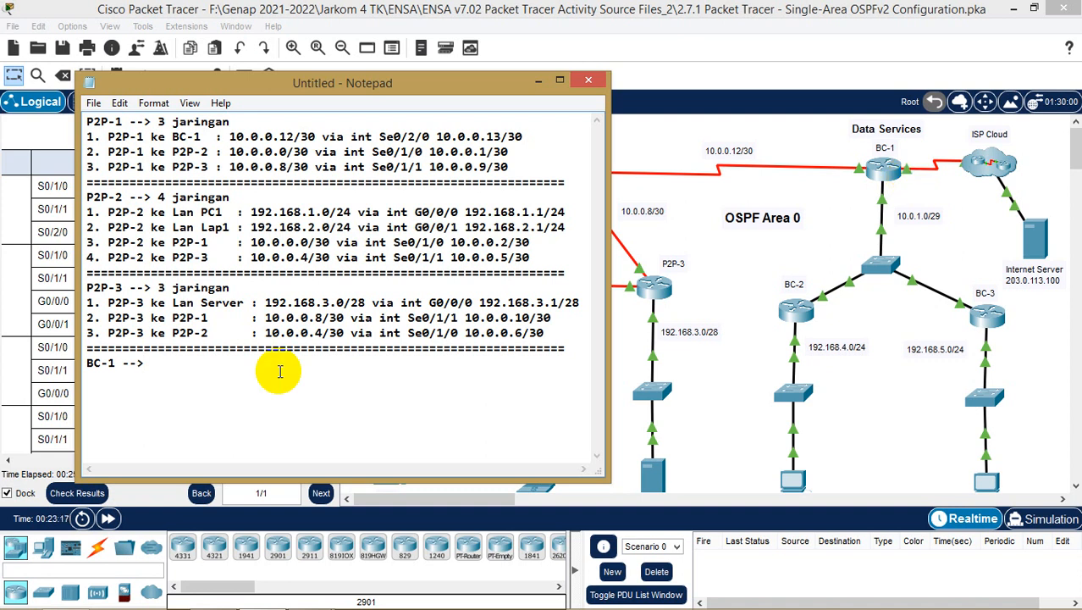
text(3 )
text(jaringan )
- Add empty numbered lines 1. to 3. under the BC-1 heading
text(1.)
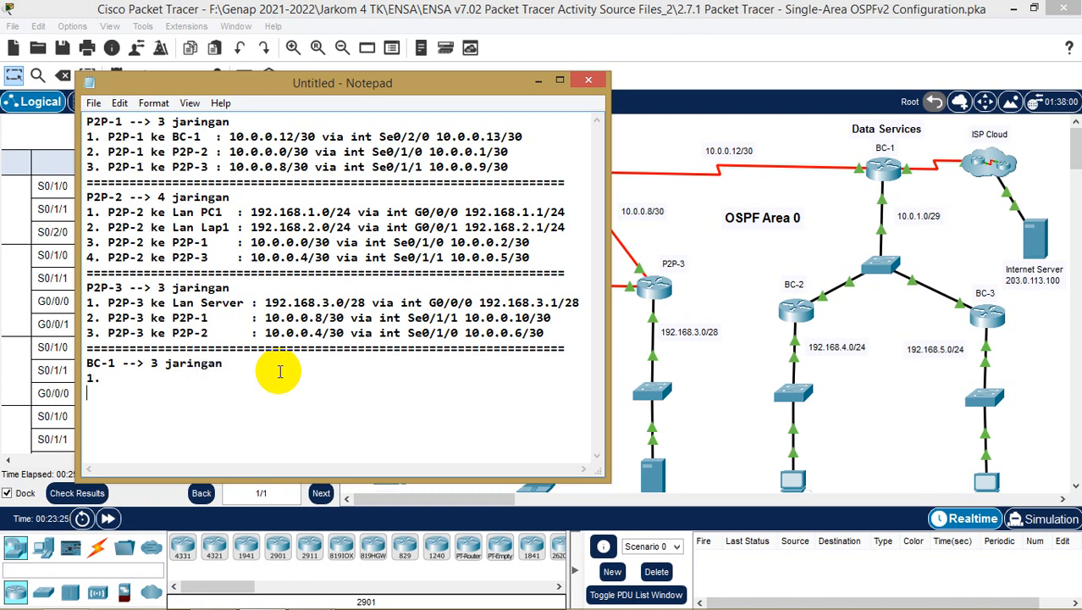
key(Return)
text(2)
key(Return)
text(.)
key(BackSpace)
text(3)
- Start the first BC-1 entry with "BC-1 ke P2P-1 :"
text( BC1)
key(BackSpace)
text(-1 ke P2P-1)
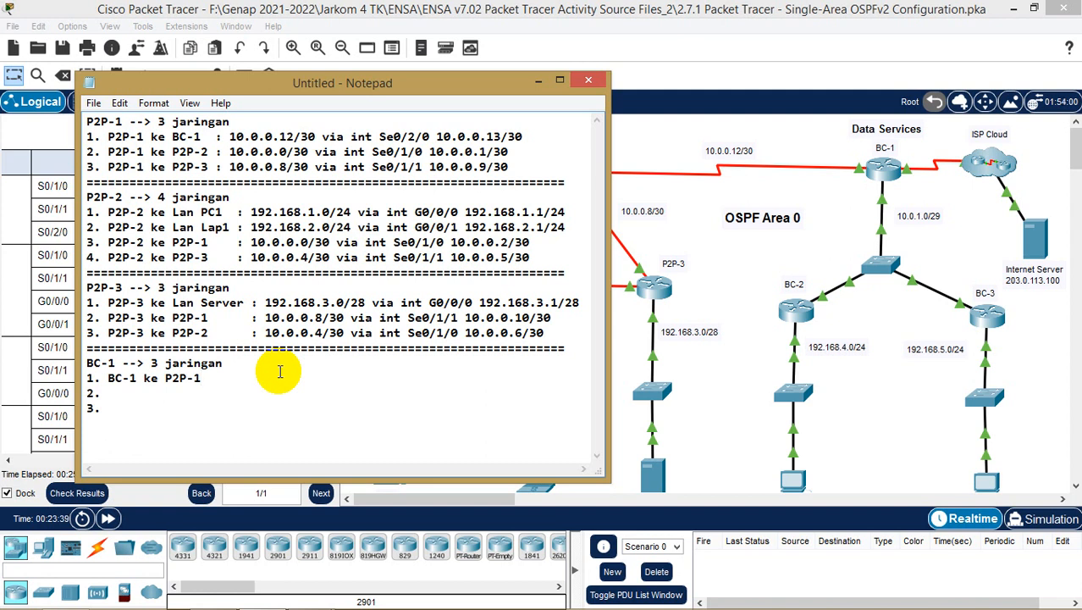
text( :)
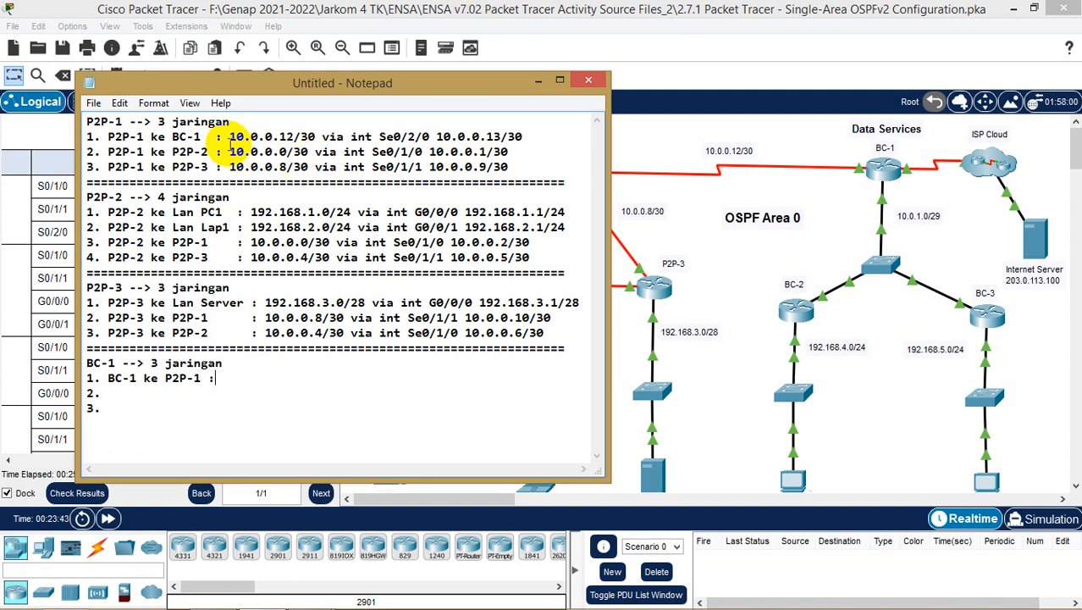
- Copy "10.0.0.12/30 via int Se0/2/0 10.0.0.13/30" from the "P2P-1 ke BC-1" entry into the "BC-1 ke P2P-1" entry
drag(227, 137, 525, 136)
key(ctrl+c)
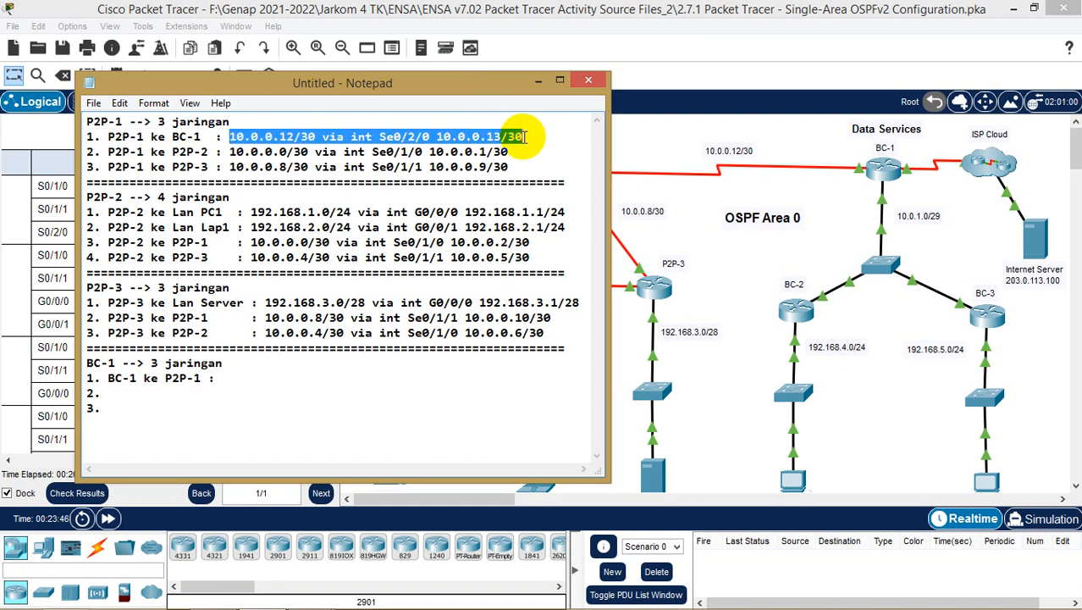
click(227, 378)
key(ctrl+v)
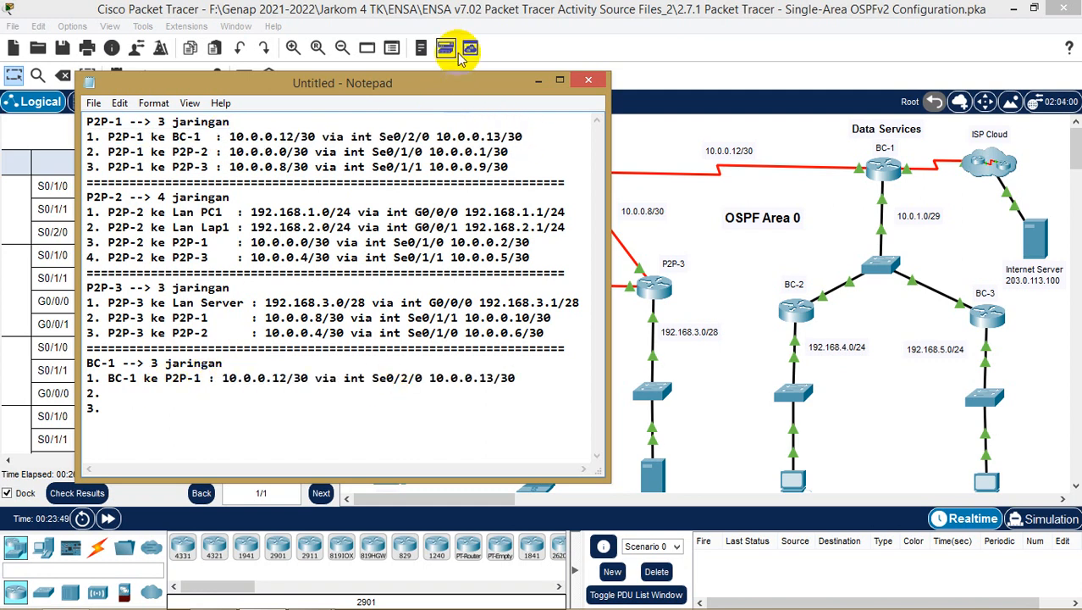
- Check BC-1's row in the addressing table and correct the "BC-1 ke P2P-1" entry to interface Se0/1/0 and address 10.0.0.14/30
drag(424, 83, 670, 87)
mouse_move(216, 459)
mouse_down()
mouse_move(114, 460)
mouse_move(220, 463)
mouse_up()
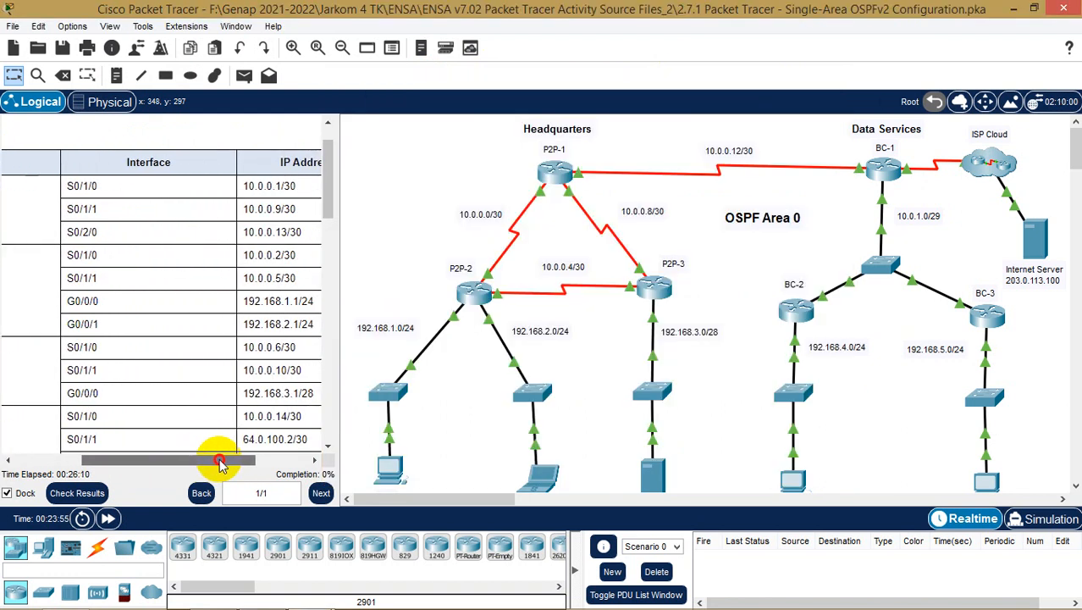
scroll(225, 399, down, 2)
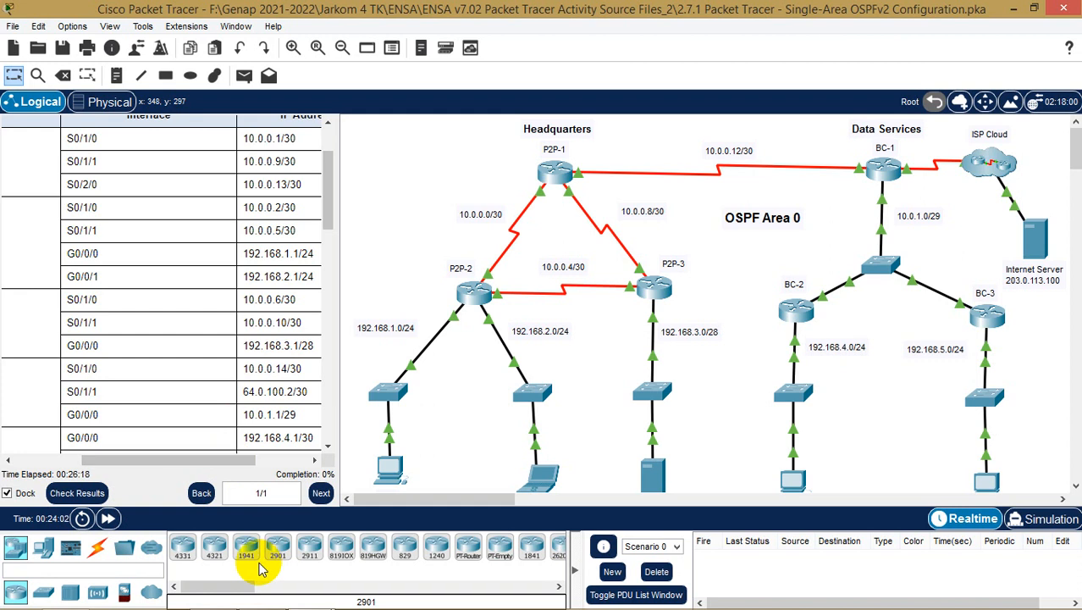
click(312, 600)
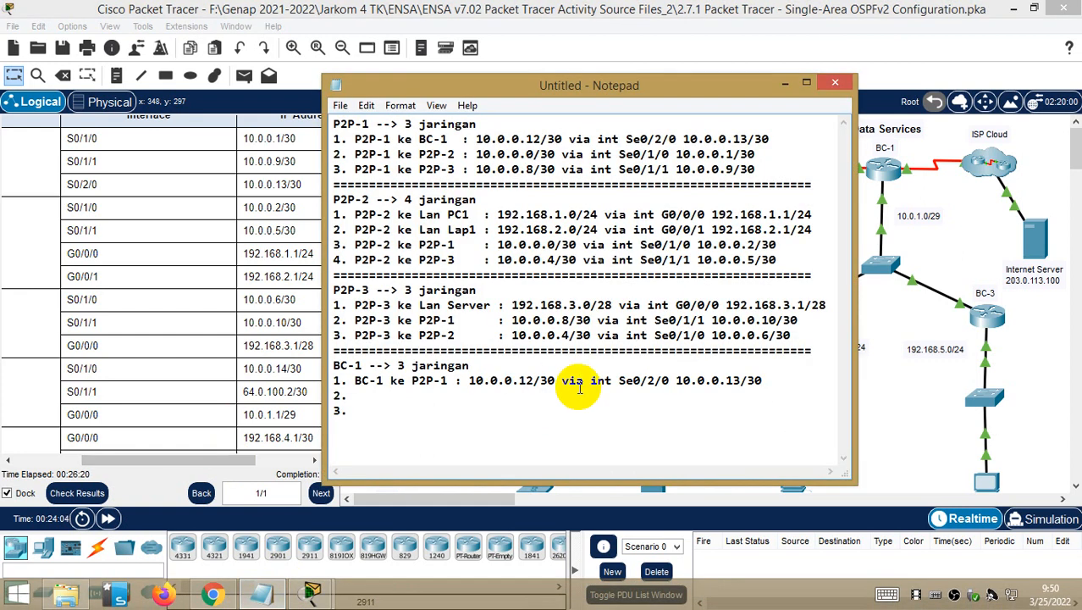
click(655, 381)
key(BackSpace)
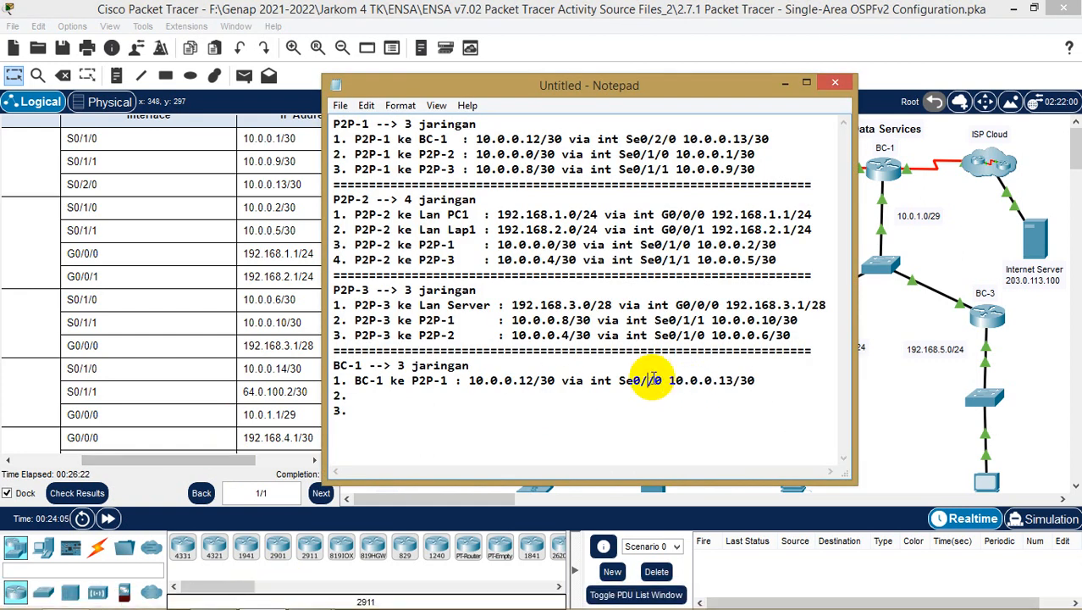
text(1)
mouse_move(726, 380)
mouse_down()
mouse_move(751, 380)
mouse_move(741, 381)
mouse_up()
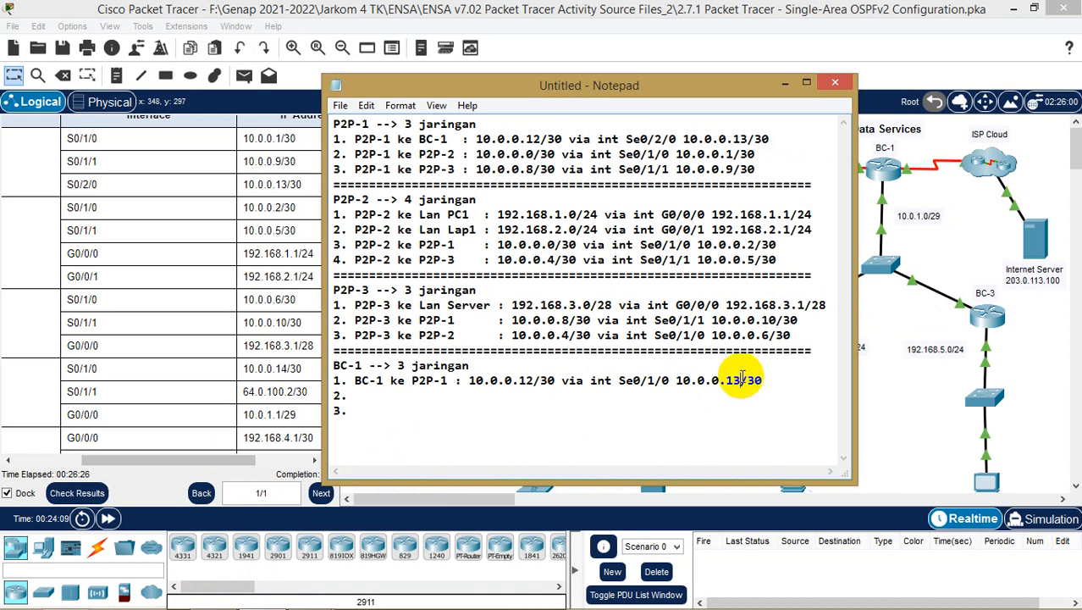
text(14)
- Start the second BC-1 entry in the notes with "BC-1 ke ISP :"
click(372, 397)
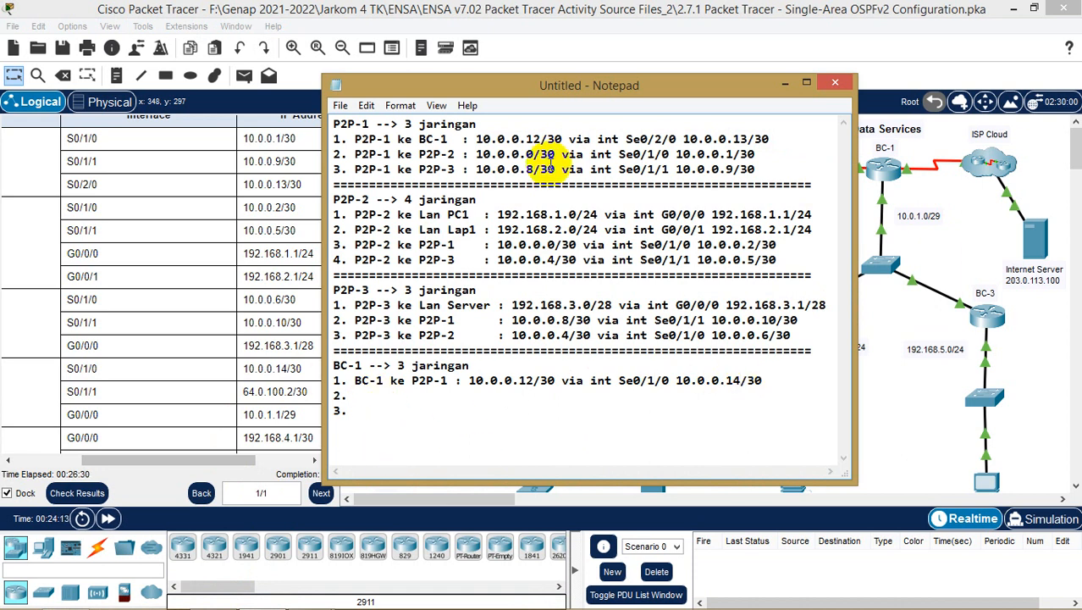
click(272, 391)
scroll(272, 391, down, 2)
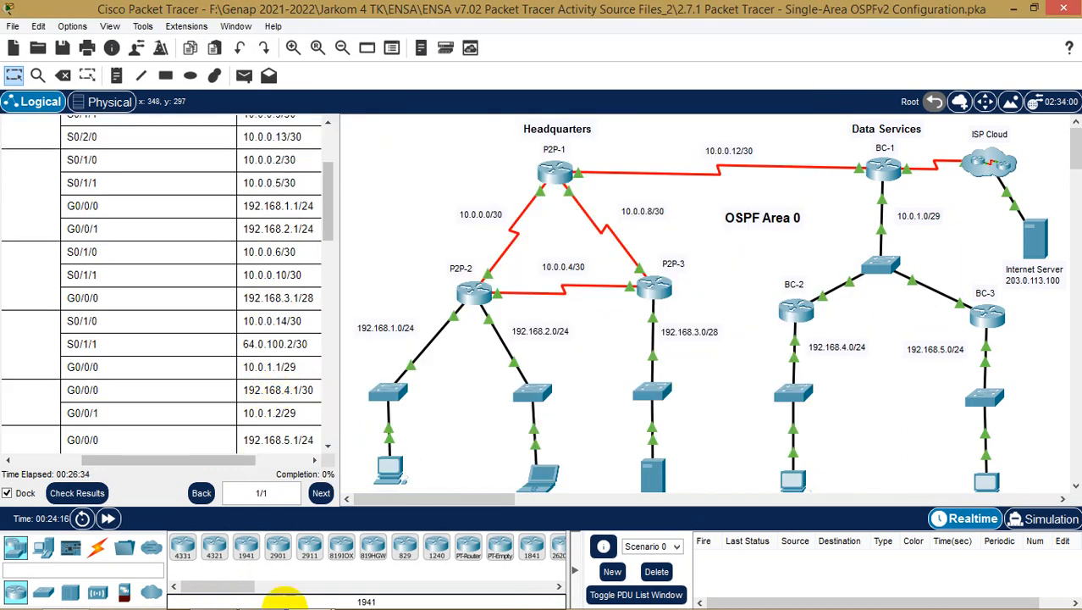
click(259, 592)
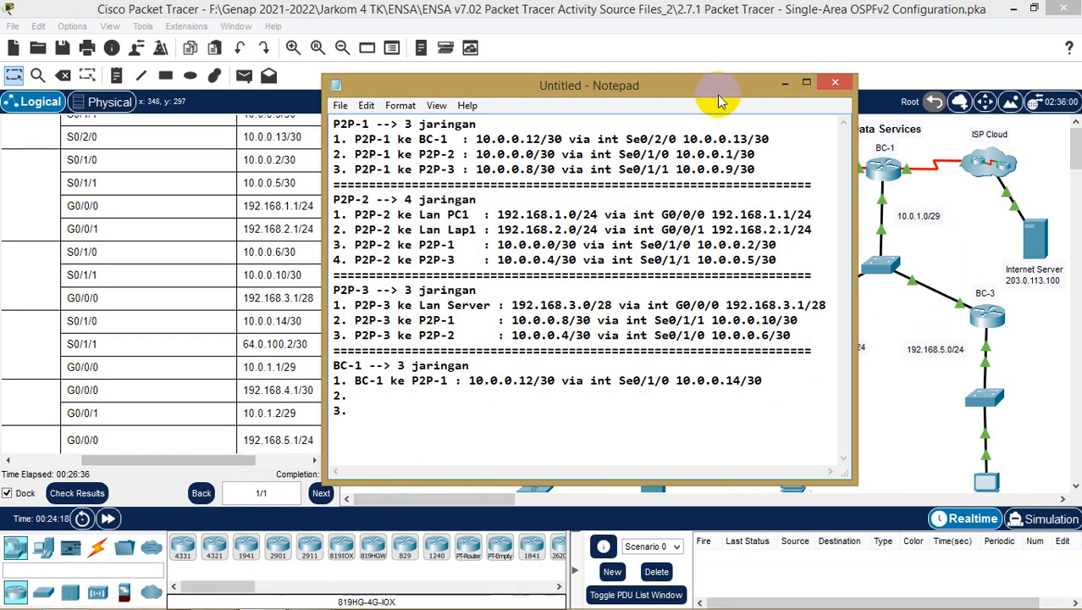
drag(717, 94, 605, 66)
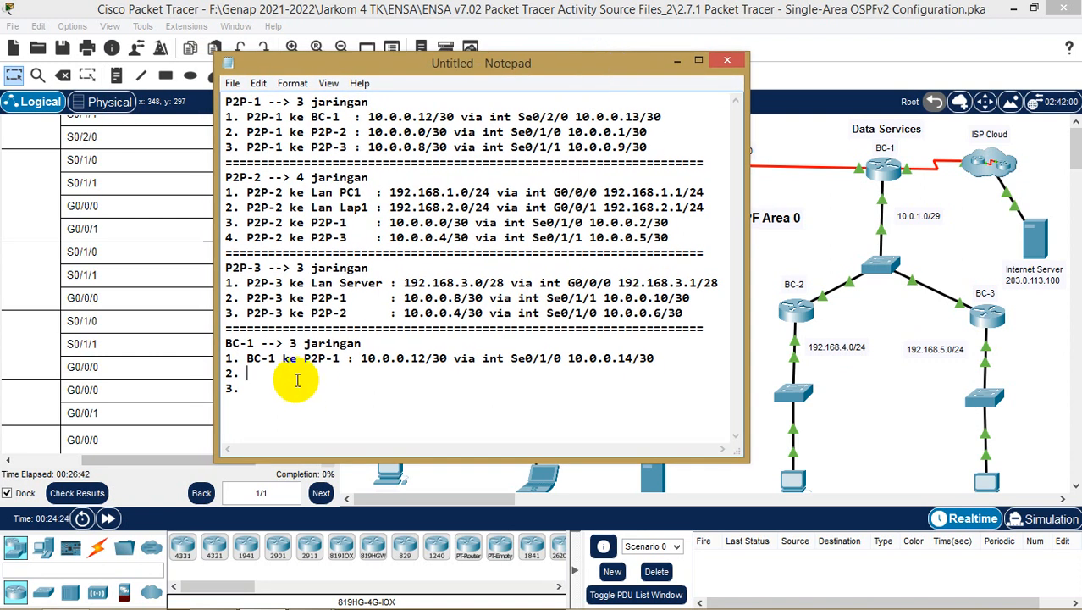
text(BC-1 ke ISP )
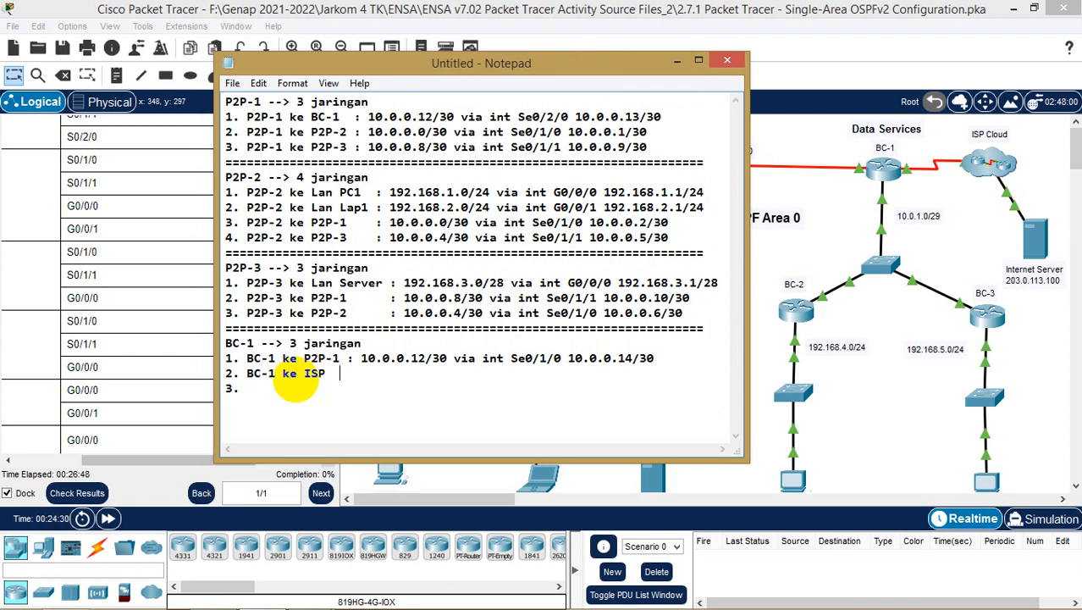
text(  :)
- Identify BC-1's port toward the ISP Cloud and add "via int Se0/1/1 64.0.100.2/30" to the "BC-1 ke ISP" entry
click(956, 193)
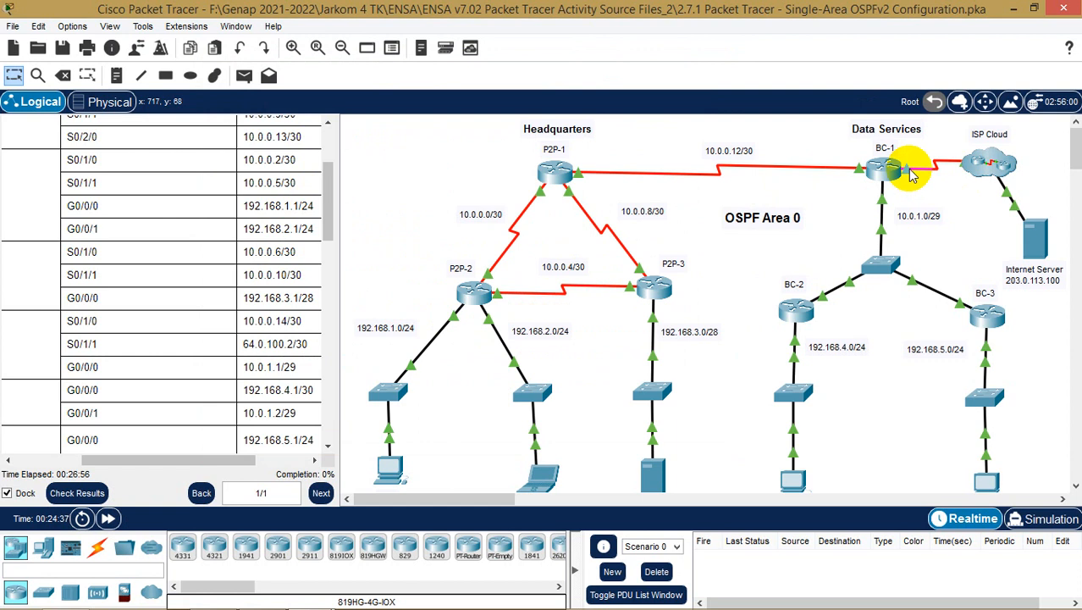
mouse_move(914, 175)
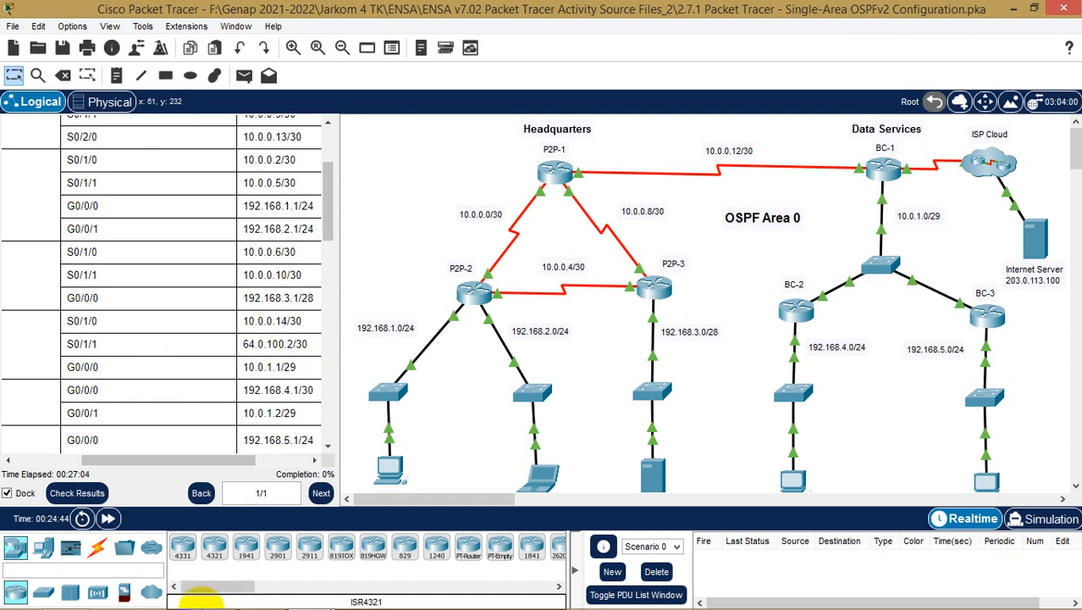
mouse_move(201, 606)
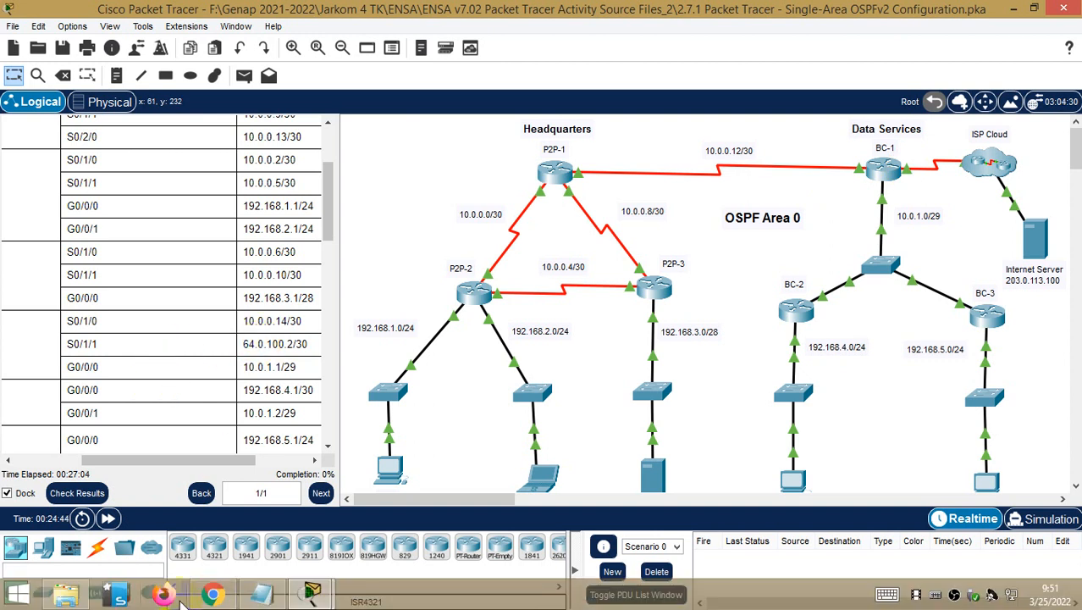
click(265, 596)
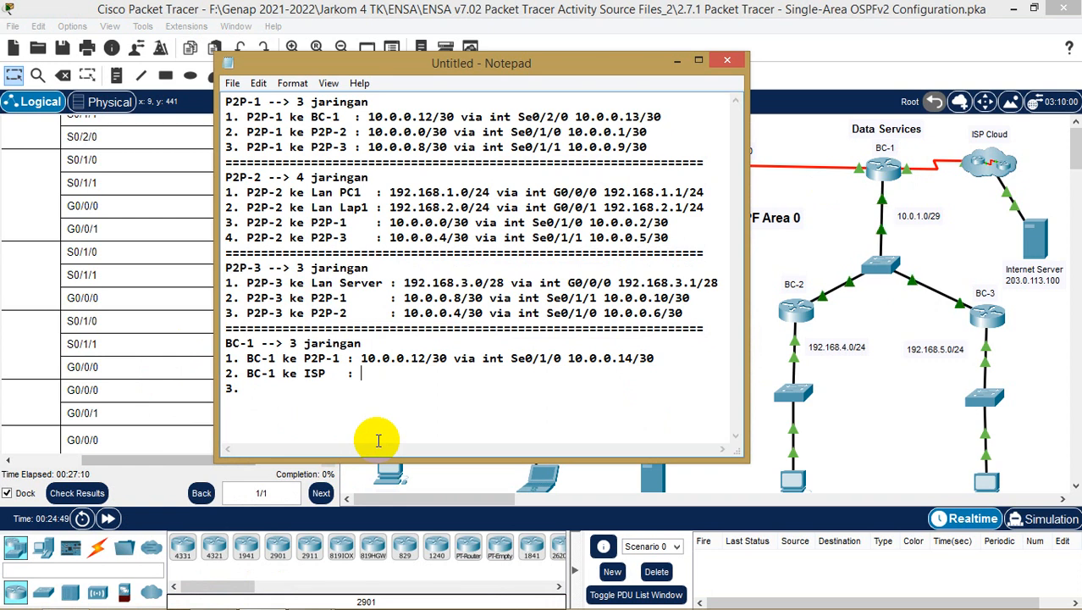
text(via)
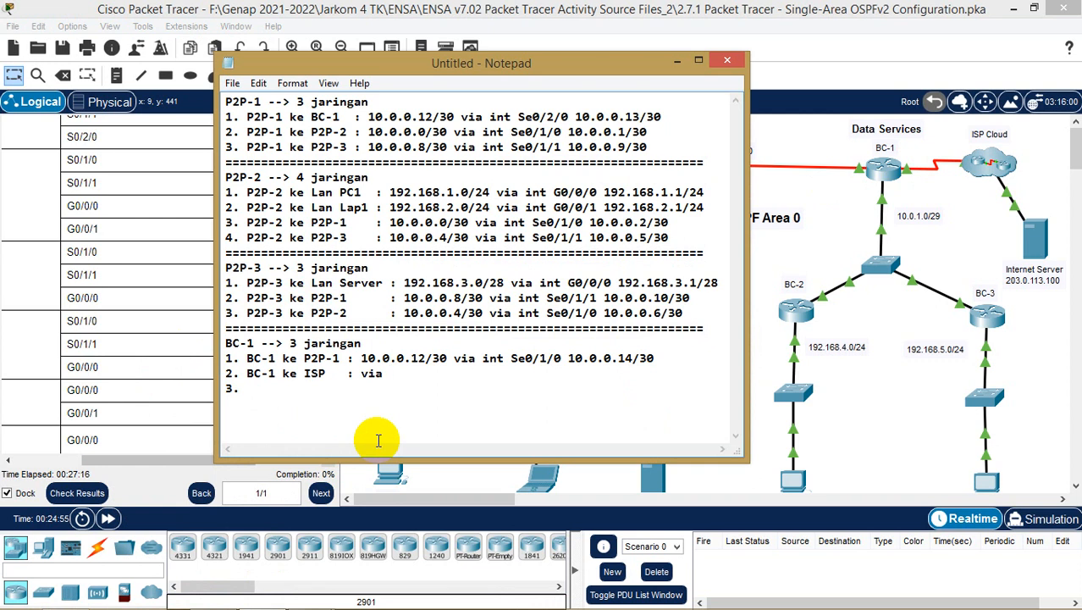
text(int Se0/1/1)
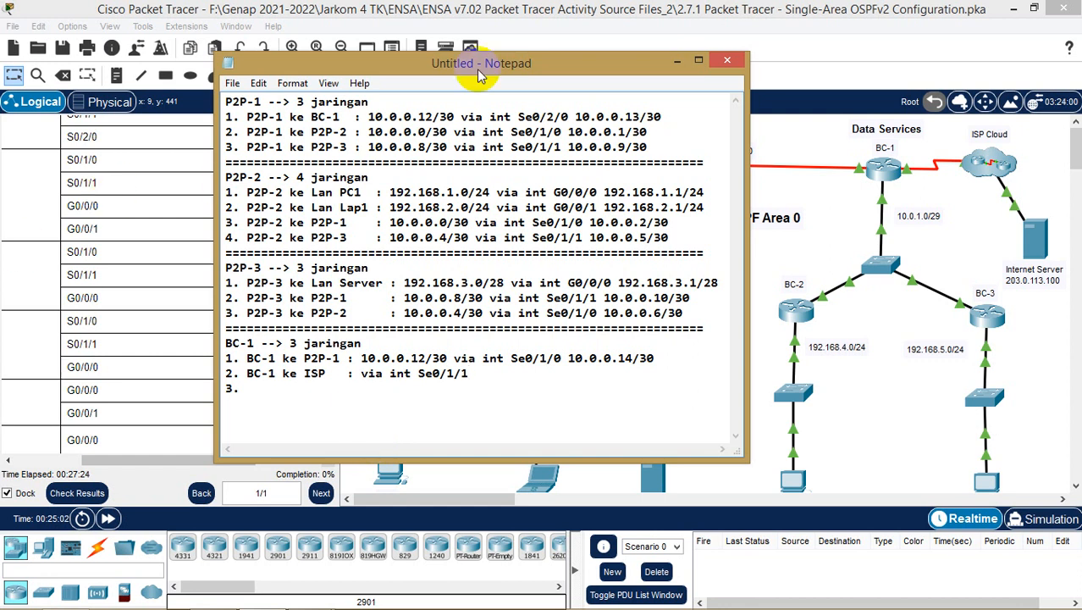
drag(493, 65, 692, 76)
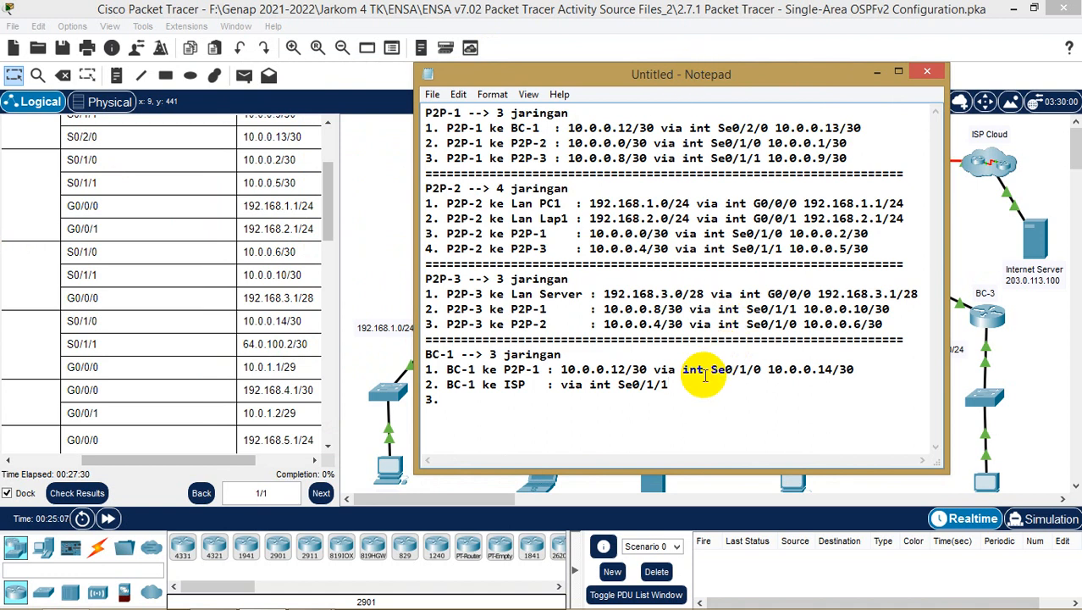
text(64.)
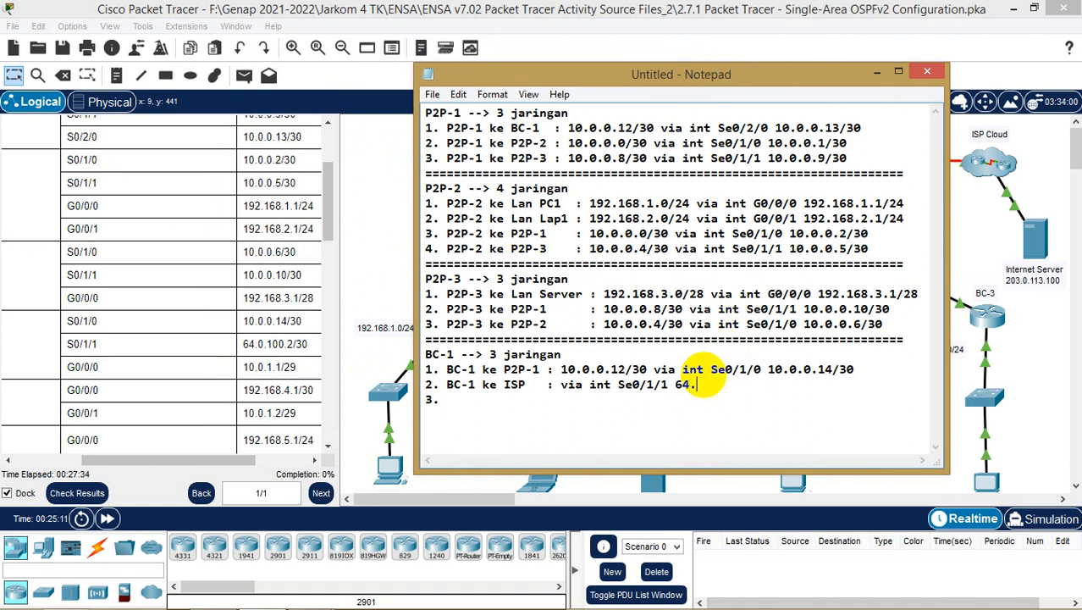
text(0.)
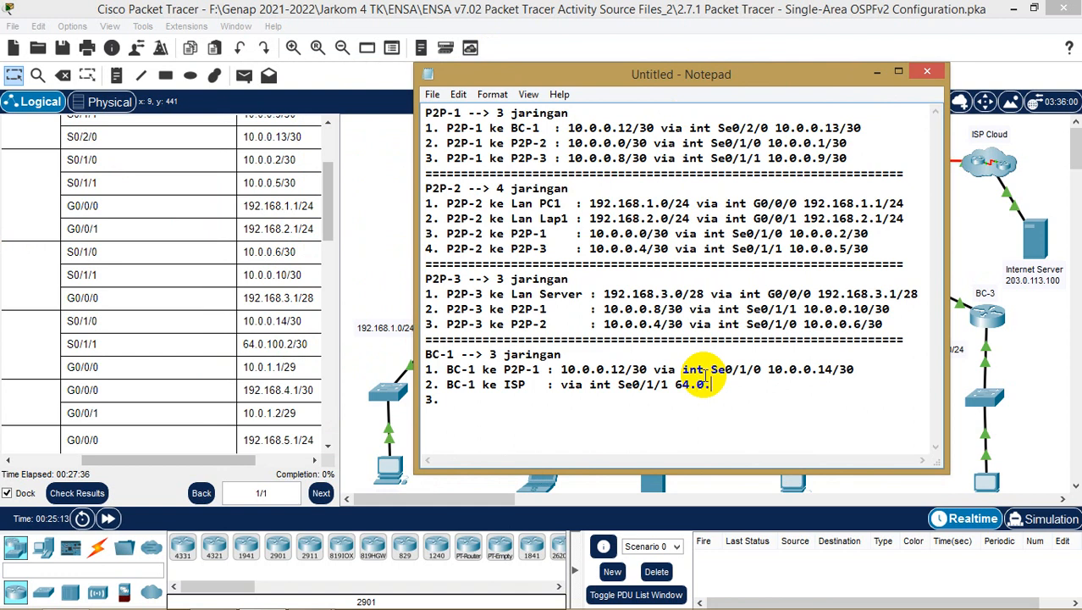
text(100.2/30)
- Look up the network inside the ISP Cloud and insert "64.0.100.0/30" before "via" in the "BC-1 ke ISP" entry
double_click(989, 162)
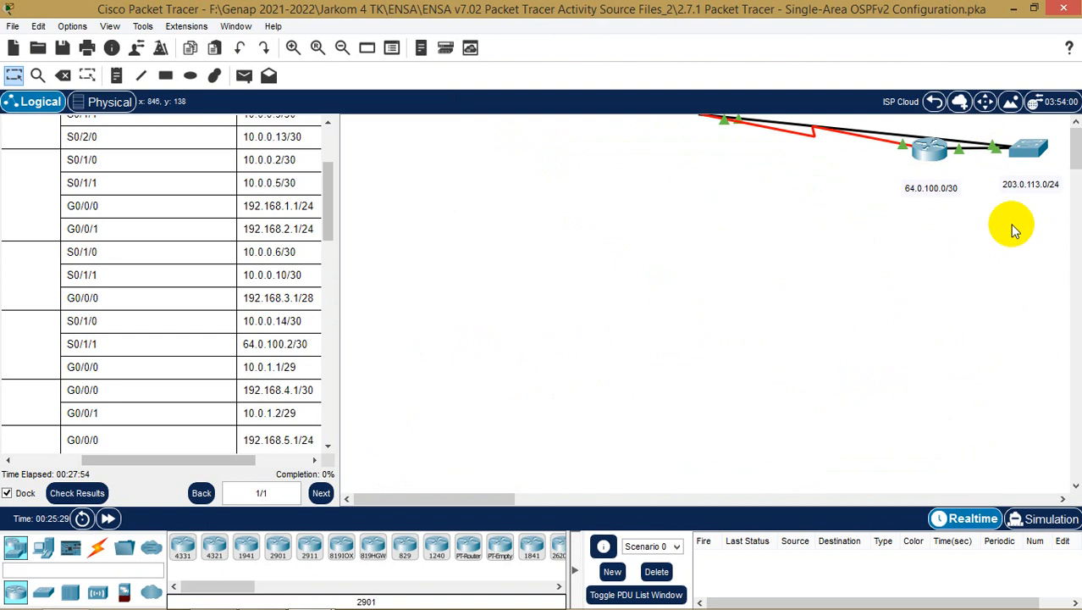
click(933, 101)
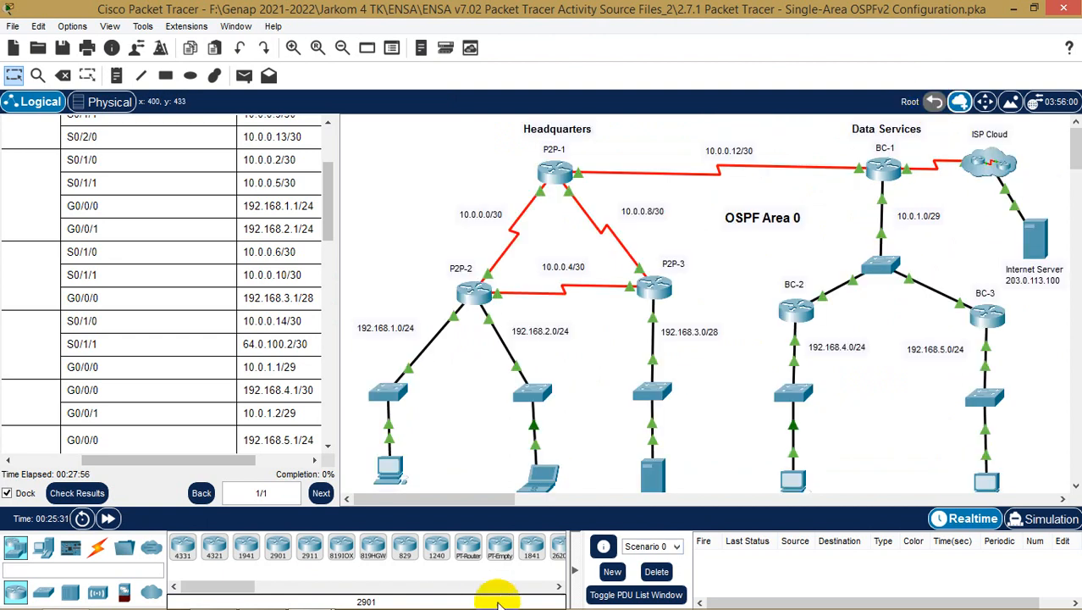
click(269, 596)
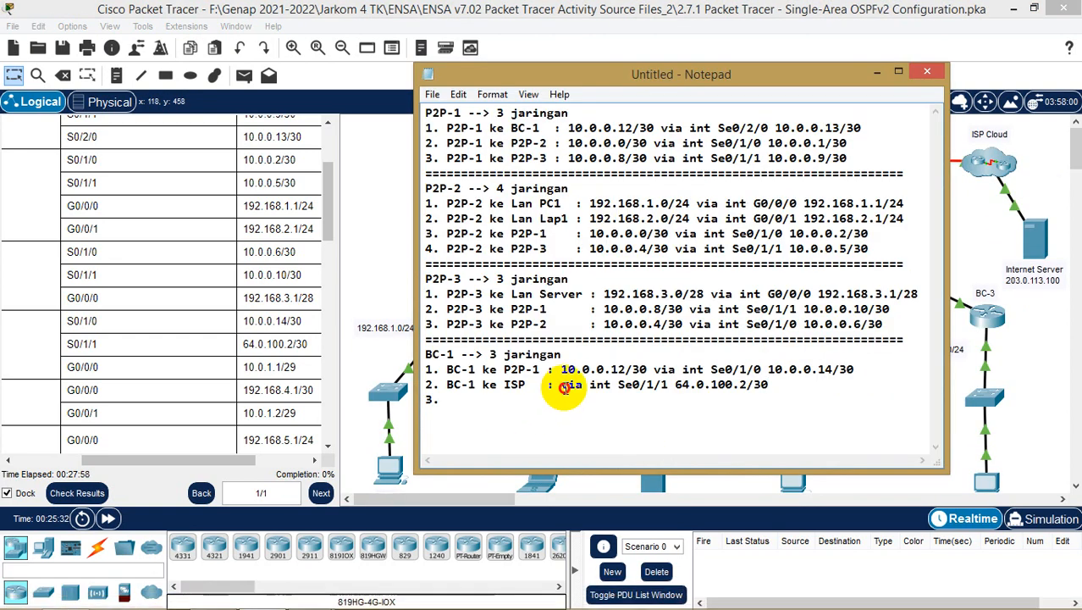
text(64.)
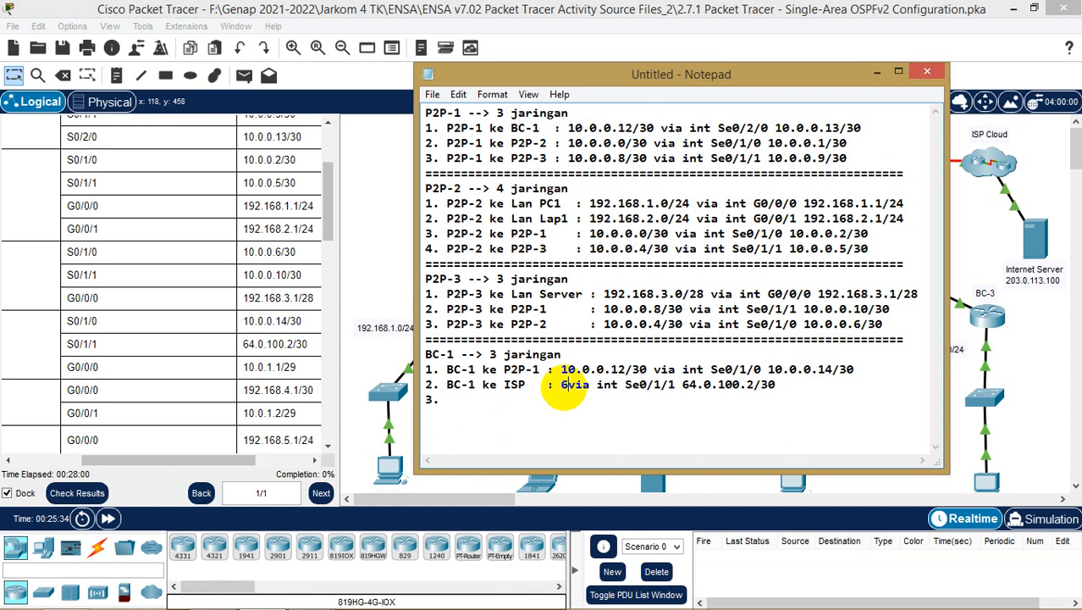
text(0.)
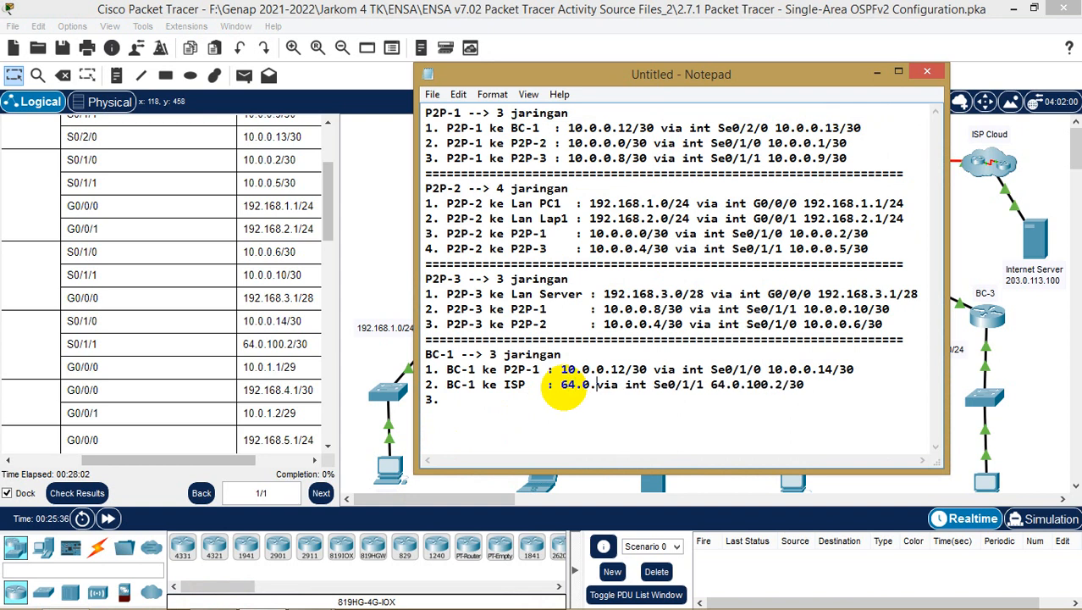
text(100.)
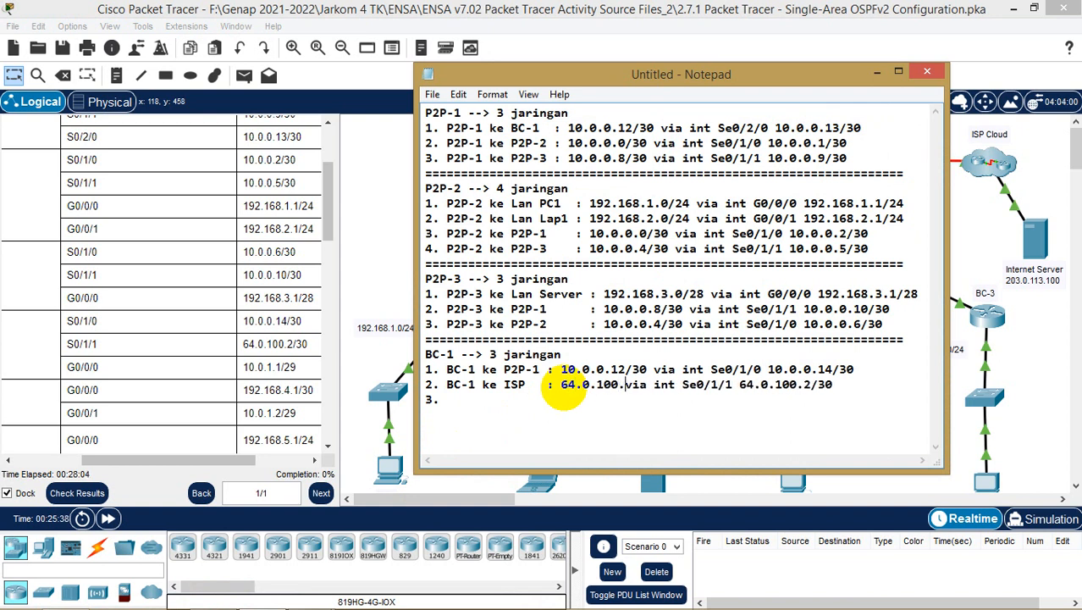
text(0/)
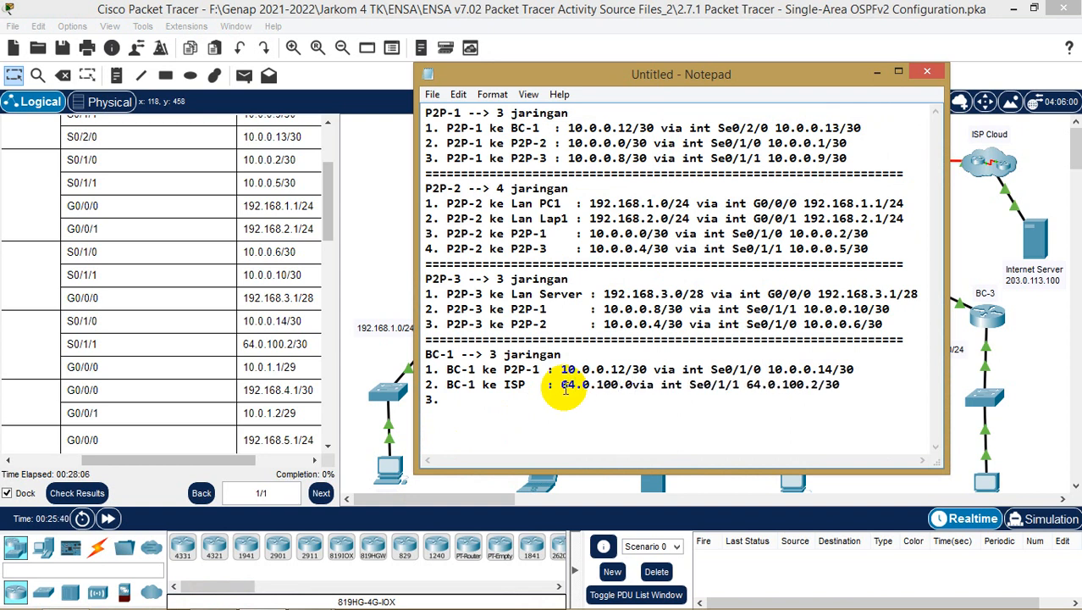
text(30)
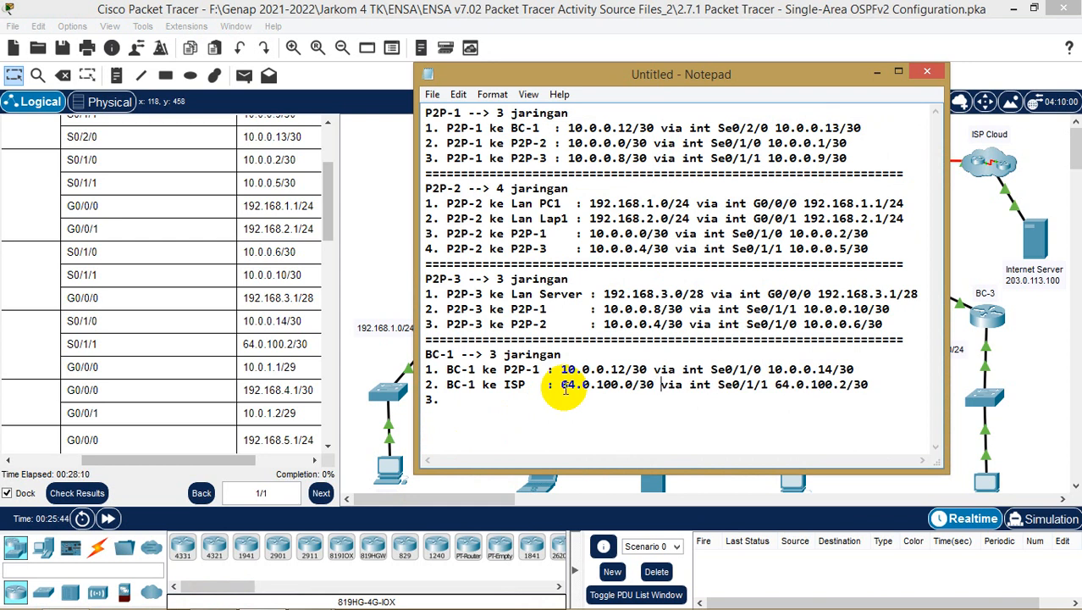
- Write the third BC-1 entry as "BC-1 ke local : 10.0.1.0/29 via", taking the network from the topology
click(472, 398)
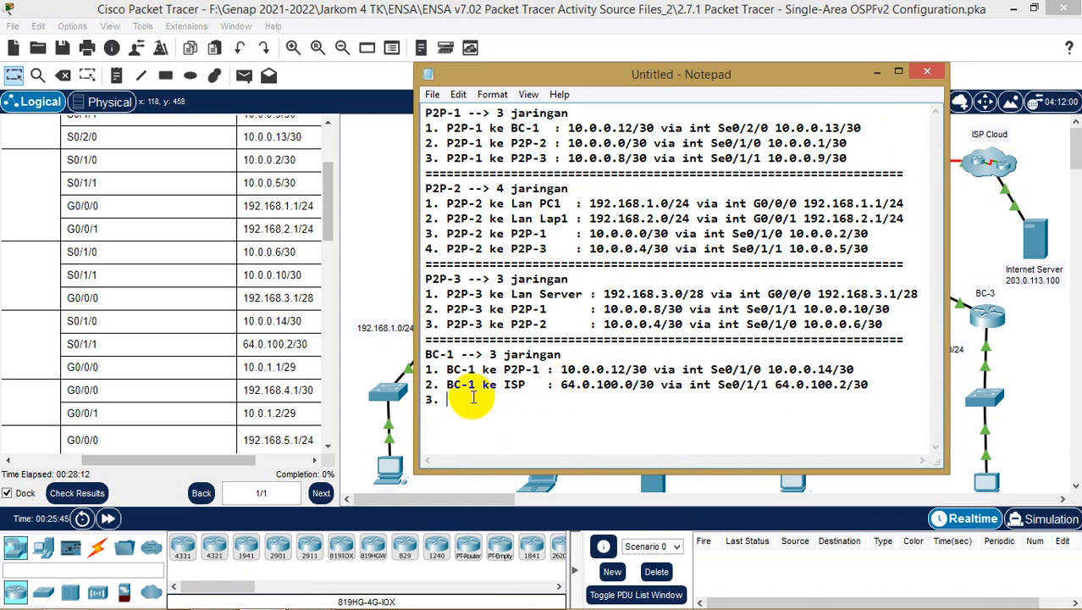
text(BC-1 ke)
drag(799, 74, 536, 91)
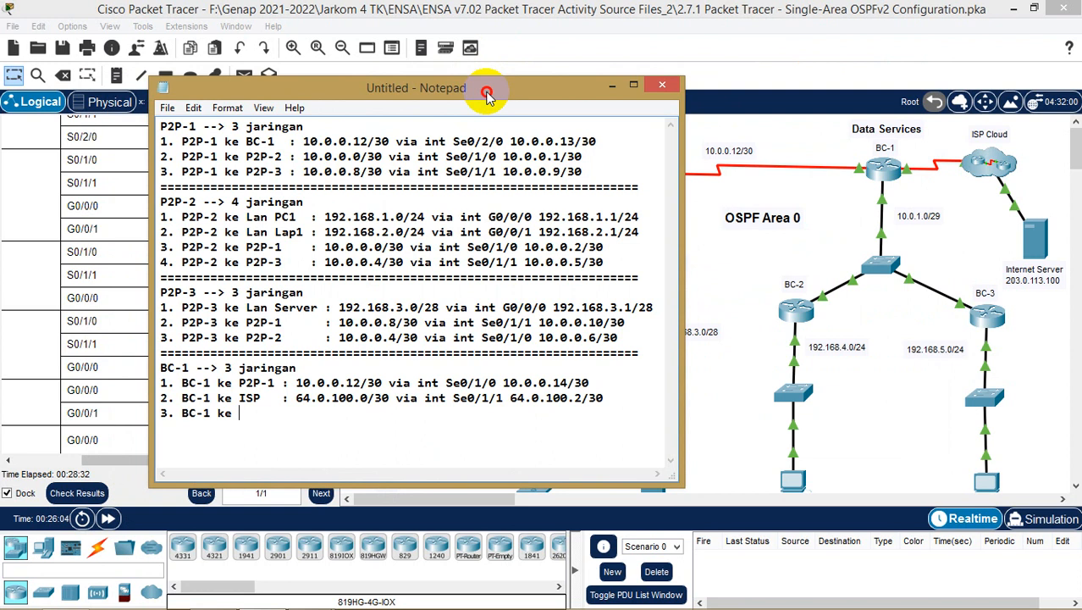
drag(483, 91, 512, 114)
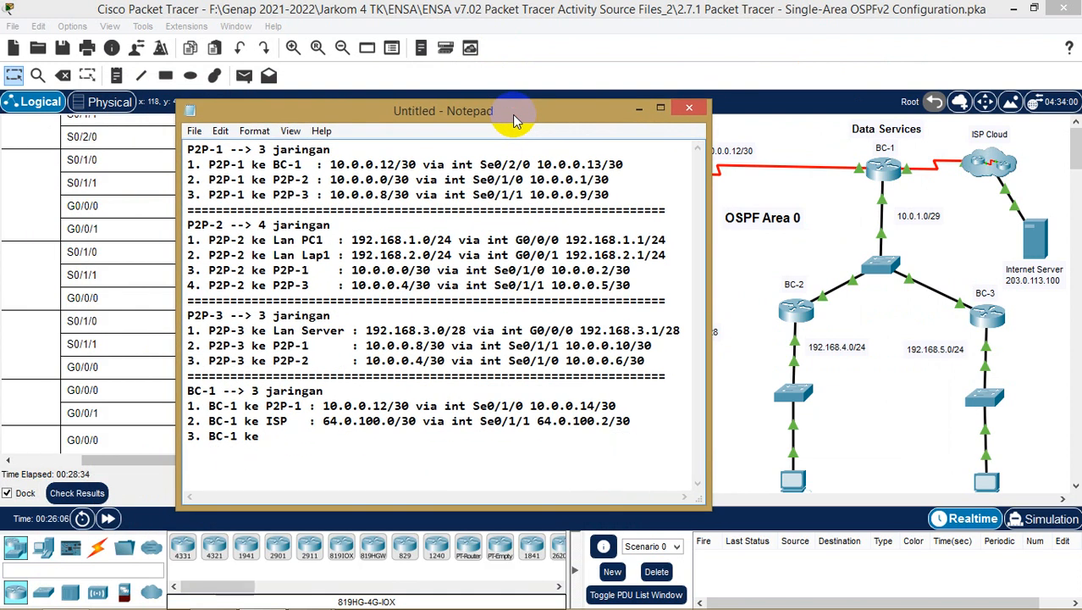
text(local : )
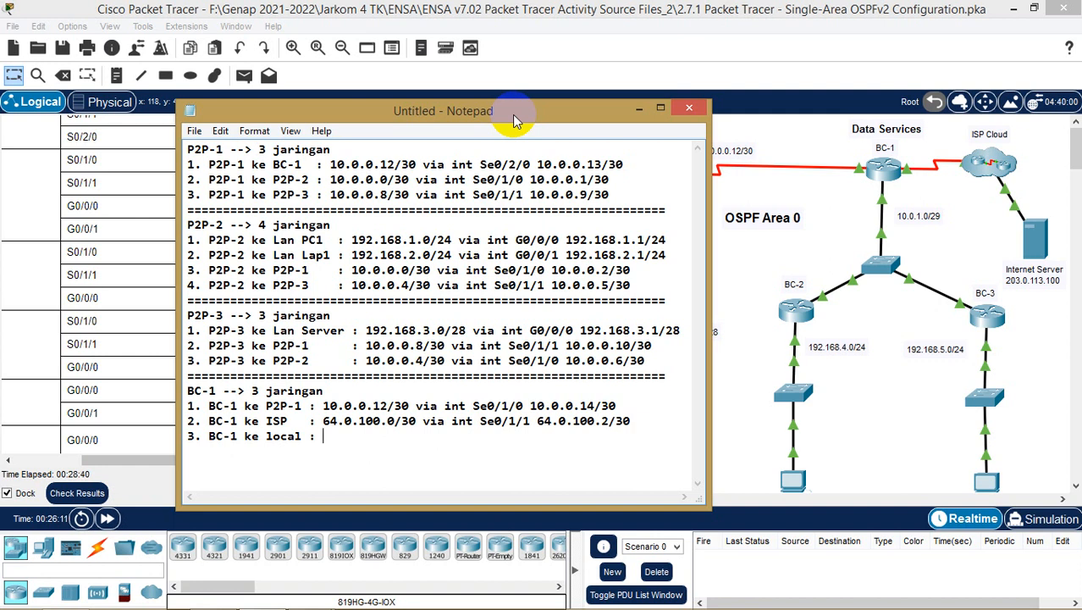
text(10.0)
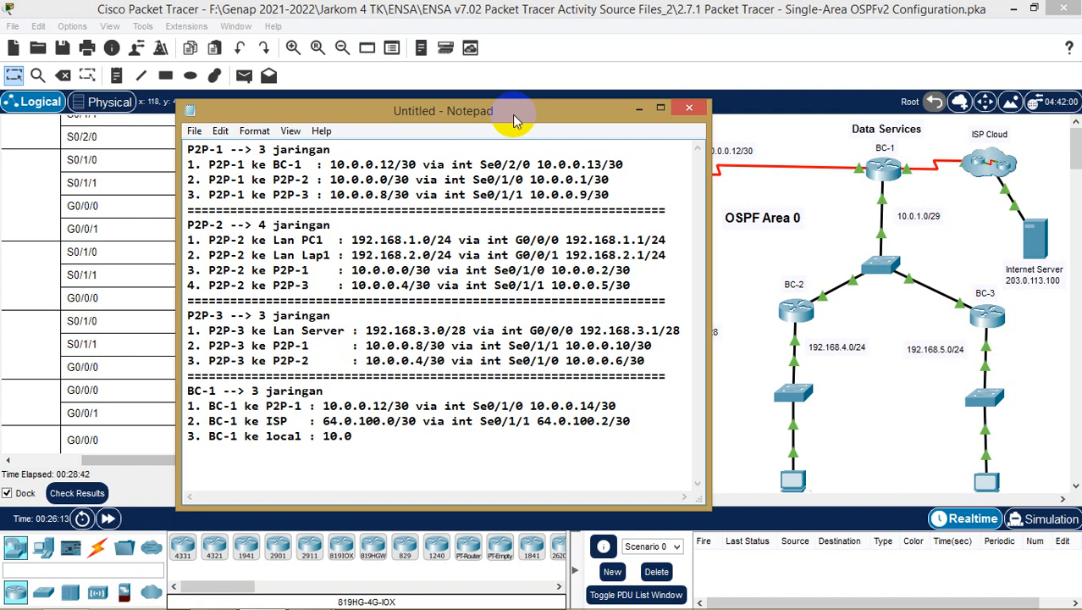
text(.1.0/29 via)
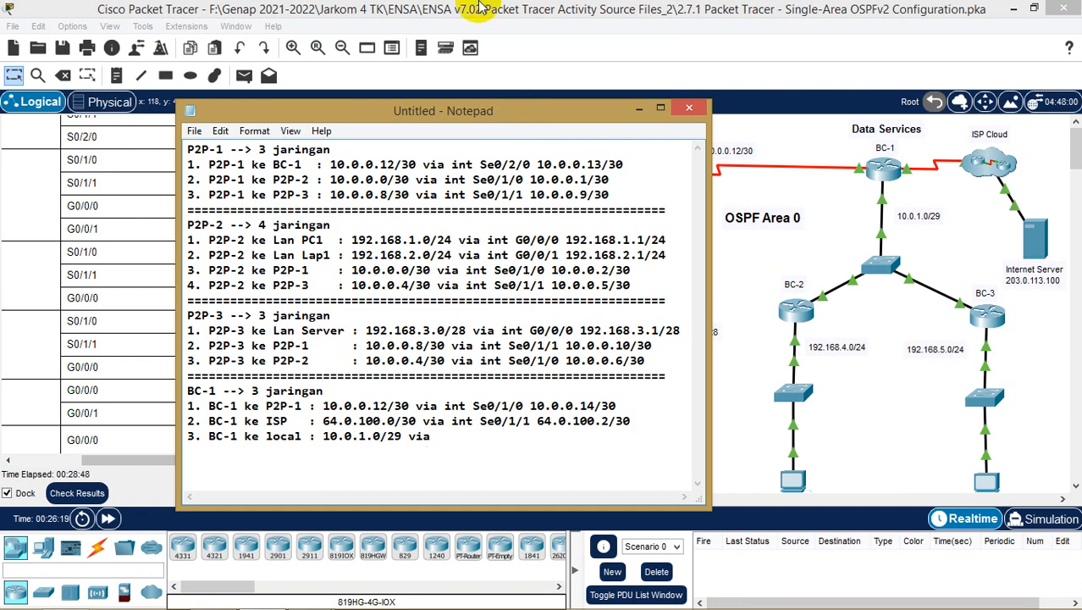
- Add the interface "int G0/0/0" from the addressing table after "via" in the "BC-1 ke local" entry
drag(527, 110, 709, 94)
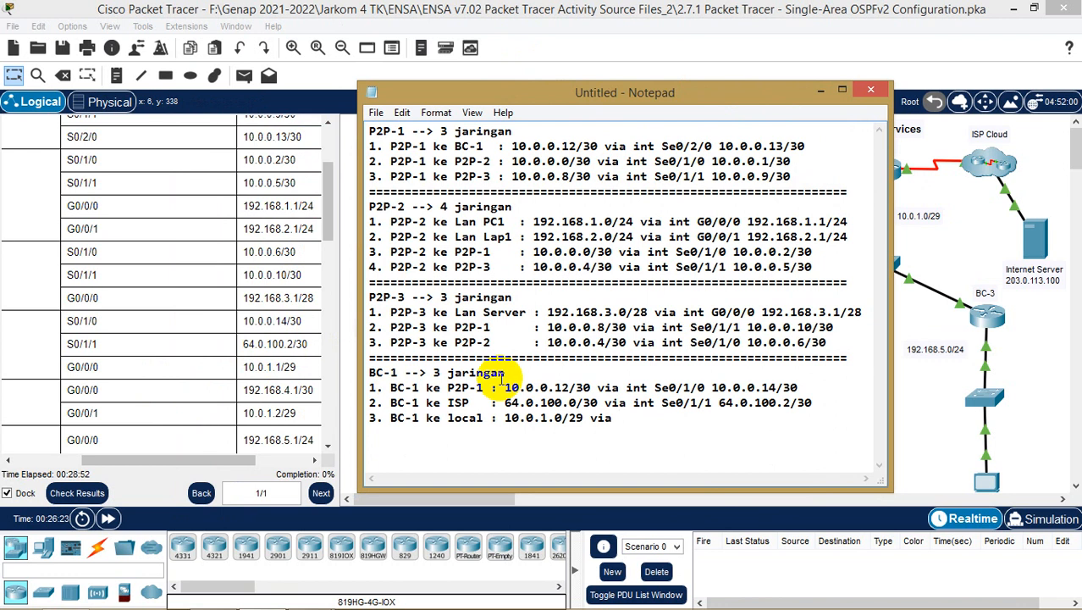
text(G0/0/0)
key(Left)
key(Left)
key(Left)
key(Left)
key(Left)
key(Left)
text(int G0/0/0)
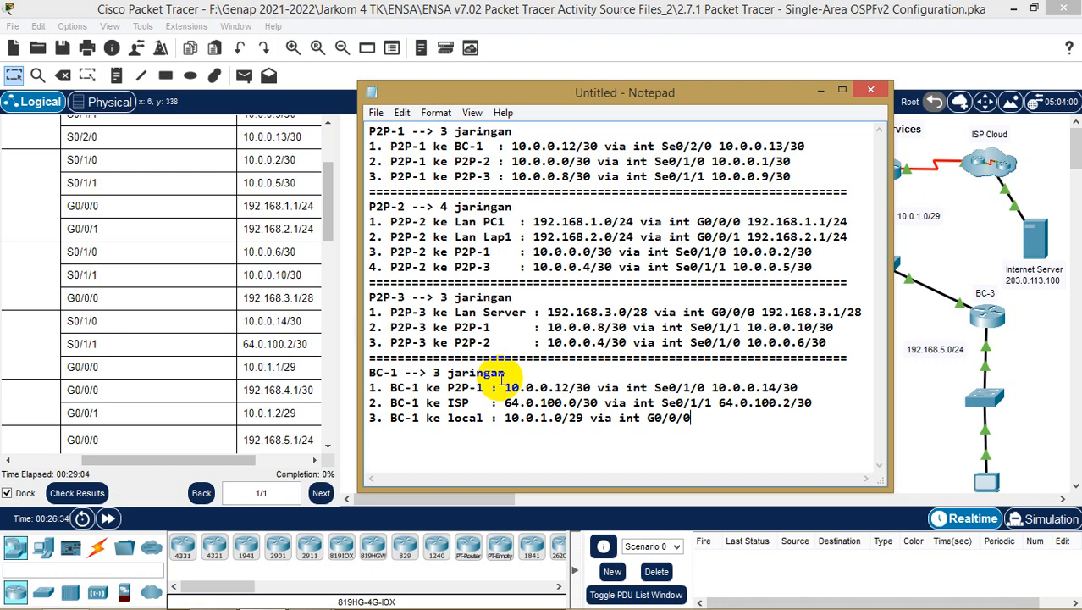
- Append the address "10.0.1.2/29" to the "BC-1 ke local" entry and close the BC-1 section with a separator line of equals signs
text( 10.0.1.2/29)
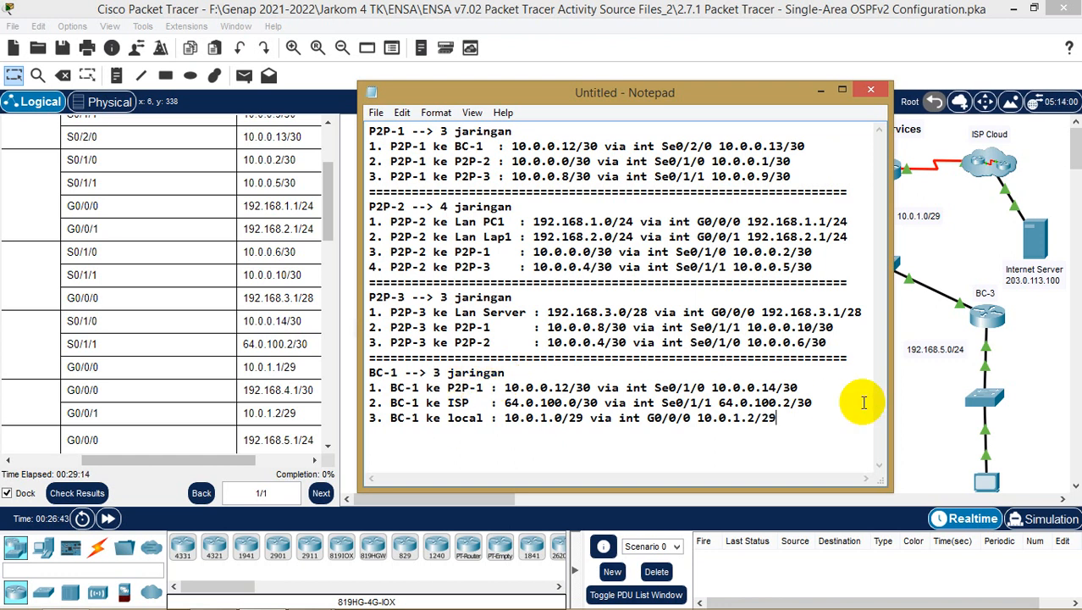
key(Return)
text(==============================================================)
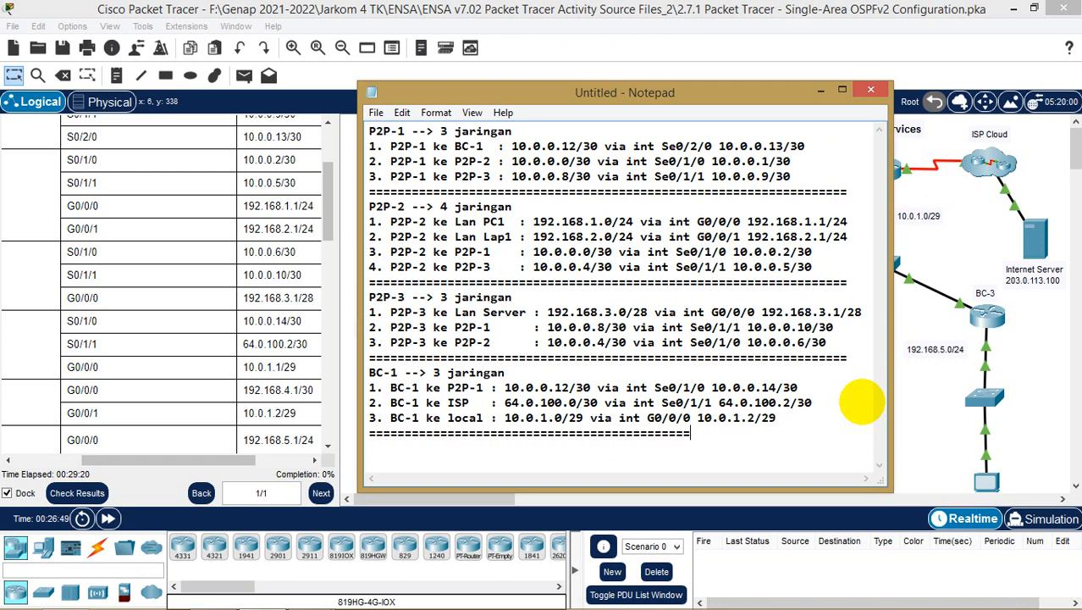
text(=====)
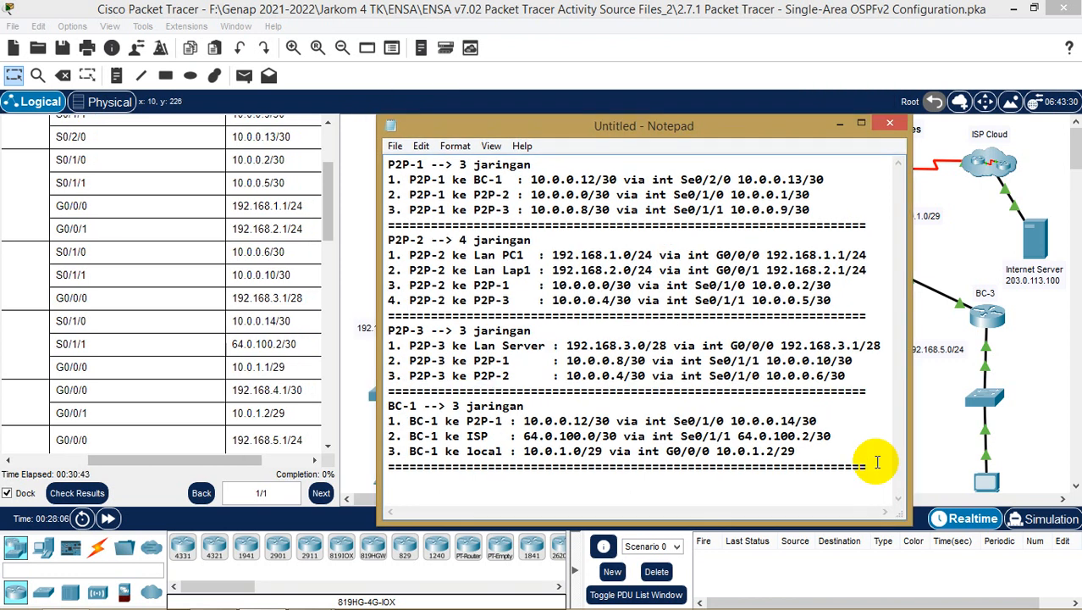
- Write the section heading "BC-2 --> 2 jaringan" below the separator, counting BC-2's networks in the topology
key(Return)
text(BC)
text(-2)
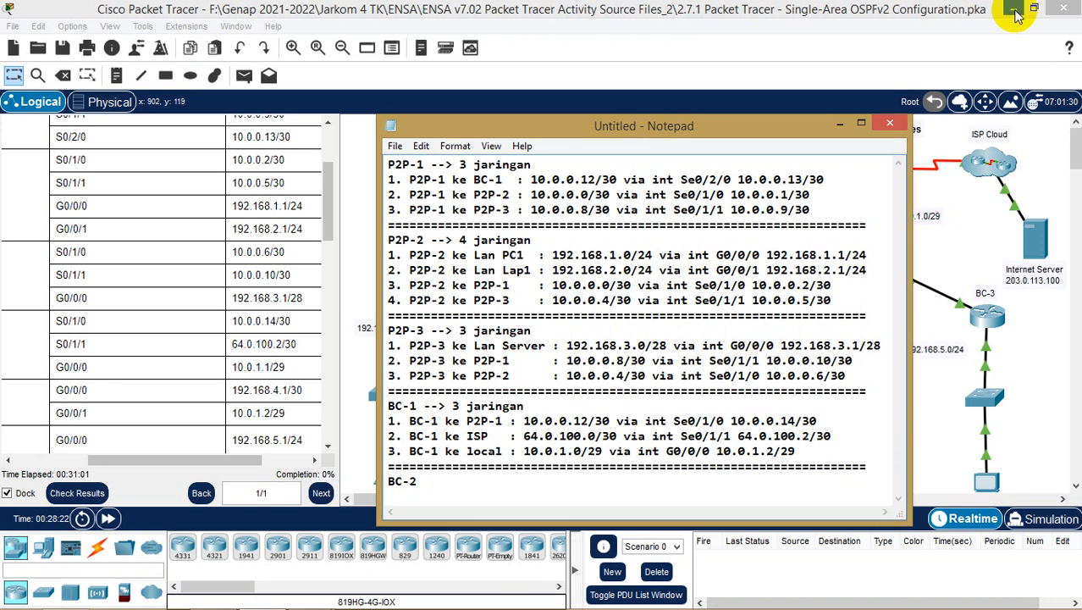
drag(784, 125, 524, 110)
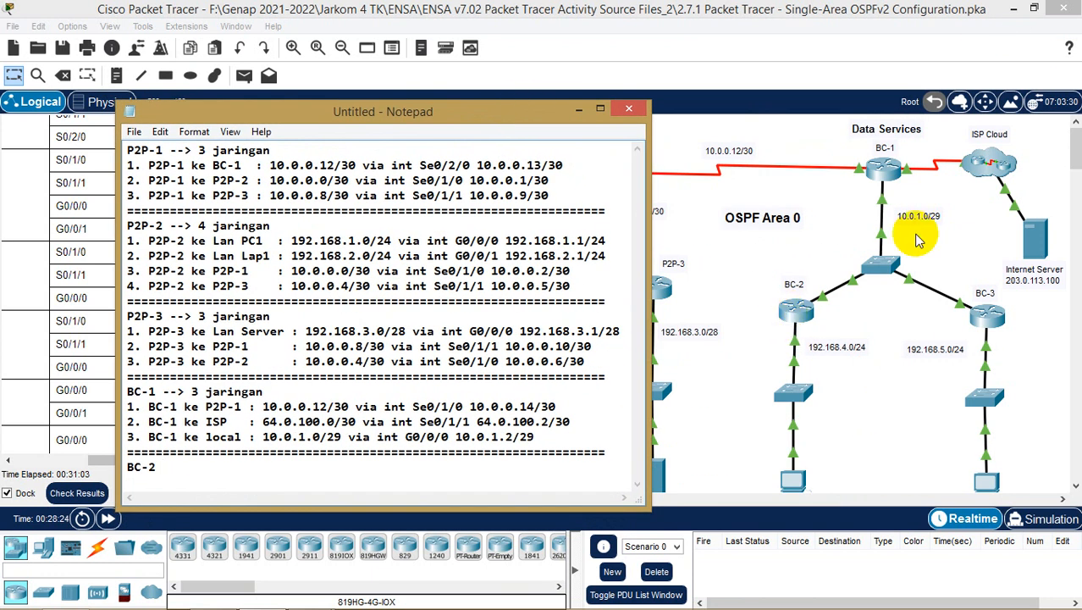
click(857, 455)
scroll(858, 453, down, 2)
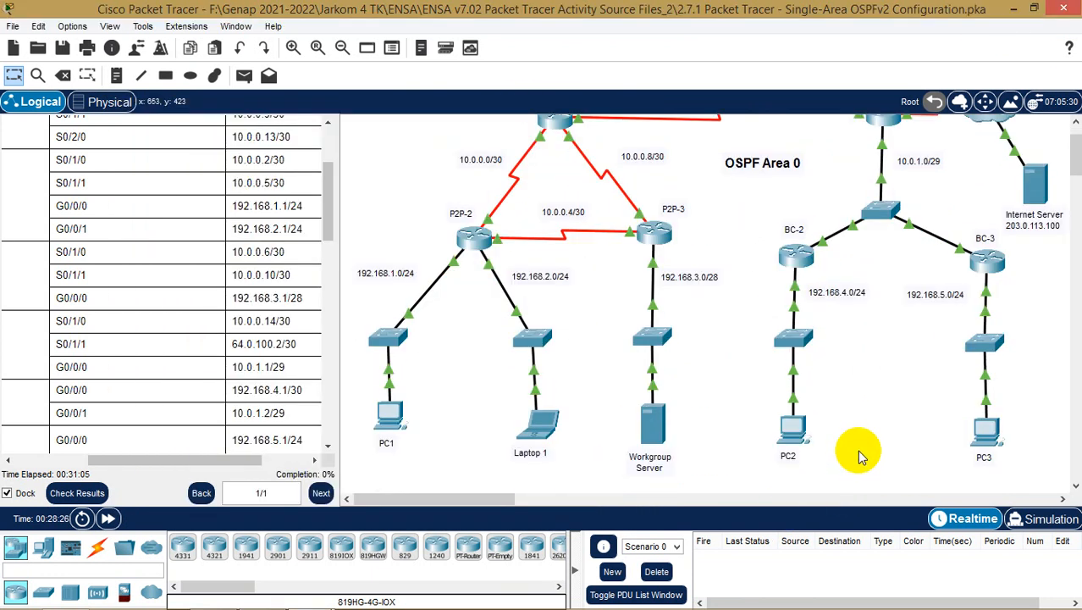
click(284, 598)
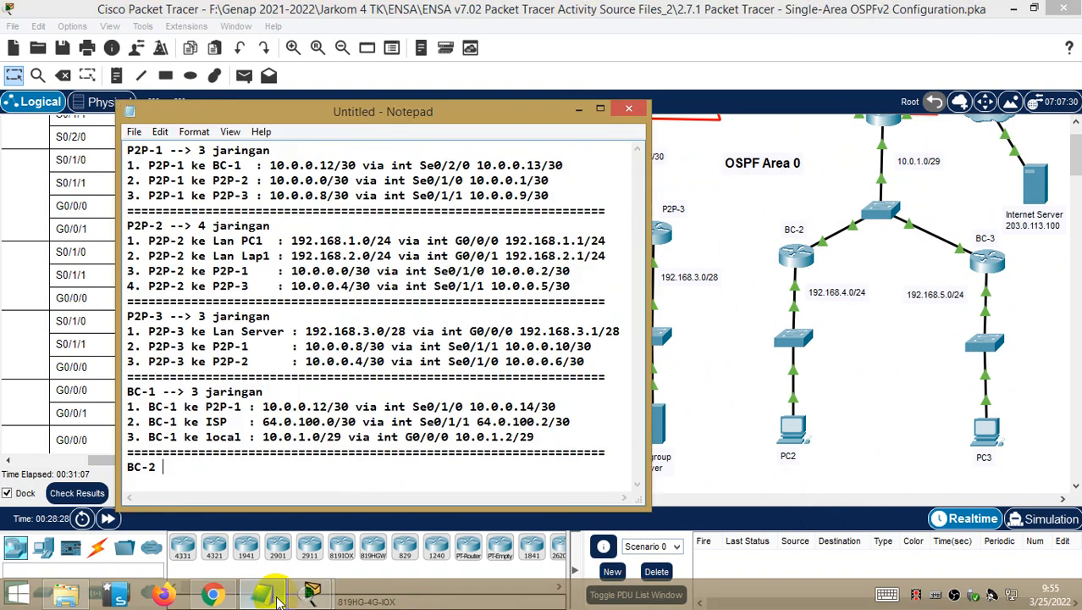
text(--)
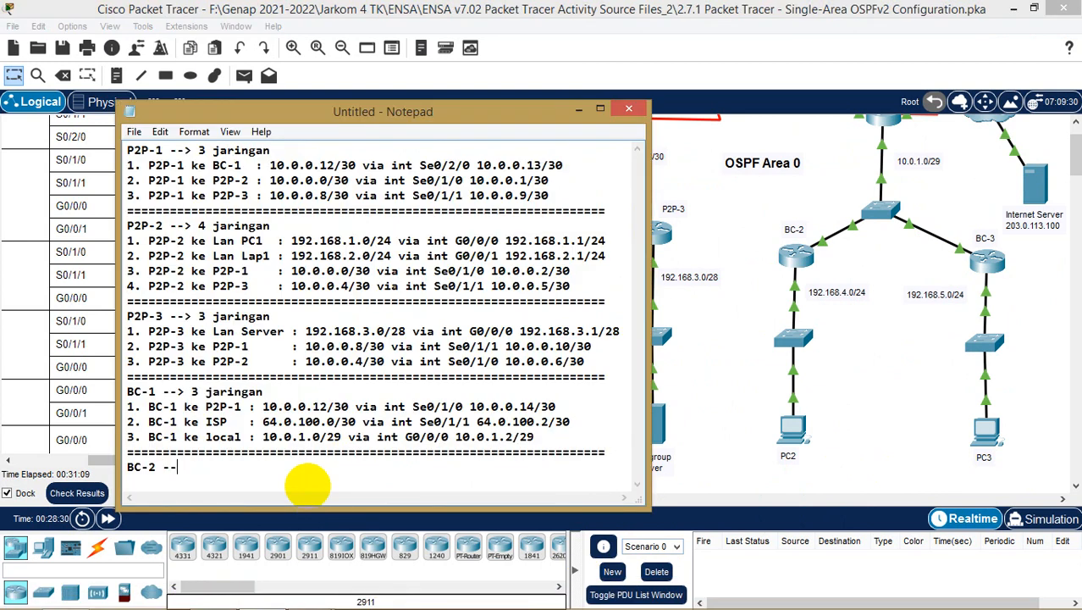
text(> 2 jaringan)
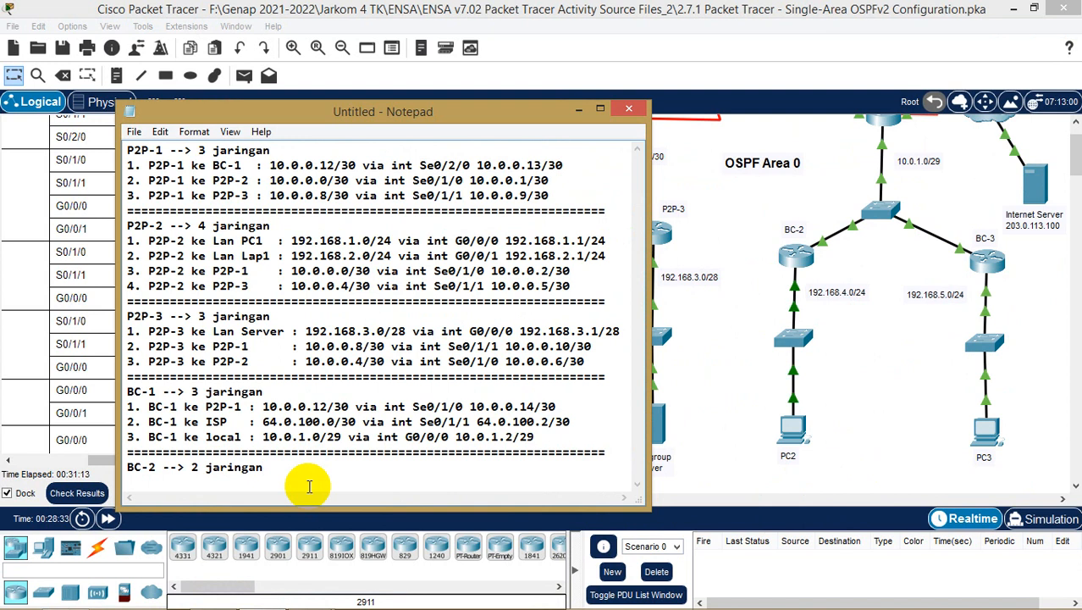
- Add the empty numbered lines "1." and "2." under the BC-2 heading
key(Return)
text(1.)
key(Return)
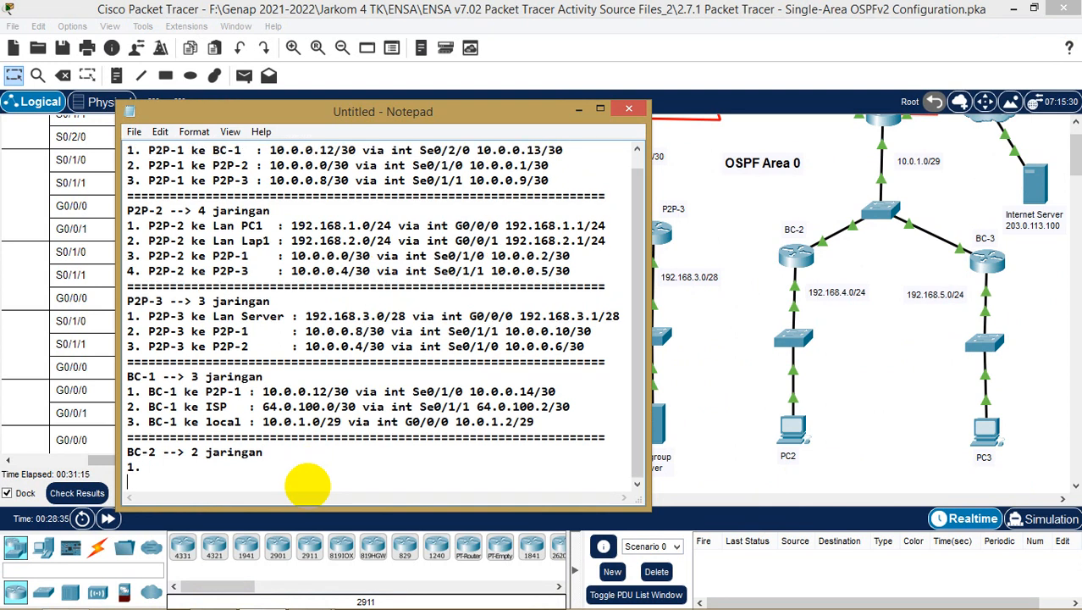
text(2.)
- Fill the first BC-2 line with "BC-2 ke Lan PC2 : 192.168.4.0/24 via int", taking the network from the topology
text( BC)
text(-2 ke B)
text(C-)
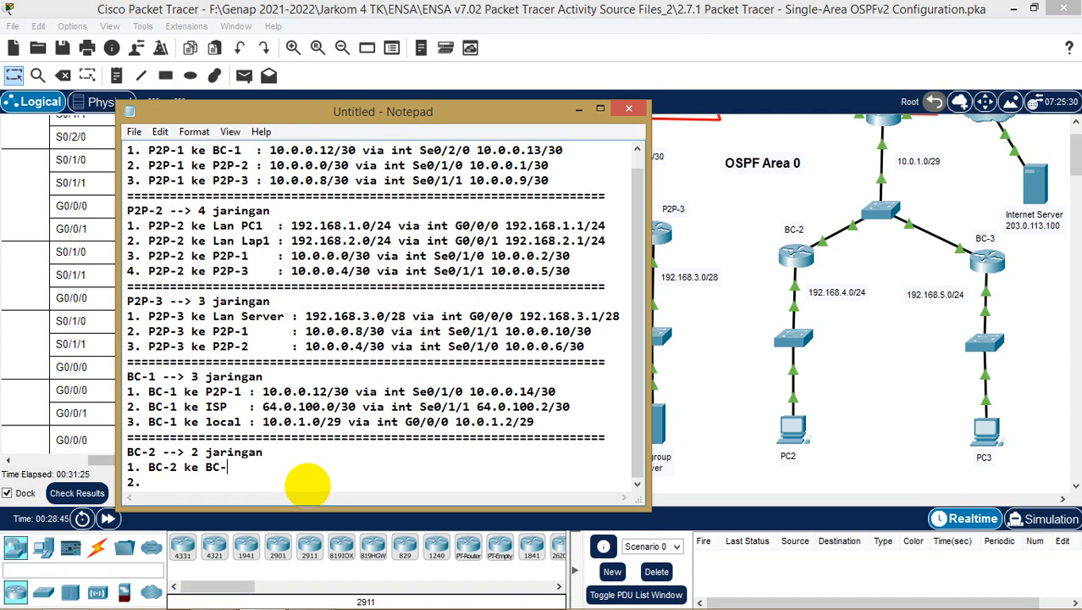
key(BackSpace)
key(BackSpace)
key(BackSpace)
text(Lan PC2 : 192.16)
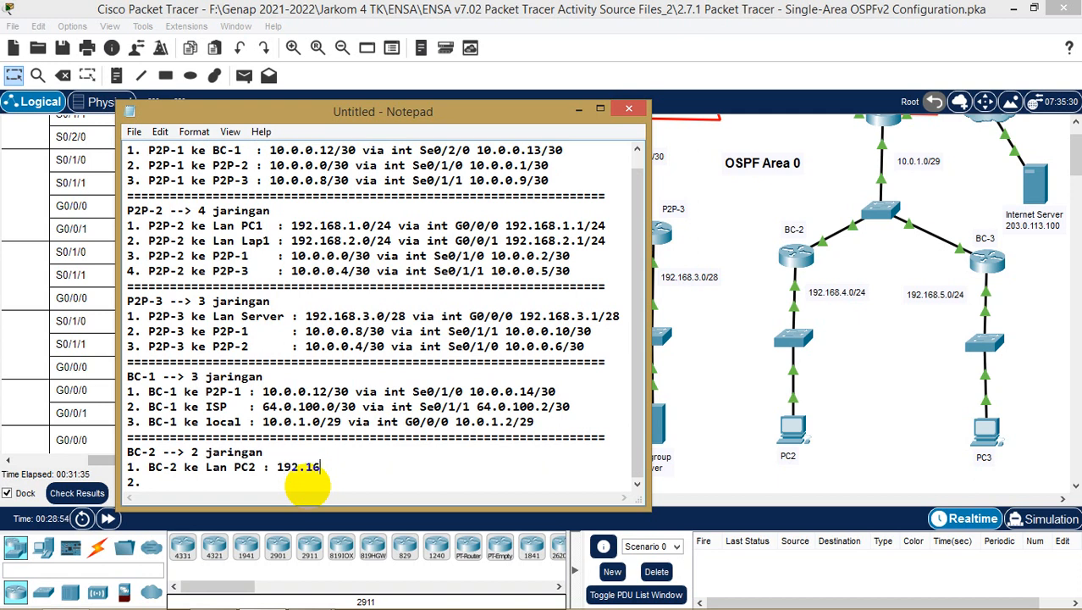
text(8.4.0/24)
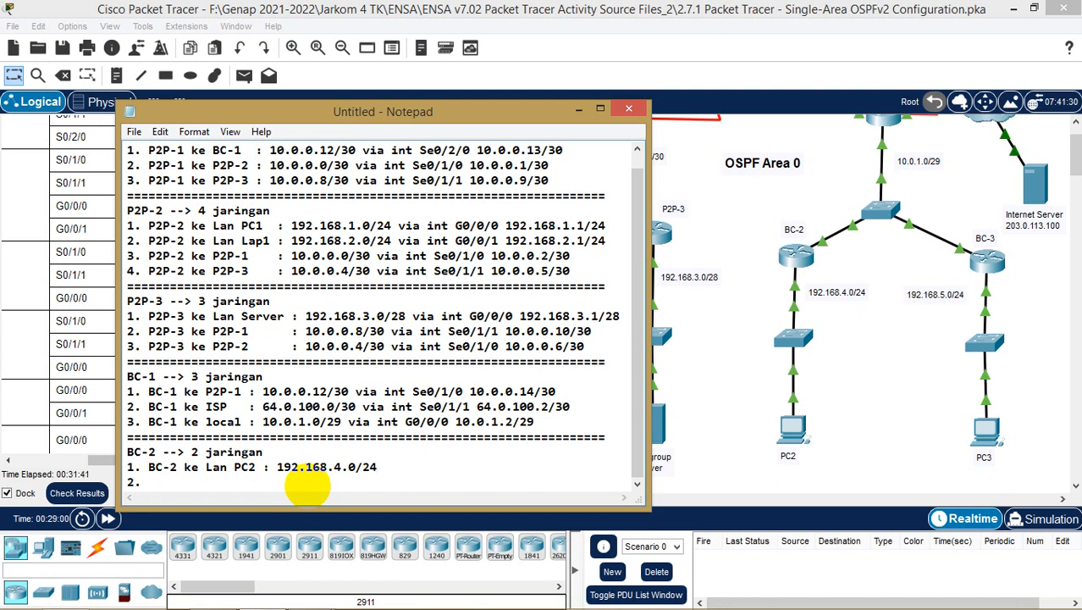
text( via int)
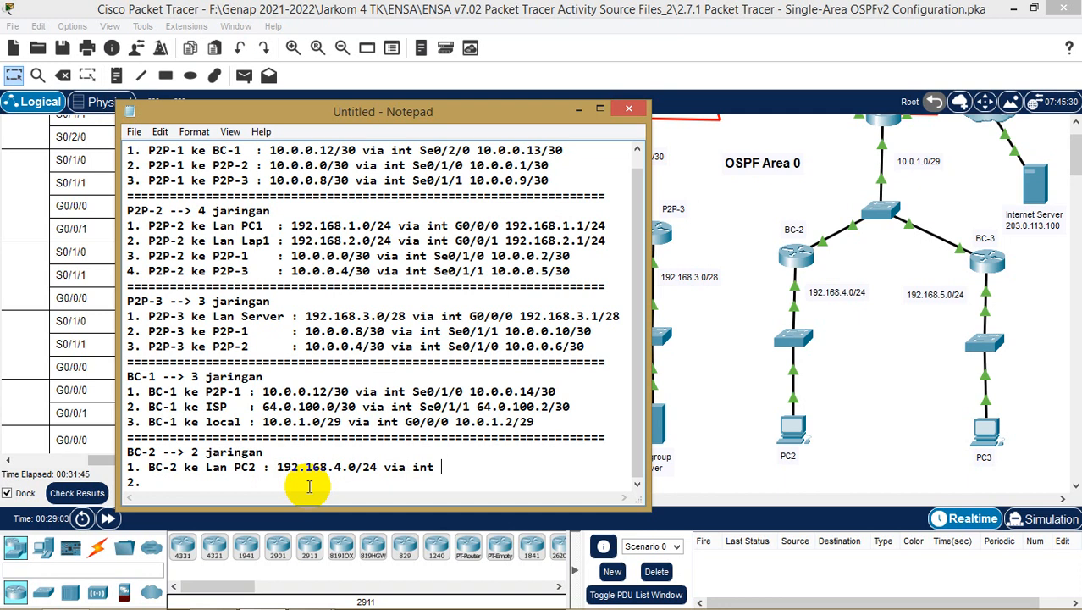
- Look up BC-2's LAN interface in the addressing table and add "G0/0/0 192.168.4.1/30" to the "BC-2 ke Lan PC2" entry
drag(516, 110, 767, 94)
click(241, 460)
drag(241, 460, 270, 457)
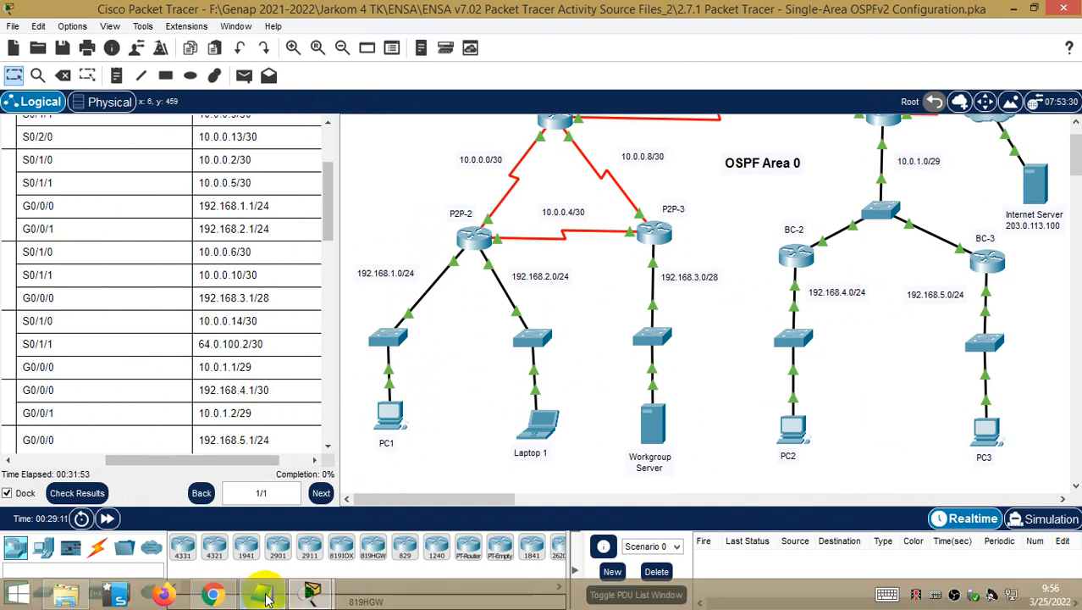
click(261, 592)
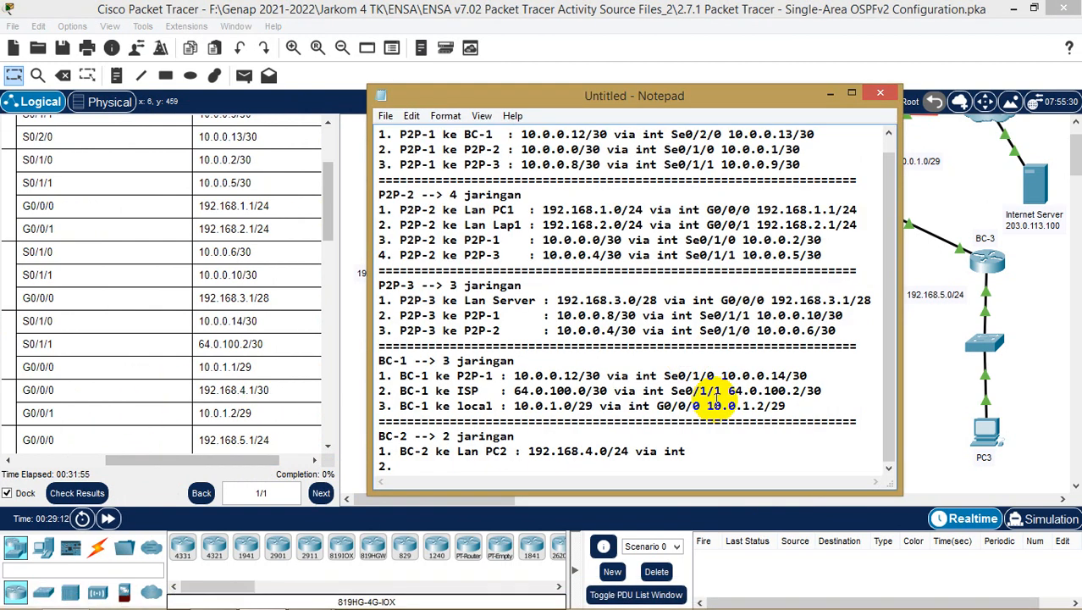
text(G0/0)
text(/0)
text( 192)
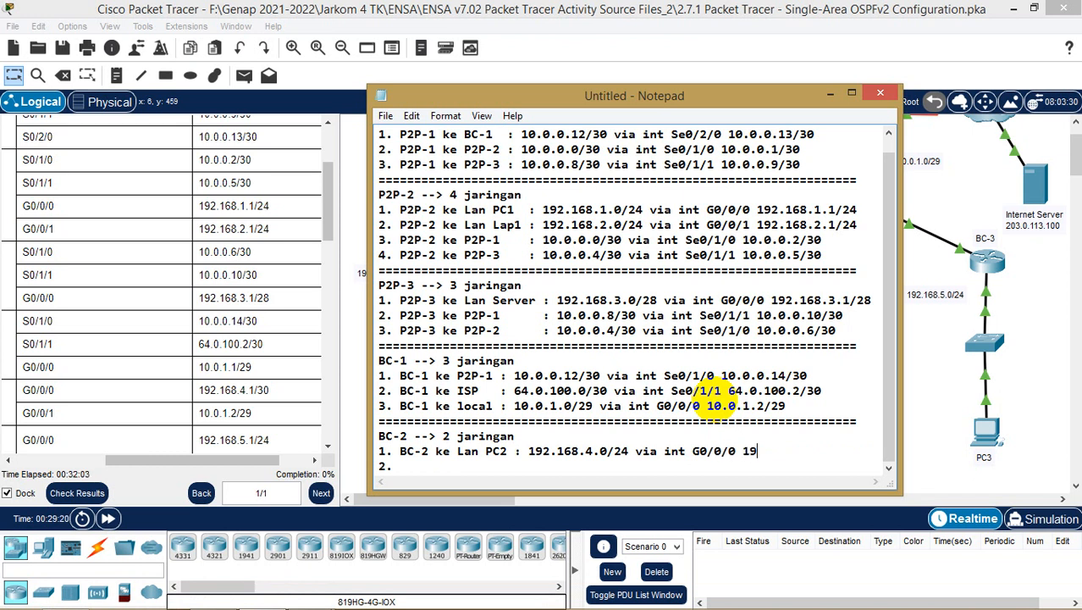
text(.168.4.1/)
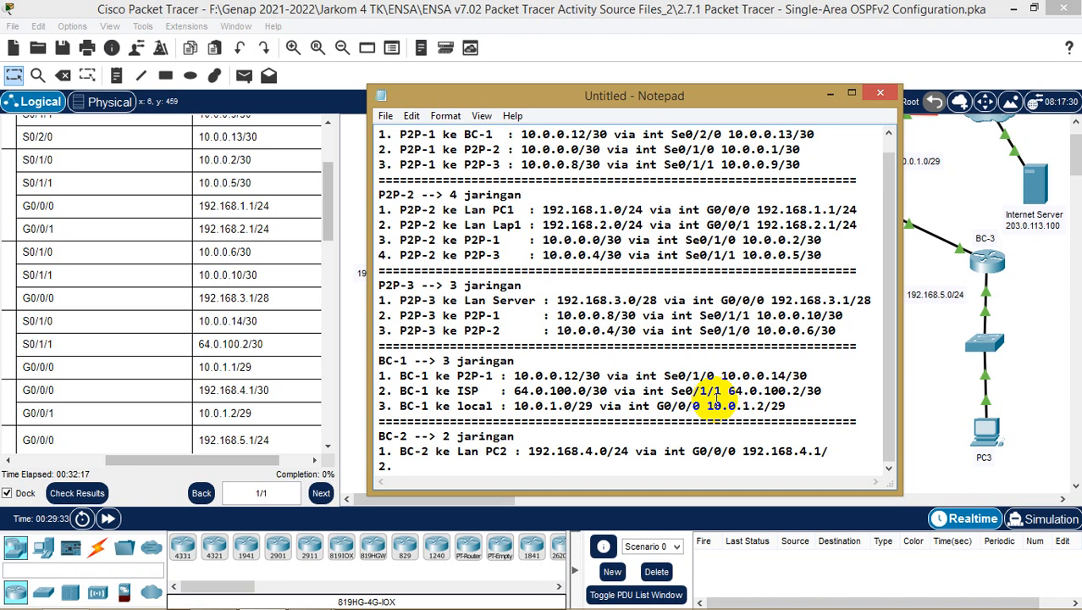
text(30)
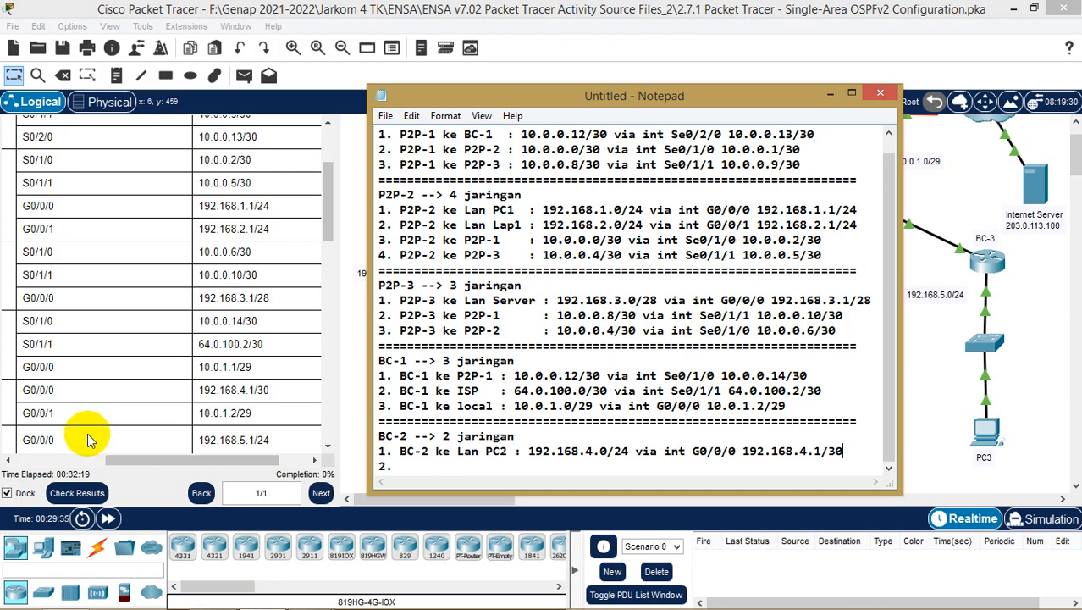
- Check BC-2's rows in the addressing table and begin the second BC-2 entry with "BC-2 ke BC-1 :"
mouse_move(177, 457)
mouse_down()
mouse_move(120, 458)
mouse_move(168, 458)
mouse_up()
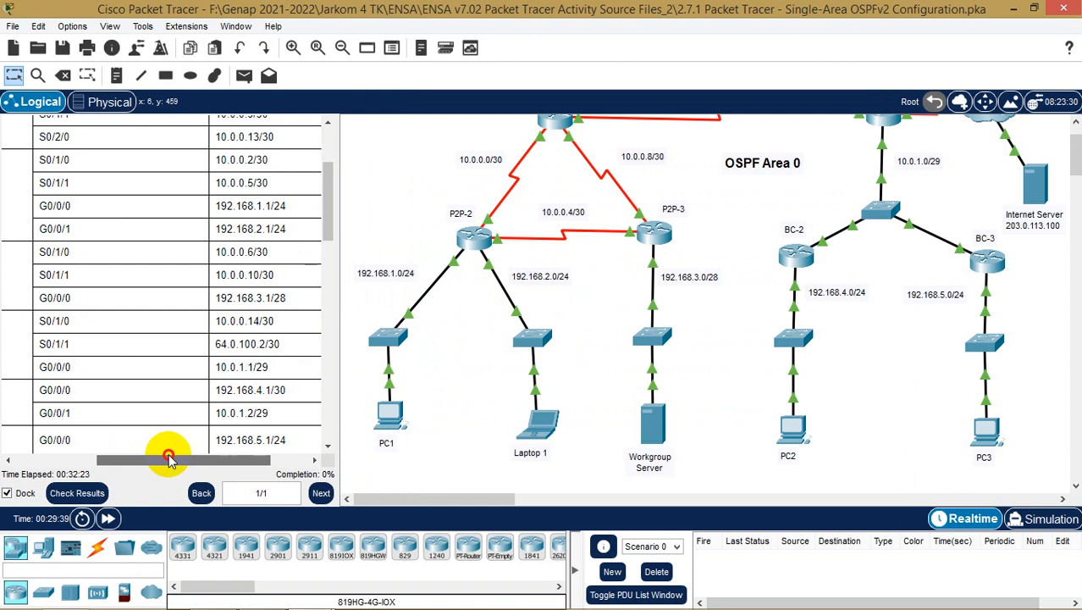
drag(168, 458, 66, 455)
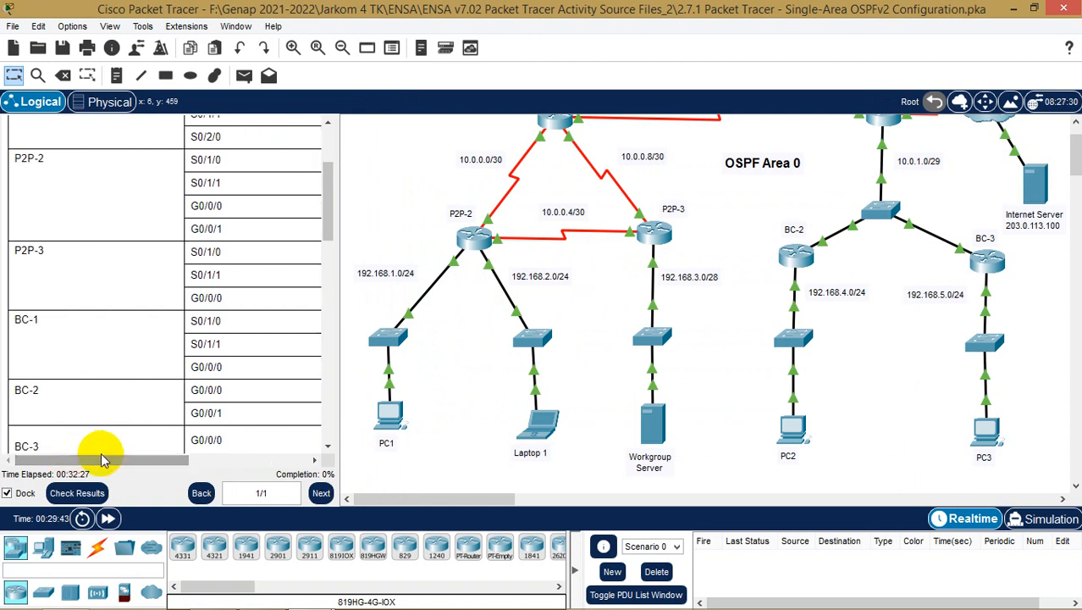
drag(150, 454, 240, 460)
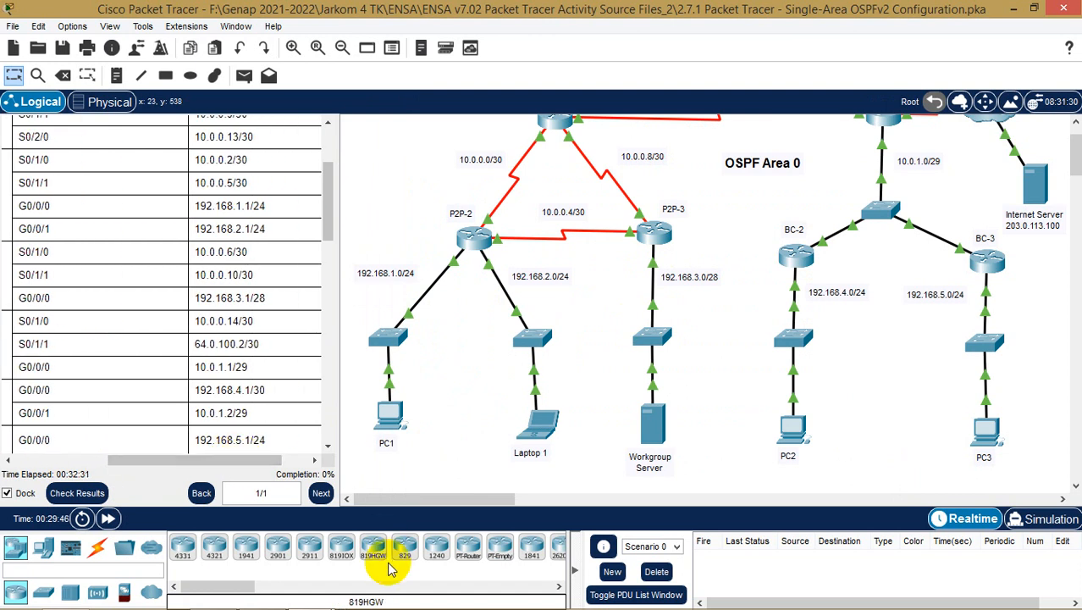
mouse_move(383, 593)
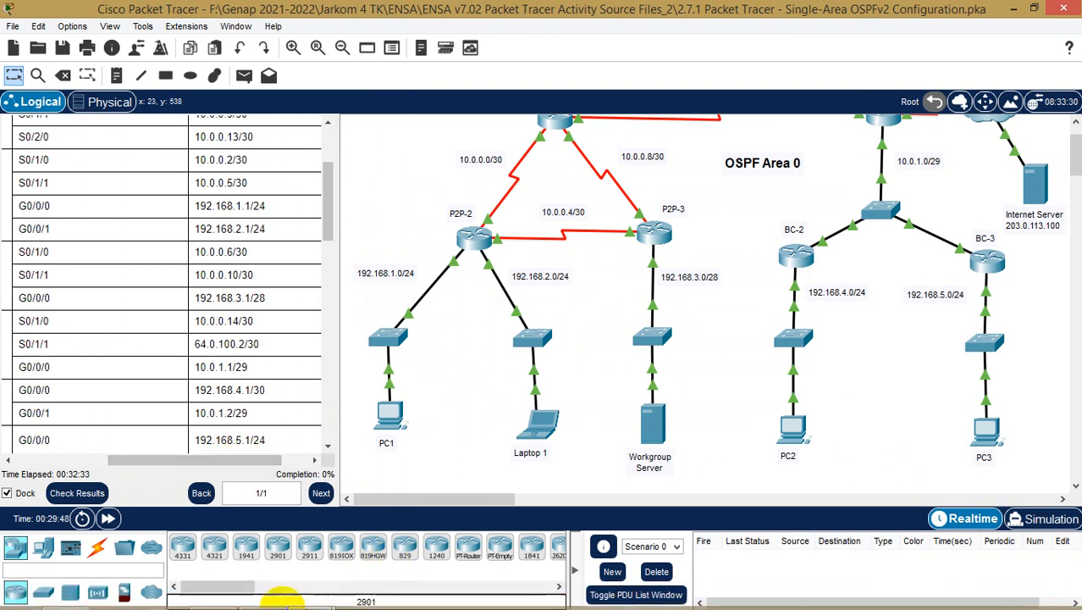
click(261, 593)
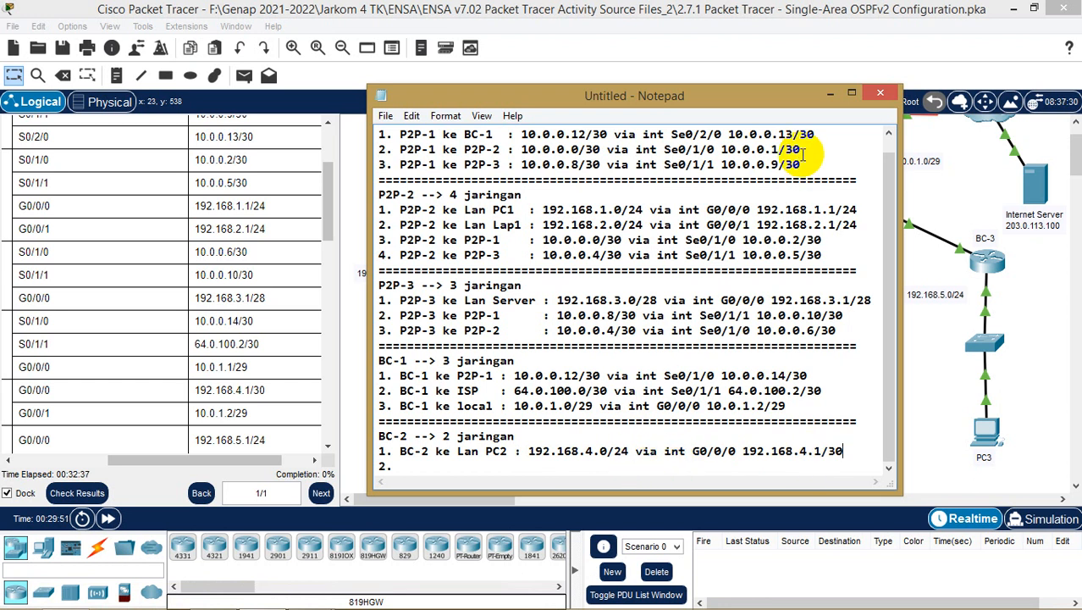
mouse_move(773, 97)
mouse_down()
mouse_move(495, 144)
mouse_move(772, 110)
mouse_up()
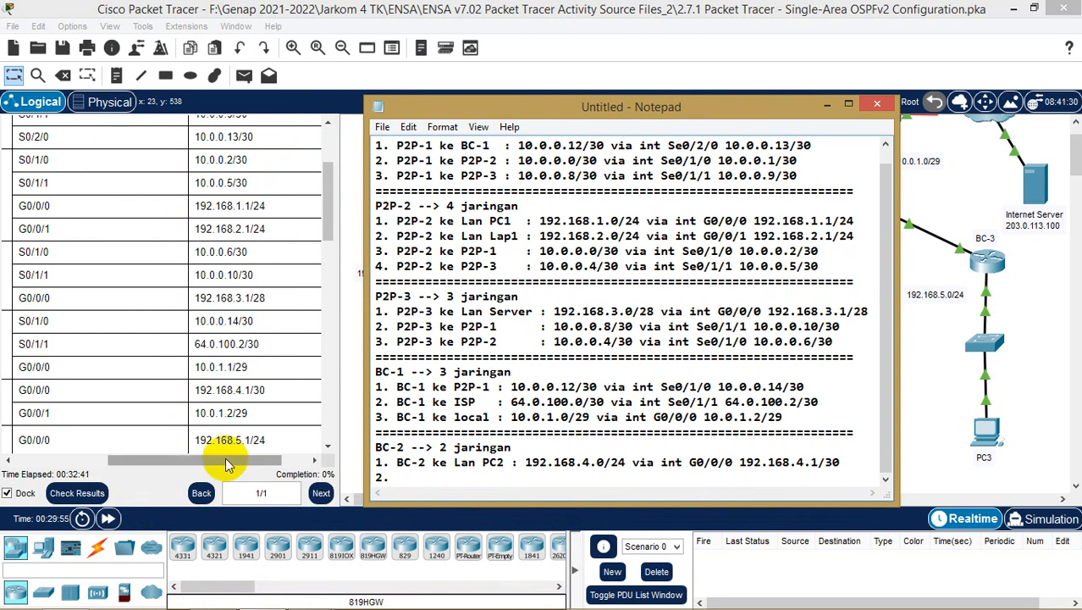
drag(771, 120, 751, 99)
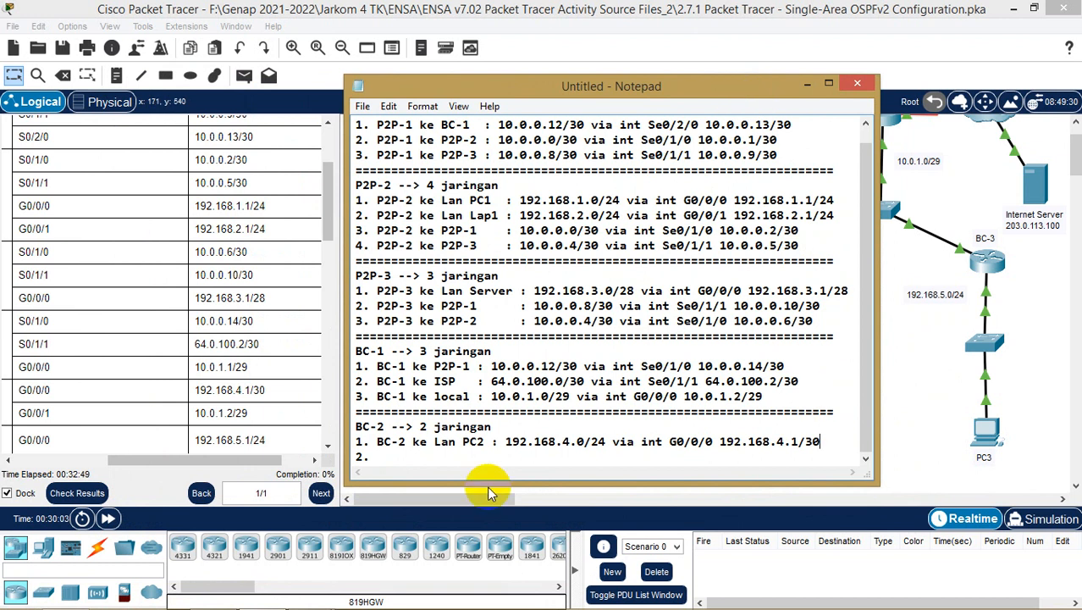
click(403, 457)
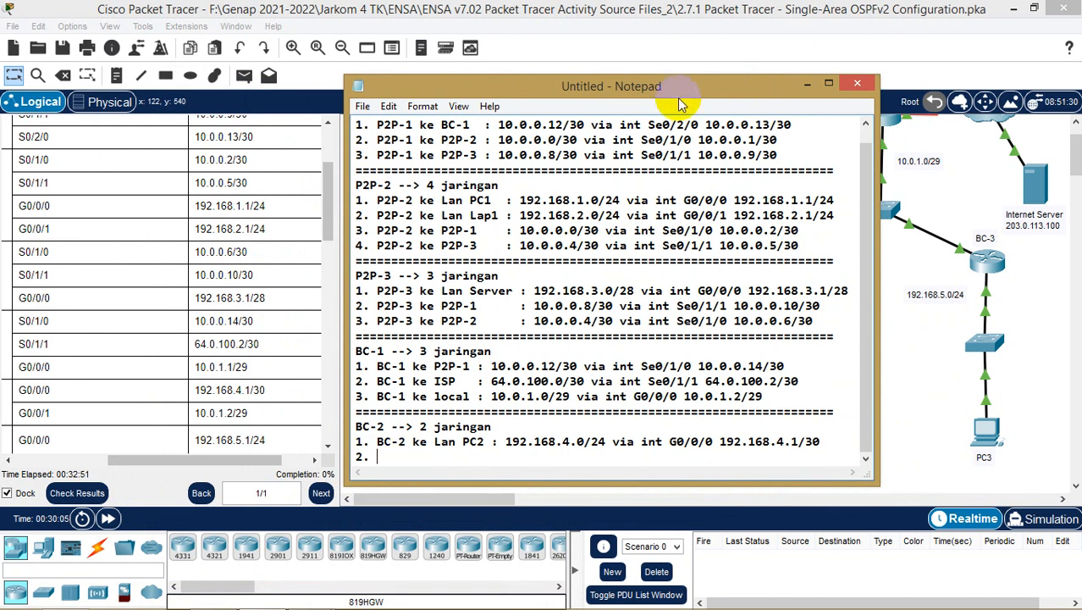
text(BC-2 ke B)
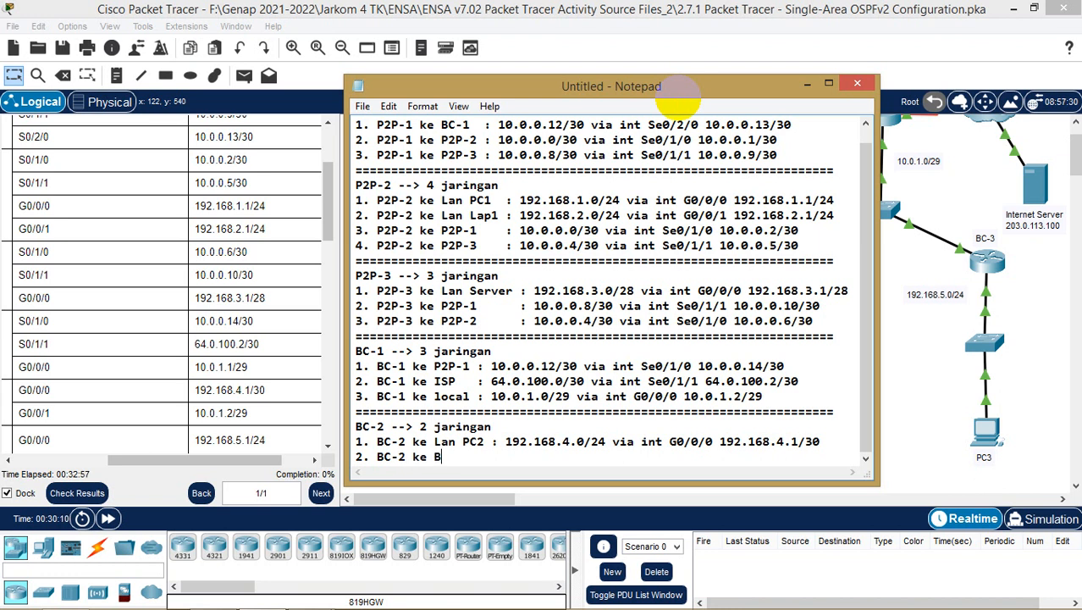
text(C-1    :)
- Complete the "BC-2 ke BC-1" entry with "10.0.1.0/29 via int G0/0/1 10.0.1.2/29"
drag(698, 90, 683, 106)
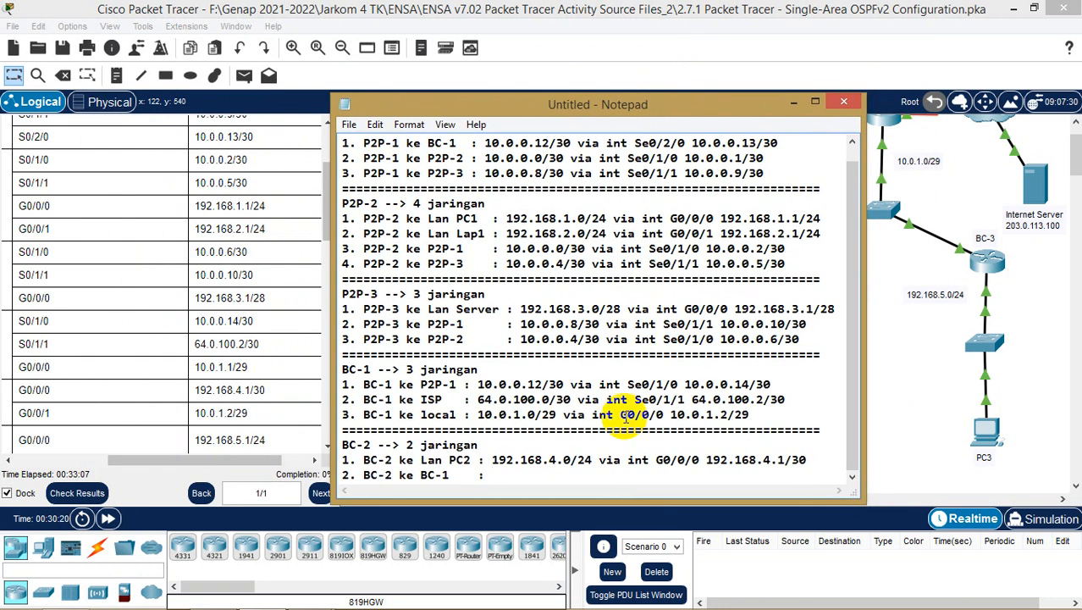
text(10.0.1.0)
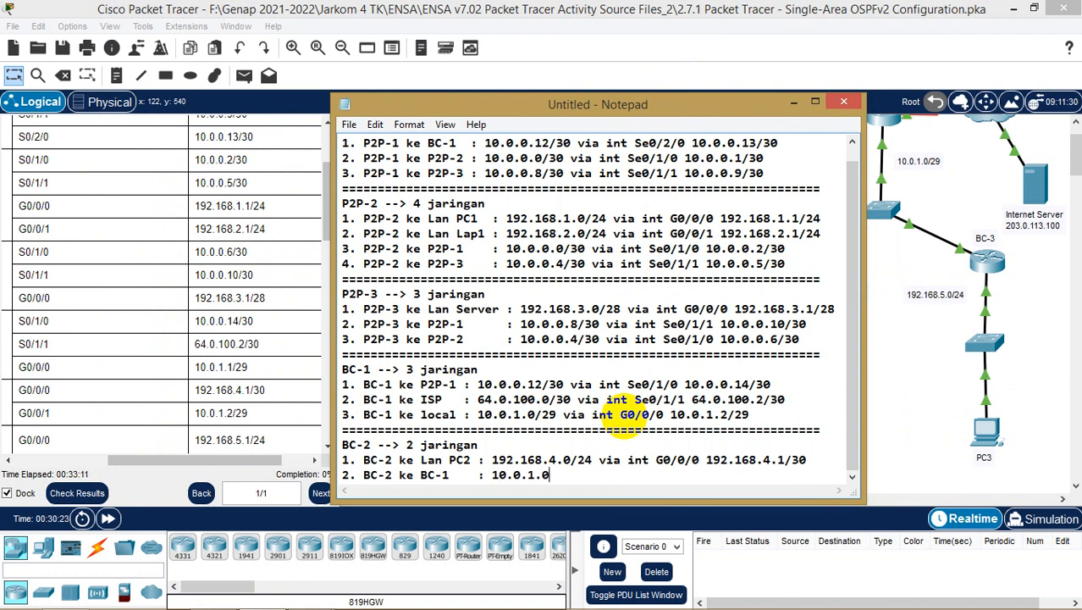
text(/29 )
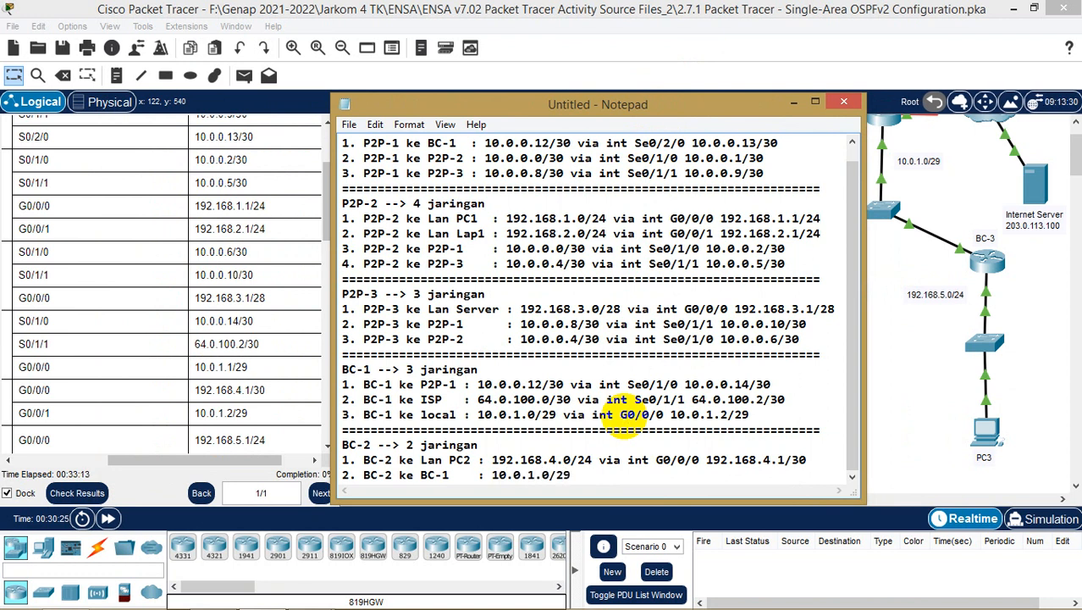
text(via int G0/0/1 )
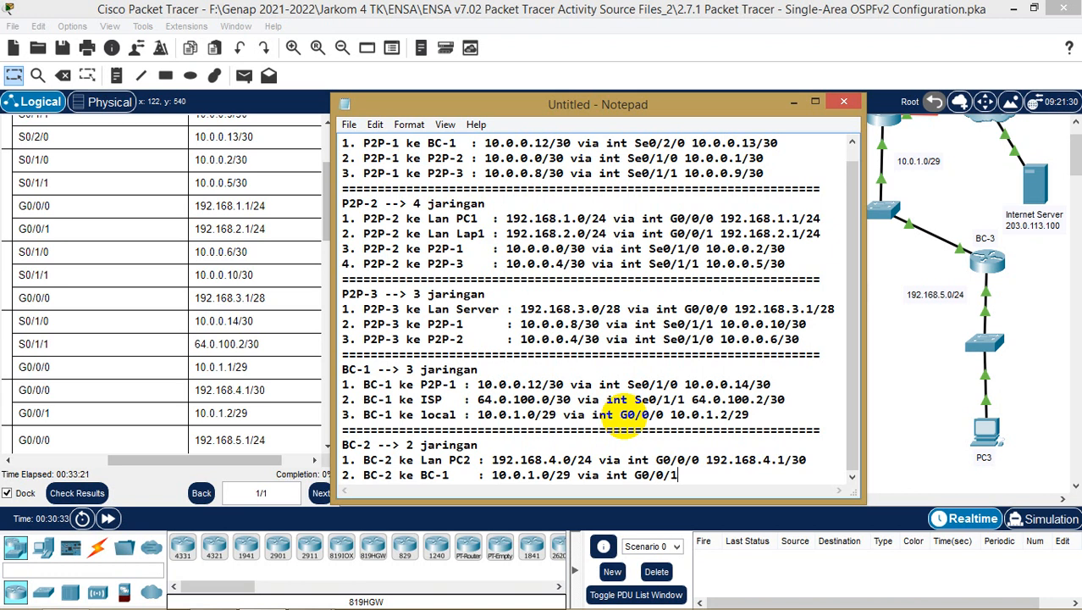
text(10.0.1.2/29)
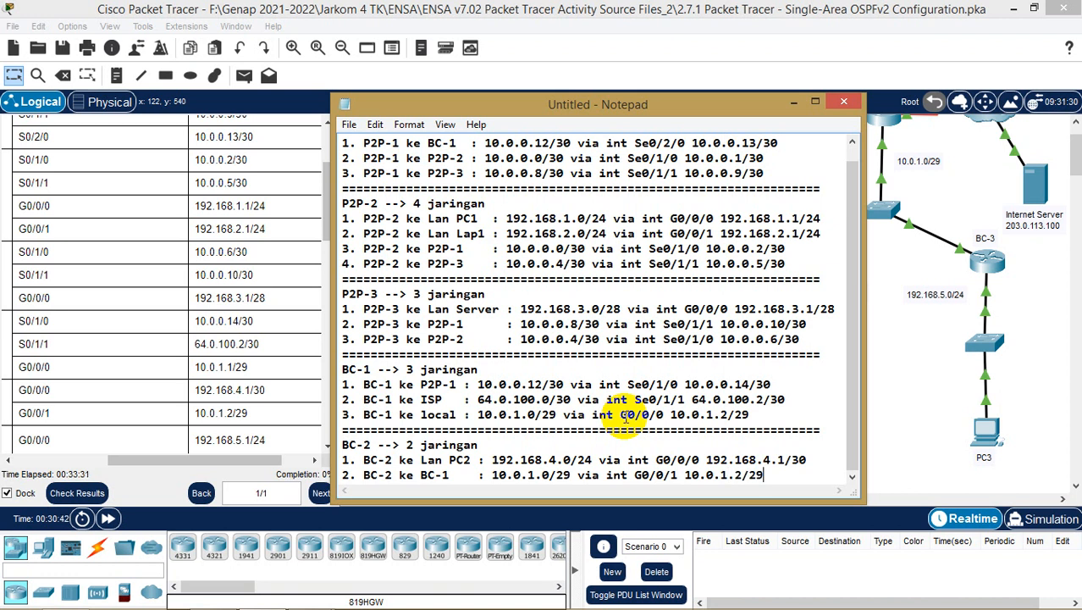
- Close the BC-2 section with a line of equals signs and add the heading "BC-3 --> 2 jaringan" below it
key(Return)
text(=)
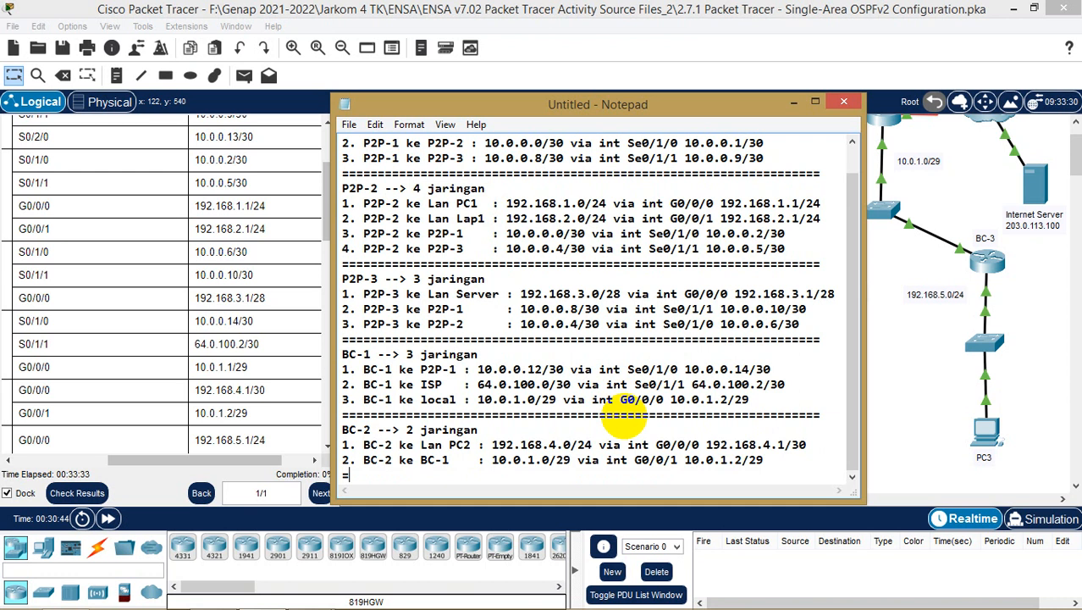
text(======================================================)
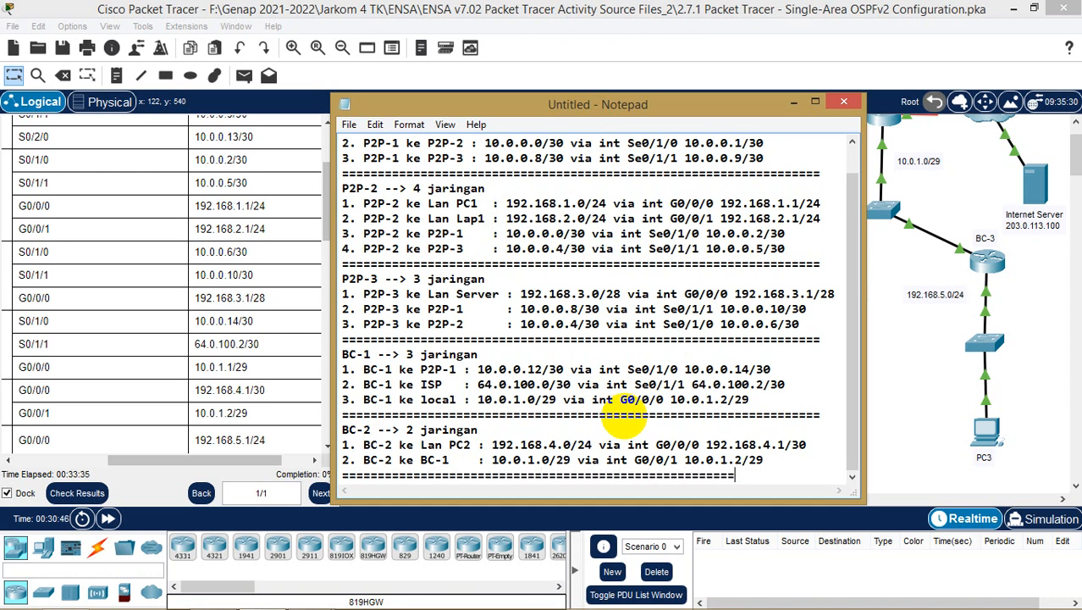
text(============)
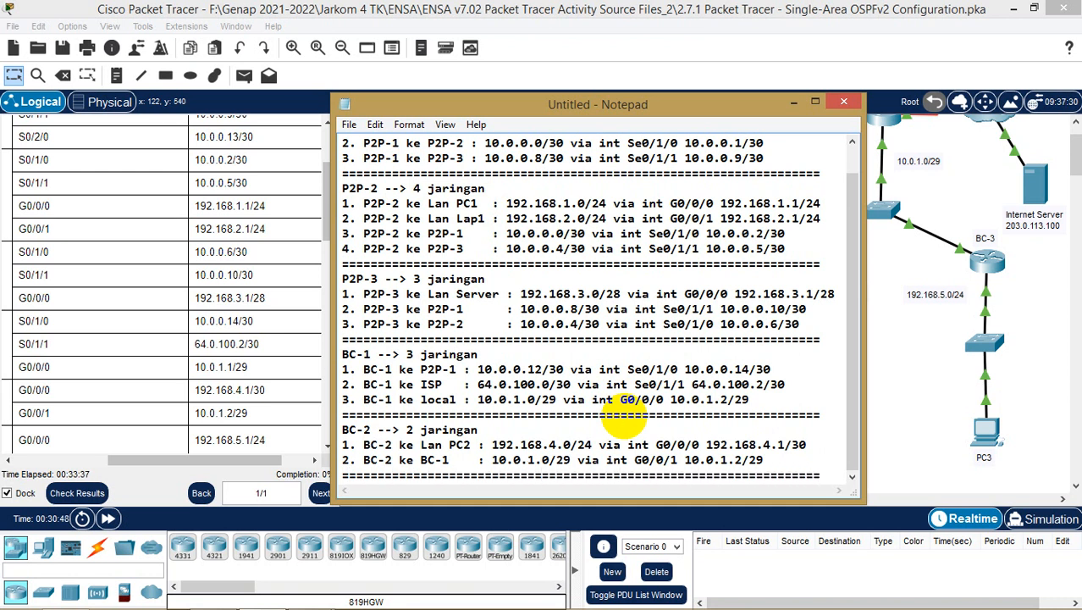
key(Return)
text(B)
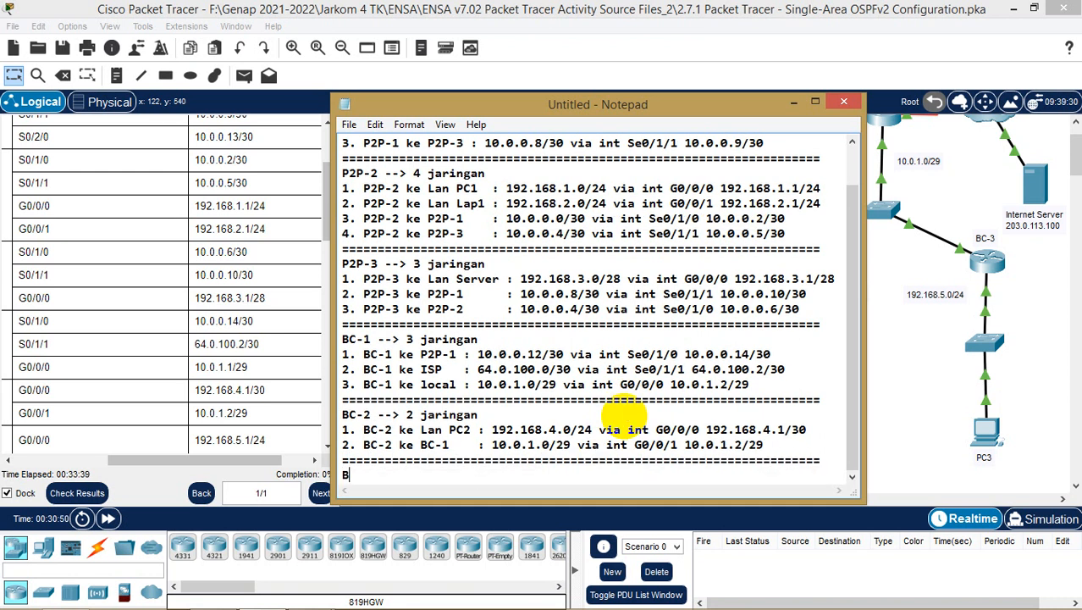
text(C-3 --> 2 jaringan)
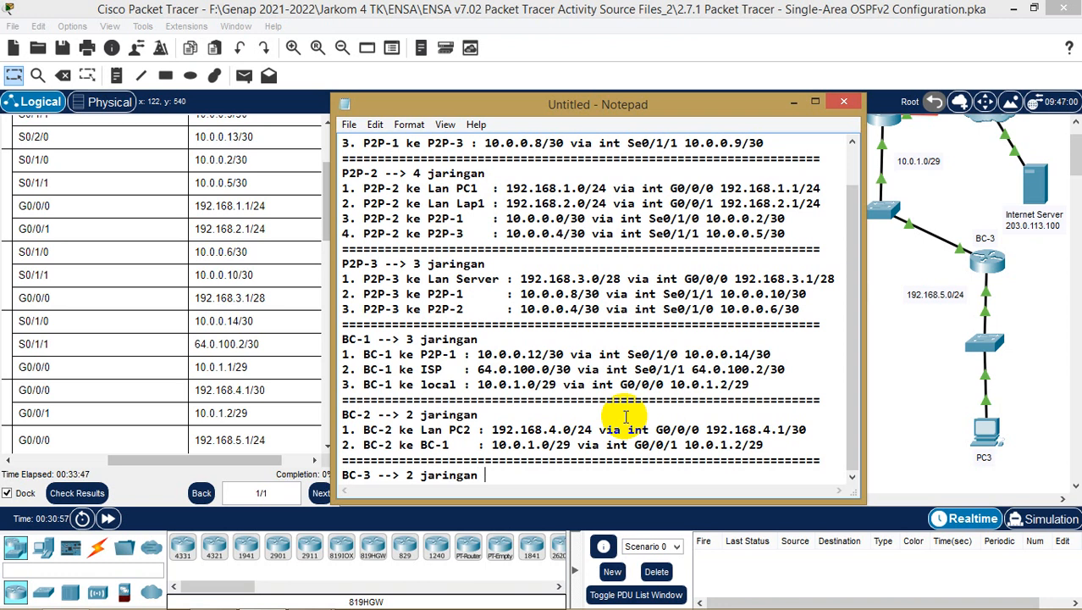
- Add empty numbered lines "1." and "2." under the BC-3 heading
key(Return)
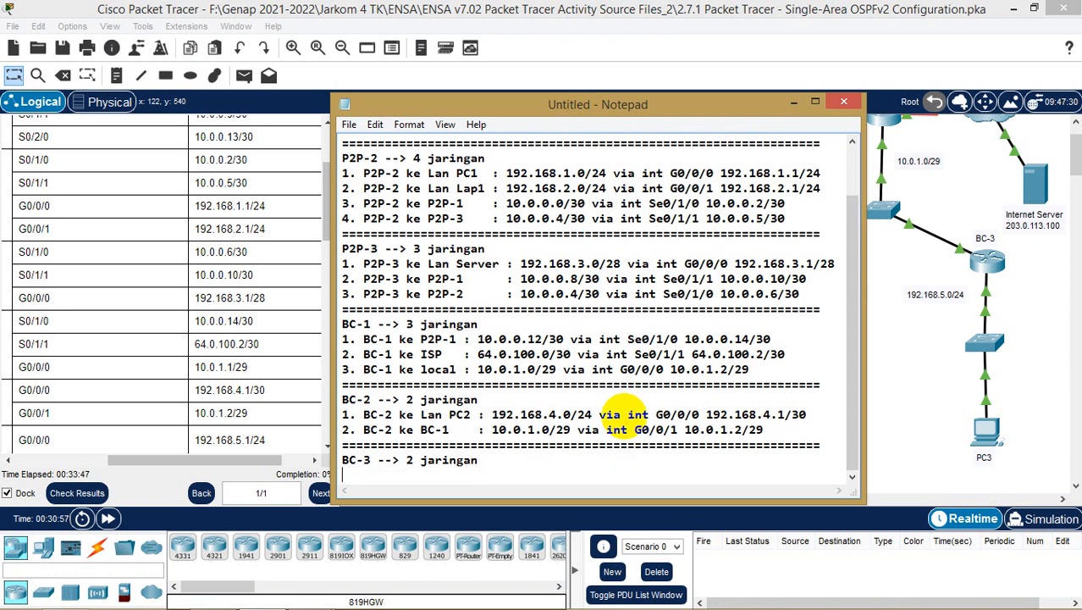
text(1.)
key(Return)
text(2.)
key(Return)
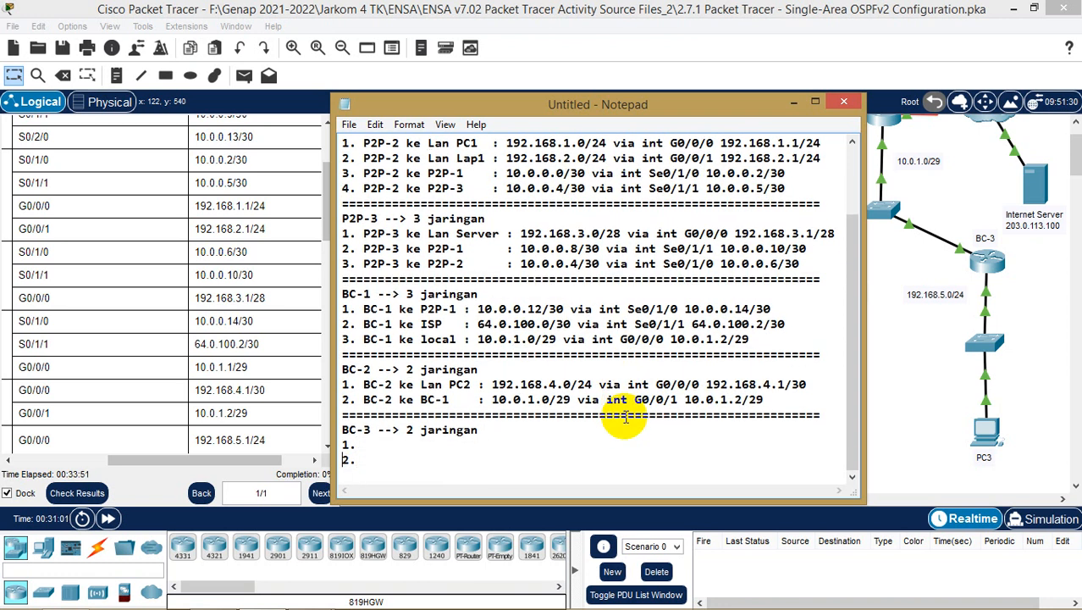
- Fill the first BC-3 line with "BC-3 ke Lan PC3 : 192.168.5.0/24 via int", taking the network from the topology
key(Up)
text(B)
text(C-3)
key(BackSpace)
text(-3 ke )
text(Lab)
text(n)
text( PC)
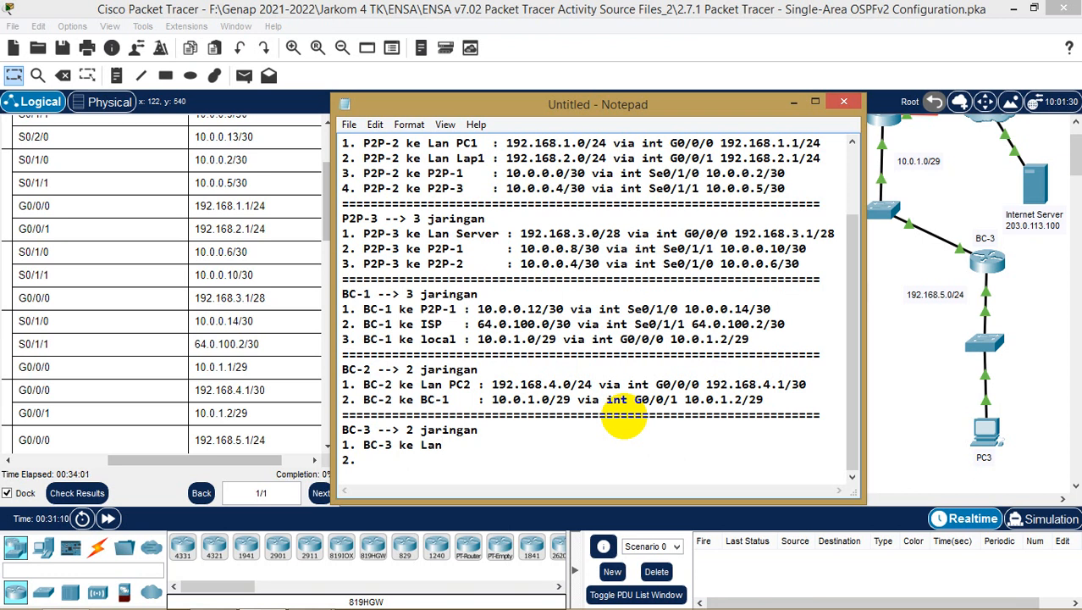
text(3 : 192.168.)
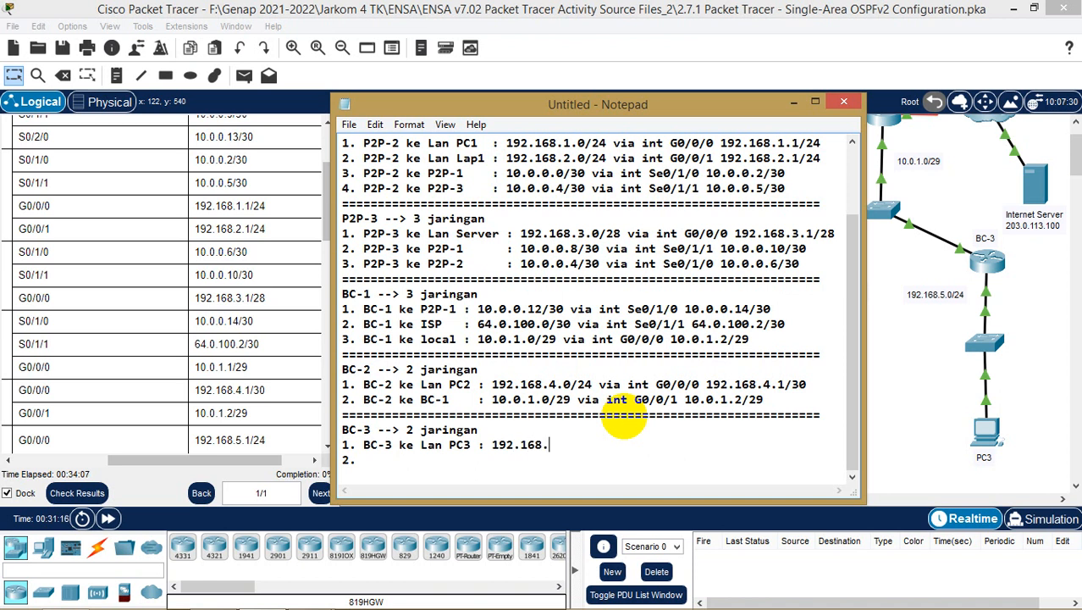
text(5.0/24 v)
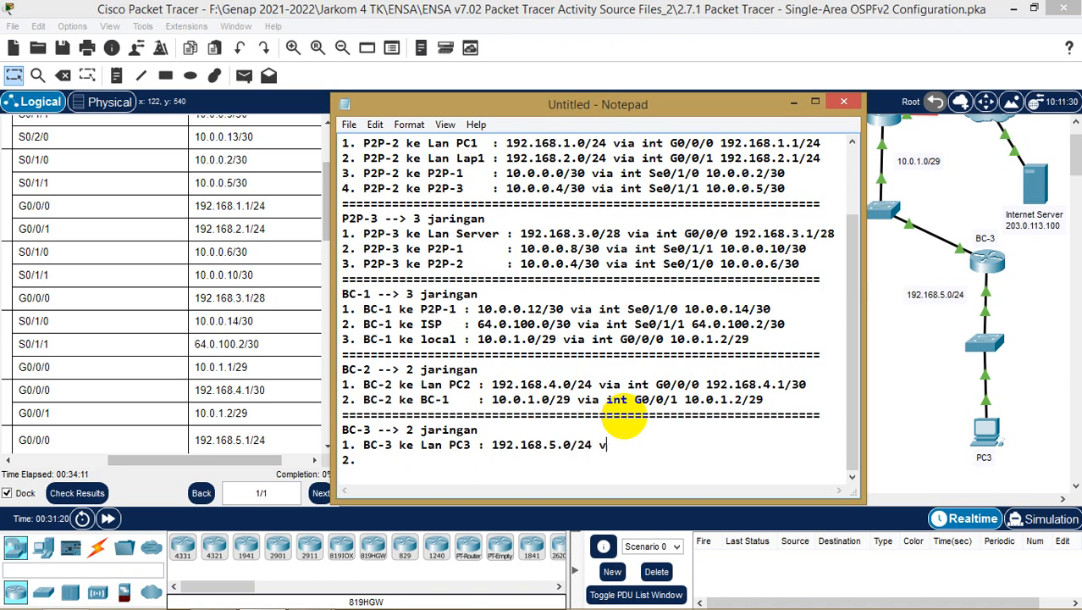
text(ia int)
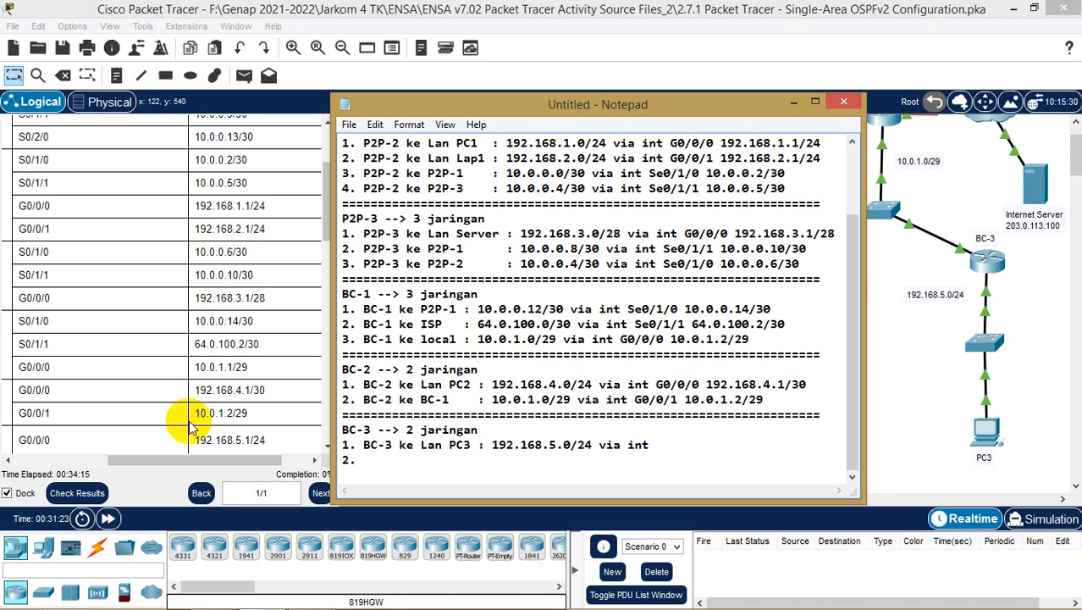
- Look up BC-3's LAN interface in the addressing table and add "G/0/0/0 192.168.5.1/24" to the "BC-3 ke Lan PC3" entry
click(269, 298)
scroll(270, 305, down, 2)
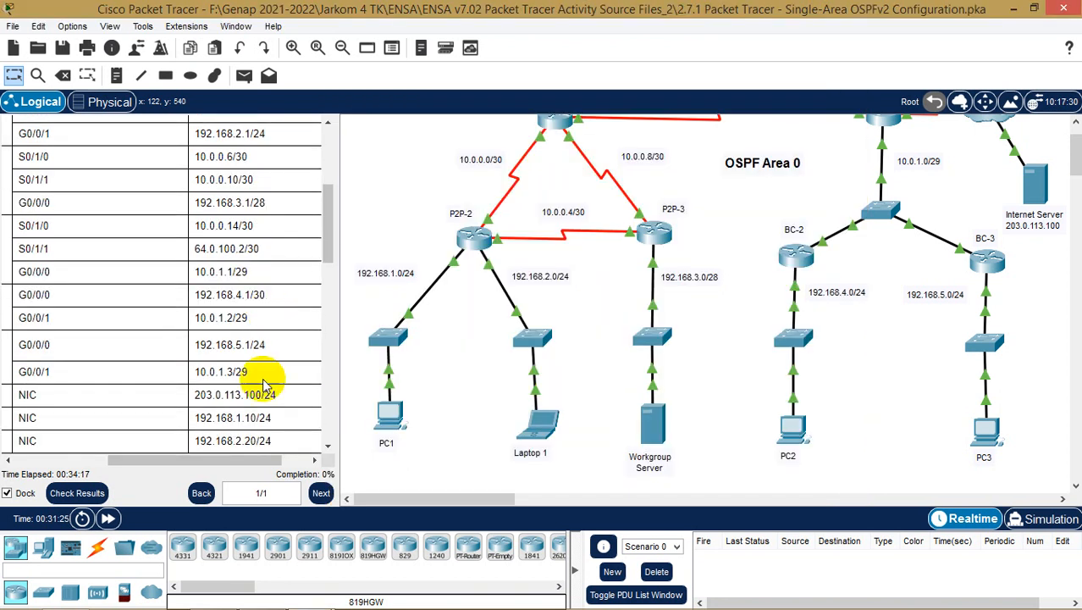
drag(257, 464, 261, 442)
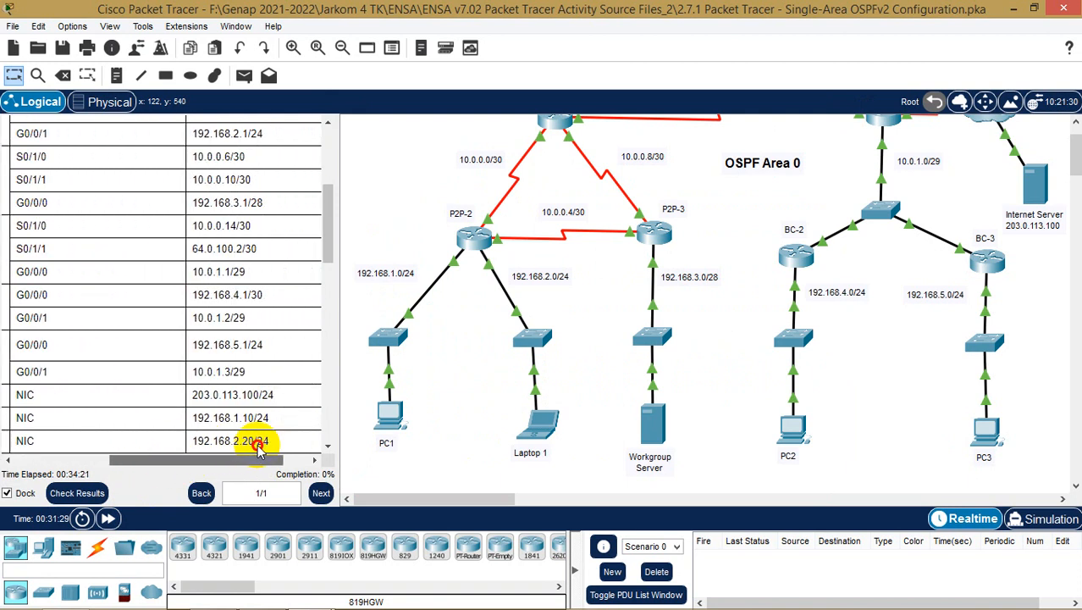
click(264, 600)
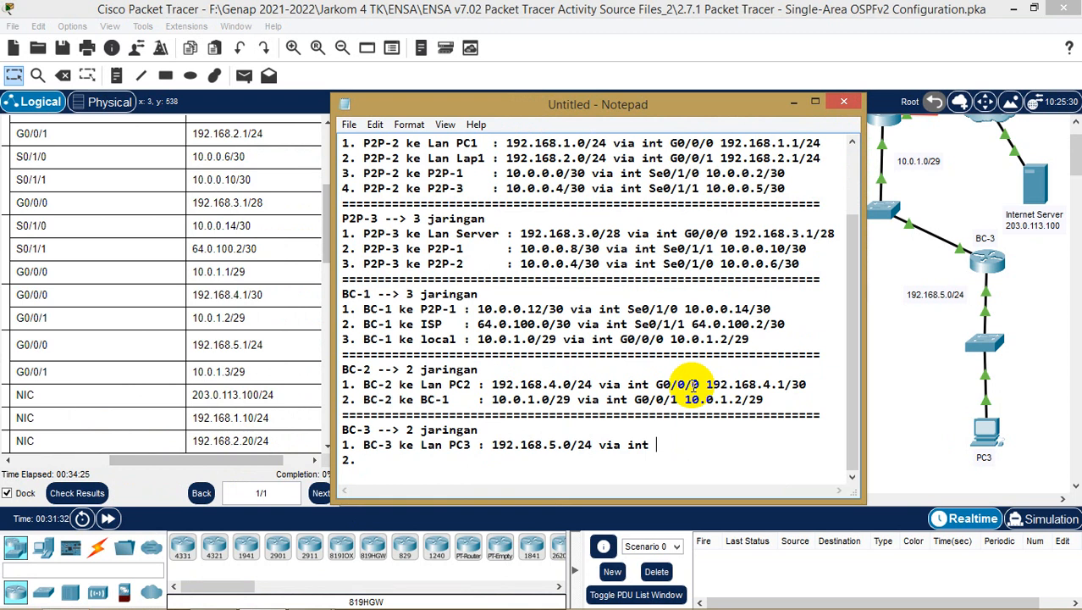
text(G/0/0/0 192)
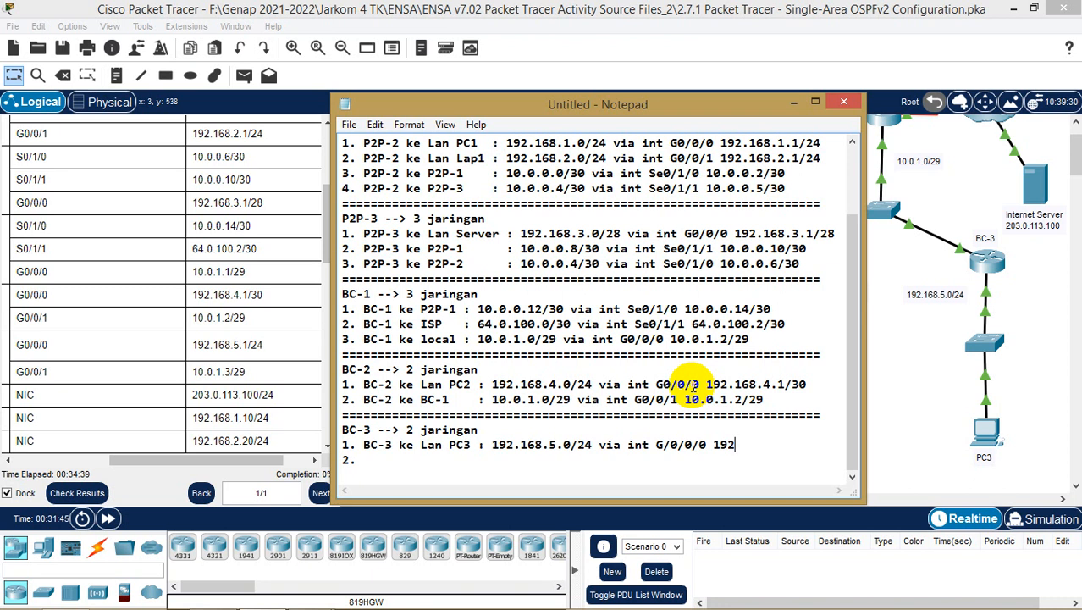
text(.168.5.1/24)
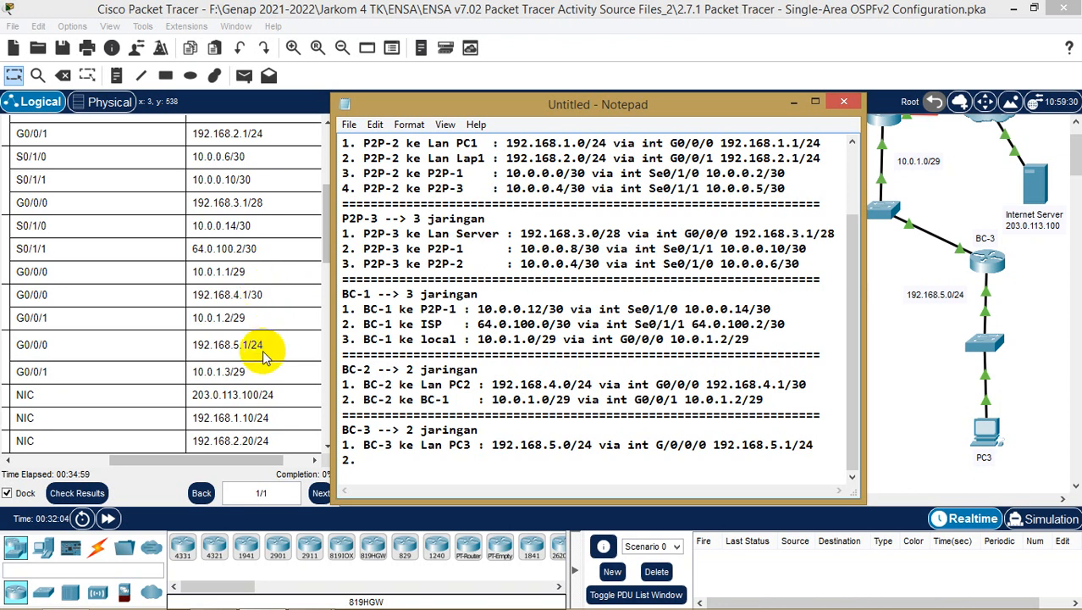
- Correct the prefix of the interface address in the "BC-2 ke Lan PC2" entry to /24
click(807, 385)
double_click(807, 385)
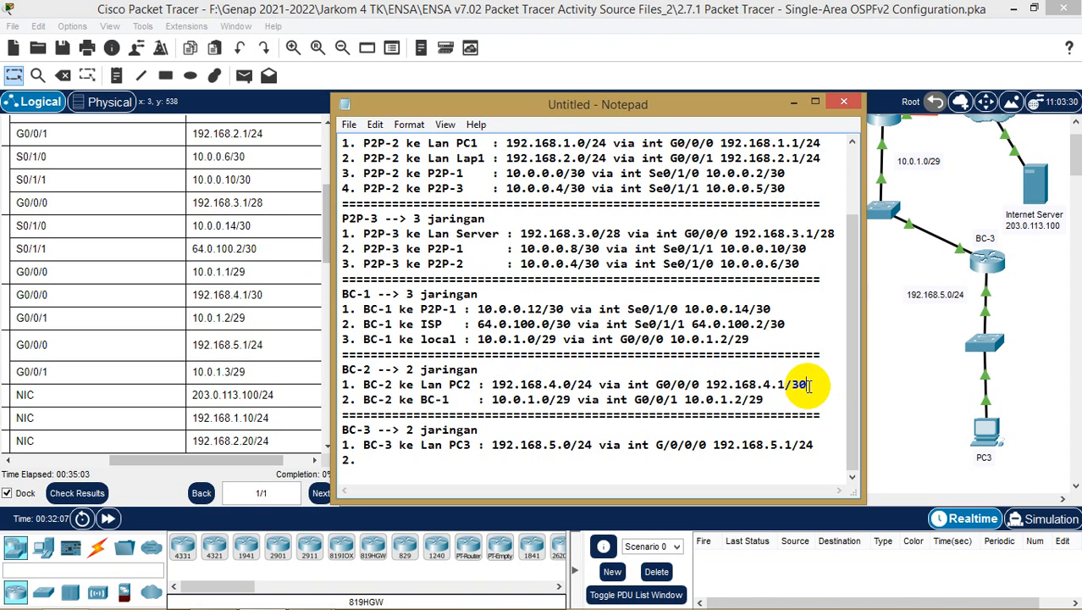
key(BackSpace)
text(24)
- Fill the second BC-3 line with "BC-3 ke BC-1 : 10.0.1.0/29 via int G0/0/1 10.0.1.3/29"
click(380, 463)
text(BC)
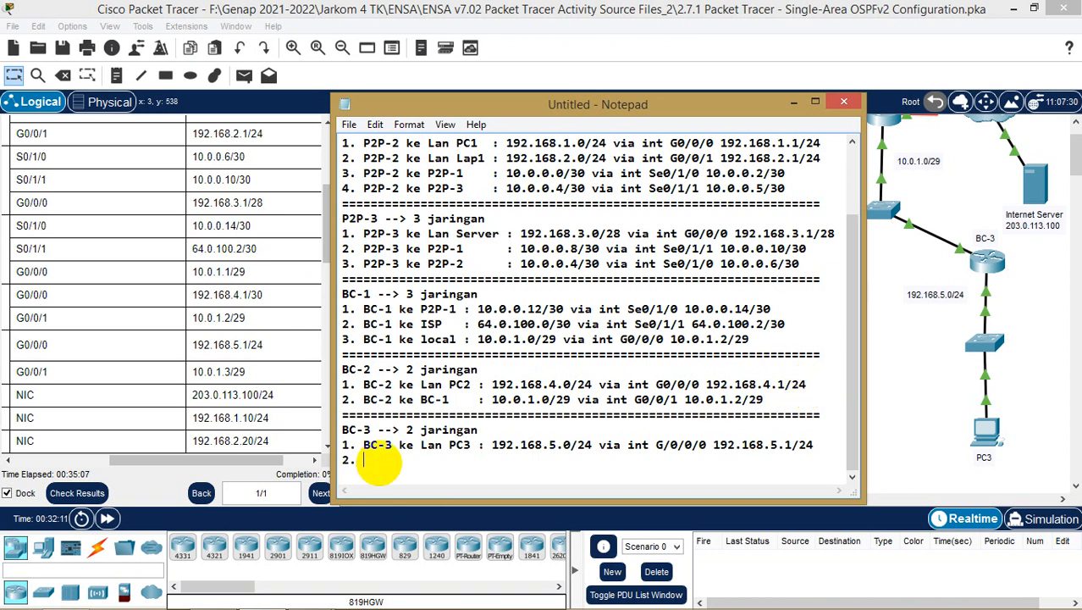
text(3-)
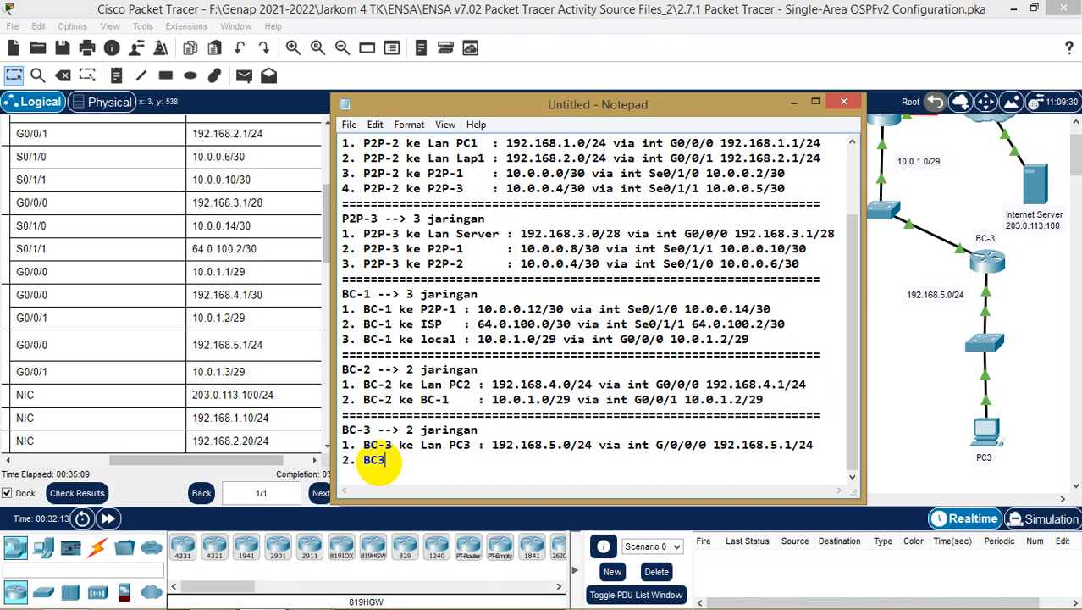
key(BackSpace)
key(BackSpace)
text(-)
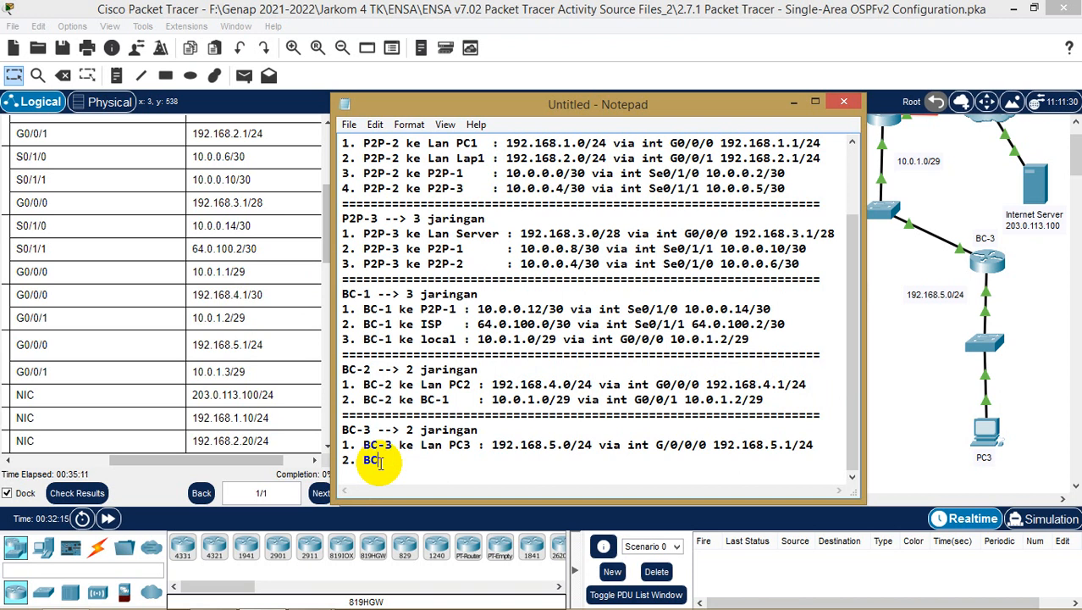
text(3 ke)
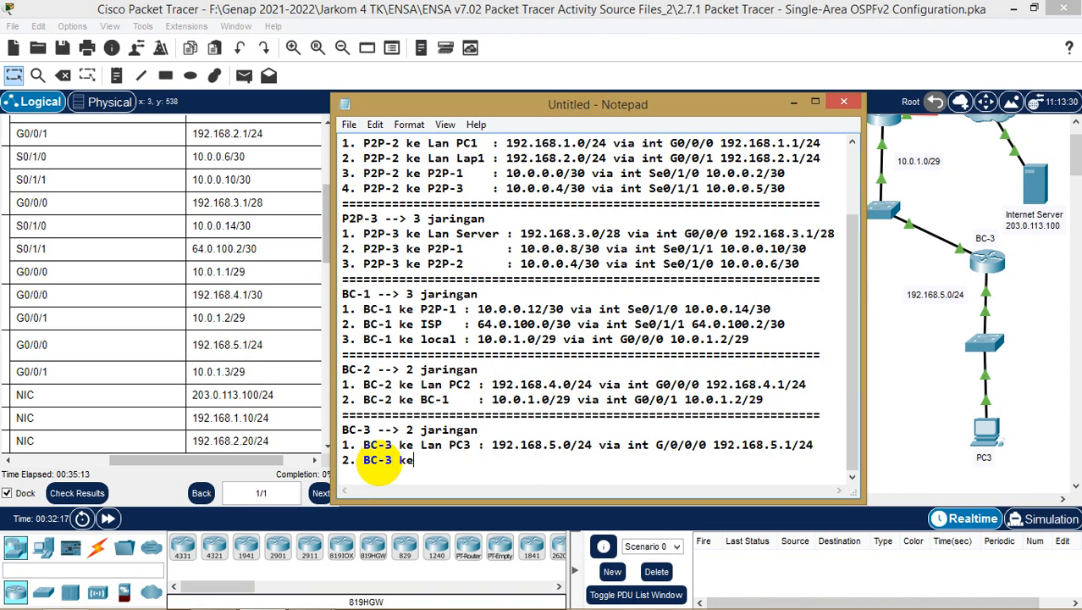
text( BC-1     : 10.)
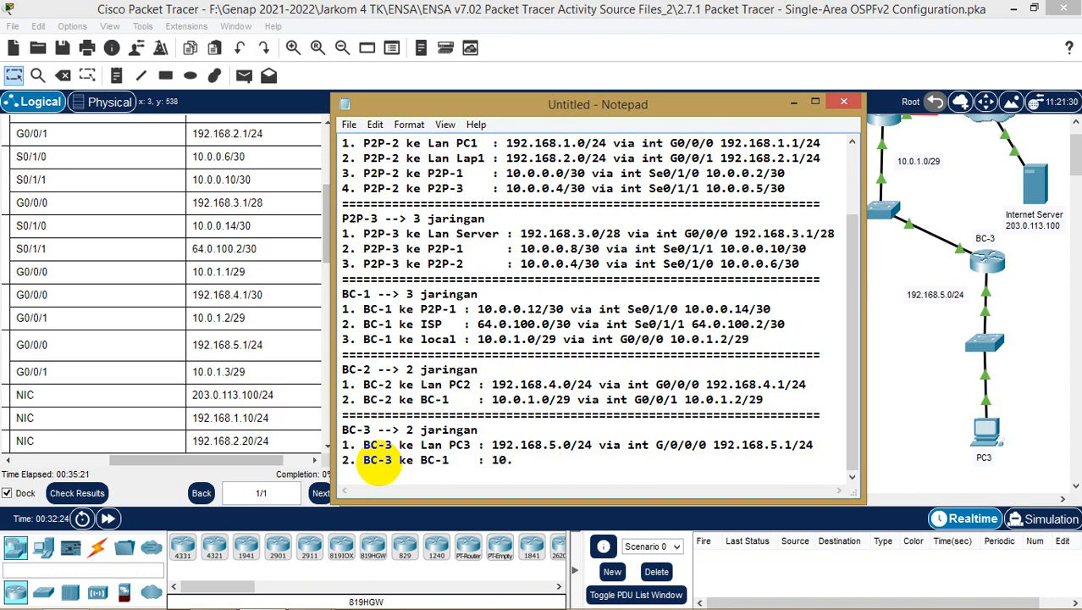
text(0.1.0/29 vi)
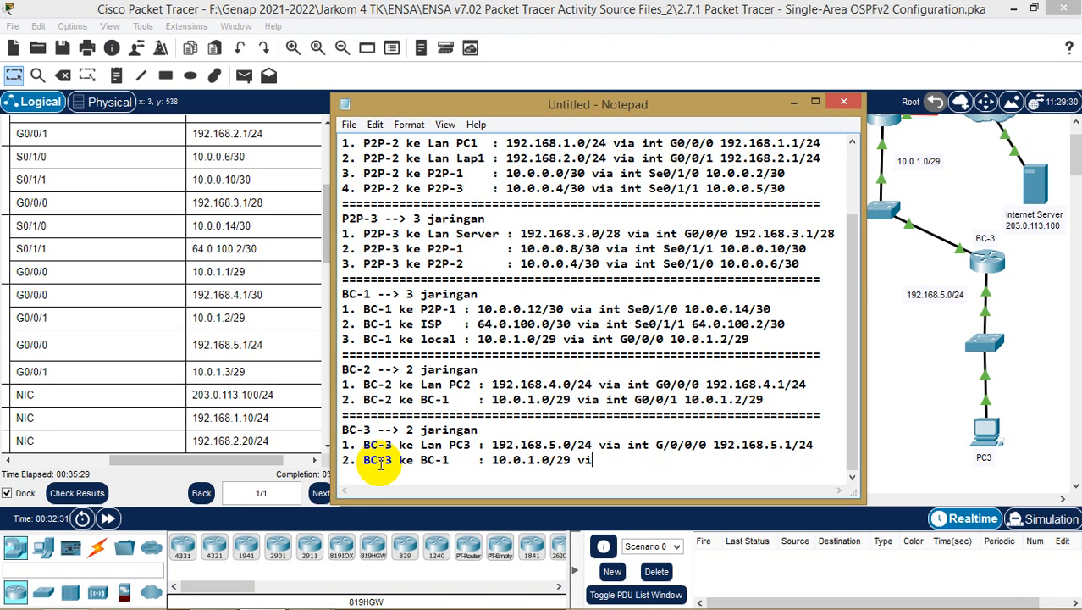
text(a int G0/0/1)
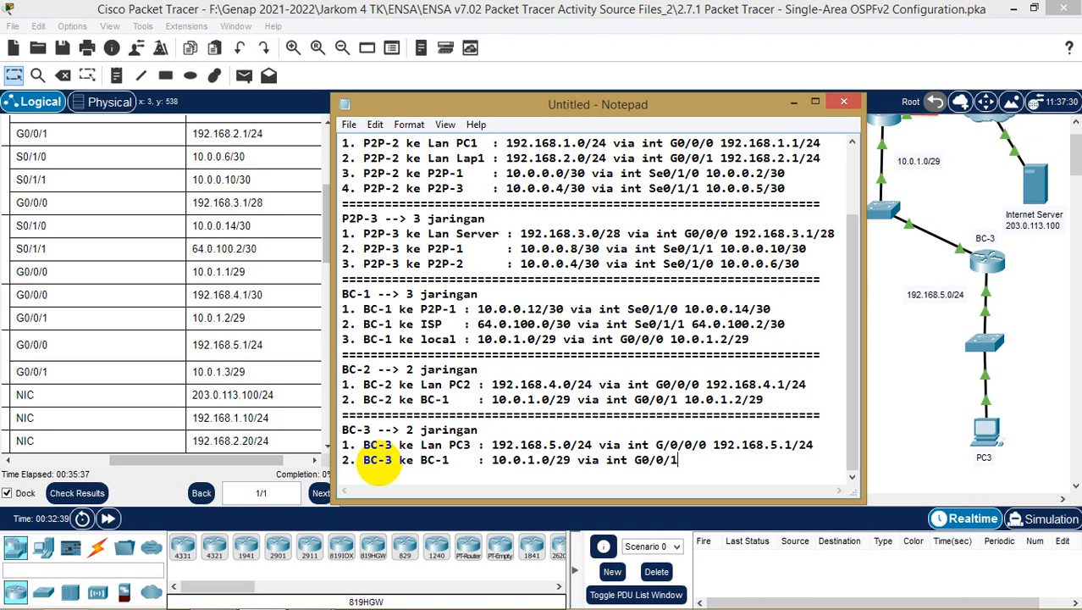
text( 10.0.1.3)
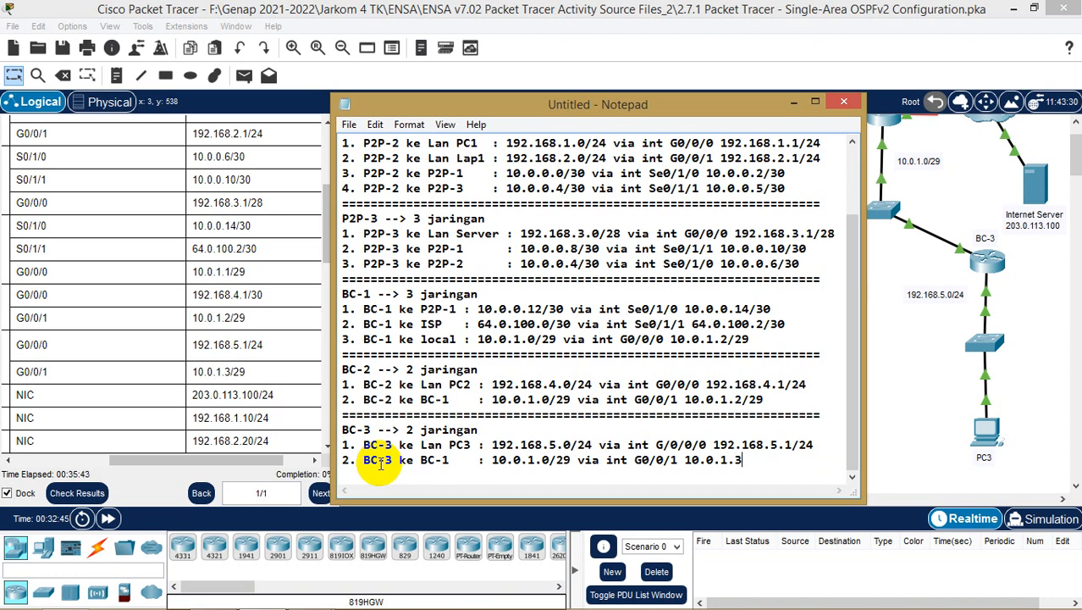
text(/29)
- Add the heading "Wilcard Mask" below the BC-3 section, leaving a blank line between them
scroll(446, 303, up, 2)
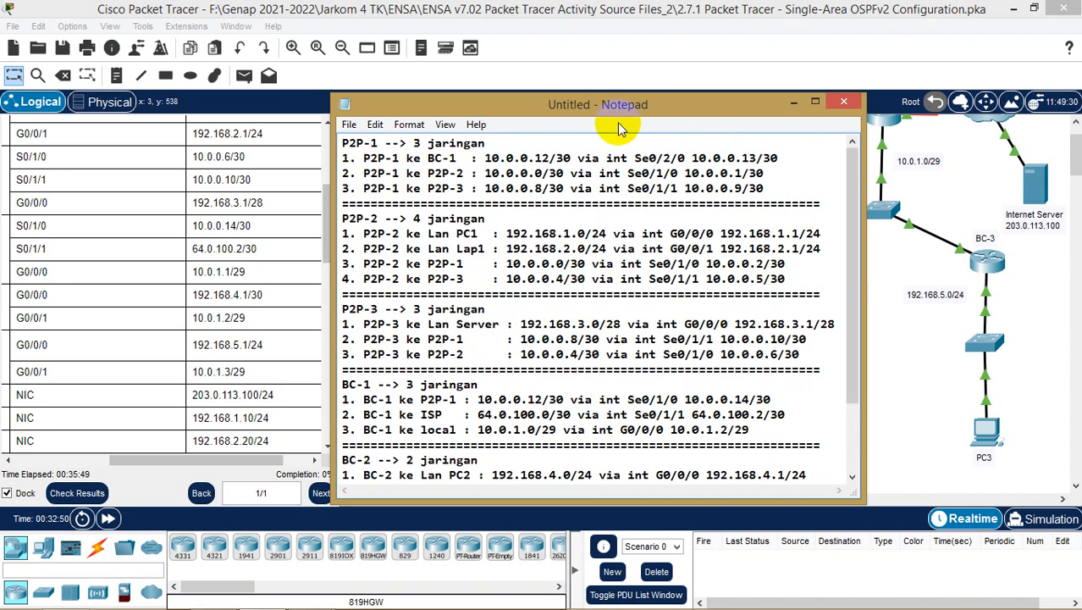
drag(659, 106, 590, 88)
scroll(626, 249, down, 2)
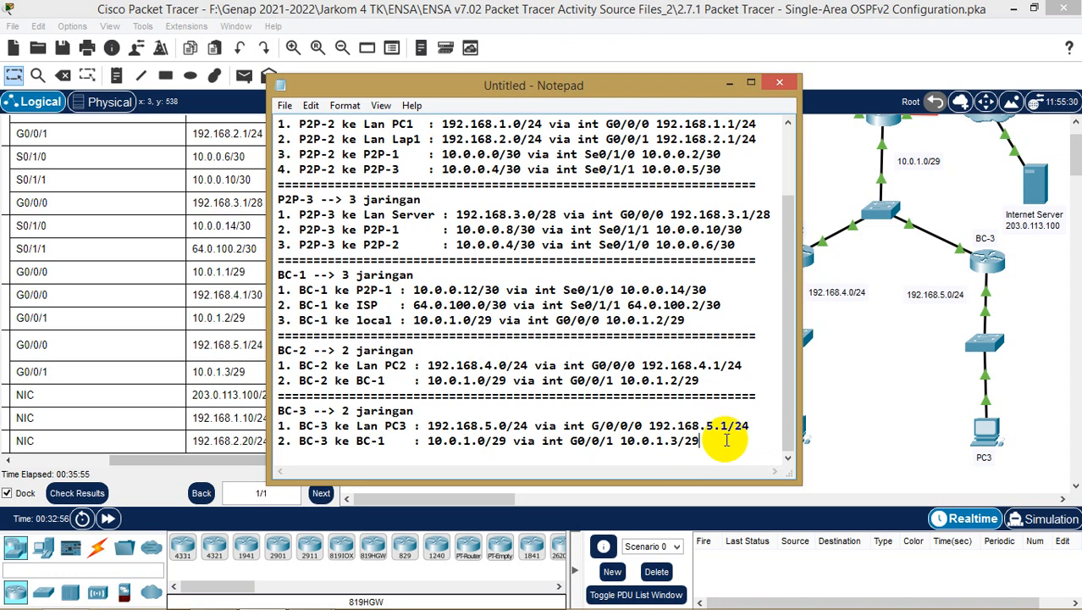
key(Return)
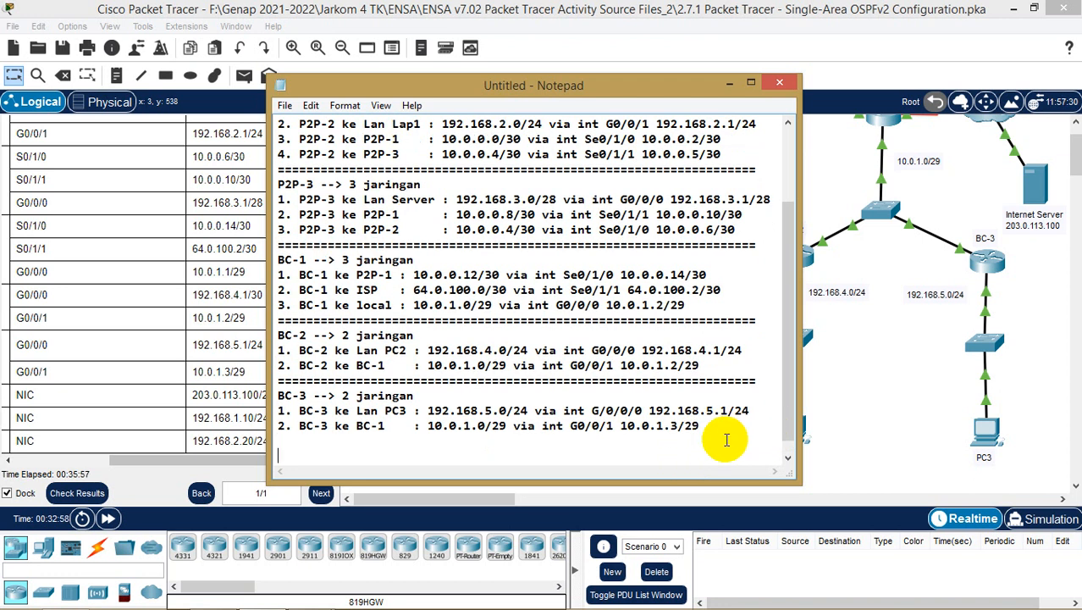
text(Wilcard Mask)
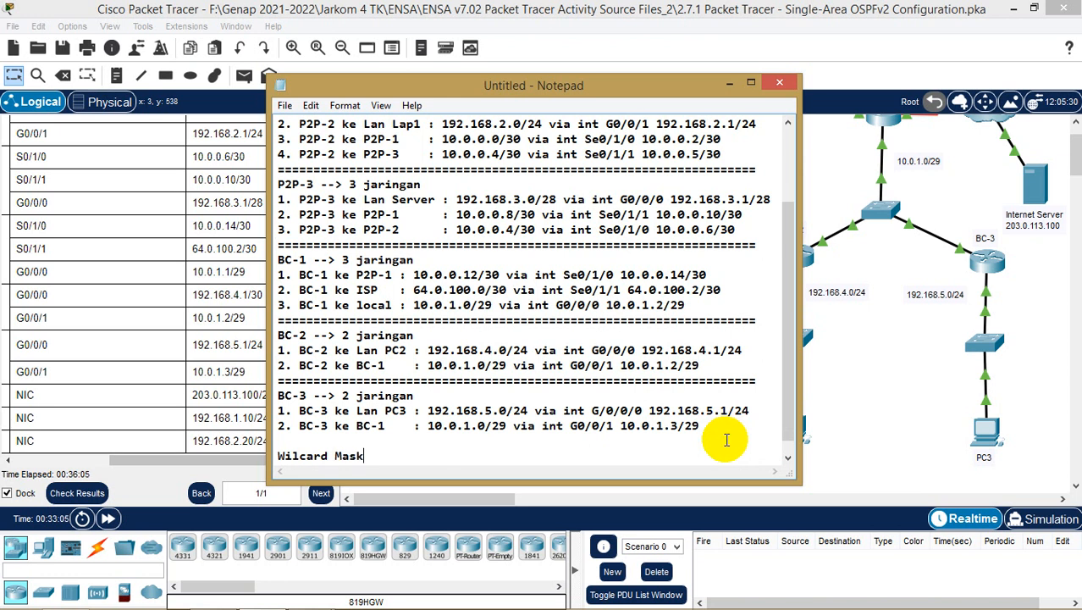
- Add the prefixes /24 and /28 as dashed list lines under the "Wilcard Mask" heading
scroll(726, 439, up, 3)
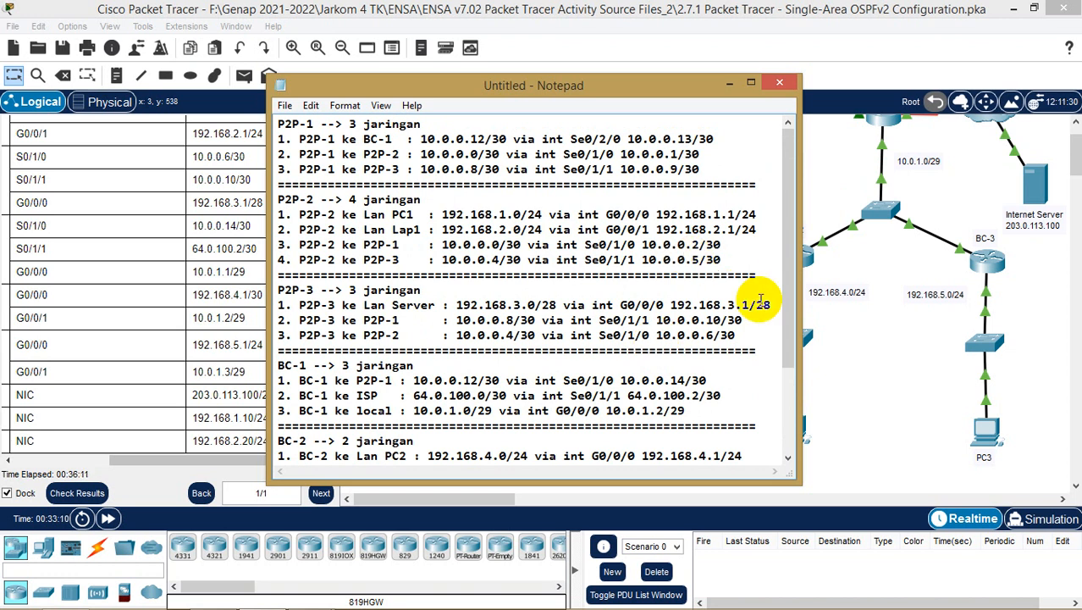
scroll(762, 301, down, 1)
scroll(762, 300, up, 1)
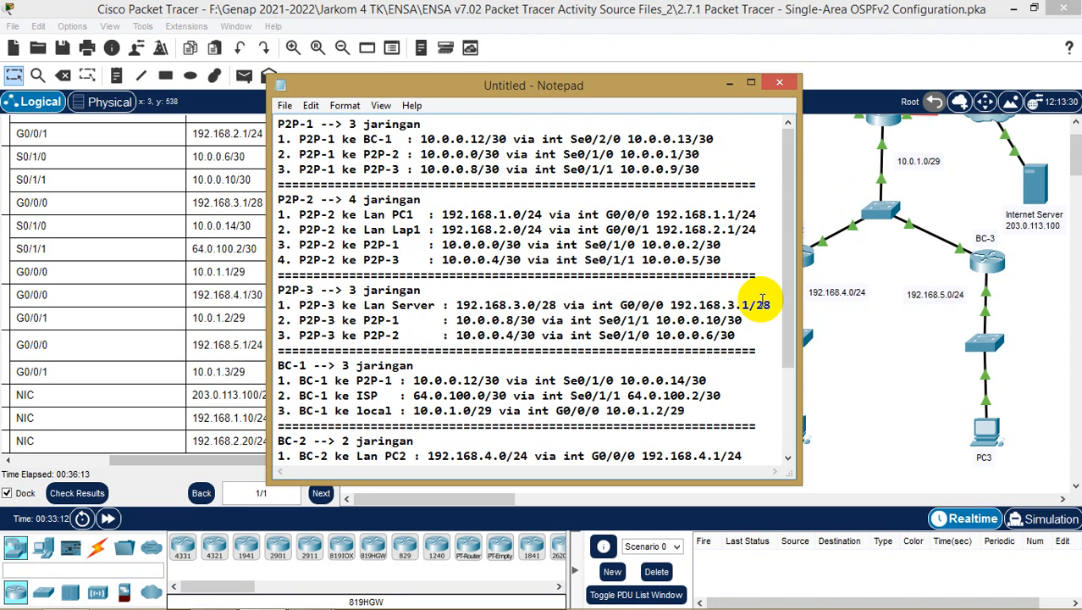
scroll(762, 301, down, 1)
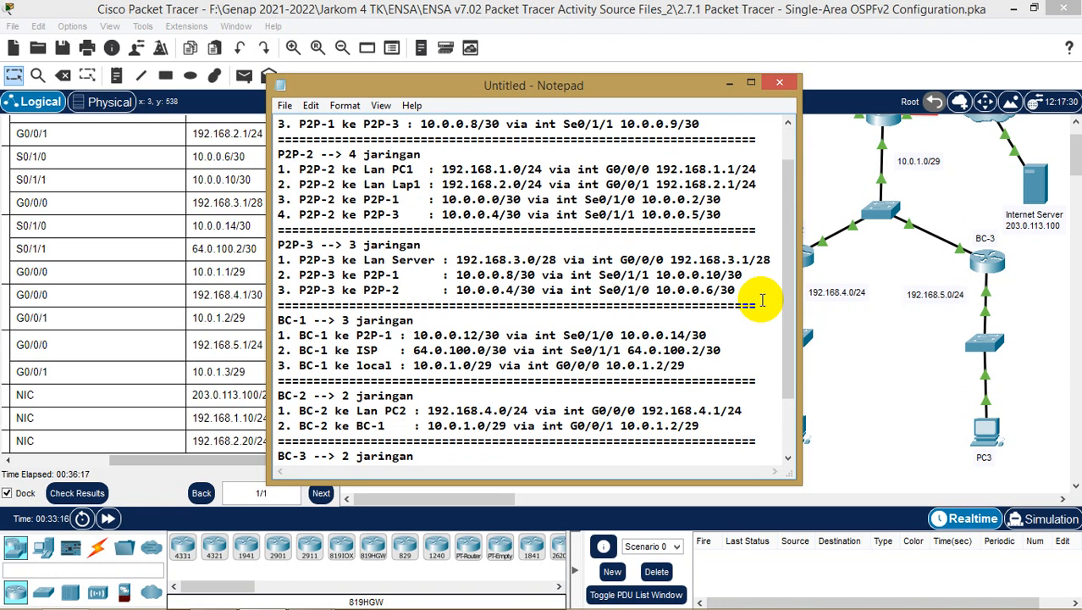
mouse_move(675, 92)
mouse_down()
mouse_move(430, 93)
mouse_move(667, 88)
mouse_up()
scroll(440, 457, down, 2)
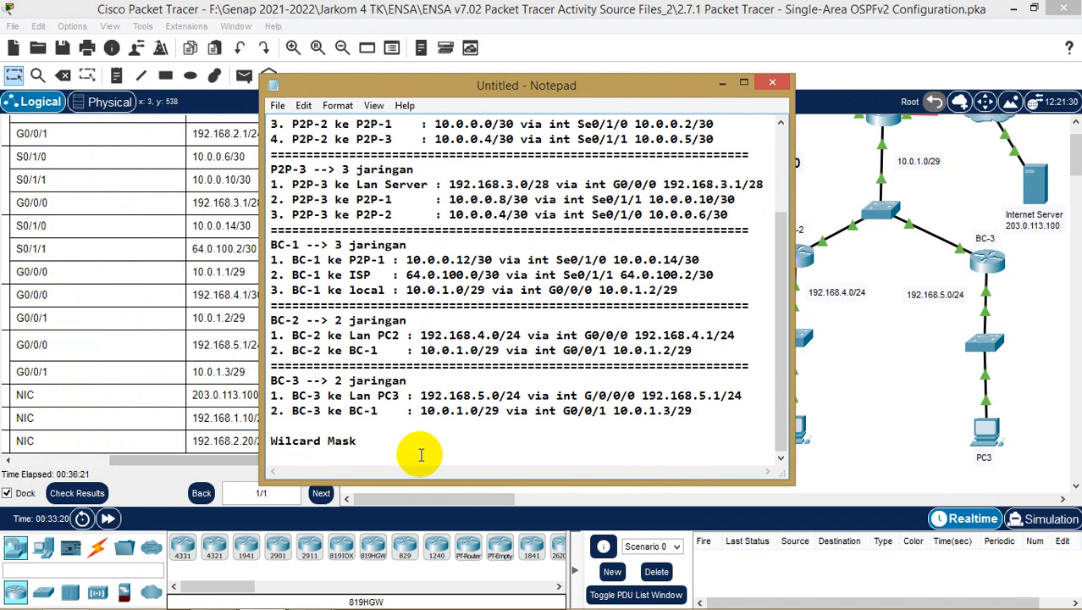
key(Return)
text(- /24)
key(Return)
text(- )
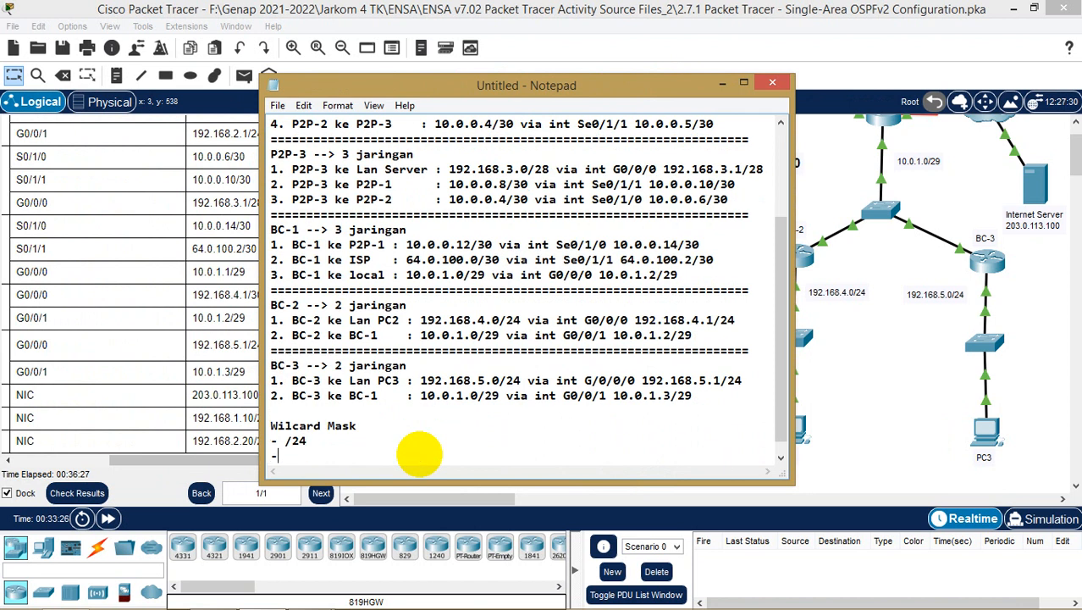
text(/28)
key(Return)
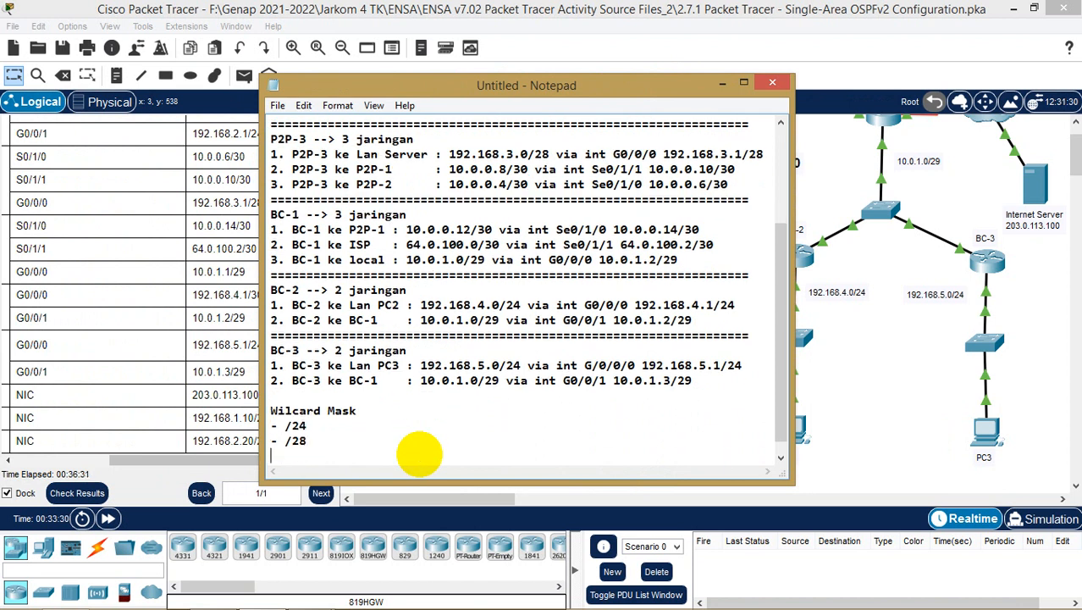
- Continue the wildcard mask list with dashed lines for /29, /30 and /32
text(- /29)
key(Return)
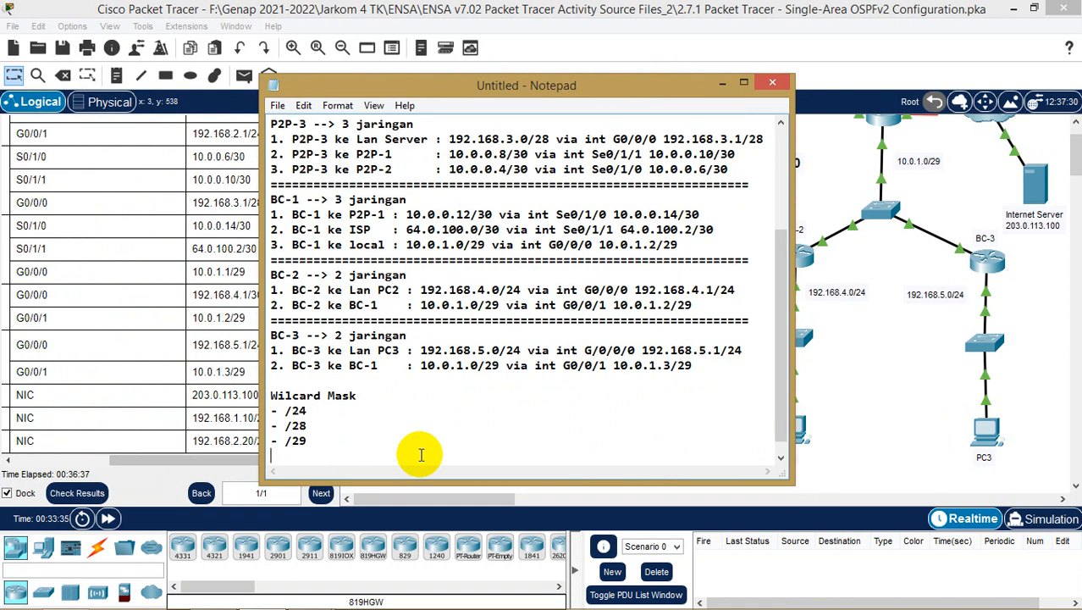
text(- /30)
key(Return)
text(- )
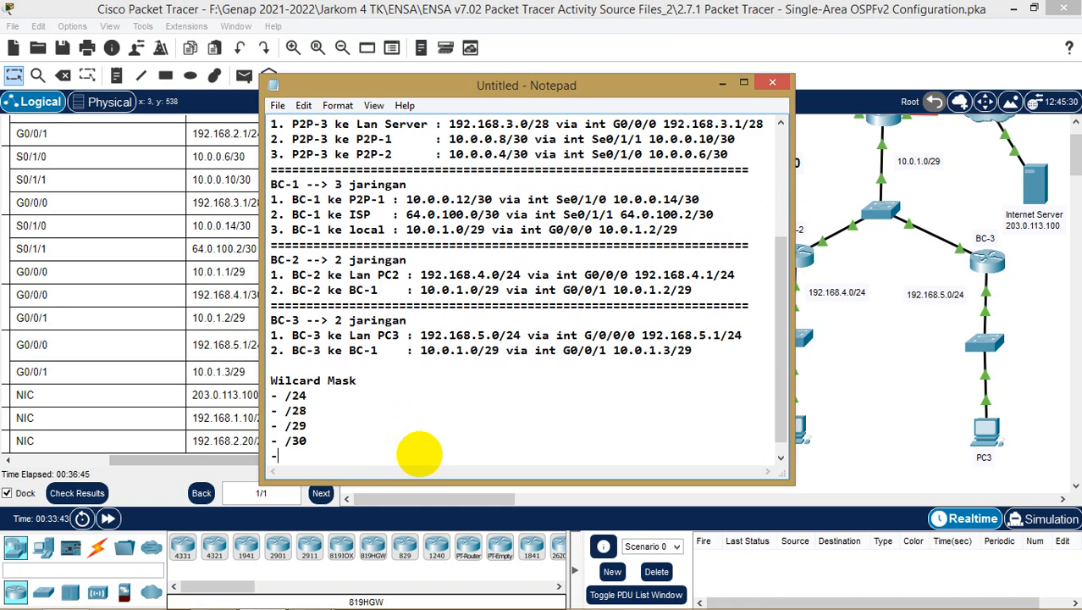
text(/32)
- Enter the wildcard mask 0.0.0.255 for /24 and add a colon after each of the other prefixes
key(Up)
key(Up)
key(Up)
key(Up)
text(: 0.0.0.255 -)
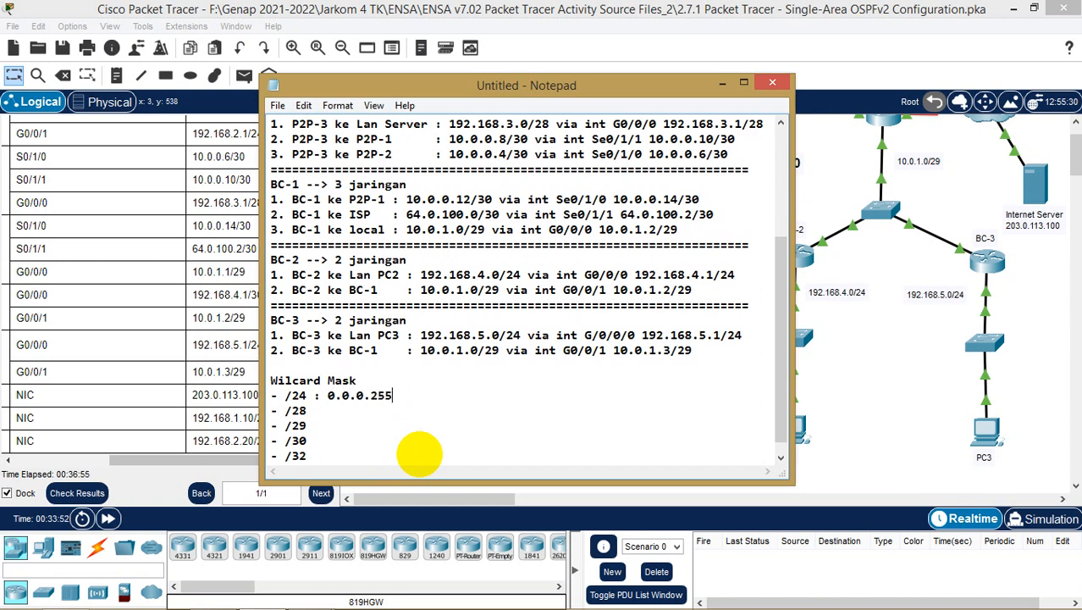
text( /28 : -)
text( /29 :)
key(Down)
text(:)
key(Down)
text(:)
- Switch to Chrome, search the web for "wildcard mask" and look up the list of wildcard masks in the Wikipedia article
click(214, 603)
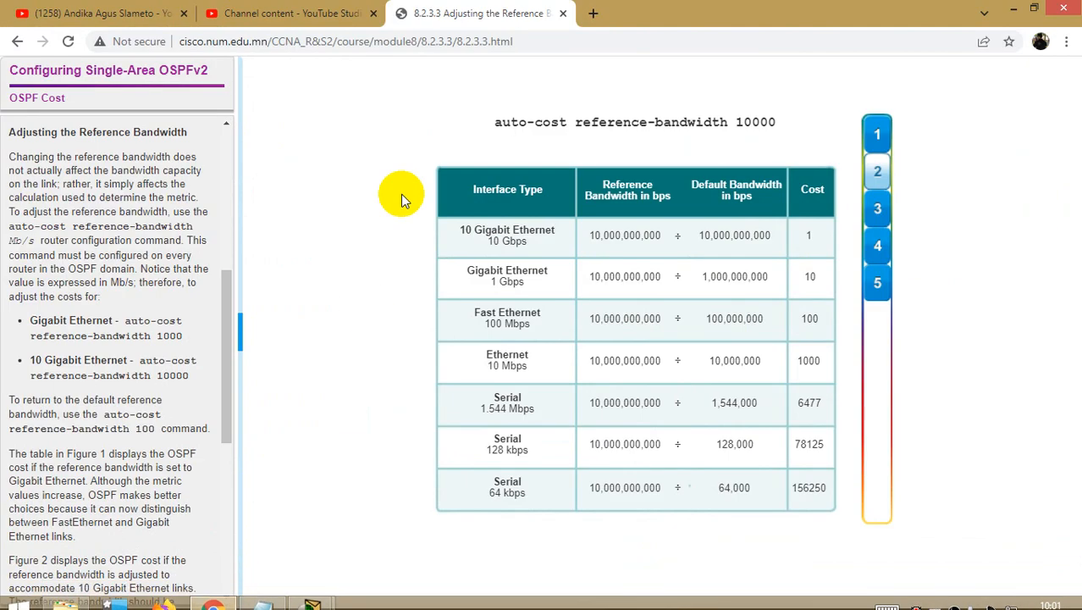
click(592, 12)
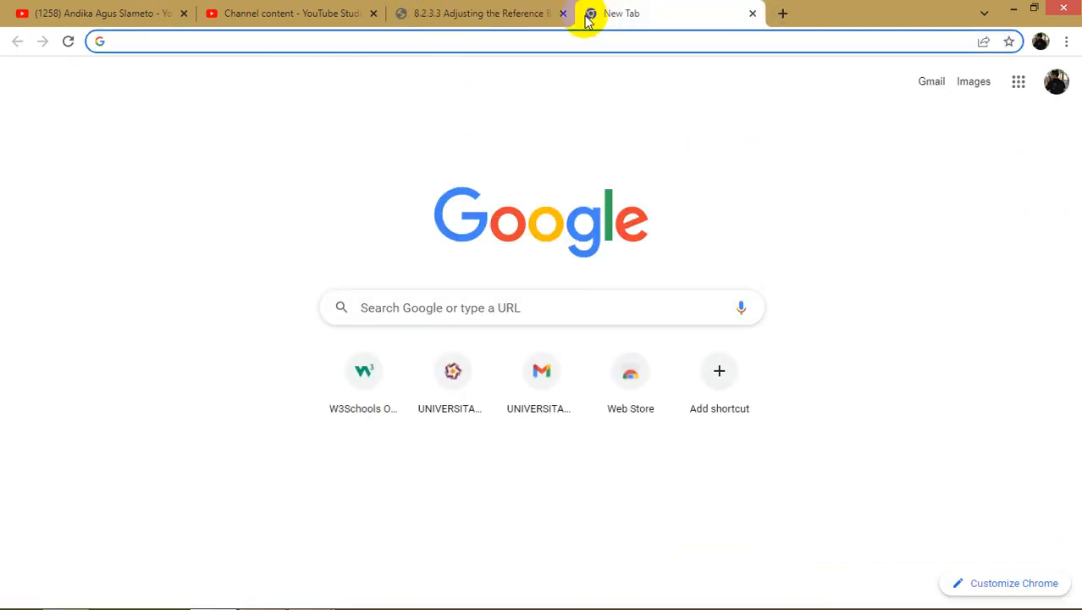
text(wil)
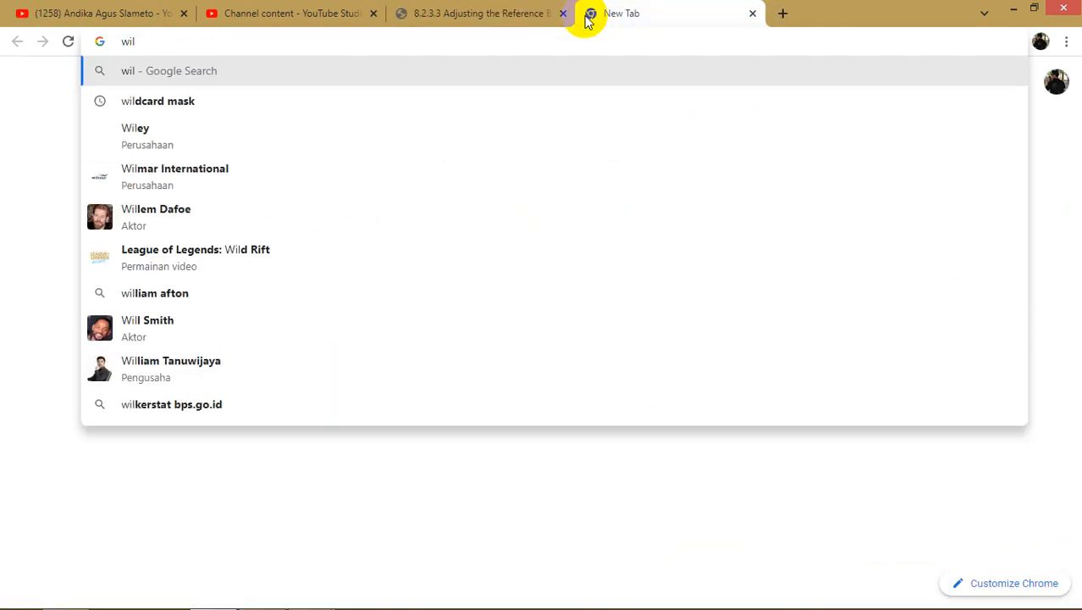
key(Down)
key(Return)
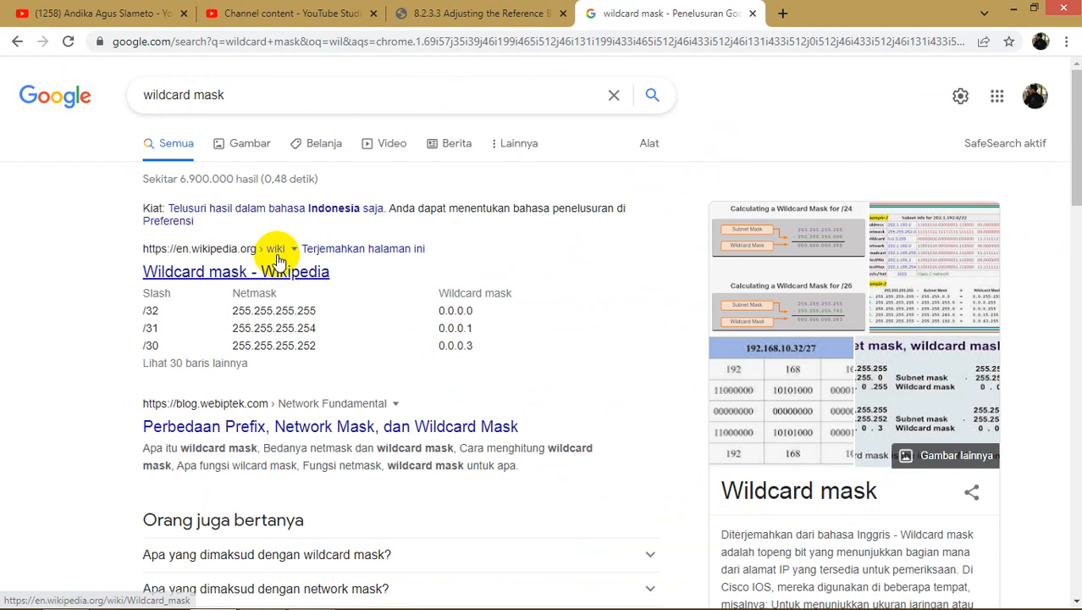
click(275, 270)
scroll(423, 285, down, 10)
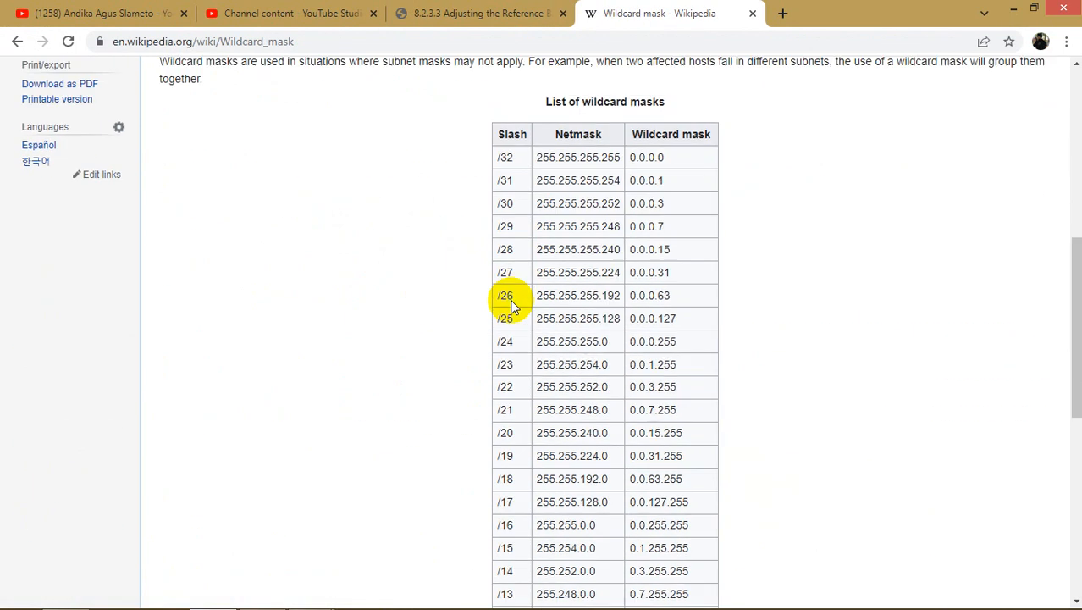
scroll(511, 306, up, 1)
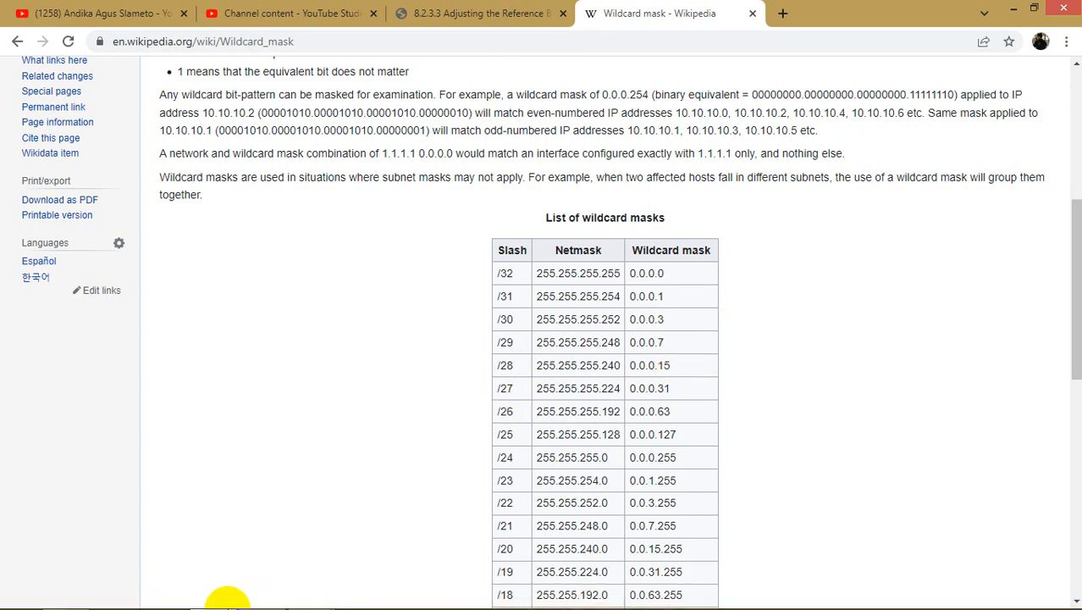
- Back in Notepad, fill in the wildcard masks 0.0.0.15 for /28 and 0.0.0.7 for /29
click(262, 595)
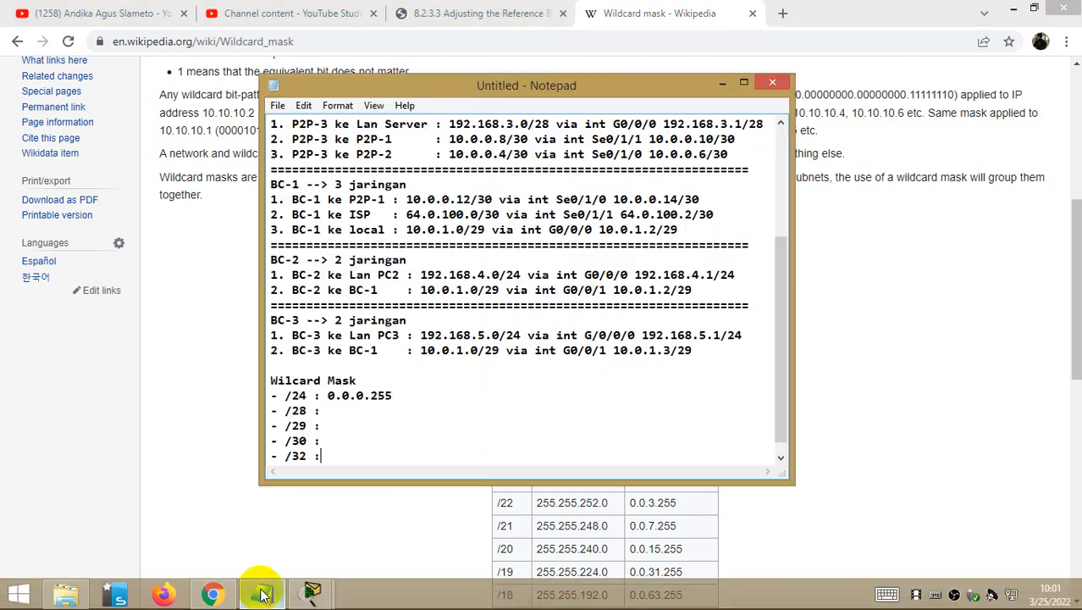
click(336, 412)
text(0.0.0.)
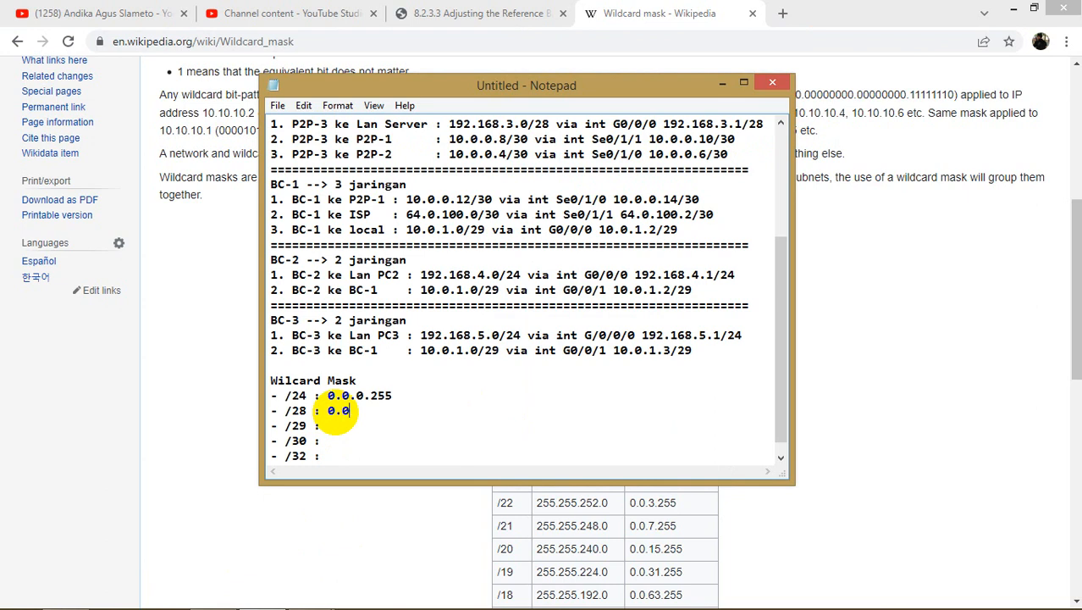
text(5)
key(Down)
text(0.0.0.7)
- Fill in the wildcard masks 0.0.0.3 for /30 and 0.0.0.0 for /32
key(Down)
text(0.0.0.)
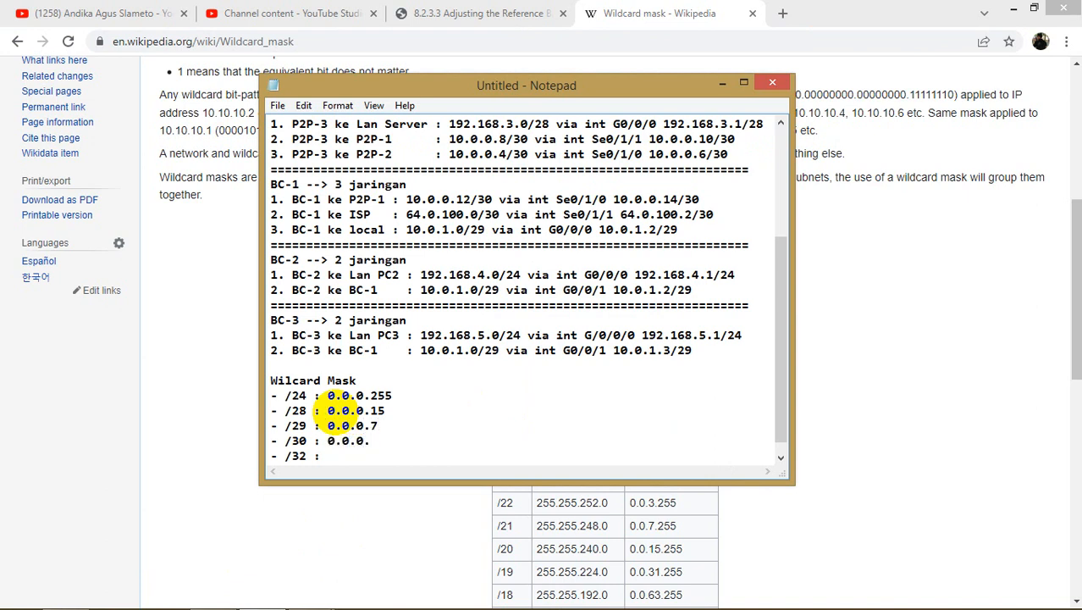
text(3)
key(Down)
text(10.0.0.0)
- Return to Packet Tracer and place the Notepad notes, showing the P2P-1 section, so that router P2P-1 stays reachable
scroll(413, 301, up, 3)
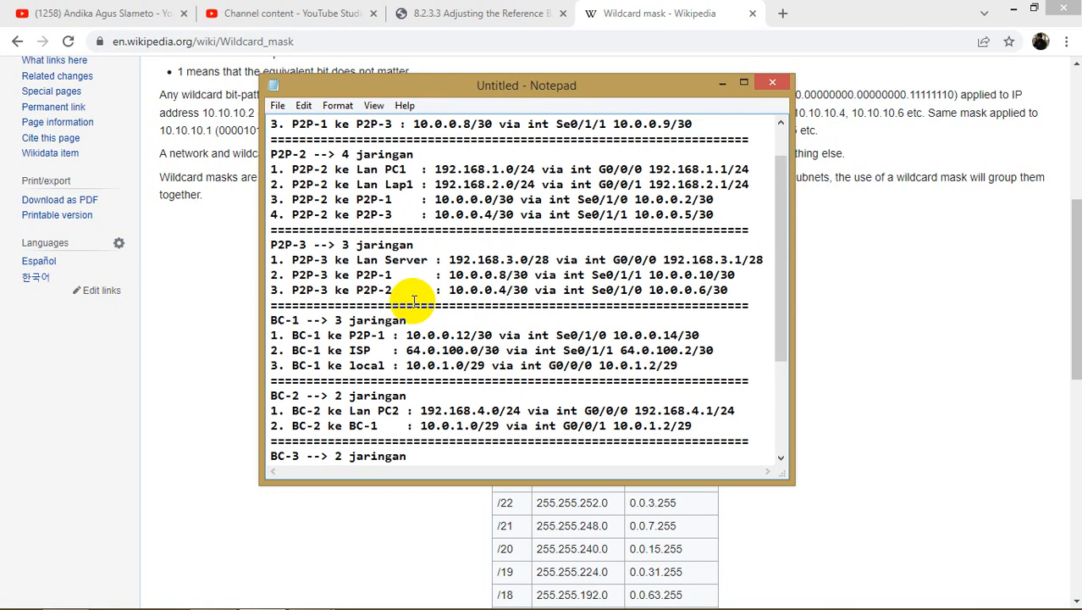
scroll(414, 301, up, 1)
click(1014, 8)
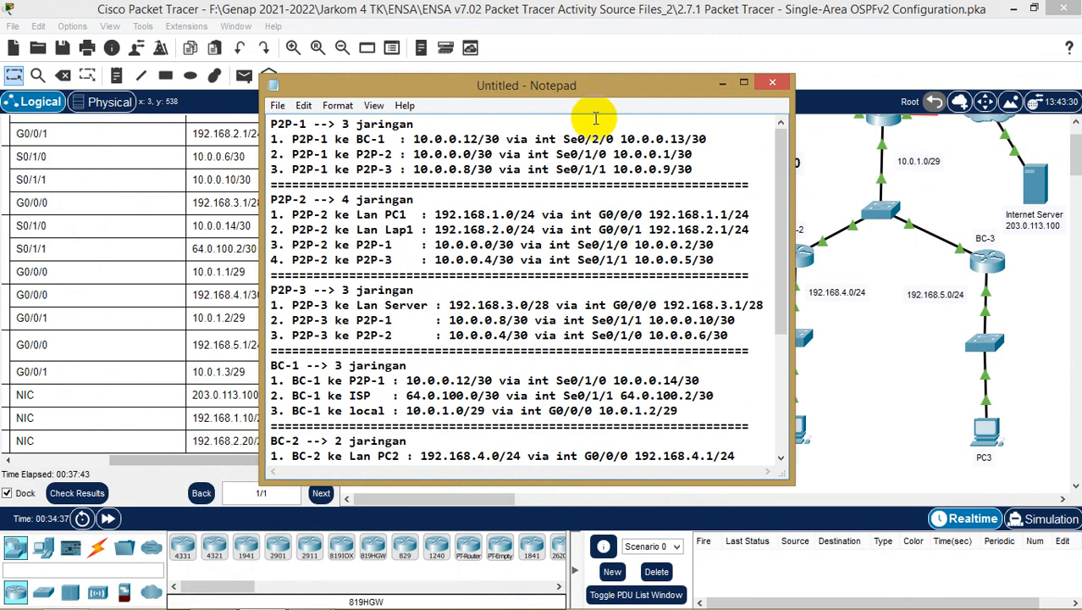
drag(616, 82, 391, 84)
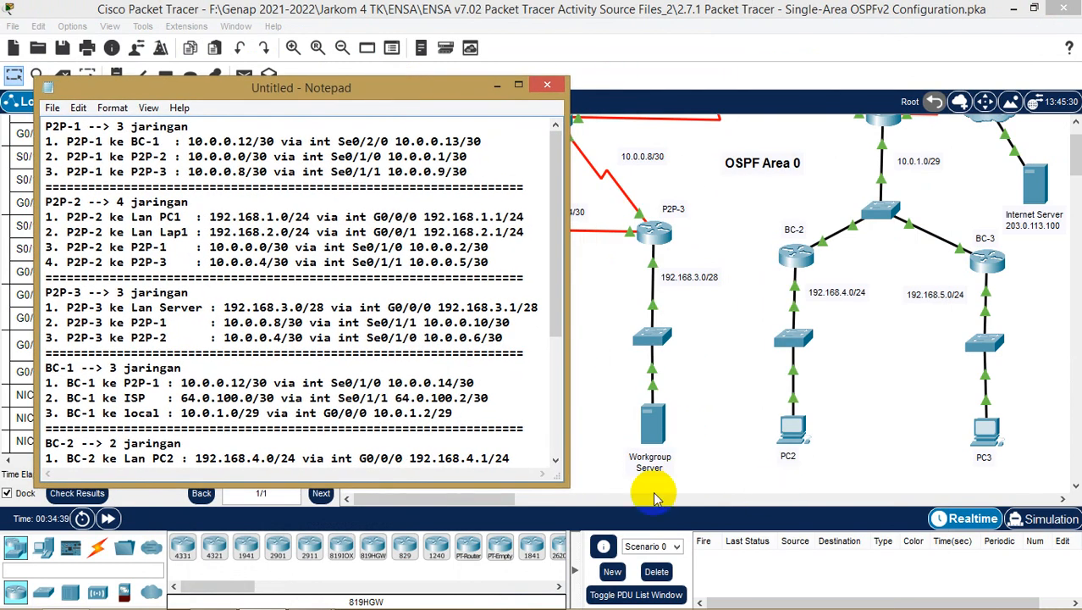
click(453, 498)
scroll(498, 377, up, 1)
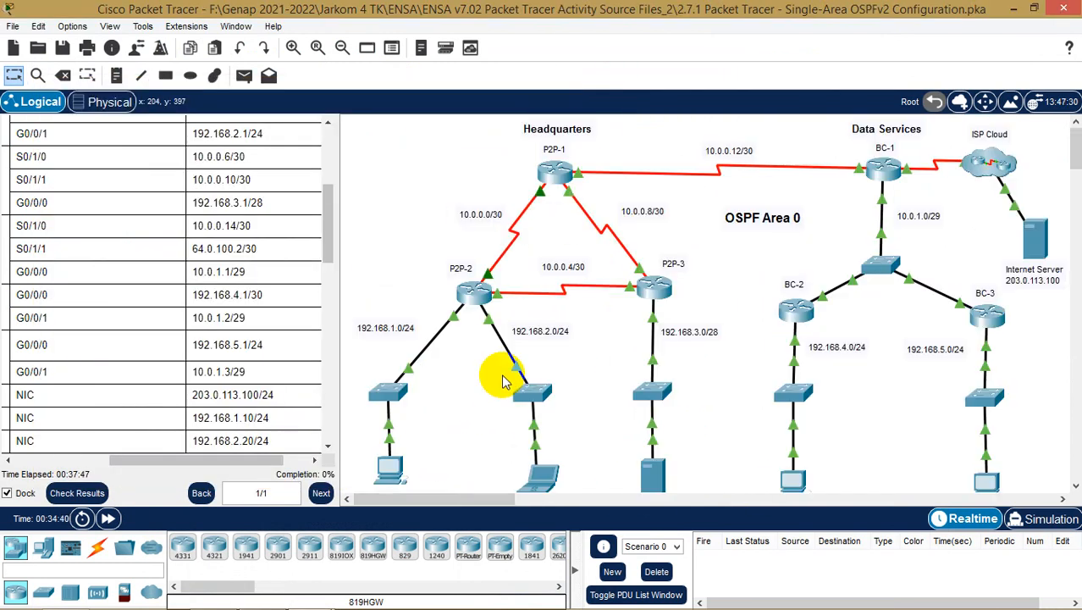
click(263, 596)
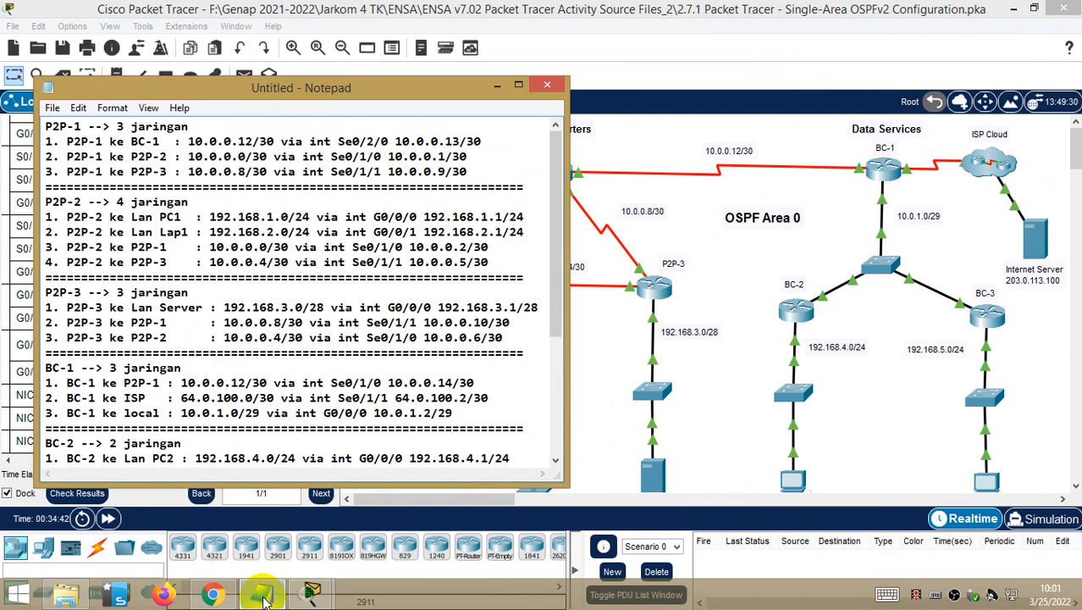
drag(450, 88, 403, 79)
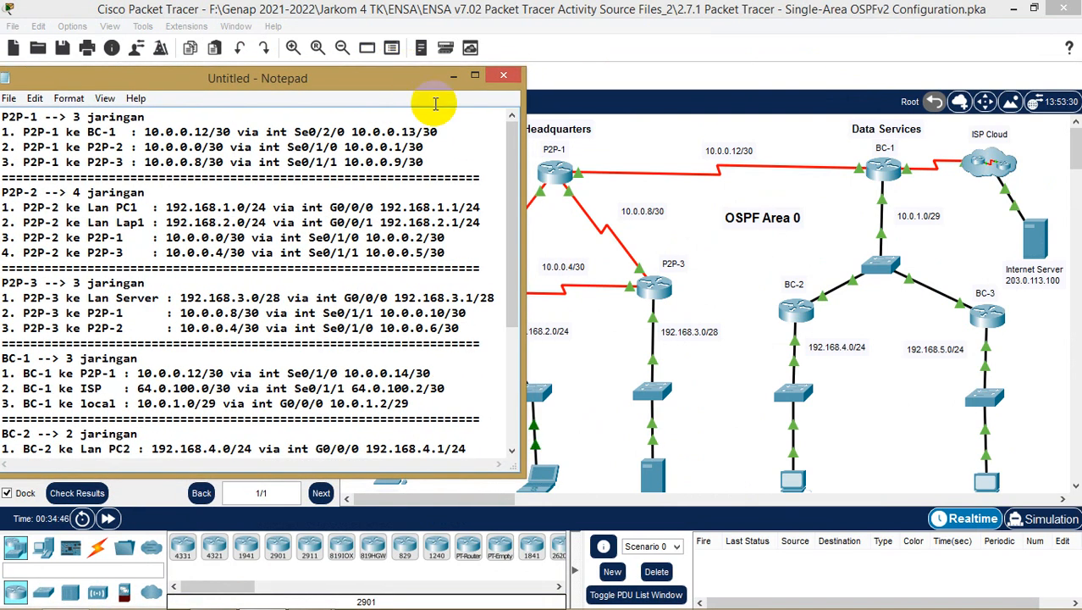
- Open P2P-1's command line beside the Notepad notes and enter privileged EXEC mode
click(552, 170)
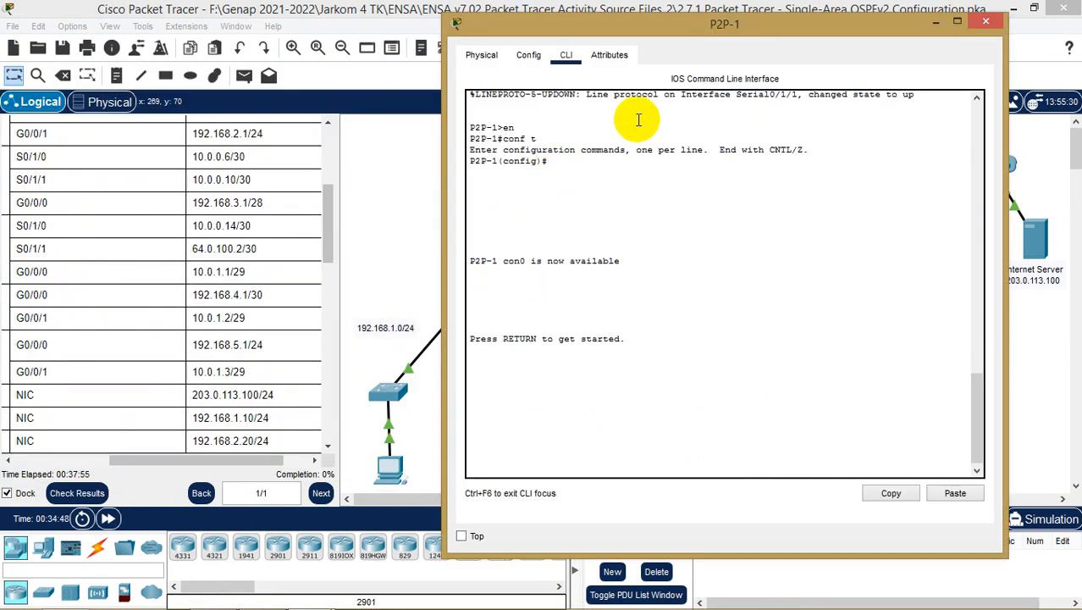
key(Return)
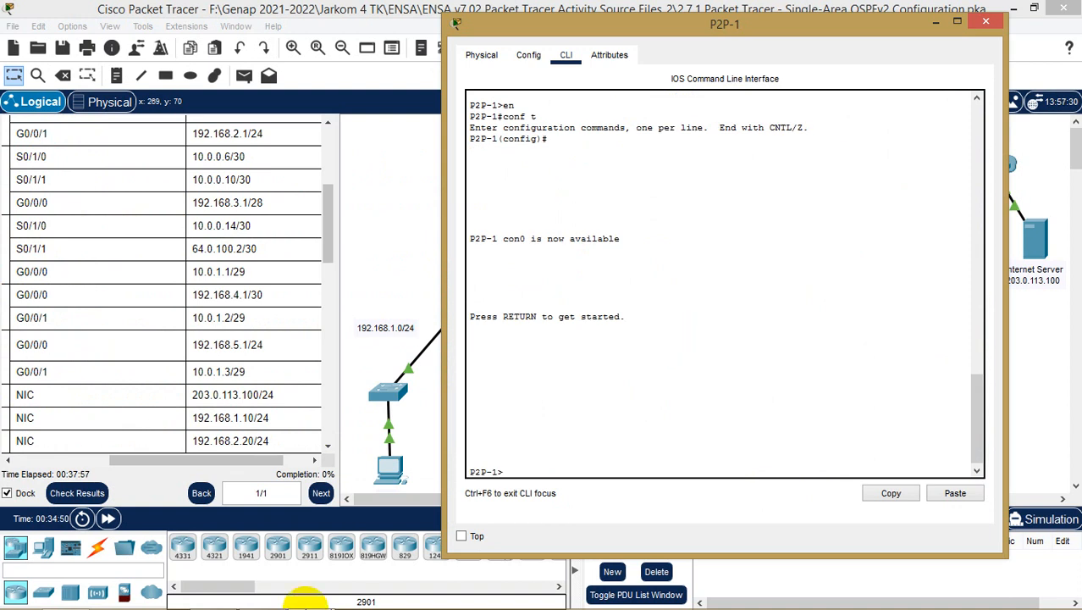
click(258, 597)
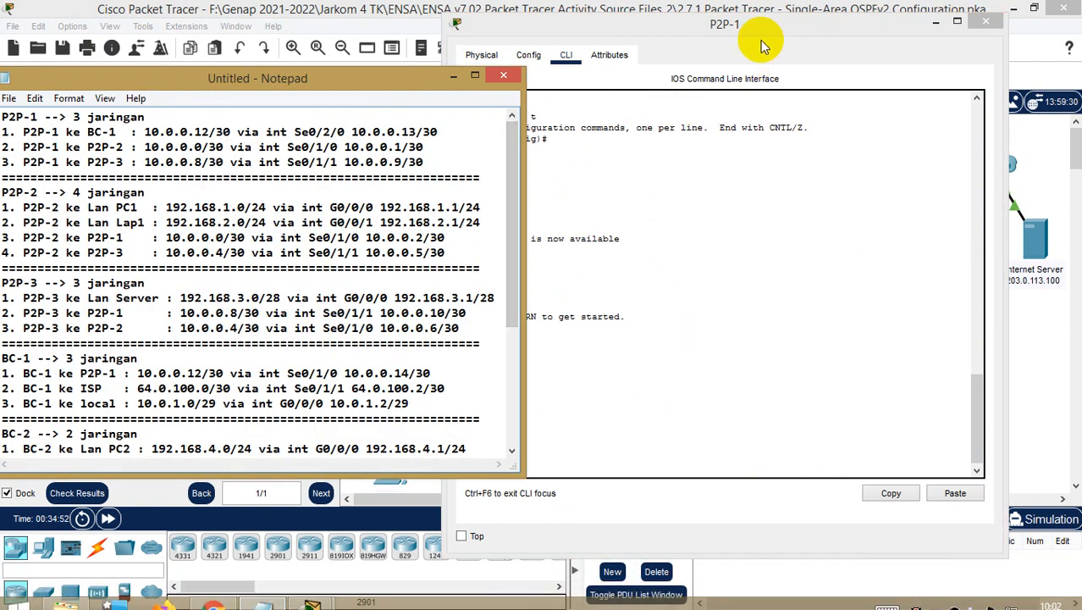
drag(767, 26, 835, 27)
drag(297, 77, 317, 56)
click(629, 466)
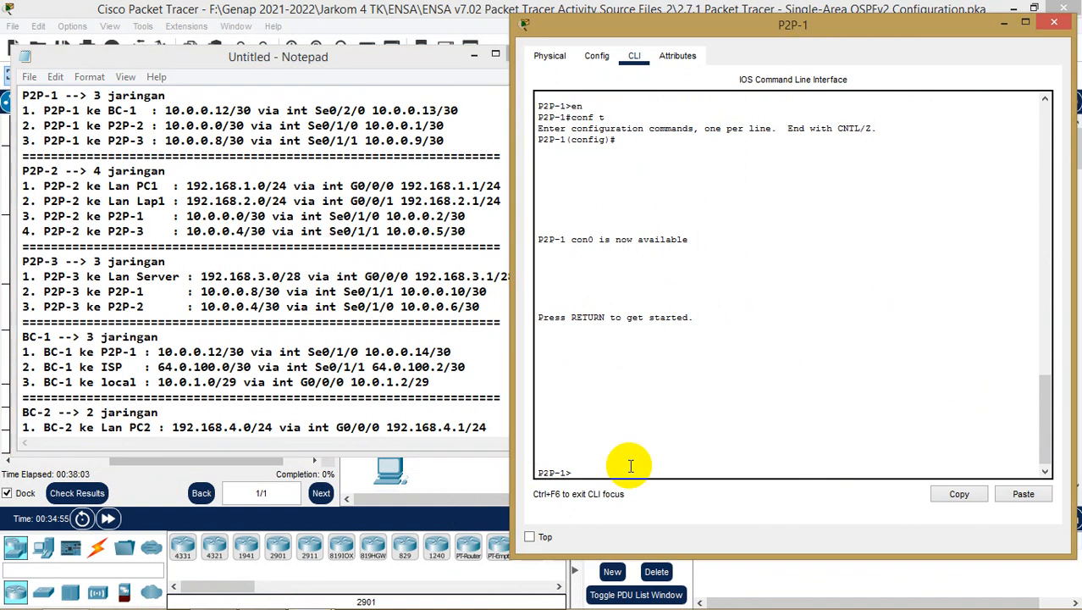
drag(787, 26, 801, 26)
text(en)
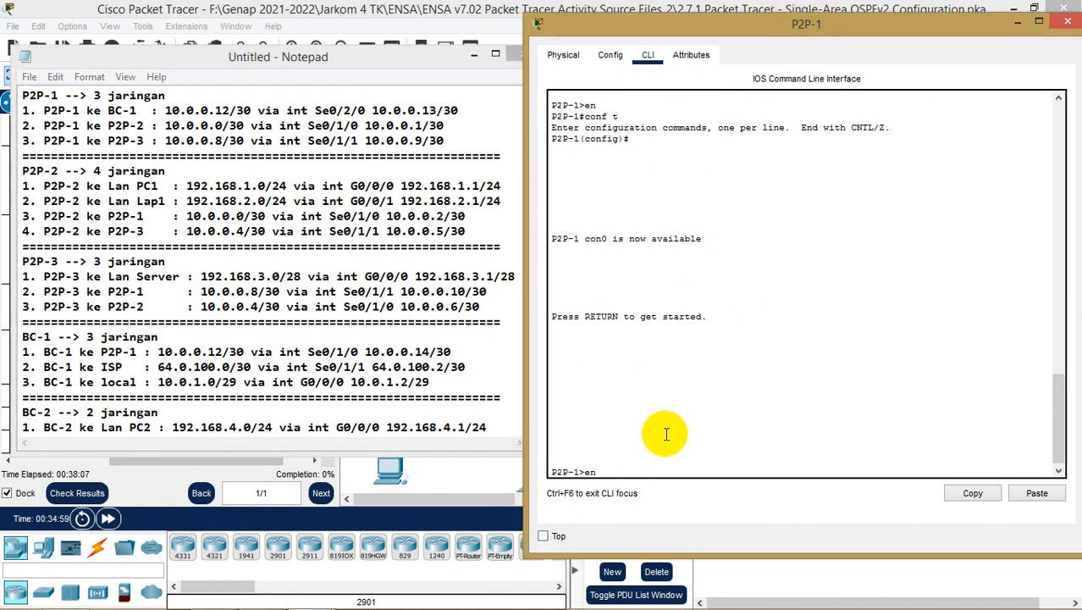
key(Return)
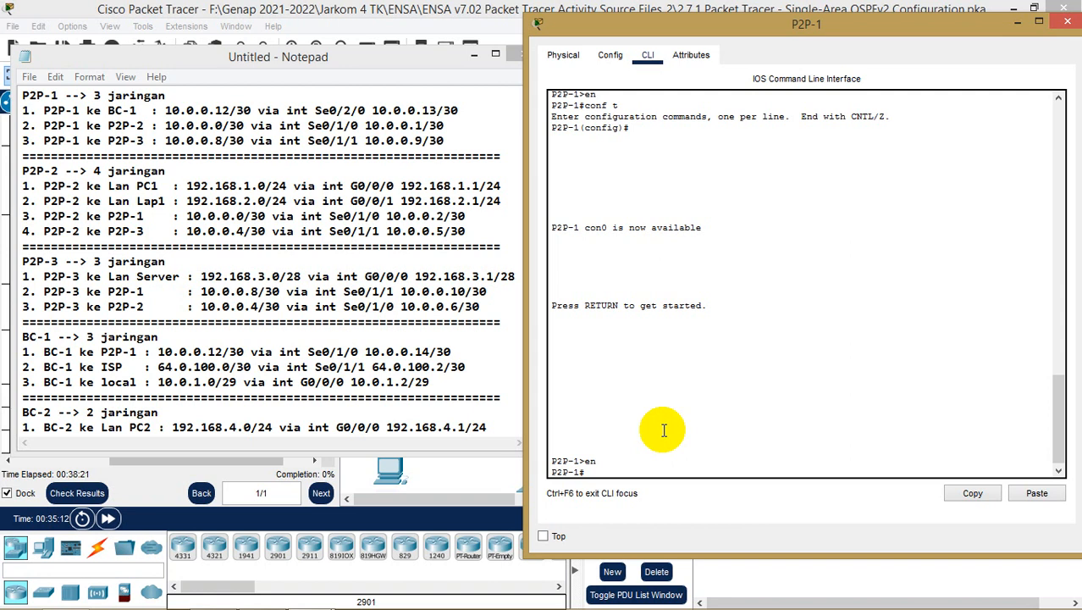
text(route)
key(Tab)
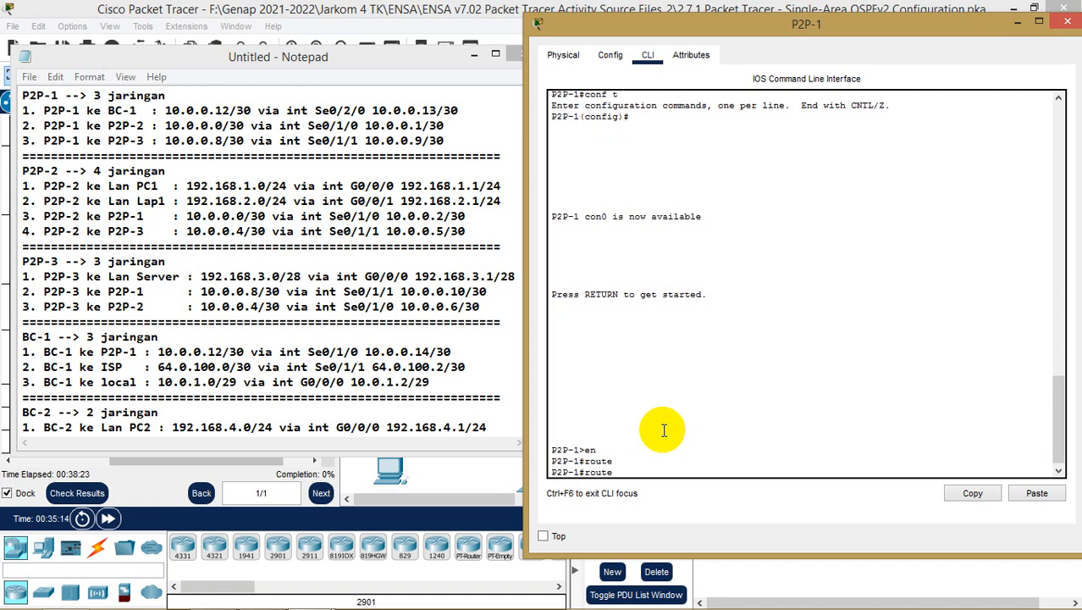
text(os)
key(Tab)
key(BackSpace)
key(BackSpace)
key(BackSpace)
key(BackSpace)
key(BackSpace)
key(BackSpace)
key(BackSpace)
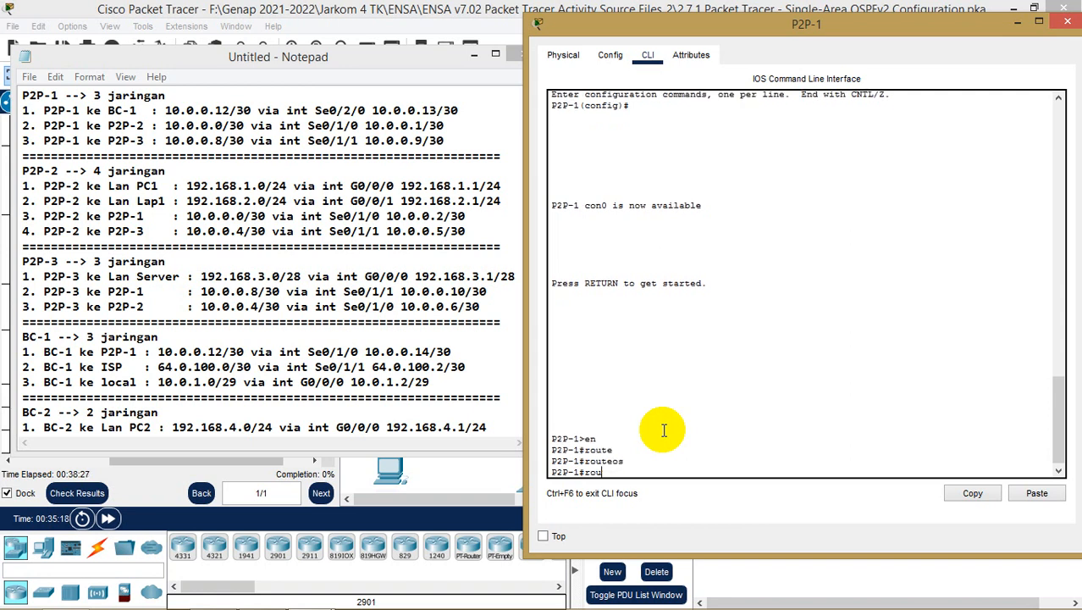
- Enter global configuration mode on P2P-1 and start OSPF process 10 with "router ospf 10"
text(conf t)
key(Return)
text(rou)
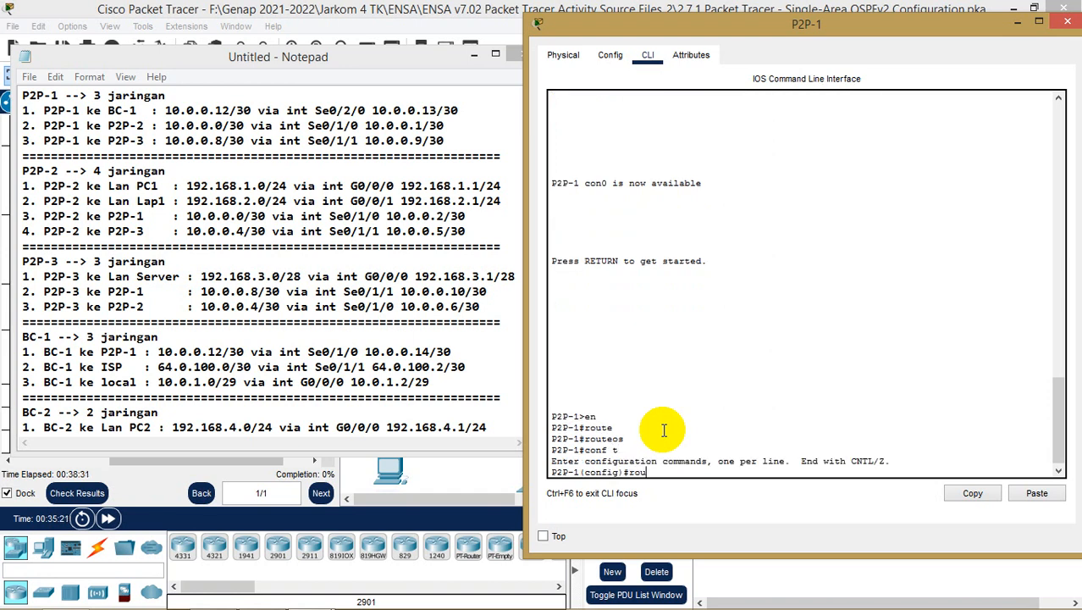
key(Tab)
text(os)
key(Tab)
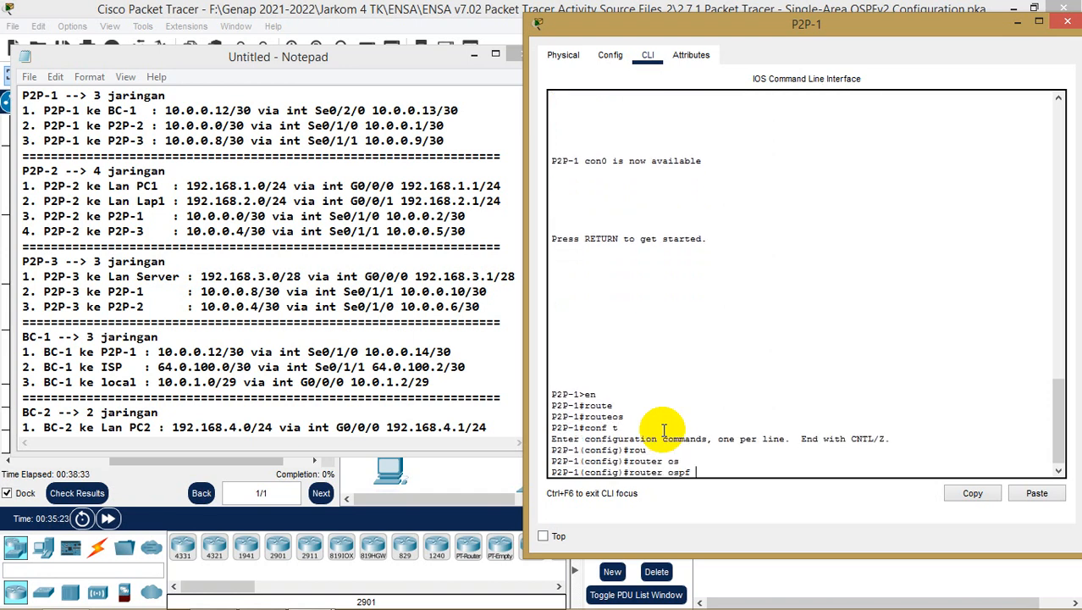
text(10)
key(Return)
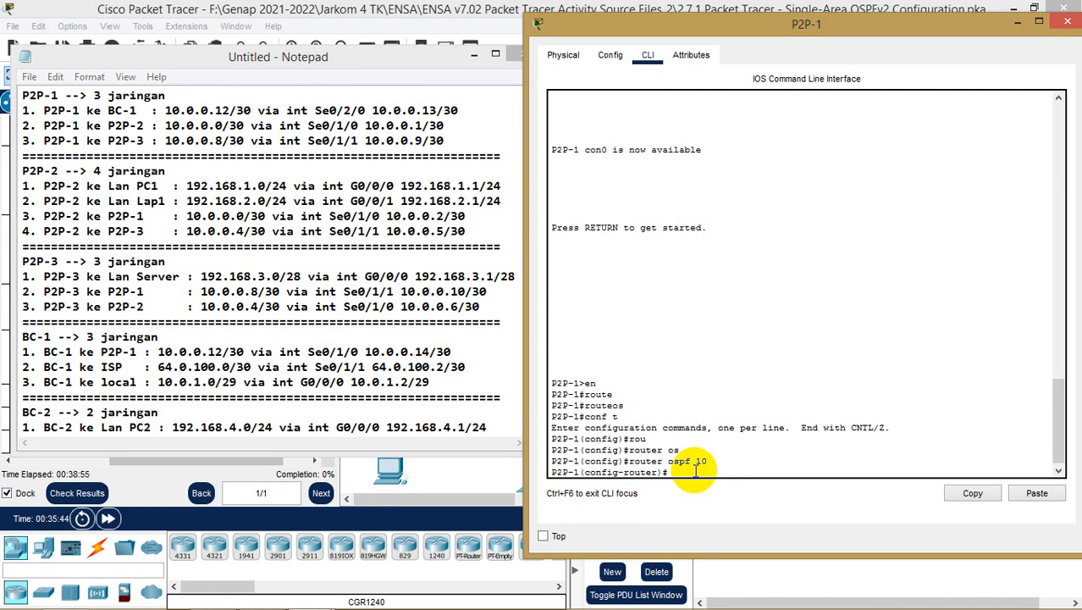
- Advertise network 10.0.0.12 with wildcard mask 0.0.0.3 in area 0 under P2P-1's OSPF process, checking the topology behind the router window
text(net)
key(Tab)
text(10)
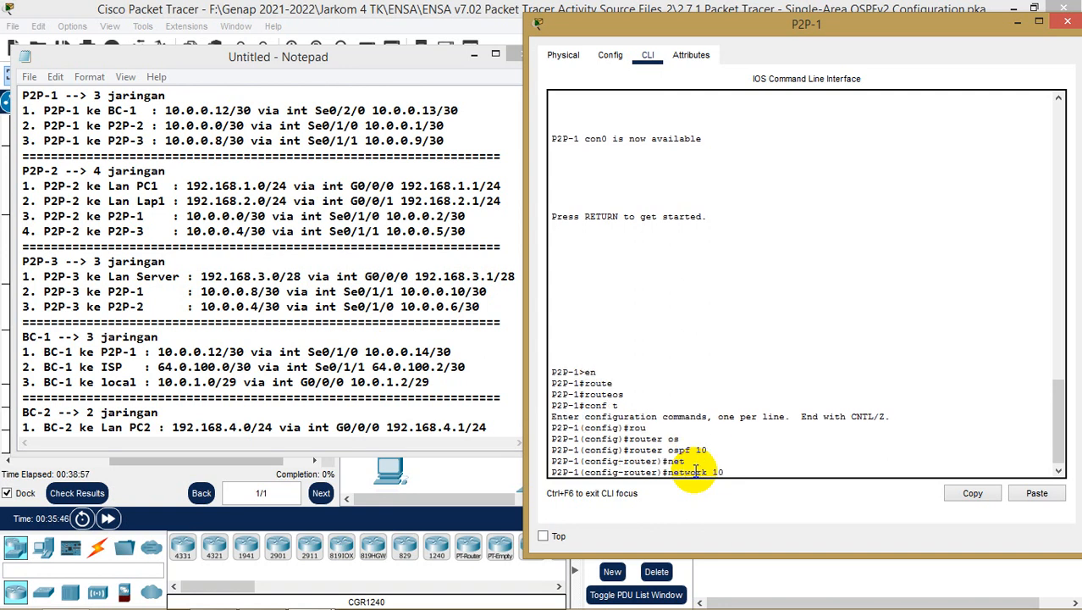
text(.0.0.)
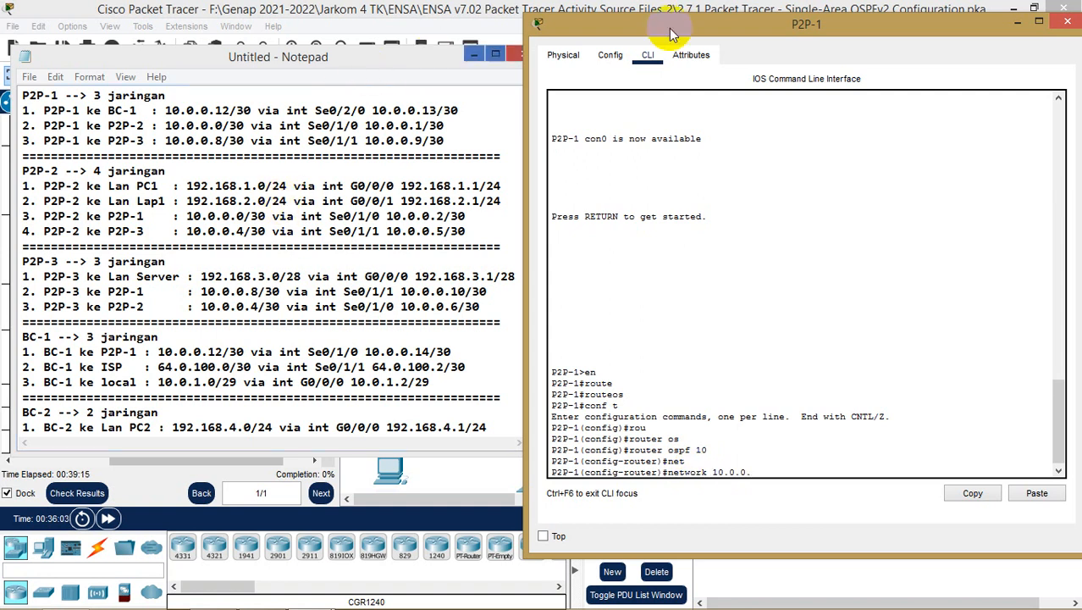
drag(754, 27, 703, 320)
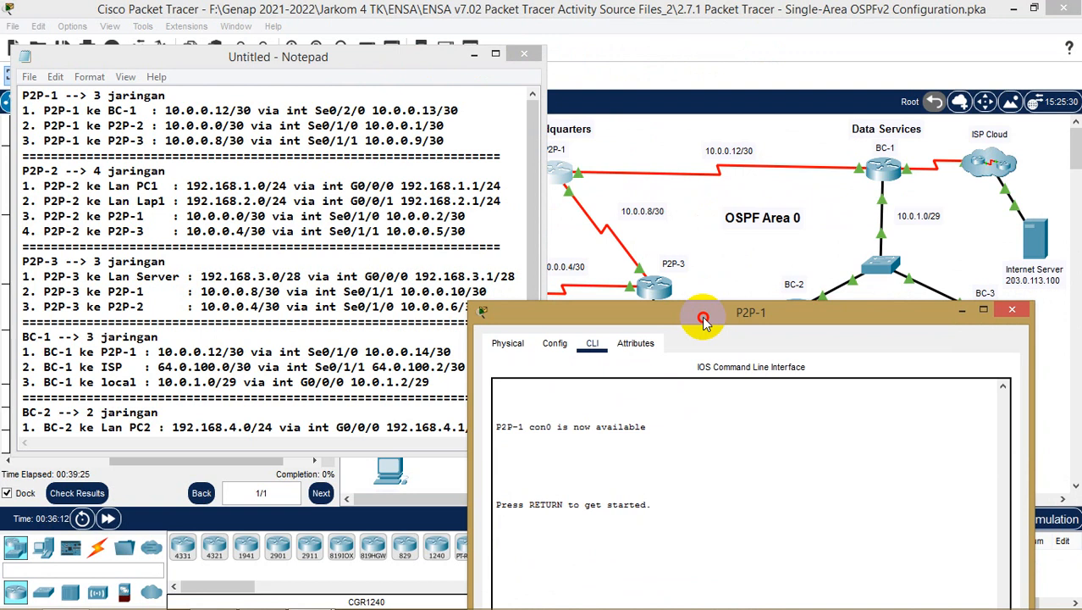
drag(703, 320, 737, 41)
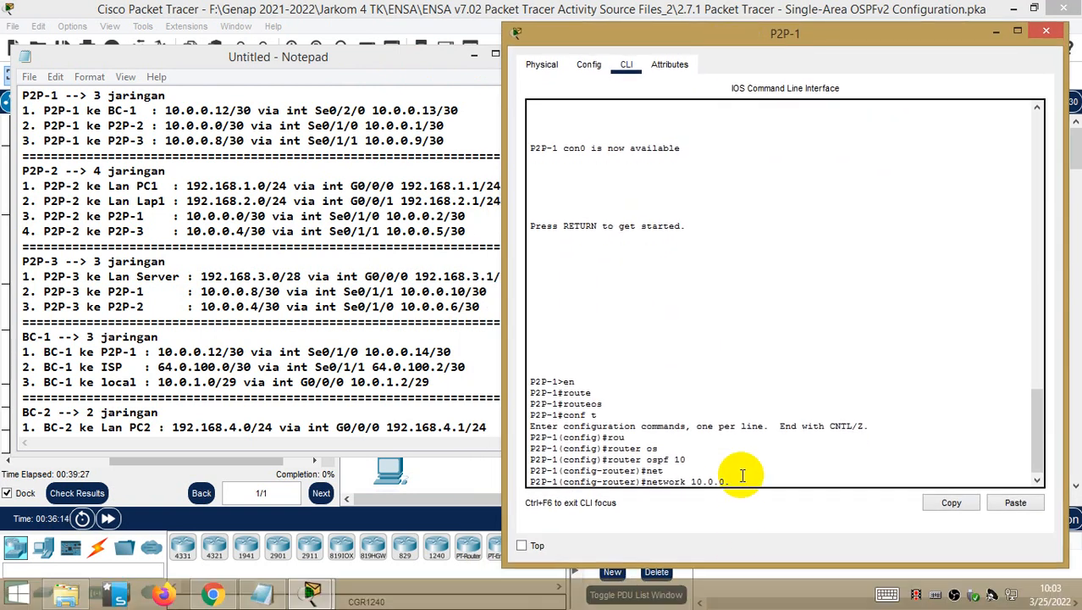
text(12)
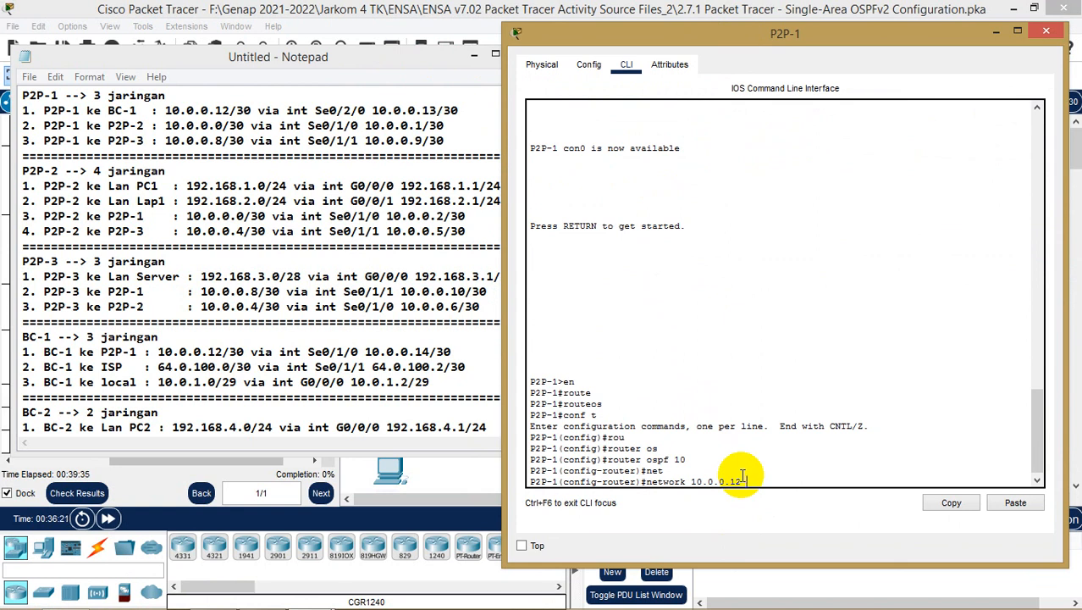
text(0.0.0.3 are)
key(Tab)
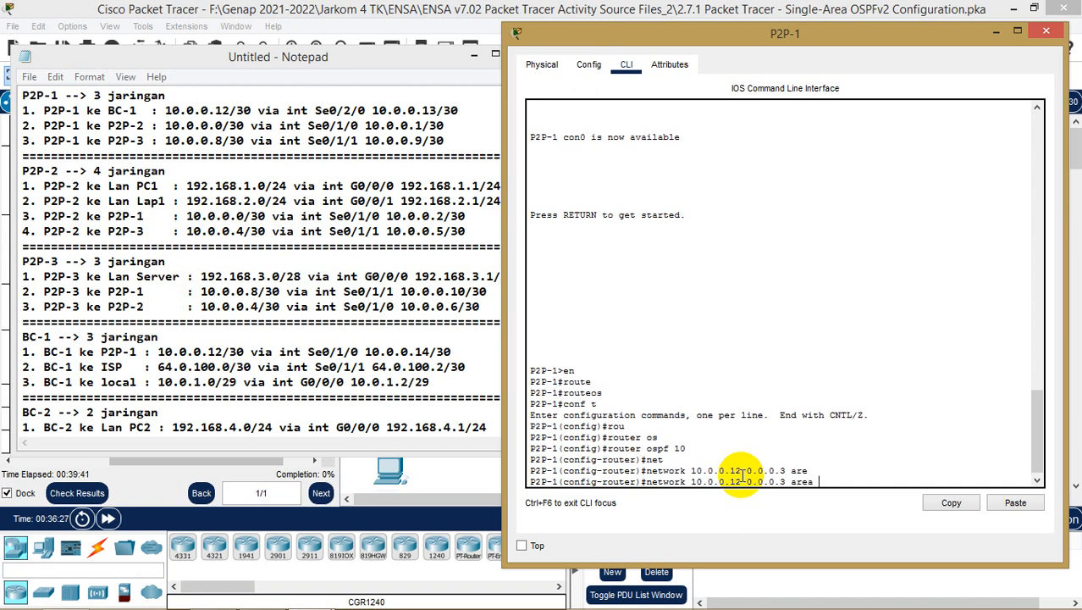
text(0)
key(Return)
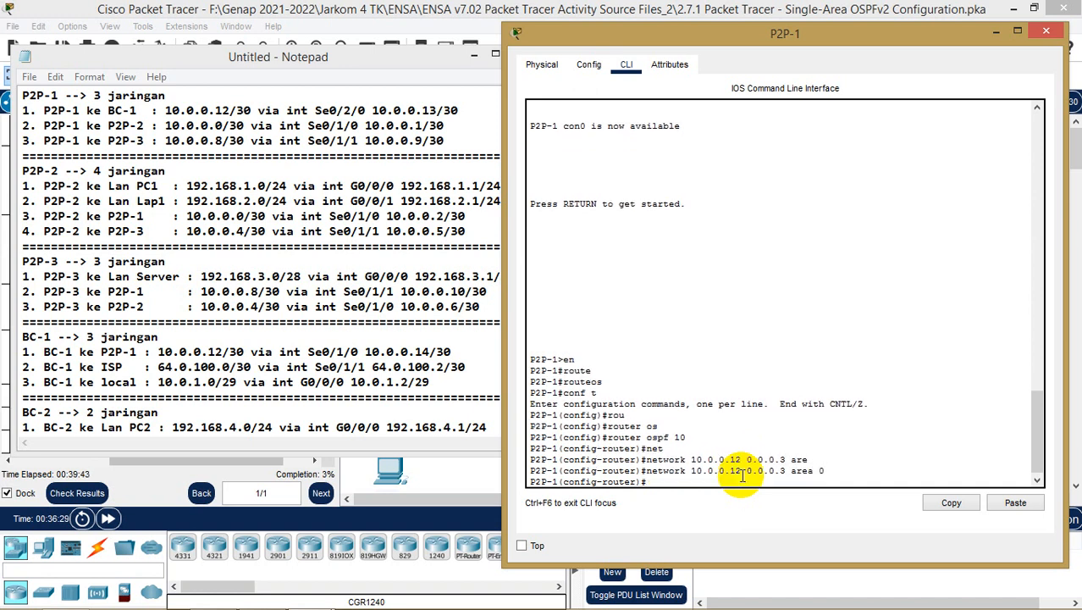
- Uncover the Notepad notes, recall P2P-1's previous network statement and erase the last octet of its network address
mouse_move(905, 34)
mouse_down()
mouse_move(397, 78)
mouse_move(613, 88)
mouse_move(900, 47)
mouse_up()
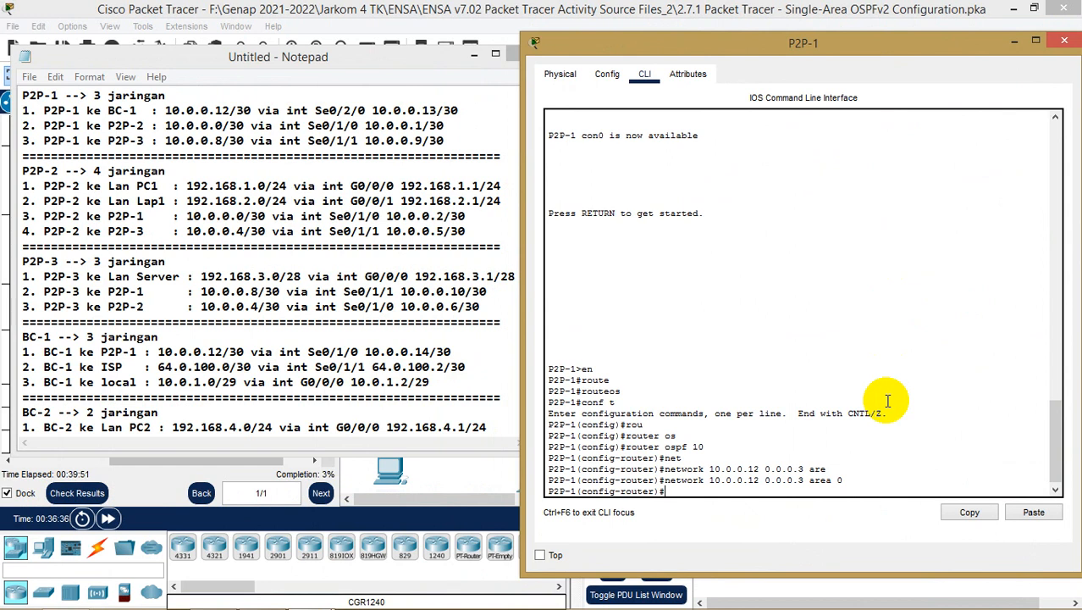
key(Up)
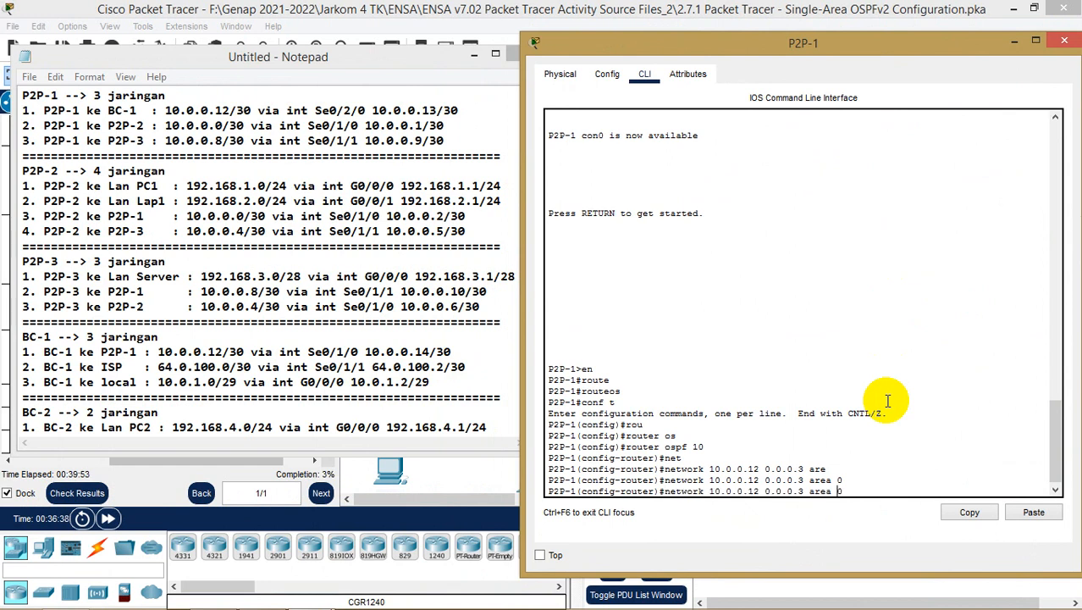
key(Left)
key(Left)
key(Left)
key(Left)
key(Left)
key(Left)
key(Left)
key(Left)
key(BackSpace)
key(BackSpace)
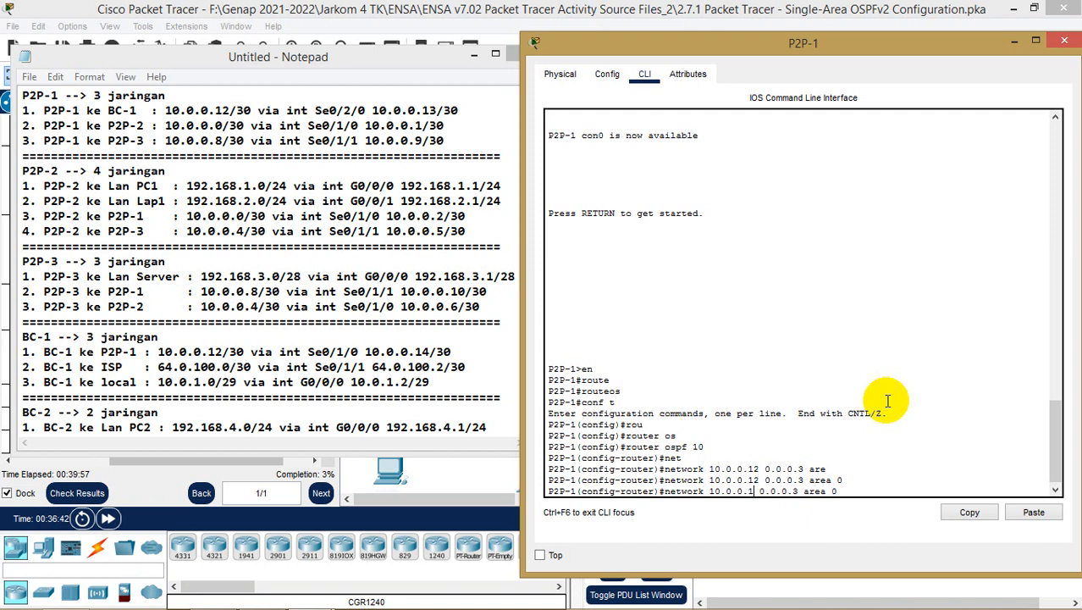
- Advertise networks 10.0.0.0 and 10.0.0.8 with wildcard mask 0.0.0.3 in OSPF area 0 on P2P-1
text(0)
key(Return)
key(Up)
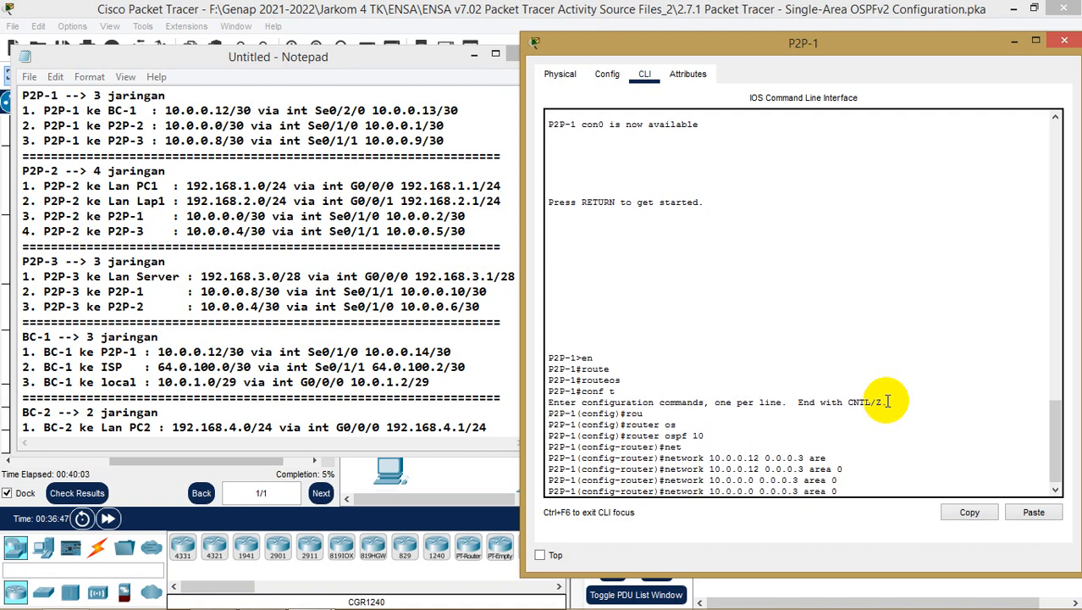
key(Left)
key(Left)
key(Left)
key(Left)
key(Left)
key(Left)
key(Left)
key(BackSpace)
text(8)
key(Return)
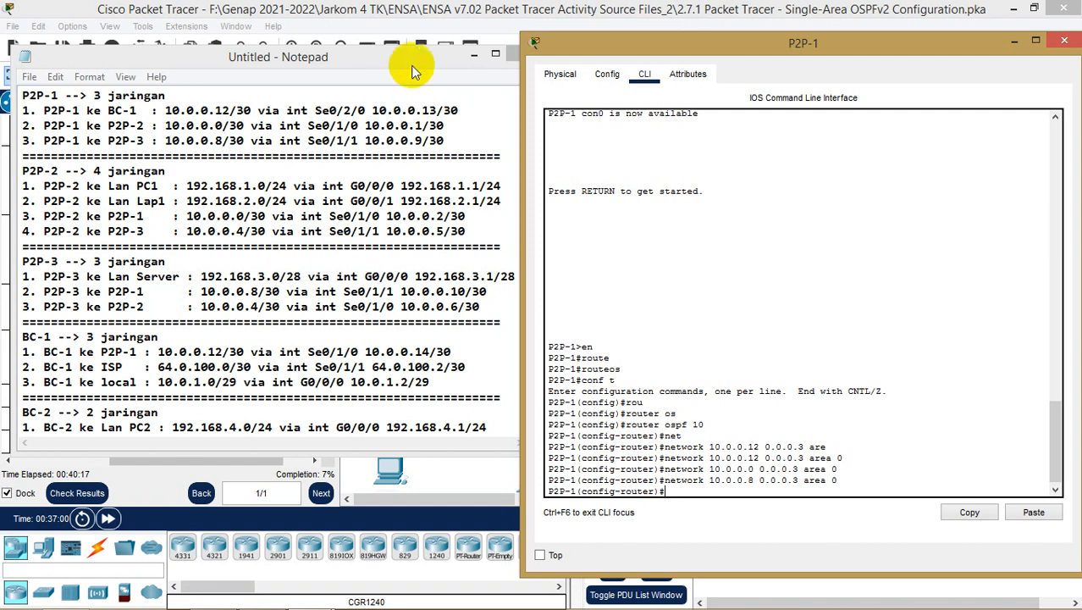
- Move the Notepad notes out of the way and read the OSPF requirements list in the activity instructions
drag(401, 63, 767, 78)
scroll(239, 313, down, 3)
scroll(240, 313, up, 3)
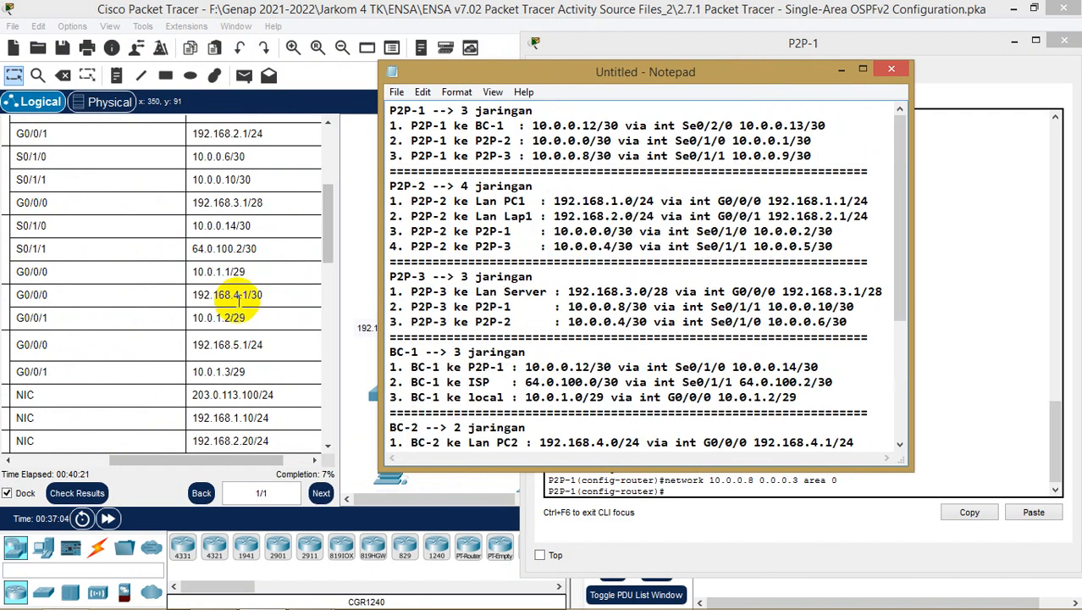
click(841, 68)
click(223, 357)
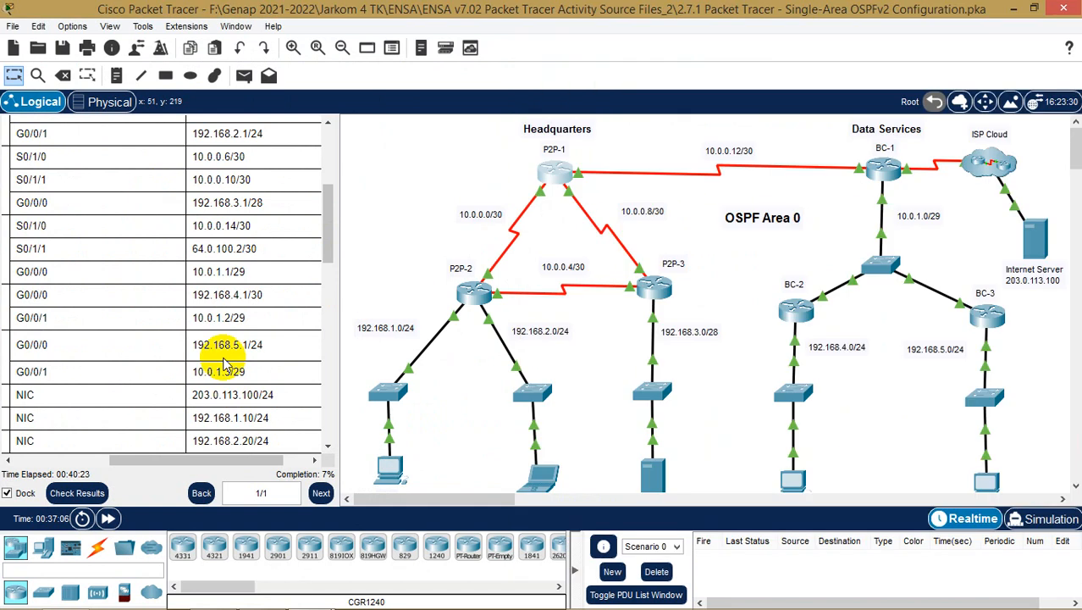
scroll(225, 367, down, 3)
scroll(225, 364, down, 3)
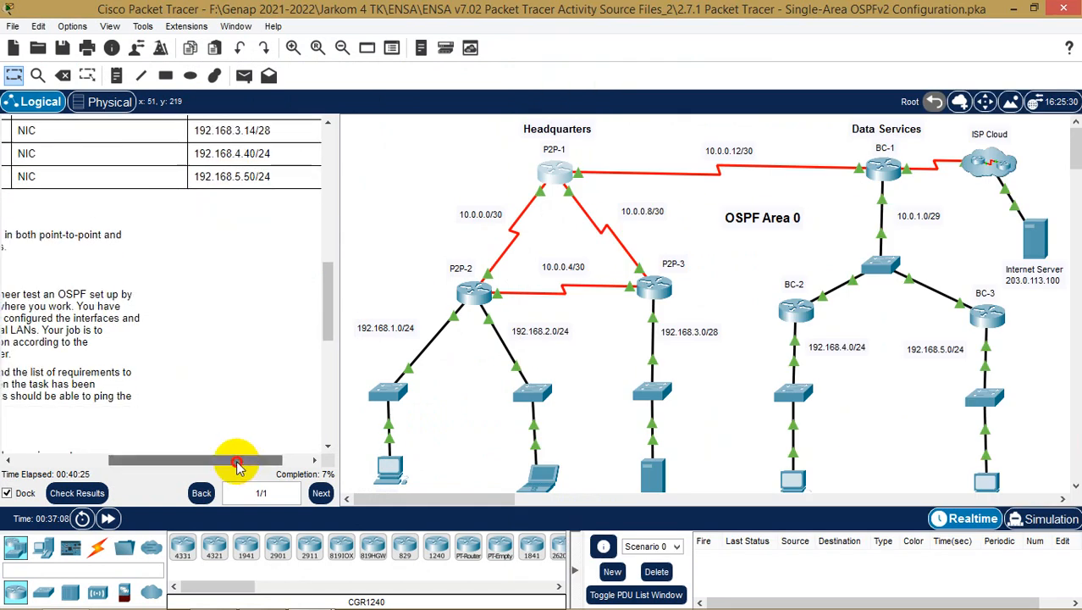
drag(234, 460, 123, 456)
scroll(184, 407, down, 3)
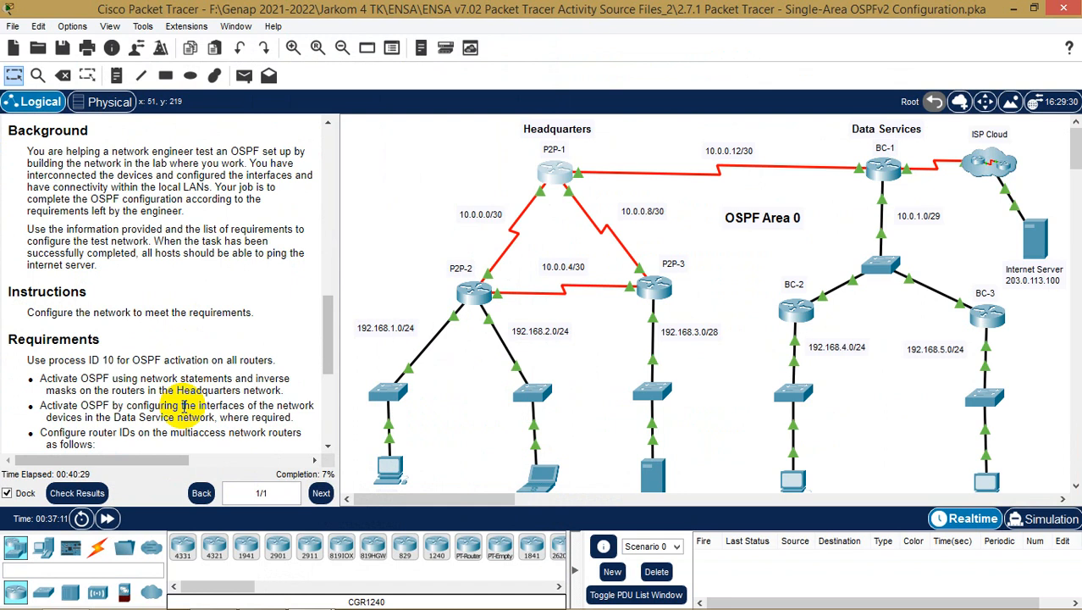
scroll(183, 406, down, 9)
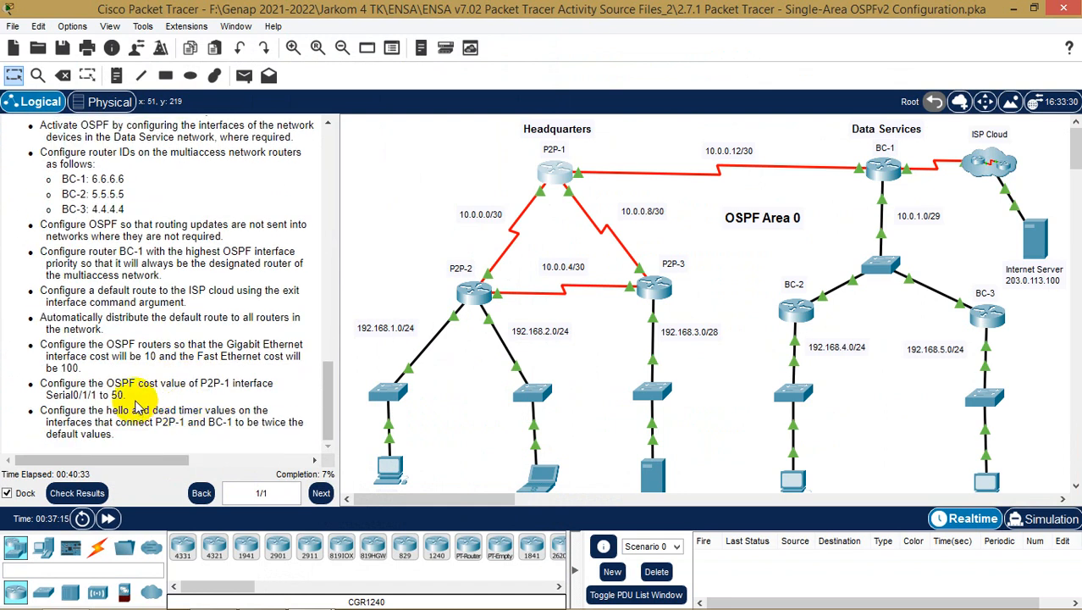
- Review the Gigabit Ethernet and Fast Ethernet cost requirement and check the network notes in Notepad
mouse_move(314, 596)
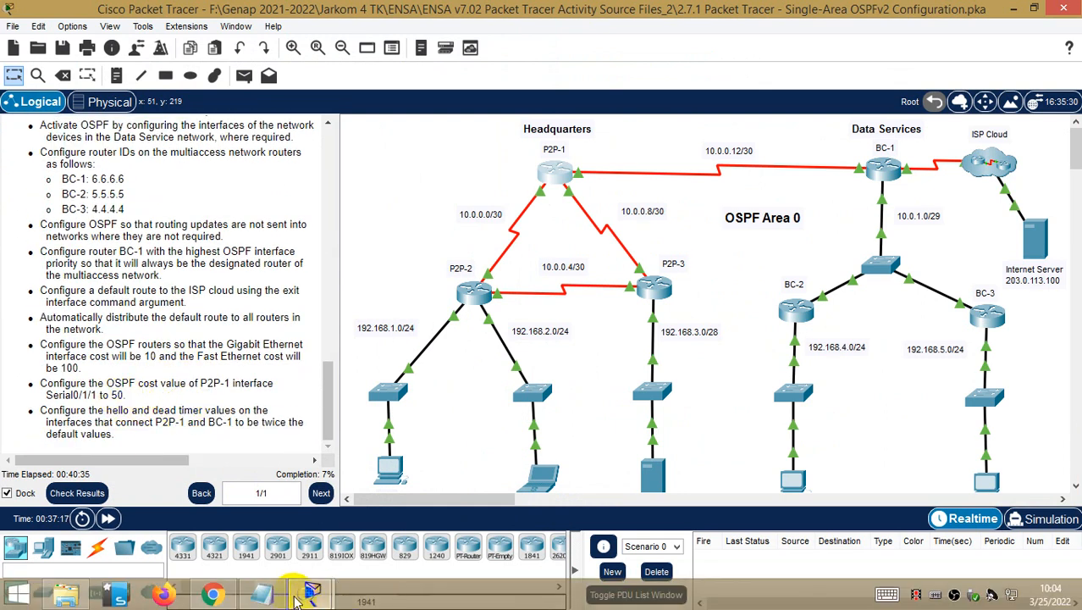
click(415, 533)
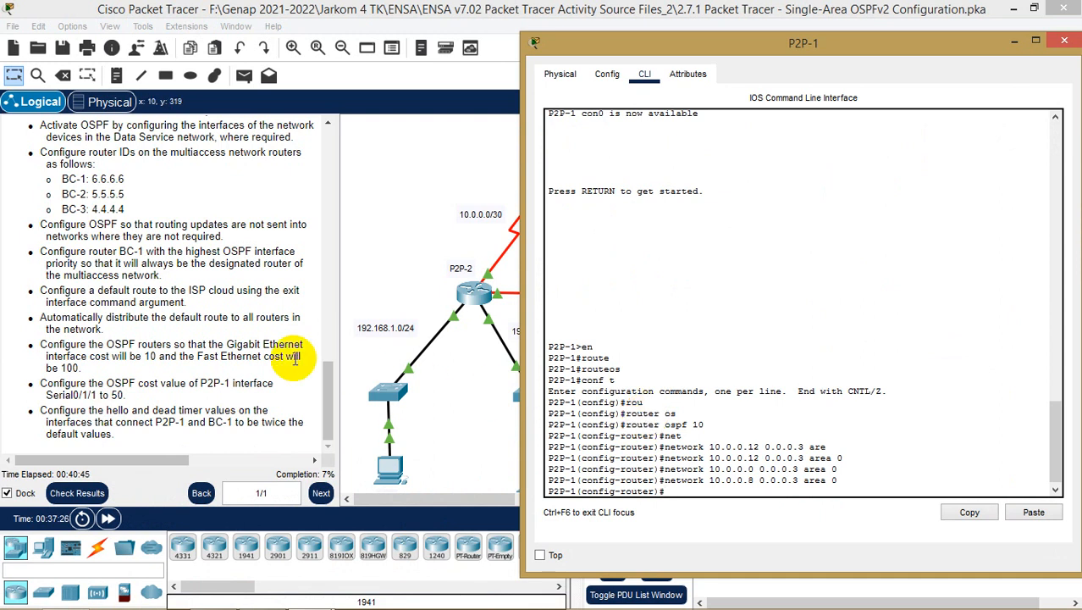
click(42, 347)
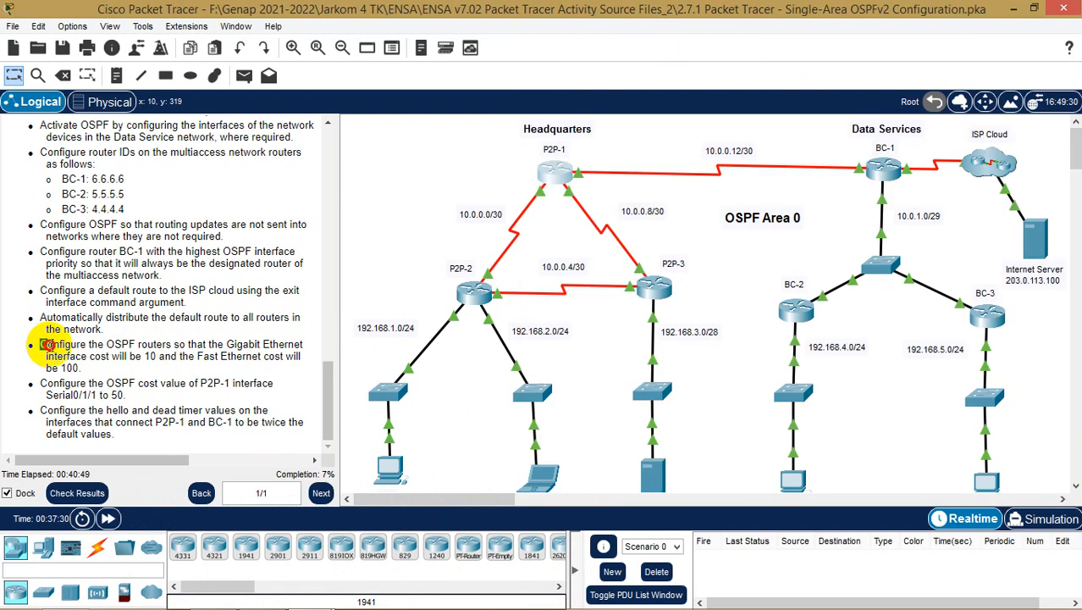
drag(41, 347, 147, 380)
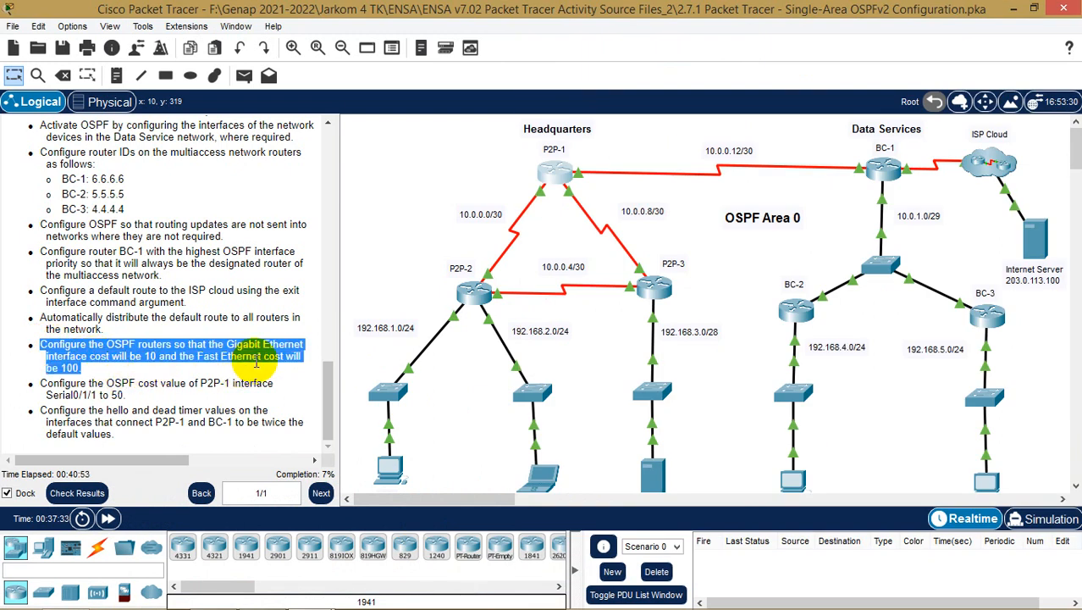
click(264, 601)
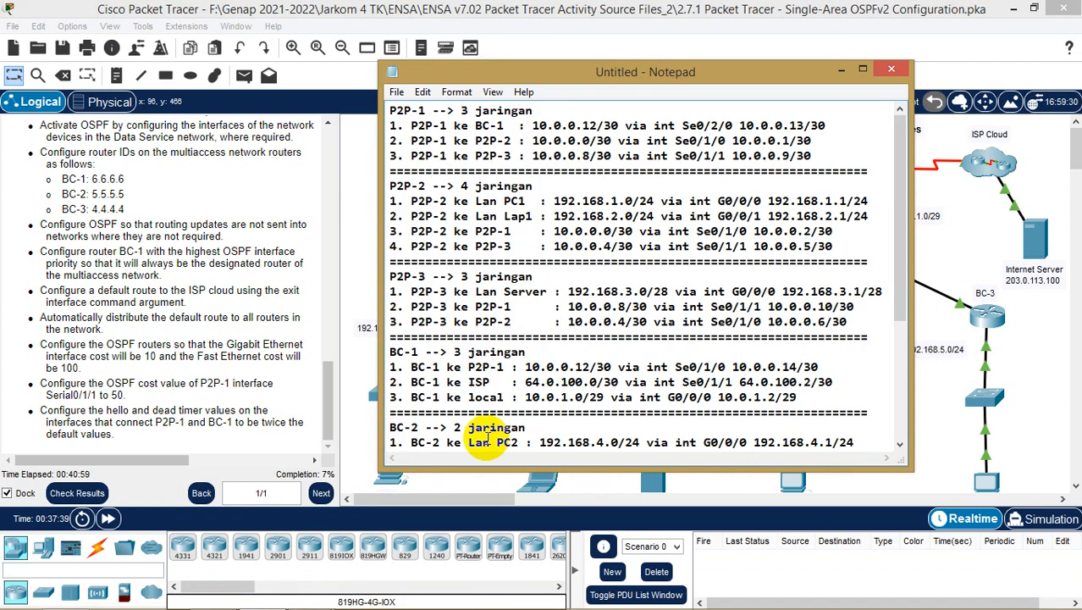
scroll(499, 439, down, 1)
click(841, 71)
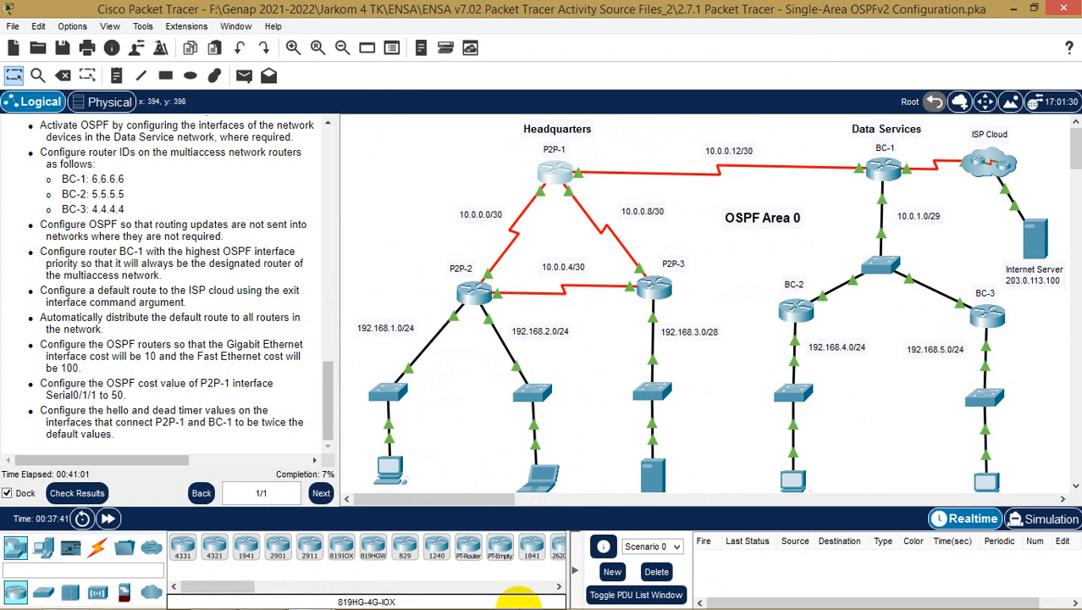
- Set the OSPF auto-cost reference bandwidth on P2P-1 to 10000 and leave router configuration mode
mouse_move(314, 588)
click(415, 543)
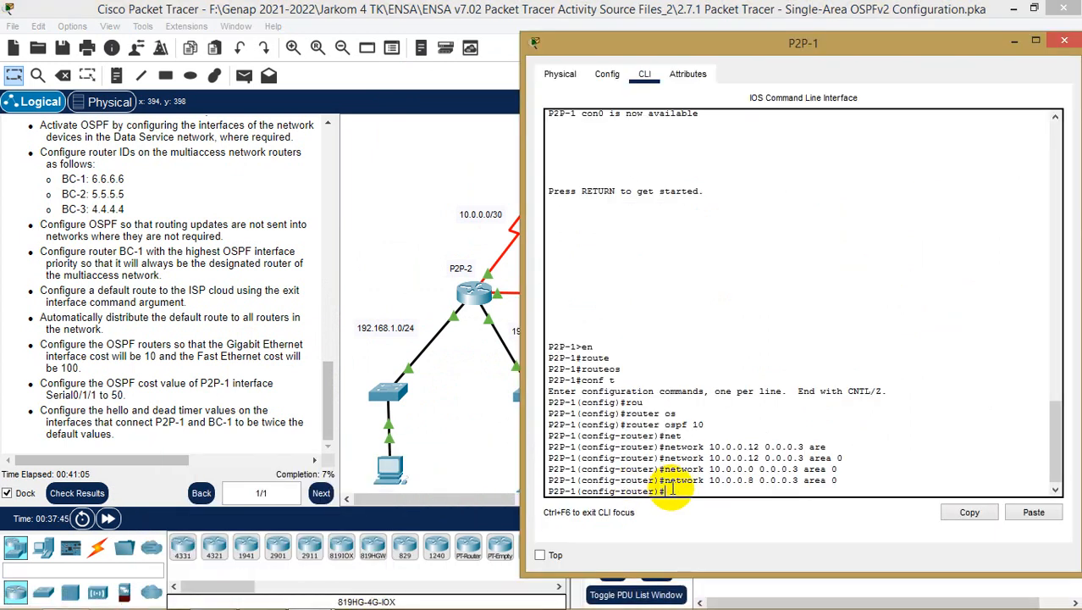
text(au)
key(Tab)
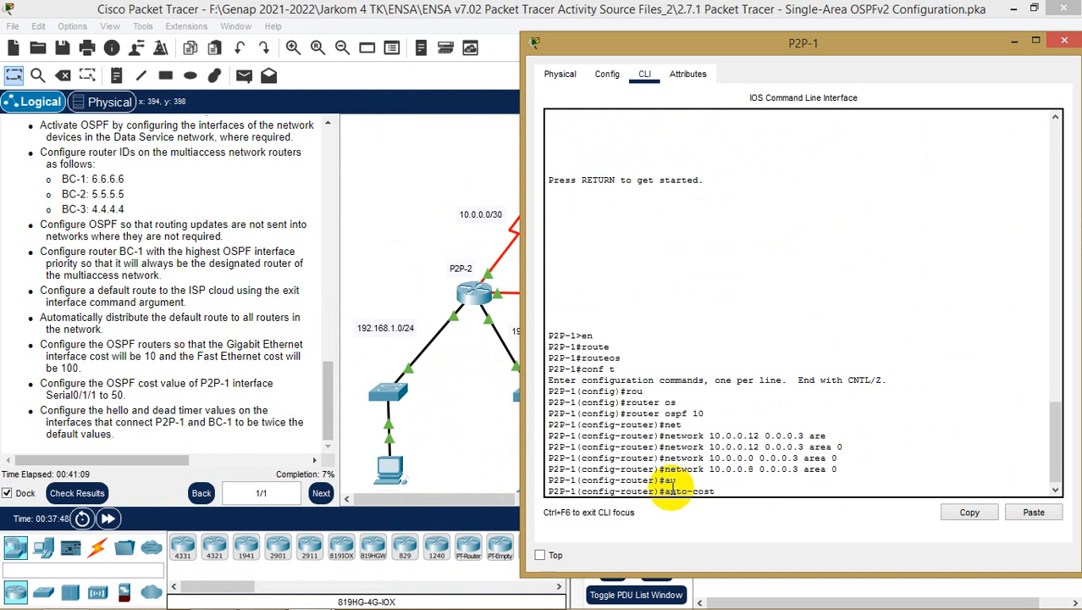
text(re)
key(Tab)
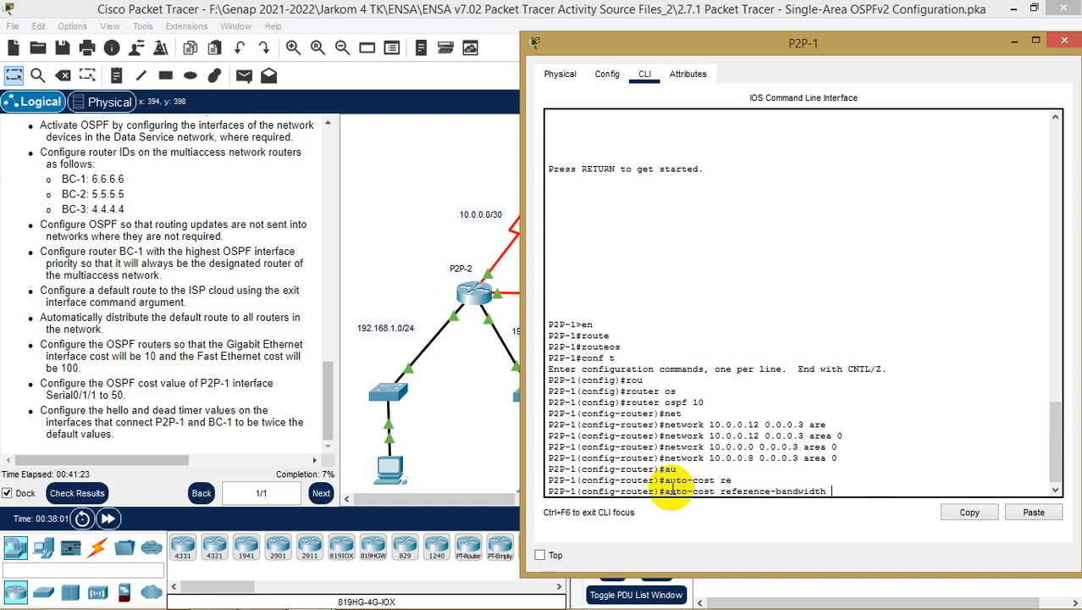
text(10000)
key(Return)
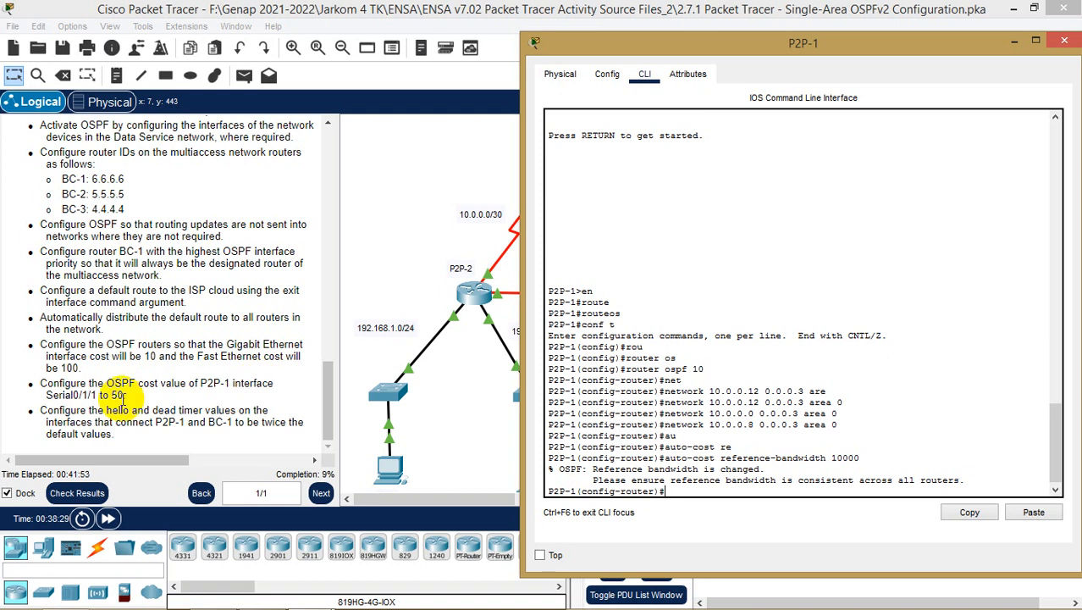
text(exit)
key(Return)
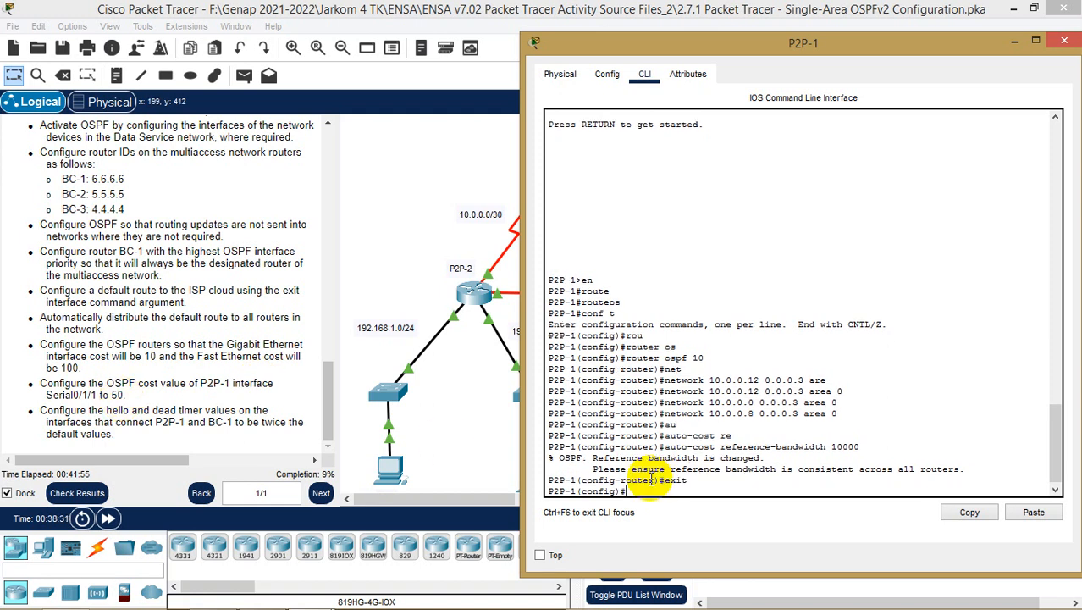
- Set the OSPF cost of P2P-1's interface Serial 0/1/1 to 50
text(int s)
key(Tab)
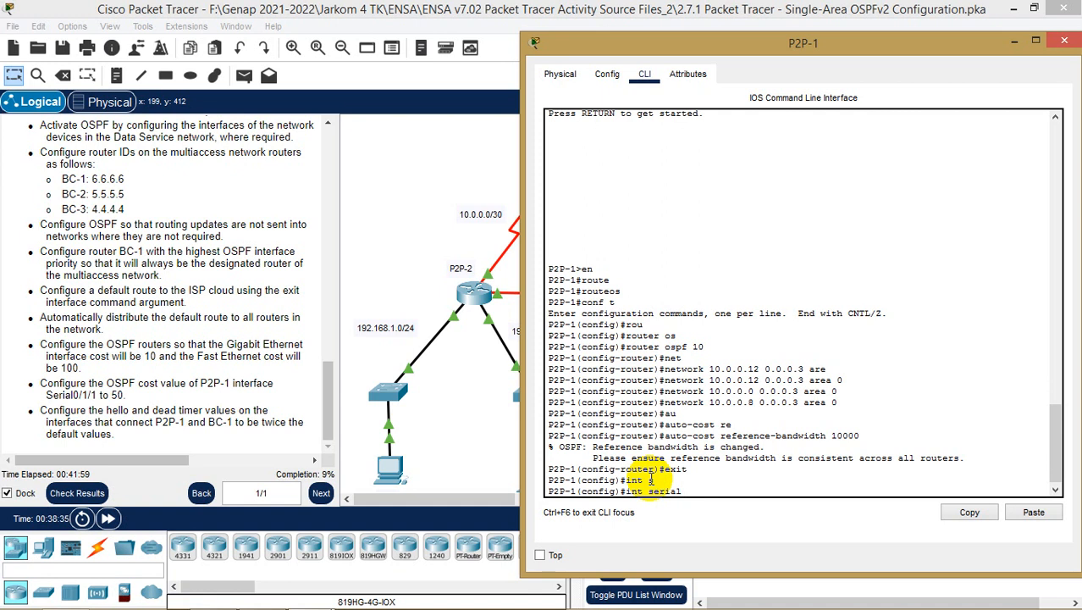
text(0/1/1)
key(Return)
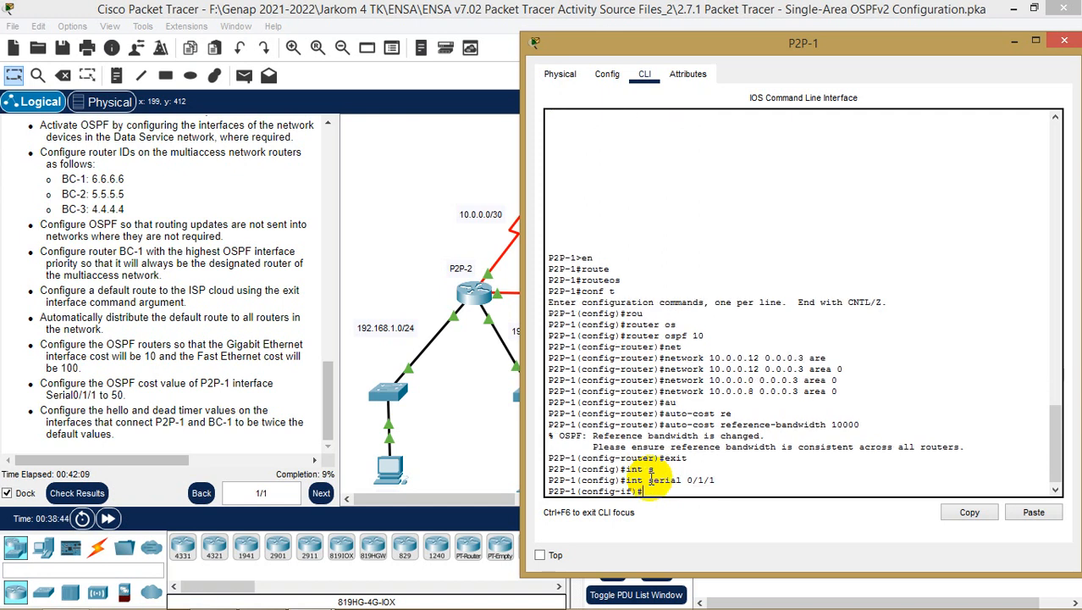
text(ip of)
key(Tab)
key(BackSpace)
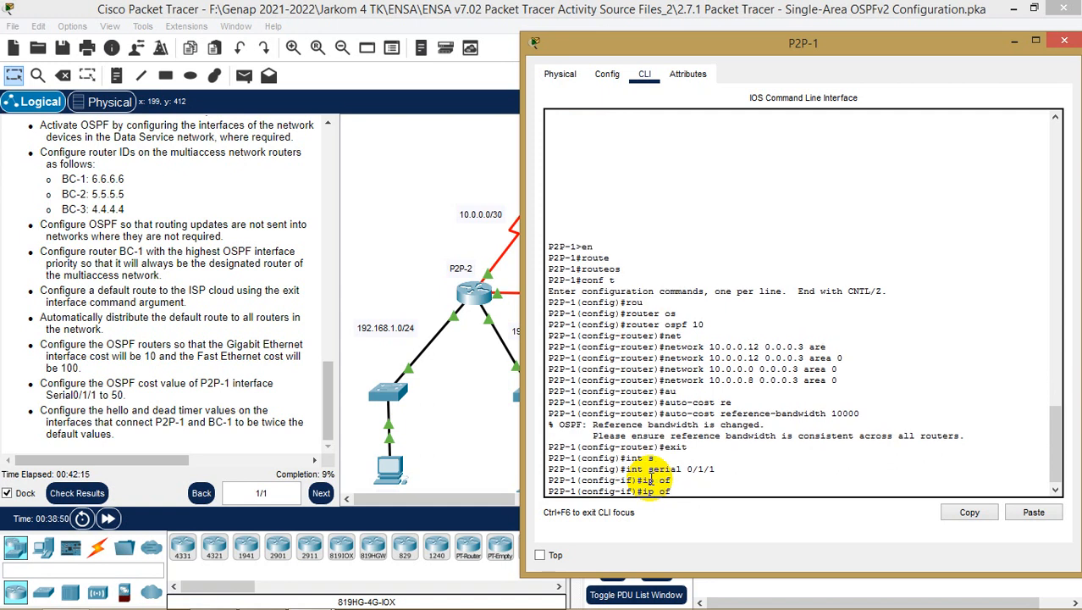
key(Tab)
text(c)
key(Tab)
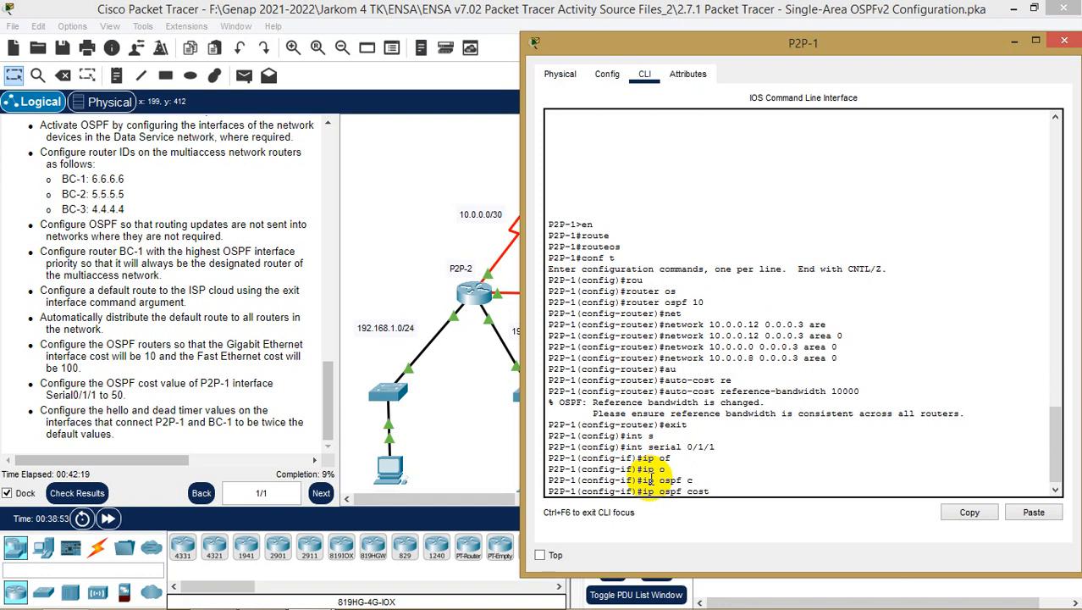
text(50)
key(Return)
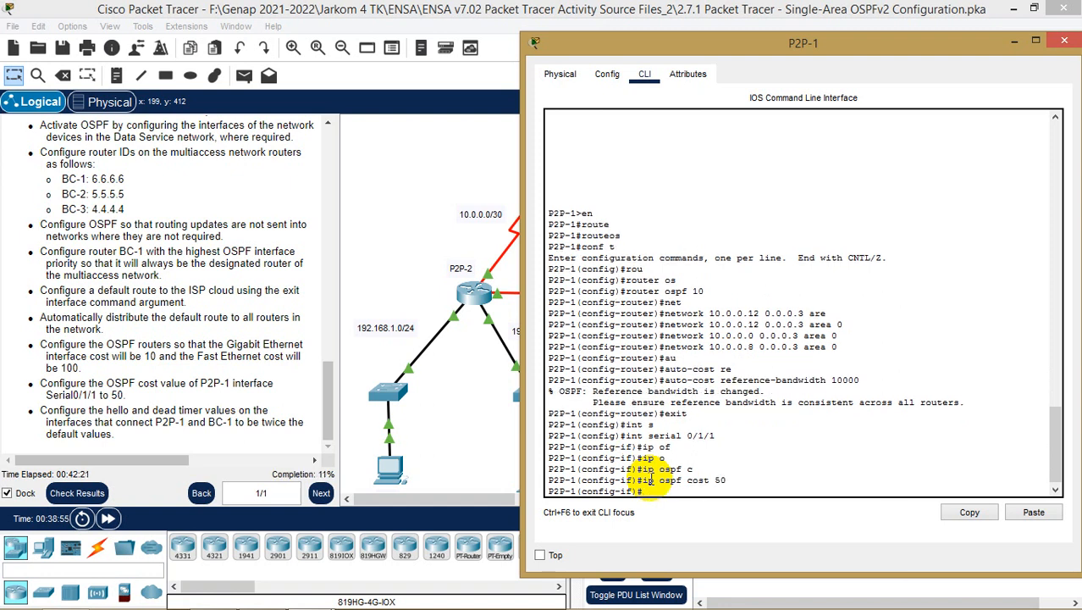
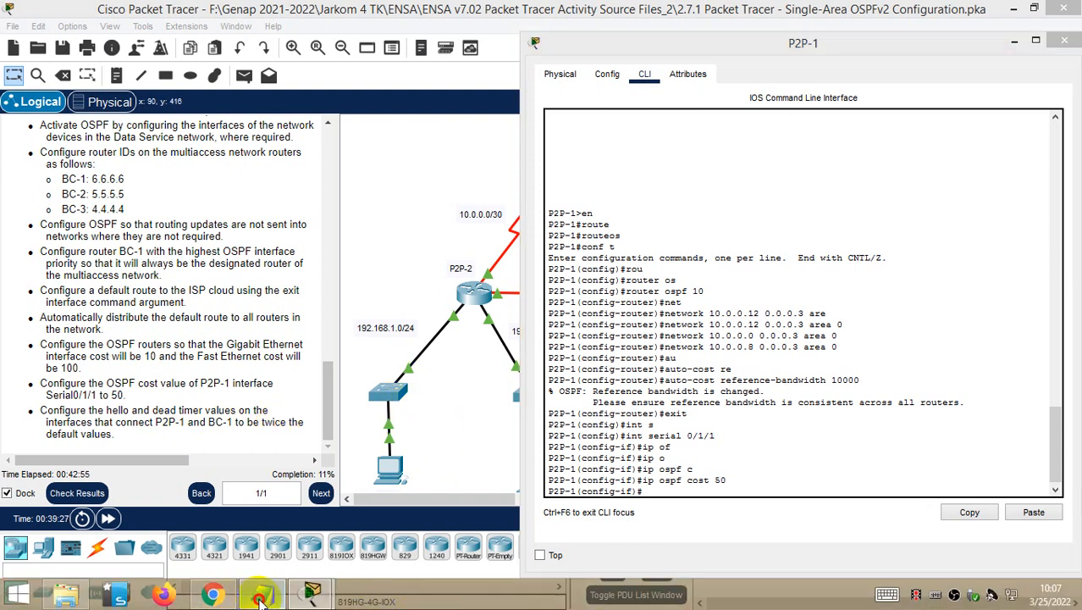
- Check the Notepad notes for P2P-1's link to BC-1 and enter configuration mode for interface Serial 0/2/0
click(261, 597)
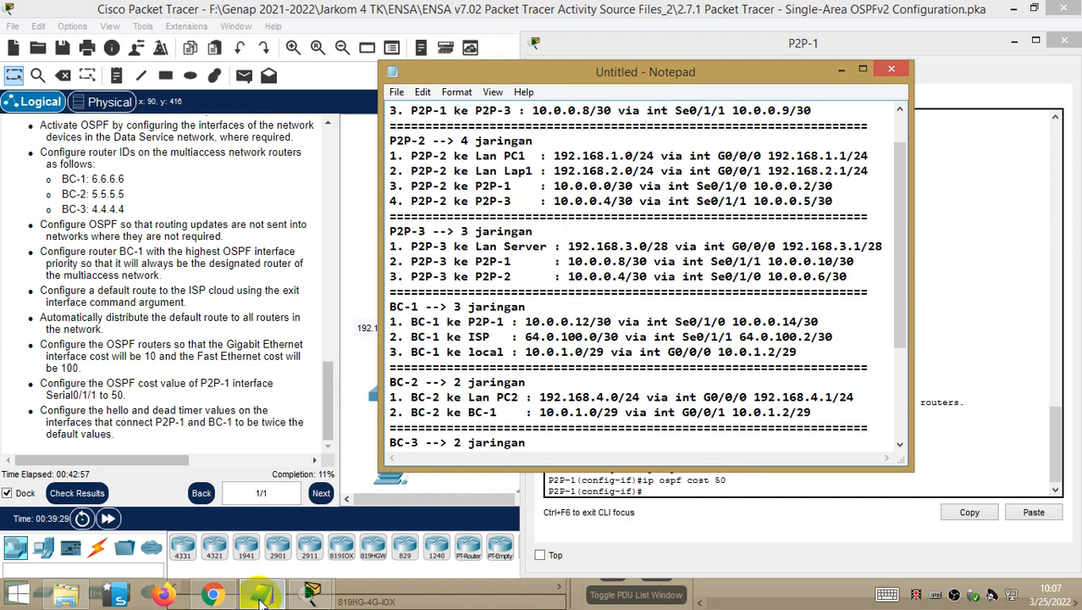
scroll(441, 415, up, 1)
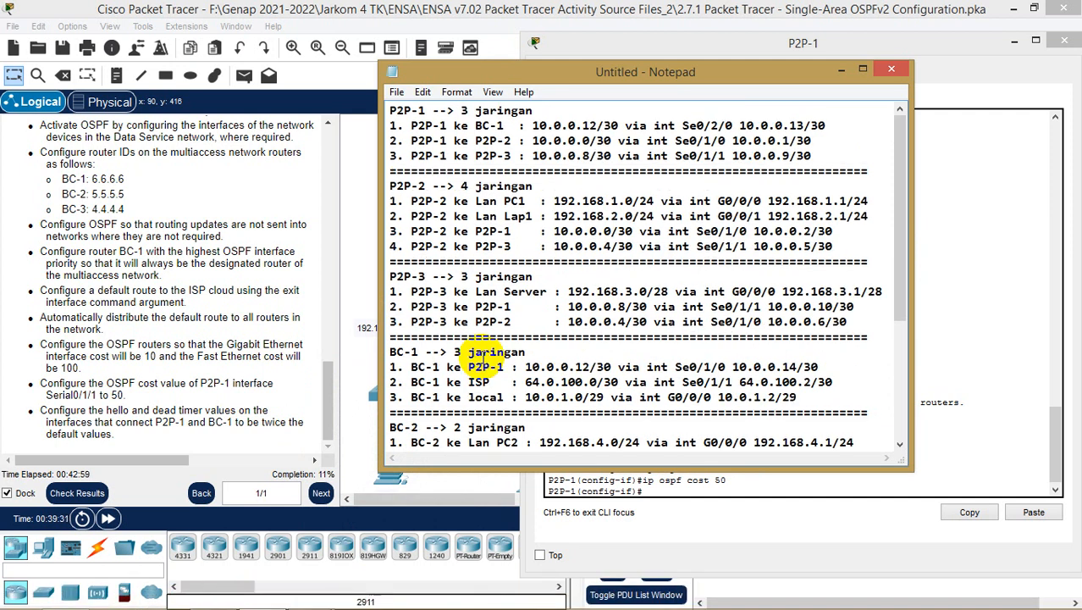
mouse_move(314, 598)
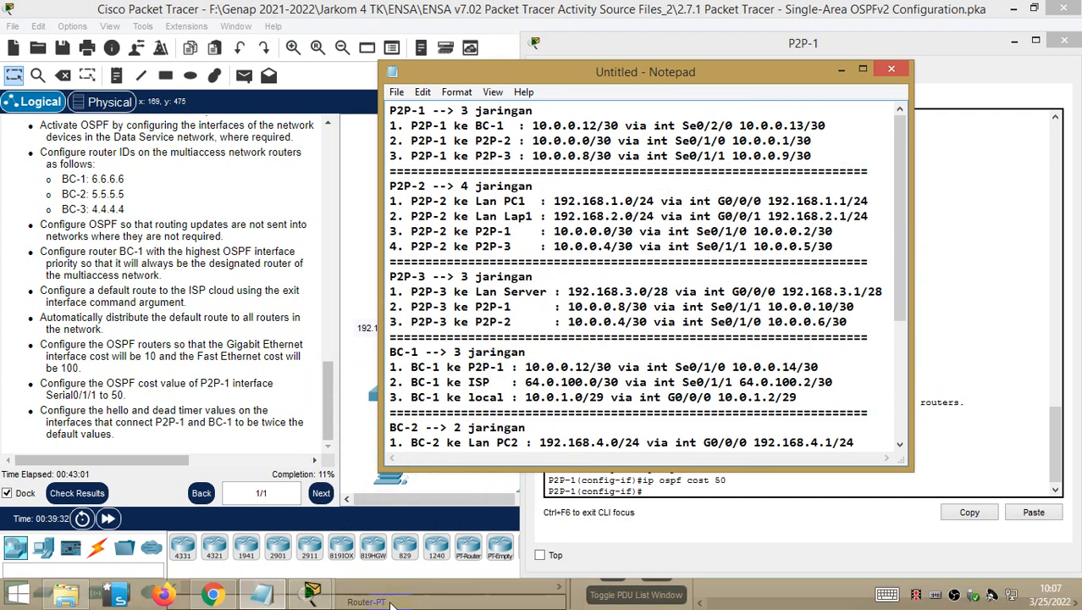
click(267, 602)
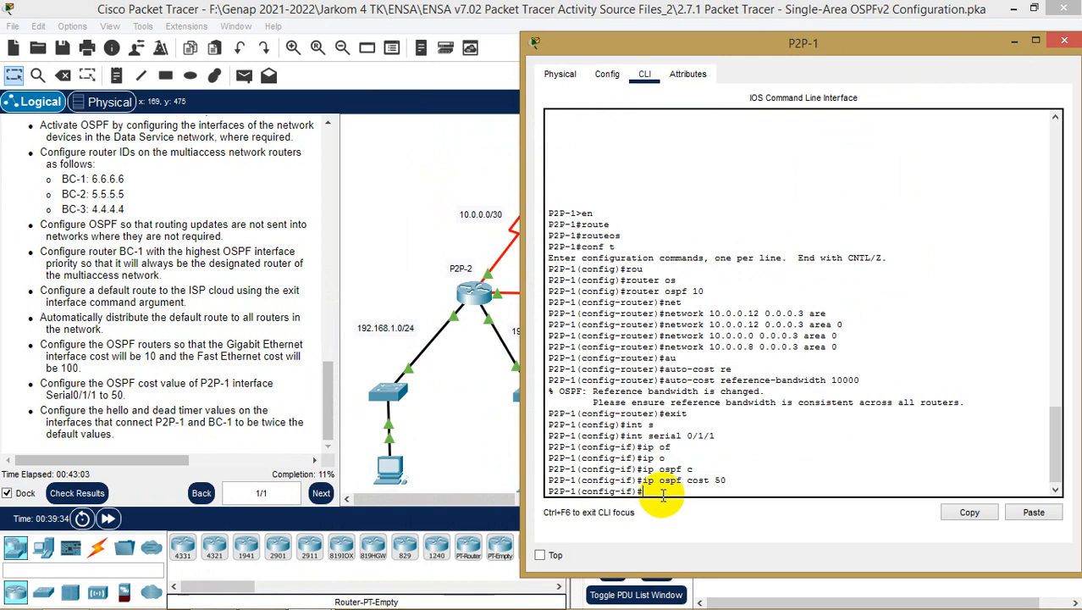
text(exit)
key(Return)
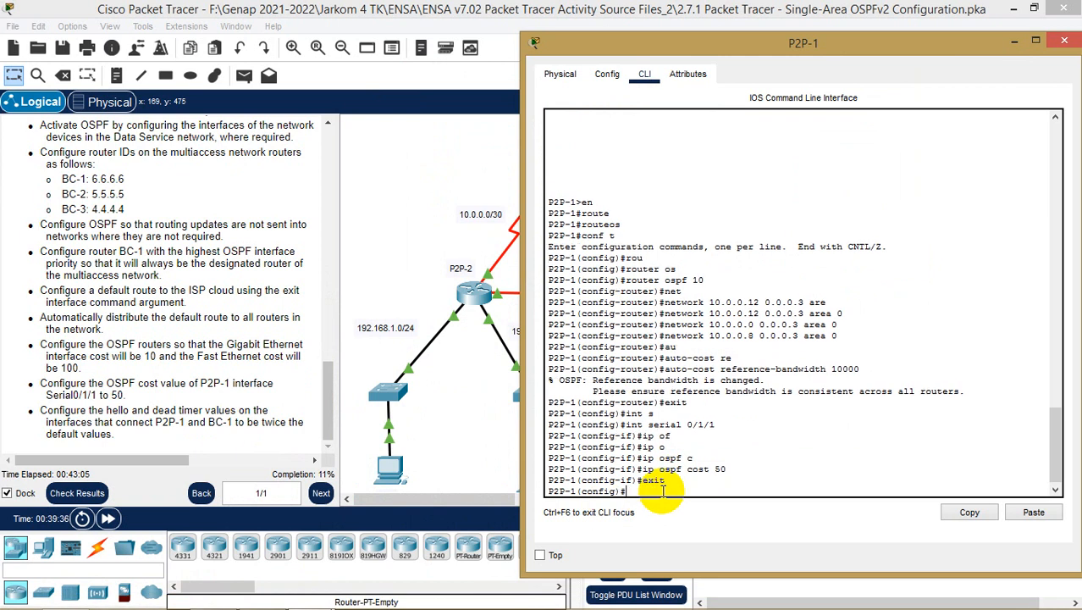
text(int s)
key(Tab)
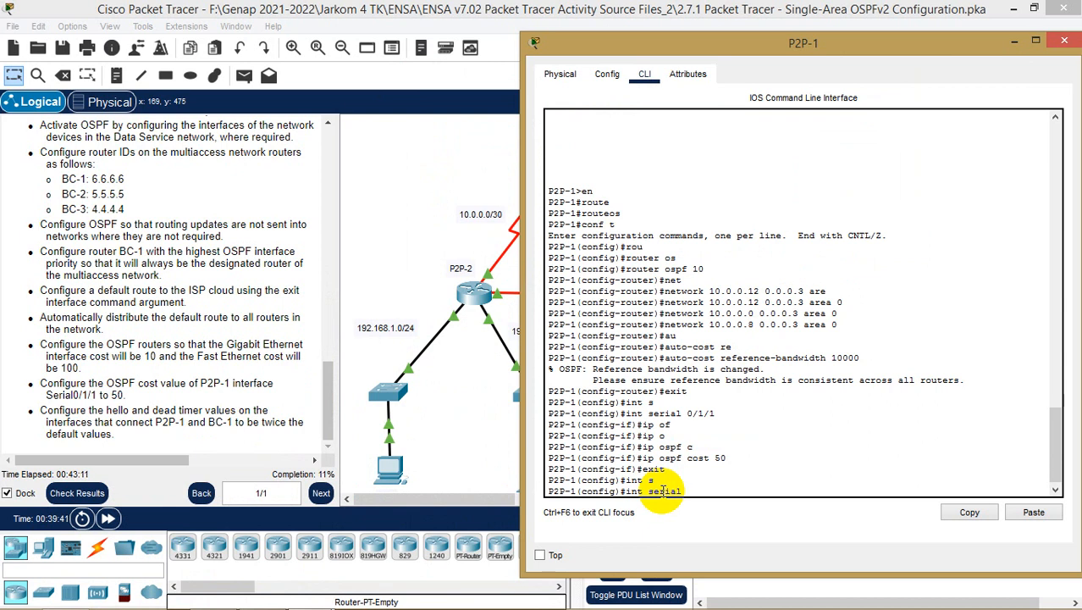
text(0/2/0)
key(Return)
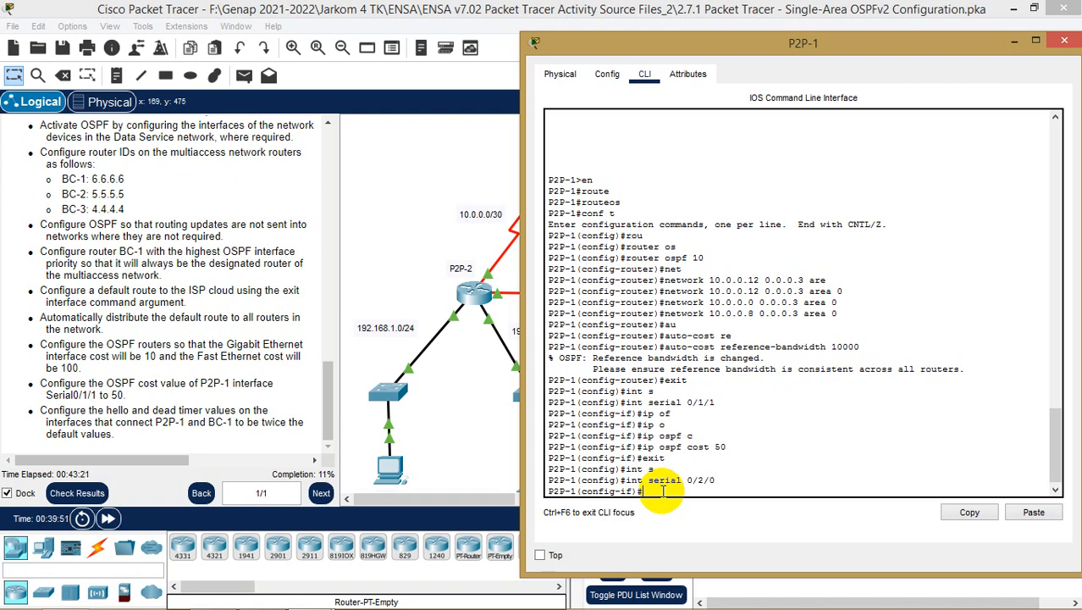
- Set the OSPF hello interval on P2P-1's interface Serial 0/2/0 to 20
text(ip os)
key(Tab)
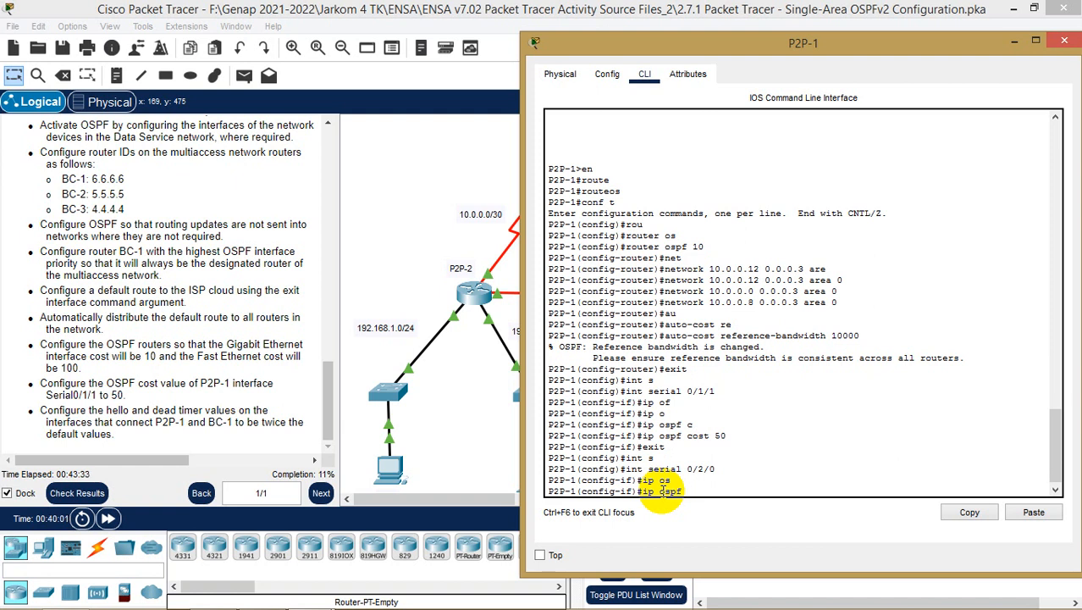
text(he)
key(Tab)
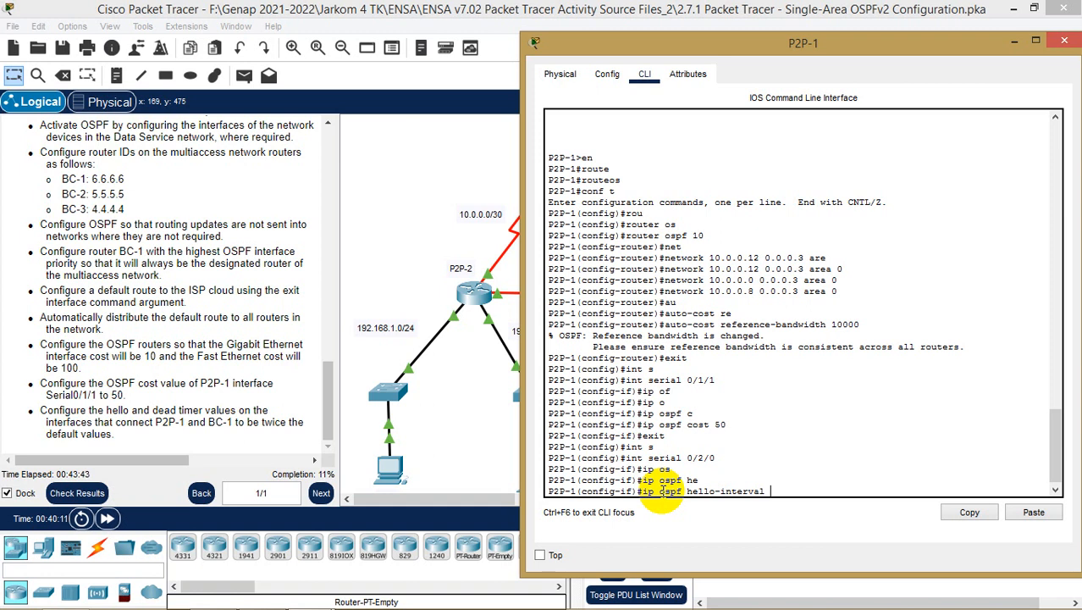
text(20)
key(Return)
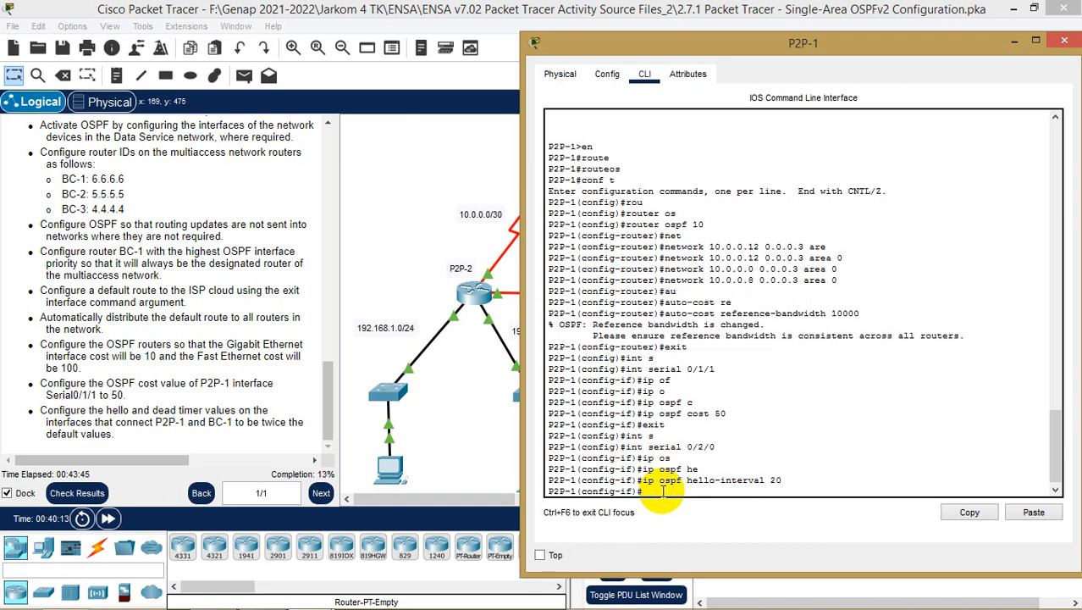
- Set the OSPF dead interval on P2P-1's interface Serial 0/2/0 to 80 and return to privileged EXEC mode
text(ip os)
key(Tab)
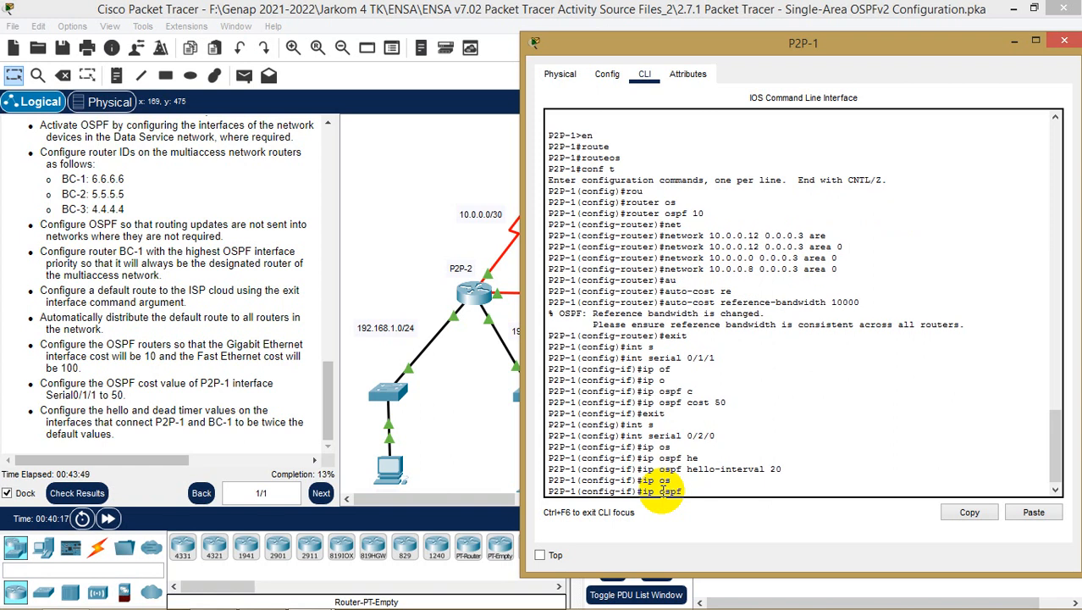
text(de)
key(Tab)
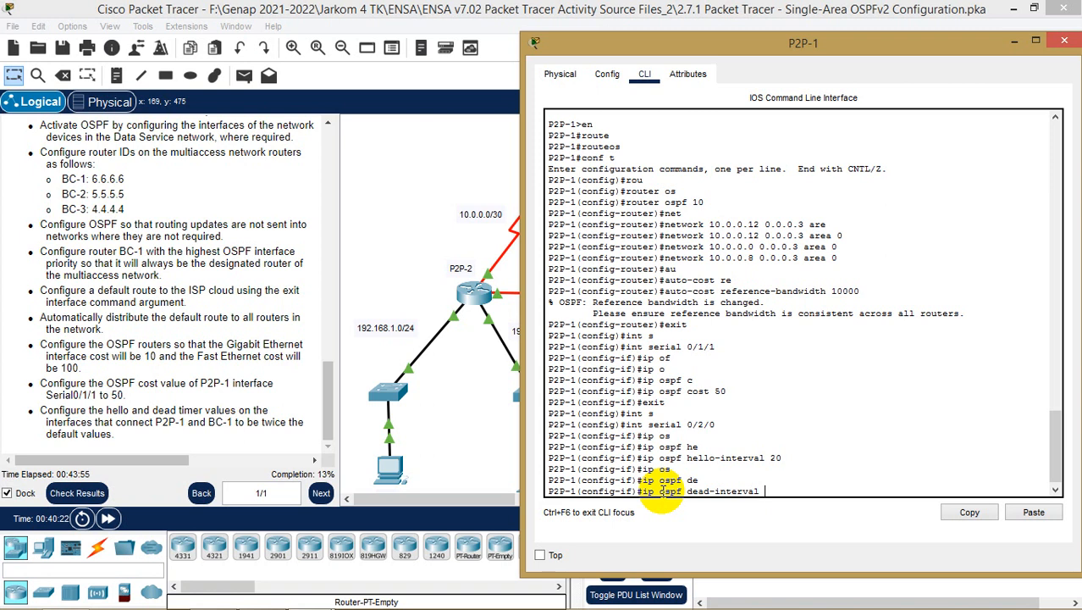
text(80)
key(Return)
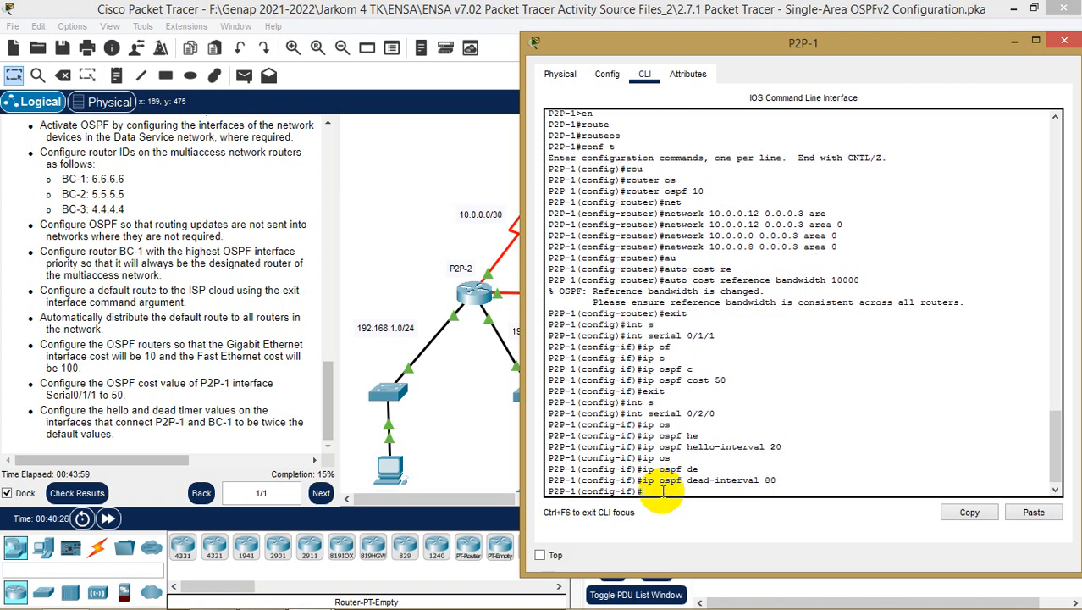
text(end)
key(Return)
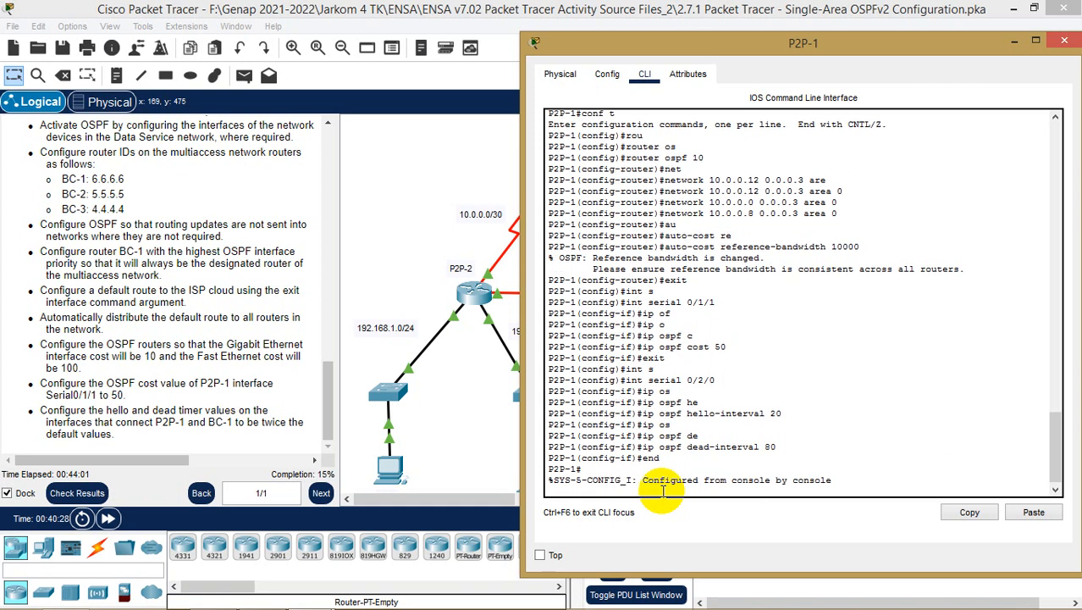
key(Return)
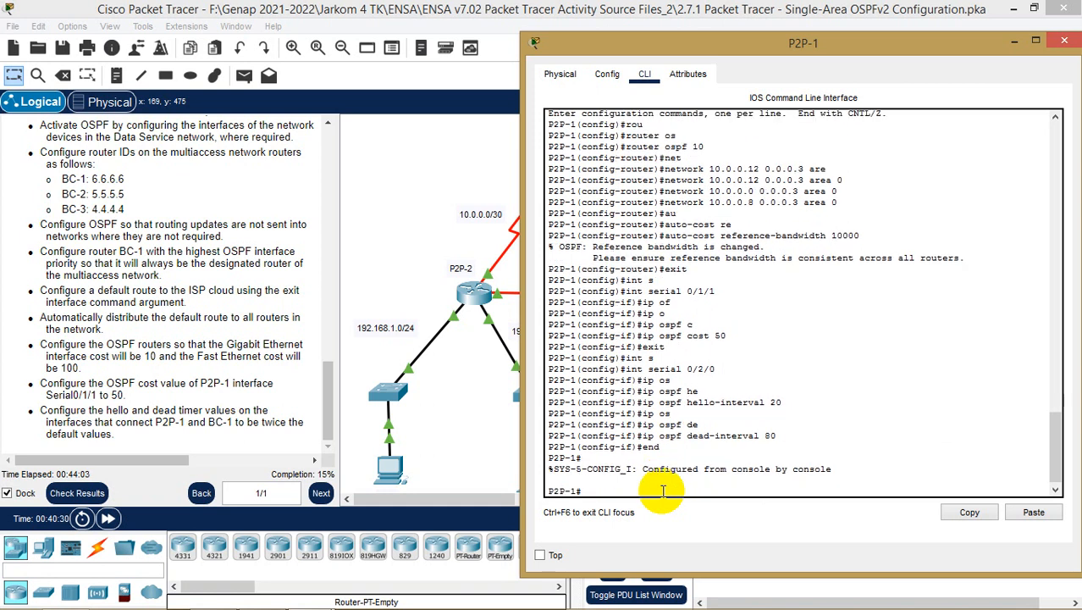
- Save P2P-1's running configuration to the startup configuration, accepting the default destination filename
text(co)
key(Tab)
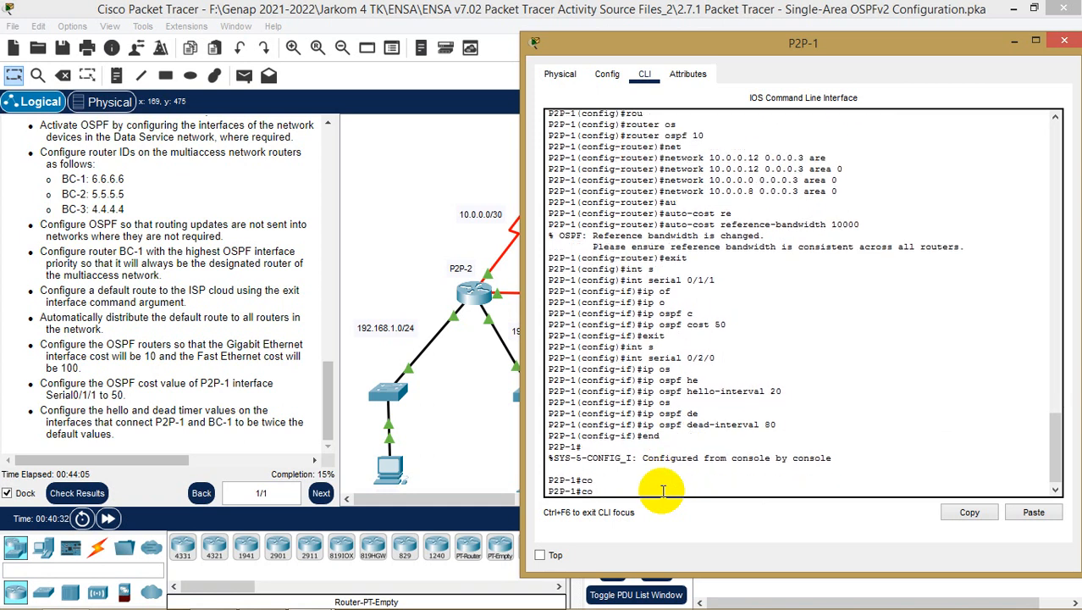
text(p)
key(Tab)
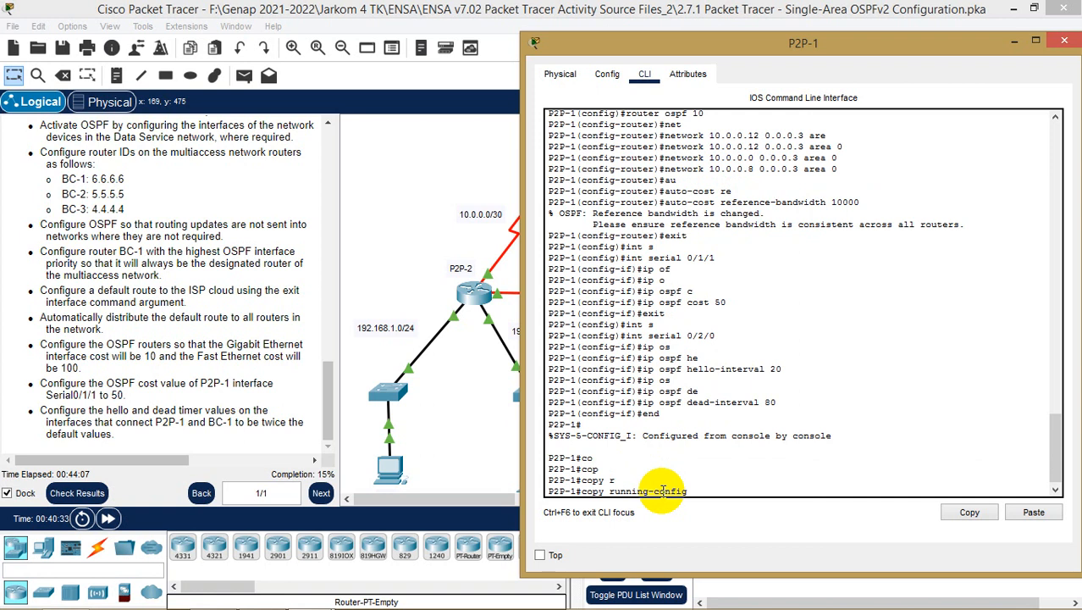
text(st)
key(Tab)
key(Return)
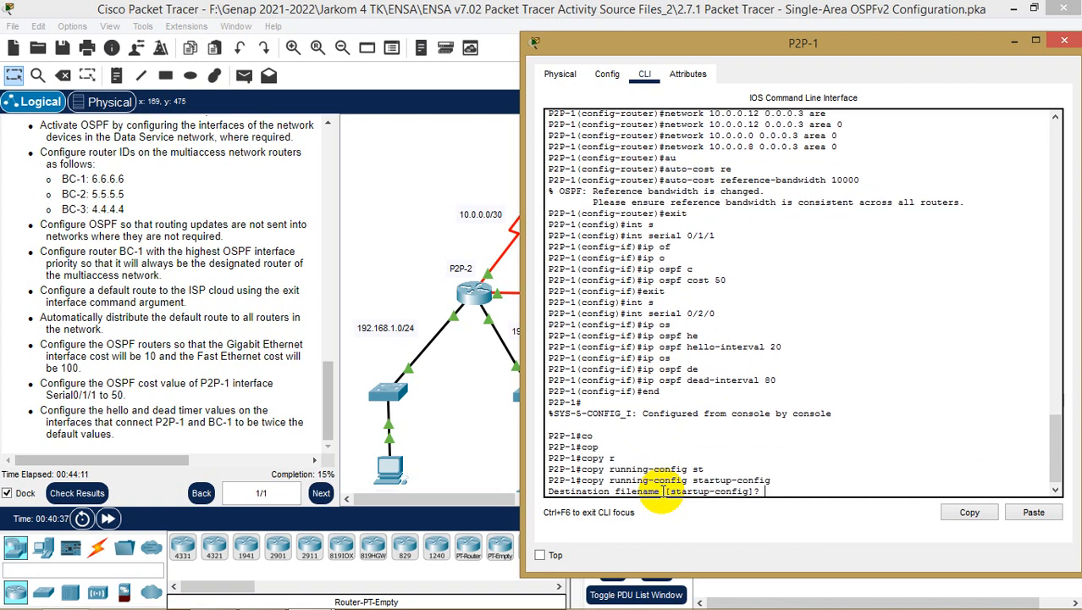
key(Return)
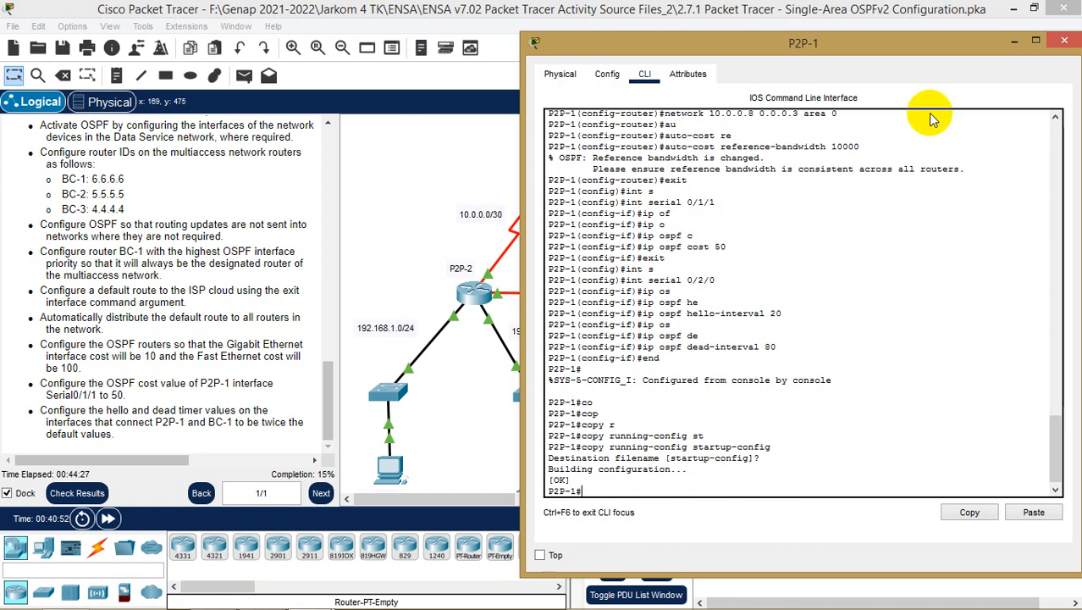
- Close P2P-1's window and open the command line of router P2P-2, placed clear of the activity instructions
drag(974, 43, 936, 66)
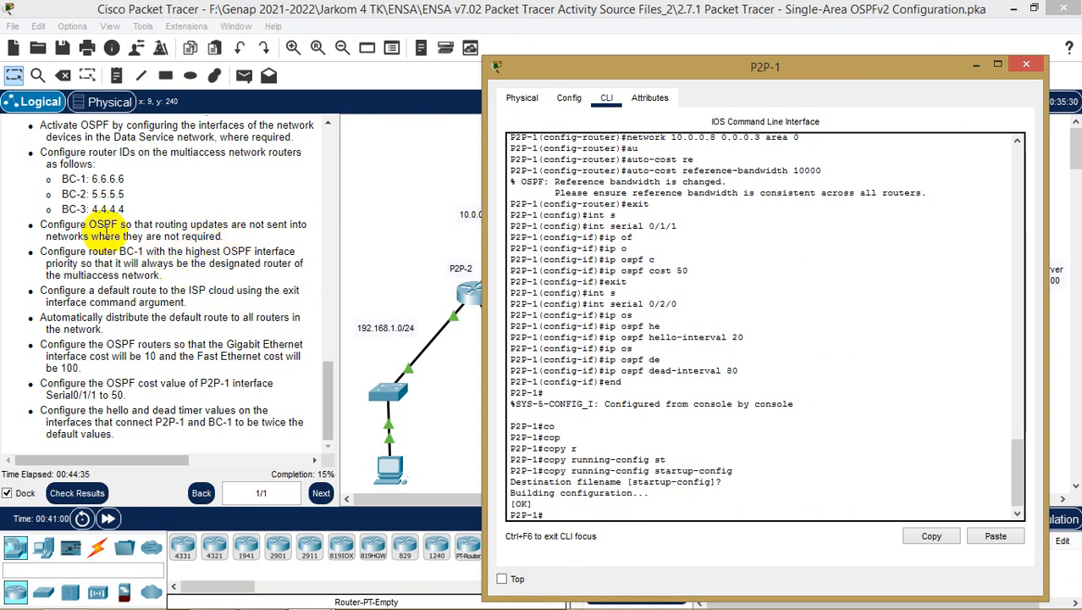
drag(813, 66, 766, 350)
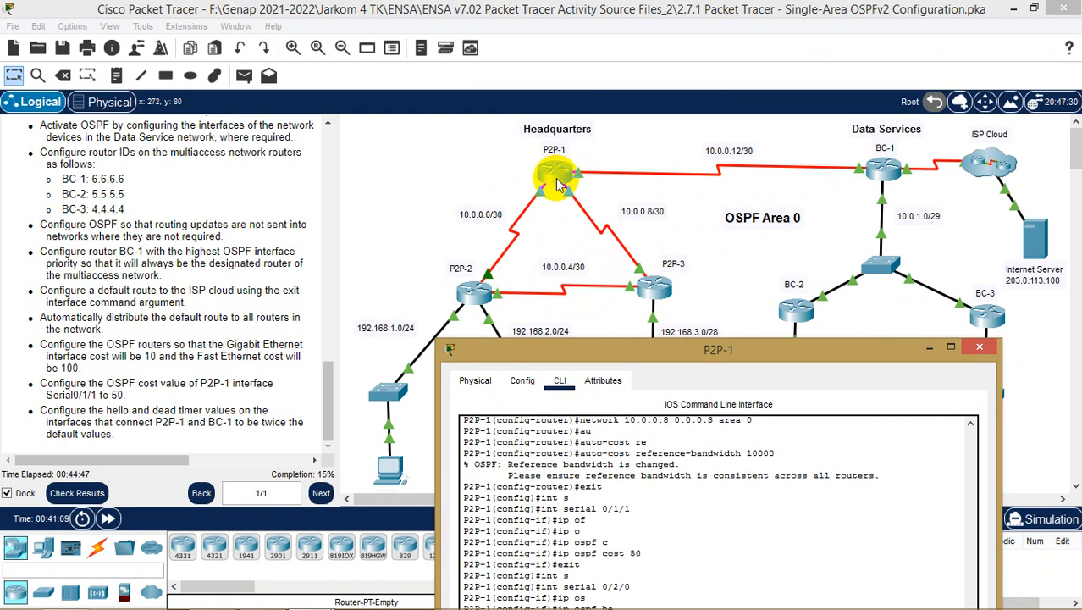
click(978, 346)
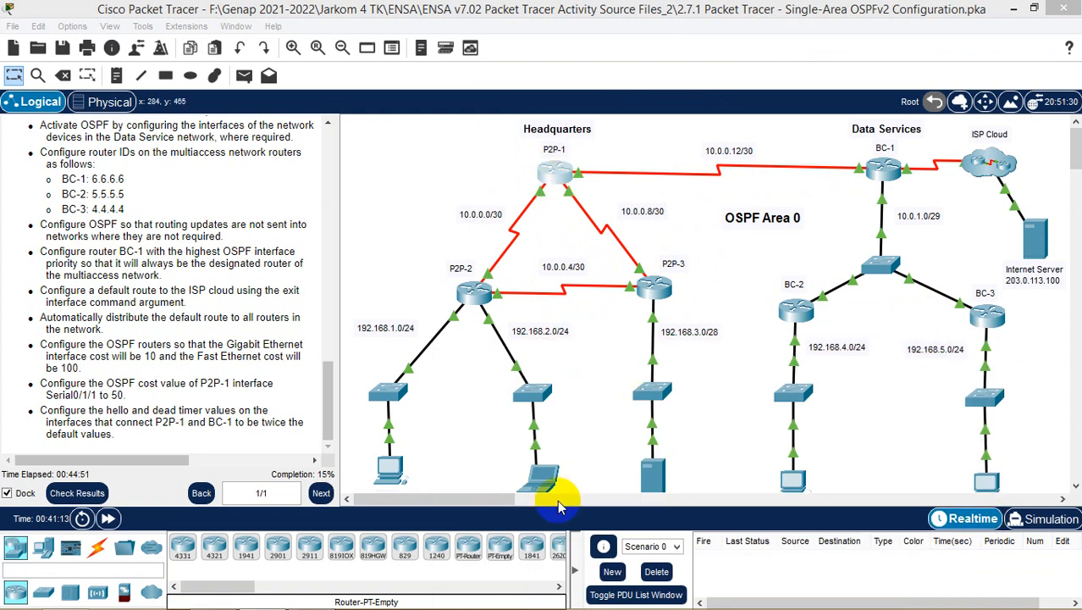
mouse_move(457, 606)
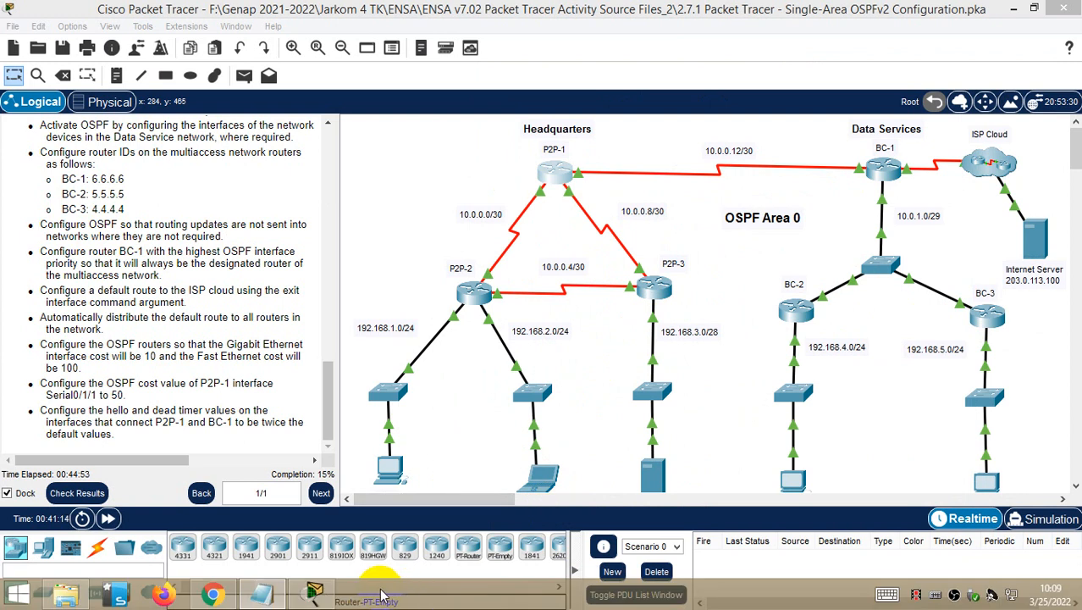
mouse_move(313, 592)
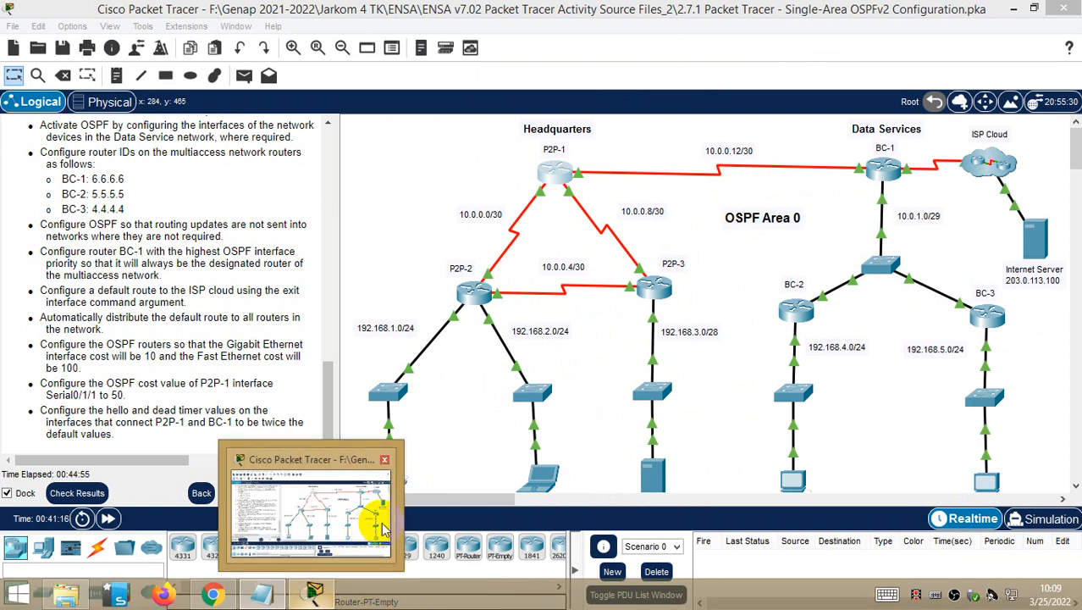
click(475, 292)
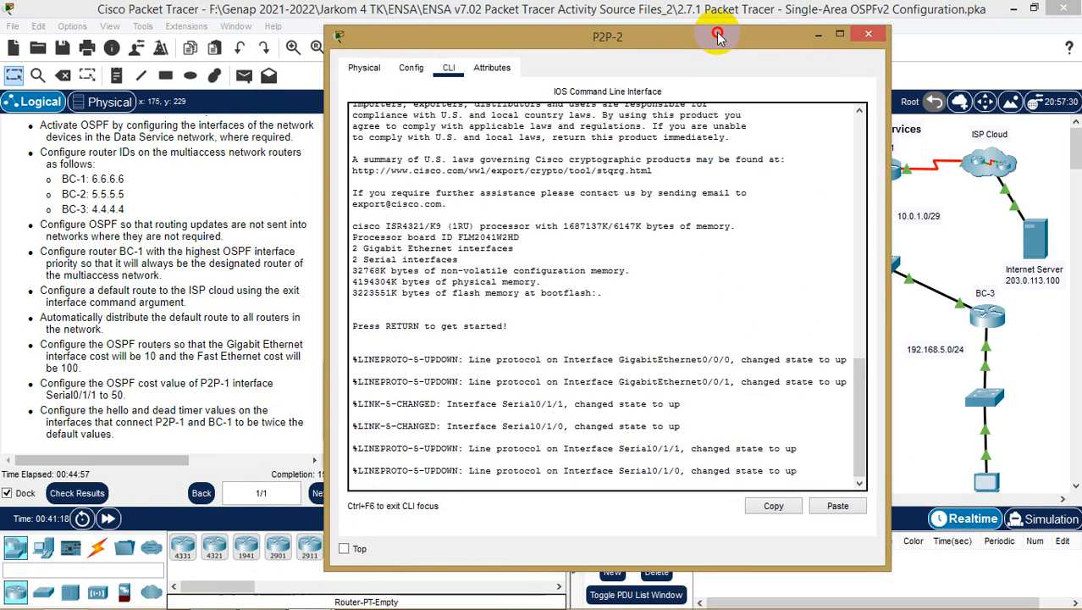
drag(649, 30, 880, 14)
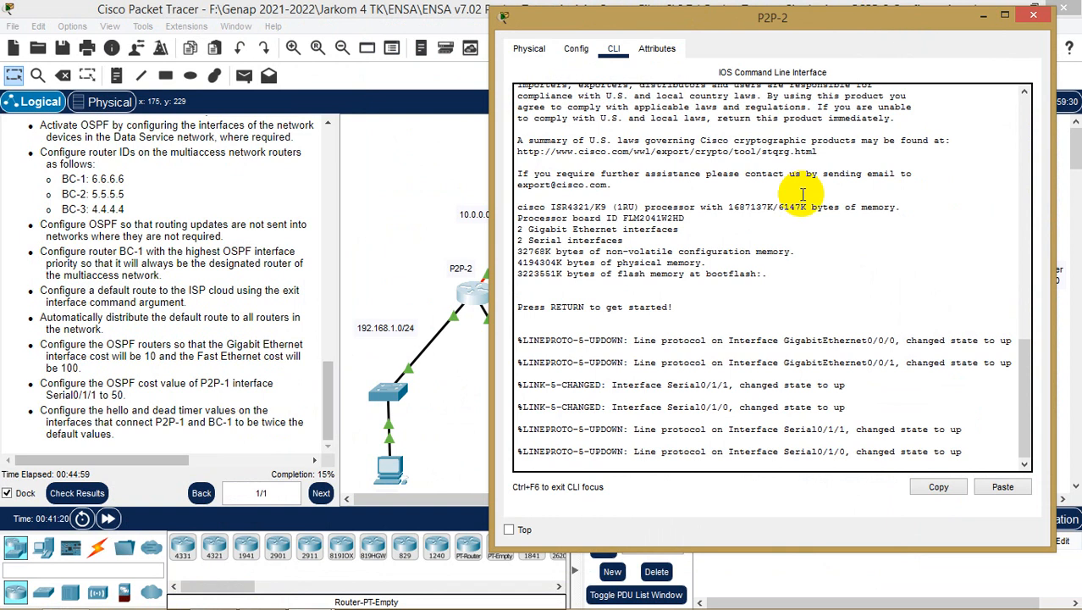
click(841, 240)
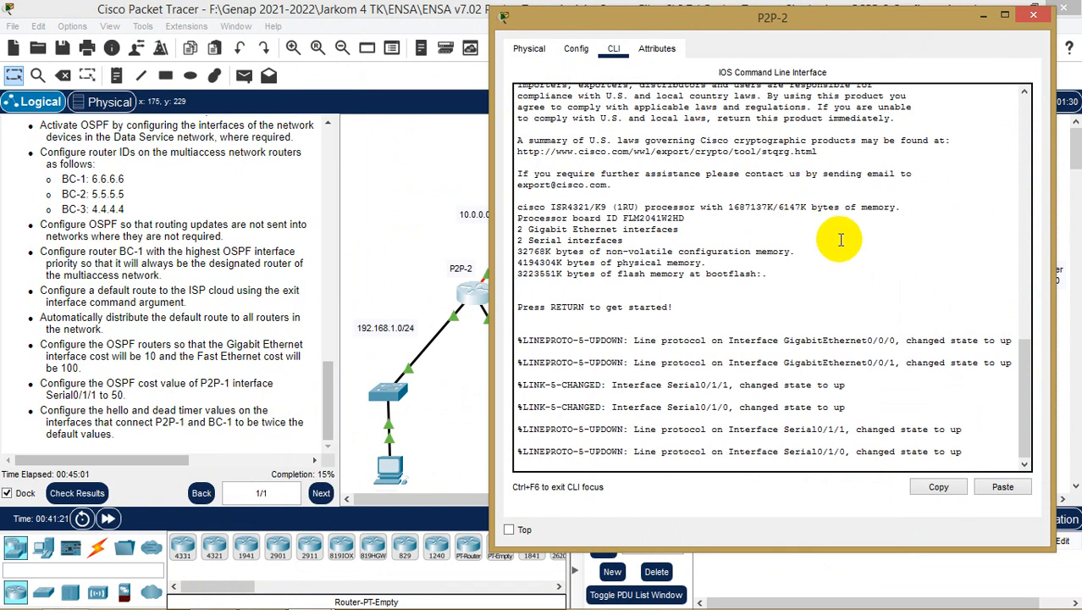
- Enter global configuration mode on P2P-2 and start OSPF process 10
key(Return)
text(en)
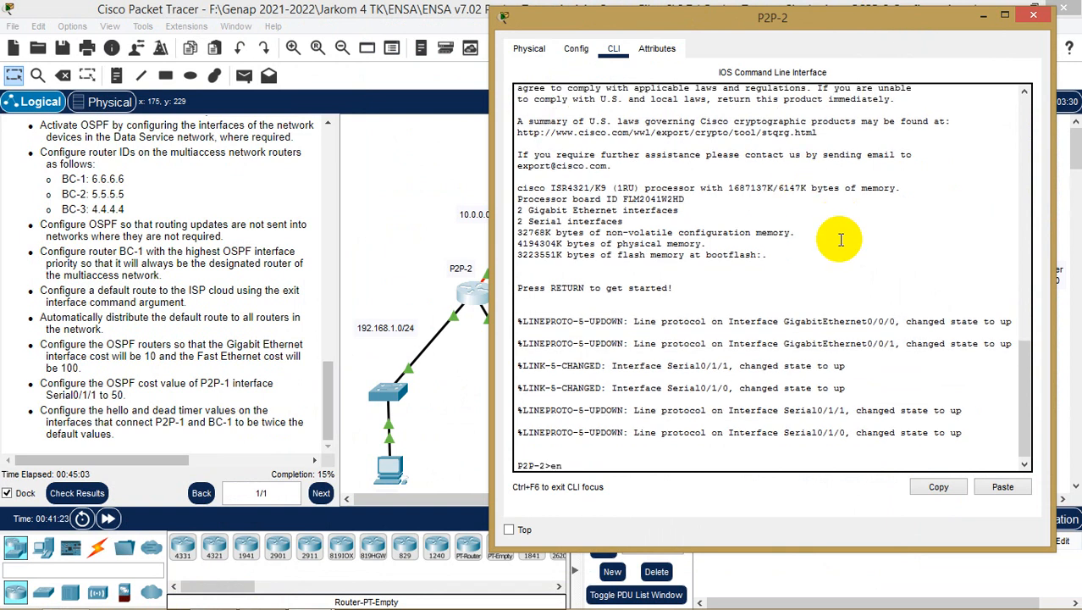
key(Return)
text(conf t)
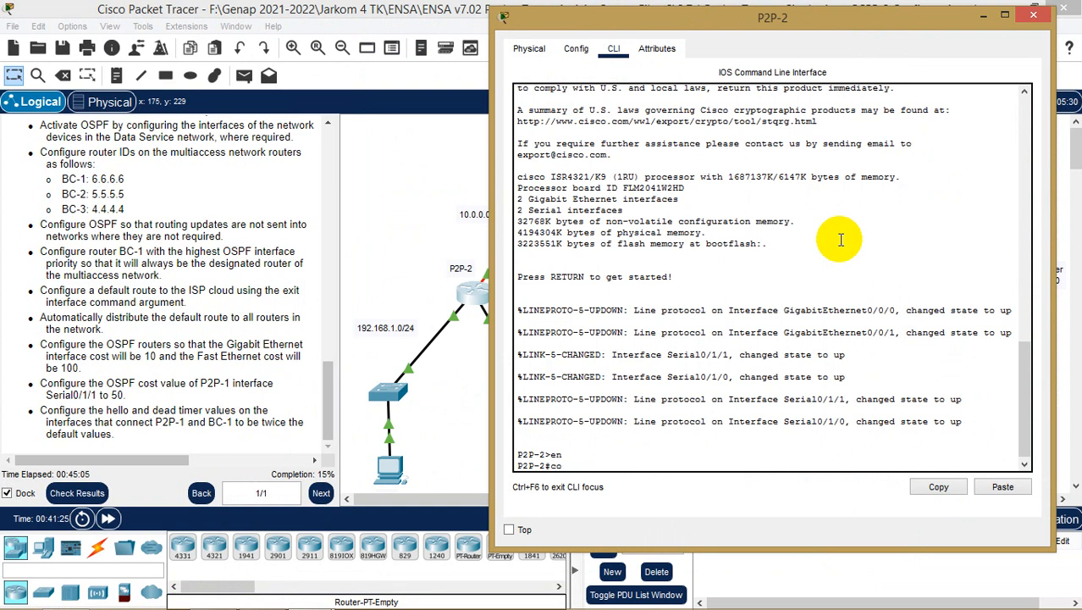
key(Return)
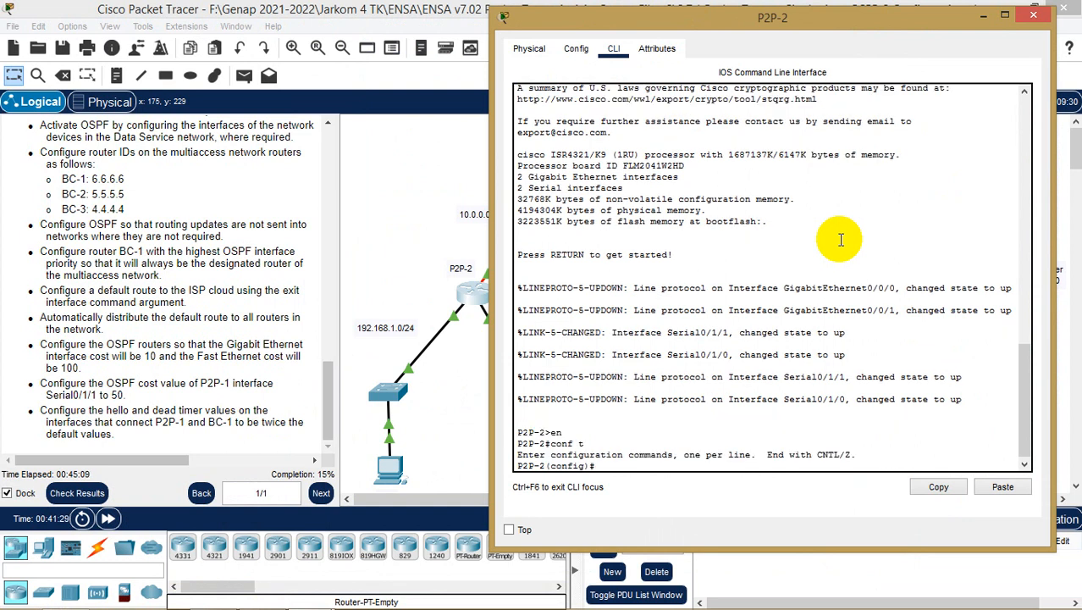
text(rou)
key(Tab)
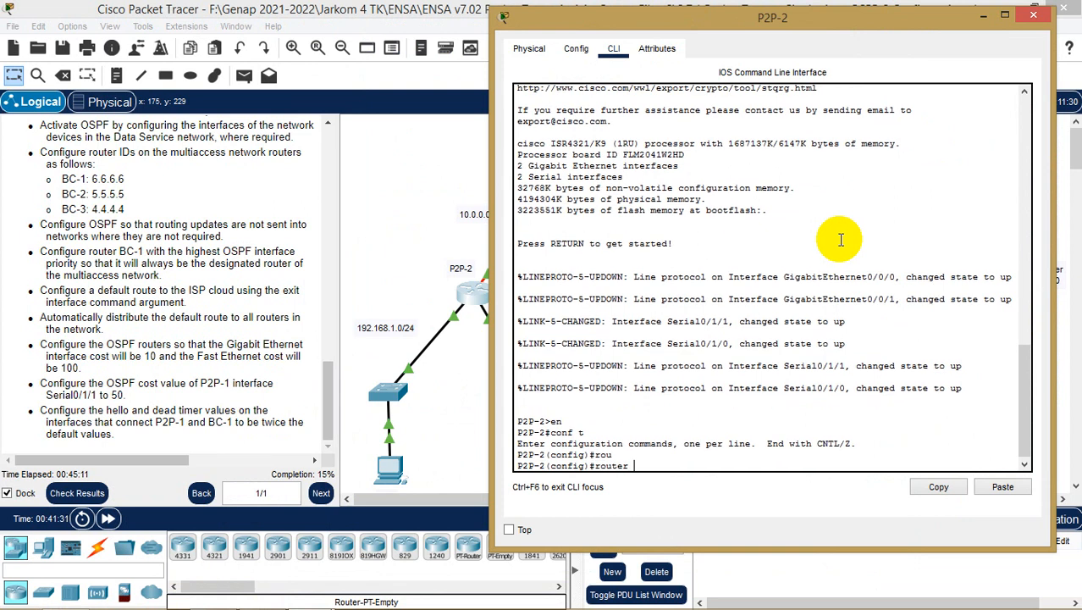
text(os)
key(Tab)
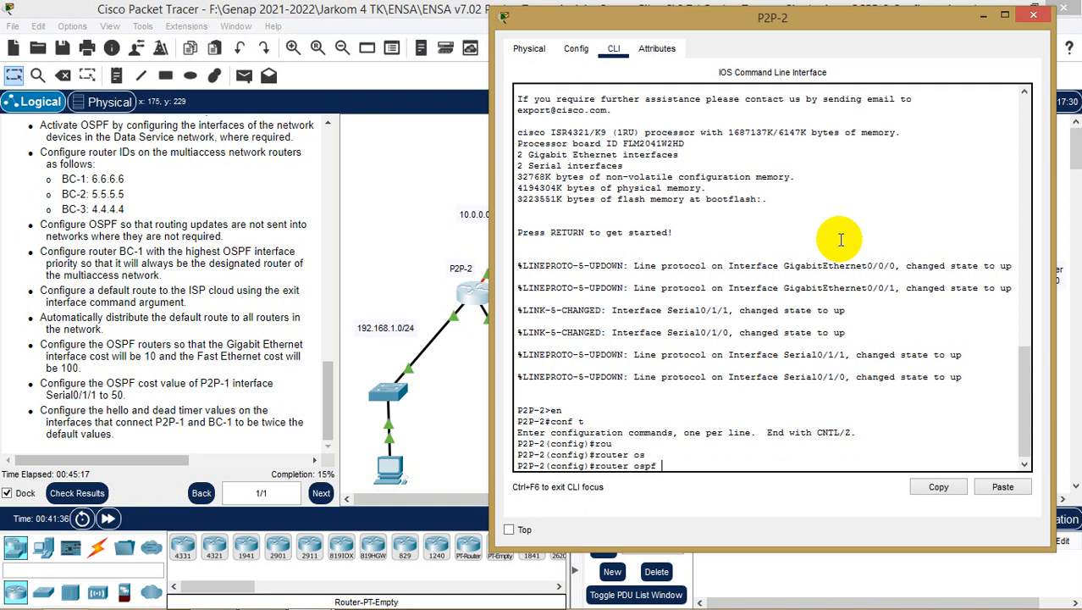
text(10)
key(Return)
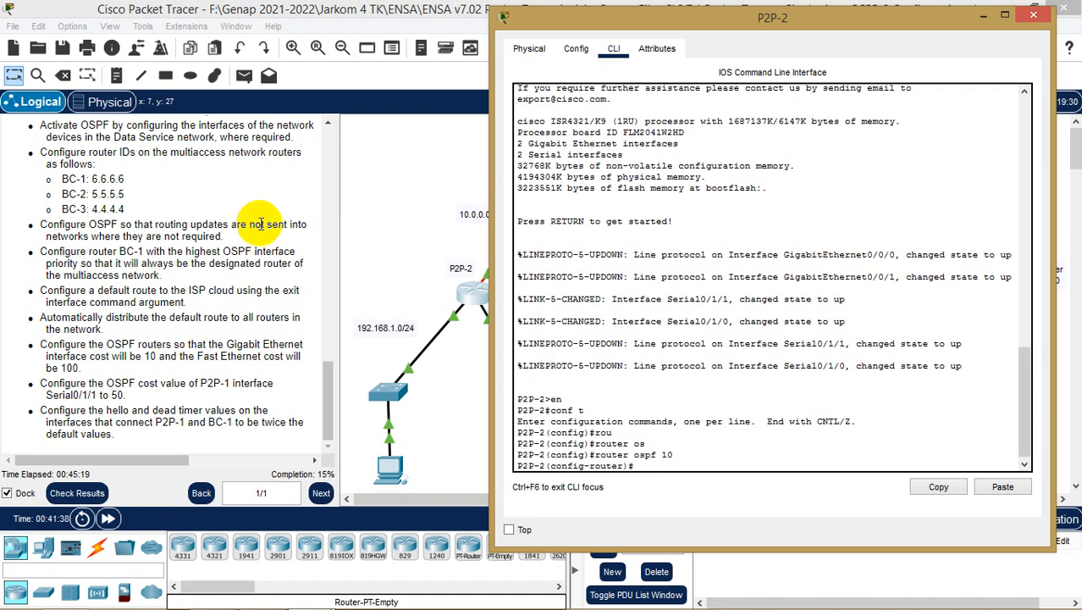
- Review the activity instruction on activating OSPF in the Headquarters network and return to P2P-2's command line
click(241, 242)
scroll(235, 248, up, 1)
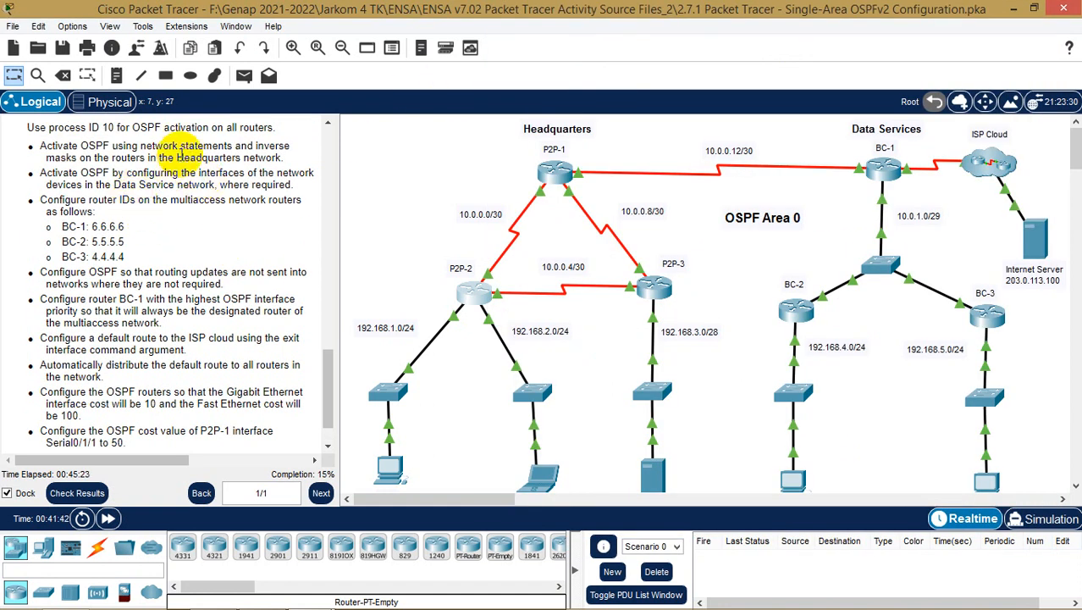
mouse_move(555, 166)
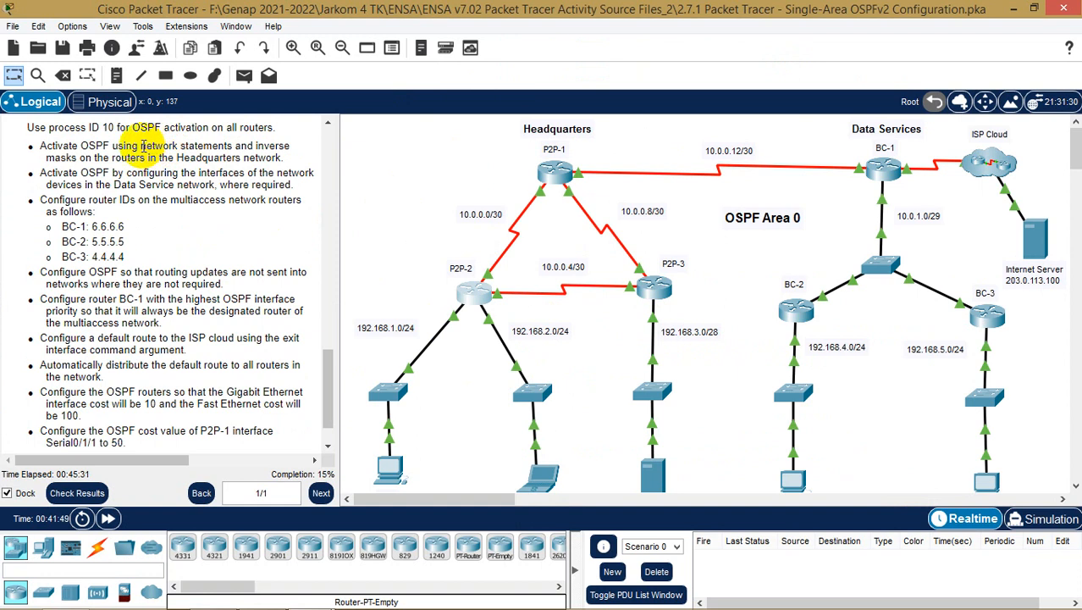
drag(141, 146, 286, 145)
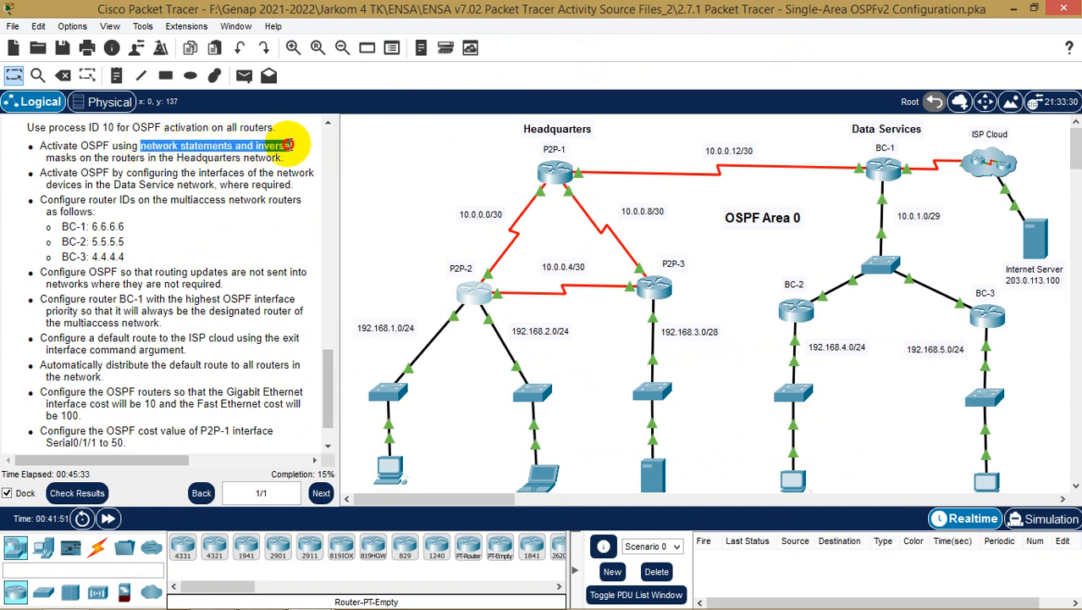
click(269, 169)
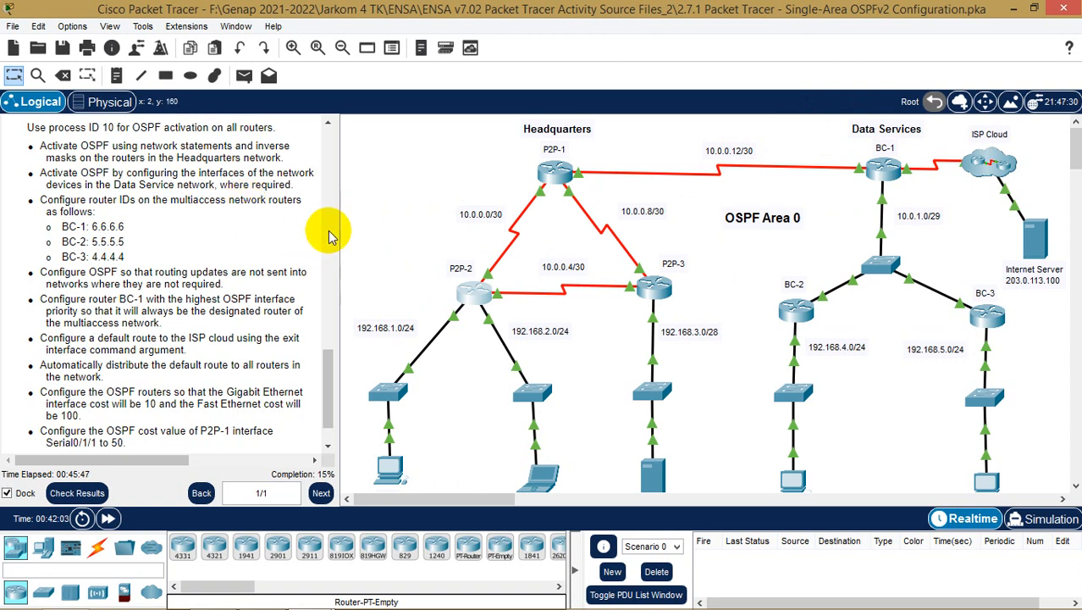
click(475, 292)
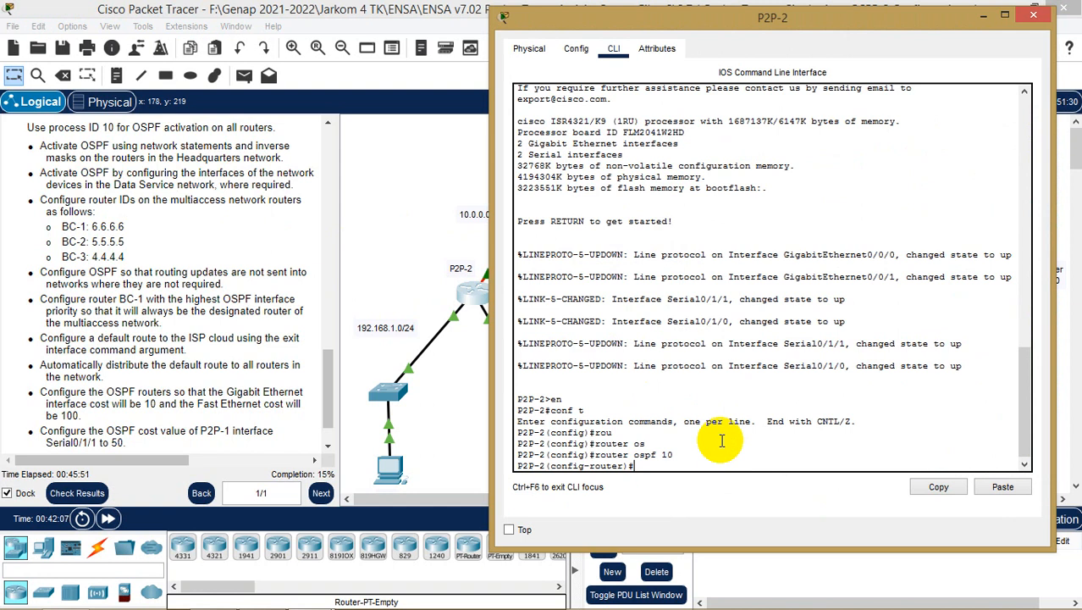
- Consult the Notepad list of P2P-2's networks and add 192.168.1.0 with wildcard mask 0.0.0.255 to OSPF area 0
text(ne)
key(Tab)
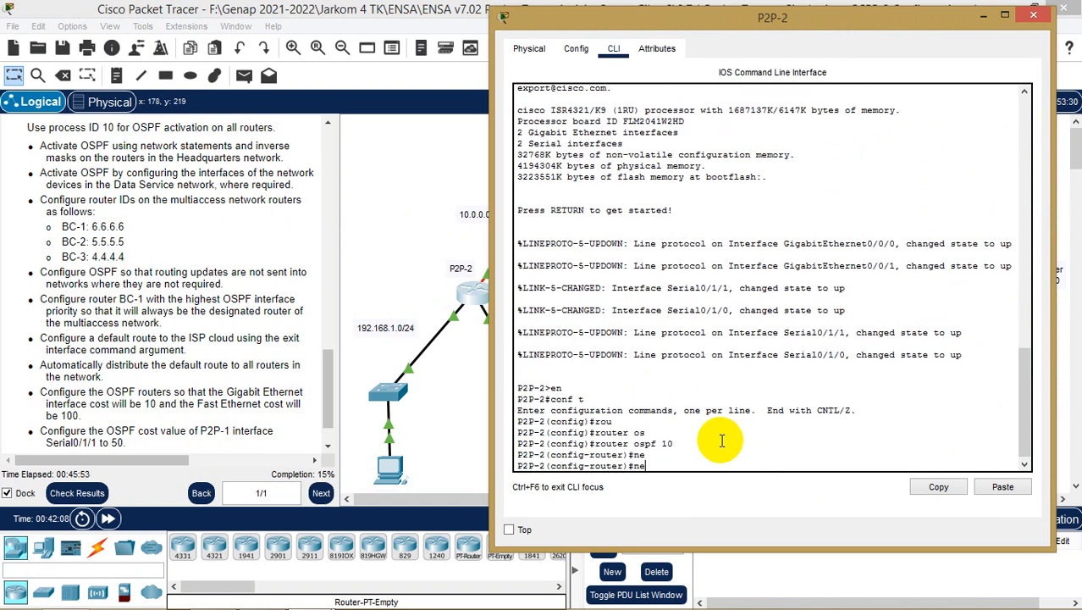
text(t)
key(Tab)
mouse_move(474, 593)
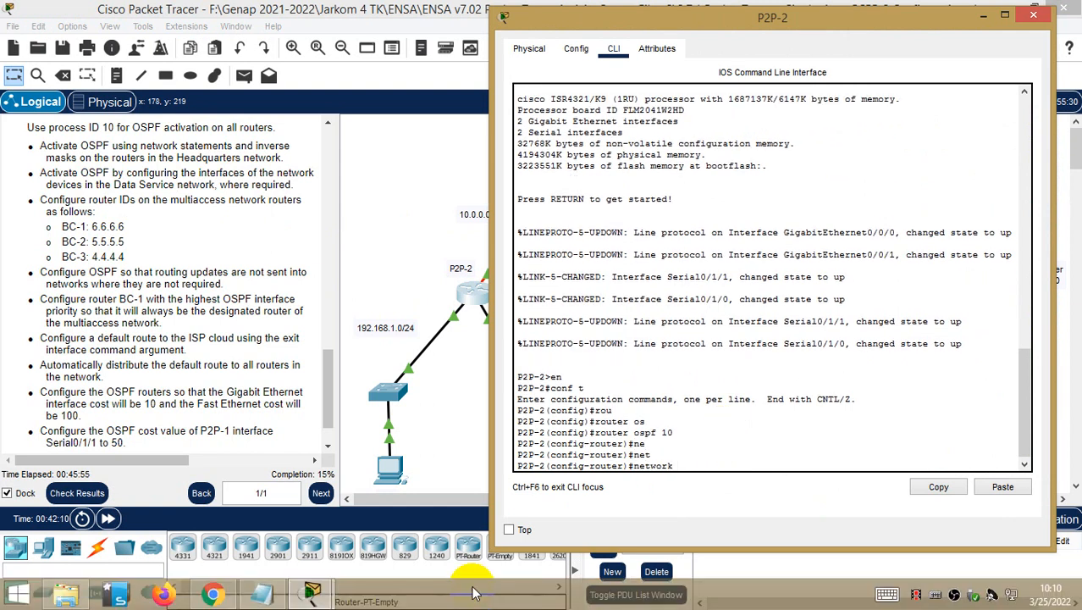
click(262, 592)
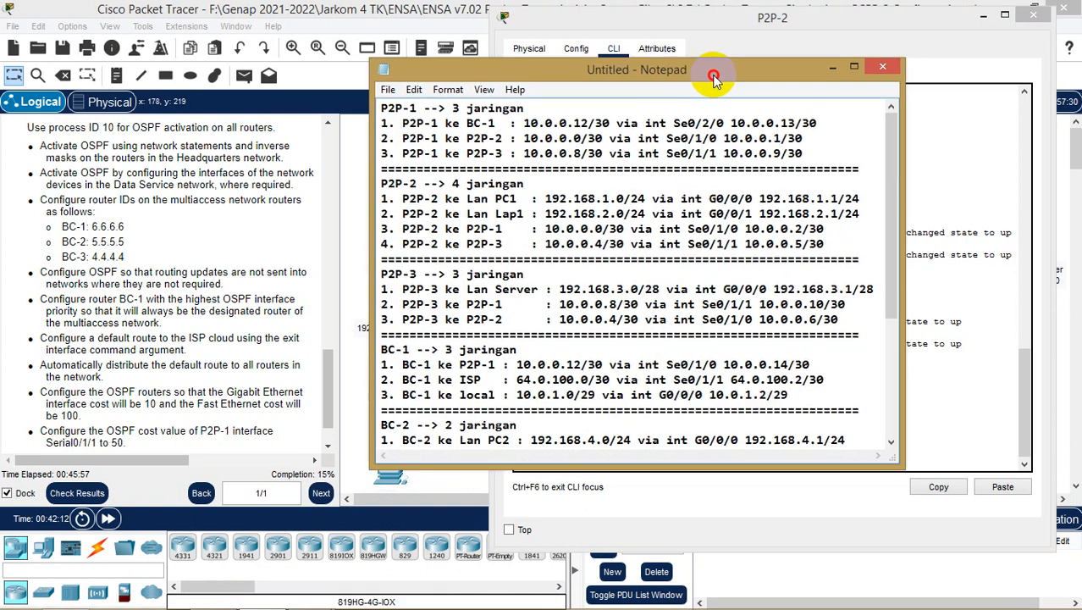
drag(714, 77, 372, 46)
drag(752, 20, 812, 22)
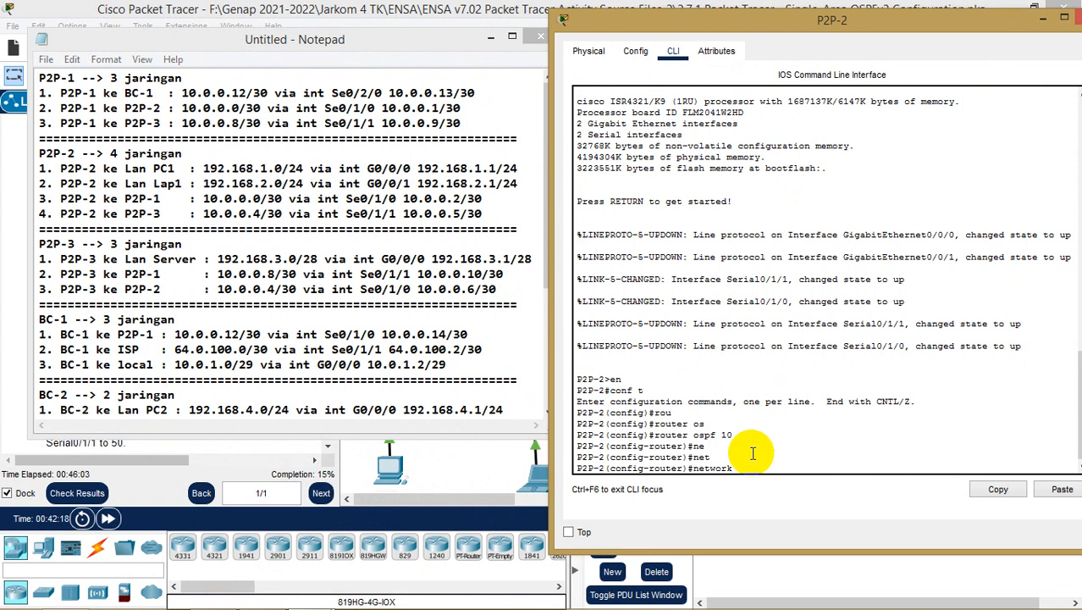
text(192.168.1.0 0.0.0.255 are)
key(Tab)
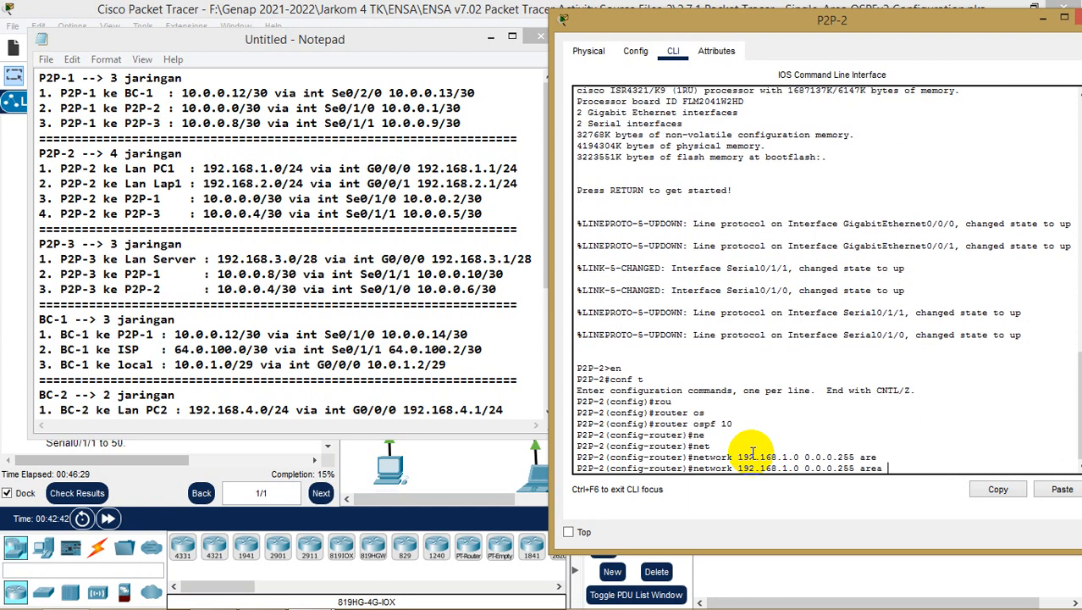
text(0)
key(Return)
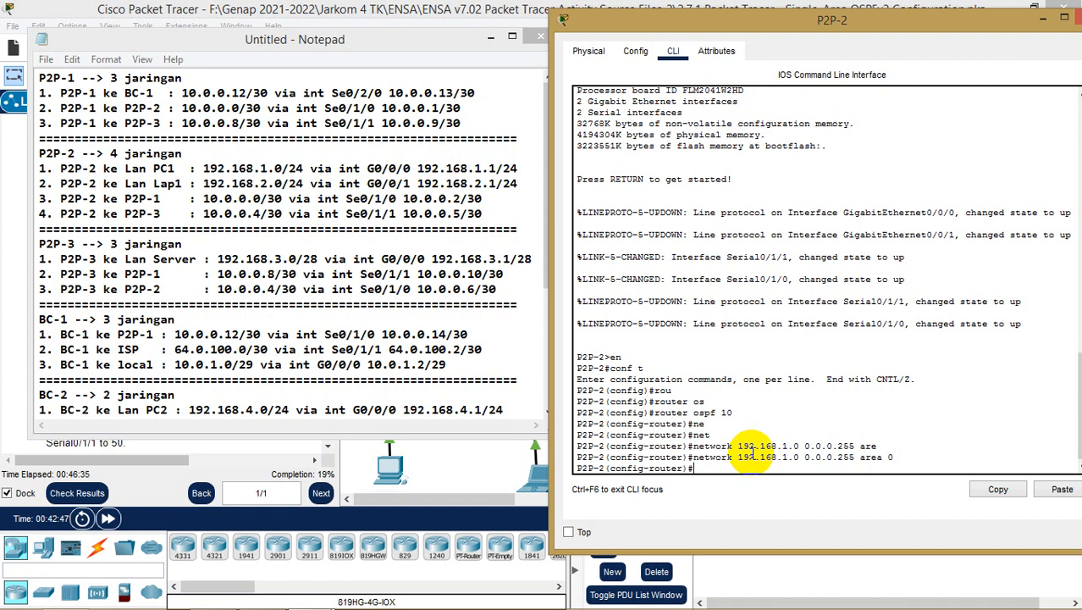
- Add network 192.168.2.0 with wildcard mask 0.0.0.255 to OSPF area 0 on P2P-2, reusing the previous network statement
key(Up)
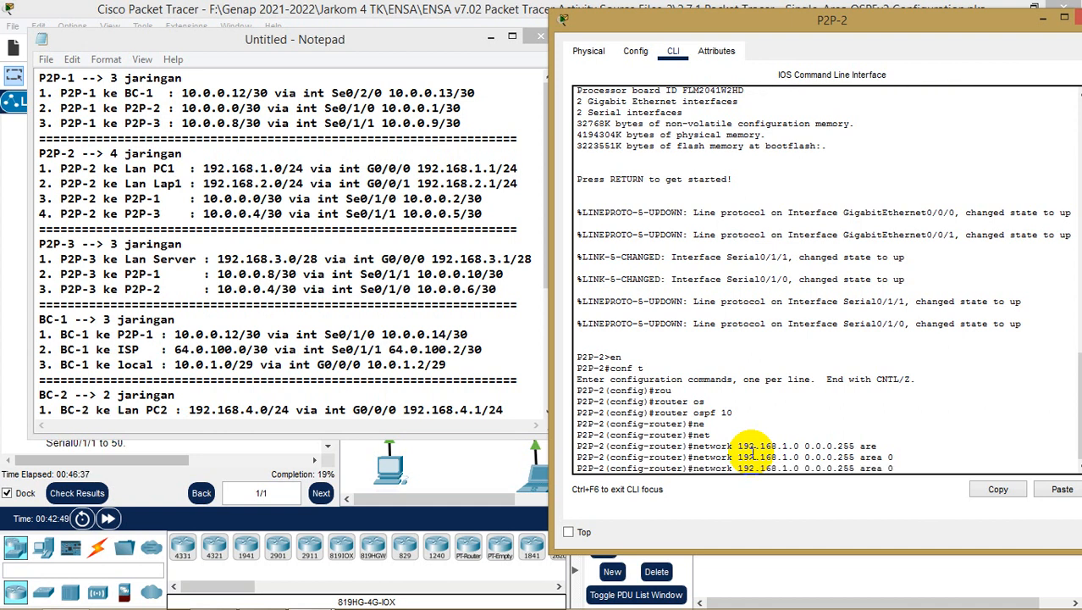
key(Left)
key(Left)
key(Left)
key(Left)
key(Left)
key(Left)
key(Left)
key(Left)
key(Left)
key(Left)
key(Left)
key(Left)
key(Left)
key(Left)
key(Left)
key(Left)
key(Left)
key(Left)
key(Left)
key(BackSpace)
text(2)
key(Return)
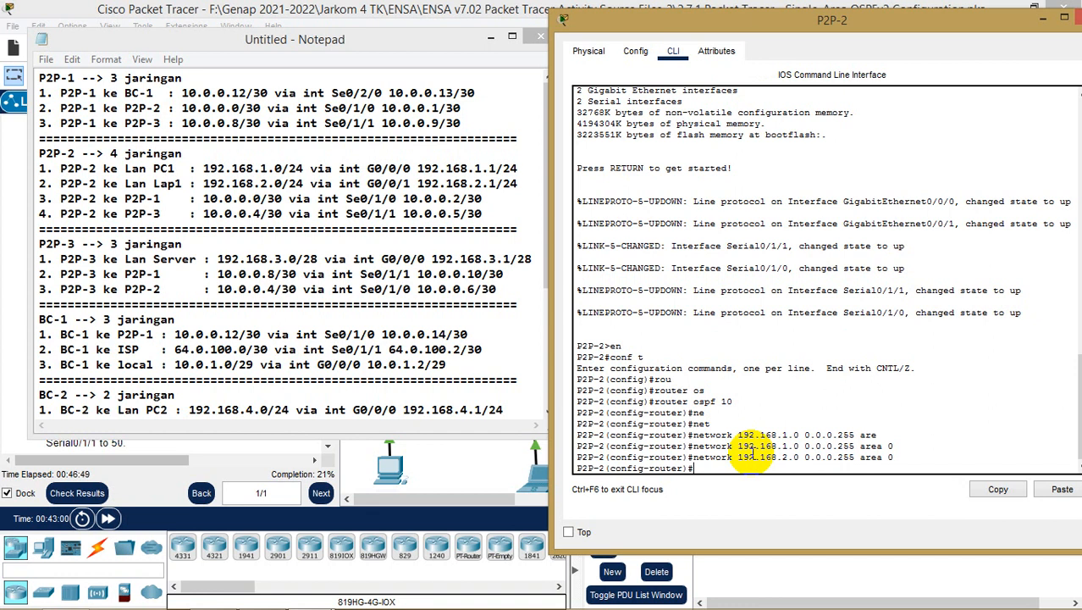
- Add network 10.0.0.0 with wildcard mask 0.0.0.3 to OSPF area 0 on P2P-2
text(net)
key(Tab)
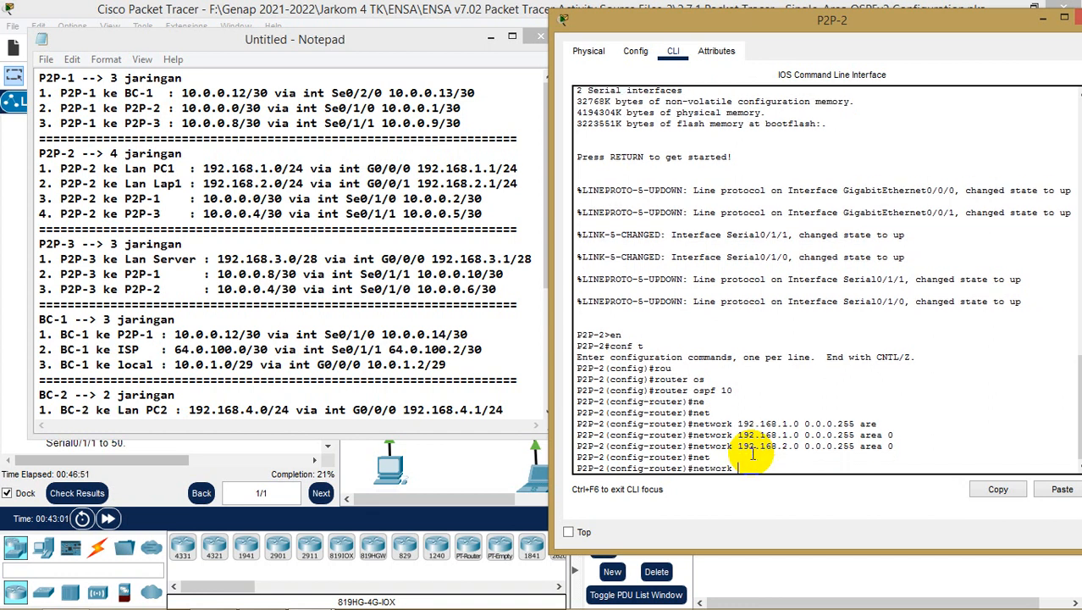
text(10.0.0.0)
text(0.0.0.3 are)
key(Tab)
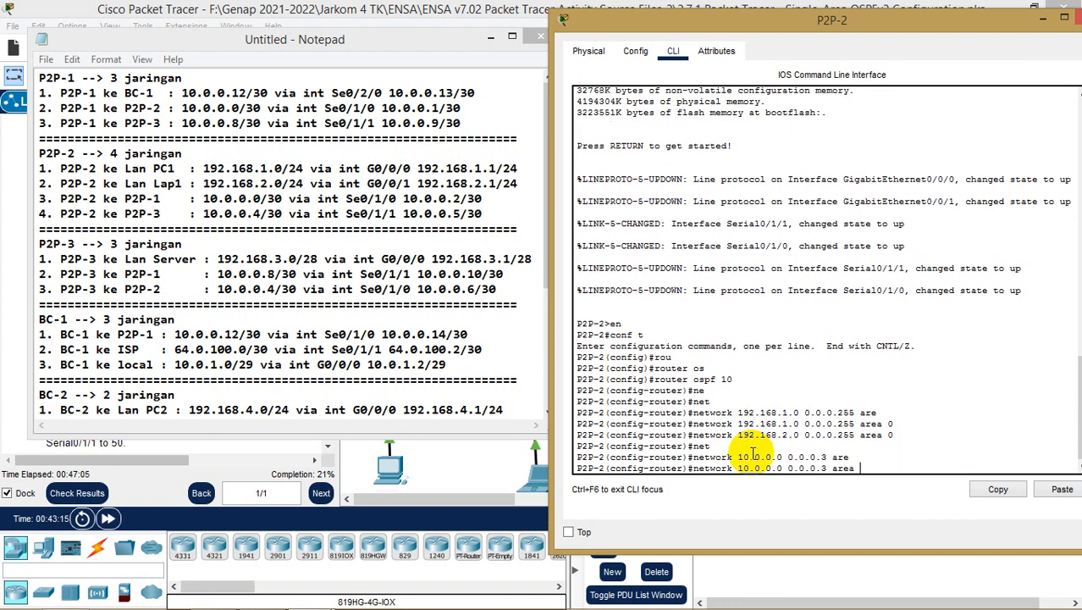
text(0)
key(Return)
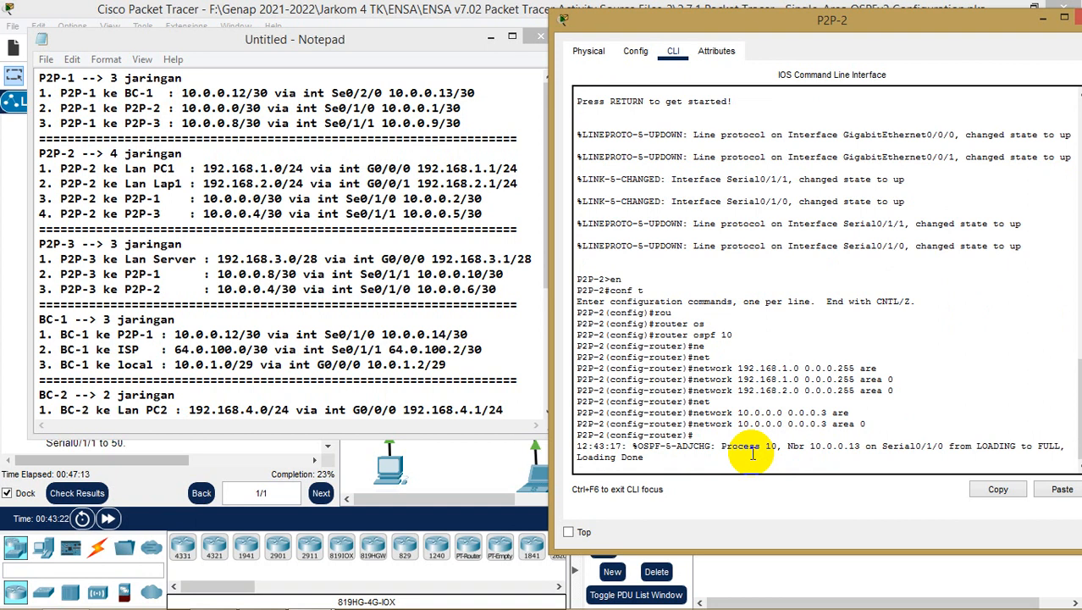
- Add network 10.0.0.4 with wildcard mask 0.0.0.3 to OSPF area 0 on P2P-2, reusing the previous network statement
key(Return)
key(Up)
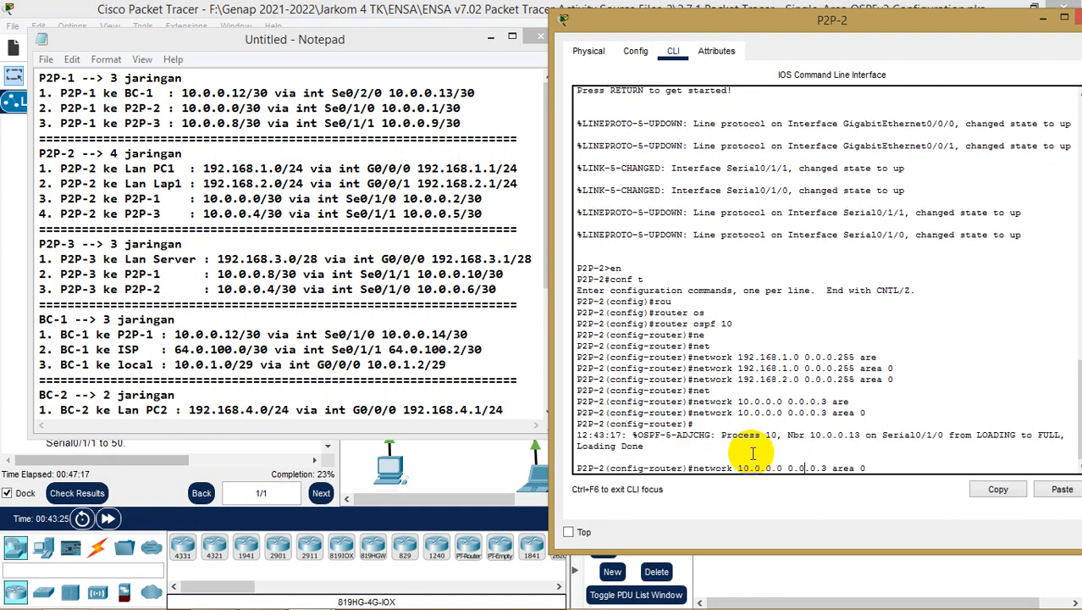
key(Left)
key(Left)
key(Left)
key(Left)
key(BackSpace)
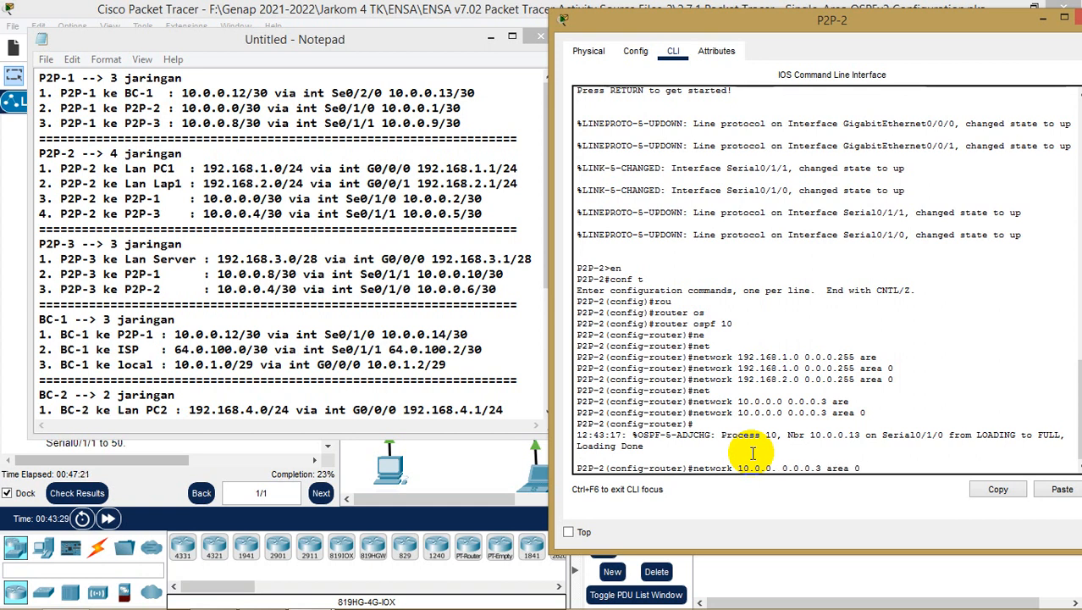
text(4)
key(Return)
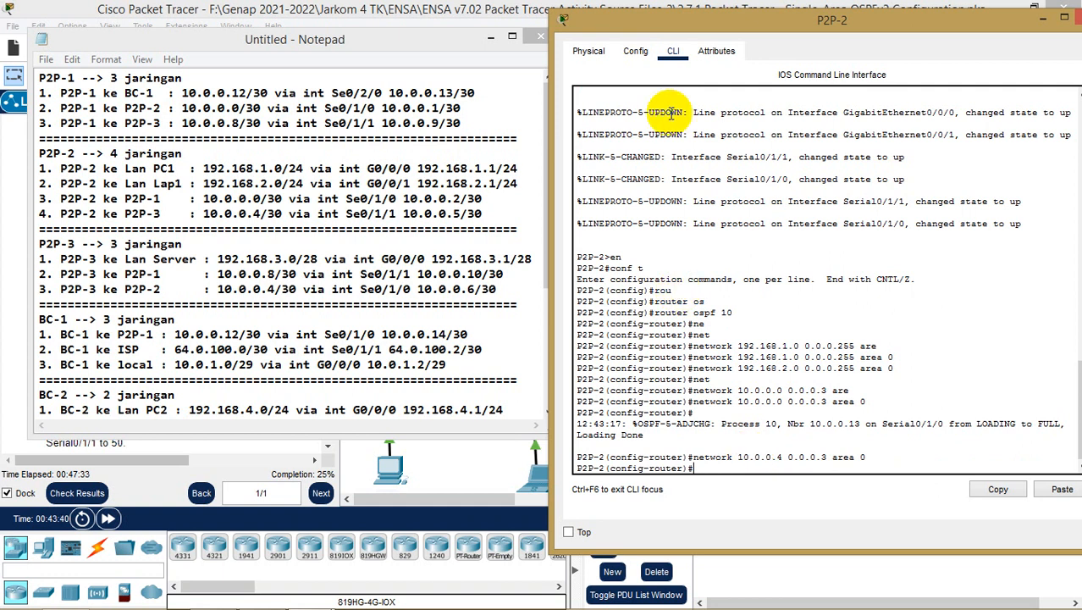
- Move the Notepad list aside, review the activity instruction on Gigabit and Fast Ethernet interface costs, and return to P2P-2's command line
drag(465, 40, 739, 78)
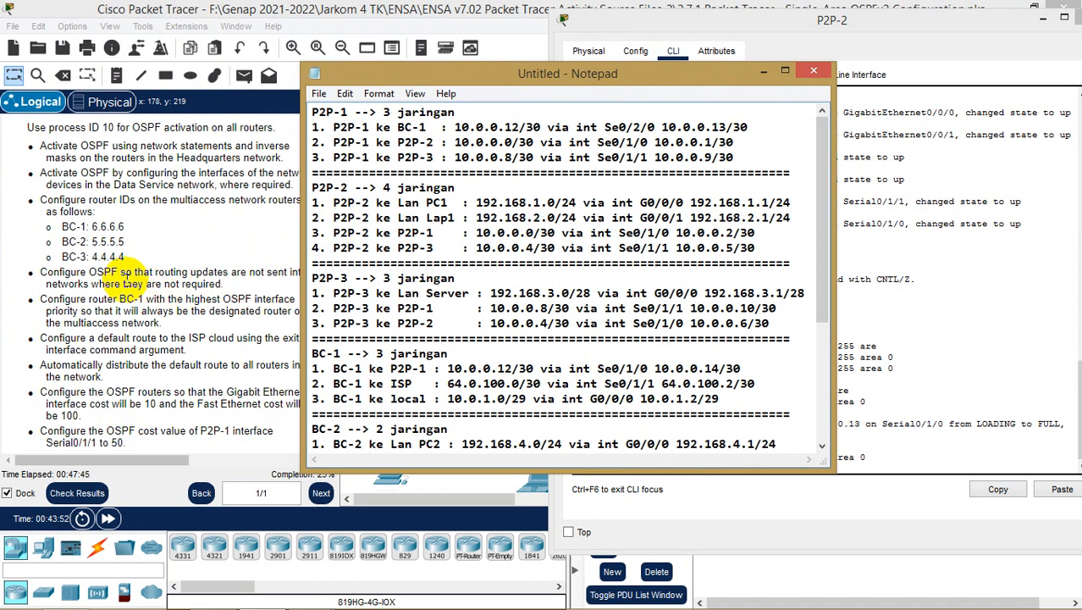
click(203, 394)
drag(88, 417, 29, 393)
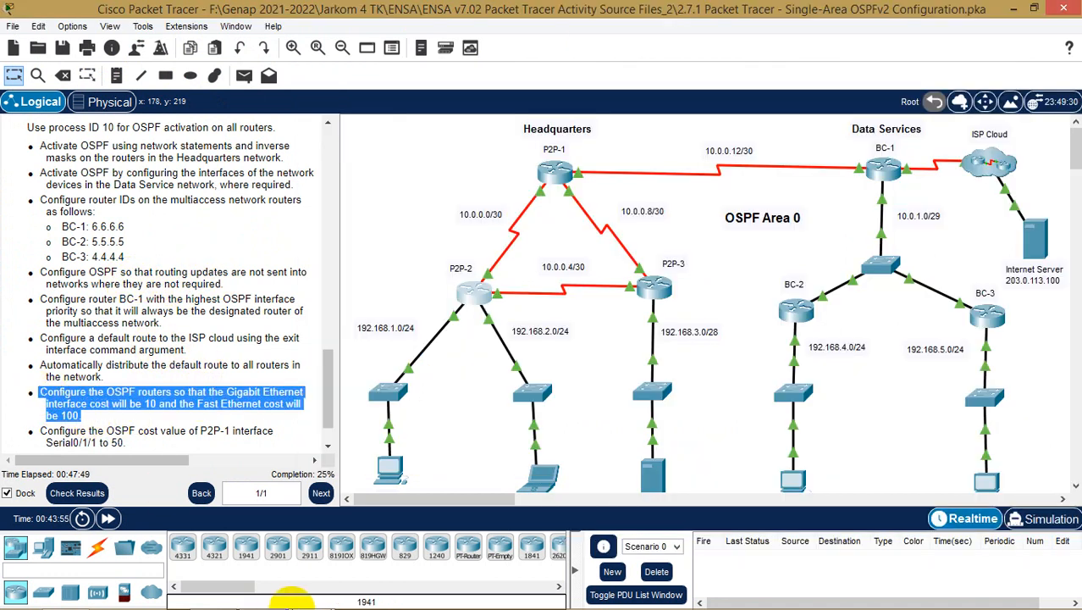
click(262, 593)
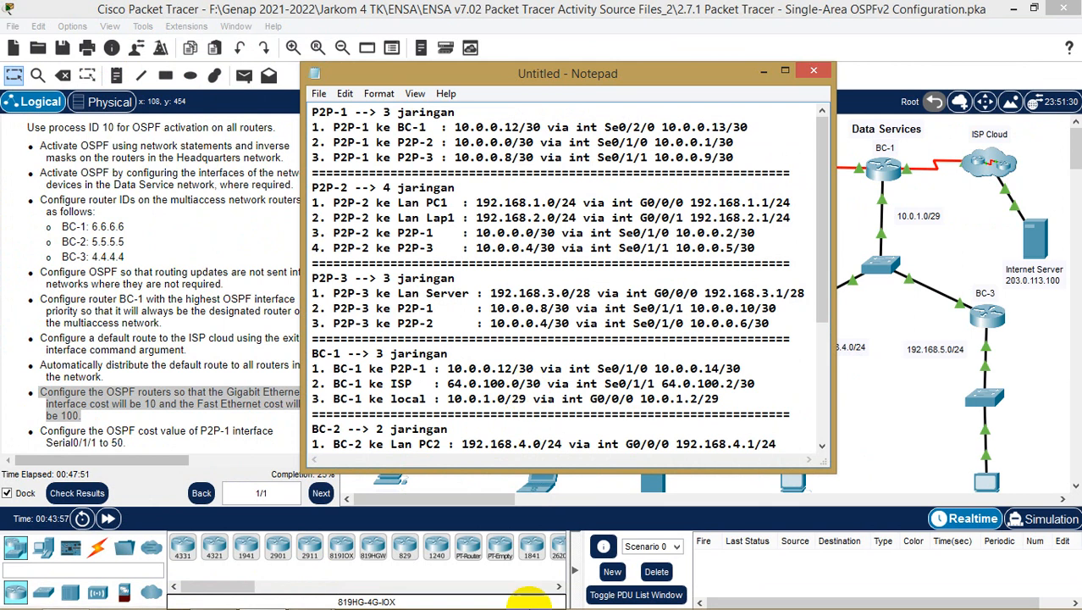
click(765, 74)
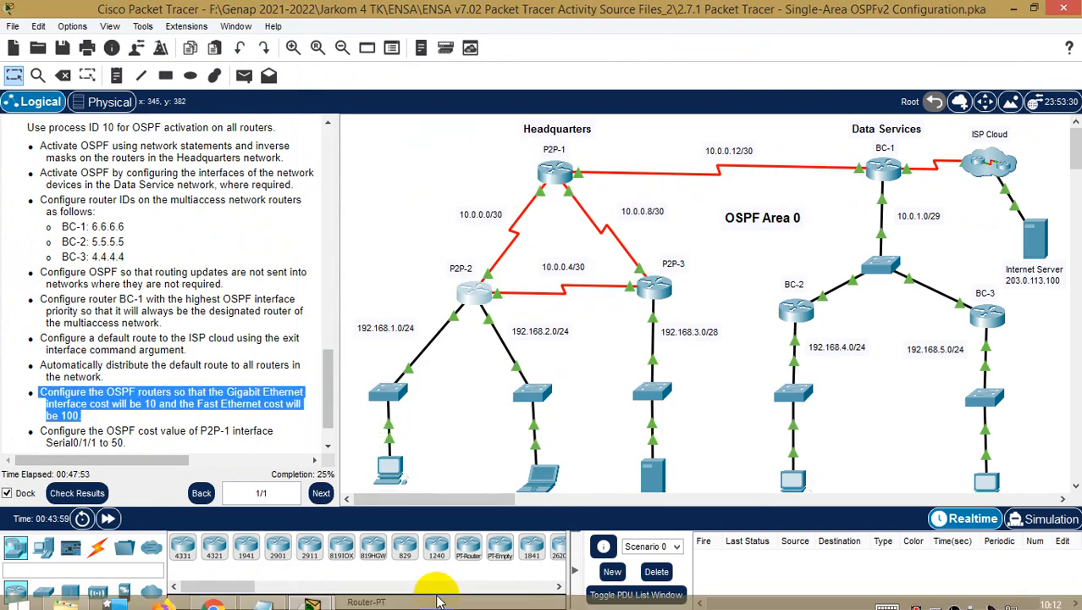
mouse_move(312, 592)
click(395, 553)
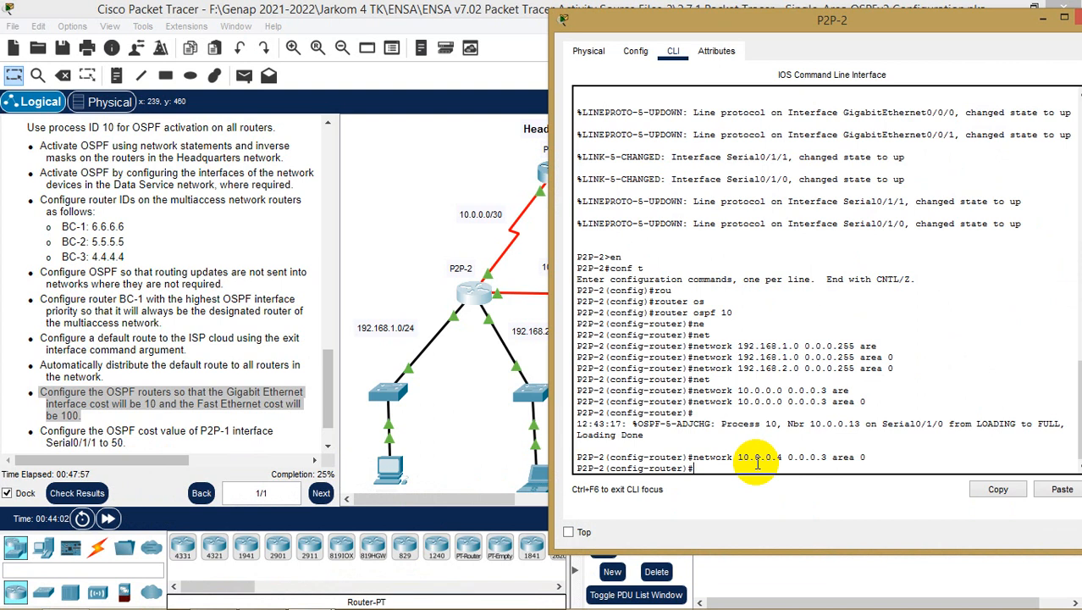
- Set P2P-2's OSPF auto-cost reference bandwidth to 10000
text(au)
key(Tab)
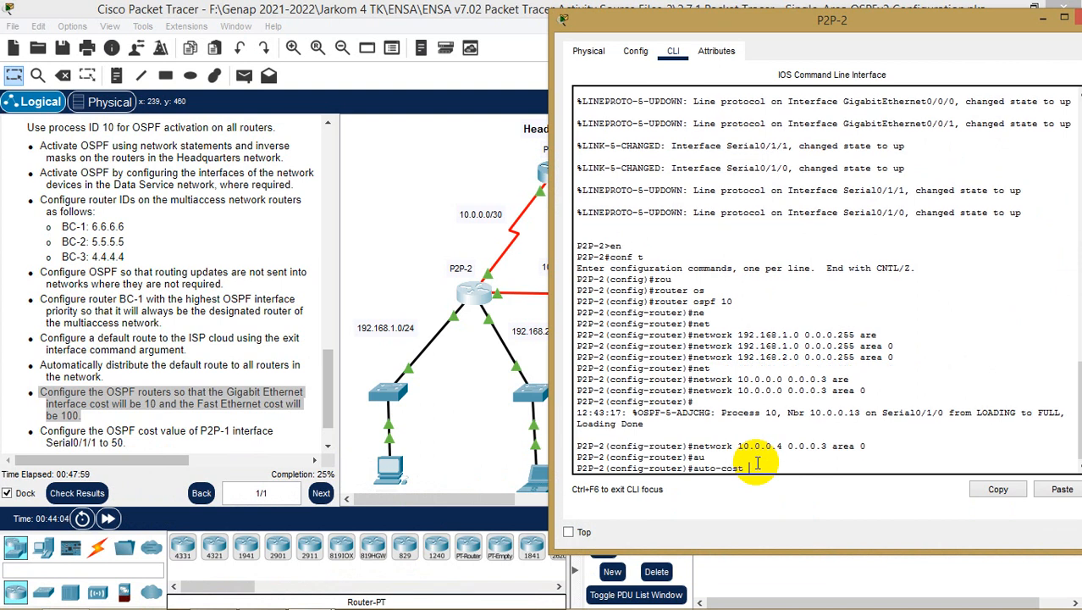
text(re)
key(Tab)
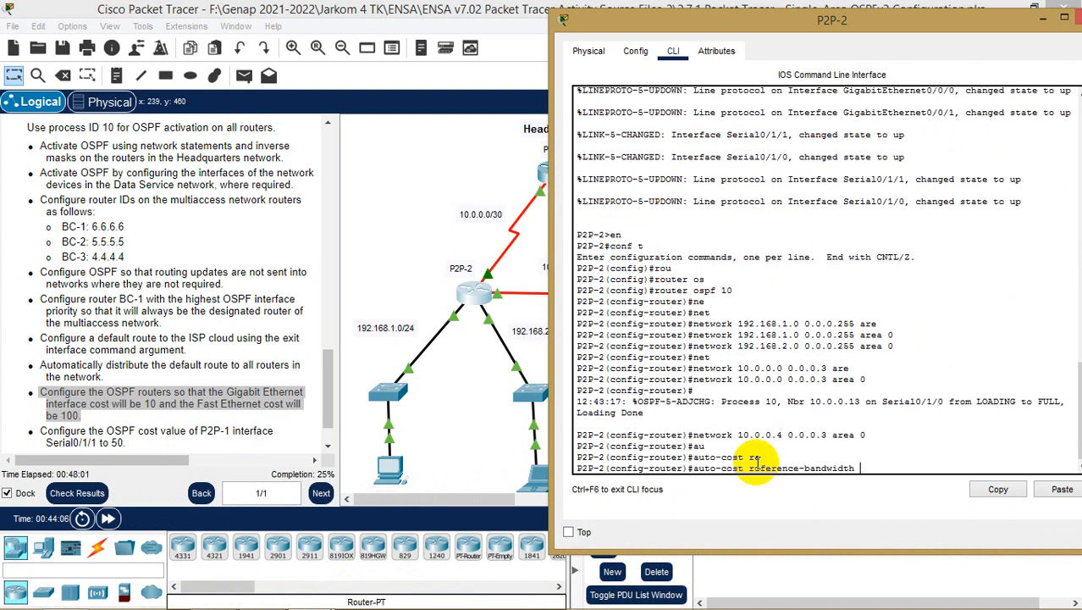
text(10000)
key(Return)
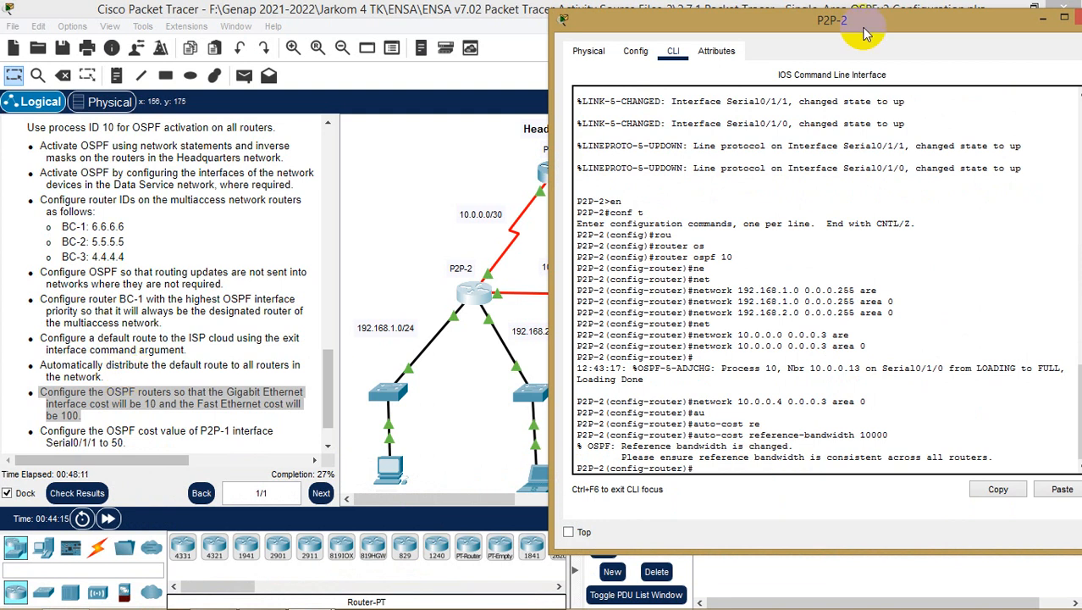
- Move P2P-2's window clear of the topology, check its interfaces in the addressing table, and return to its command line
drag(860, 17, 945, 39)
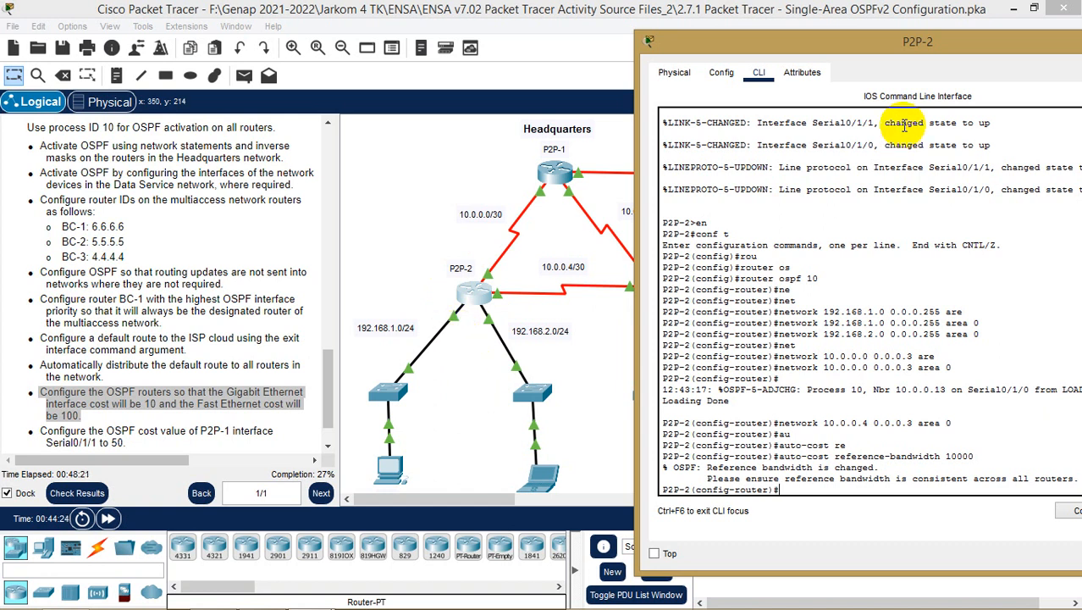
drag(855, 52, 858, 40)
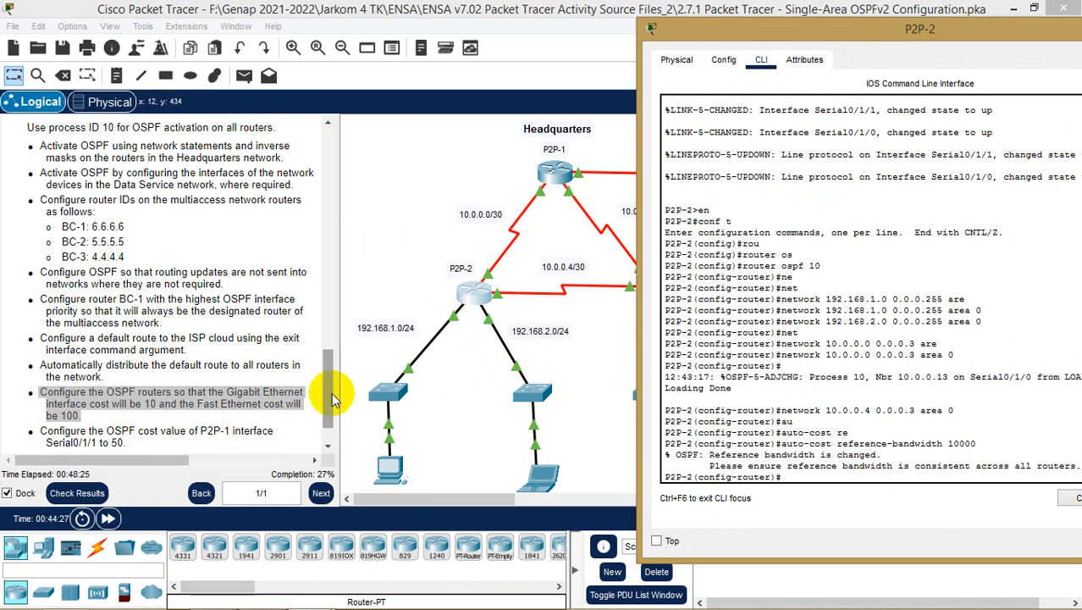
drag(331, 392, 327, 179)
drag(106, 459, 181, 459)
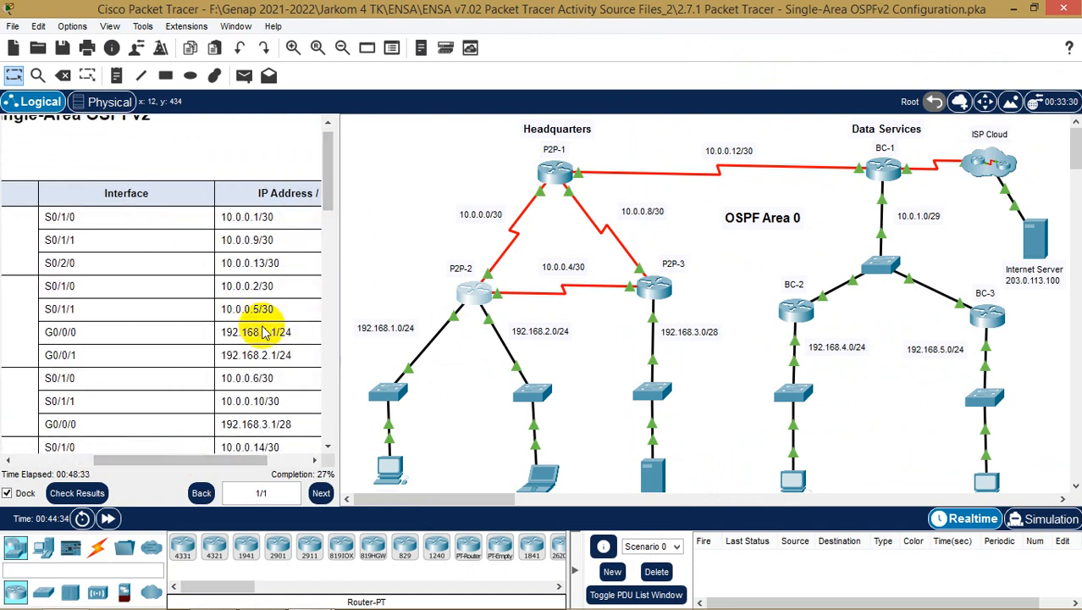
mouse_move(310, 597)
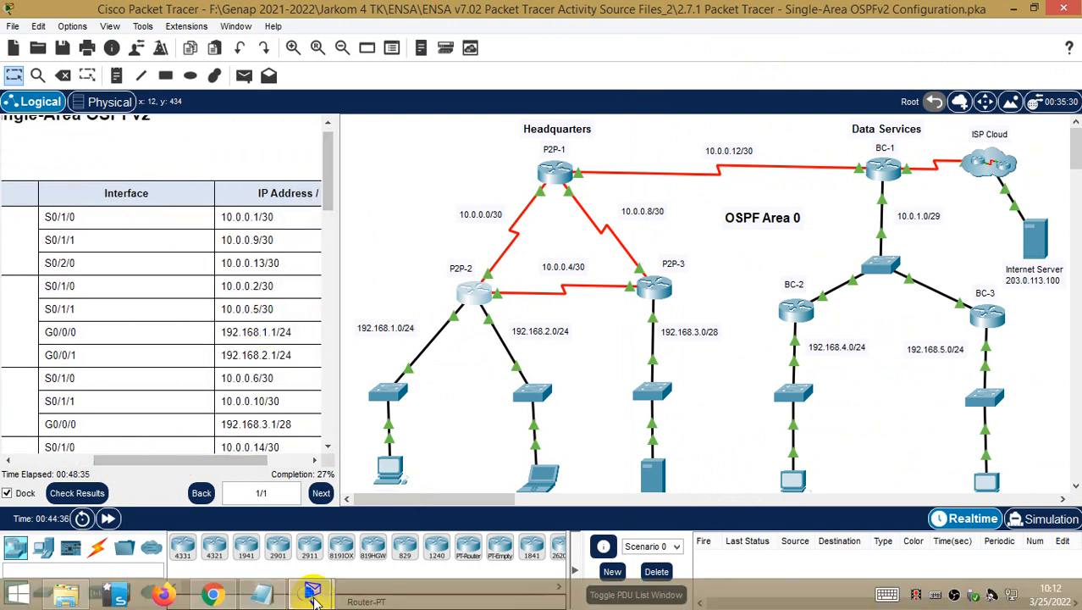
click(423, 474)
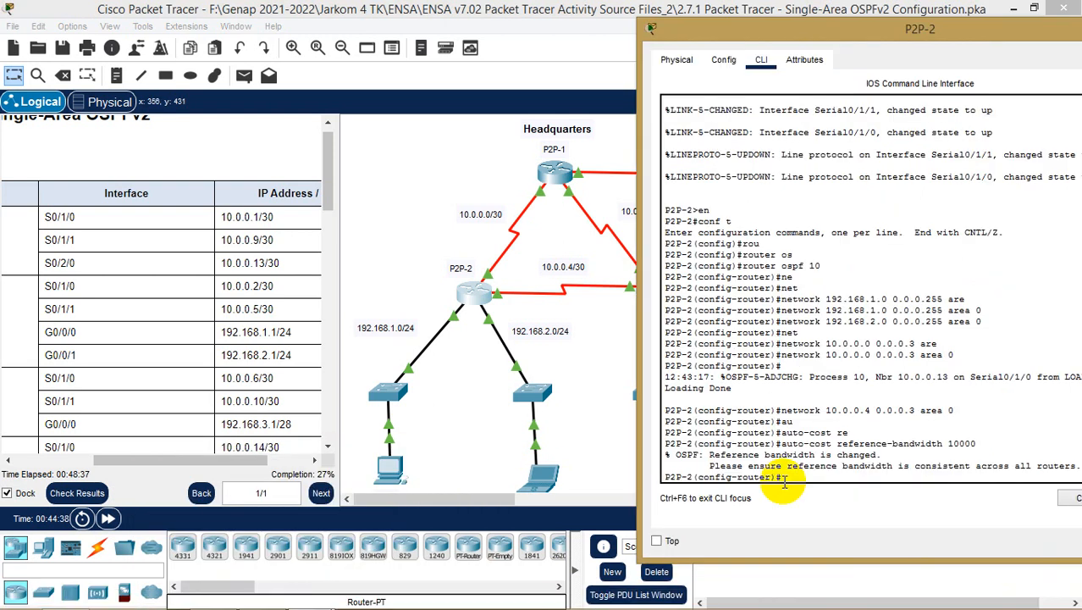
- Make interfaces g0/0/0 and g0/0/1 passive for OSPF on P2P-2
text(pas)
key(Tab)
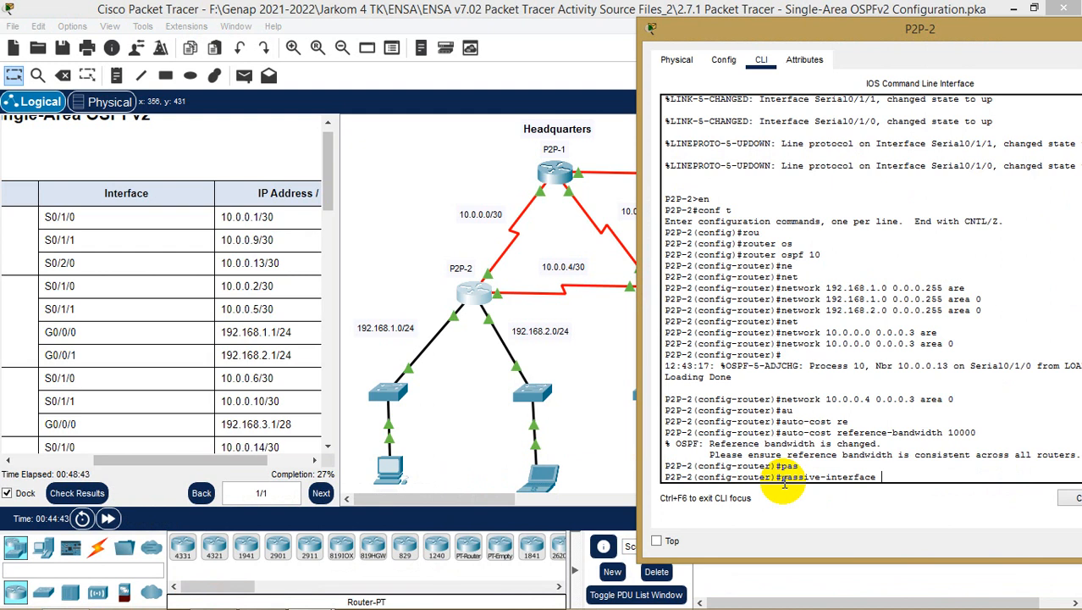
text(g0/0/0)
key(Return)
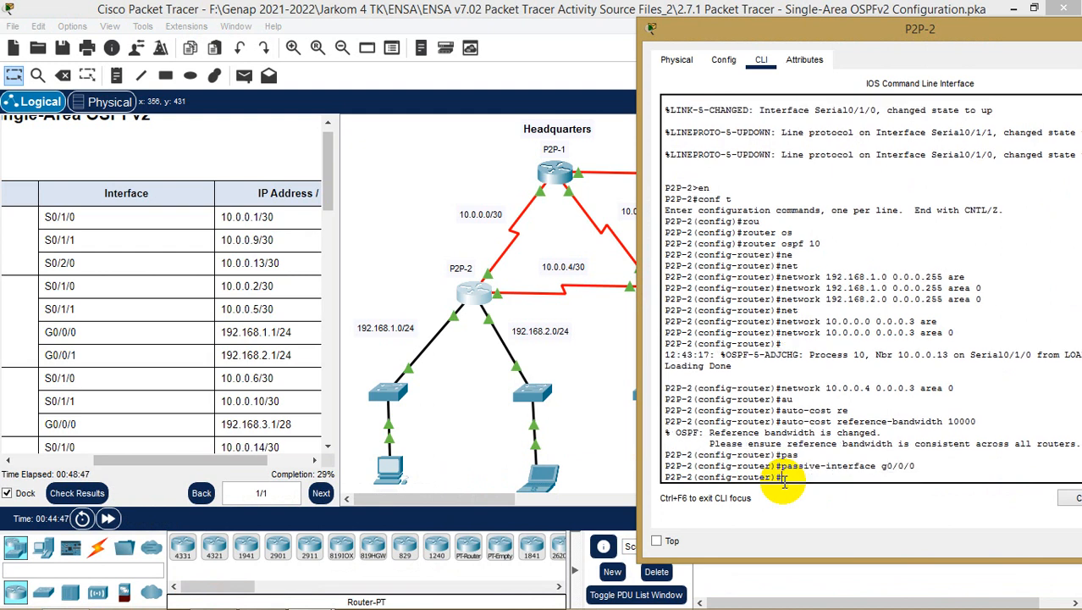
key(Up)
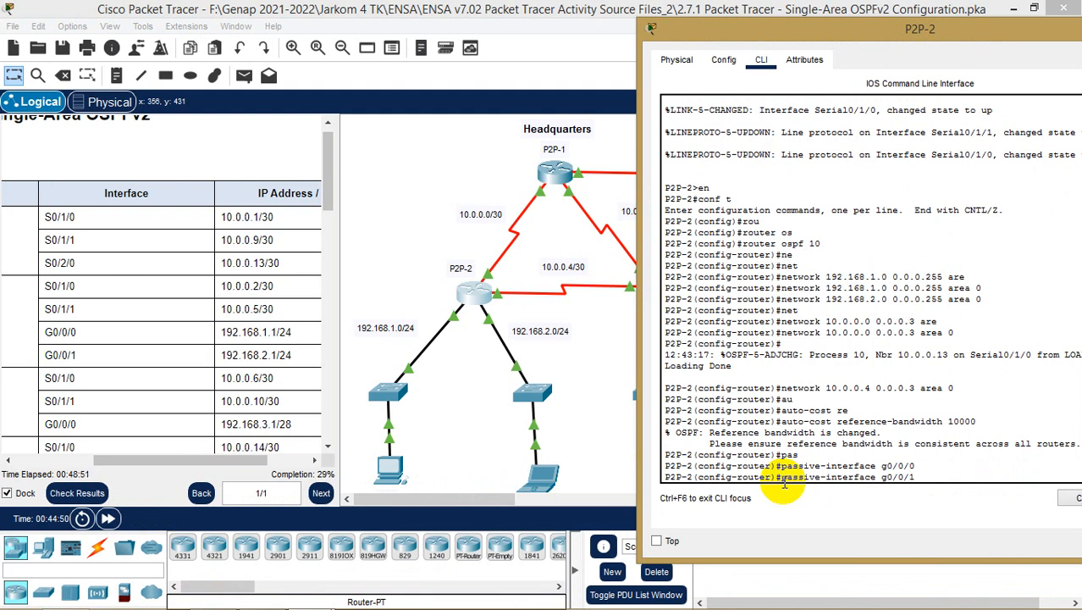
key(Return)
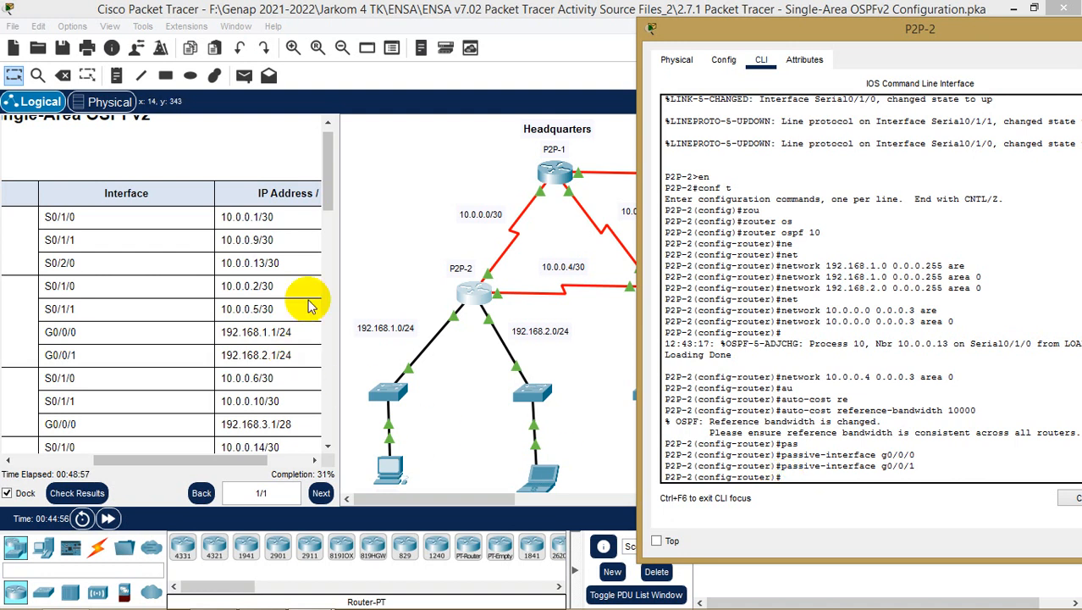
- Review the activity's OSPF requirements for anything remaining on P2P-2 and return to its command line
drag(329, 185, 242, 428)
drag(222, 464, 108, 459)
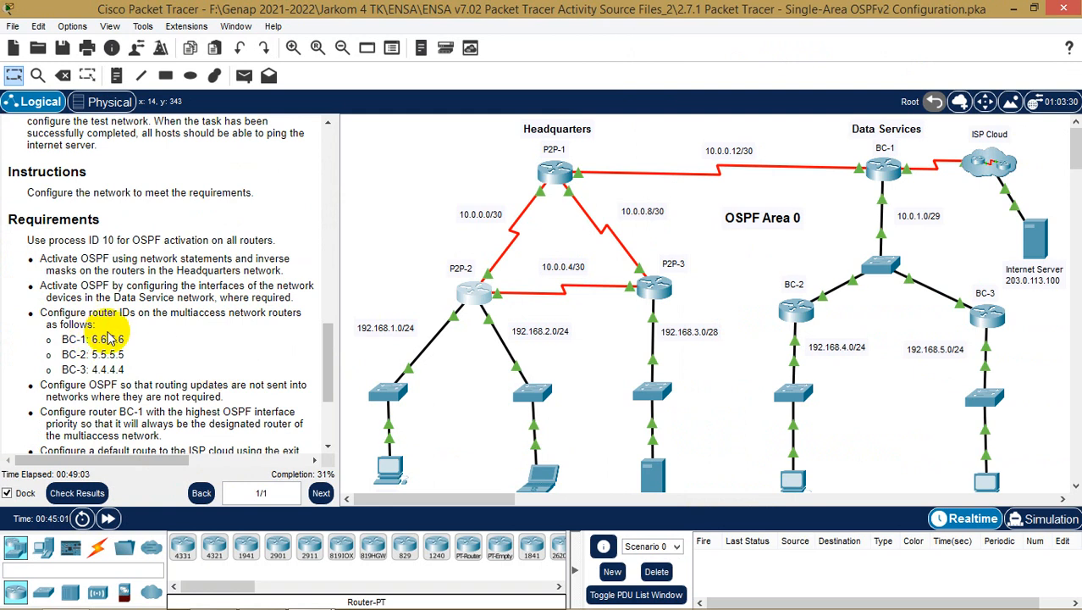
scroll(110, 338, down, 2)
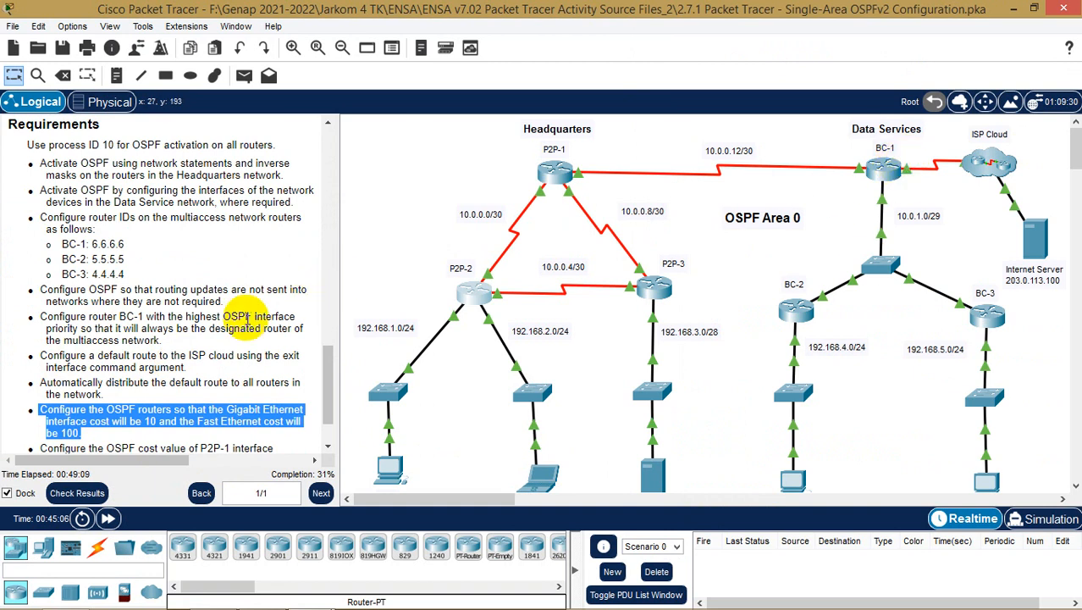
scroll(246, 317, down, 1)
mouse_move(273, 597)
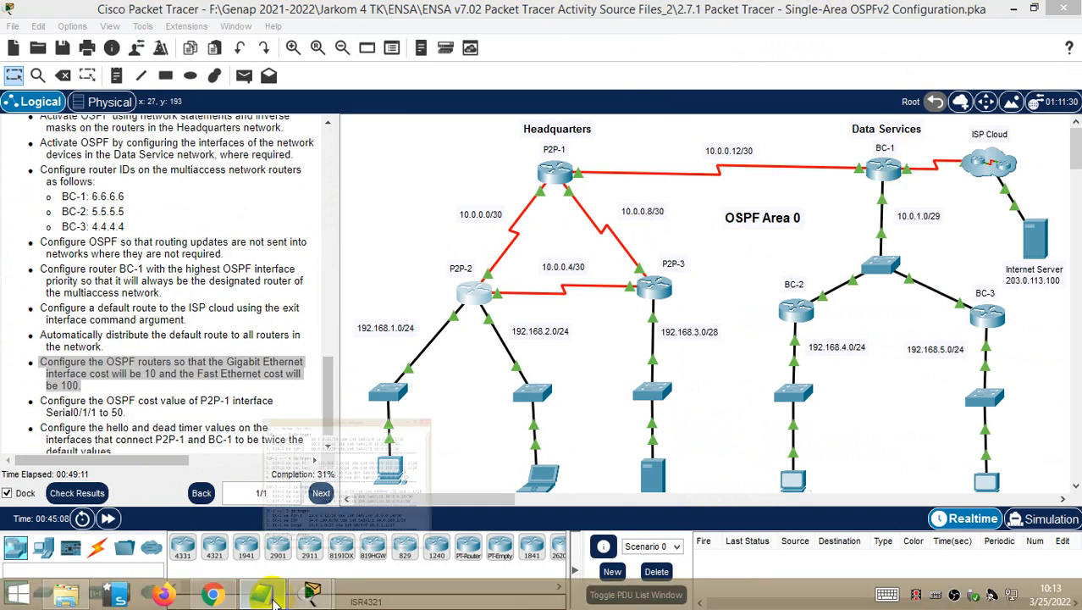
mouse_move(311, 592)
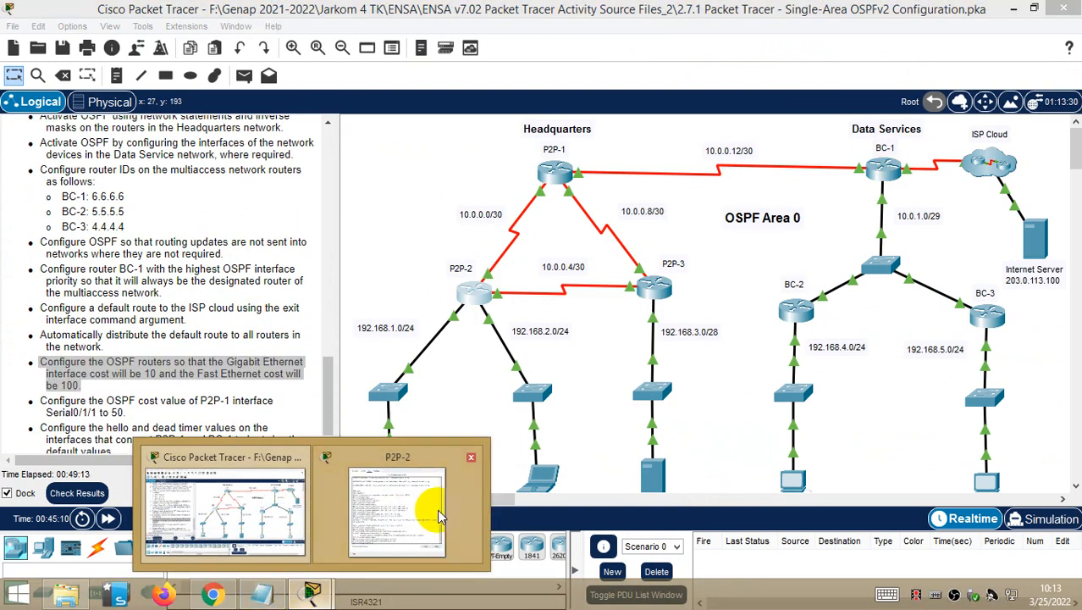
click(440, 516)
click(772, 475)
- Leave configuration mode on P2P-2 and save its running configuration to the startup configuration
text(en)
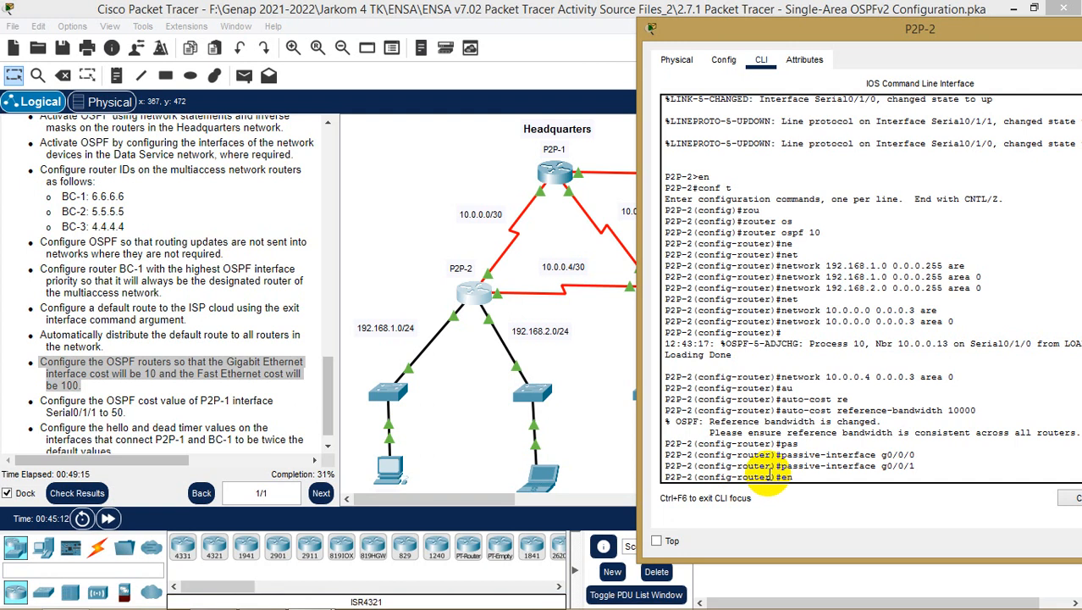
text(d)
key(Return)
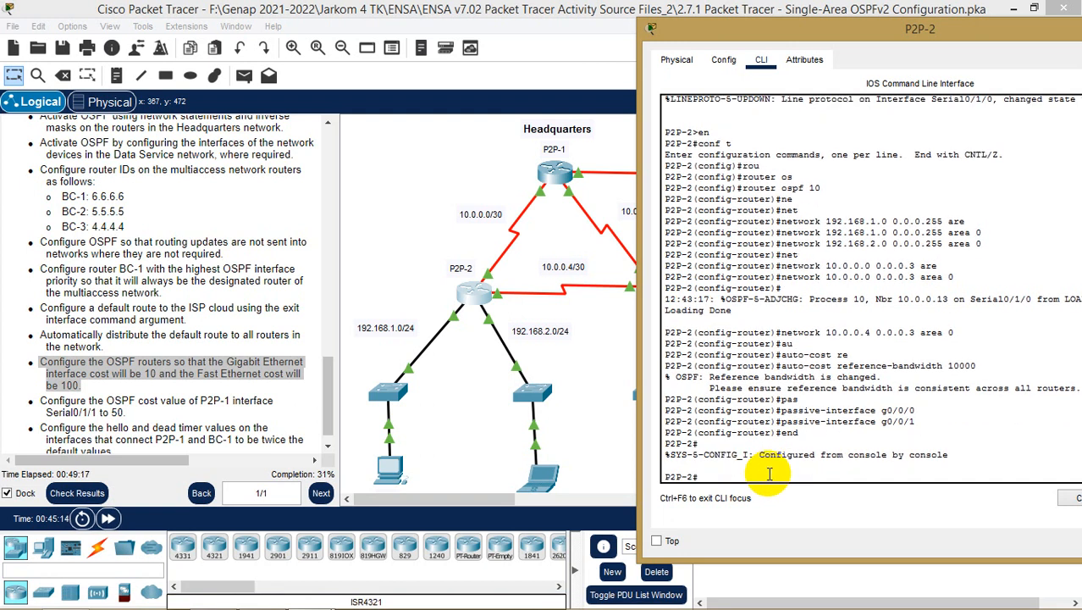
text(co)
key(Tab)
text(p)
key(Tab)
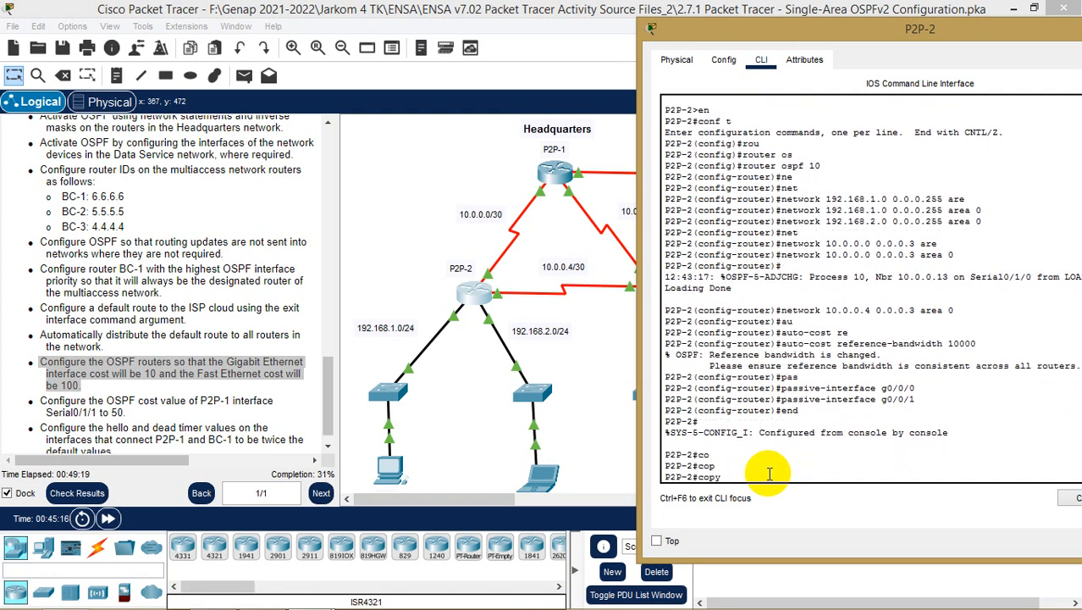
text(running-config)
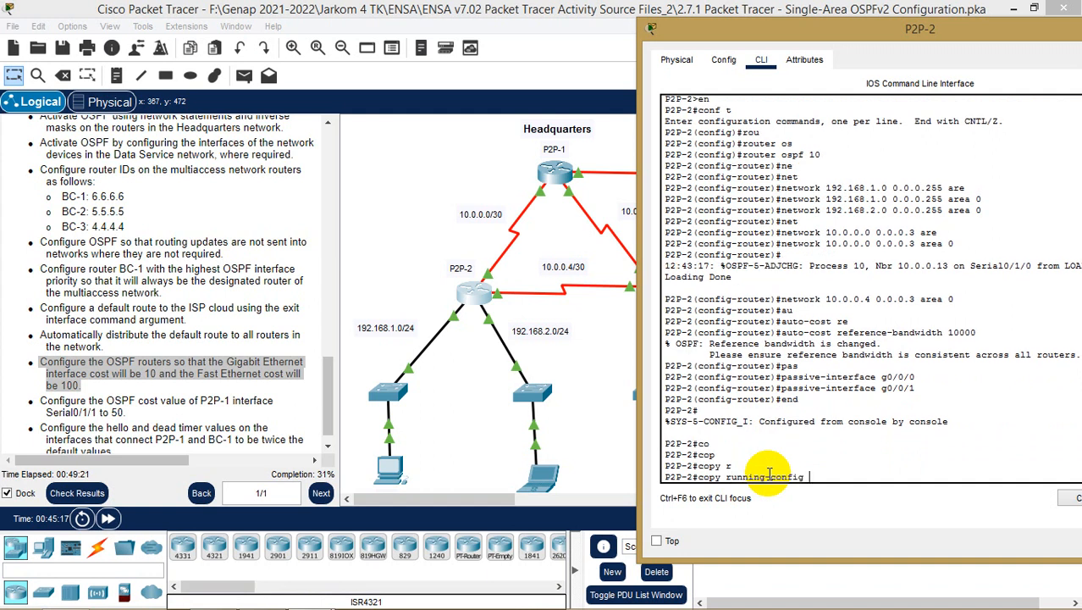
key(Tab)
text(s)
key(Tab)
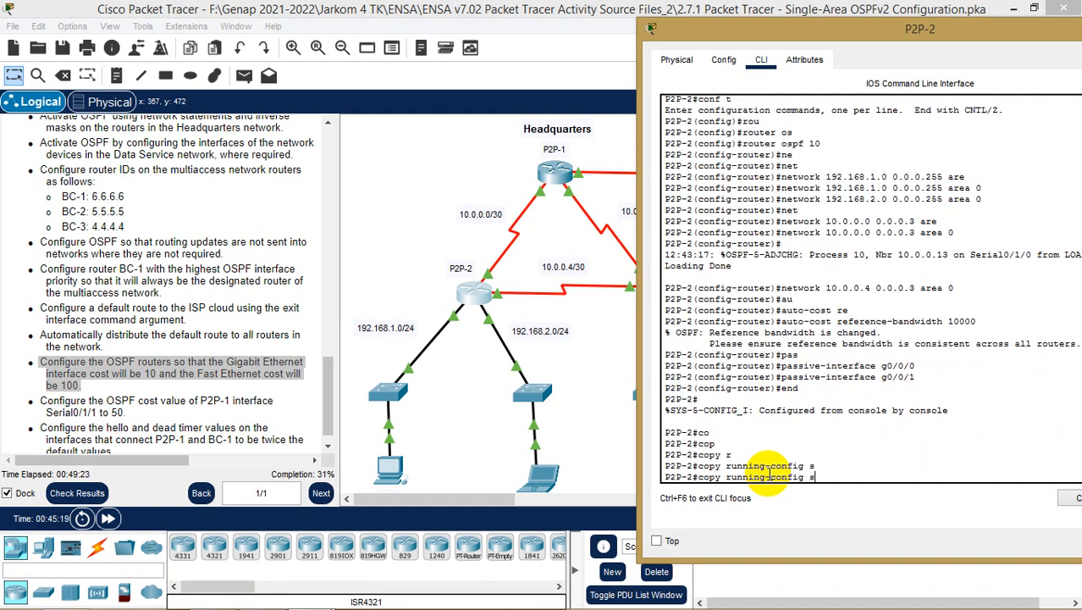
text(t)
key(Tab)
key(Return)
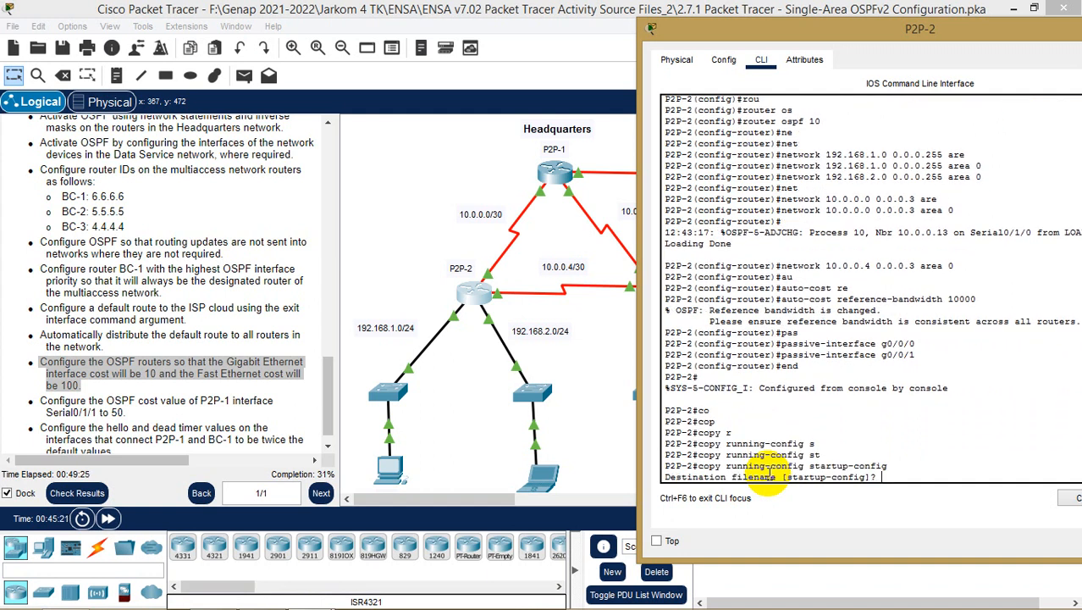
key(Return)
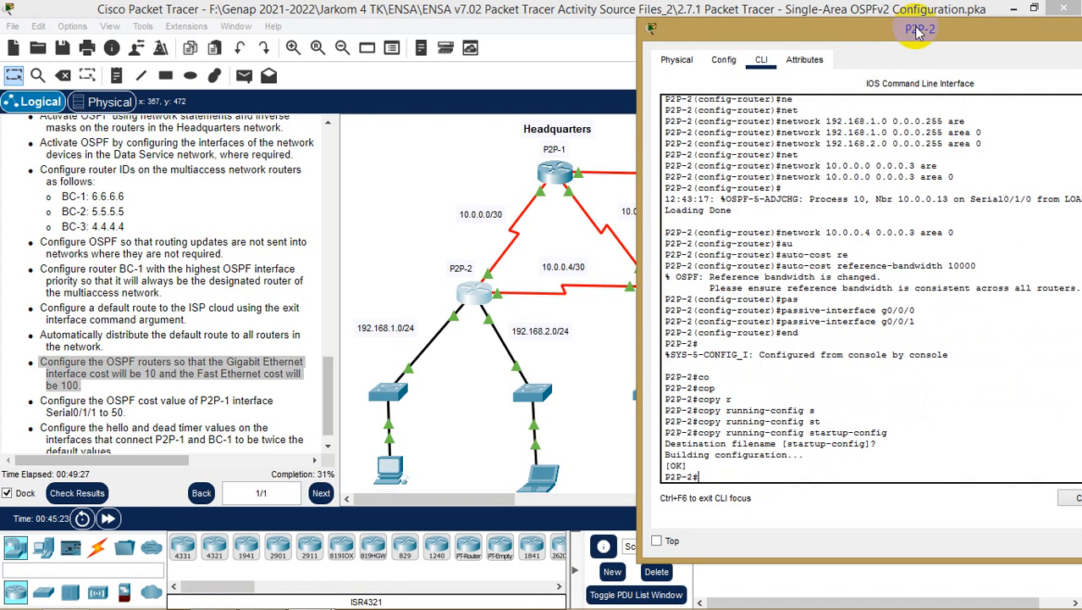
- Close P2P-2, open P2P-3's command line, and place its window beside the Notepad addressing notes
drag(917, 29, 644, 44)
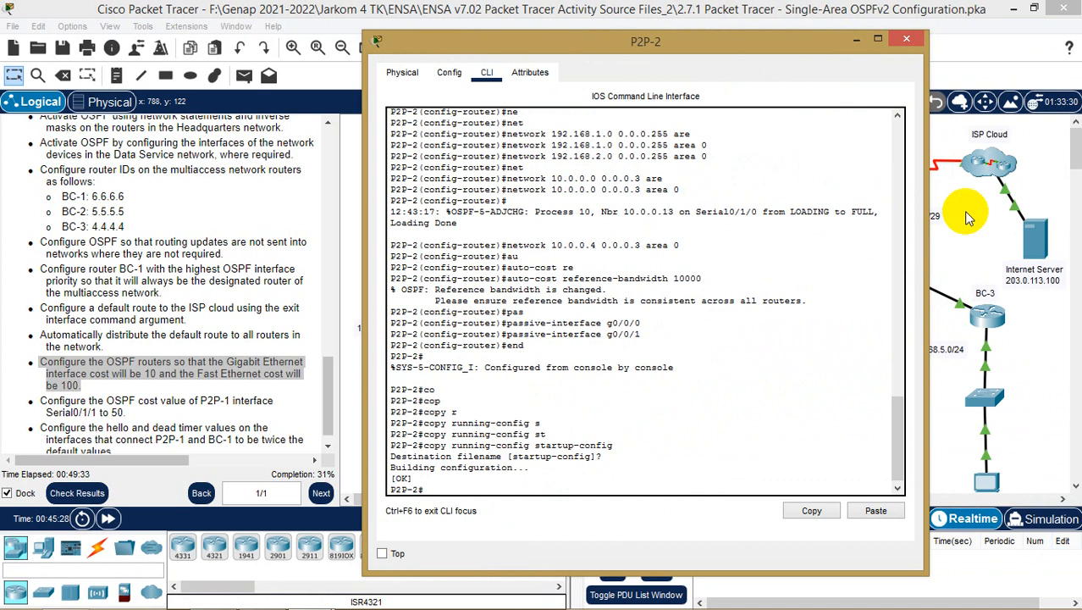
click(906, 40)
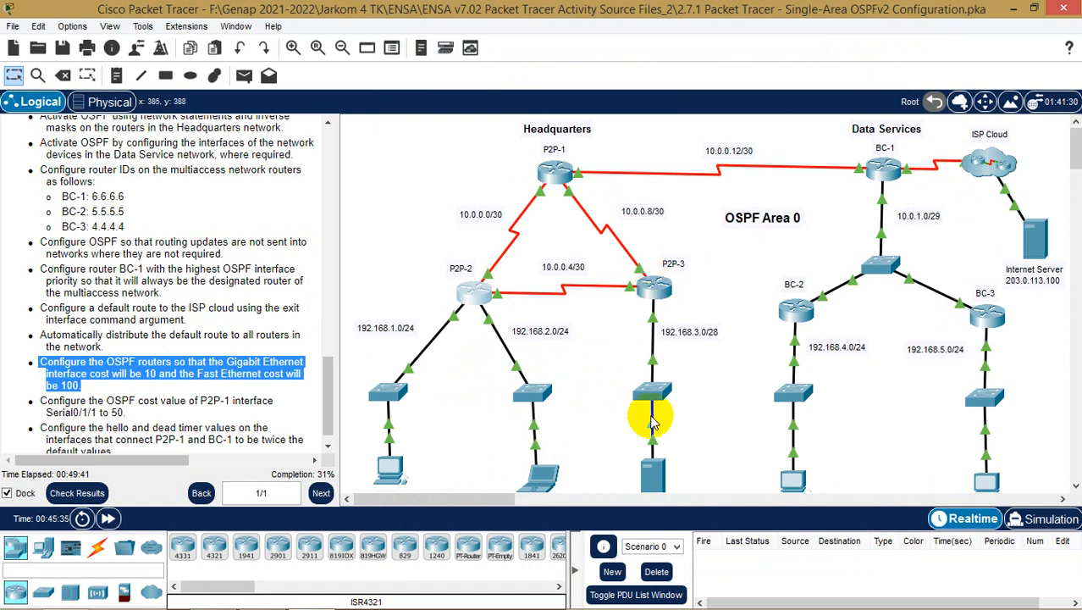
click(657, 292)
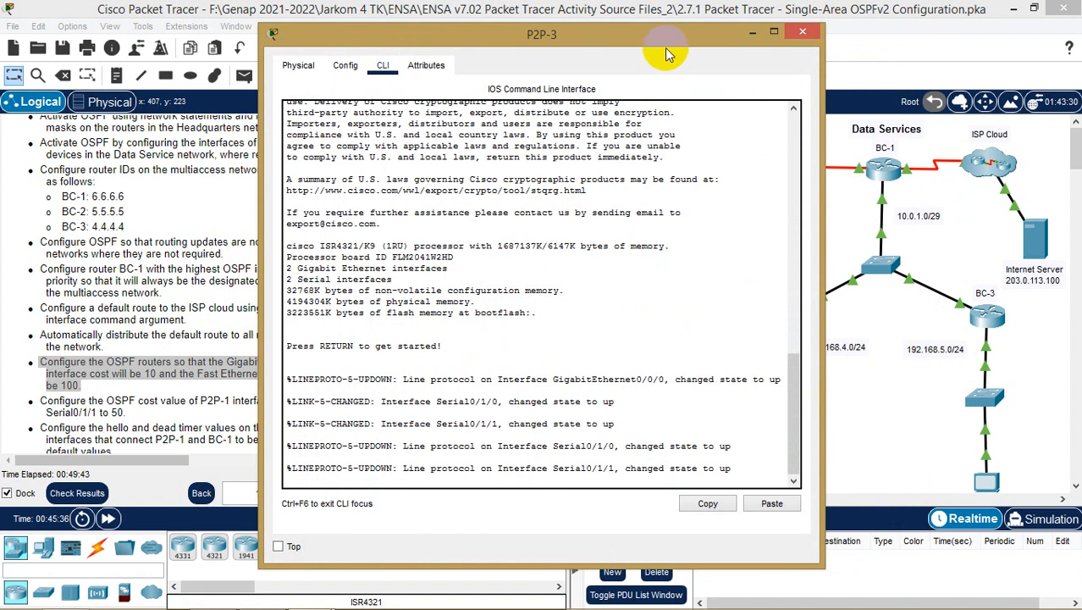
drag(666, 52, 904, 36)
mouse_move(398, 602)
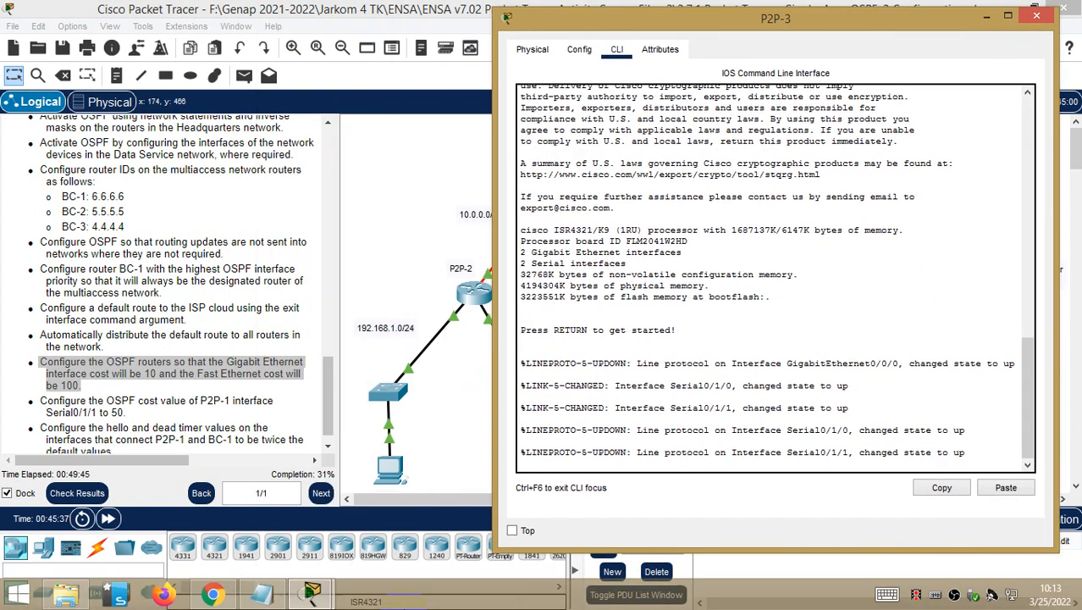
click(311, 594)
drag(679, 77, 385, 39)
click(717, 36)
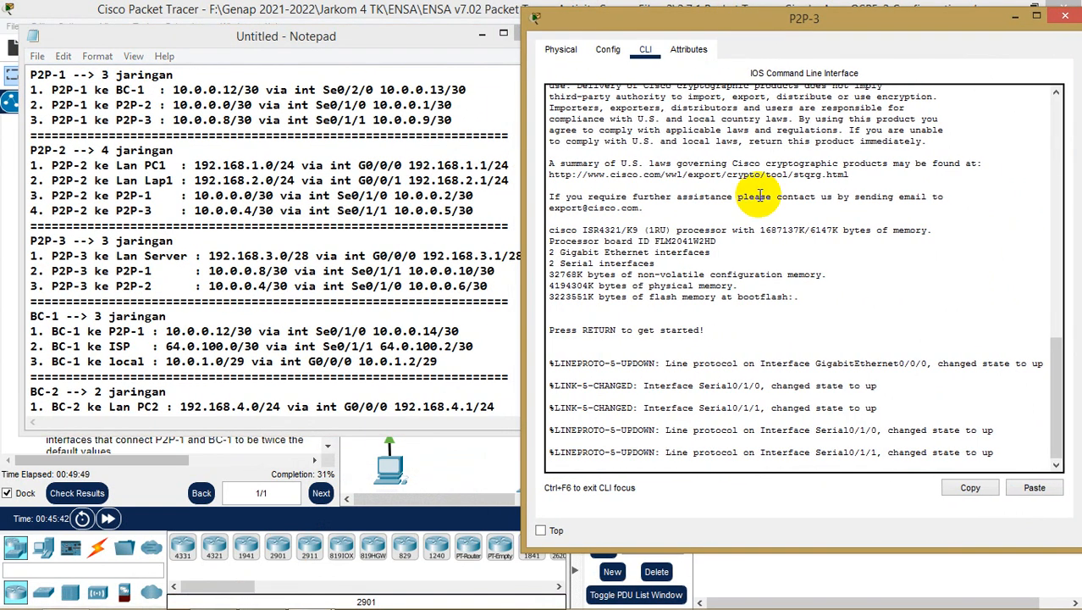
- Enter global configuration mode on P2P-3 and start OSPF process 10
key(Return)
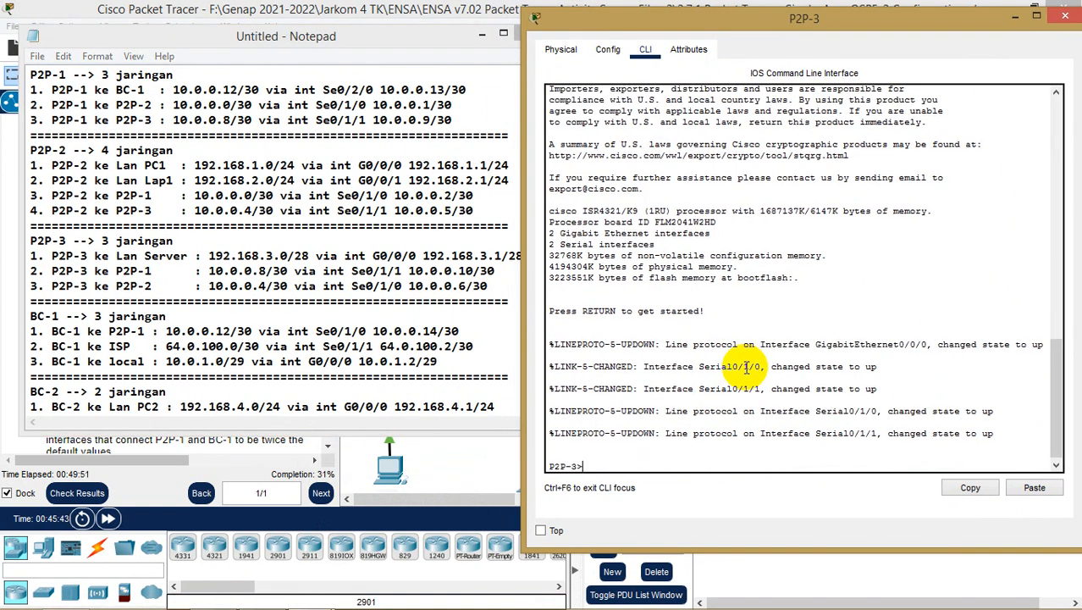
text(en)
key(Return)
text(co)
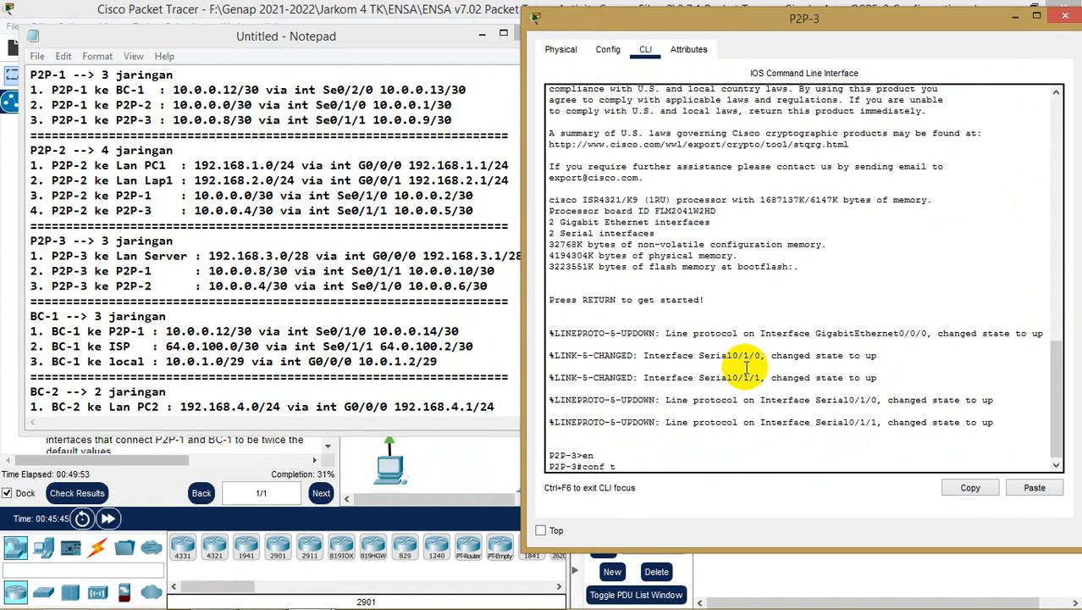
text(nf t)
key(Return)
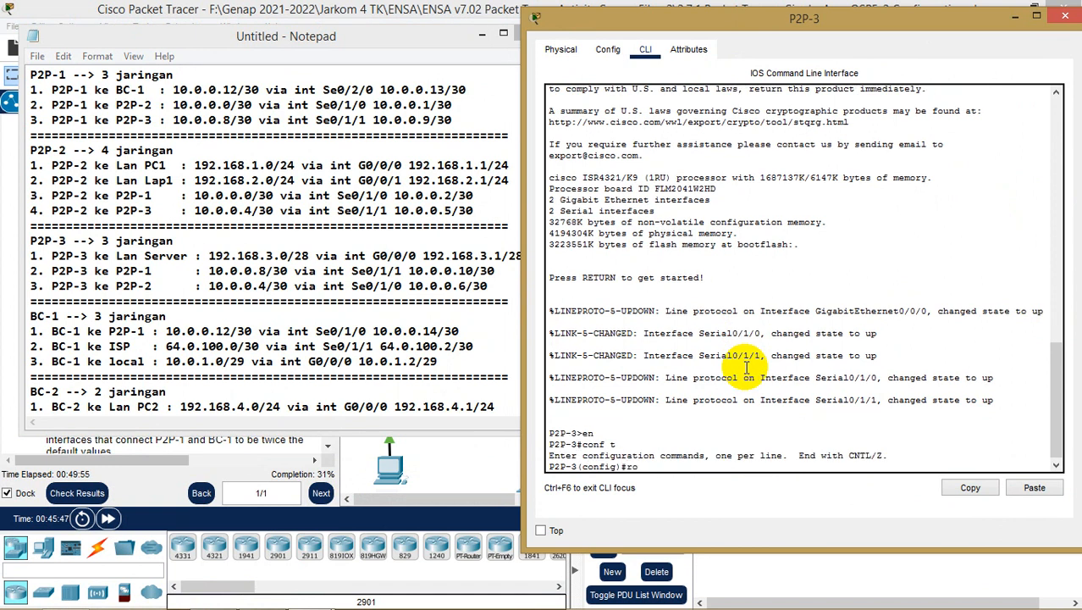
text(ro)
key(Tab)
text(os)
key(Tab)
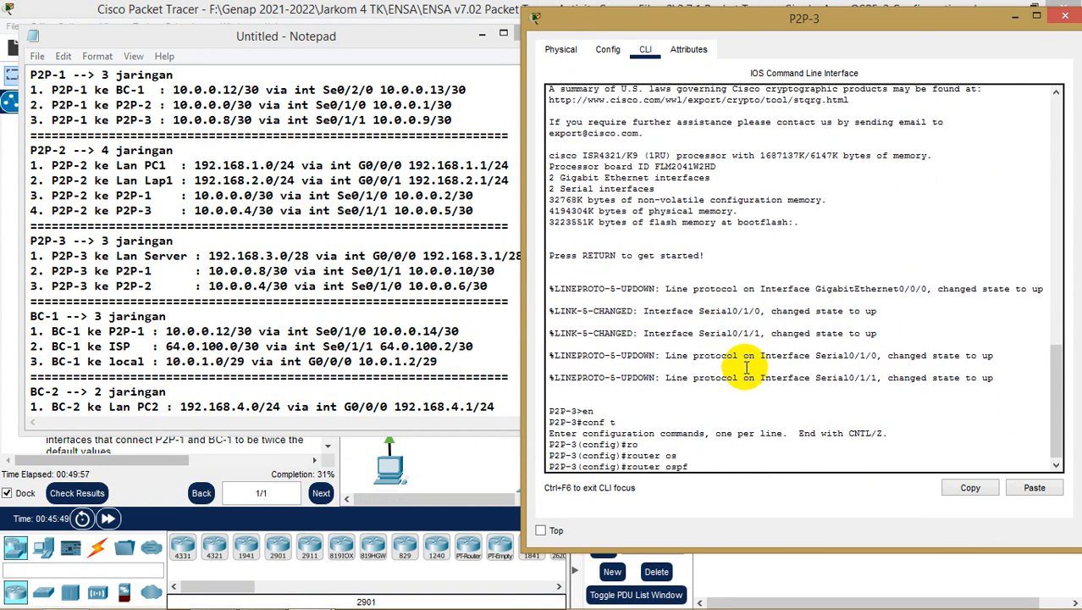
text(10)
key(Return)
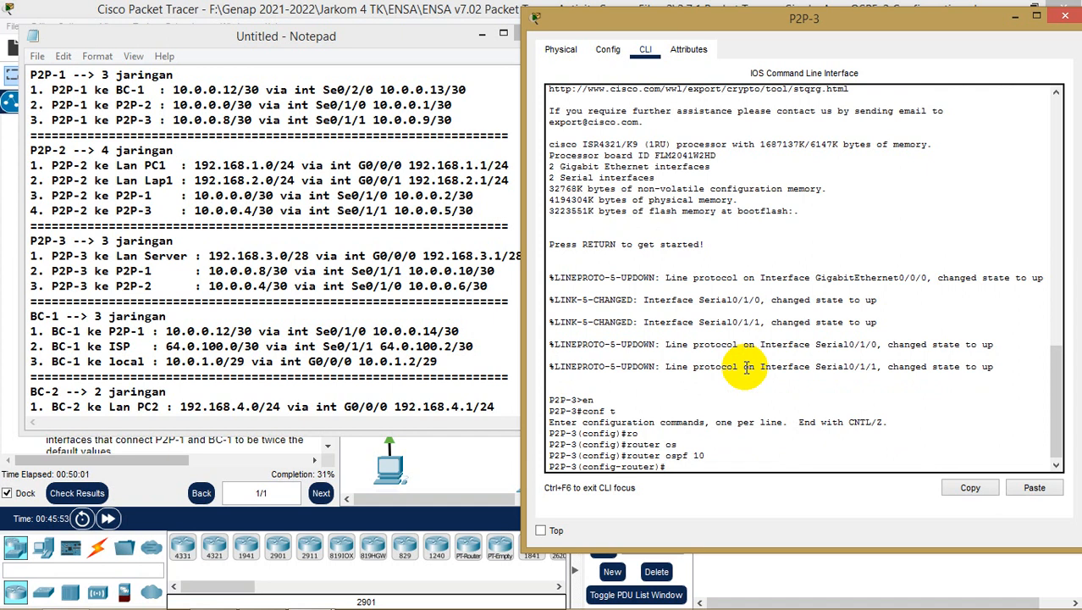
- Advertise P2P-3's server LAN 192.168.3.0 in OSPF area 0, using the /28 wildcard mask 0.0.0.15 from the notes
text(ne)
key(Tab)
text(t)
key(Tab)
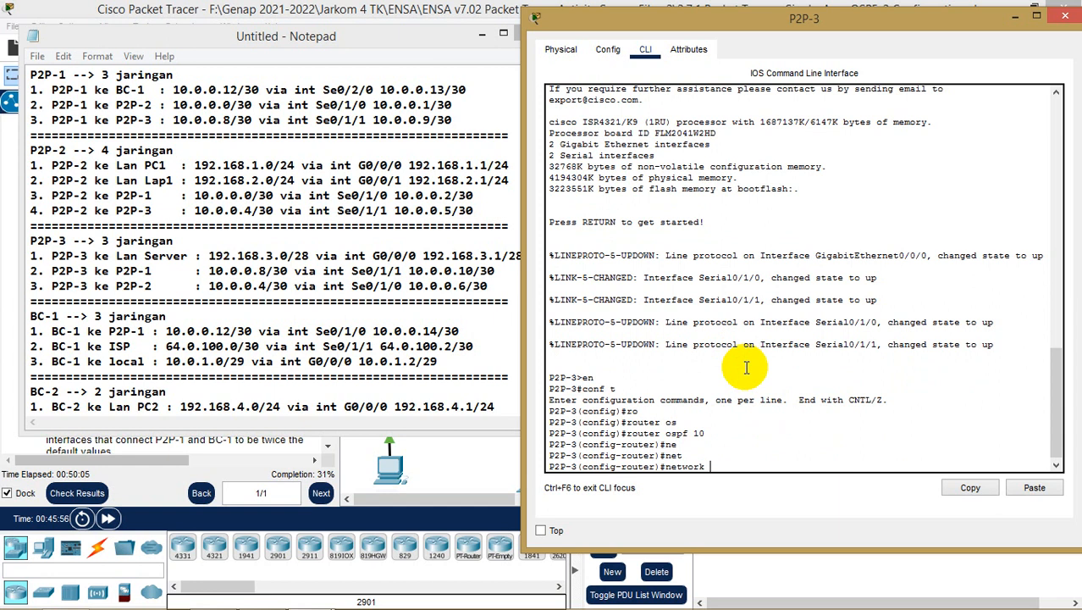
text(192.168.3.0)
click(397, 289)
scroll(398, 289, down, 5)
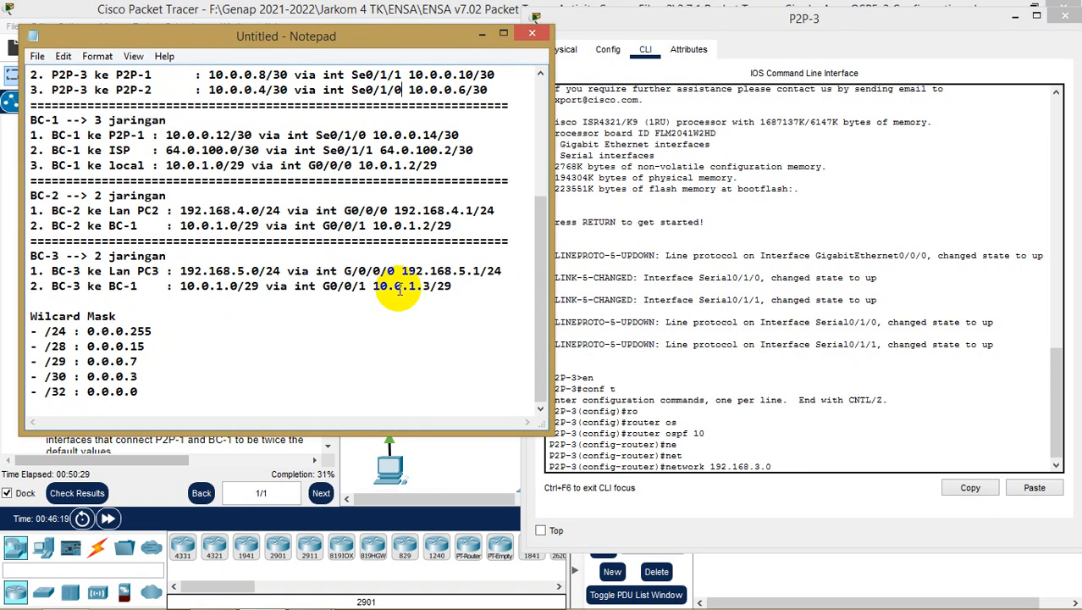
scroll(398, 289, up, 4)
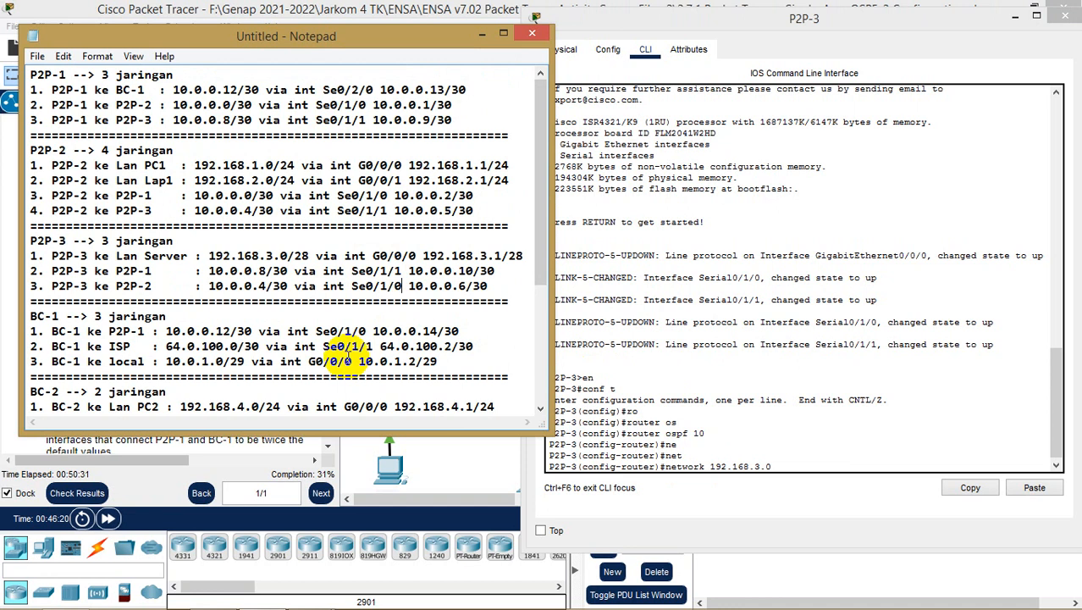
click(784, 466)
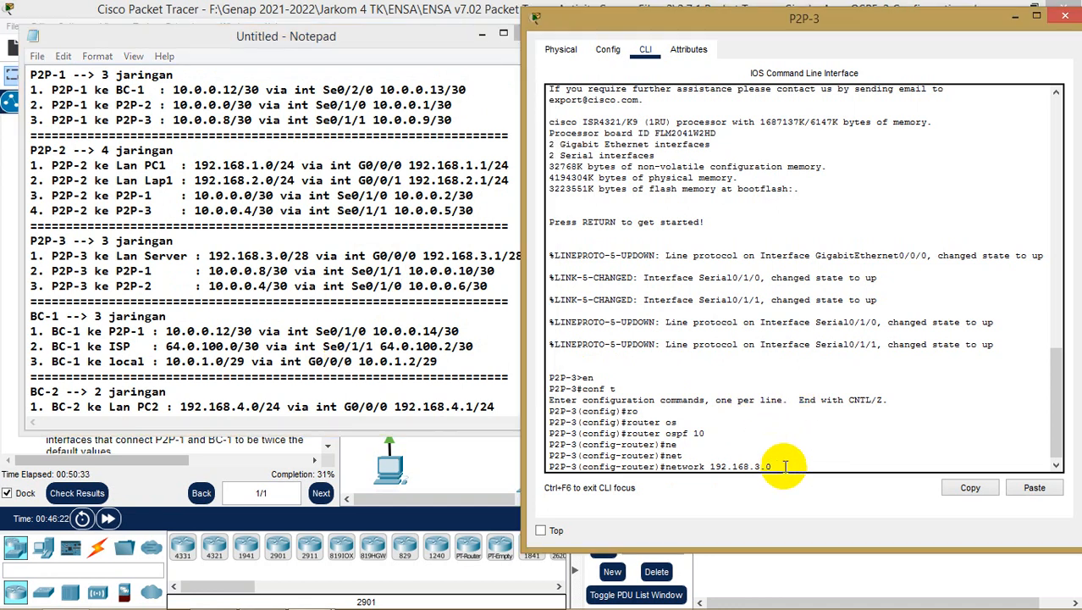
text(0.0.0.15 are)
key(Tab)
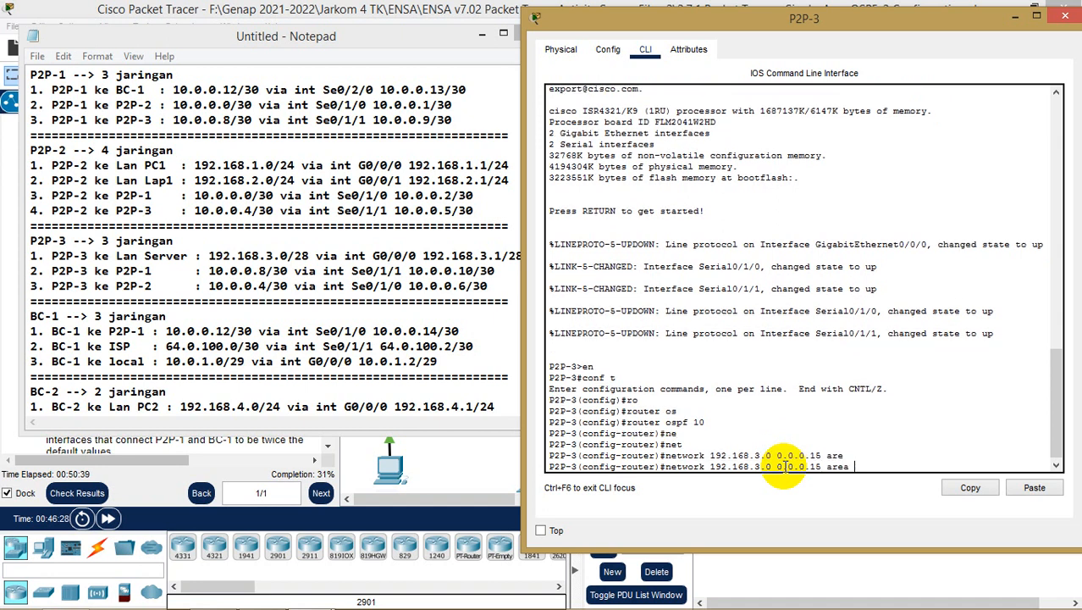
text(0)
key(Return)
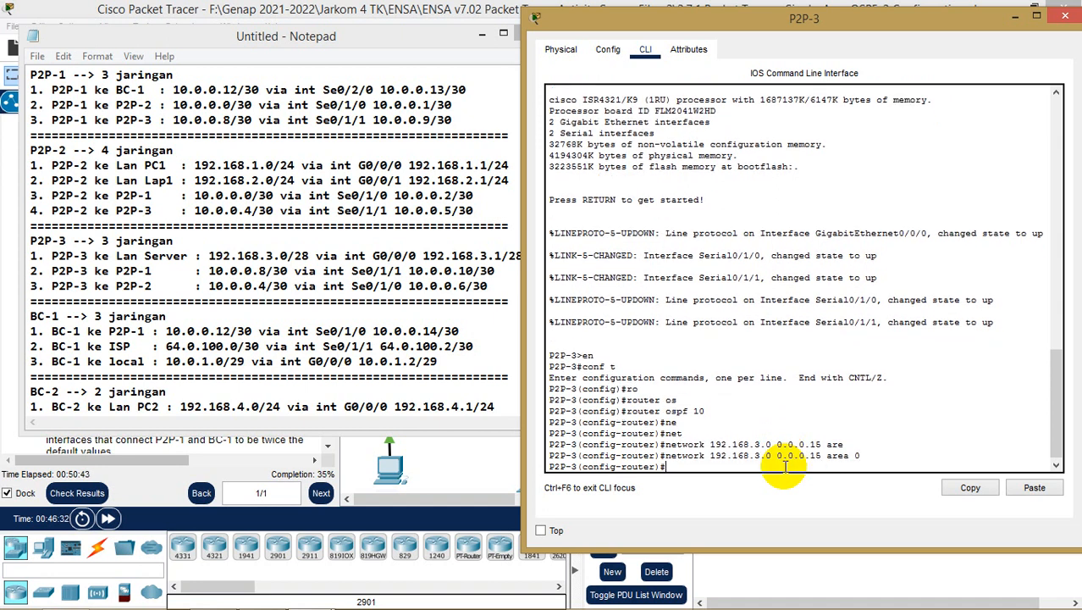
- Advertise P2P-3's link network to P2P-1, 10.0.0.8 with wildcard mask 0.0.0.3, in OSPF area 0
text(network)
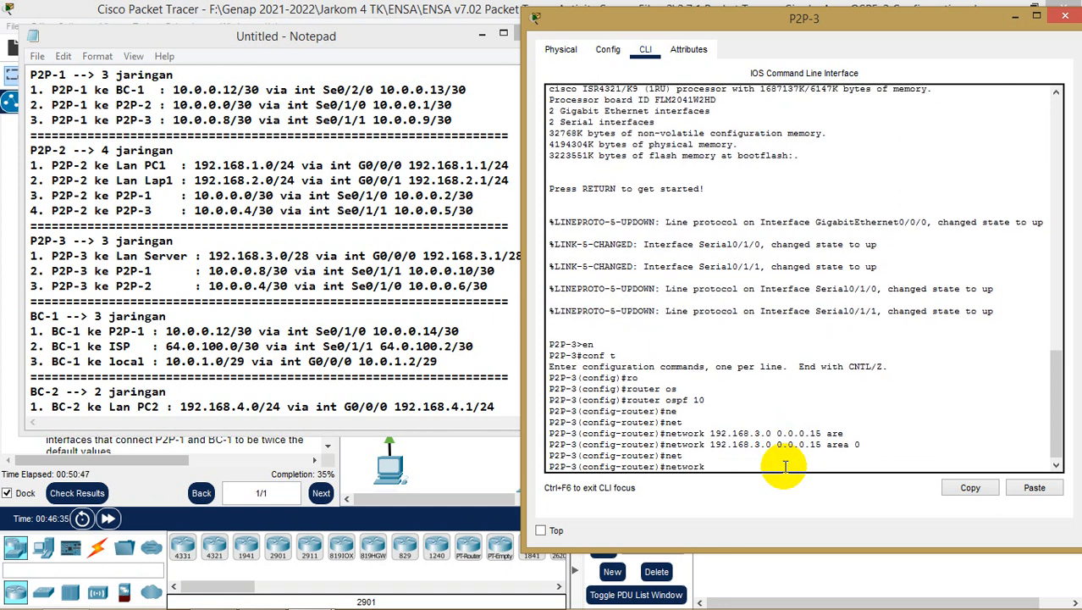
text(0.0.0.8)
text(0.0.0.3 are)
key(Tab)
text(0)
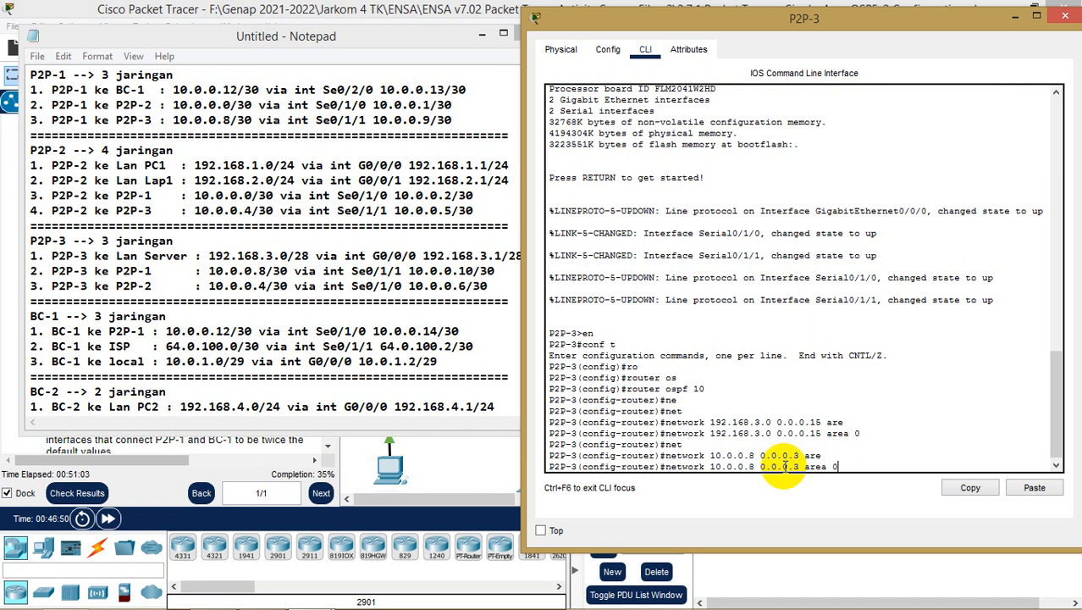
key(Return)
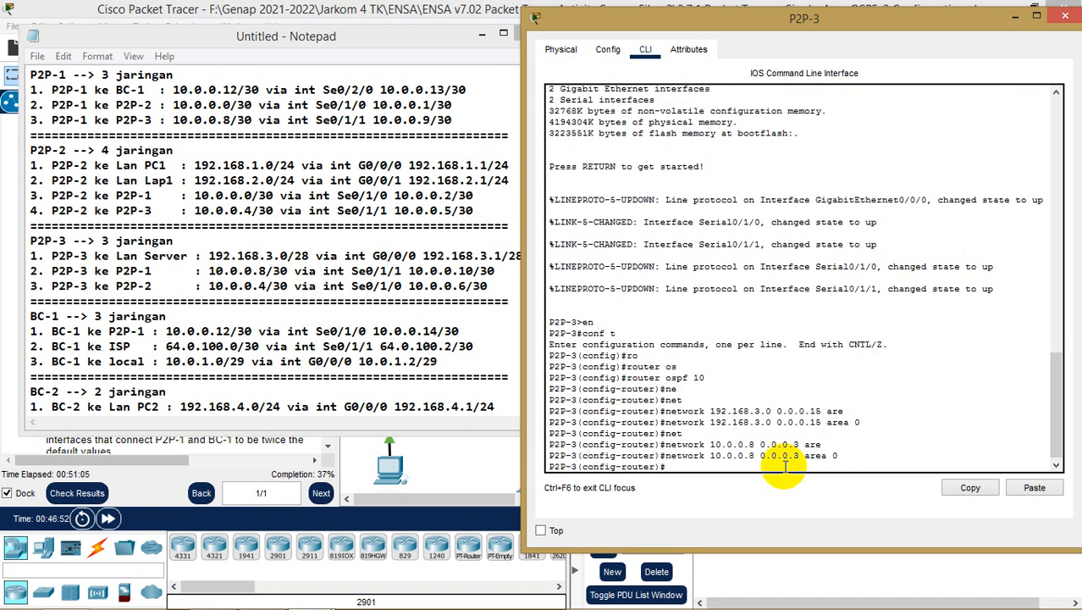
key(Up)
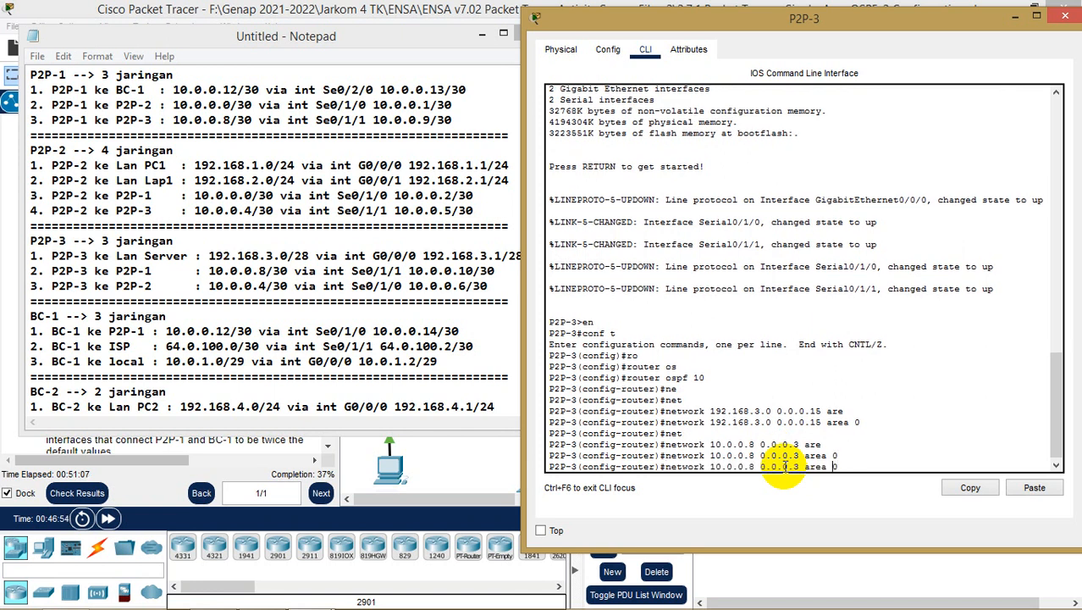
key(Return)
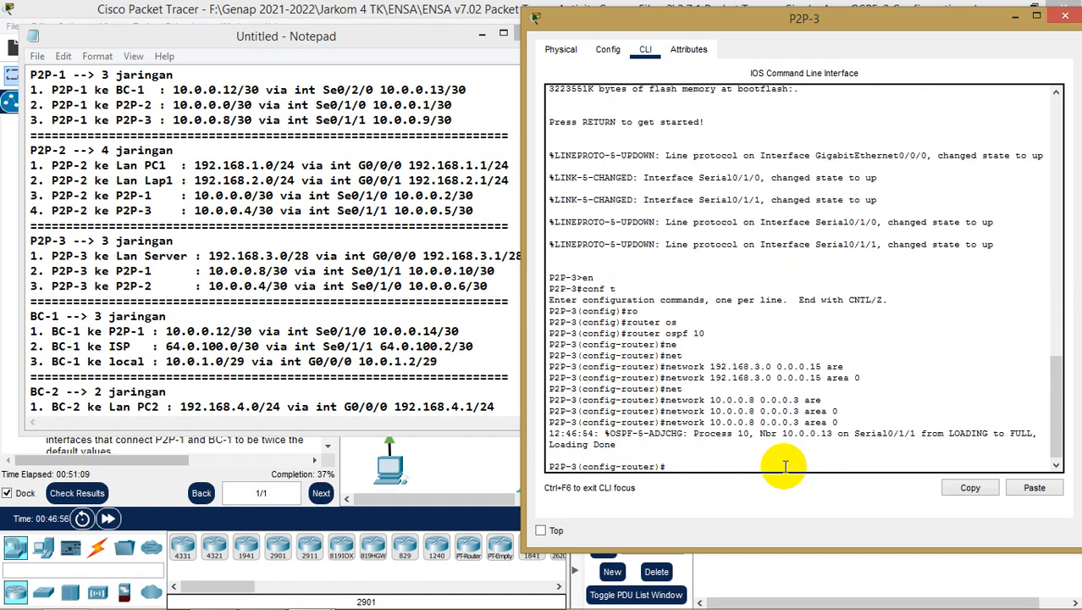
- Reuse the previous network command to advertise P2P-3's link to P2P-2, 10.0.0.4 with wildcard mask 0.0.0.3, in area 0
key(Up)
key(Left)
key(Left)
key(Left)
key(Left)
key(Left)
key(Left)
key(Left)
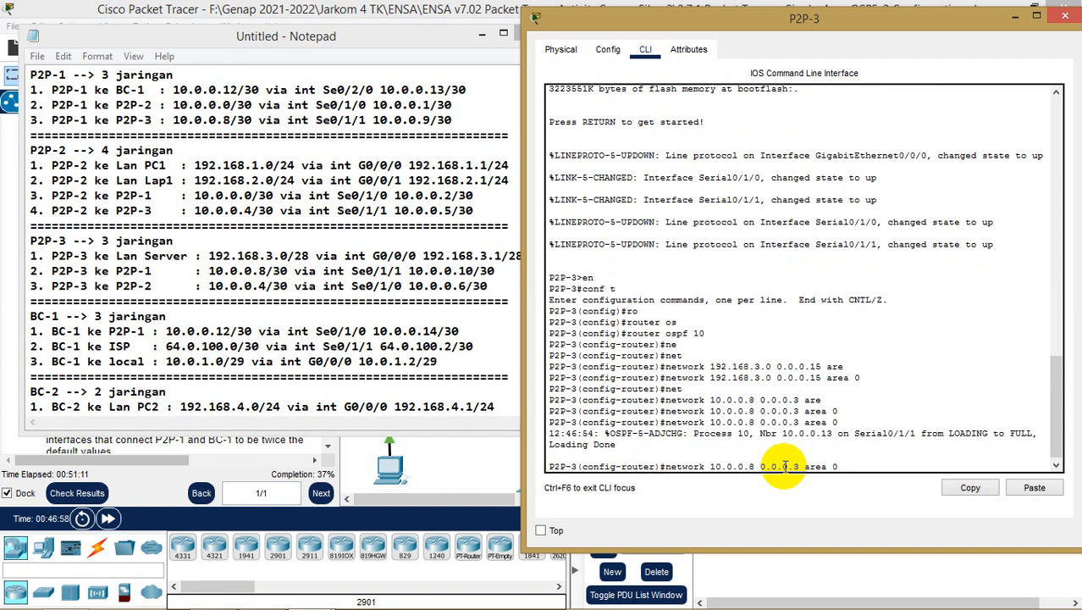
key(BackSpace)
text(4)
key(BackSpace)
text(3)
key(Left)
key(Left)
key(Left)
key(Left)
key(Left)
key(BackSpace)
key(BackSpace)
text(4)
key(Return)
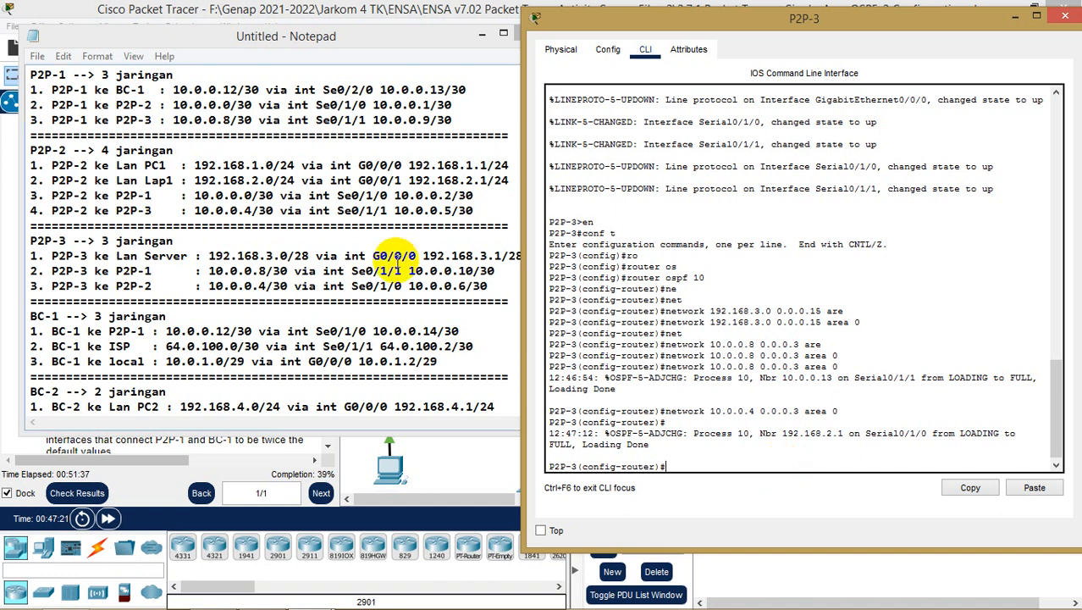
- Make P2P-3's LAN interface g0/0/0 passive for OSPF
text(pas)
key(Tab)
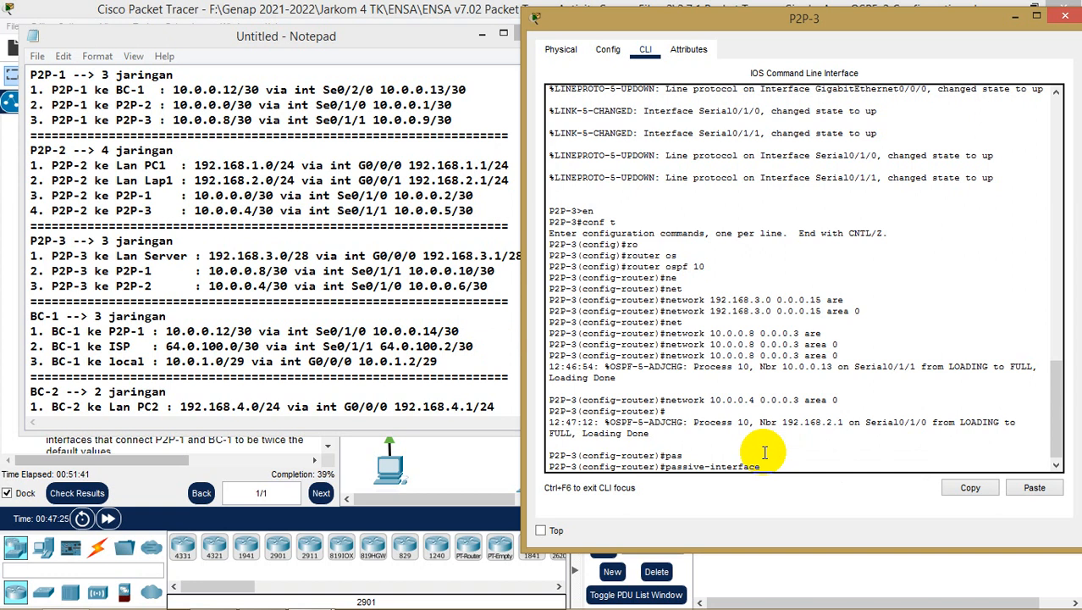
text(g0/0/0)
key(Return)
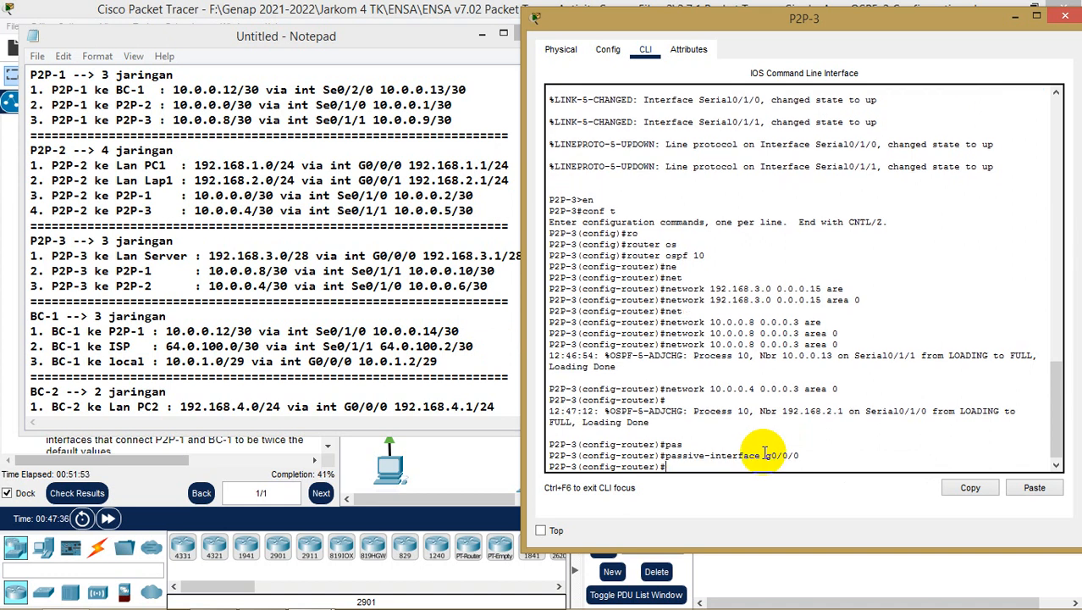
- Set P2P-3's OSPF auto-cost reference bandwidth to 10000
text(aut)
key(Tab)
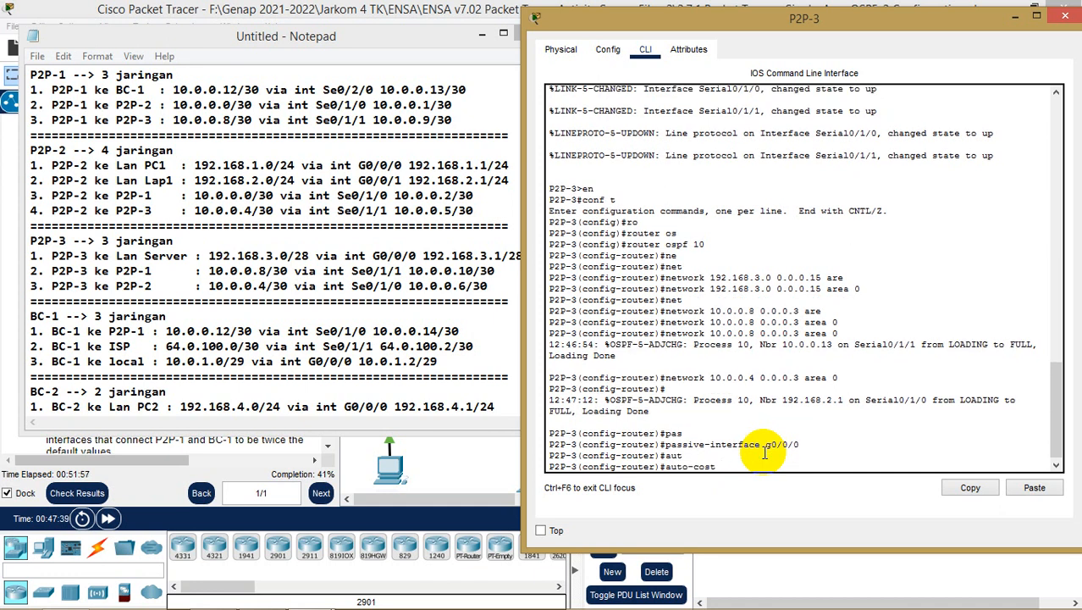
text(re)
key(Tab)
text(10)
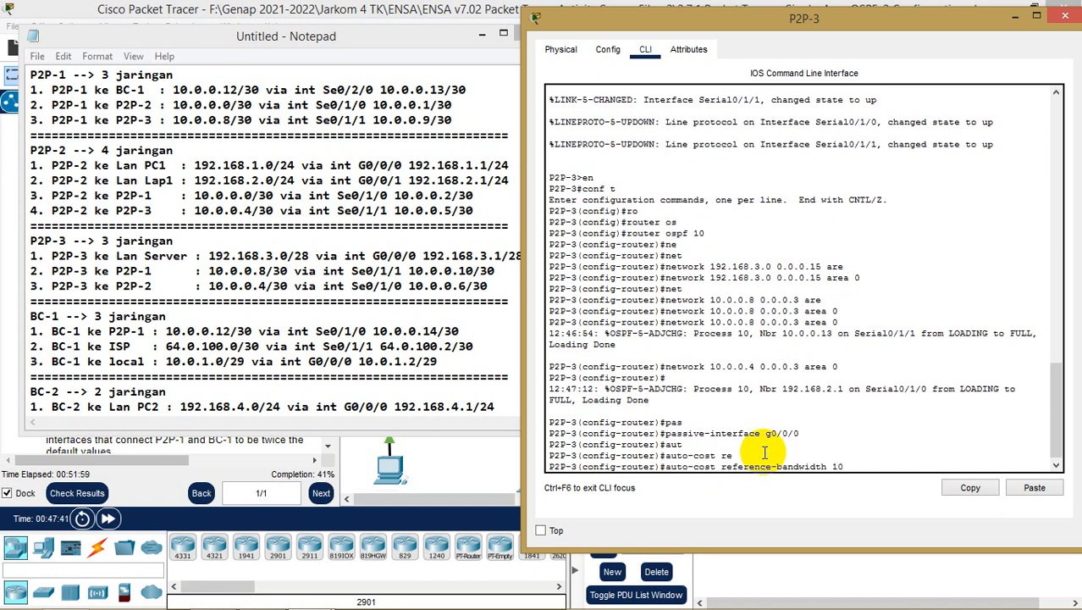
text(000)
key(Return)
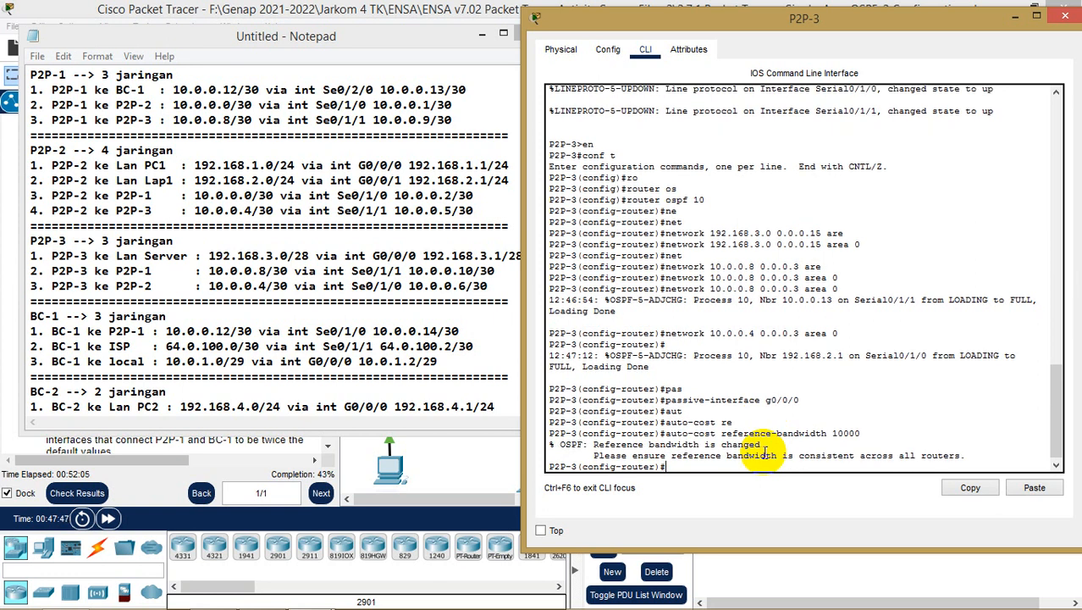
- Leave P2P-3's configuration mode, copy its running configuration to the startup configuration, and close its window
text(end)
key(Return)
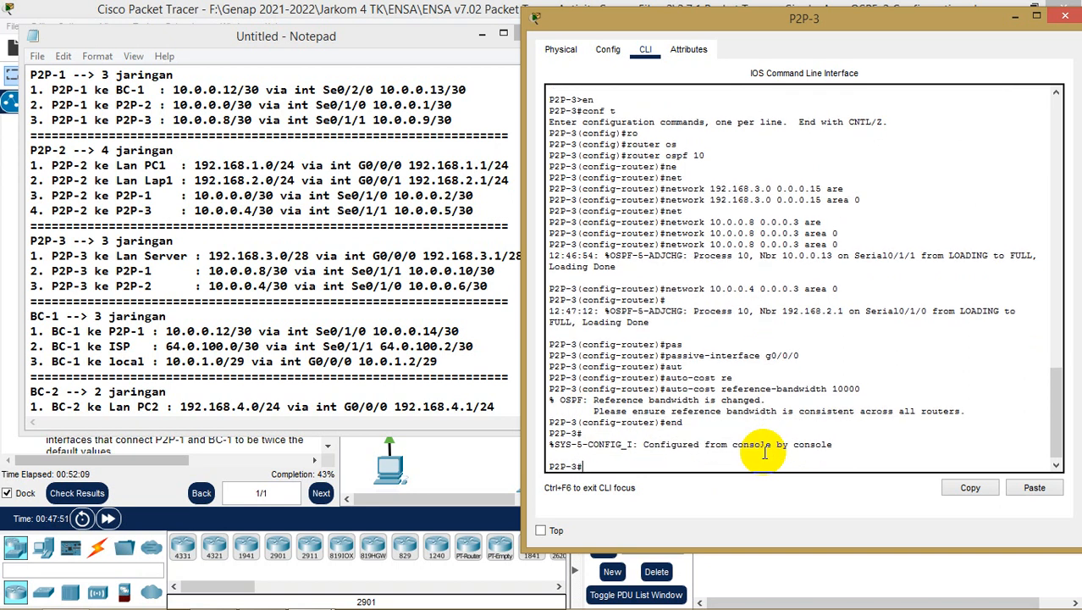
text(co)
text(p)
key(Tab)
text(r)
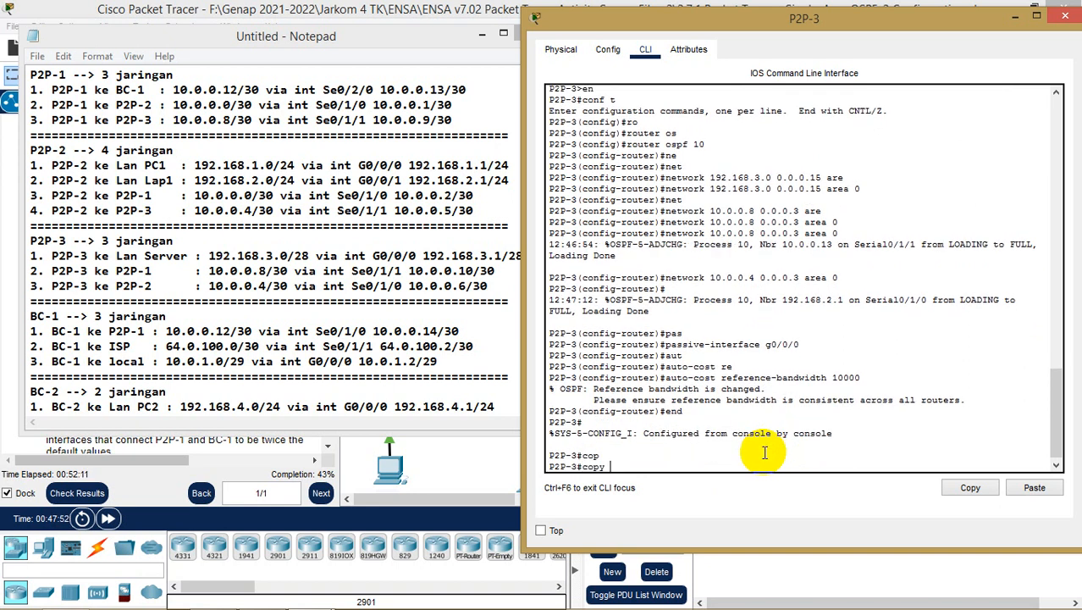
key(Tab)
text(s)
key(Tab)
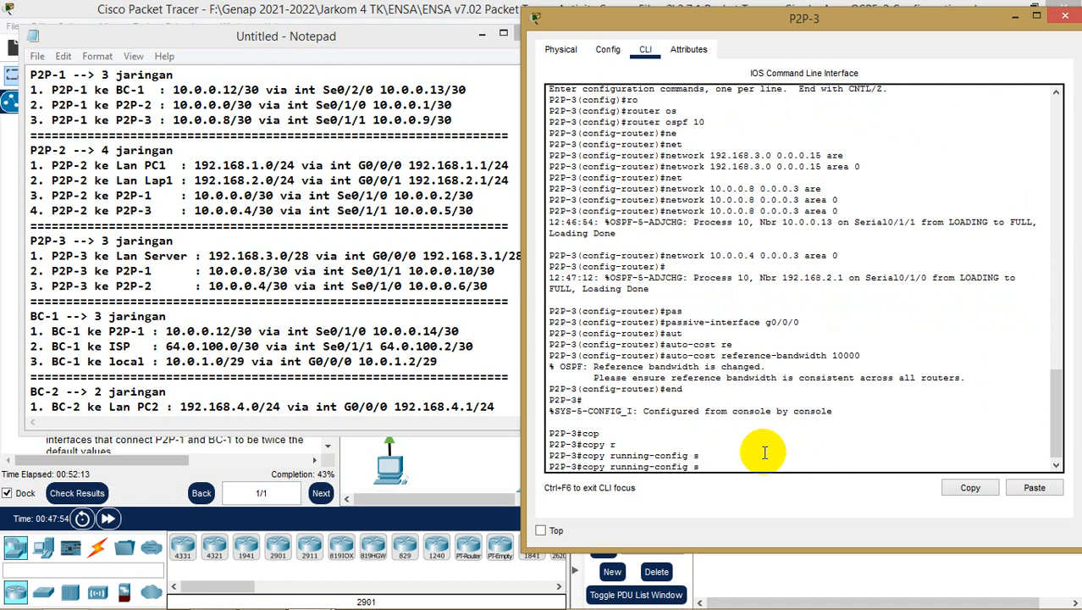
text(t)
key(Tab)
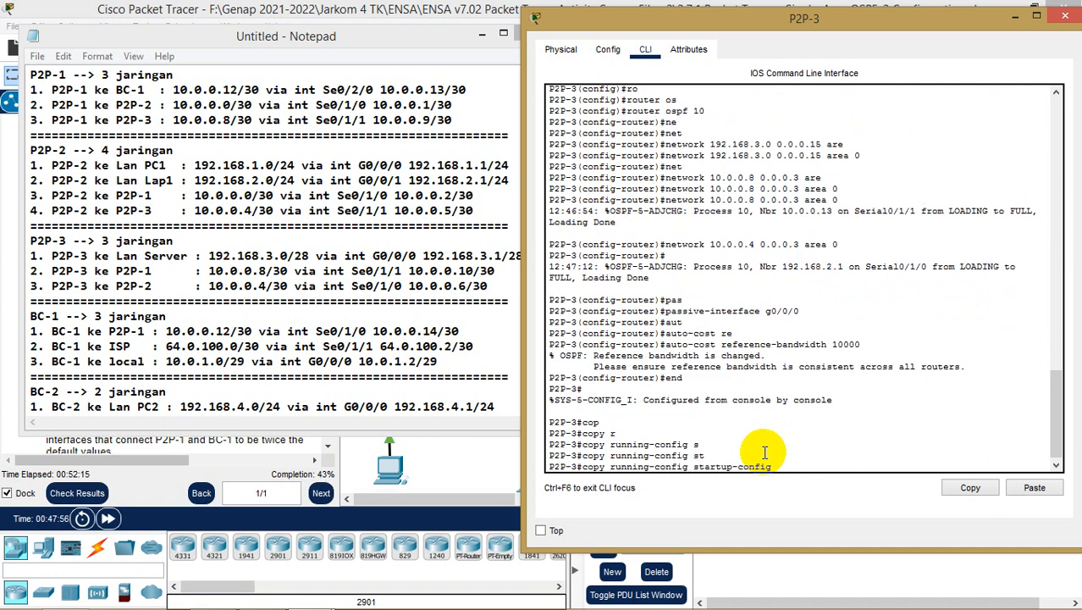
key(Return)
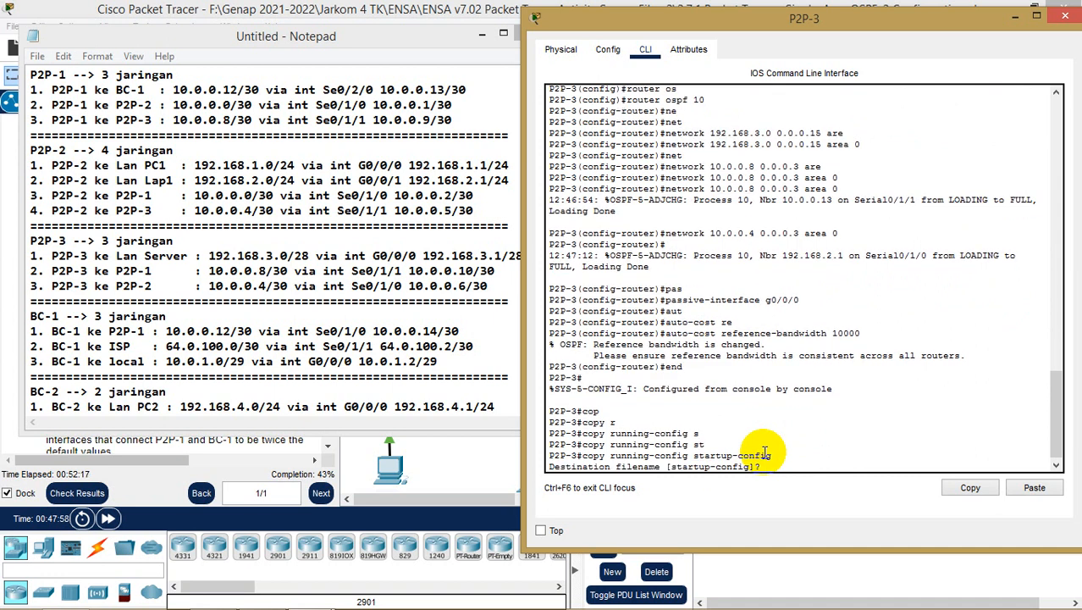
key(Return)
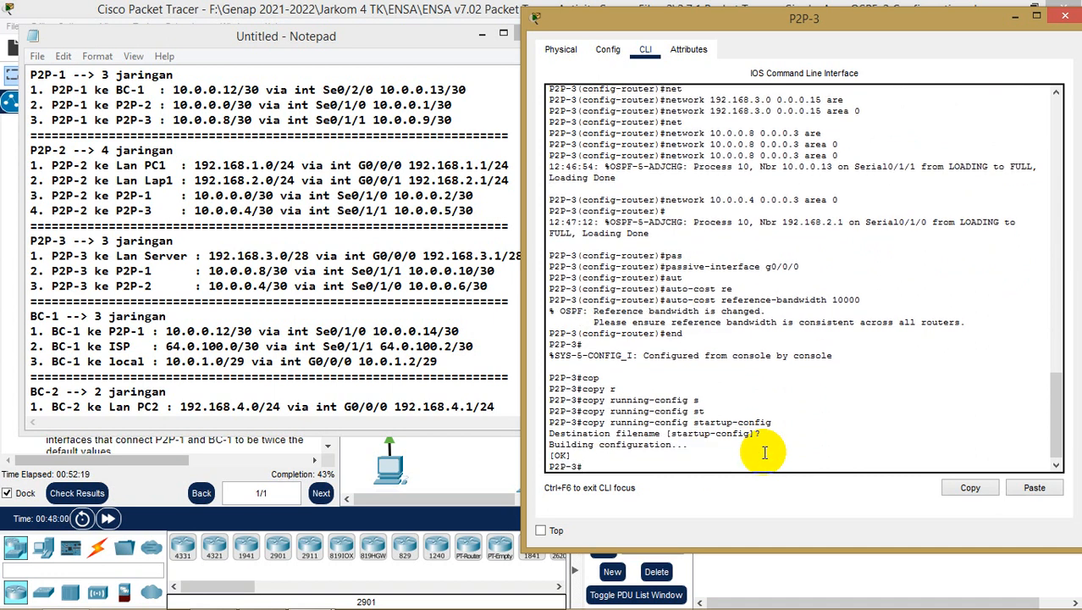
click(1063, 17)
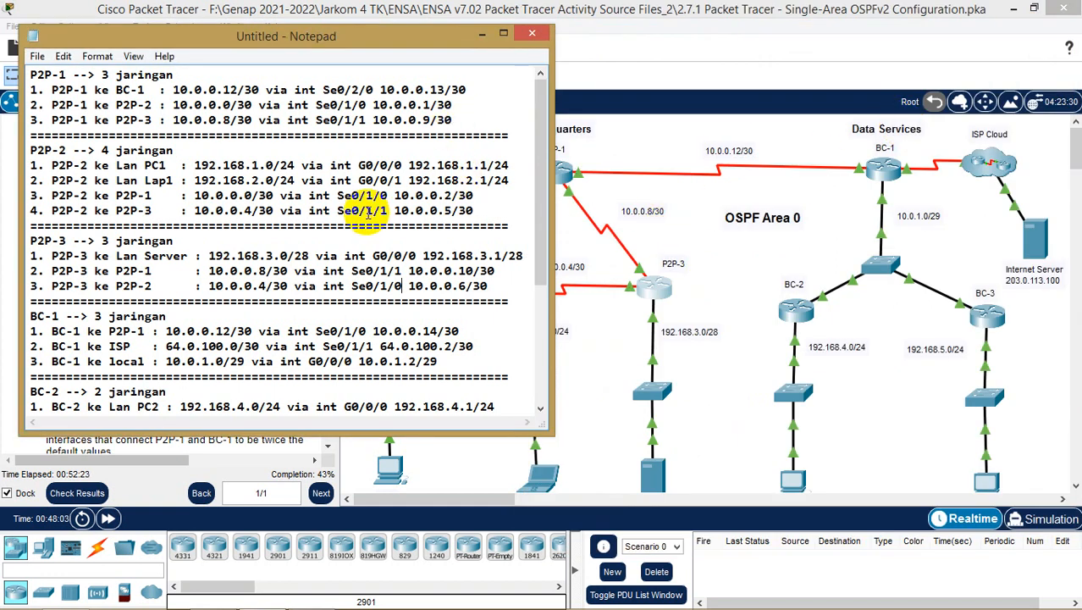
- Review the BC router entries in the network notes and the activity's requirement for activating OSPF in the Data Service network
scroll(364, 213, down, 2)
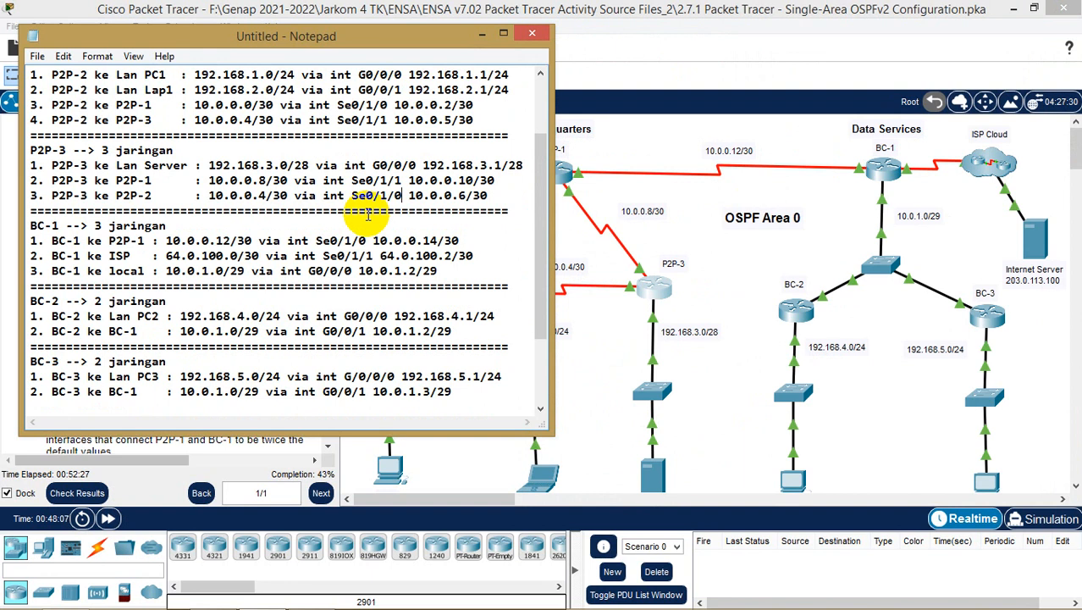
drag(326, 44, 678, 76)
click(234, 317)
scroll(234, 285, up, 2)
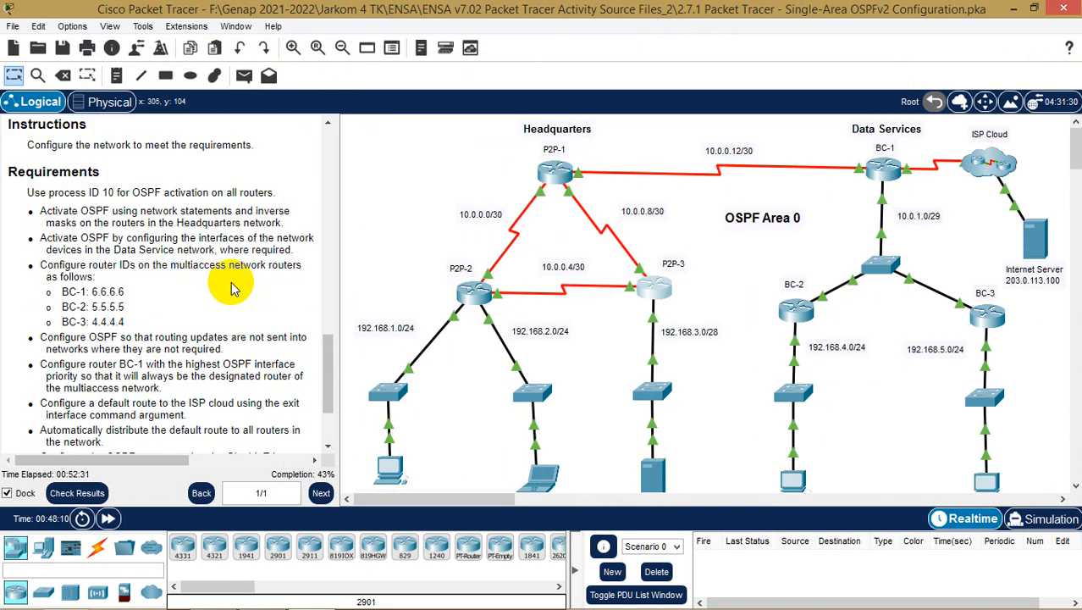
drag(115, 250, 217, 253)
click(217, 254)
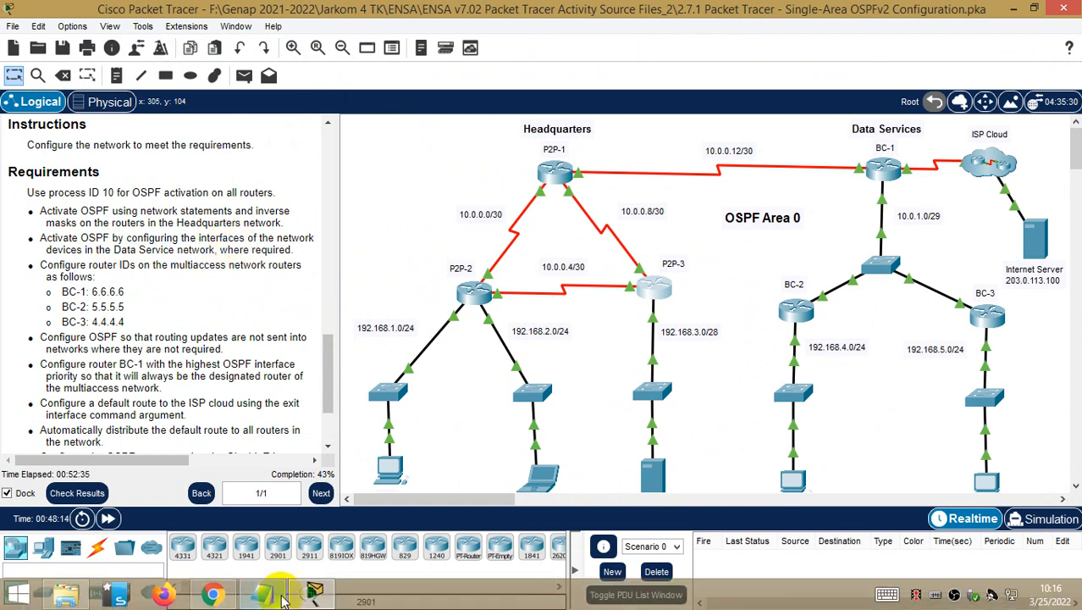
click(280, 598)
drag(754, 68, 398, 70)
mouse_move(266, 592)
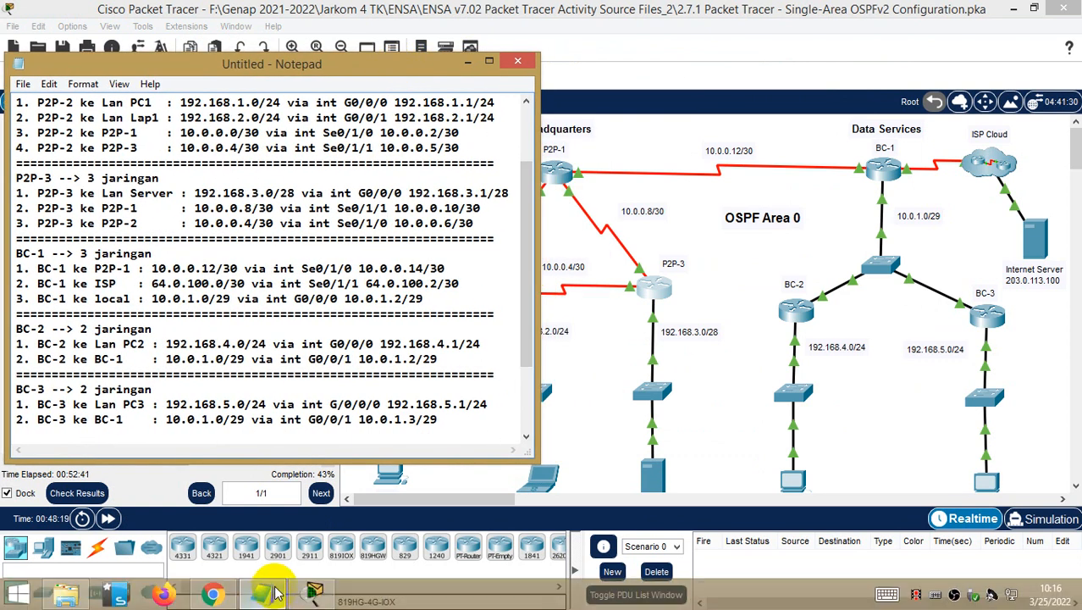
- Open BC-1's command line and enter global configuration mode
click(882, 168)
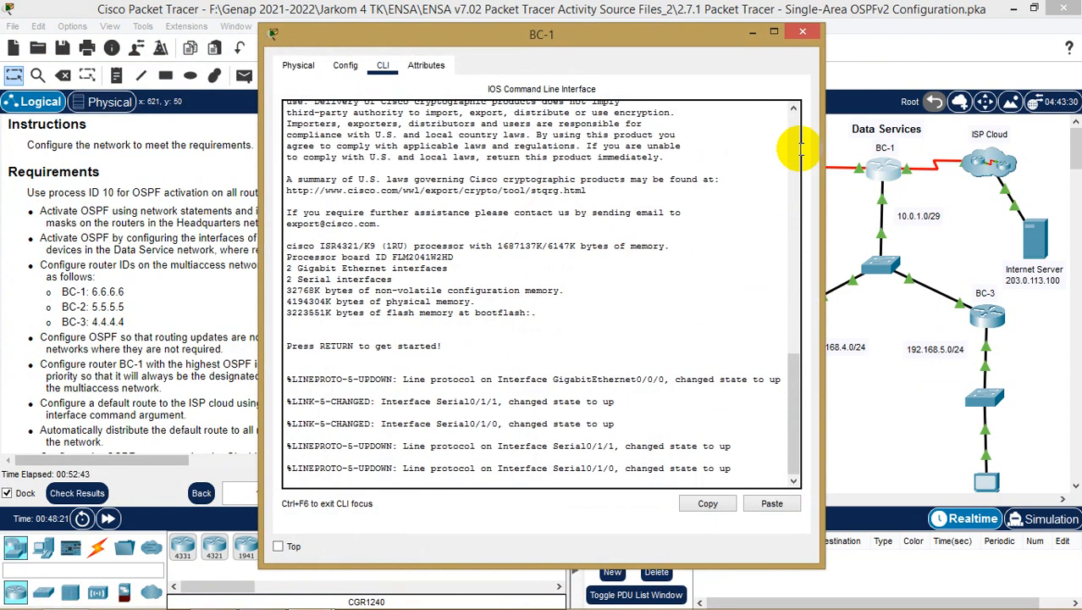
drag(652, 39, 870, 24)
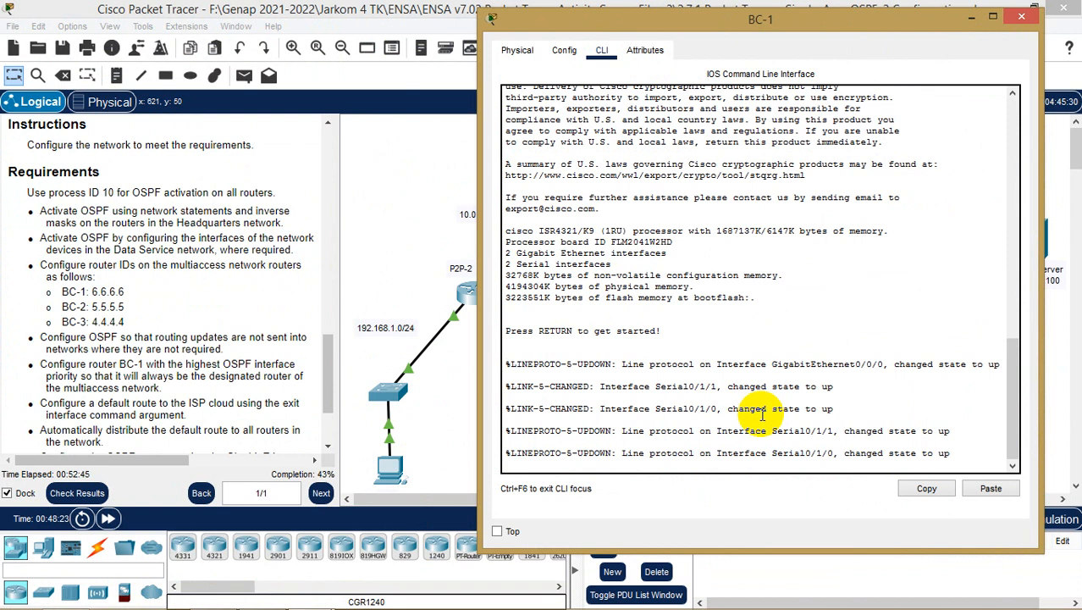
key(Return)
text(en)
key(Return)
text(c)
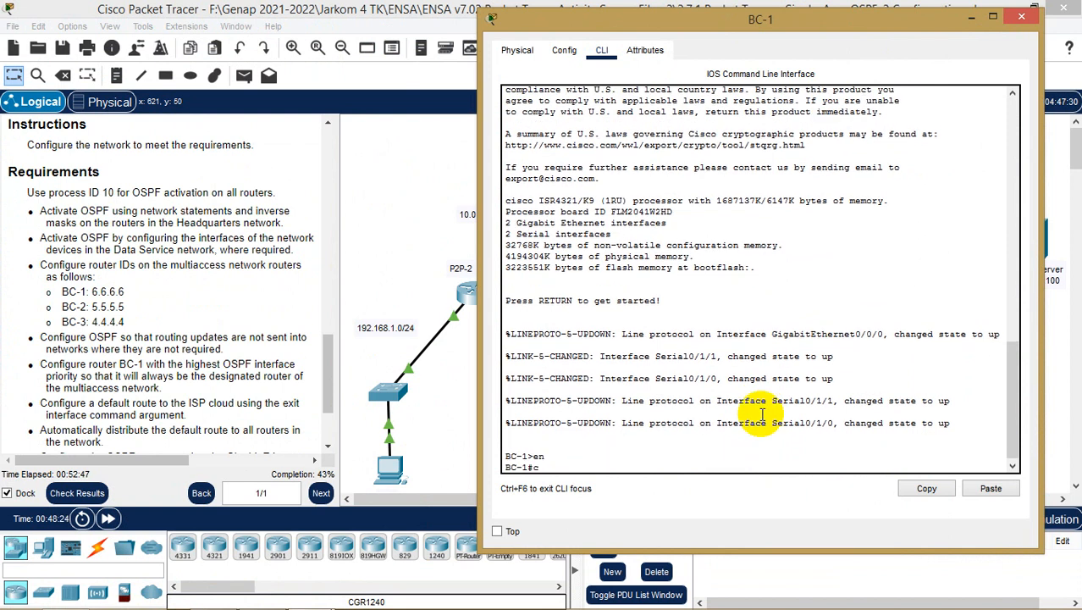
text(onf t)
key(Return)
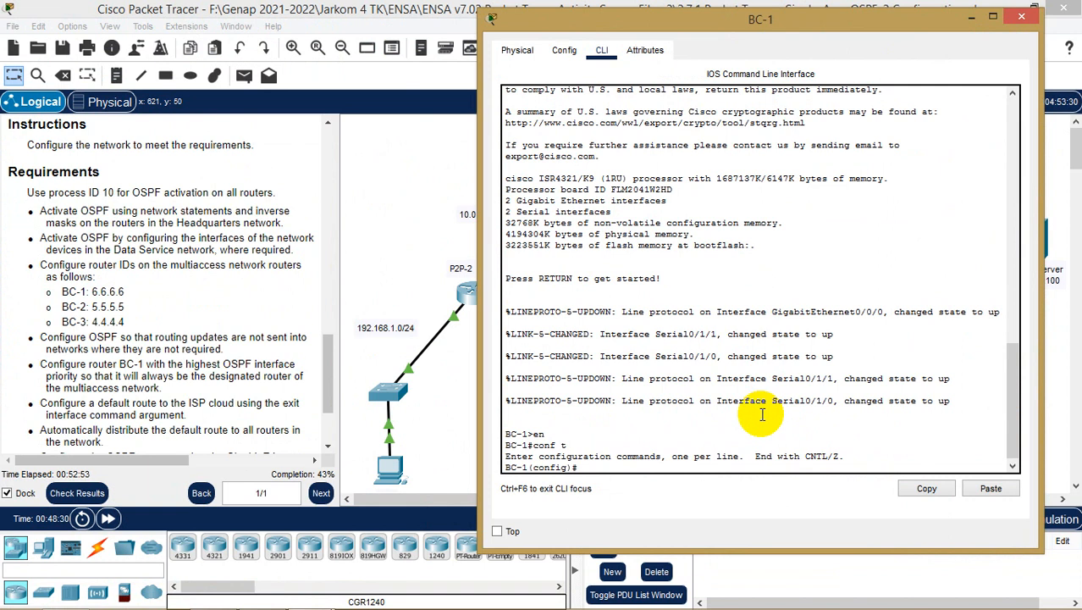
- Bring up the network notes and arrange BC-1's window beside them
mouse_move(626, 608)
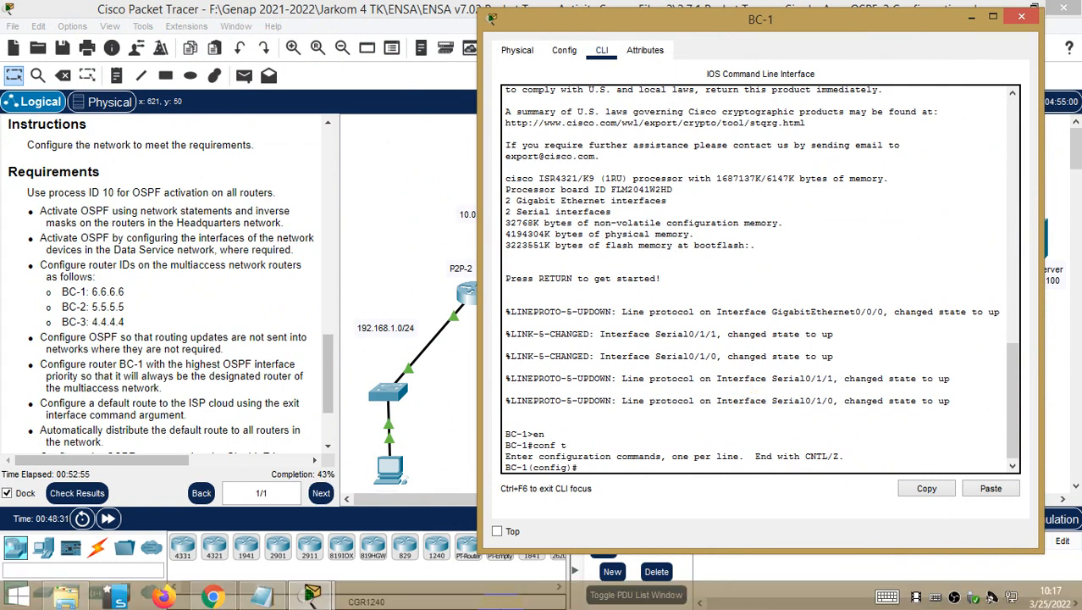
click(269, 593)
click(727, 21)
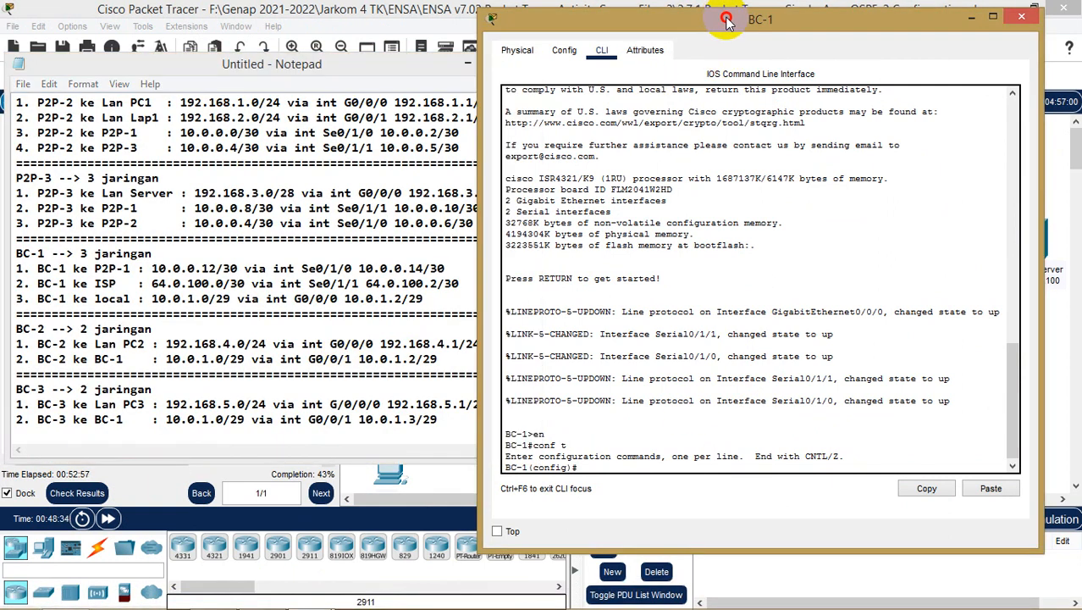
drag(727, 21, 751, 23)
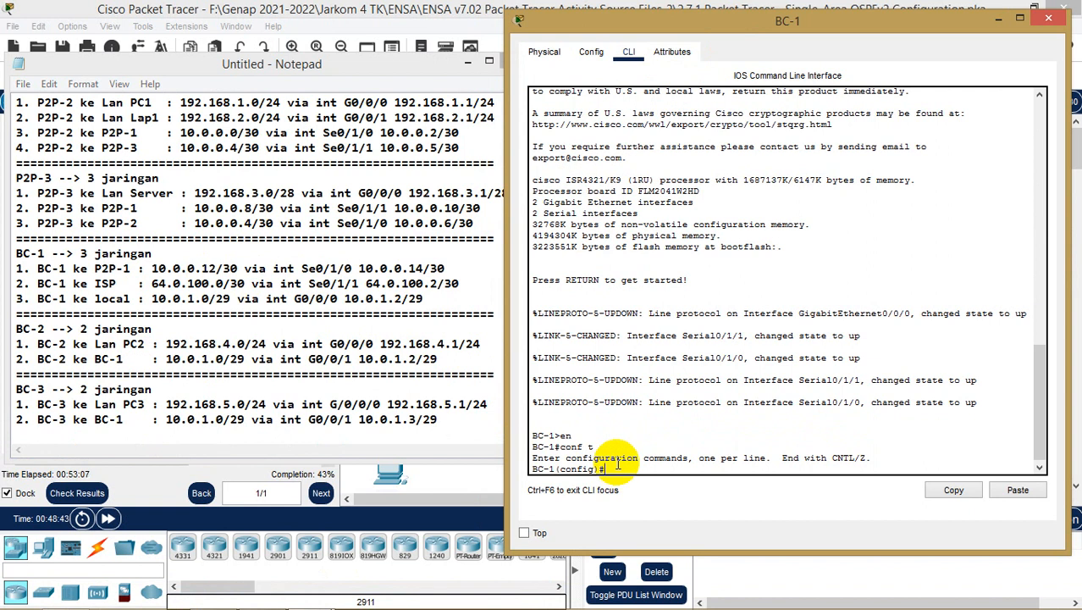
- Enable OSPF process 10 in area 0 on BC-1's serial 0/1/0 interface to P2P-1
text(int se)
key(Tab)
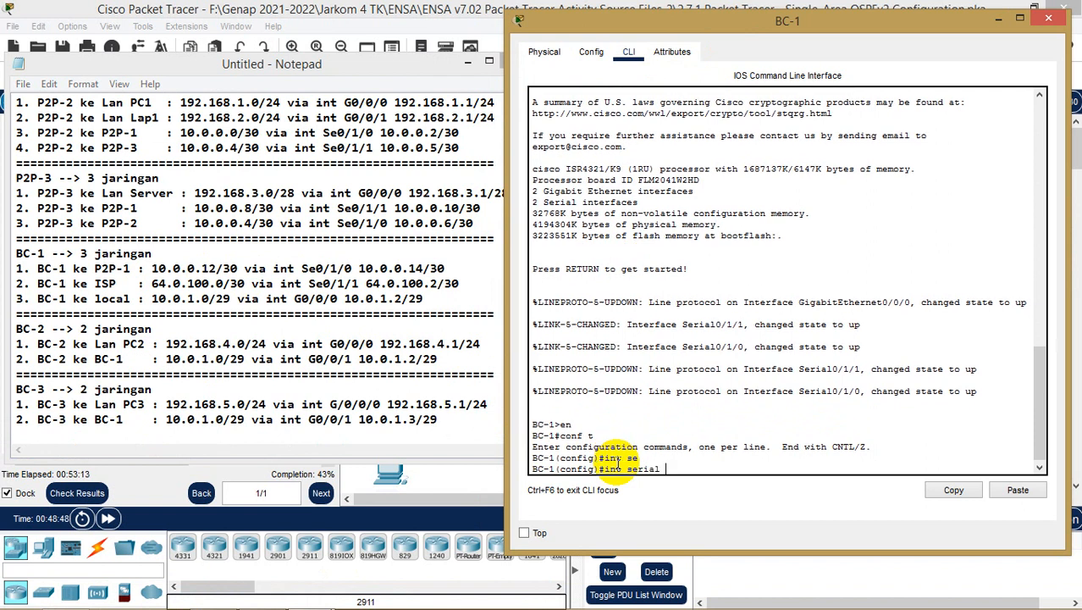
text(0/1/0)
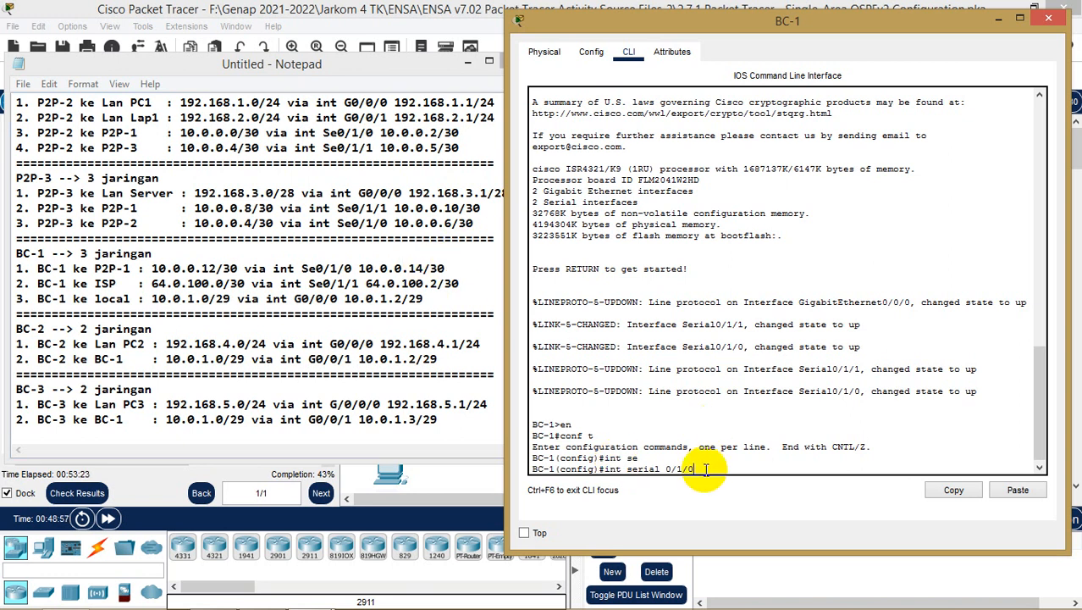
key(Return)
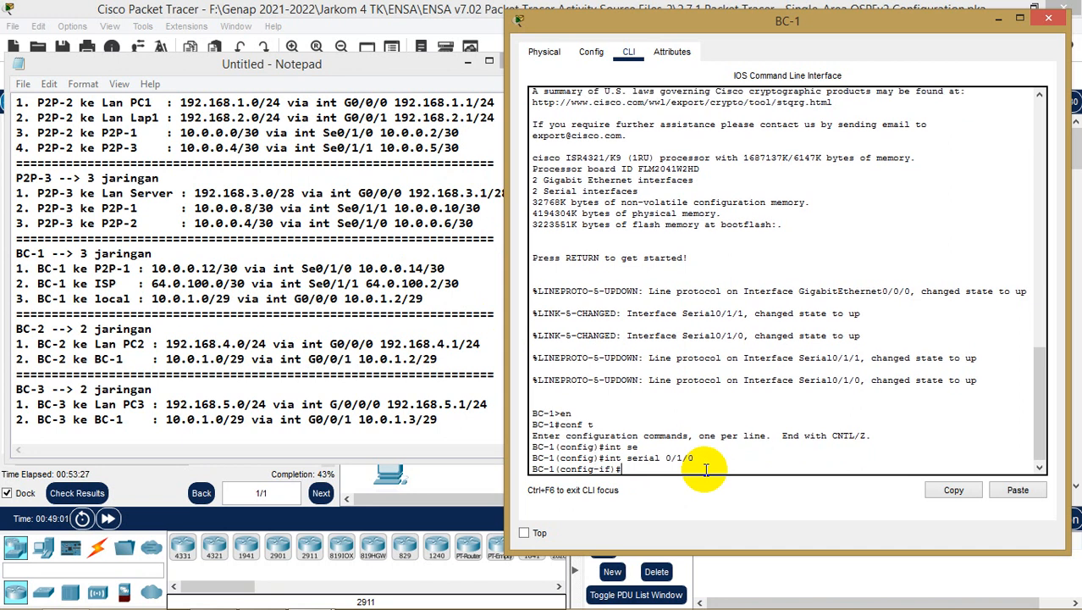
text(ip os)
key(Tab)
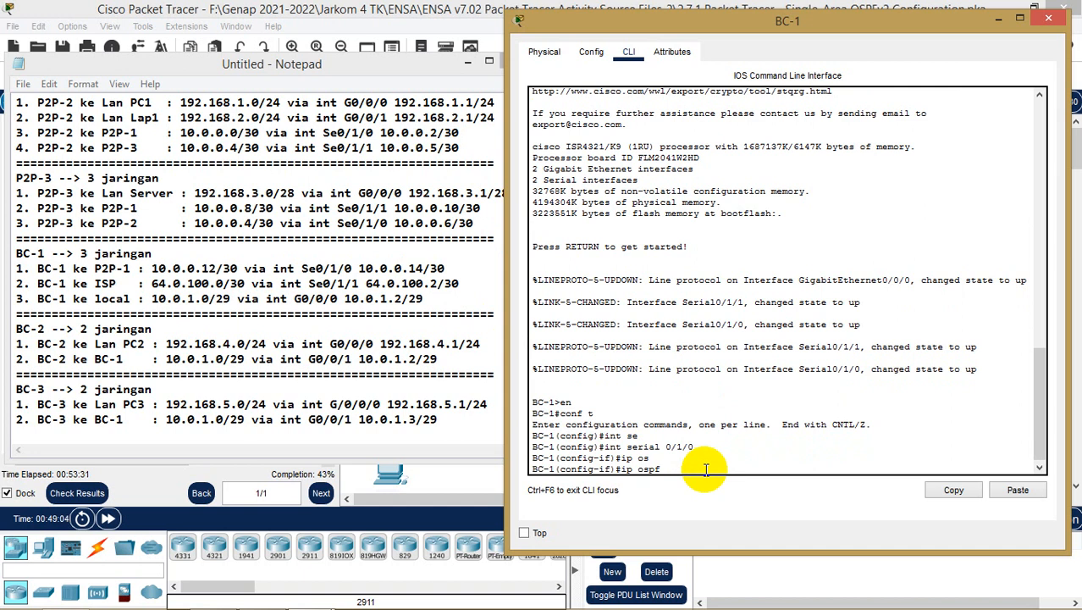
text(10 are)
key(Tab)
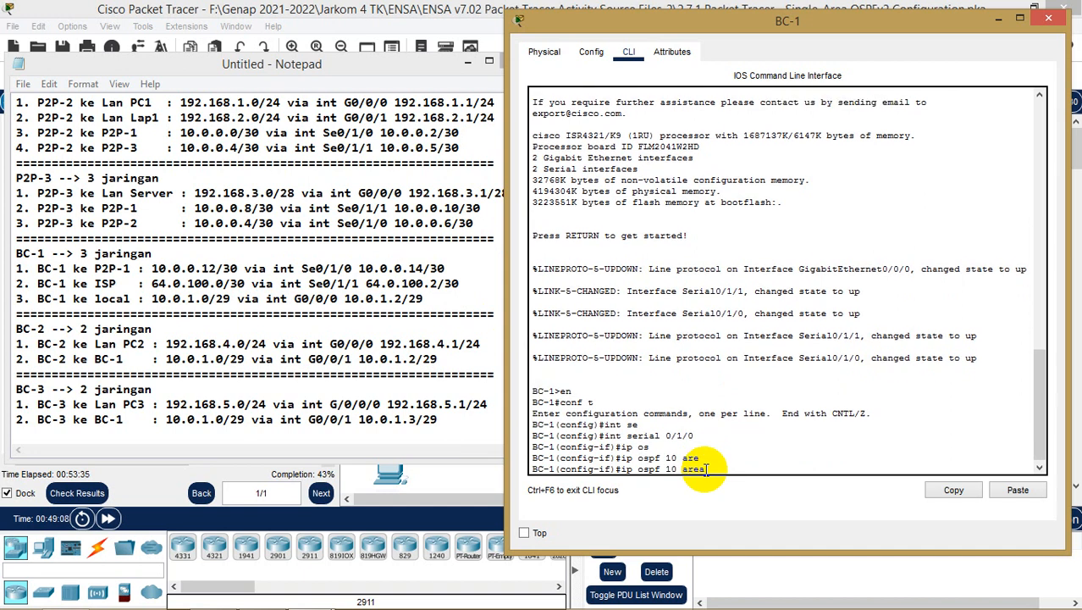
text(0)
key(Return)
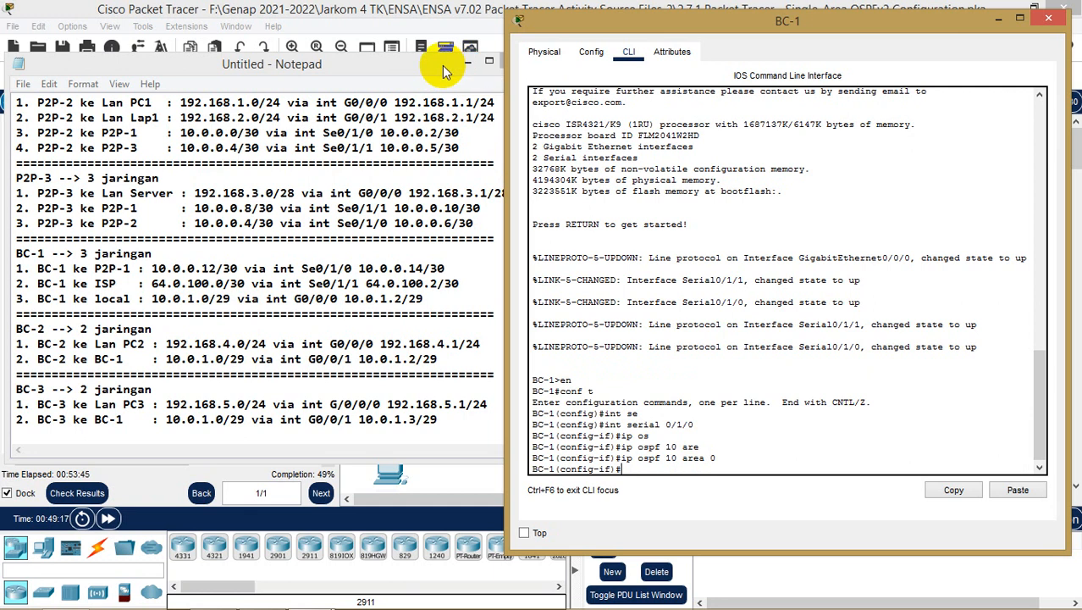
- Examine the activity's requirement for hello and dead timers on the interfaces connecting P2P-1 and BC-1
drag(442, 65, 872, 64)
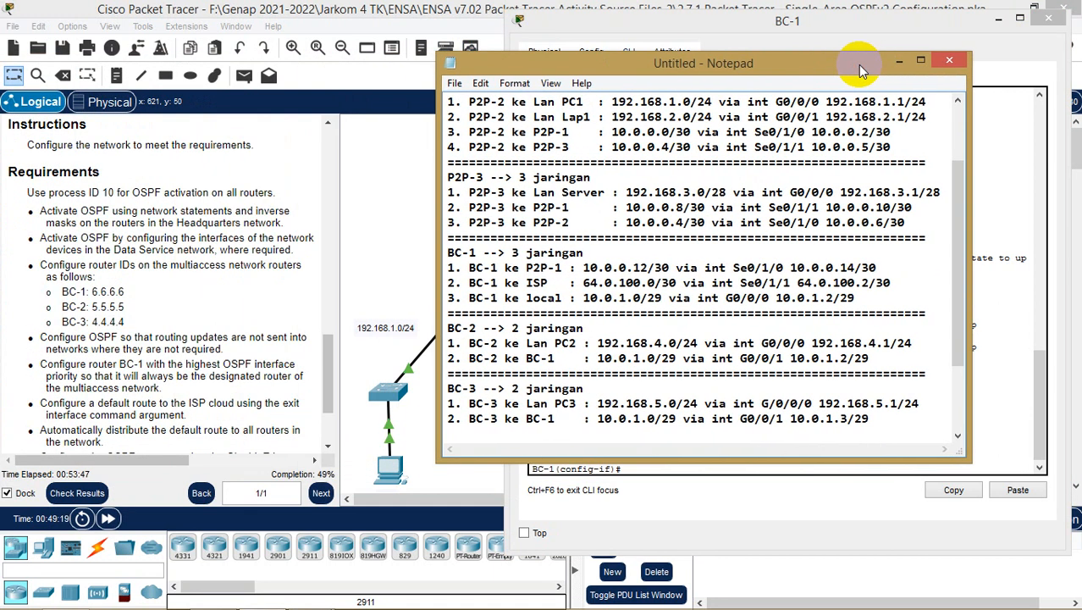
scroll(276, 315, down, 3)
click(276, 315)
scroll(280, 309, down, 3)
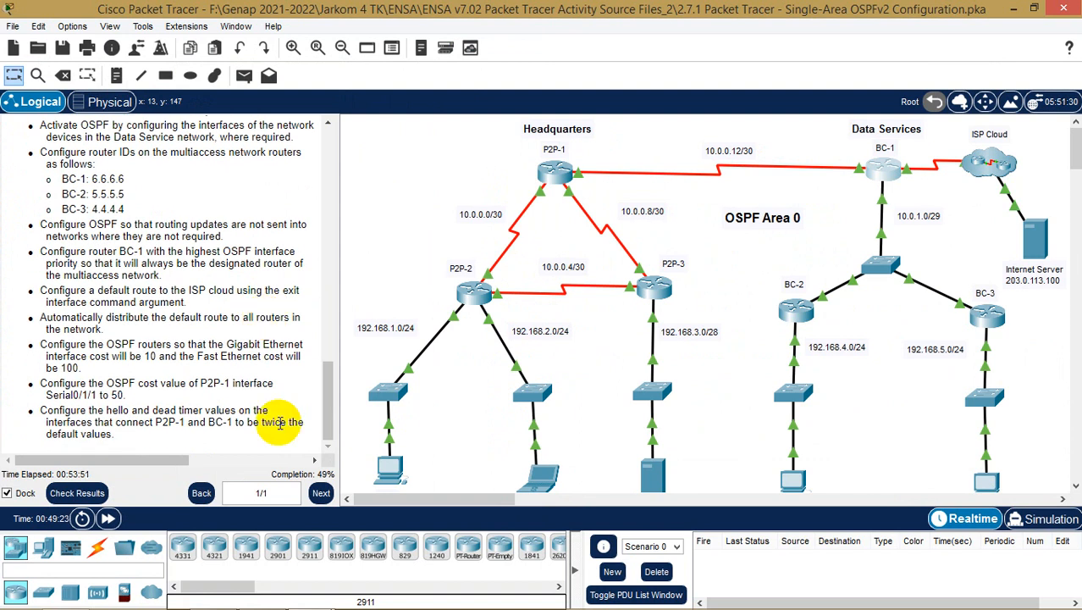
double_click(220, 421)
click(127, 408)
double_click(120, 410)
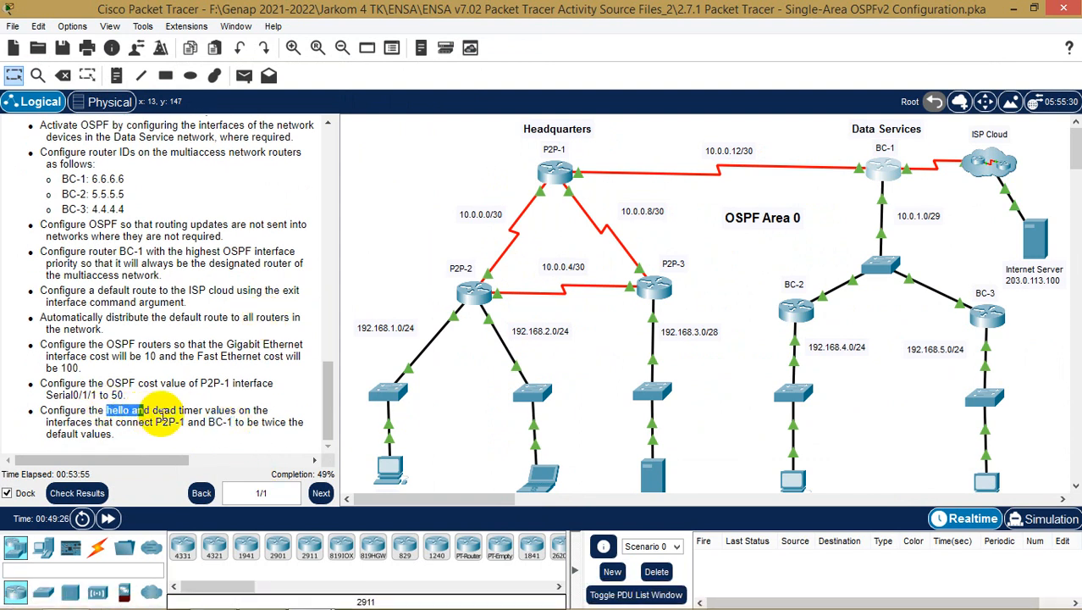
click(181, 412)
drag(111, 411, 130, 411)
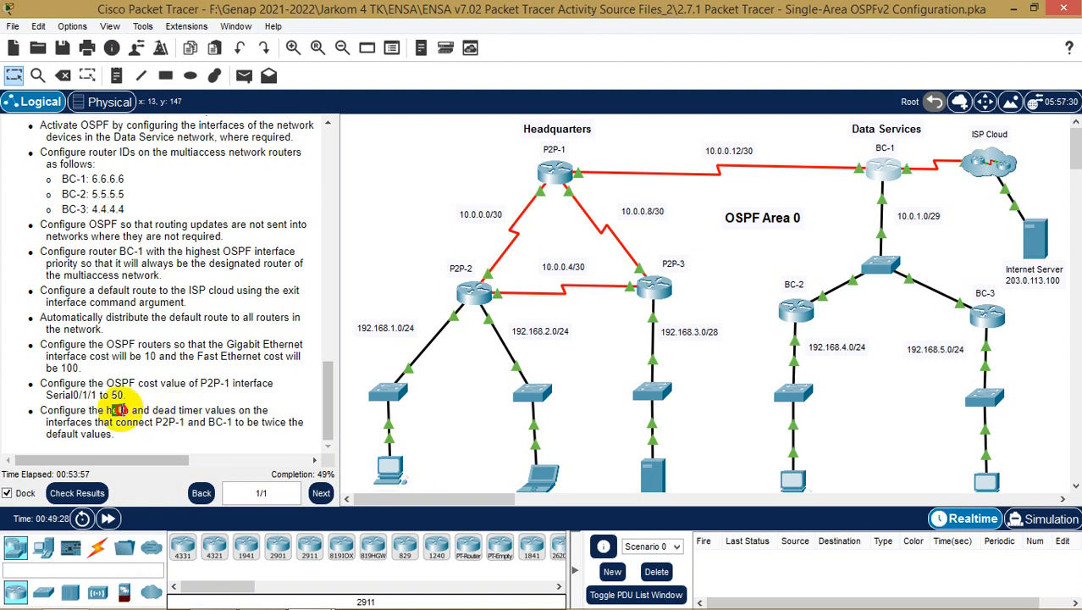
click(139, 413)
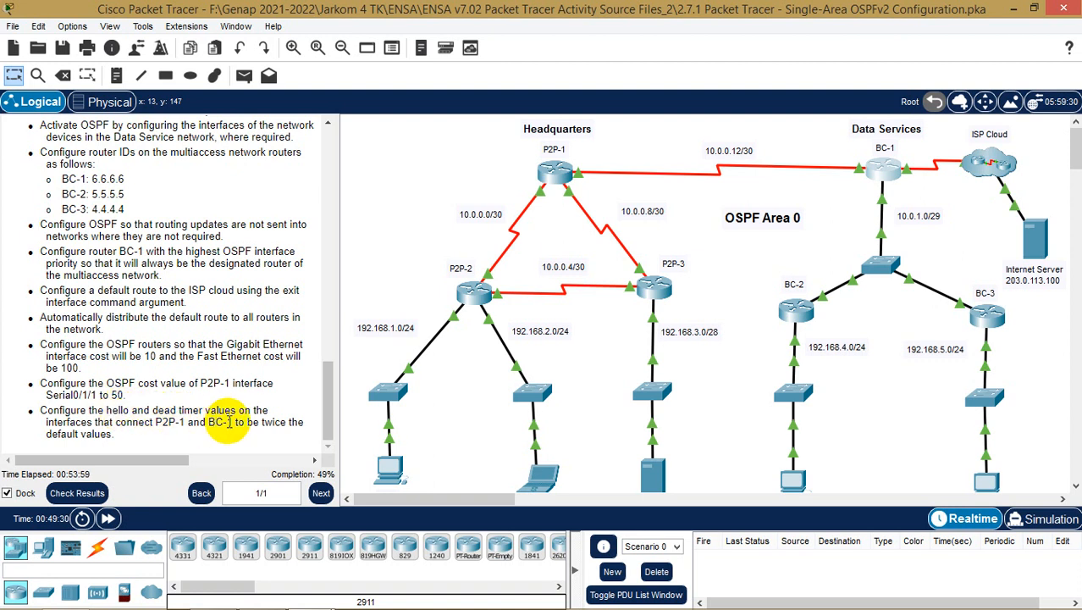
- Return to BC-1's command line and set the OSPF hello interval on serial 0/1/0 to 20
click(314, 593)
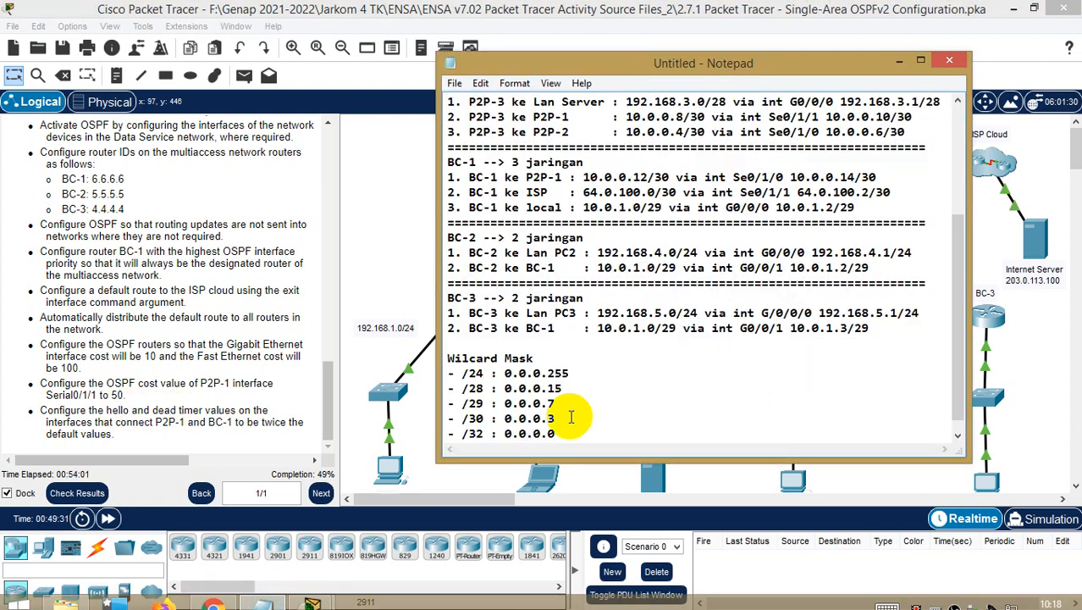
click(899, 60)
mouse_move(315, 595)
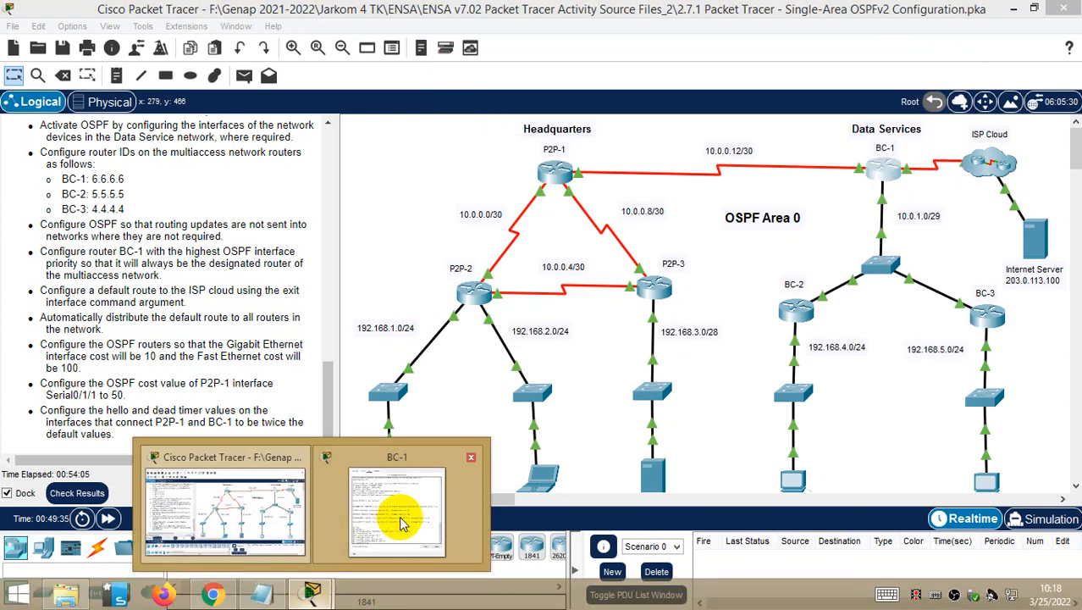
click(405, 576)
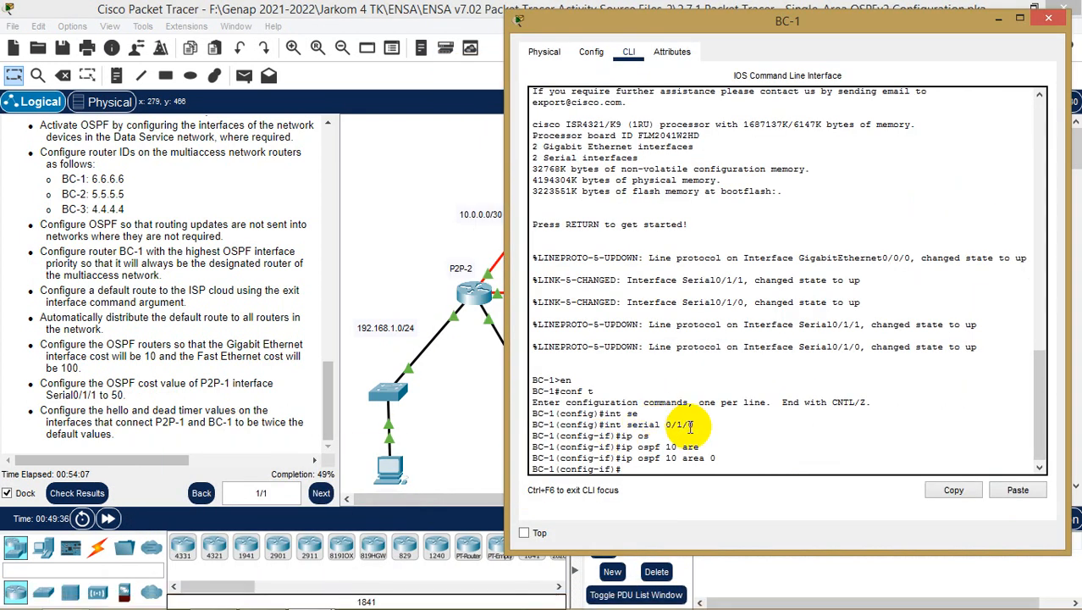
mouse_move(905, 26)
mouse_down()
mouse_move(876, 31)
mouse_move(694, 158)
mouse_move(804, 213)
mouse_move(803, 195)
mouse_move(694, 55)
mouse_move(647, 58)
mouse_up()
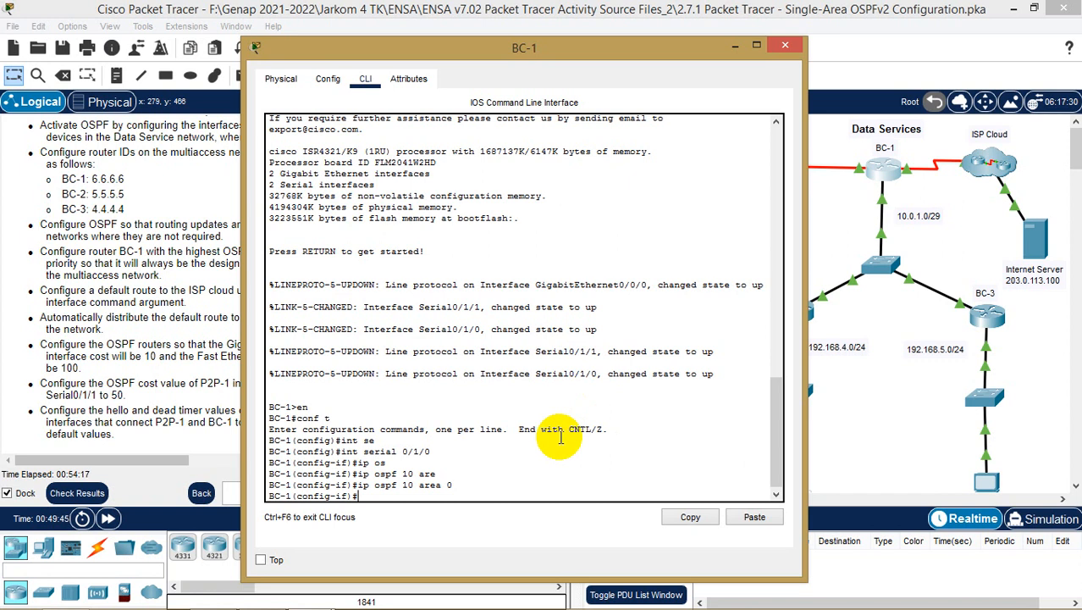
text(i)
text(p o)
key(Tab)
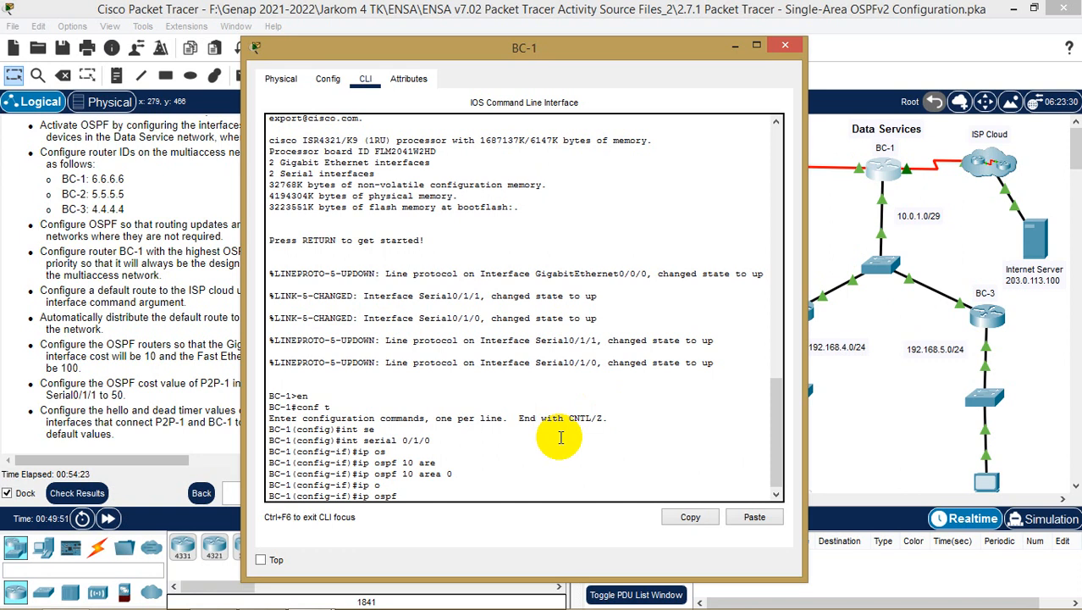
text(he)
key(Tab)
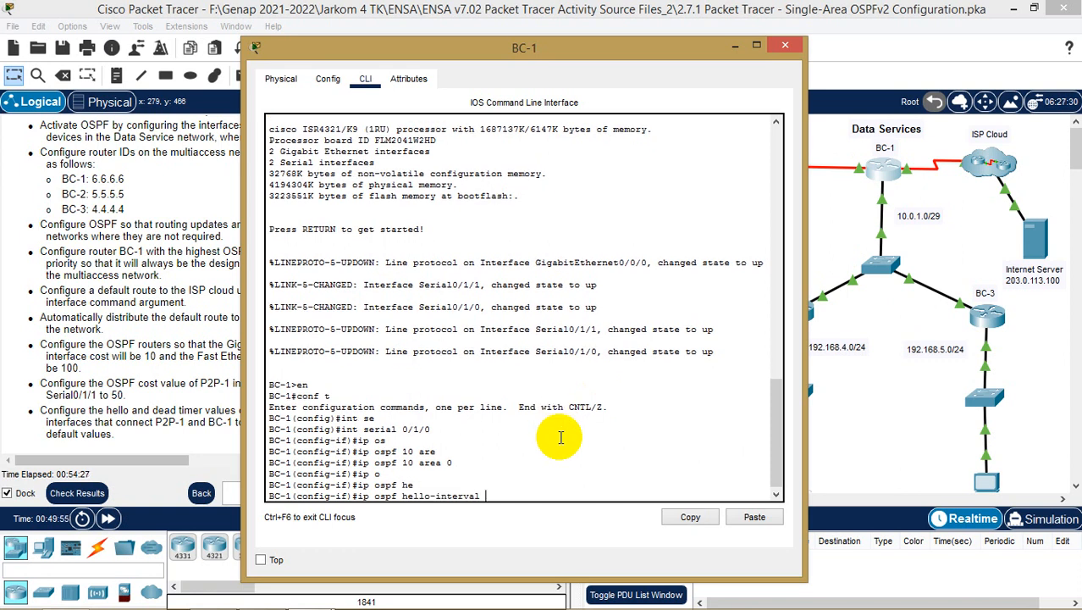
text(20)
key(Return)
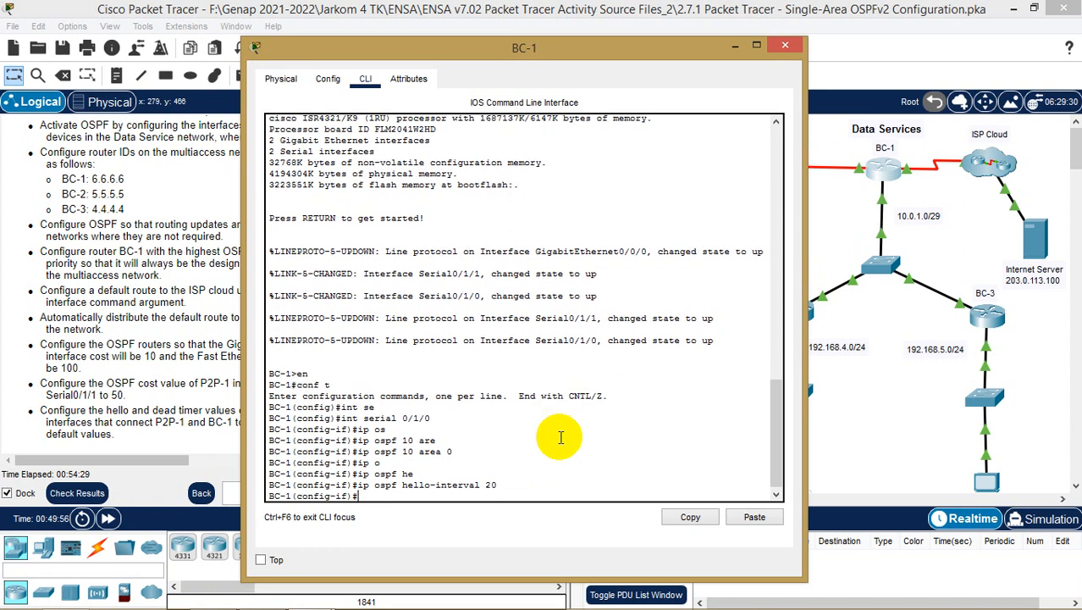
- Set the OSPF dead interval on BC-1's serial 0/1/0 interface to 80
text(ip os)
key(Tab)
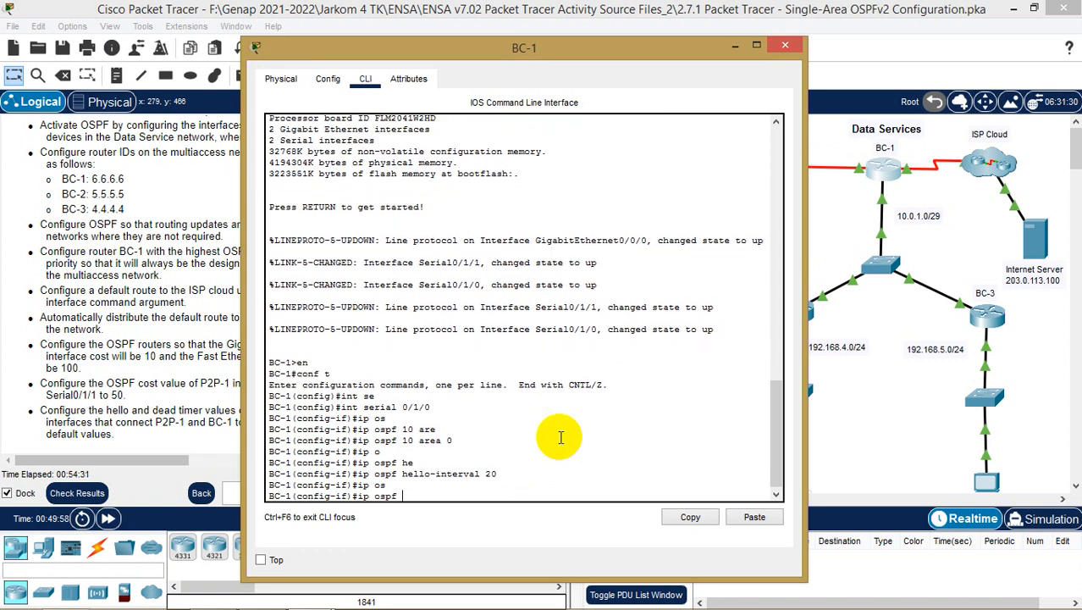
text(d)
key(Tab)
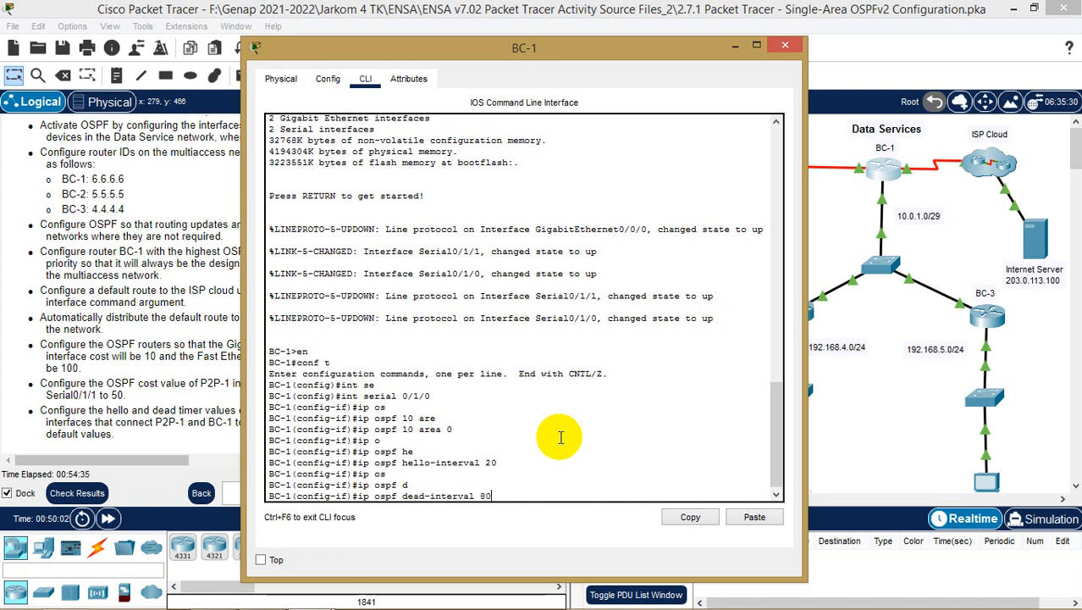
key(Return)
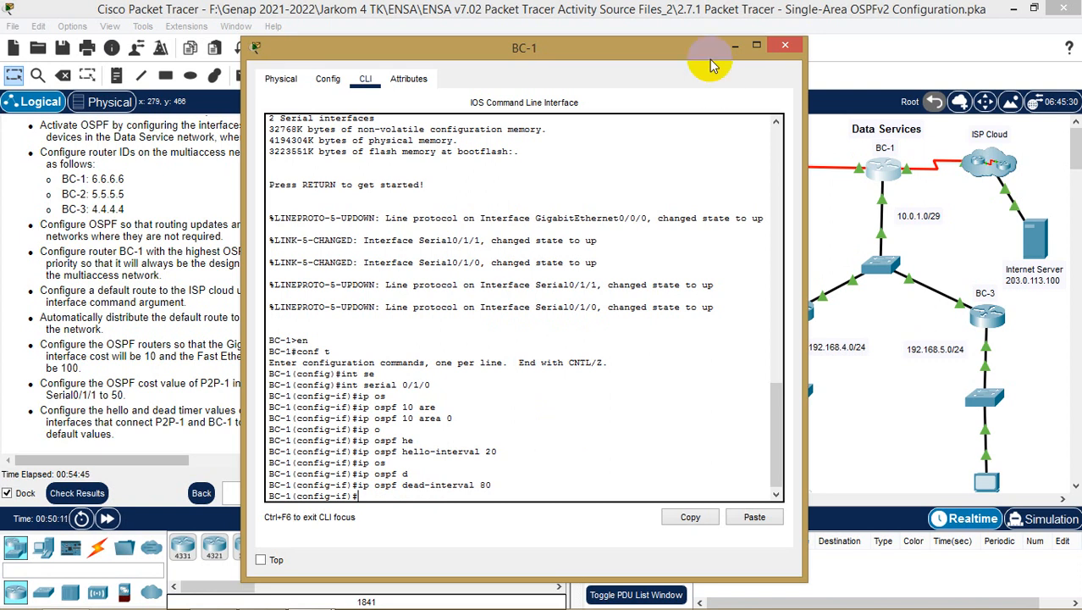
drag(667, 52, 560, 213)
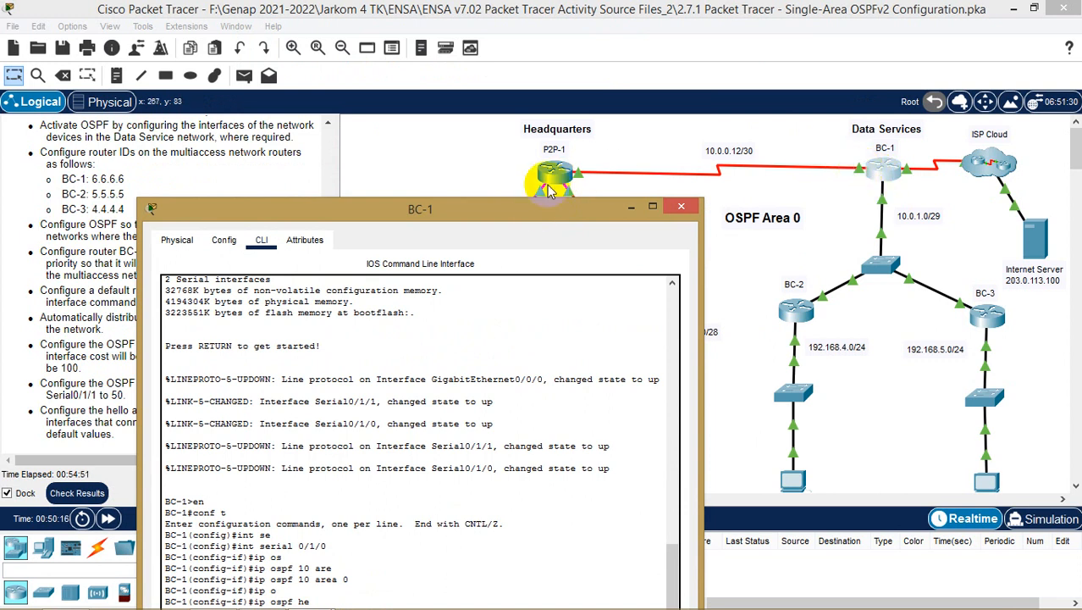
drag(539, 212, 796, 47)
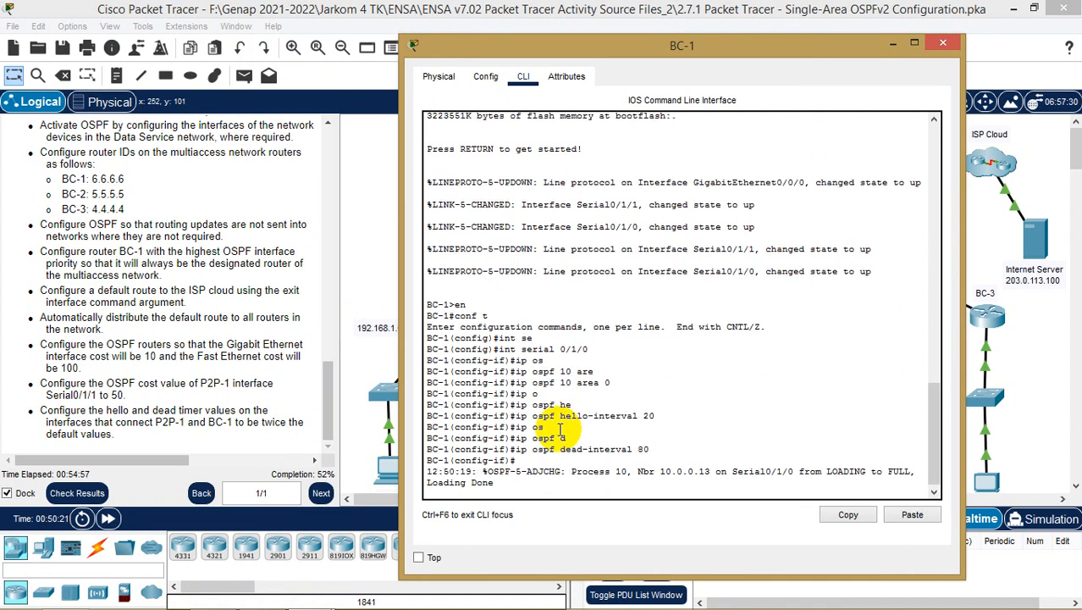
key(Return)
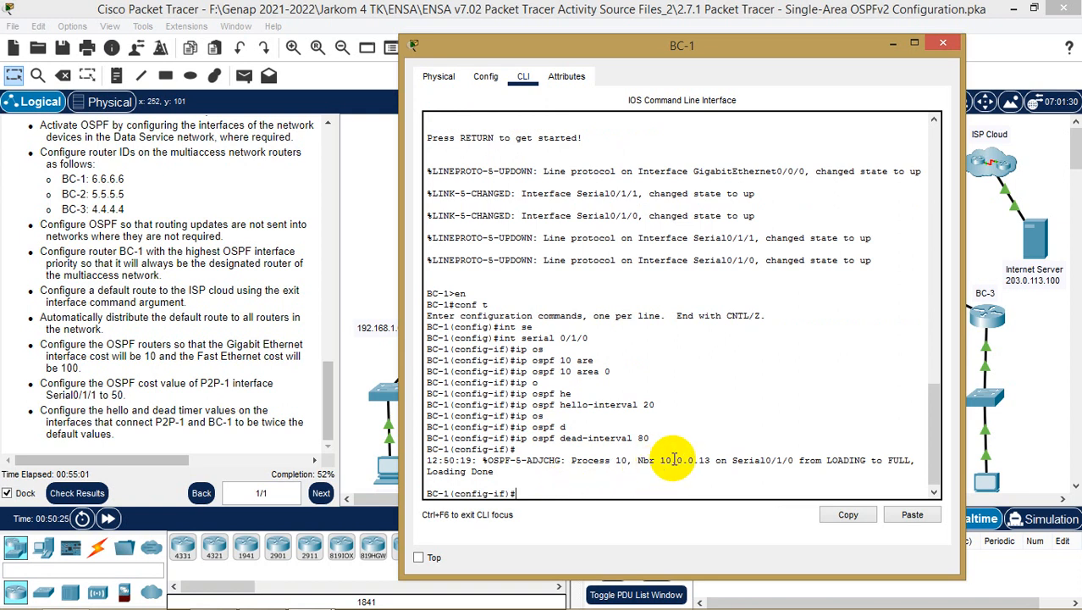
- Leave BC-1's interface configuration and enter router configuration for OSPF process 10
click(781, 52)
drag(782, 53, 841, 71)
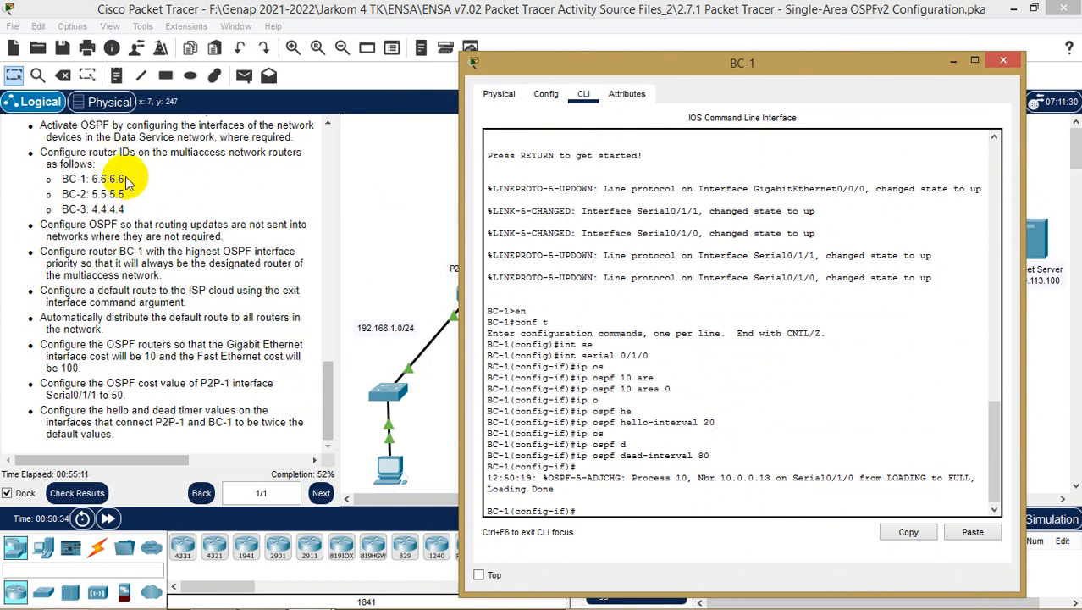
drag(730, 62, 738, 47)
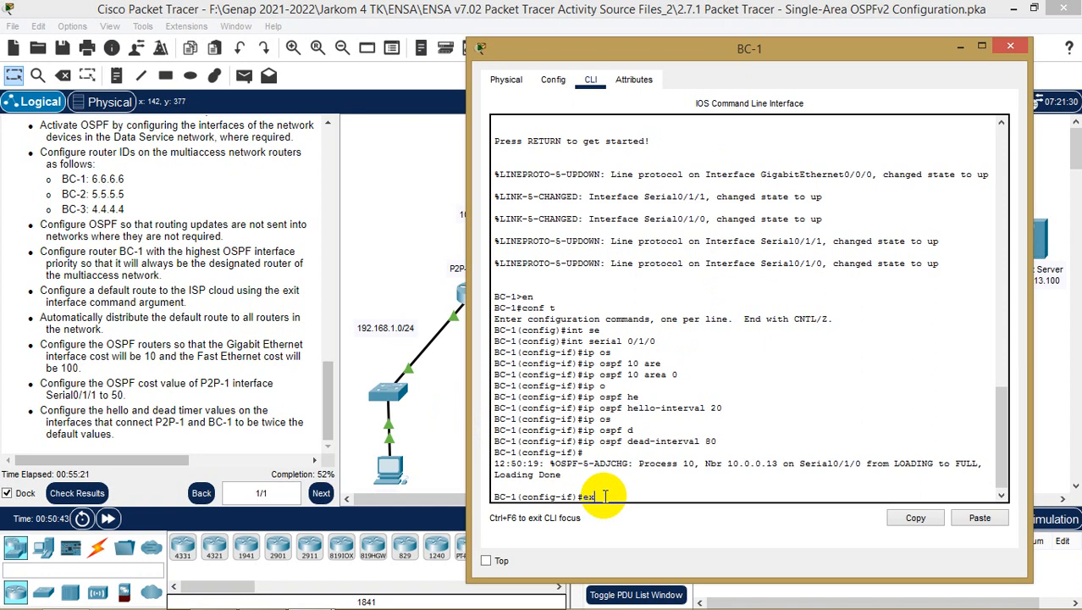
text(it)
key(Return)
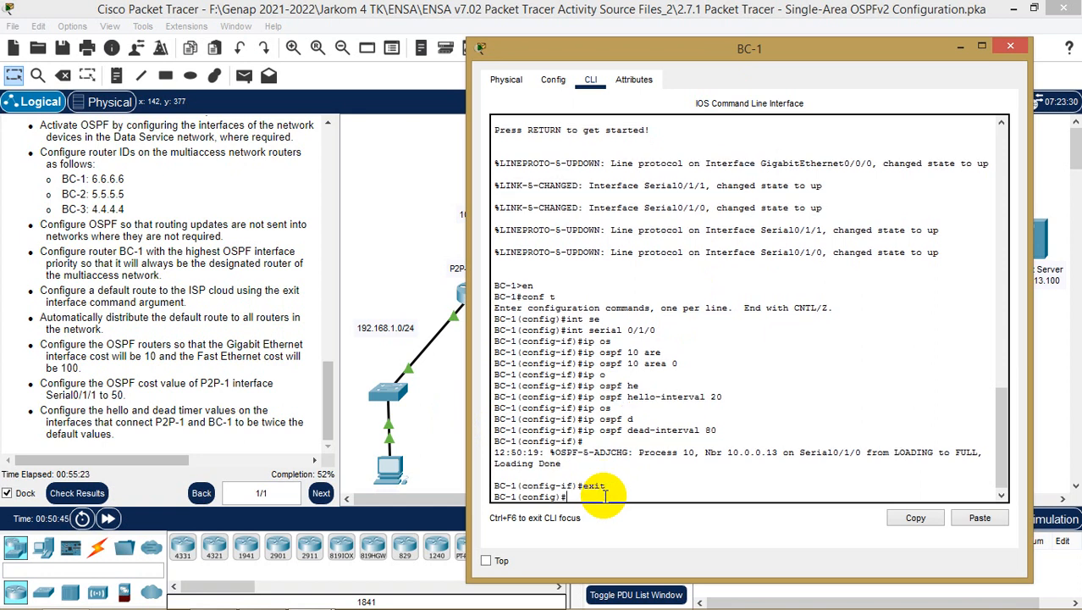
text(rou)
key(Tab)
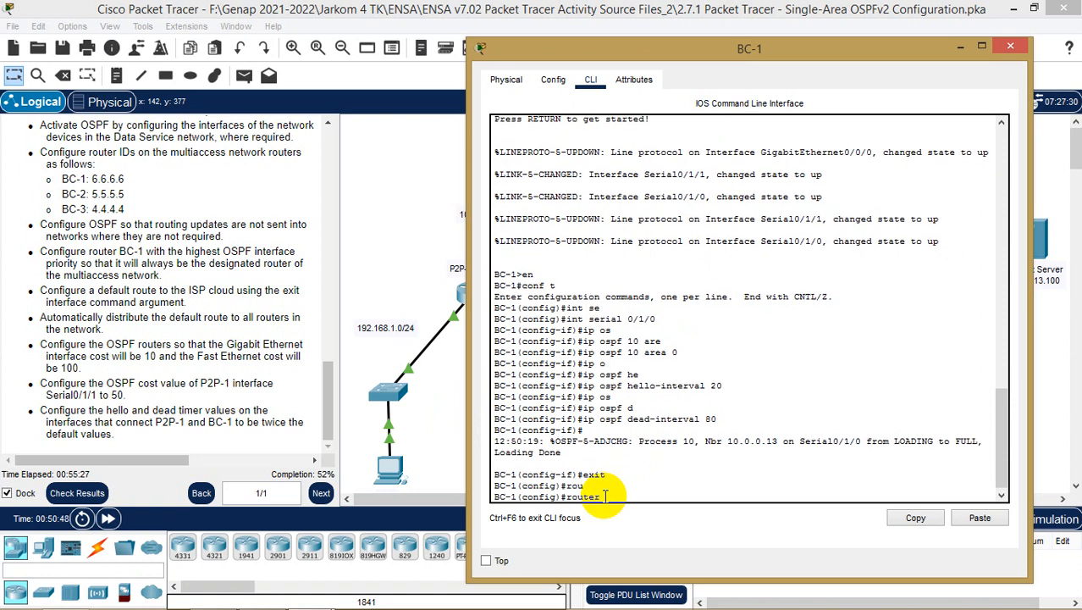
text(os)
key(Tab)
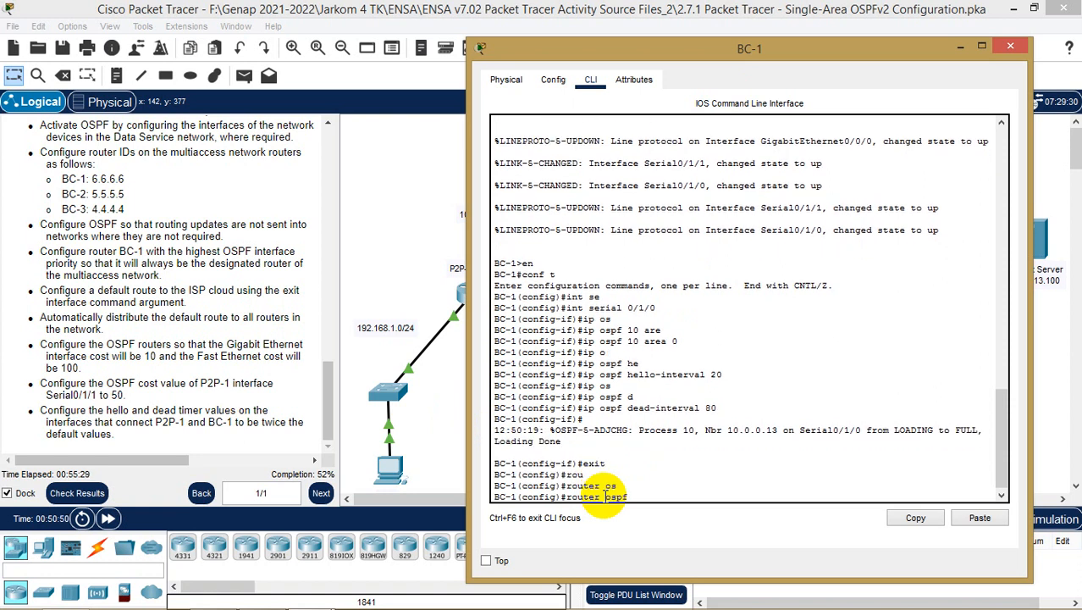
text(10)
key(Return)
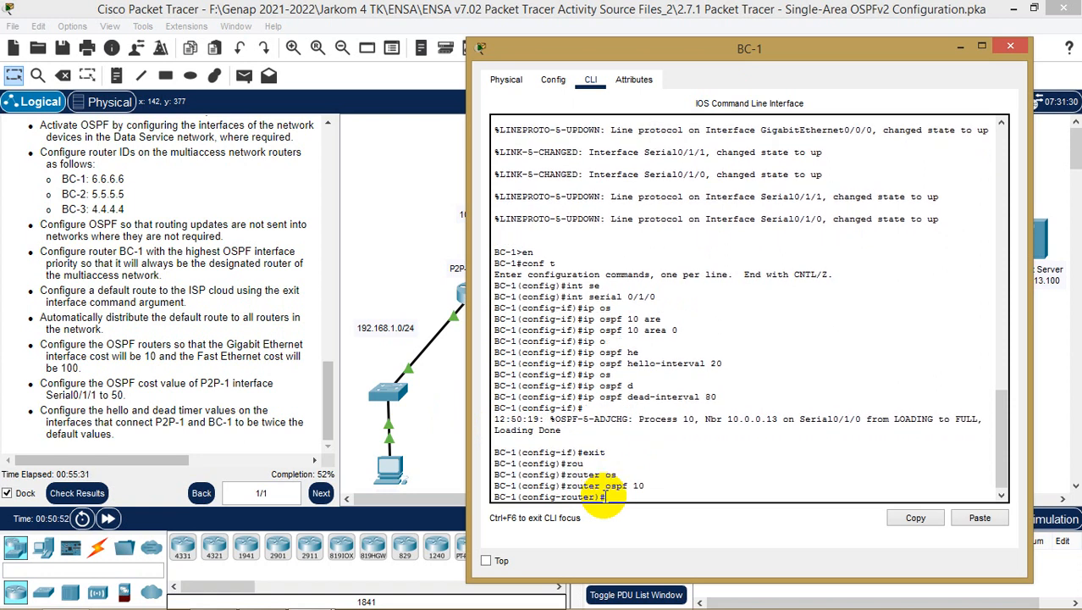
- Set BC-1's OSPF router ID to 6.6.6.6
text(r)
key(Tab)
text(o)
key(Tab)
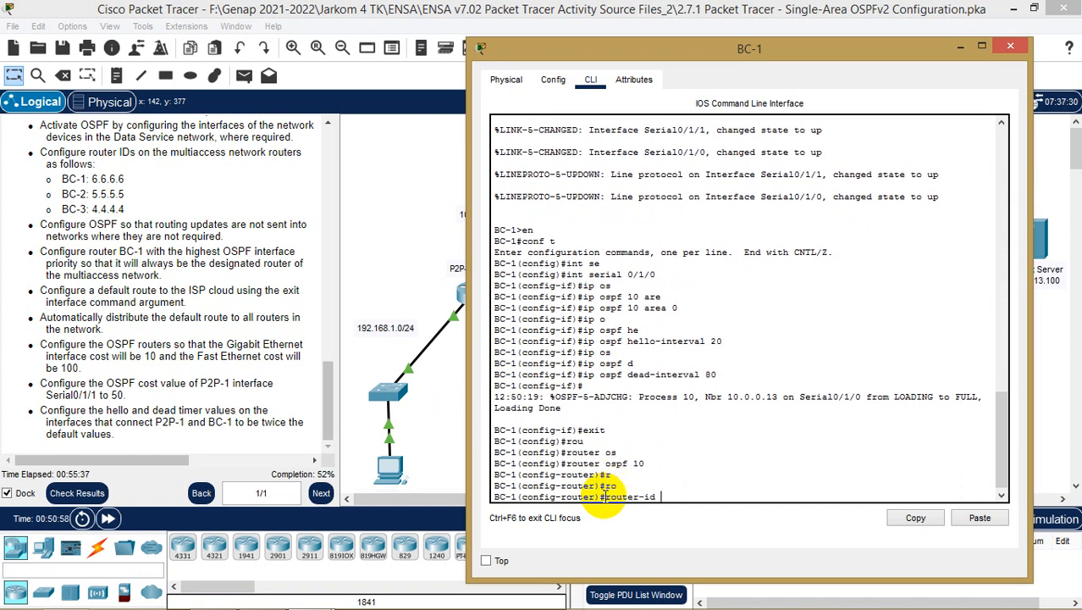
text(6.6.6.6)
key(Return)
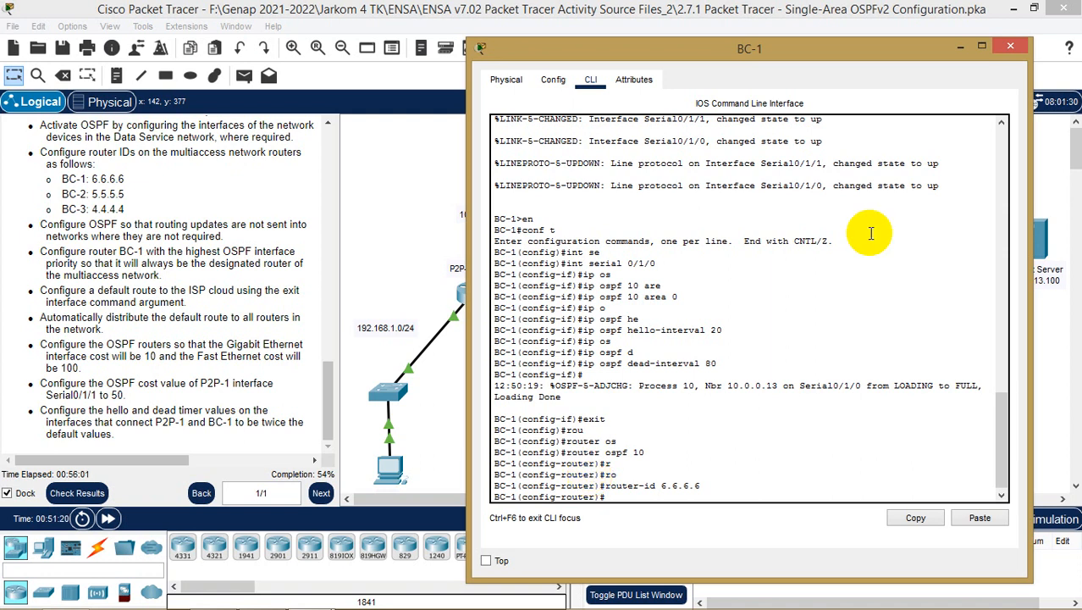
- Examine BC-1's links in the topology and check the network notes for its interface to the ISP
drag(893, 57, 590, 87)
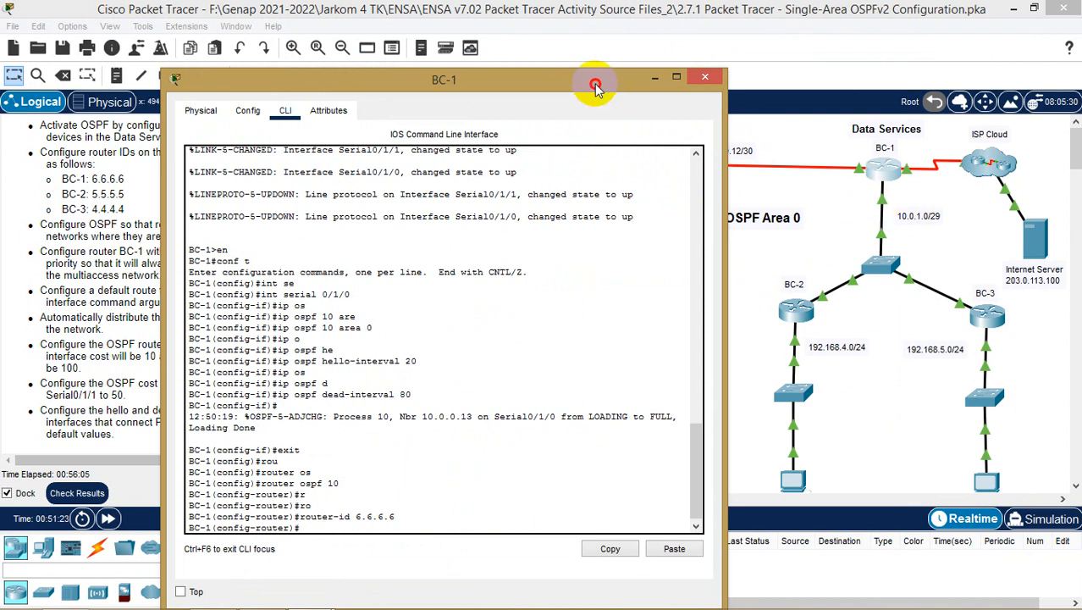
drag(595, 88, 633, 53)
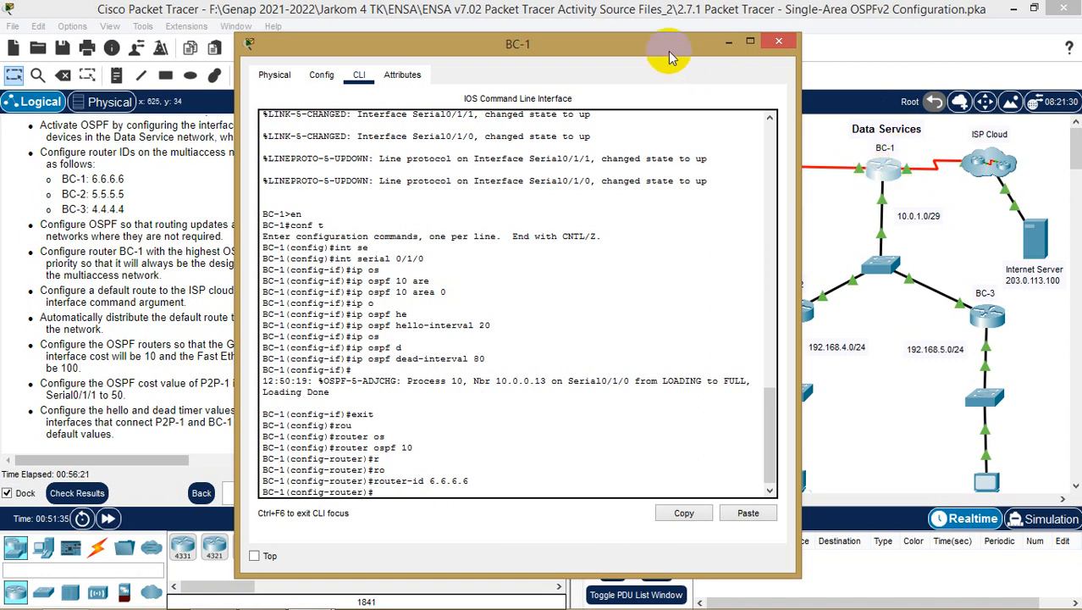
mouse_move(669, 58)
mouse_down()
mouse_move(677, 42)
mouse_move(668, 48)
mouse_up()
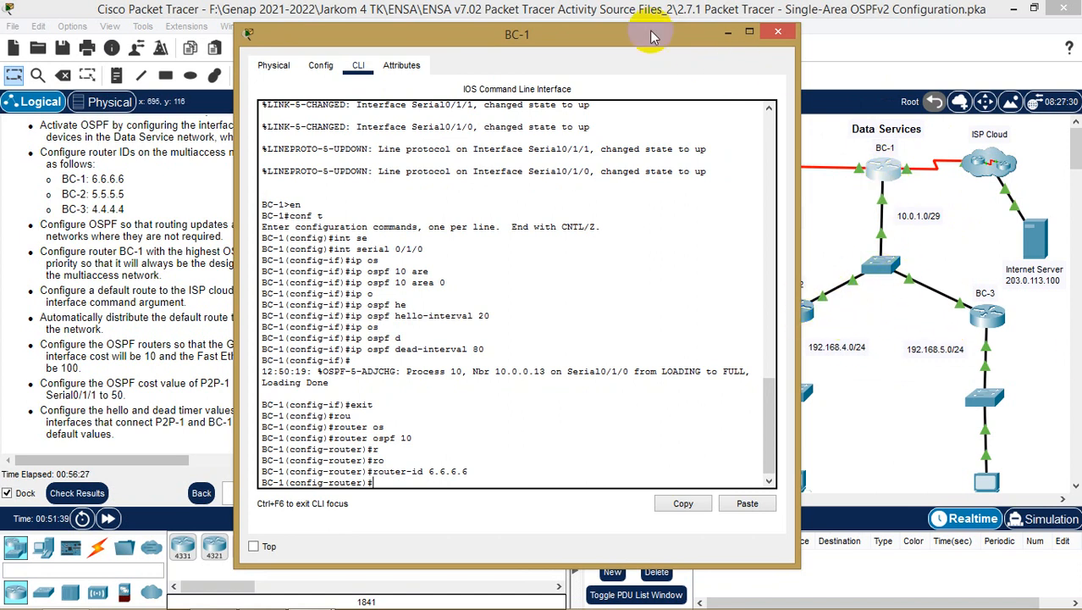
drag(652, 37, 724, 38)
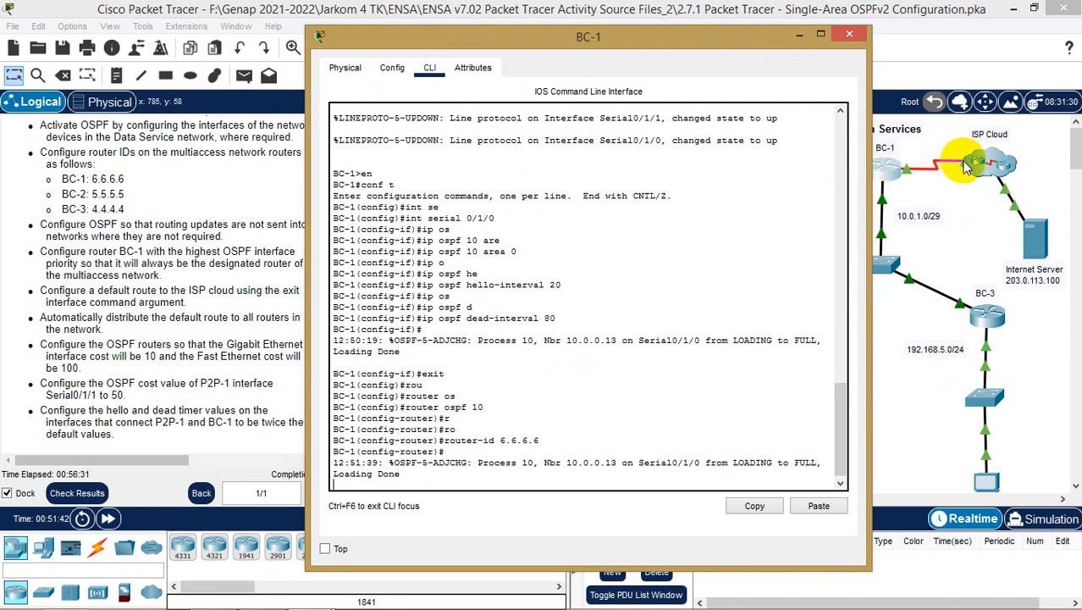
drag(699, 44, 586, 45)
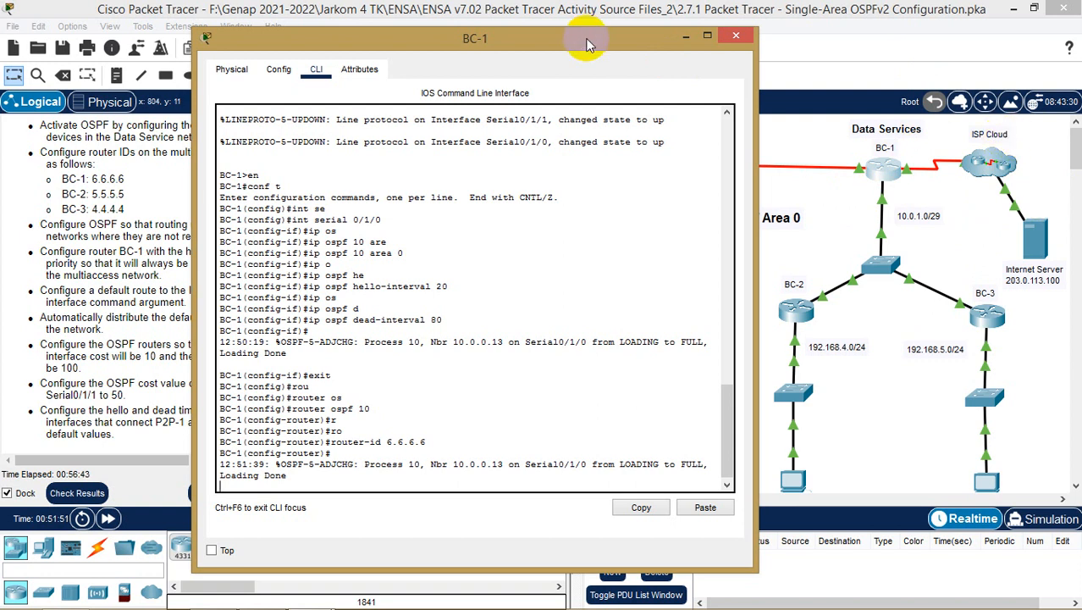
drag(590, 45, 864, 40)
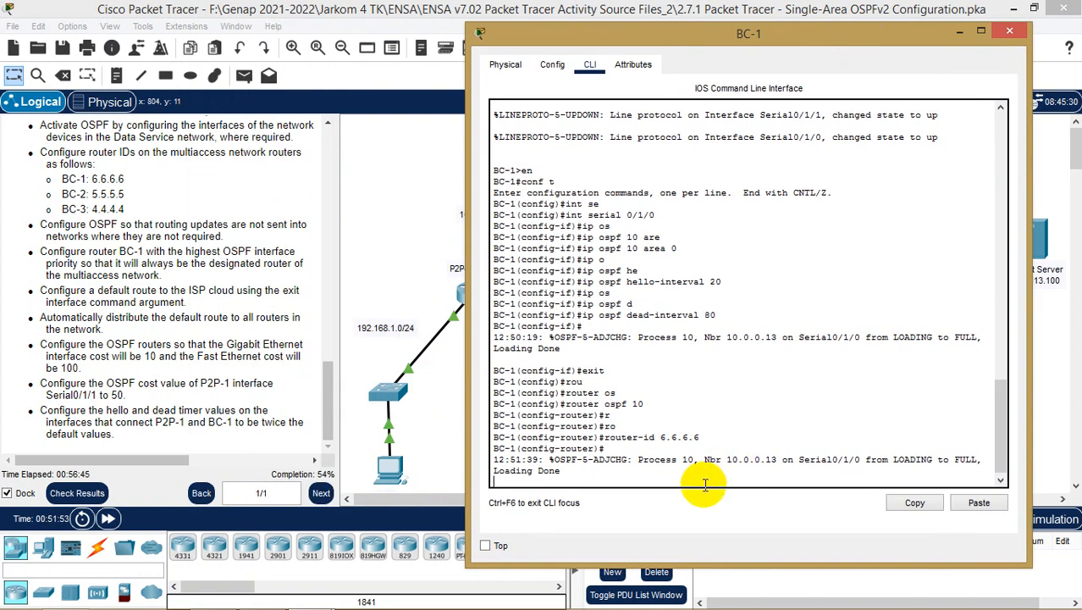
mouse_move(495, 607)
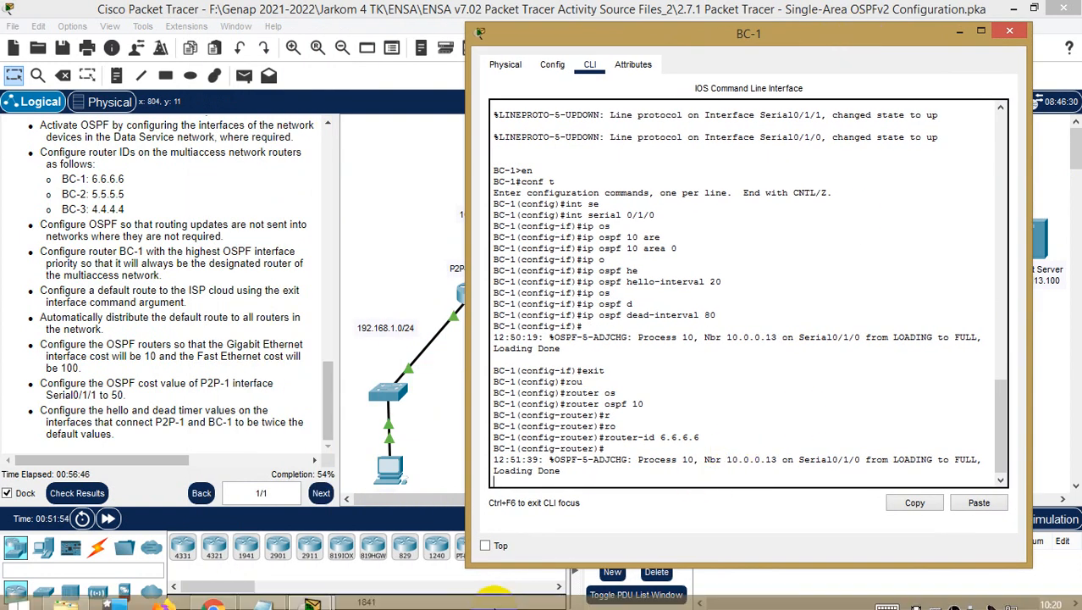
click(283, 599)
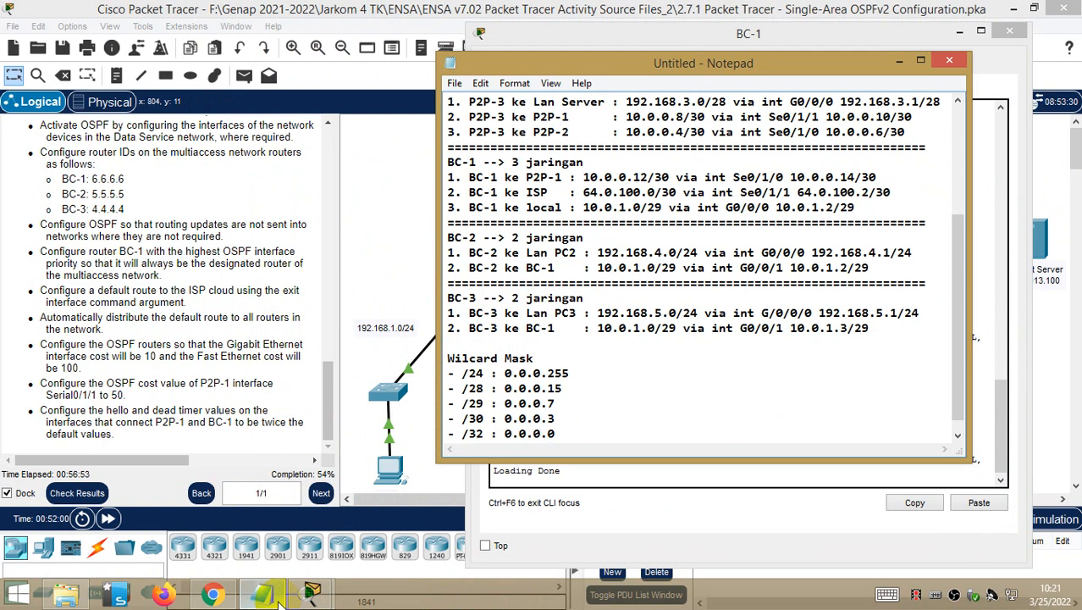
click(278, 598)
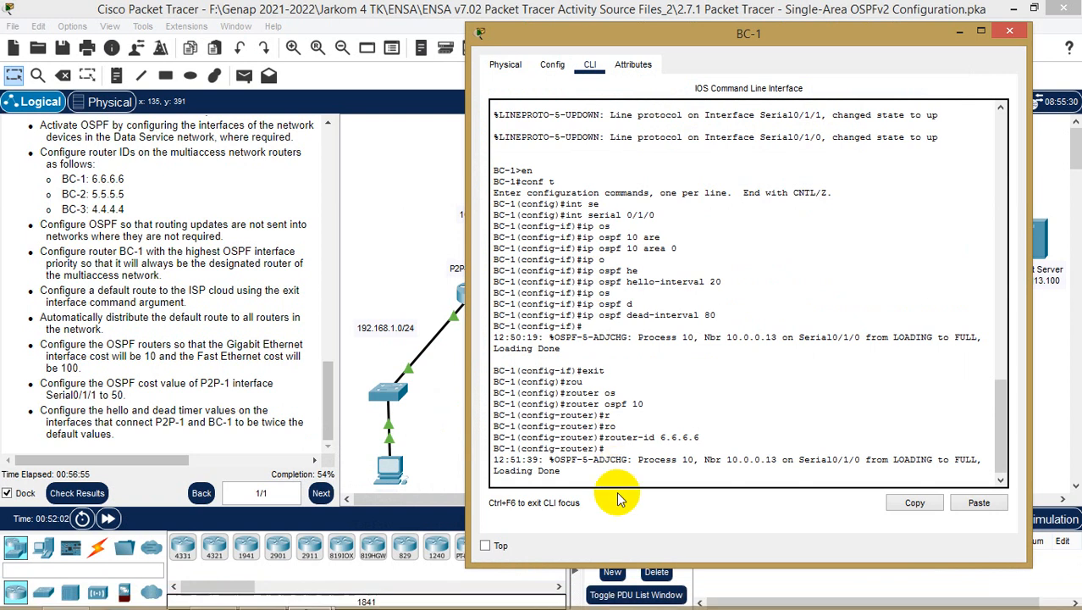
- Make BC-1's serial 0/1/1 interface toward the ISP passive in OSPF process 10
key(Return)
text(p)
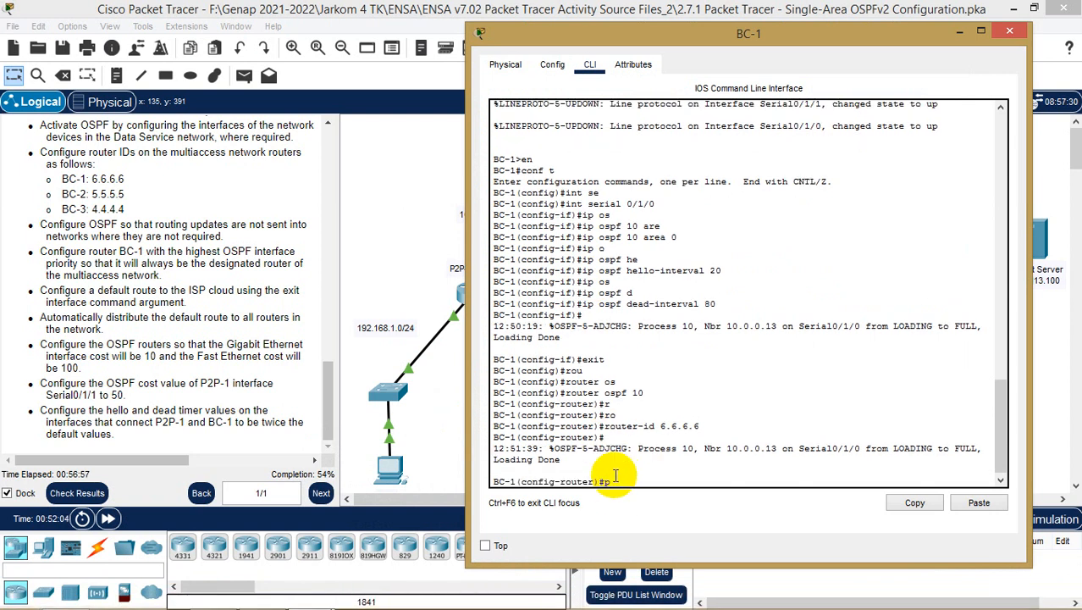
text(as)
key(Tab)
text(s)
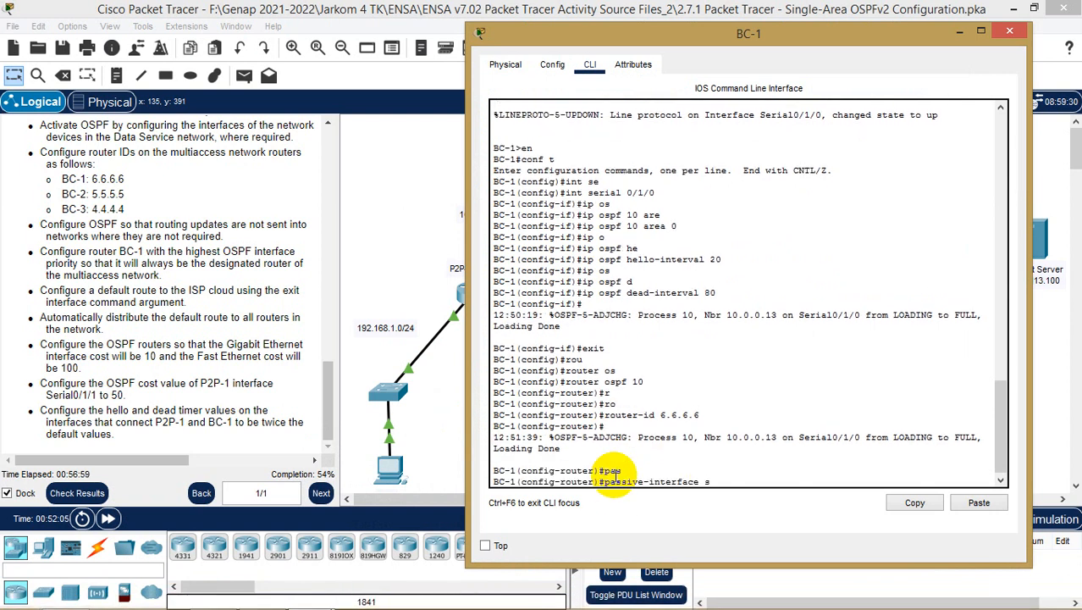
text(e)
key(Tab)
text(0)
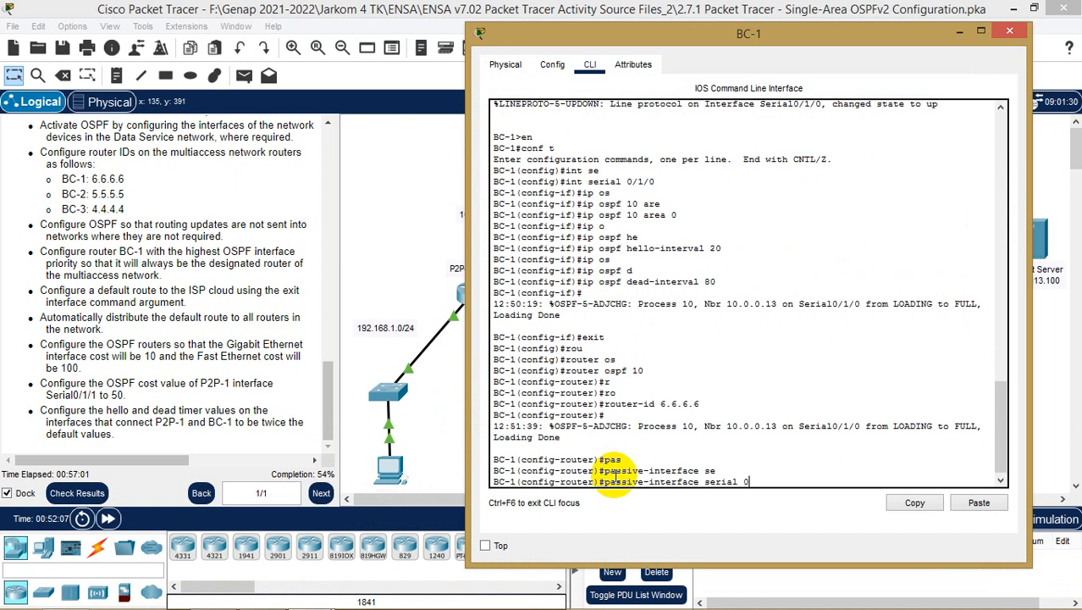
text(/1/1)
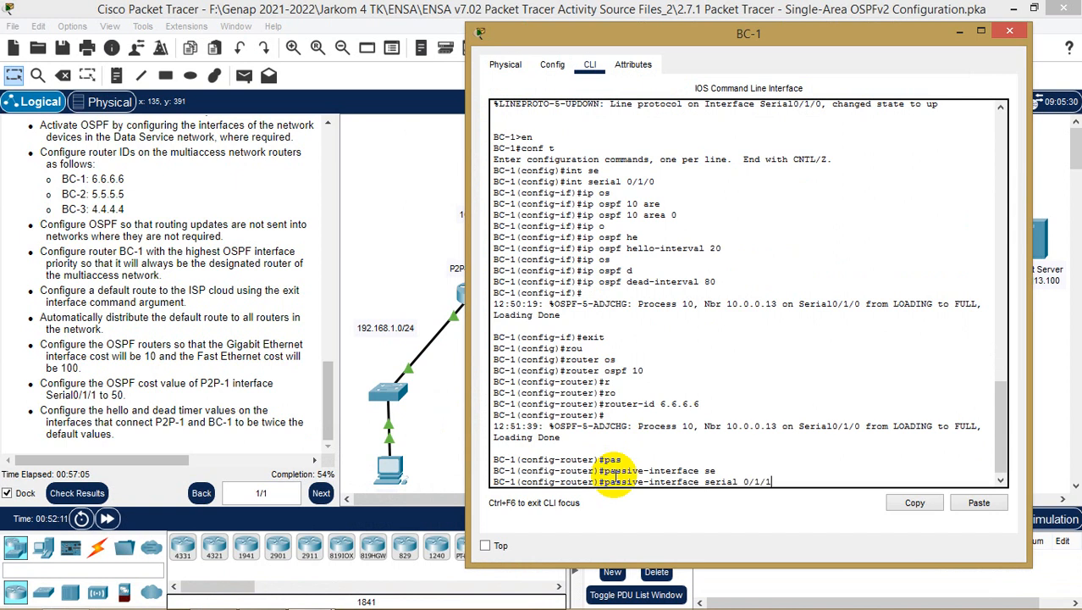
key(Return)
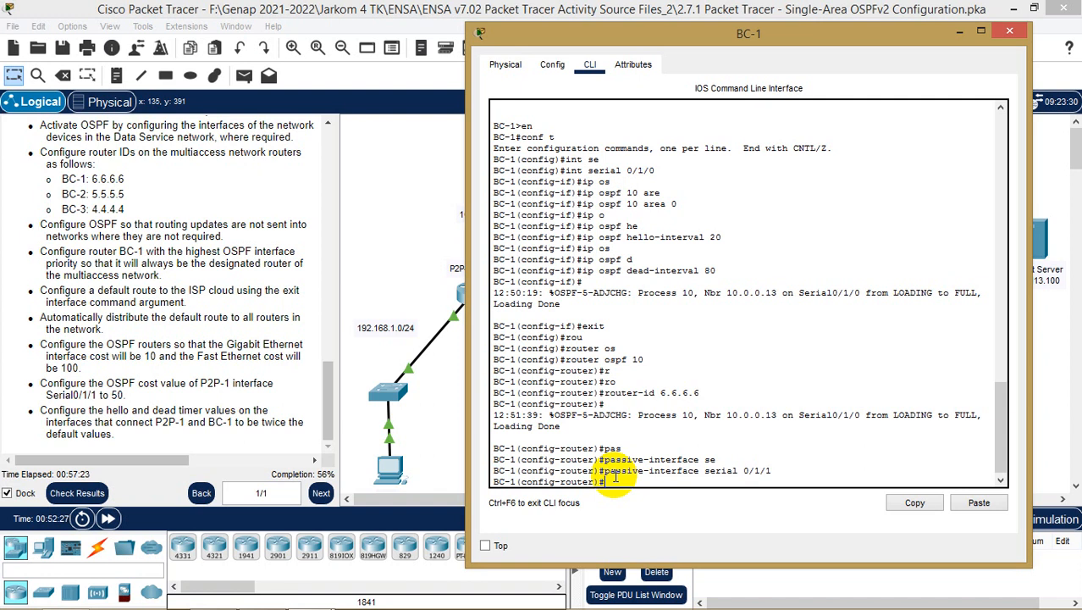
- Configure BC-1's OSPF process 10 to advertise the default route with default-information originate
text(de)
key(Tab)
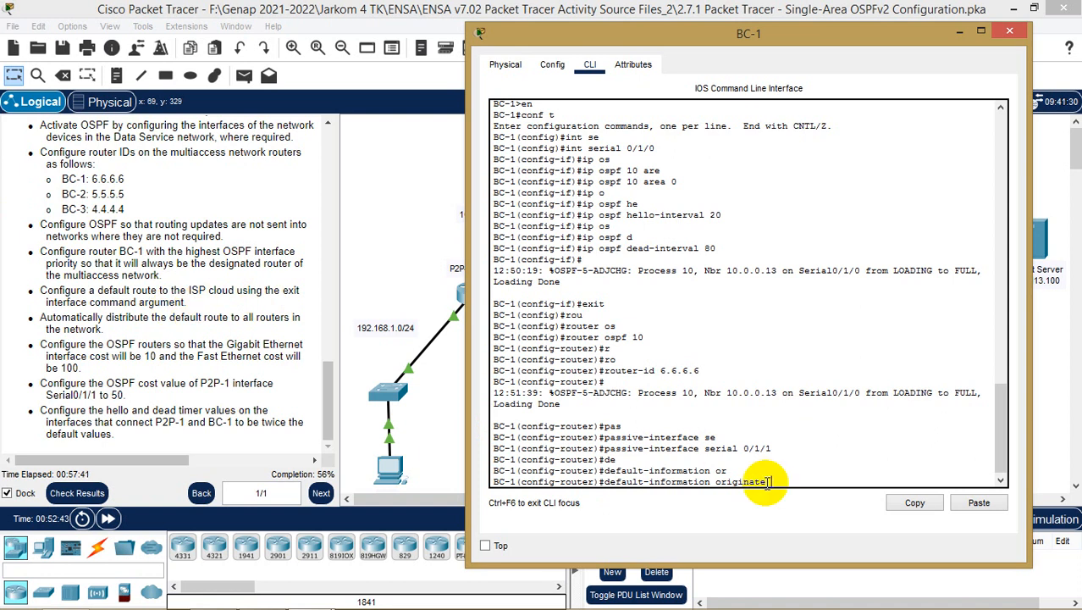
key(Return)
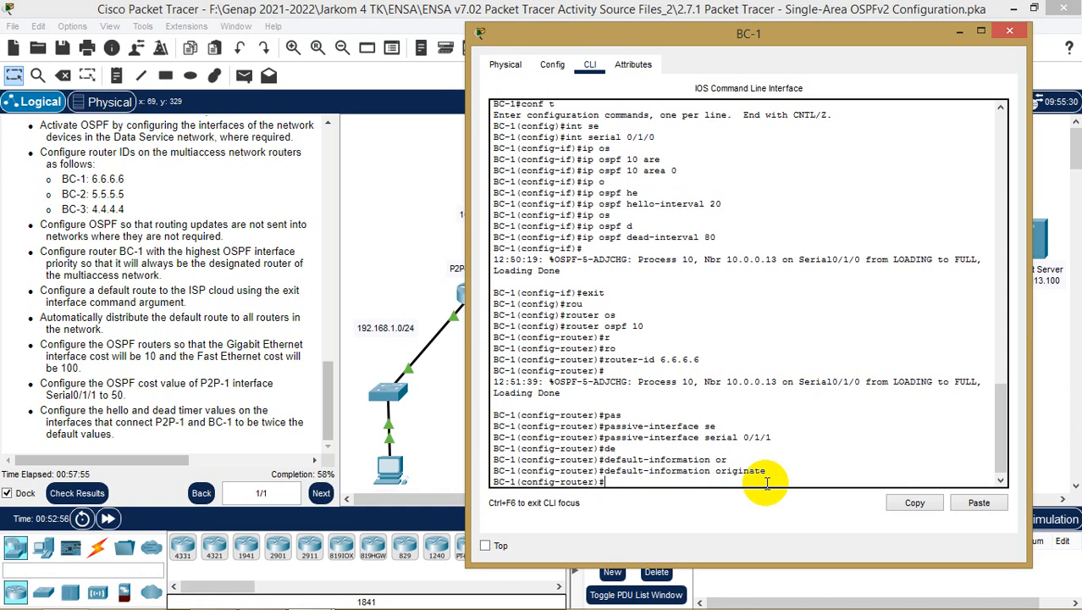
- Set the auto-cost reference bandwidth of BC-1's OSPF process to 10000
click(265, 593)
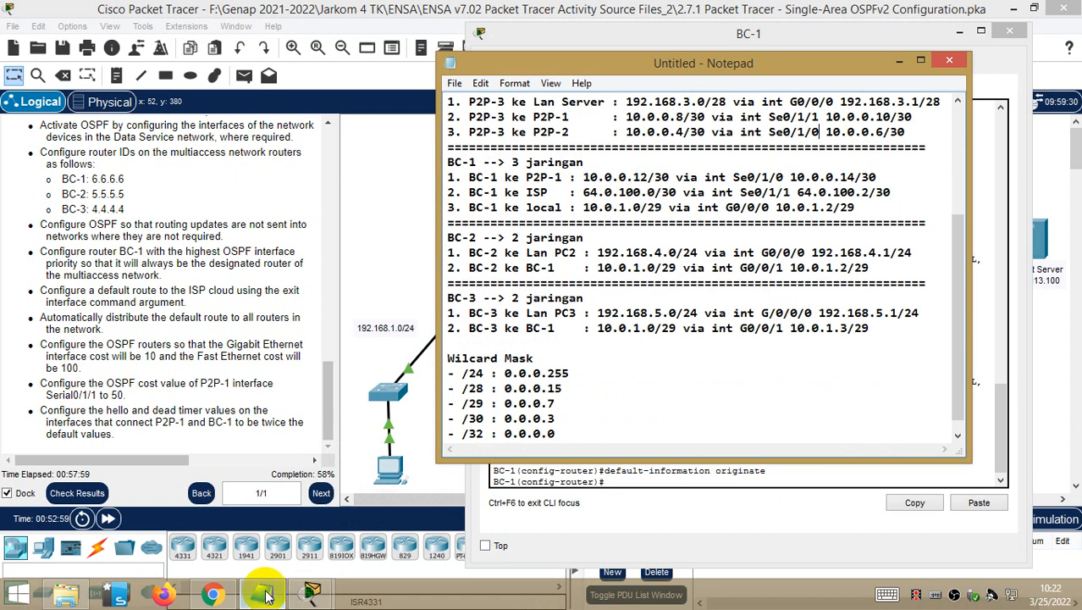
click(265, 594)
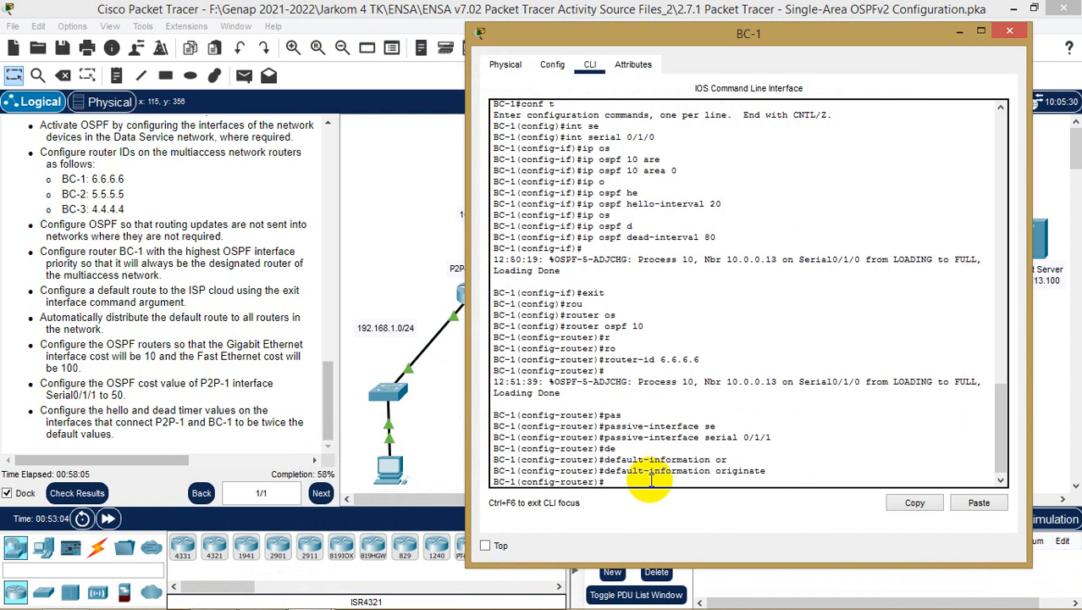
text(au)
key(Tab)
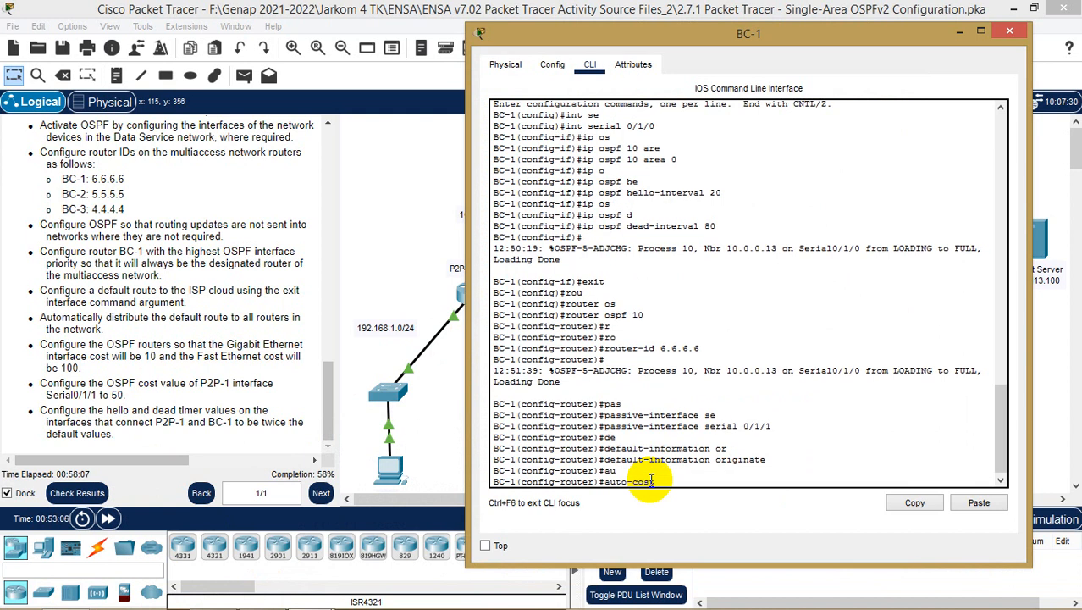
text(re)
key(Tab)
text(10000)
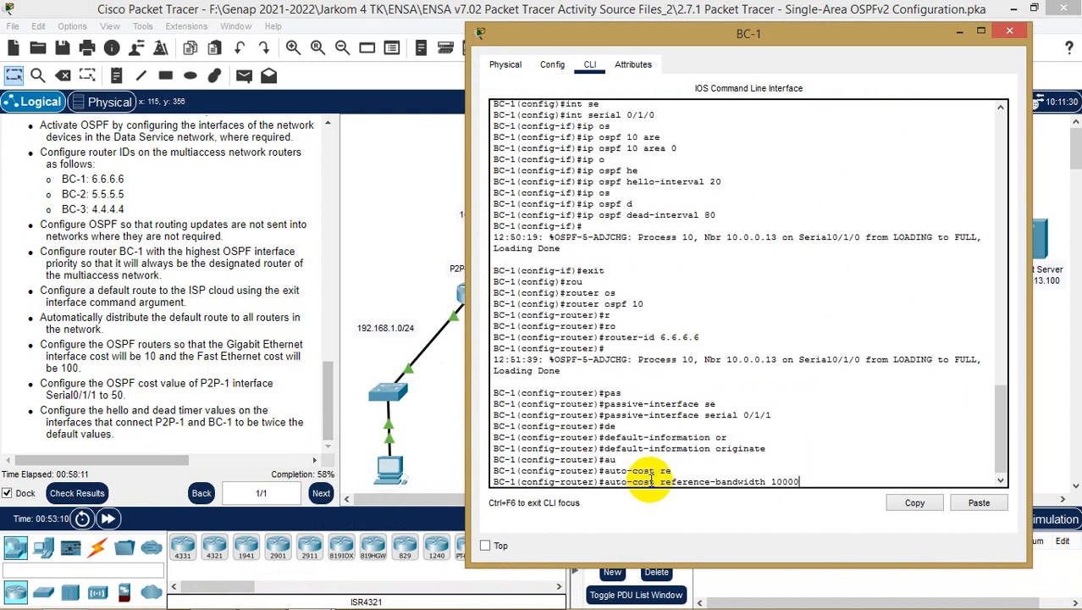
key(Return)
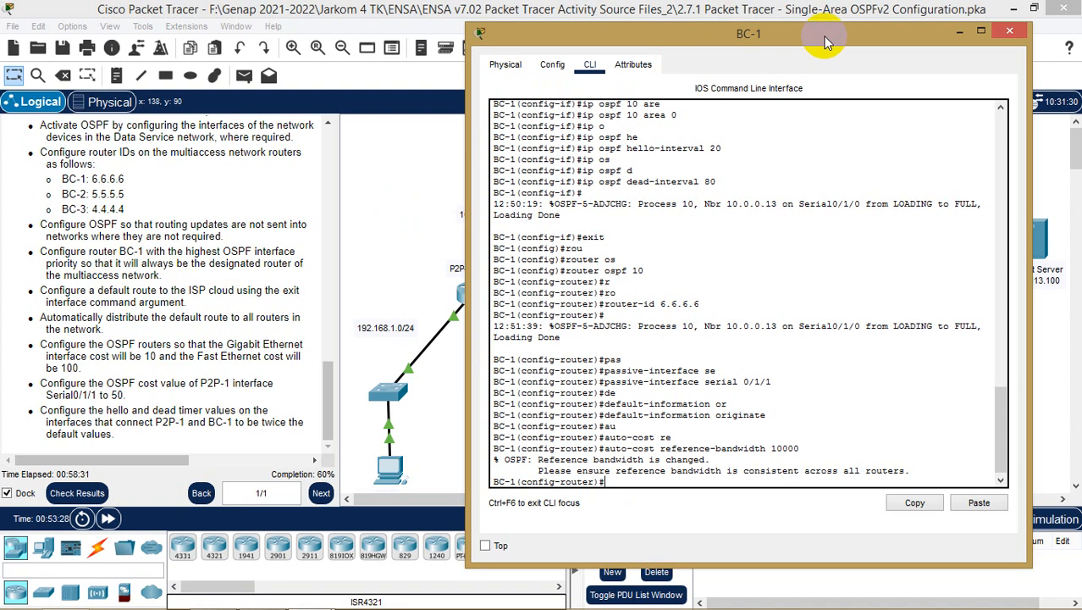
- Review the topology, the activity instructions and the network notes for BC-1's local network interface
drag(821, 34, 507, 127)
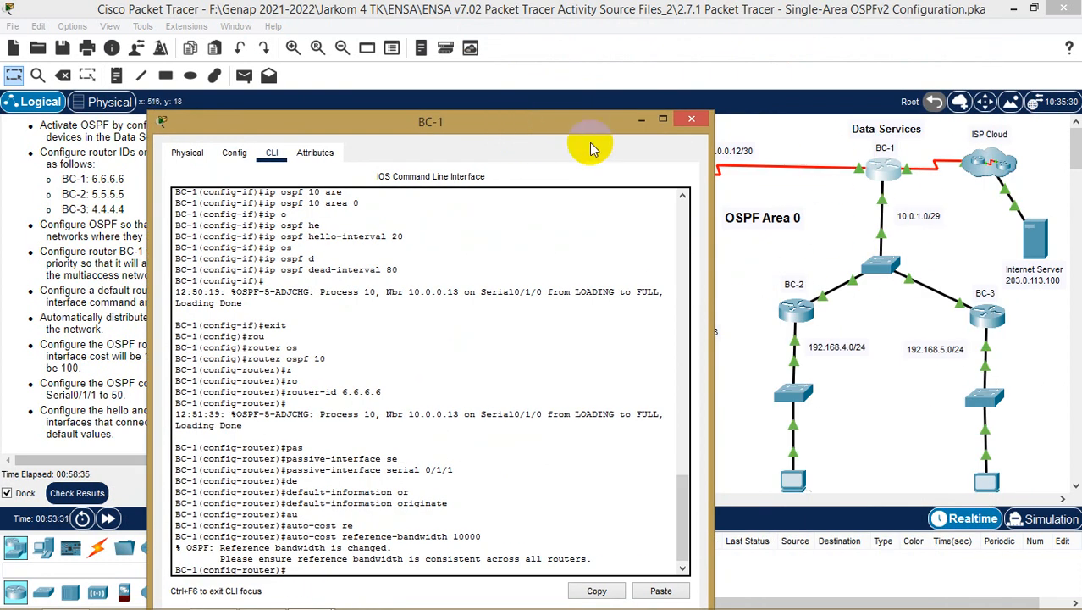
drag(592, 125, 575, 76)
drag(466, 76, 693, 74)
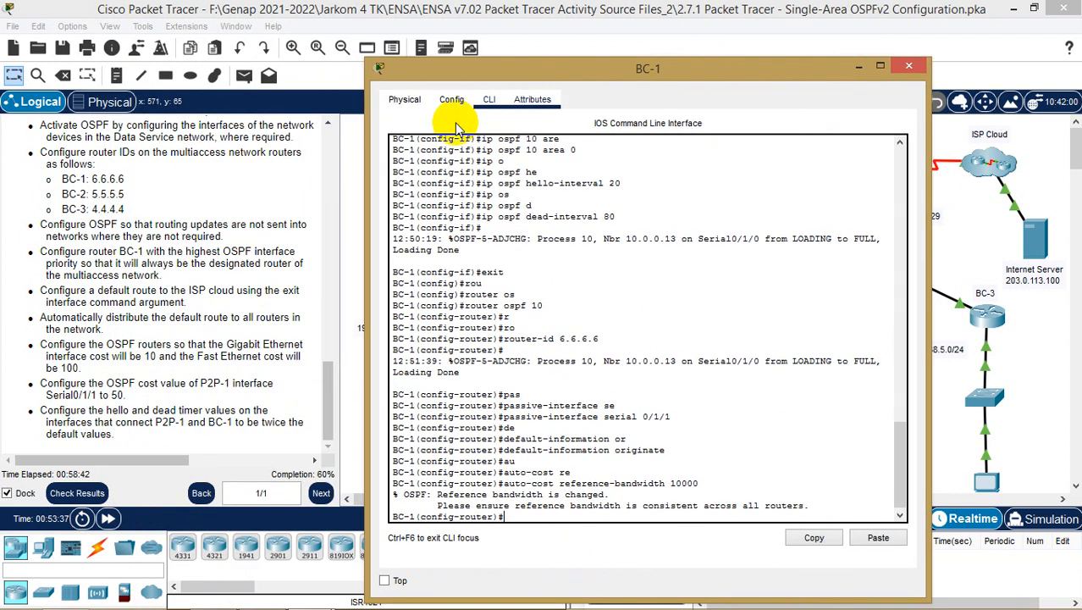
click(195, 289)
scroll(194, 290, up, 3)
scroll(174, 321, down, 3)
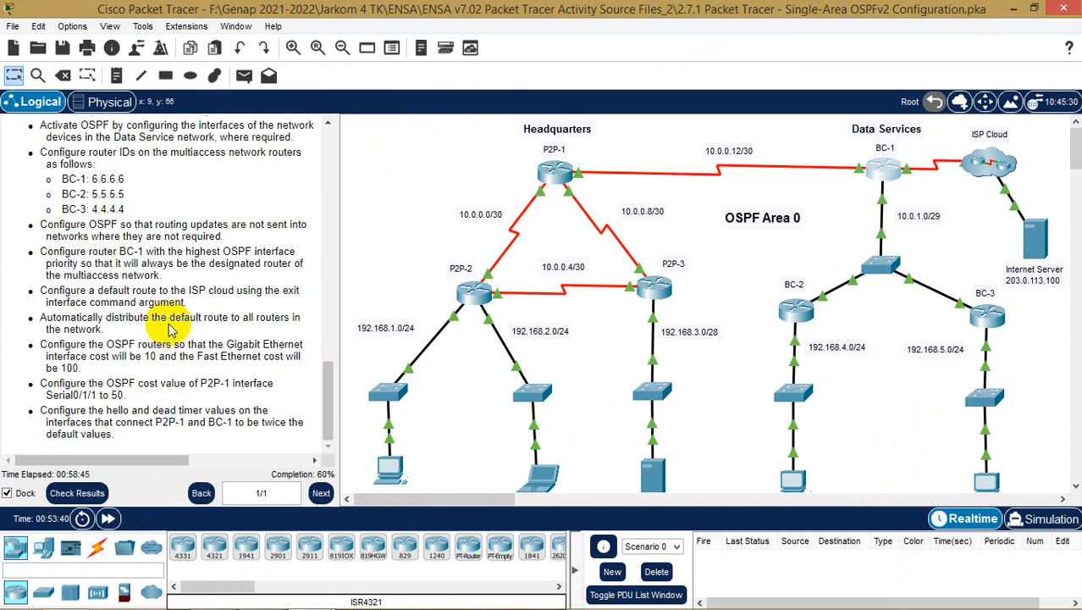
scroll(161, 317, up, 10)
mouse_move(309, 588)
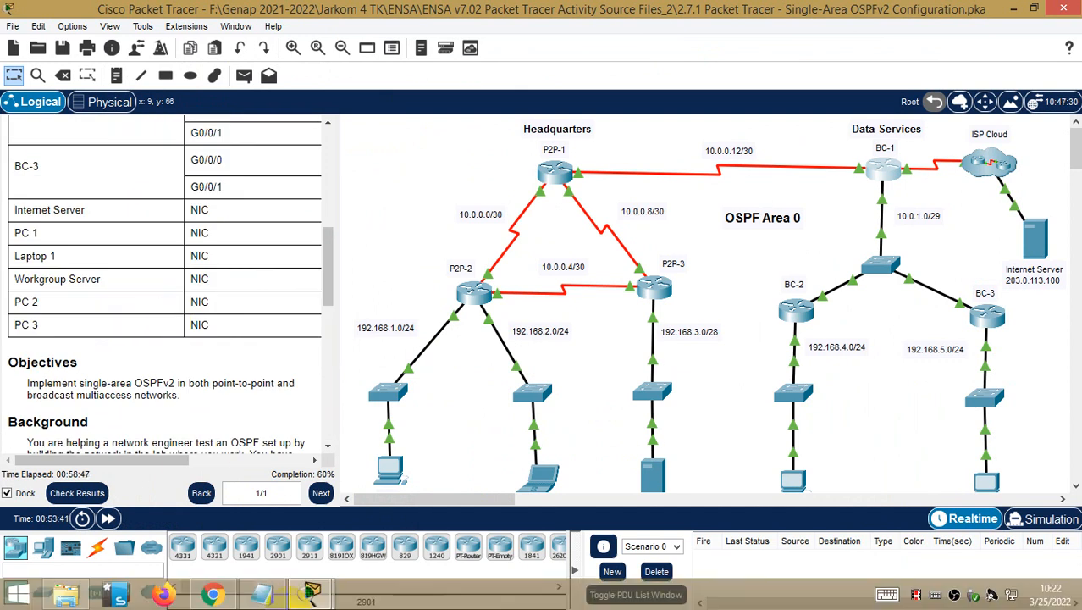
click(265, 595)
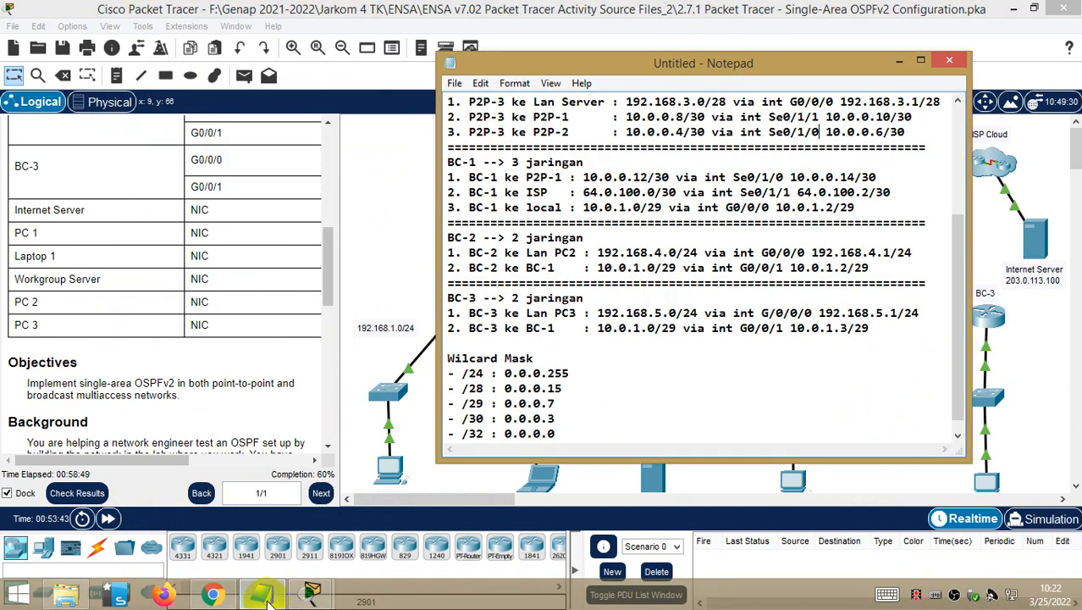
click(265, 596)
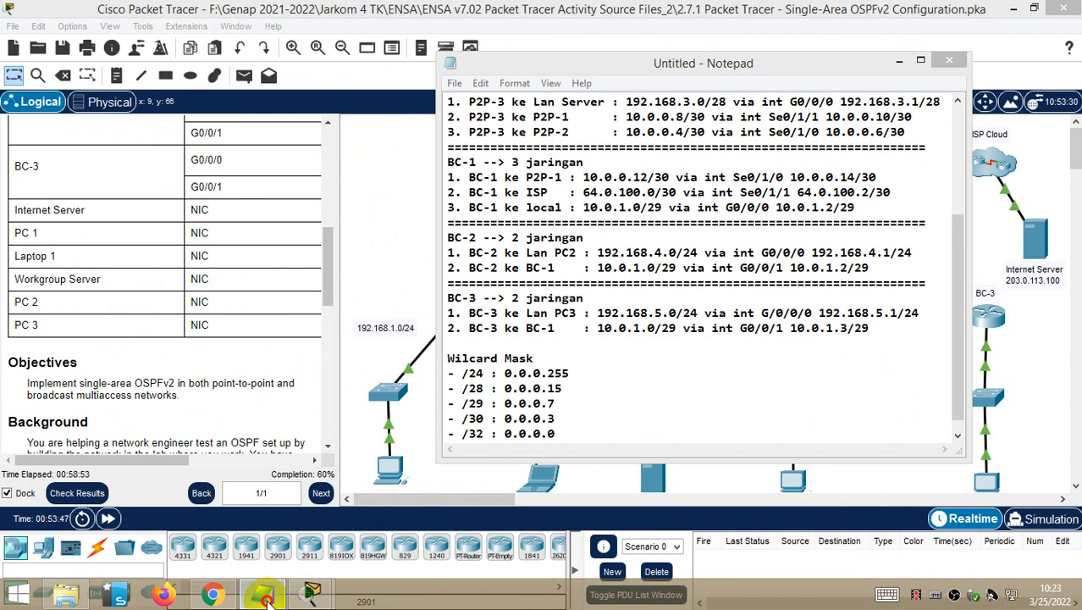
- Return to BC-1's console, leave OSPF router configuration and enter configuration for interface g0/0/0
mouse_move(312, 592)
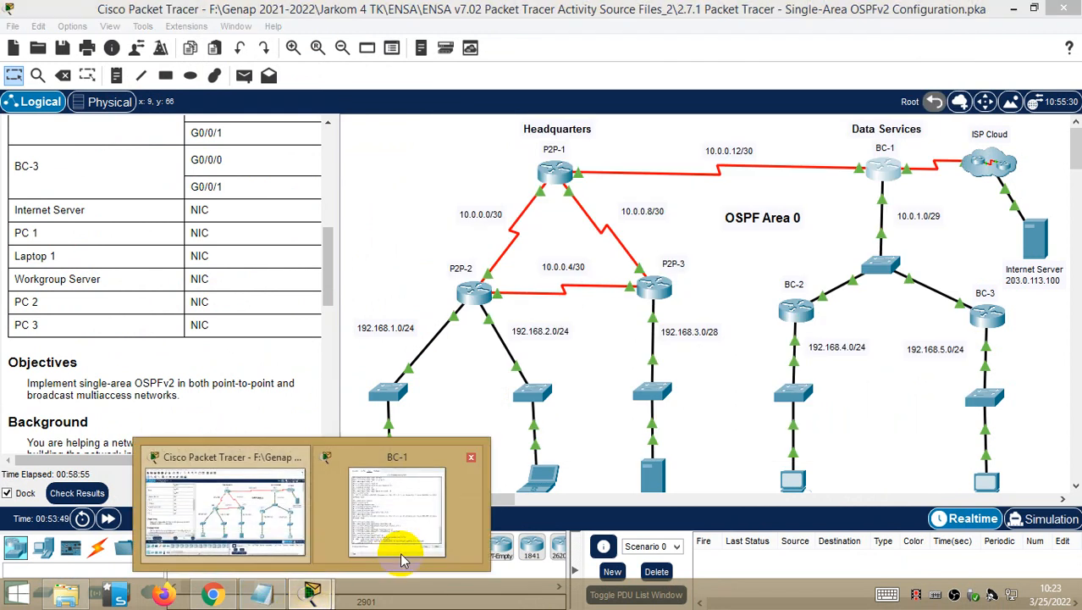
click(402, 559)
text(ex)
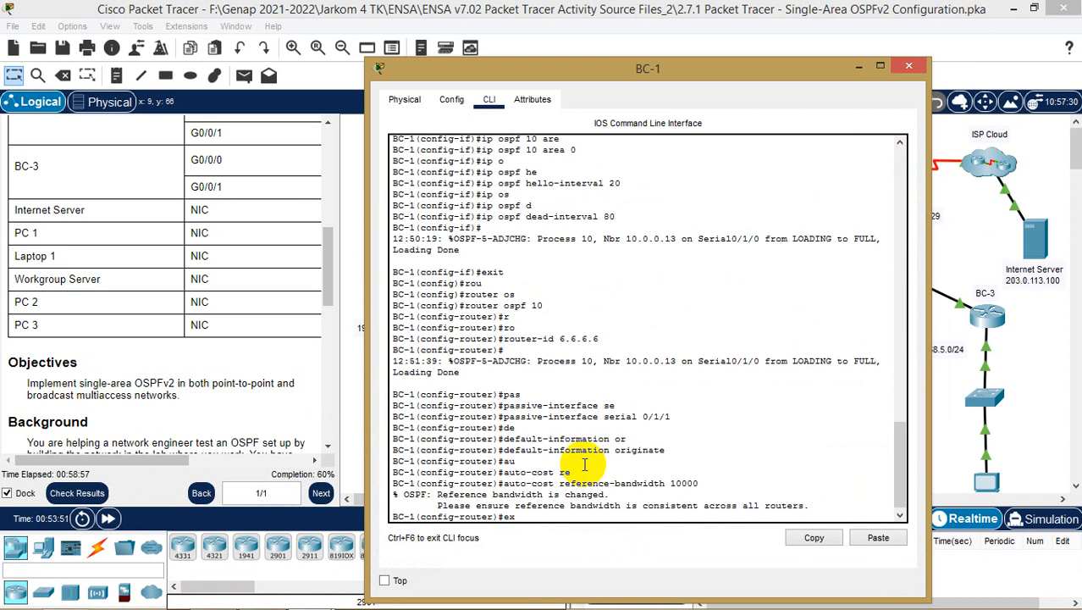
text(it)
key(Return)
text(in)
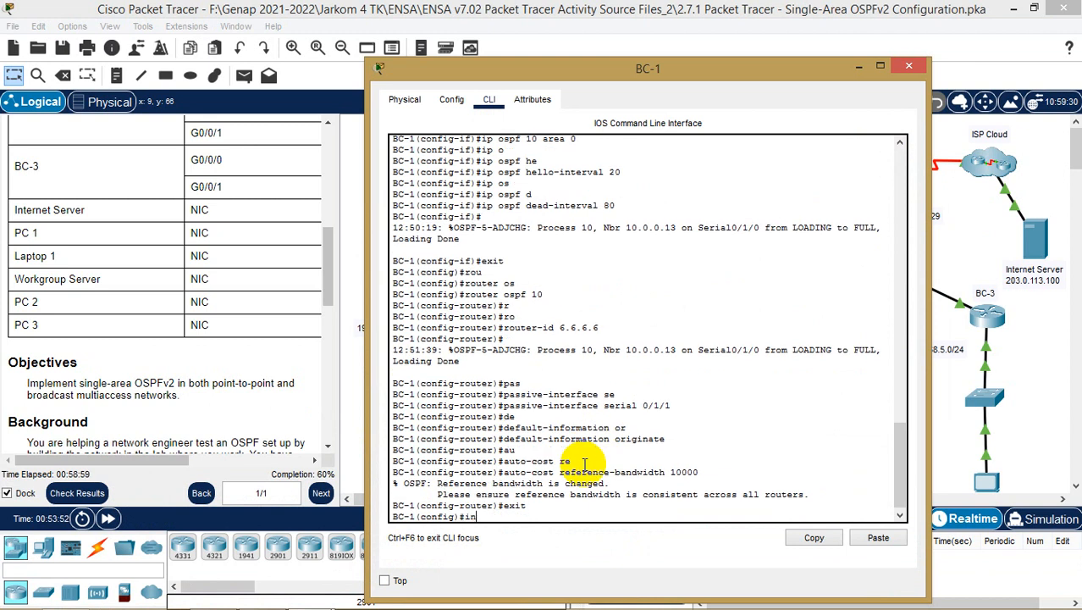
text(t g0/0)
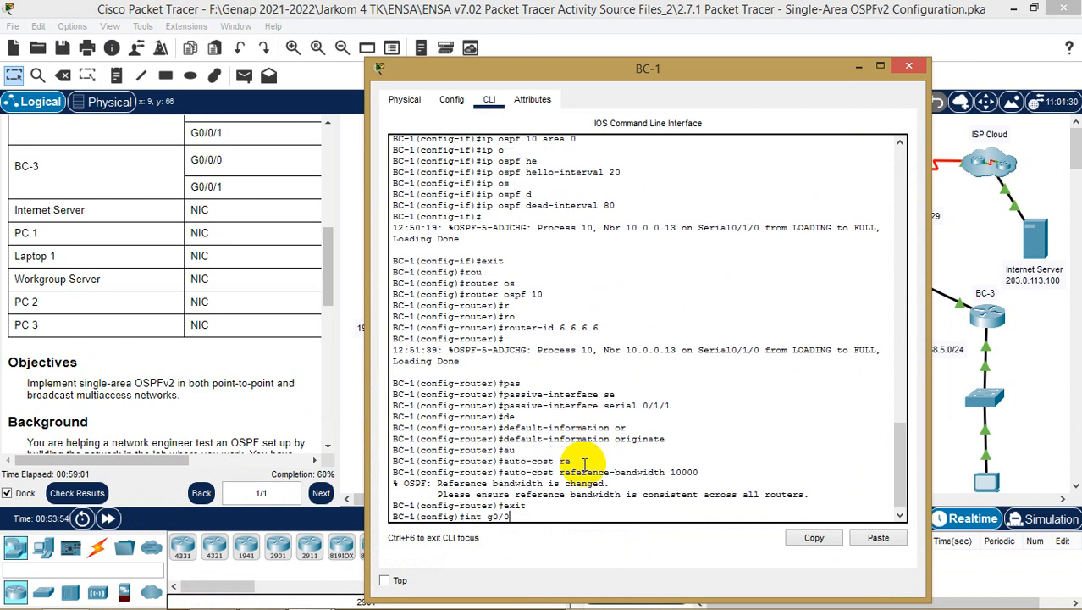
text(/0)
key(Return)
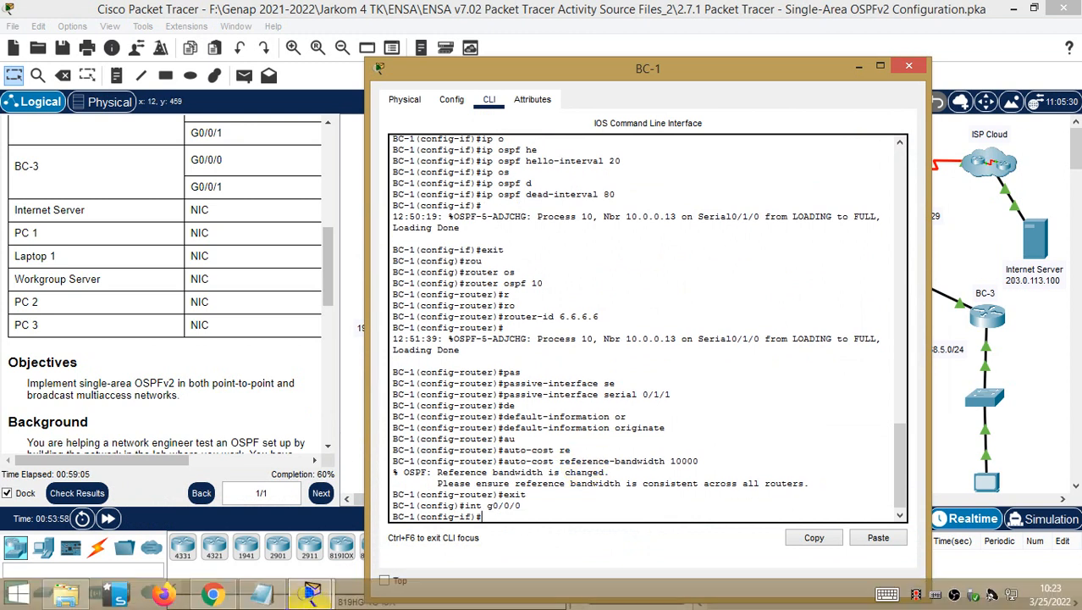
- Check BC-1's local interface in the network notes and set the OSPF priority of g0/0/0 to 255
click(262, 596)
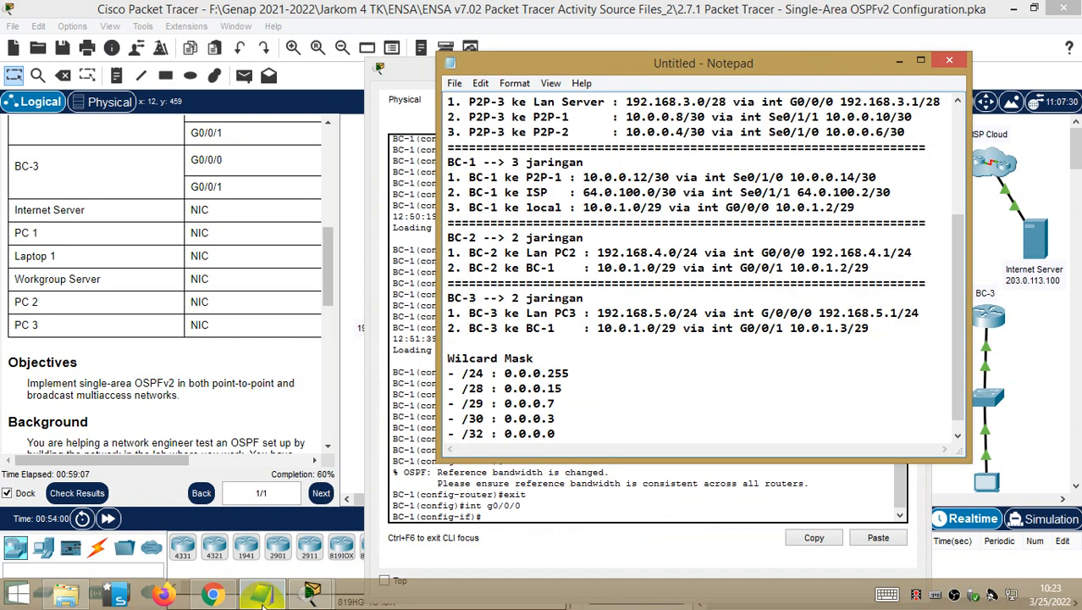
click(262, 597)
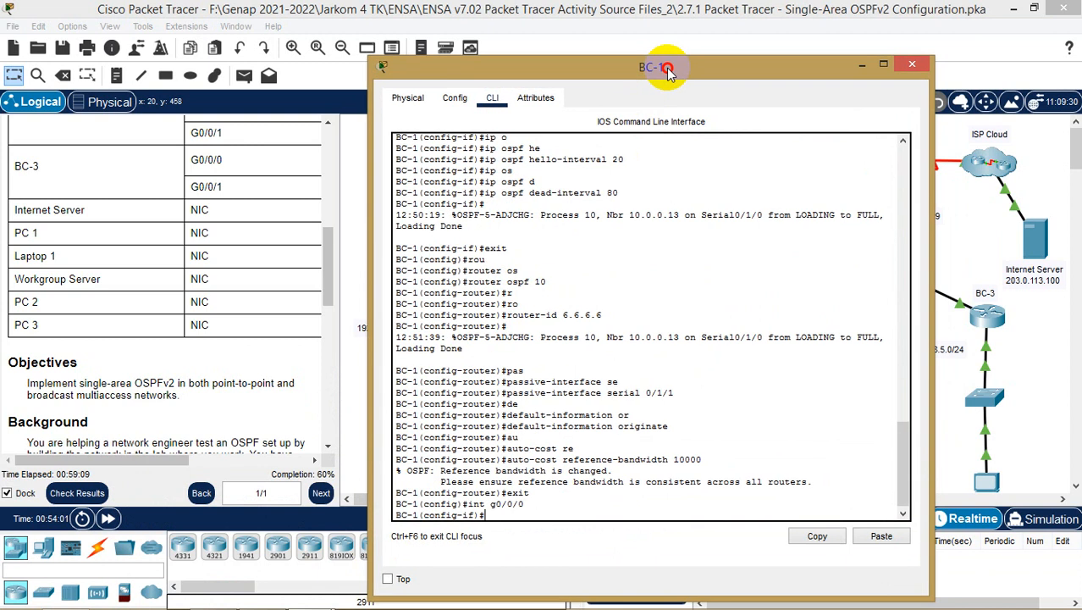
drag(659, 68, 746, 44)
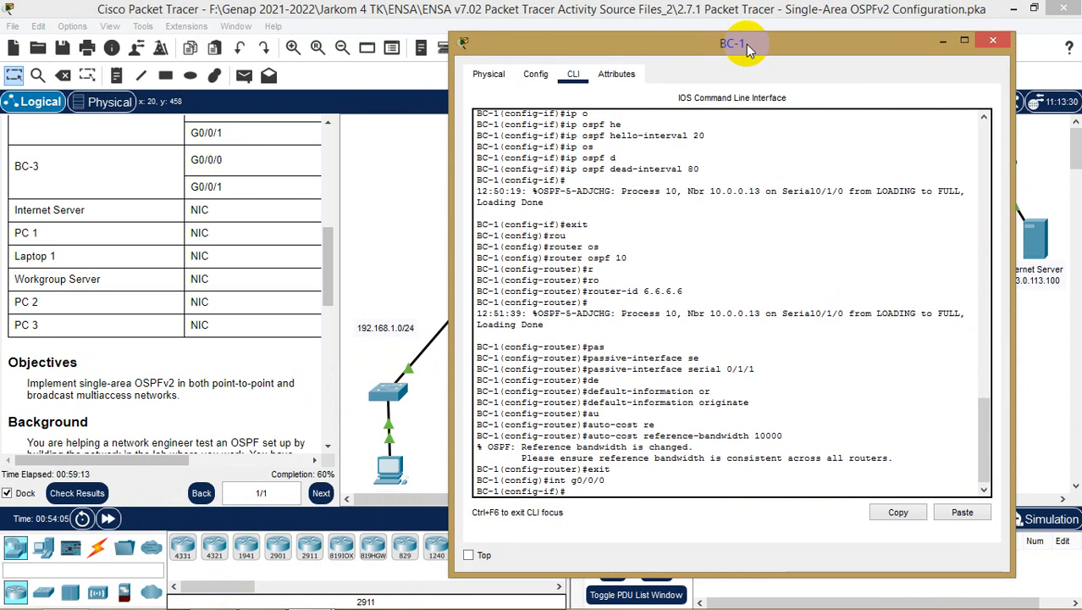
text(ip os)
key(Tab)
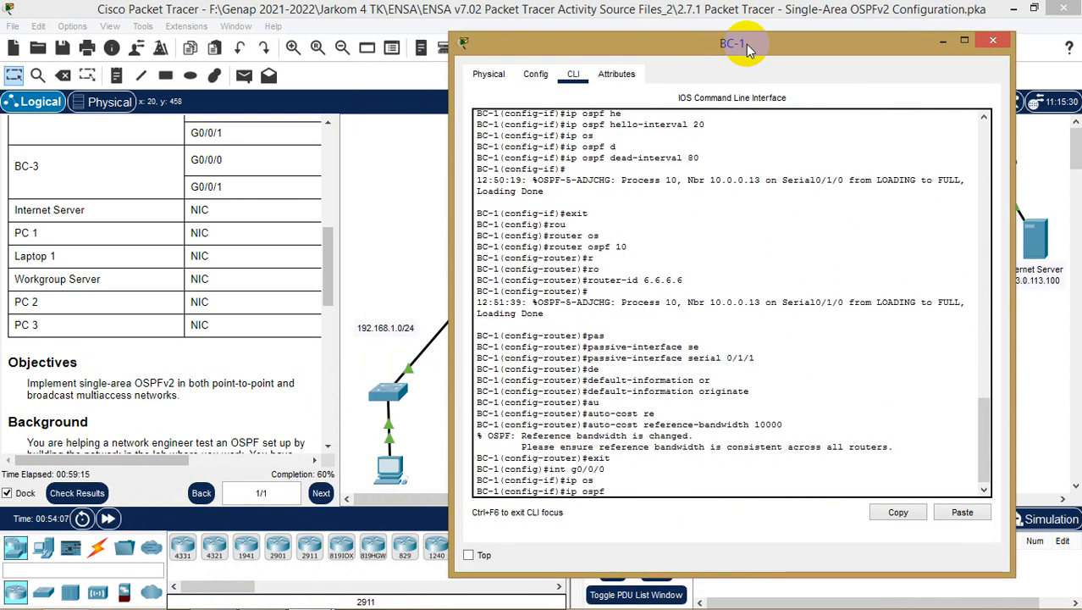
text(pr)
key(Tab)
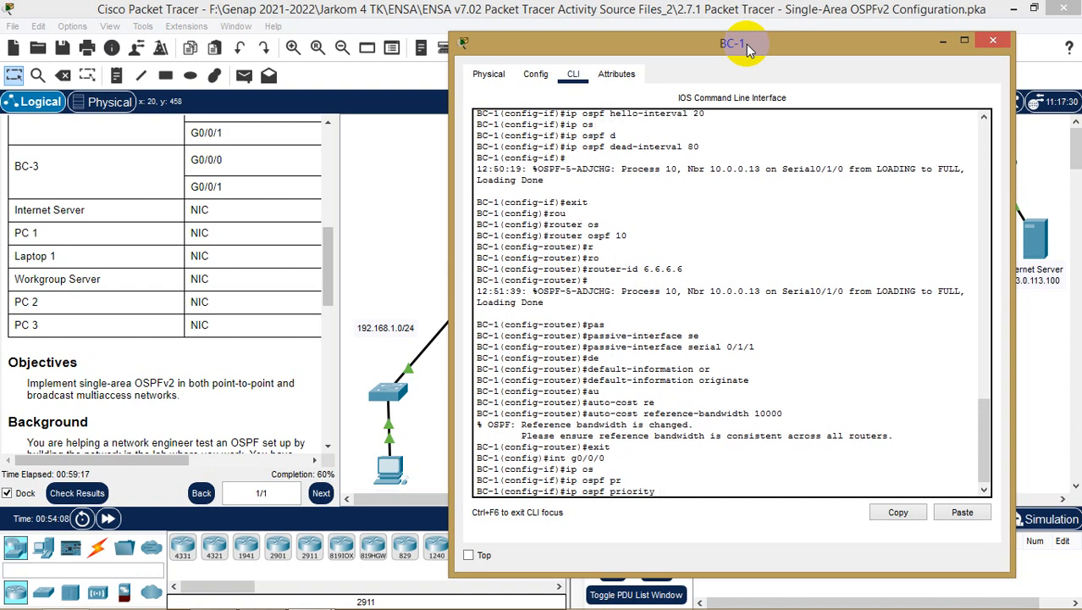
text(255)
key(Return)
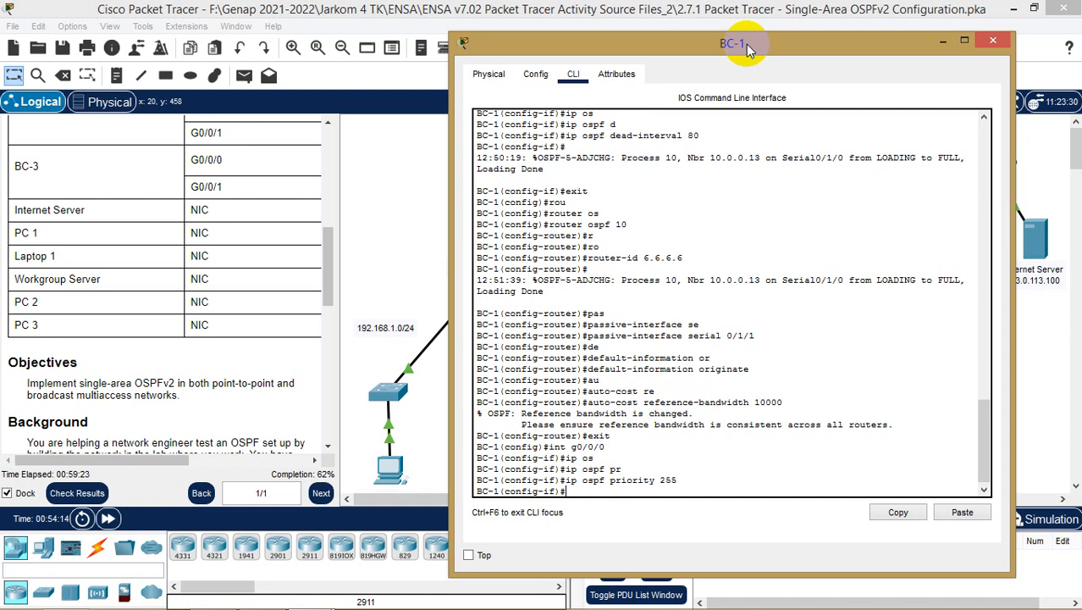
- Enable OSPF process 10 in area 0 on BC-1's g0/0/0 interface
text(ip os)
key(Tab)
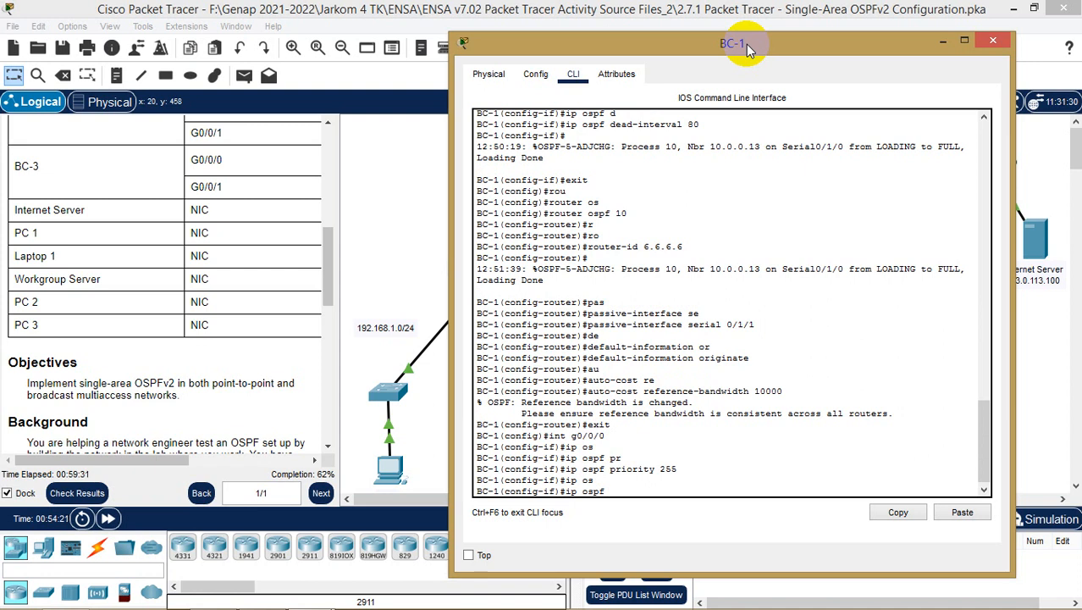
text(are)
key(BackSpace)
key(BackSpace)
key(BackSpace)
text(10 are)
key(Tab)
text(0)
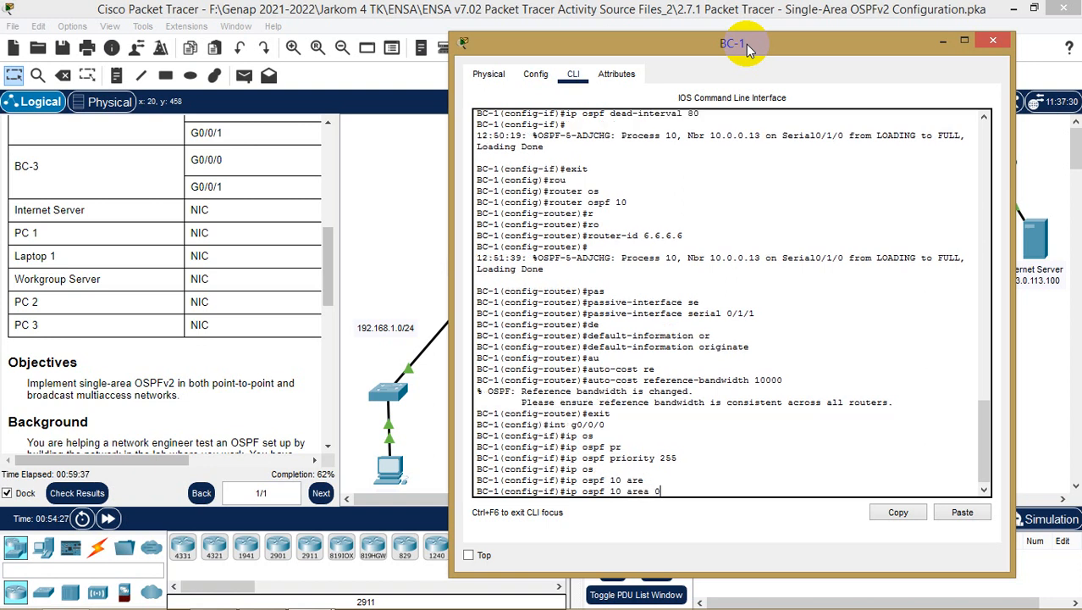
key(Return)
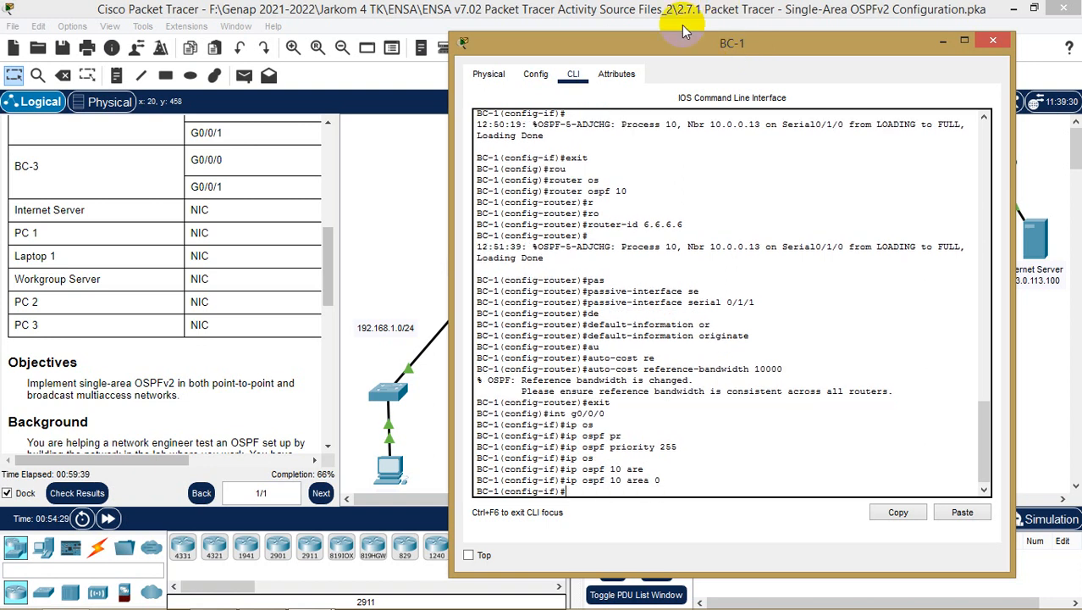
- Review the OSPF commands entered on BC-1, from the serial 0/1/0 settings through g0/0/0, and return to the activity instructions
scroll(643, 231, up, 1)
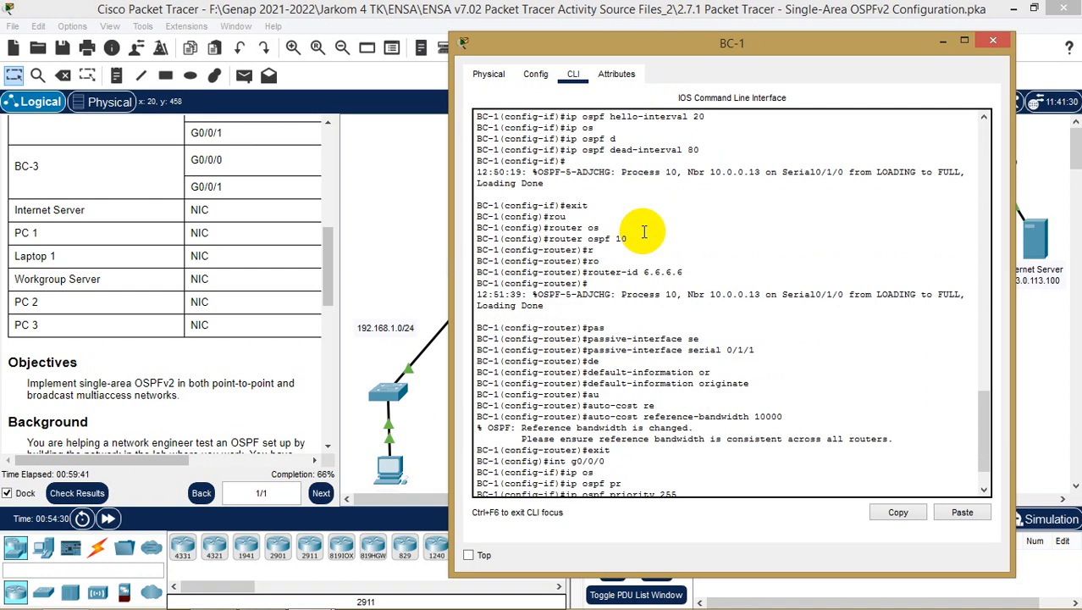
scroll(644, 231, up, 3)
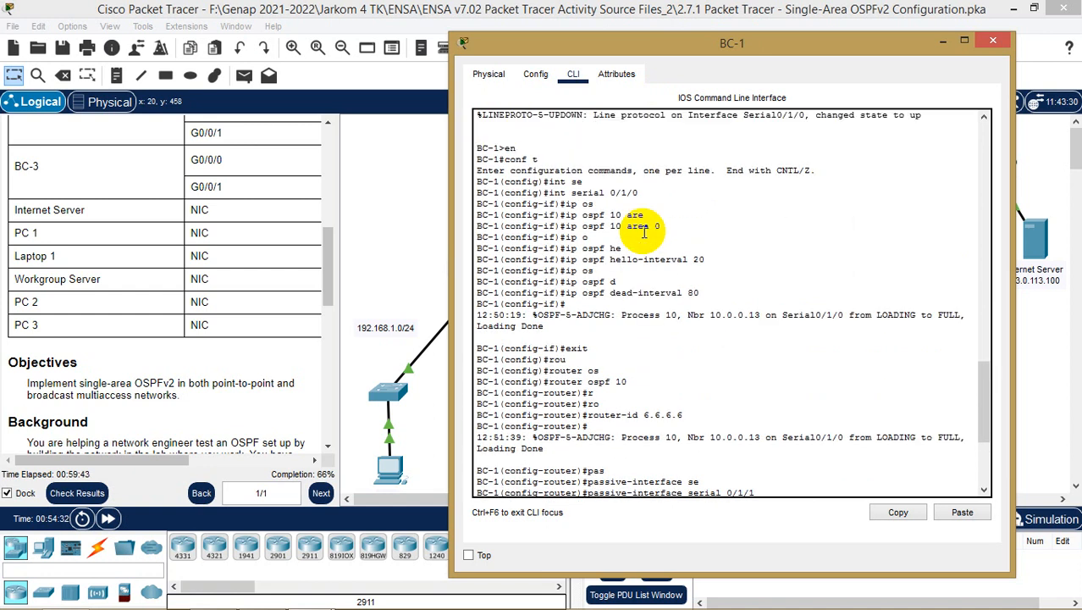
scroll(644, 231, up, 2)
scroll(644, 231, down, 5)
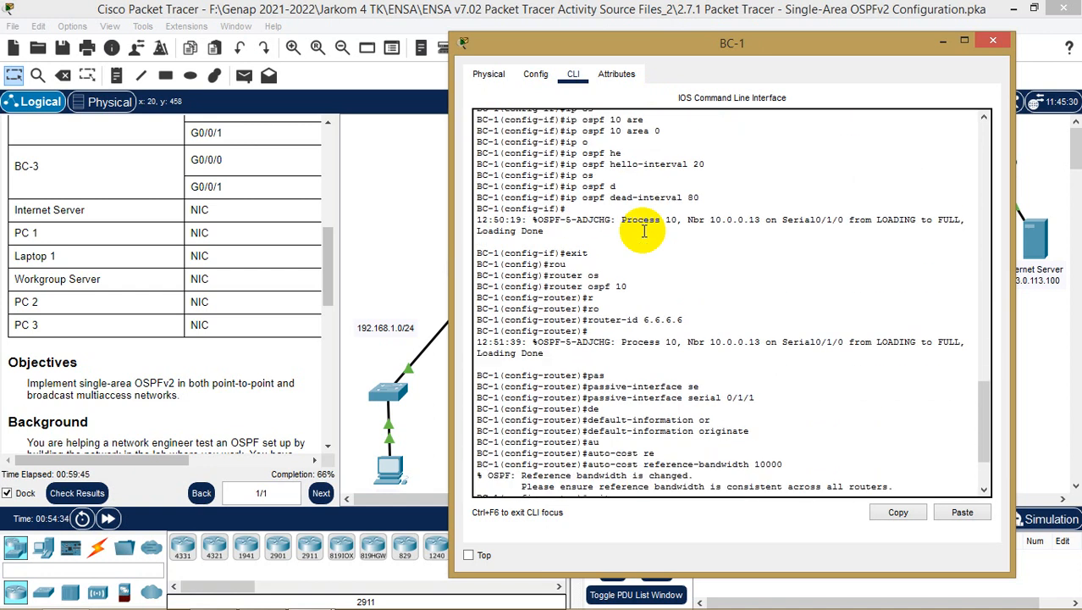
scroll(643, 231, down, 3)
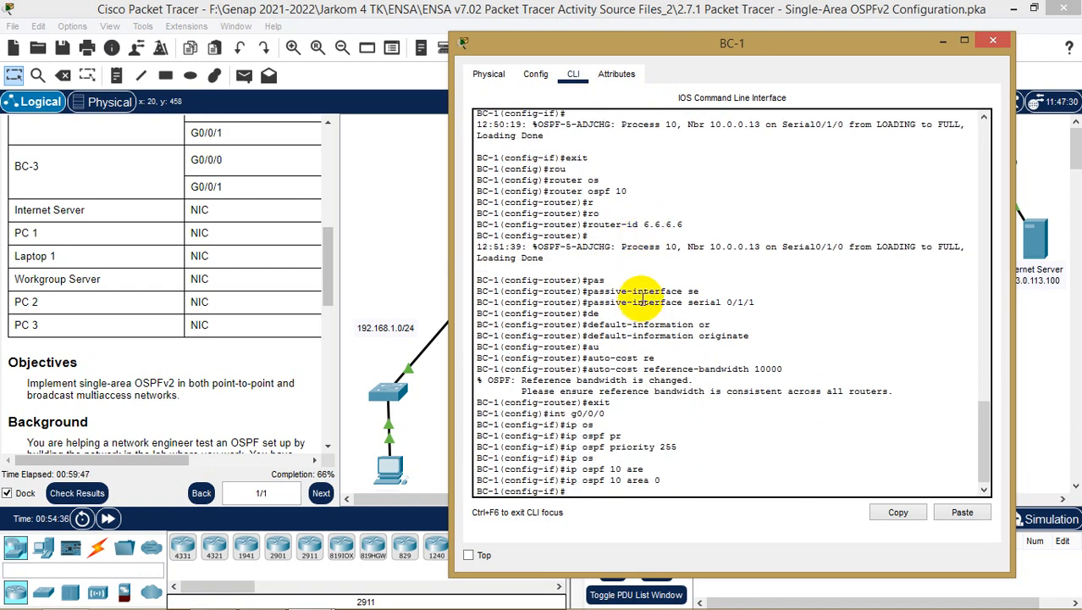
scroll(641, 294, down, 1)
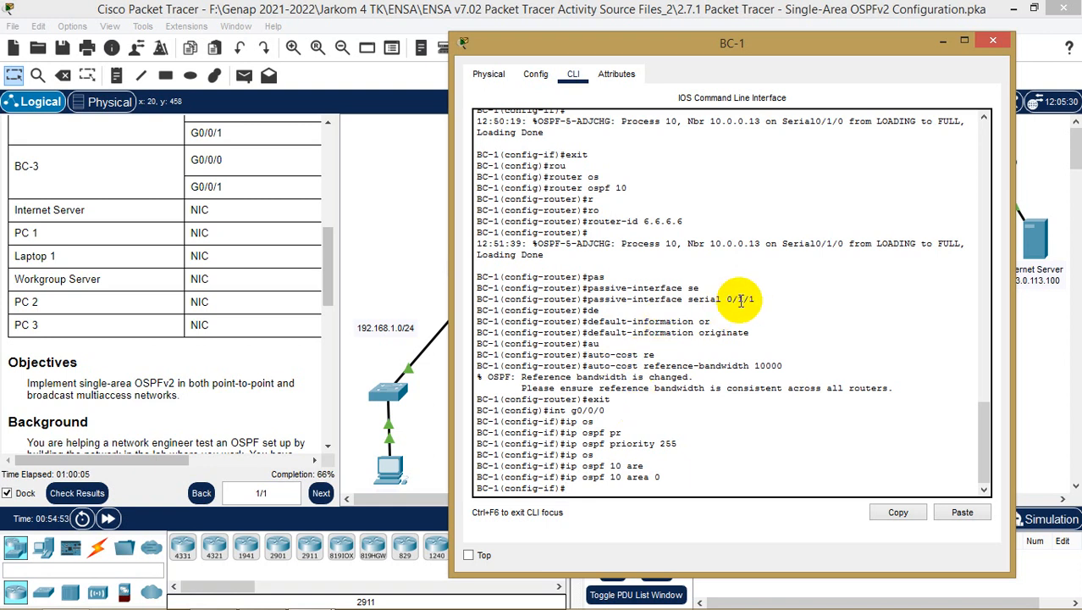
scroll(741, 300, up, 5)
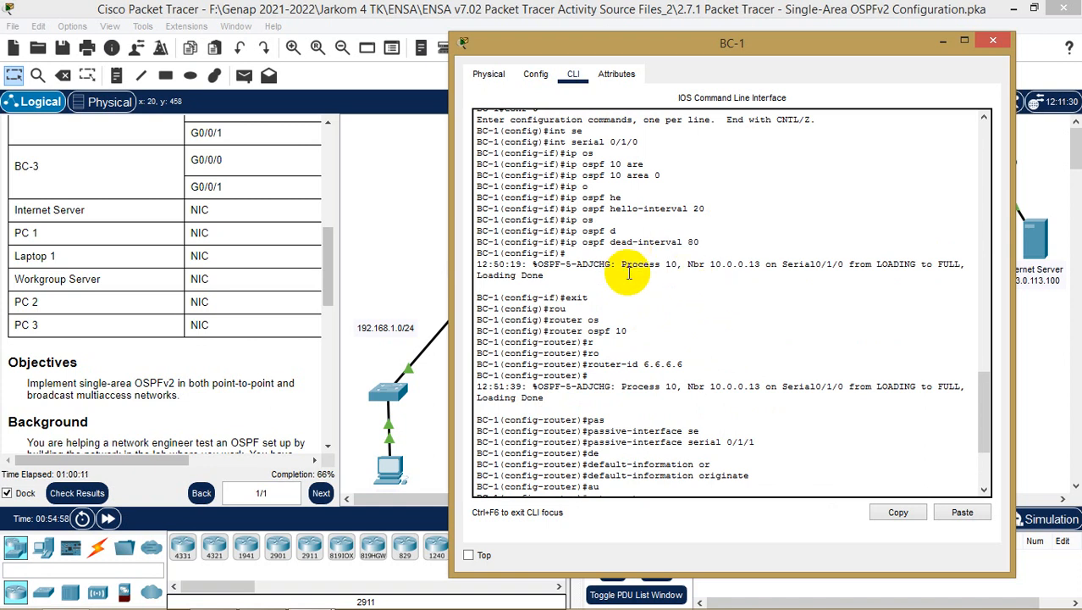
scroll(652, 300, down, 5)
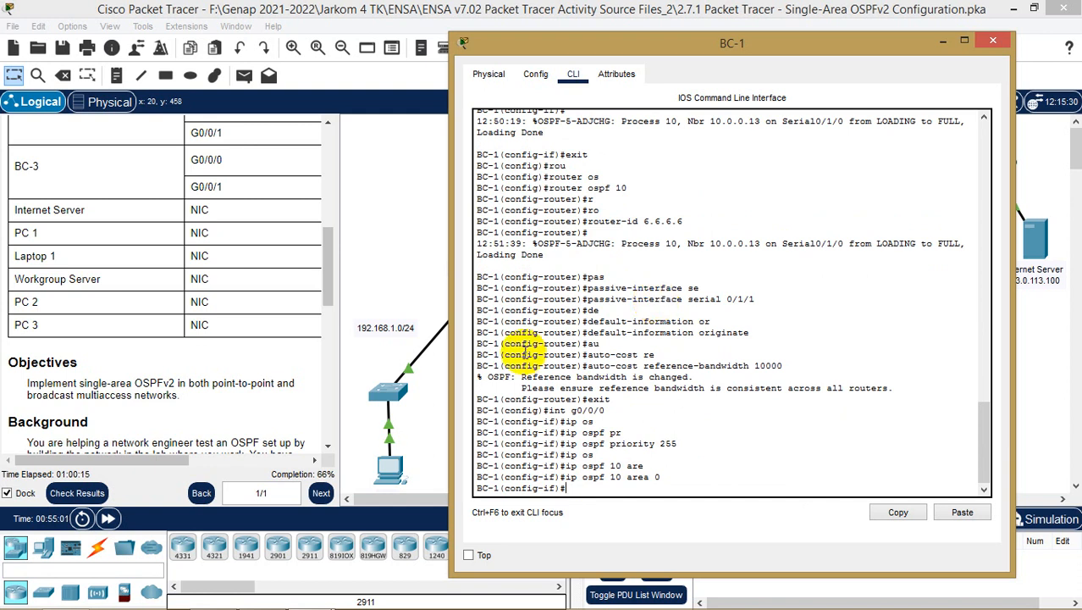
click(144, 389)
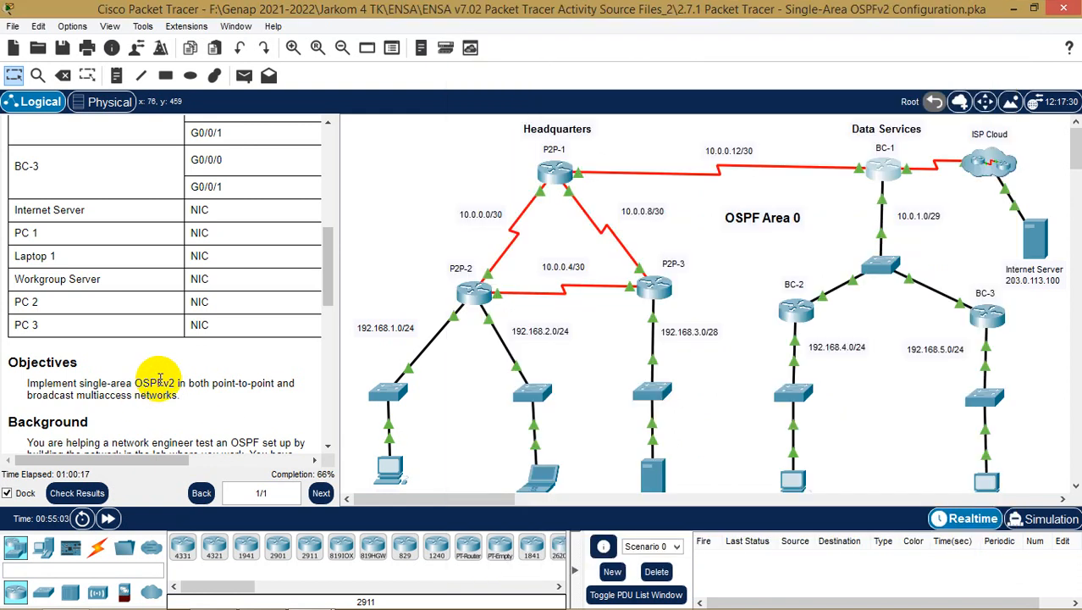
- Check the OSPF requirements and network notes, and exit configuration mode on BC-1 to privileged EXEC mode
scroll(144, 390, down, 10)
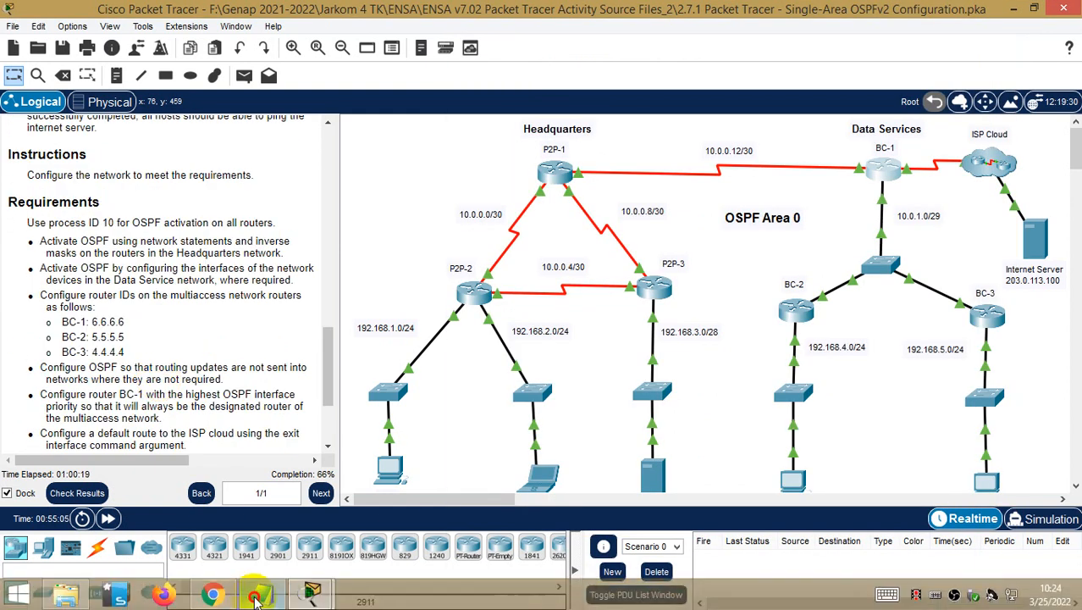
click(262, 594)
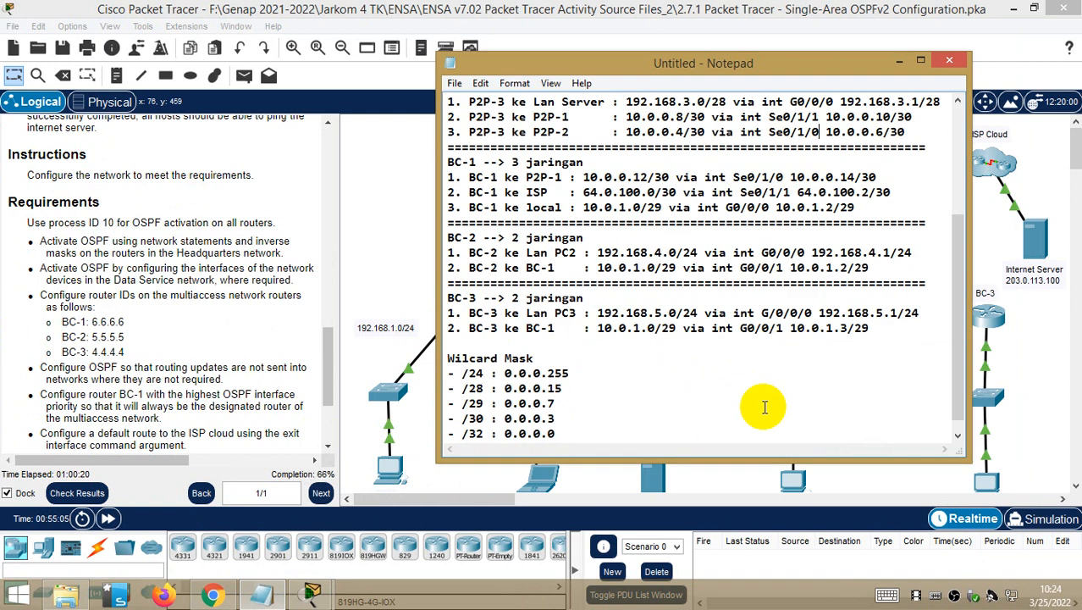
click(899, 60)
mouse_move(312, 593)
click(370, 568)
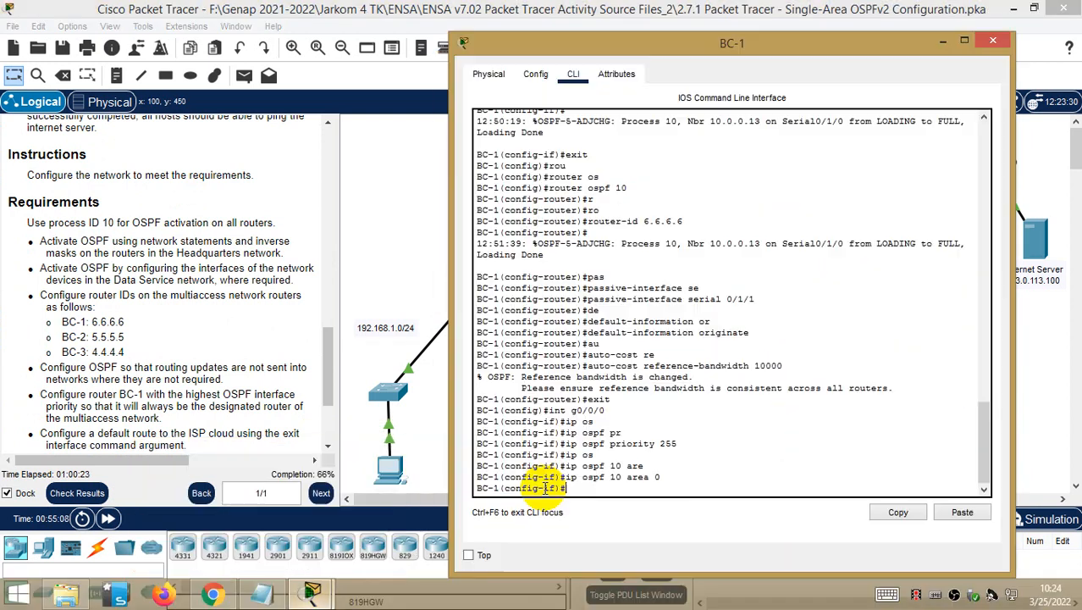
text(end)
key(Return)
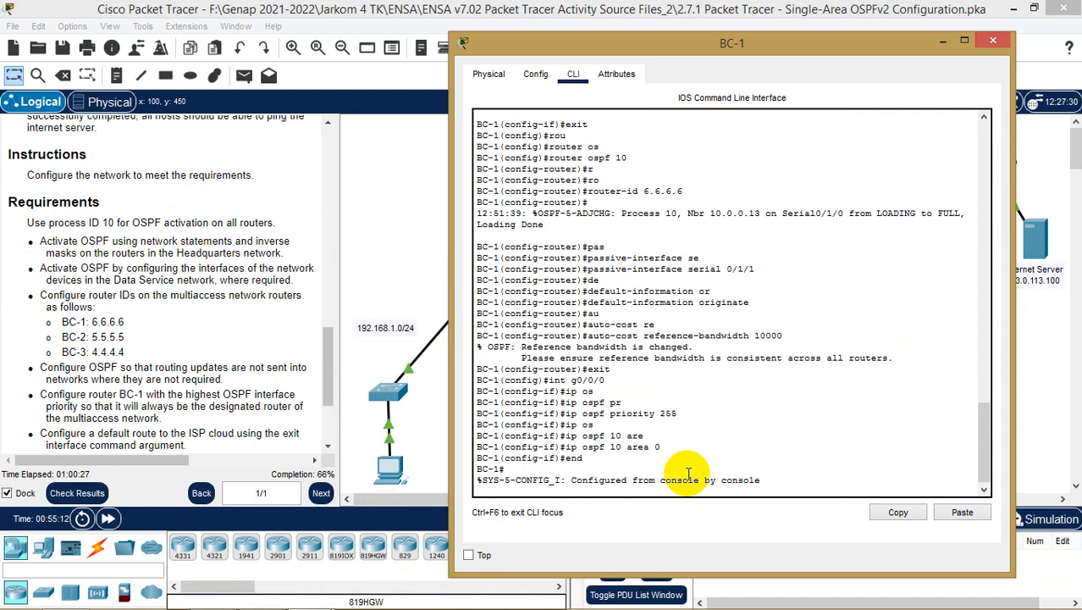
- Save BC-1's running configuration to its startup configuration and close the router's window
key(Return)
text(cop)
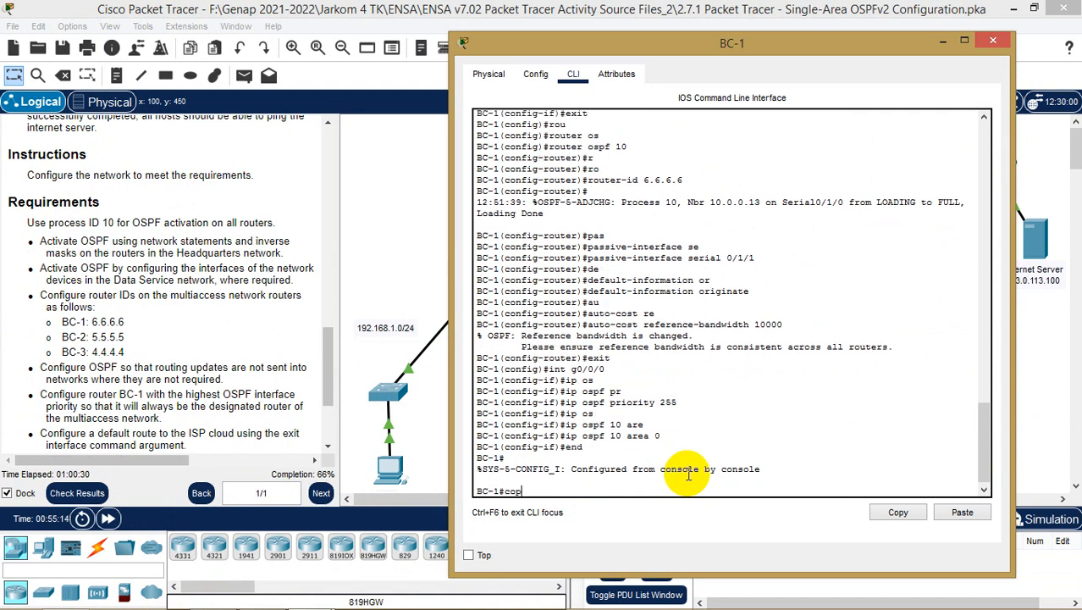
key(Tab)
text(r)
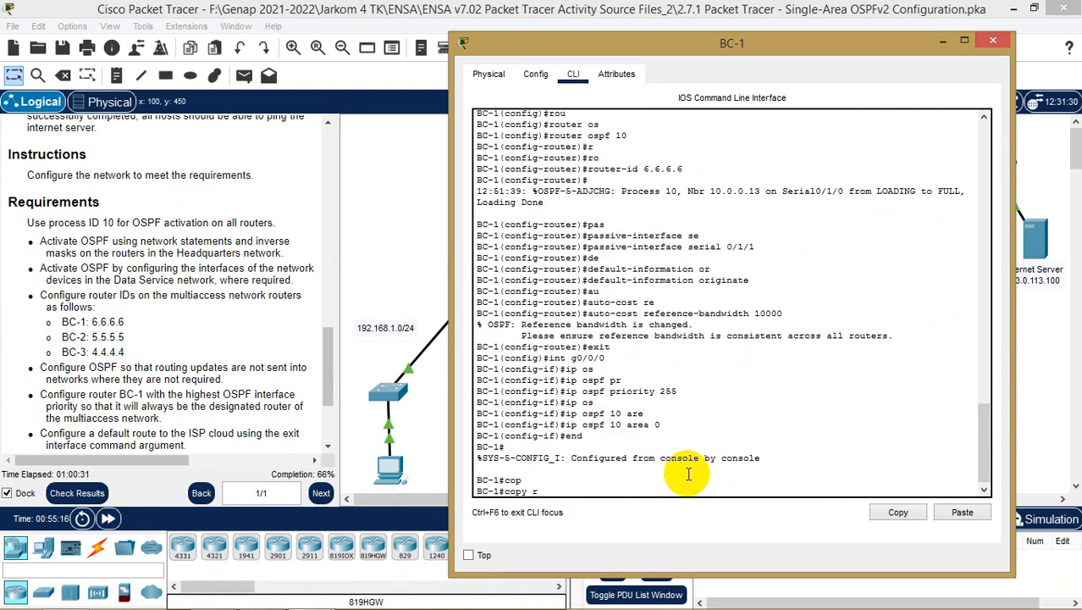
key(Tab)
text(st)
key(Tab)
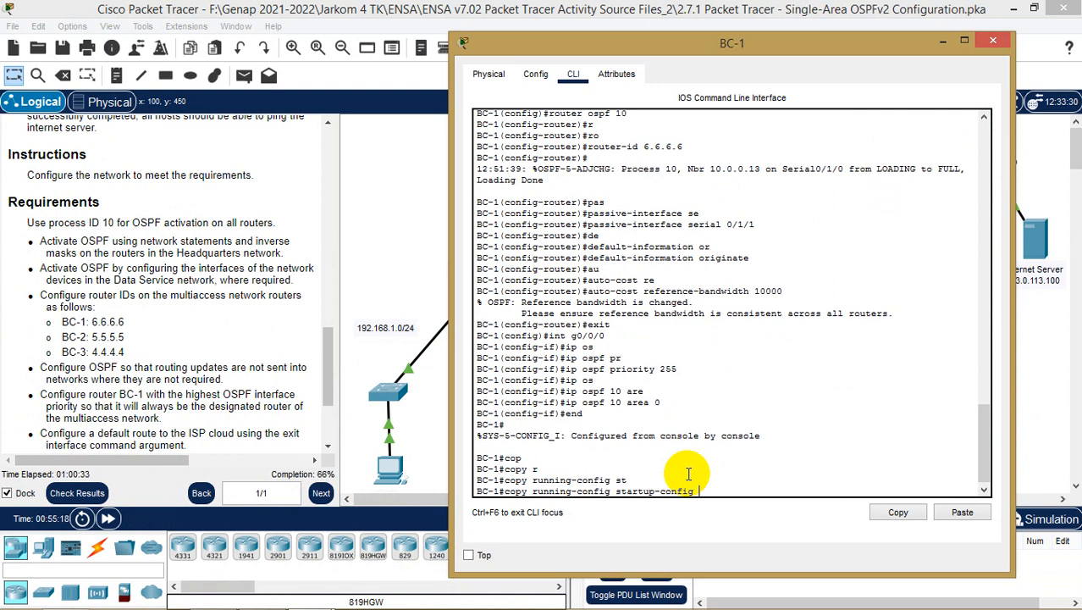
key(Return)
key(Return)
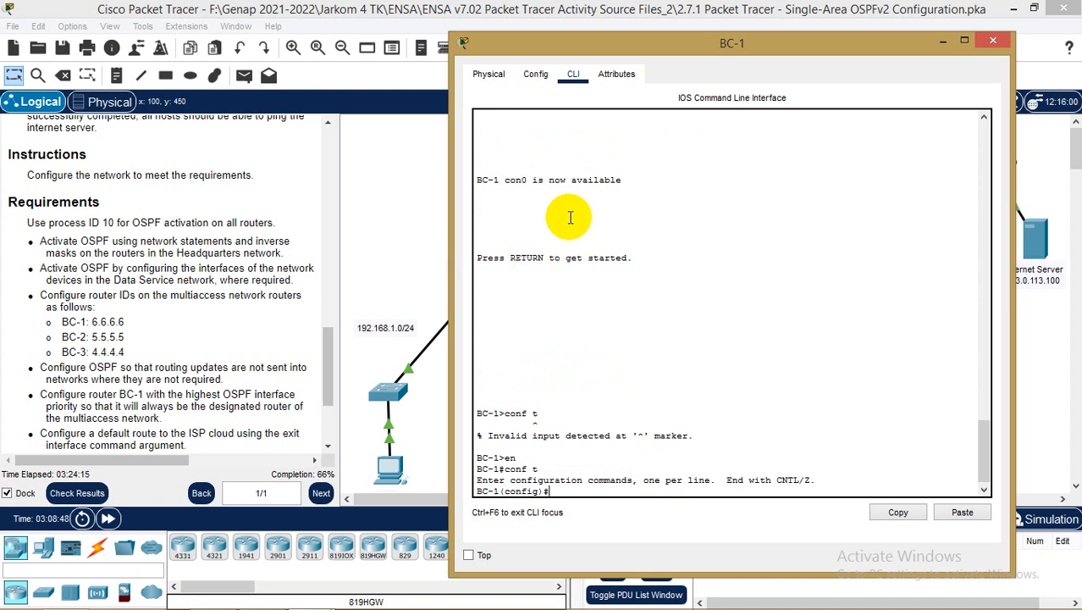
click(995, 41)
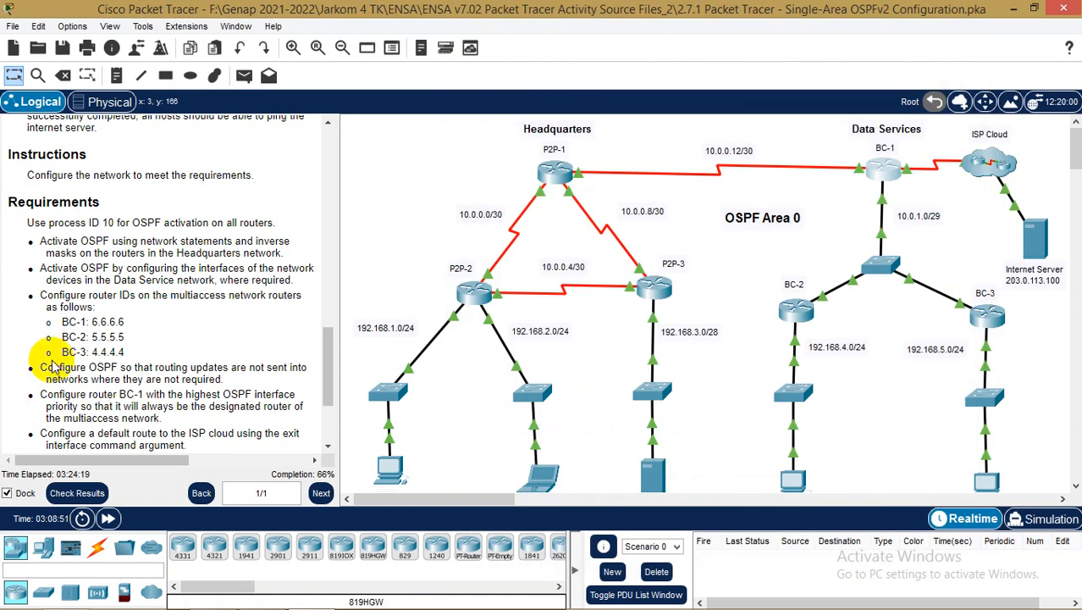
- Open BC-2's command line and enter global configuration mode
click(795, 313)
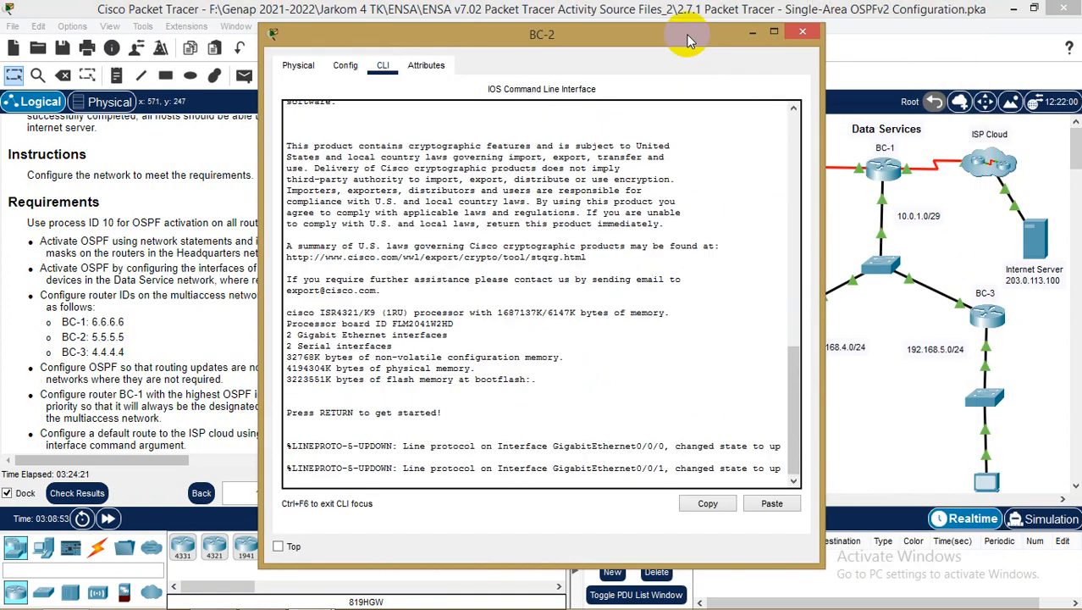
drag(683, 36, 816, 31)
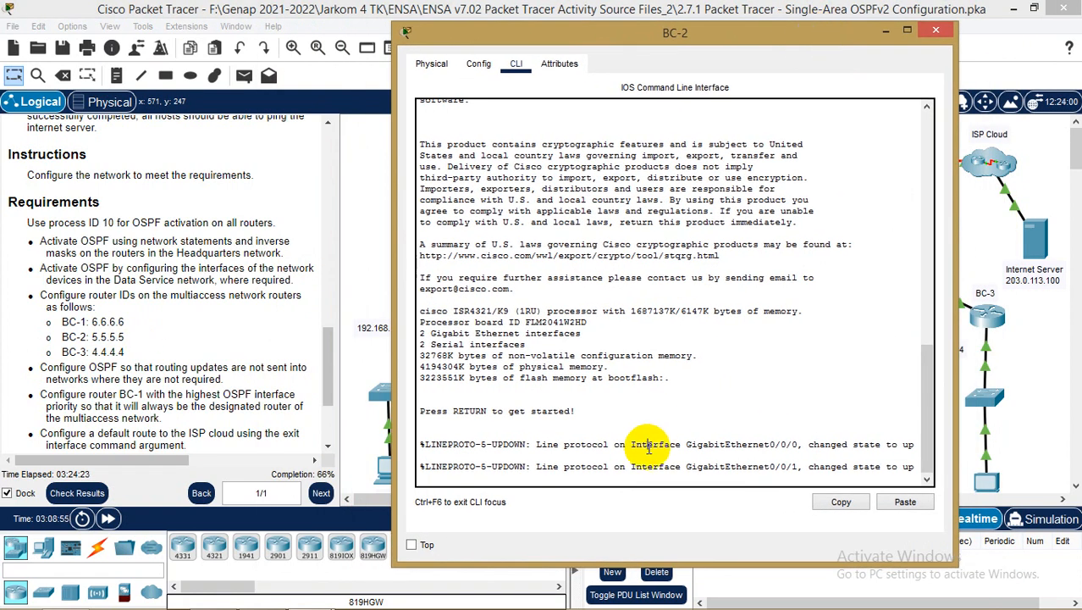
key(Return)
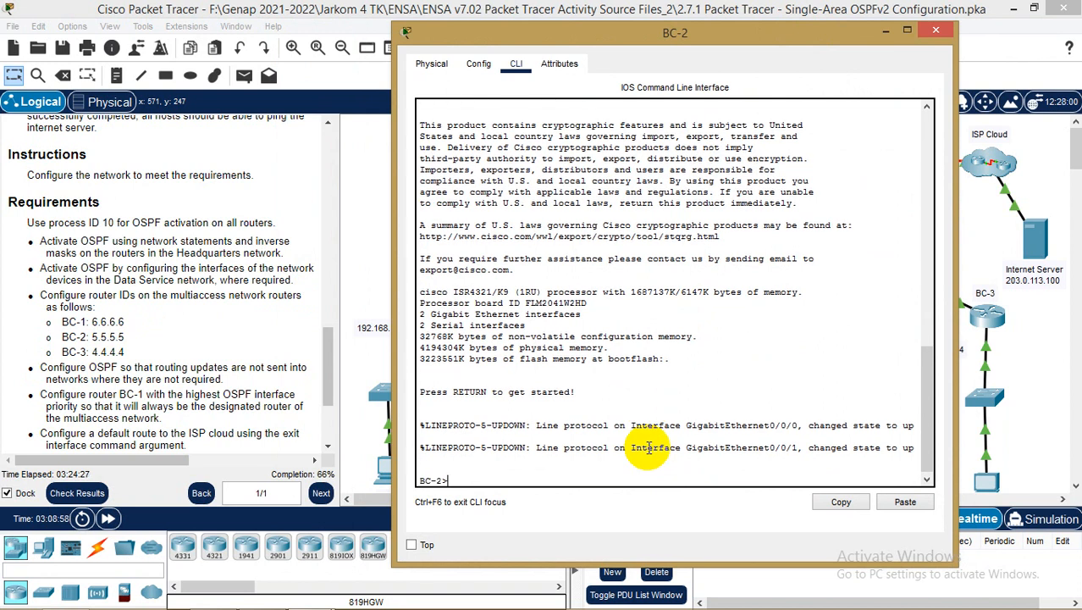
text(en)
key(Return)
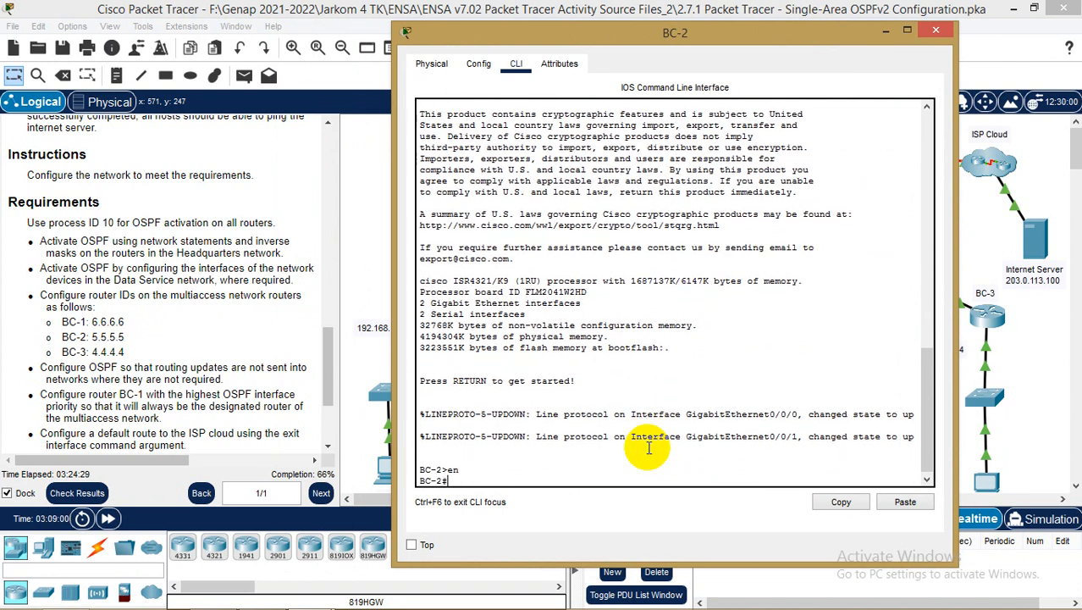
text(conf t)
key(Return)
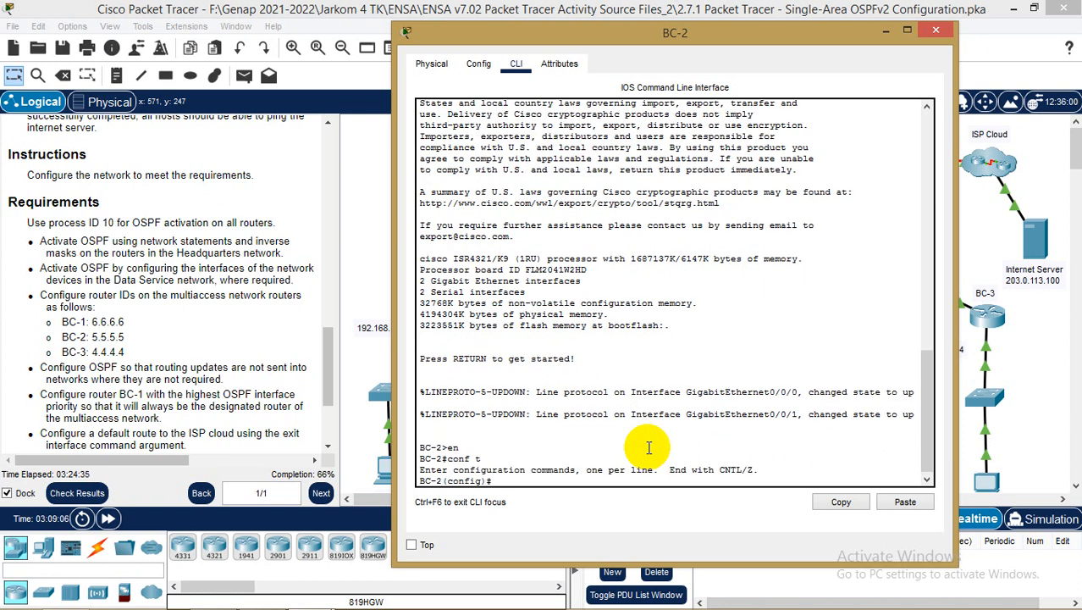
- Bring up the network notes and arrange them beside BC-2's console to read BC-2's interfaces
mouse_move(339, 608)
click(279, 602)
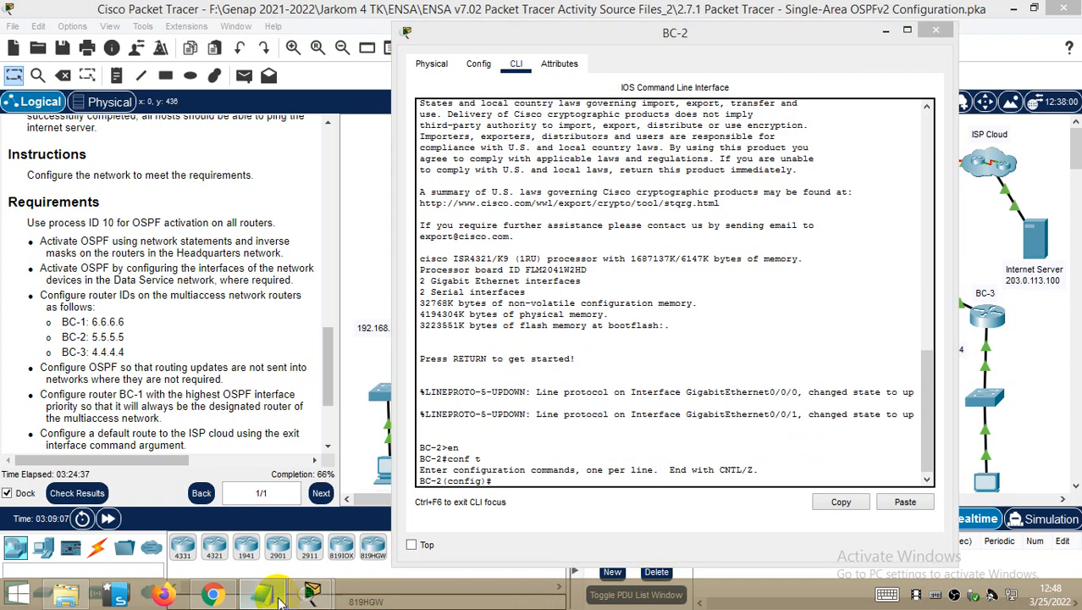
drag(805, 21, 412, 49)
drag(669, 31, 802, 25)
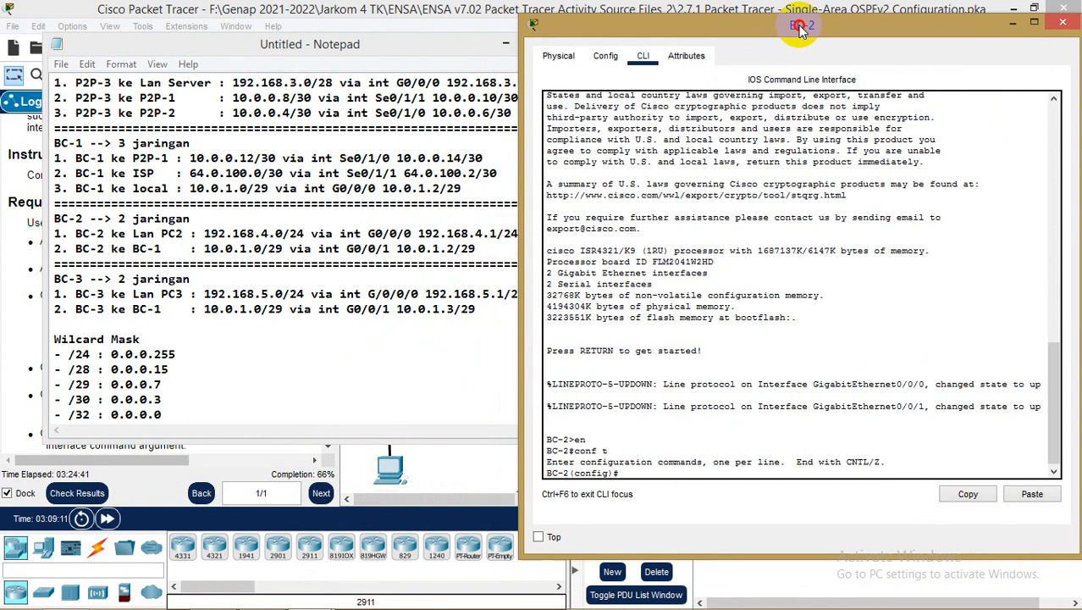
drag(402, 46, 377, 49)
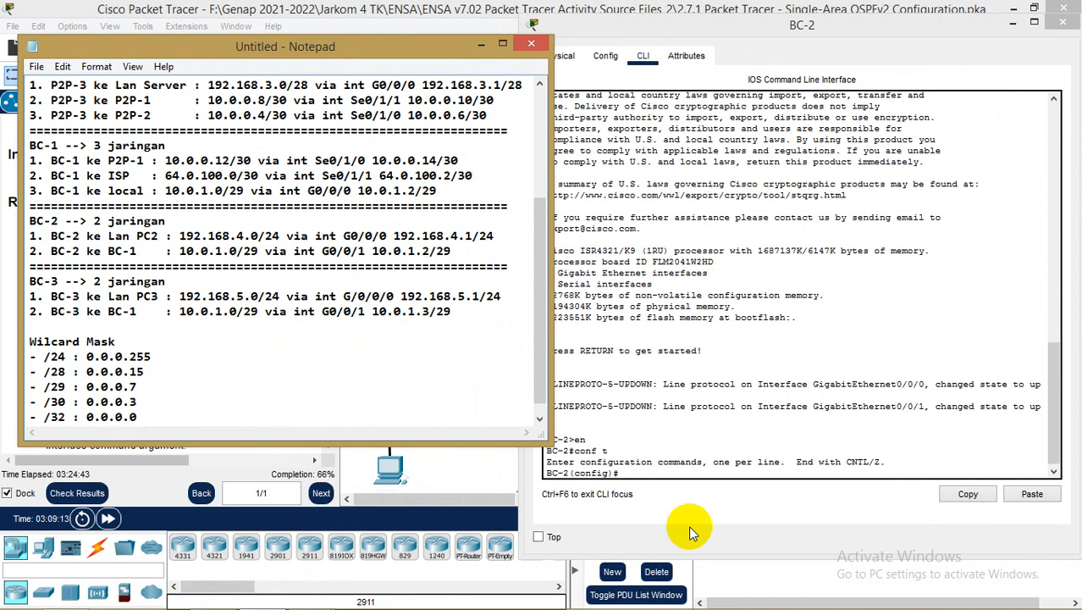
- Enable OSPF process 10 in area 0 on BC-2's g0/0/0 interface
click(674, 473)
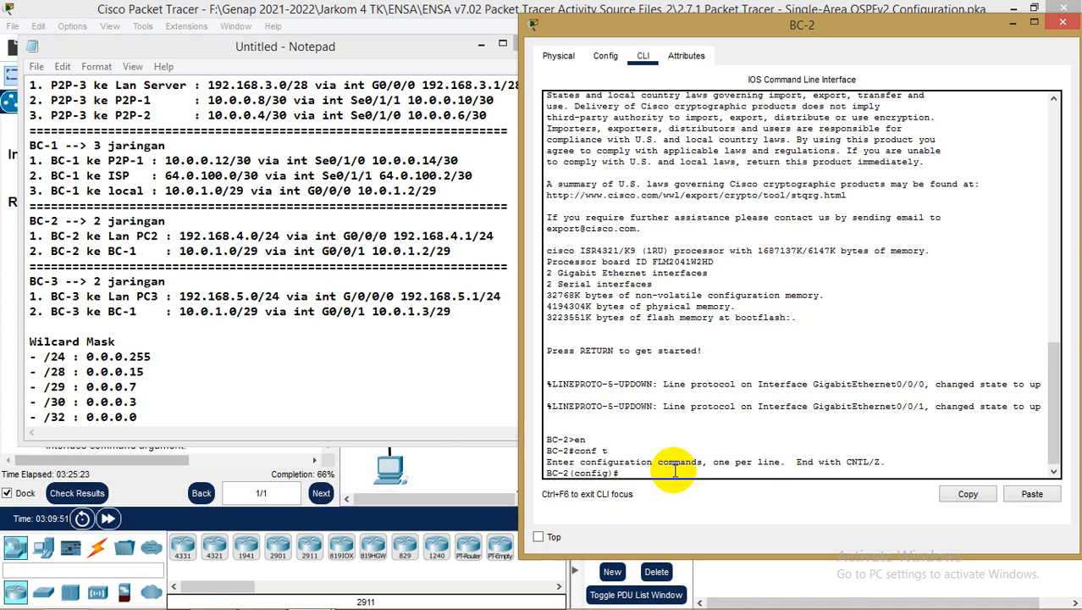
text(int g0/0/0)
key(Return)
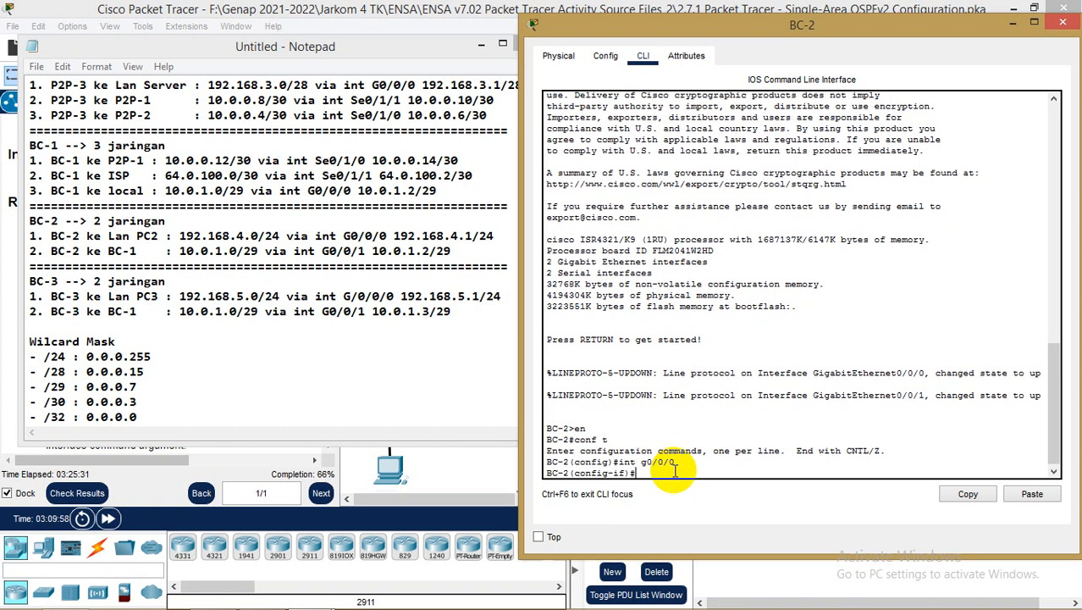
text(ip os)
key(Tab)
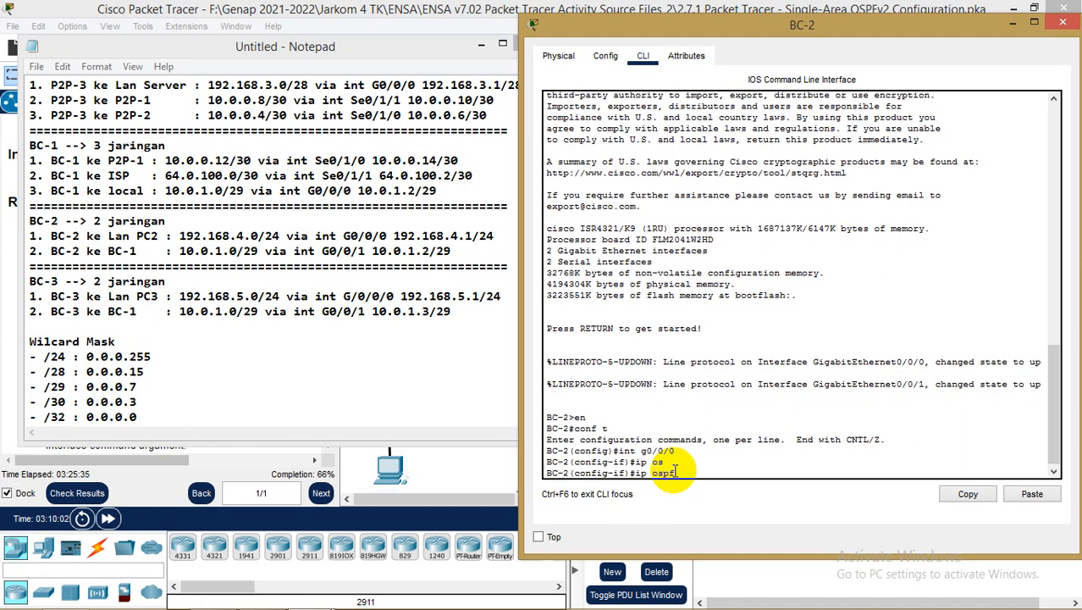
text(10 are)
key(Tab)
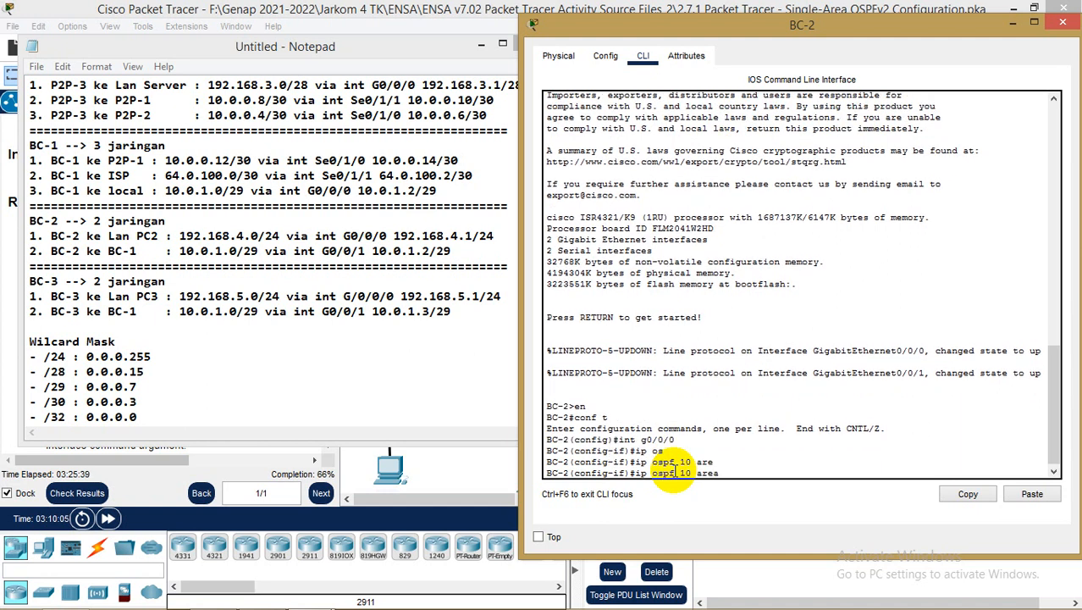
text(0)
key(Return)
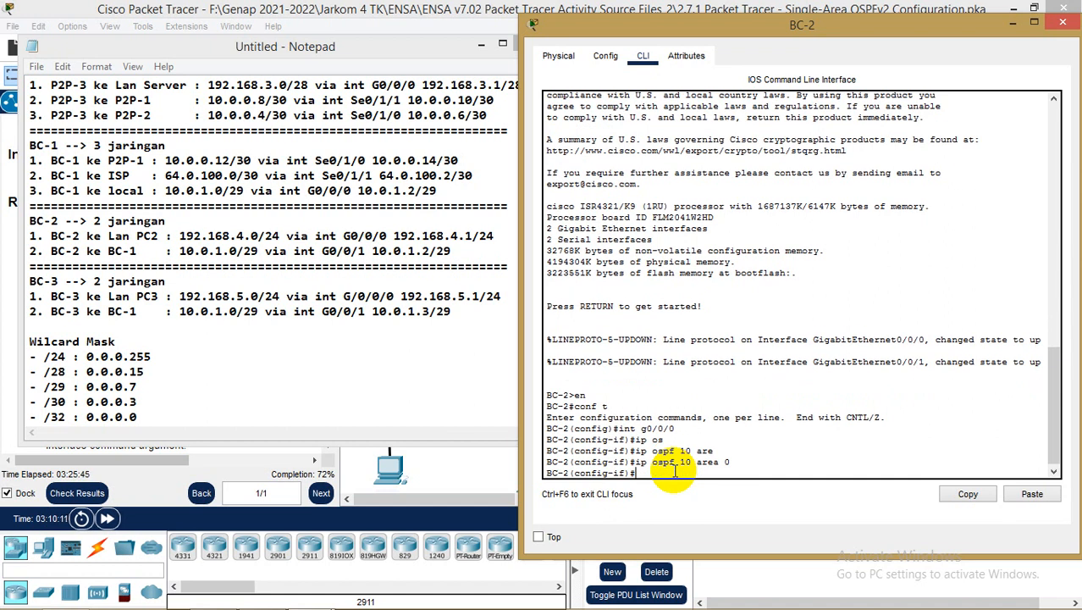
- Leave g0/0/0 and enable OSPF process 10 in area 0 on BC-2's g0/0/1 interface
text(exit)
key(Return)
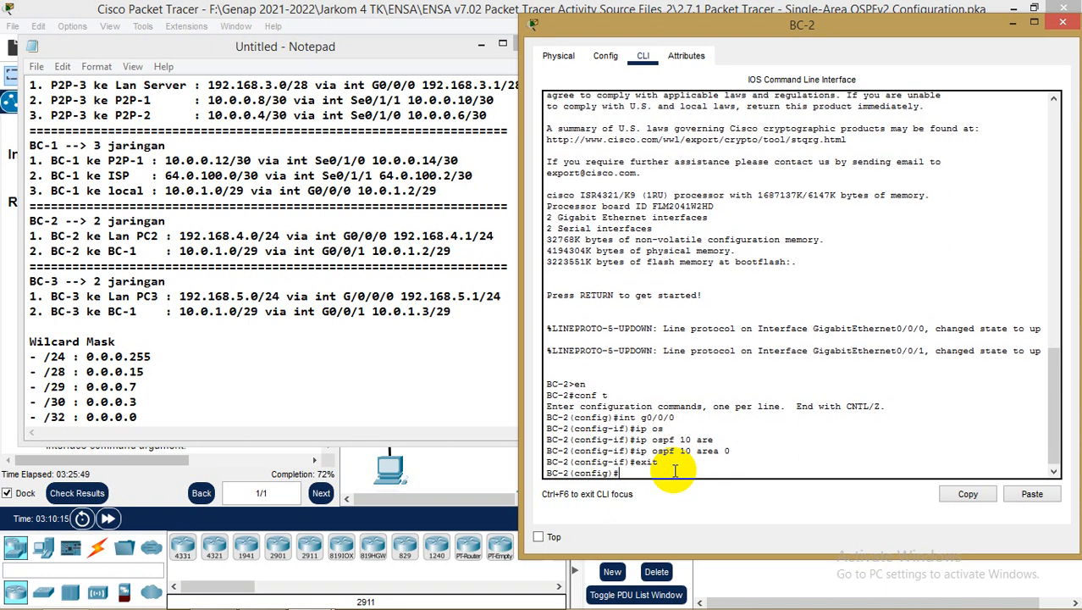
text(int g0/0/1)
key(Return)
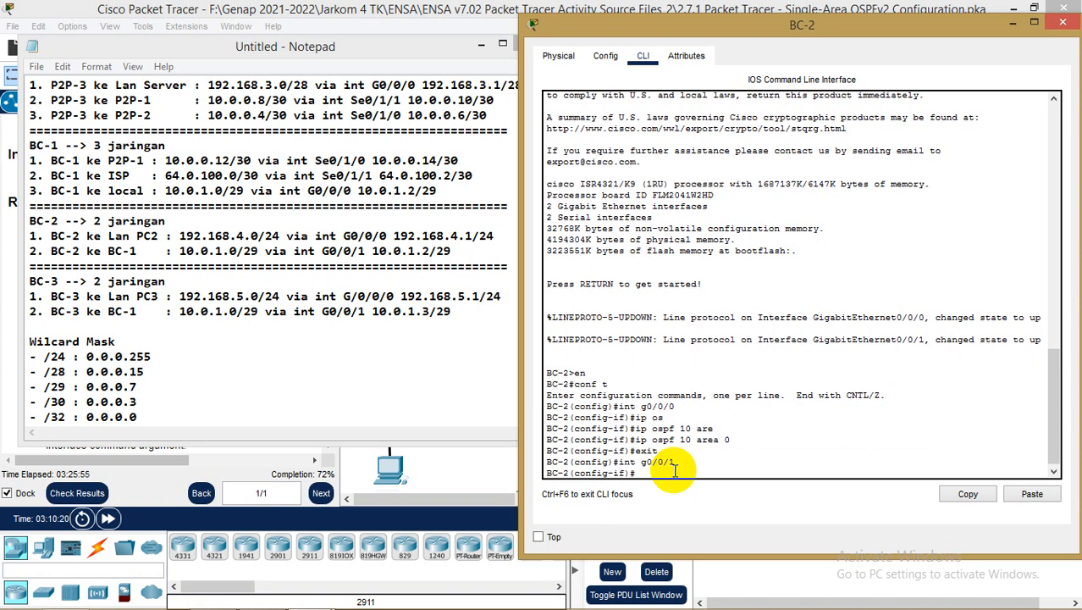
text(ip os)
key(Tab)
text(1)
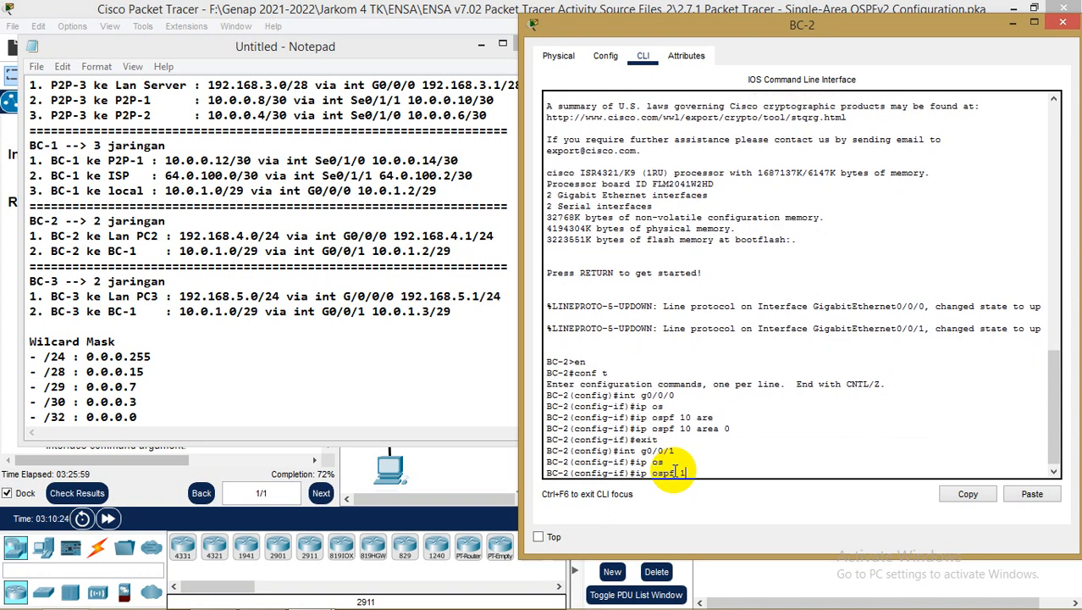
text(0 are)
key(Tab)
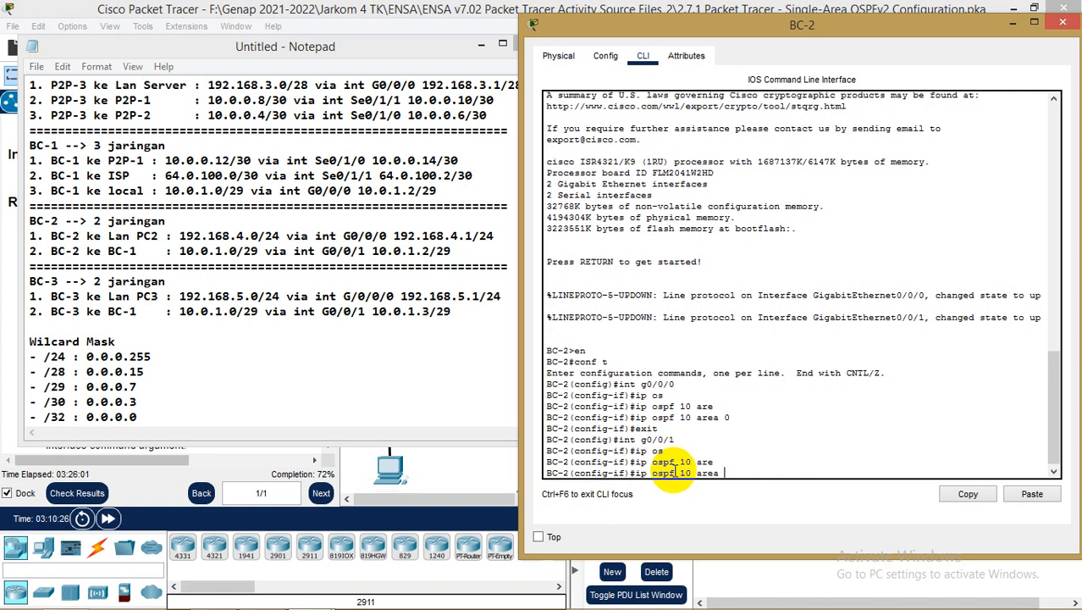
text(0)
key(Return)
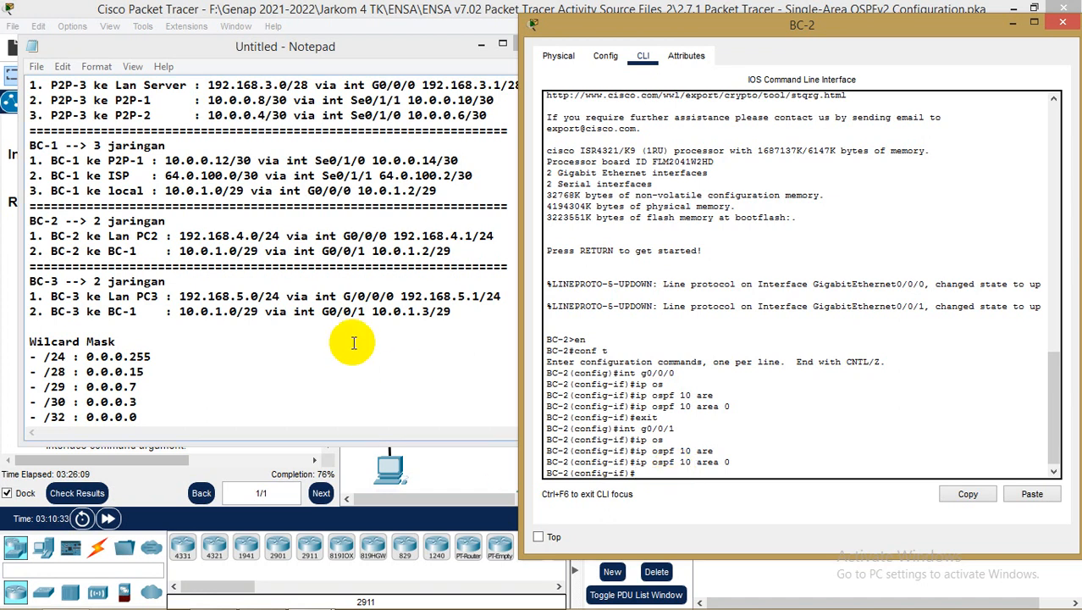
- Hide the network notes, check the router ID and remaining OSPF requirements, and return to BC-2's console
click(481, 43)
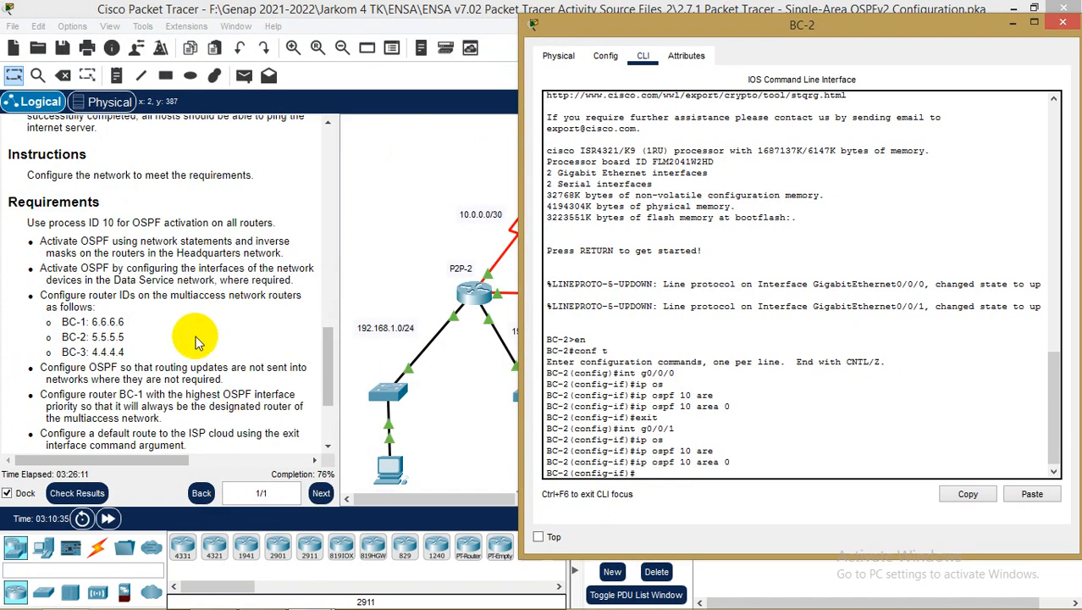
click(163, 320)
scroll(163, 320, down, 2)
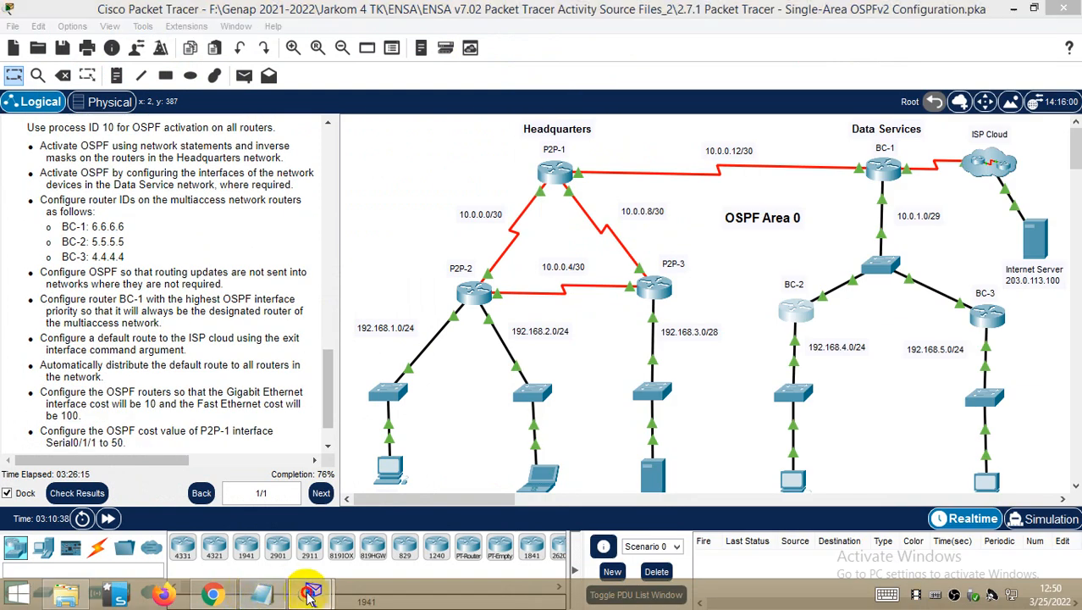
mouse_move(312, 593)
click(428, 588)
key(Return)
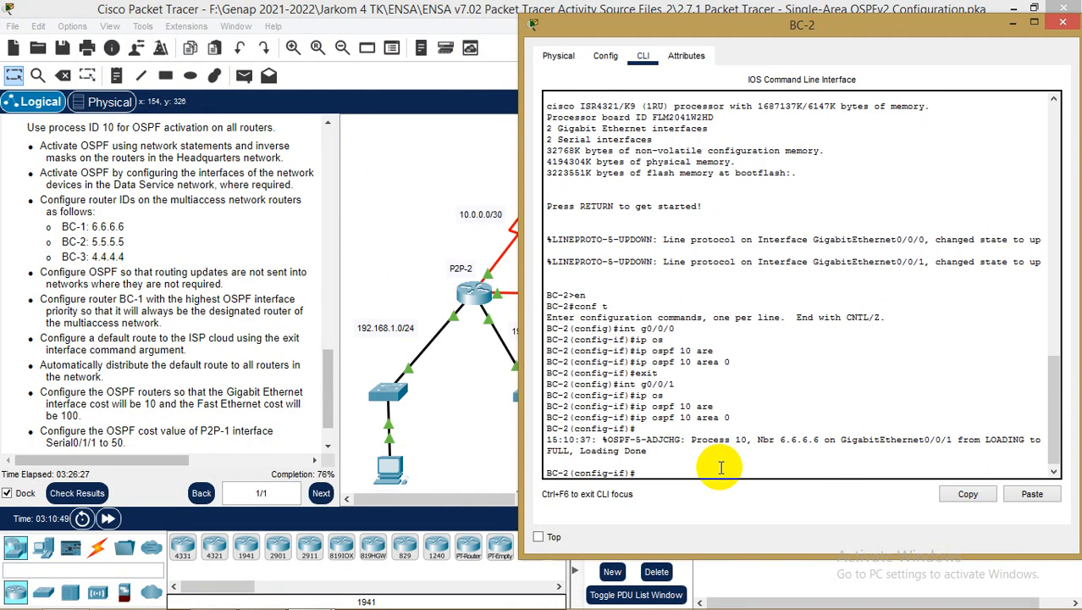
- Leave interface configuration on BC-2 and enter router configuration for OSPF process 10
text(eit)
key(Return)
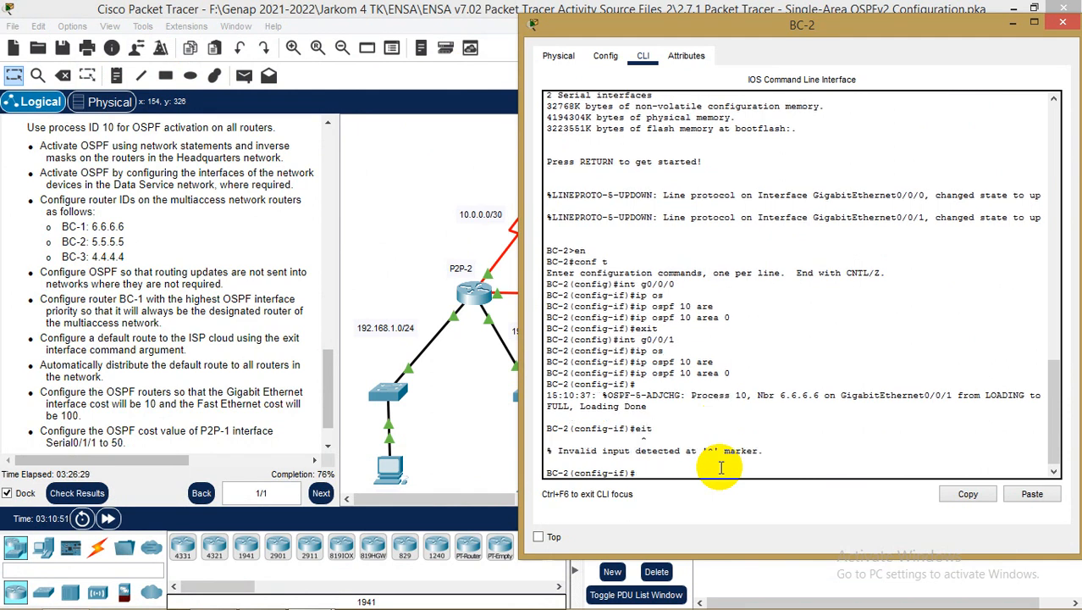
text(exit)
key(Return)
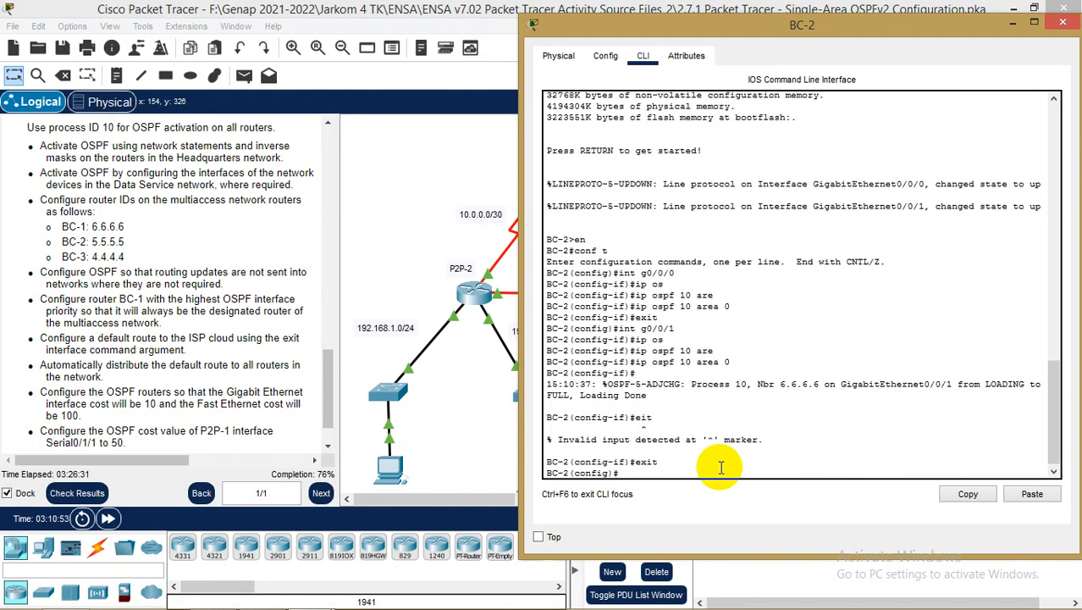
text(rou)
key(Tab)
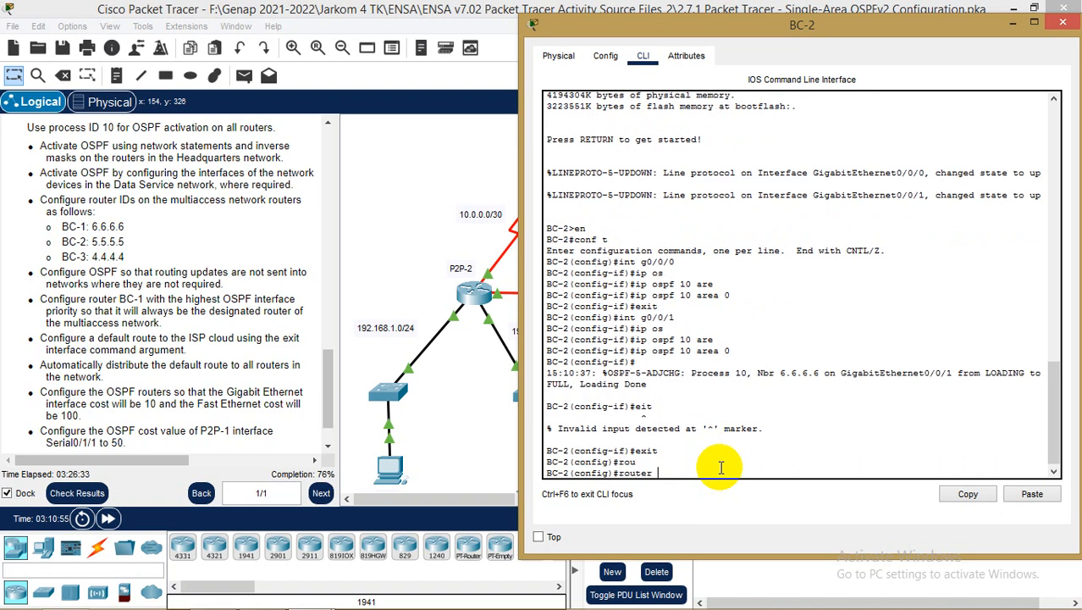
text(os)
key(Tab)
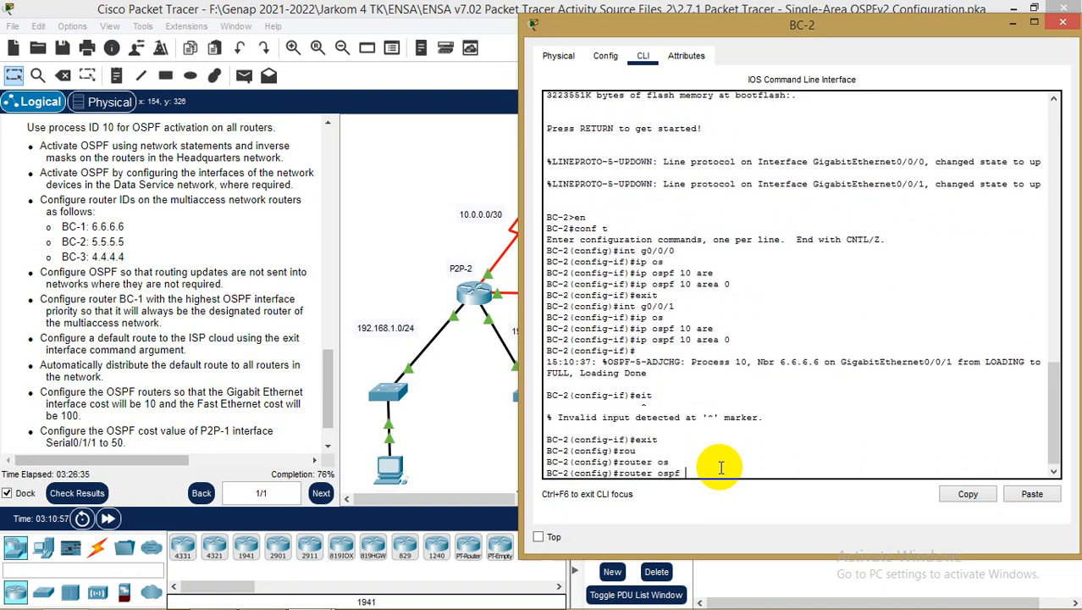
text(10)
key(Return)
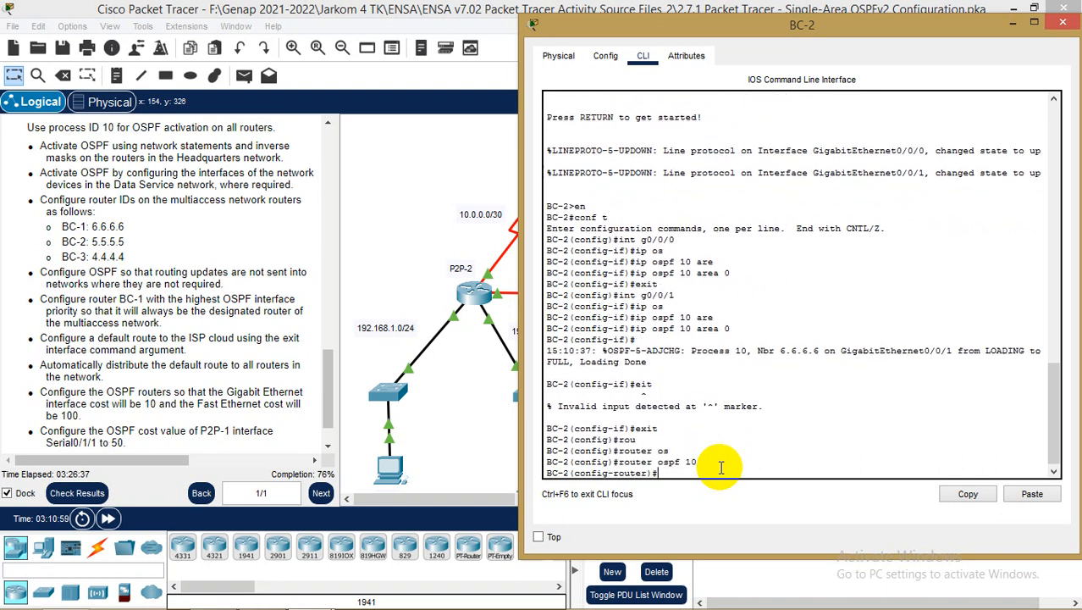
- Set BC-2's OSPF router ID to 5.5.5.5
text(router-id)
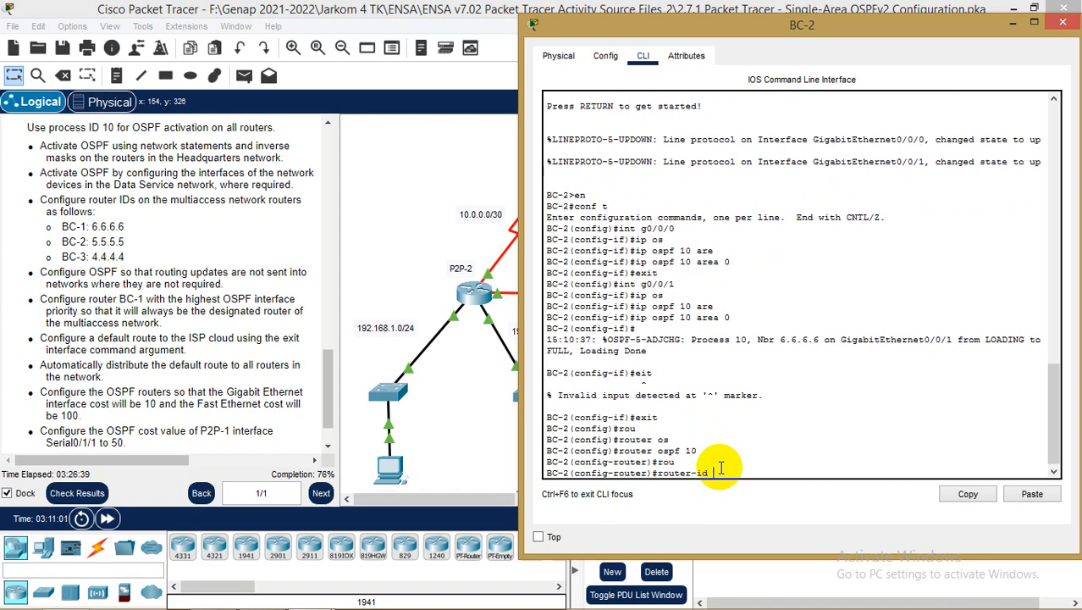
key(Tab)
text(5.5.5.5)
key(Return)
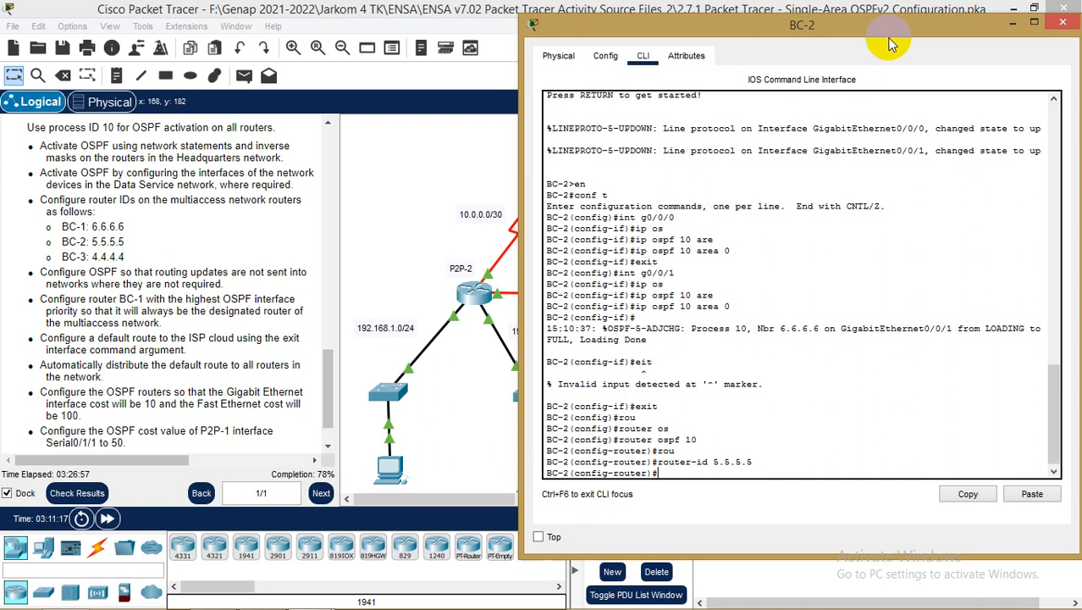
- Check BC-2's LAN interface in the topology and network notes, and make g0/0/0 a passive interface for OSPF process 10
drag(885, 47, 520, 58)
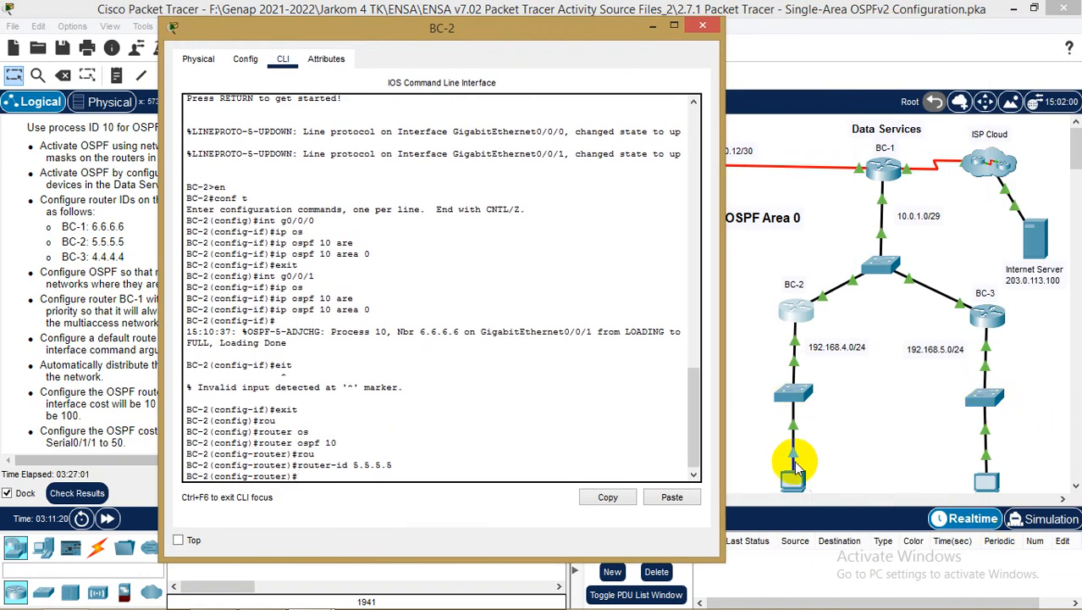
click(1026, 334)
scroll(1026, 332, down, 2)
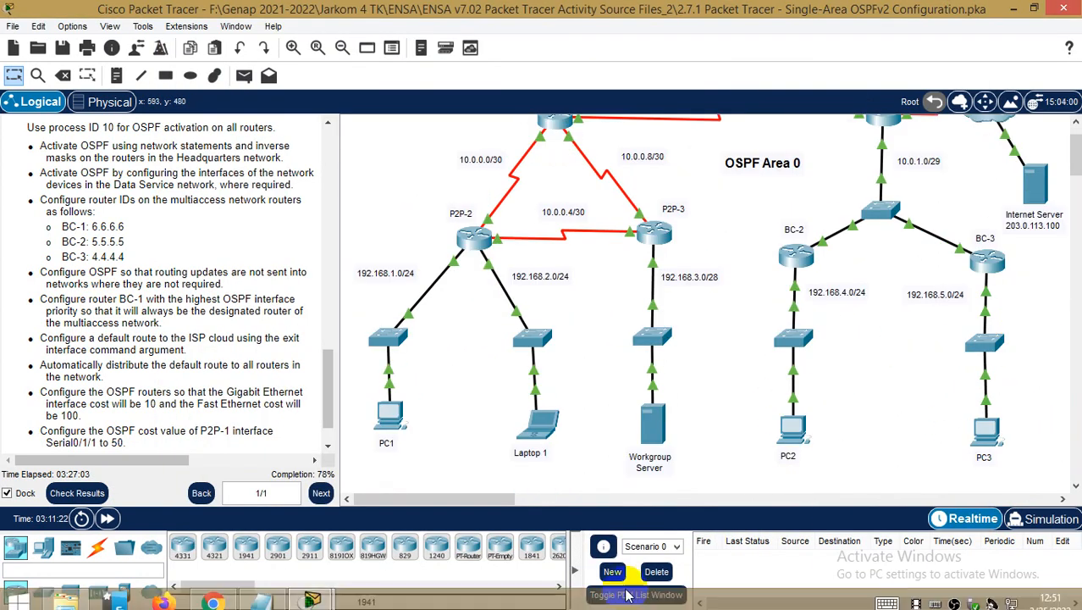
mouse_move(312, 593)
click(385, 541)
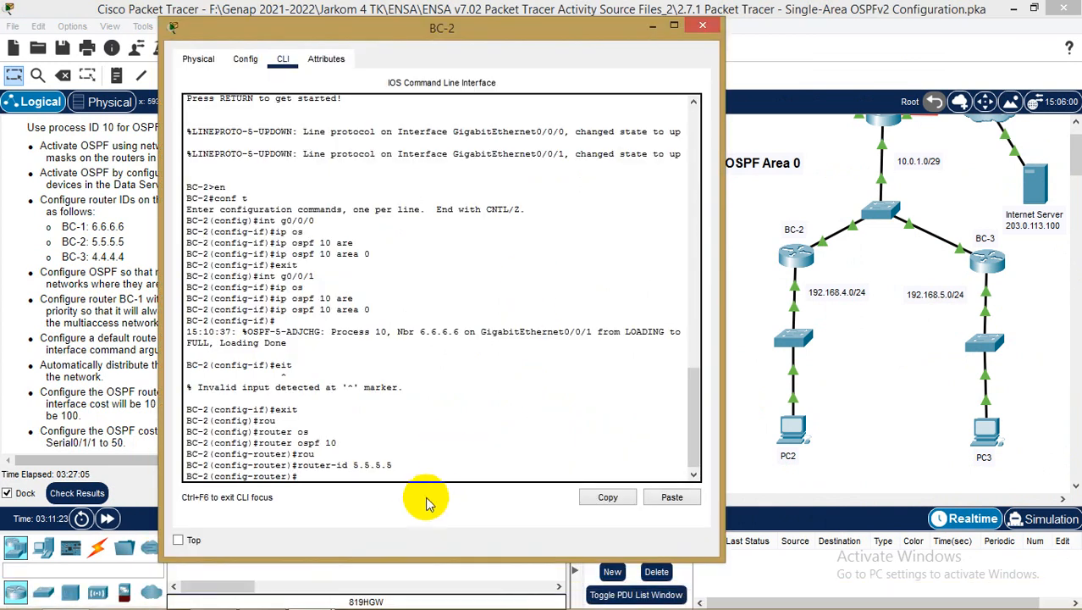
text(pas)
key(Tab)
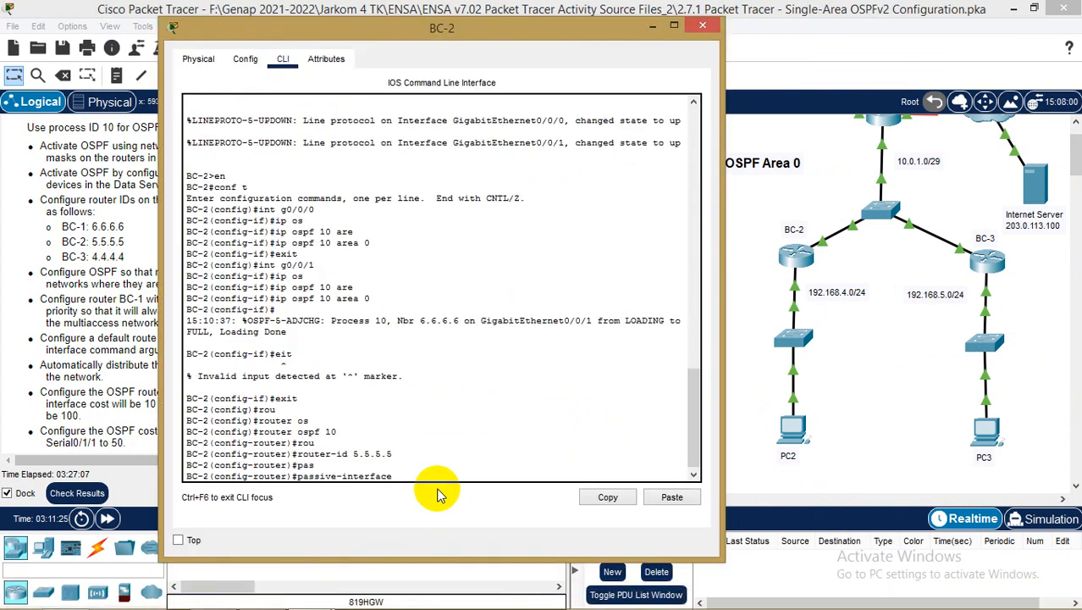
mouse_move(260, 593)
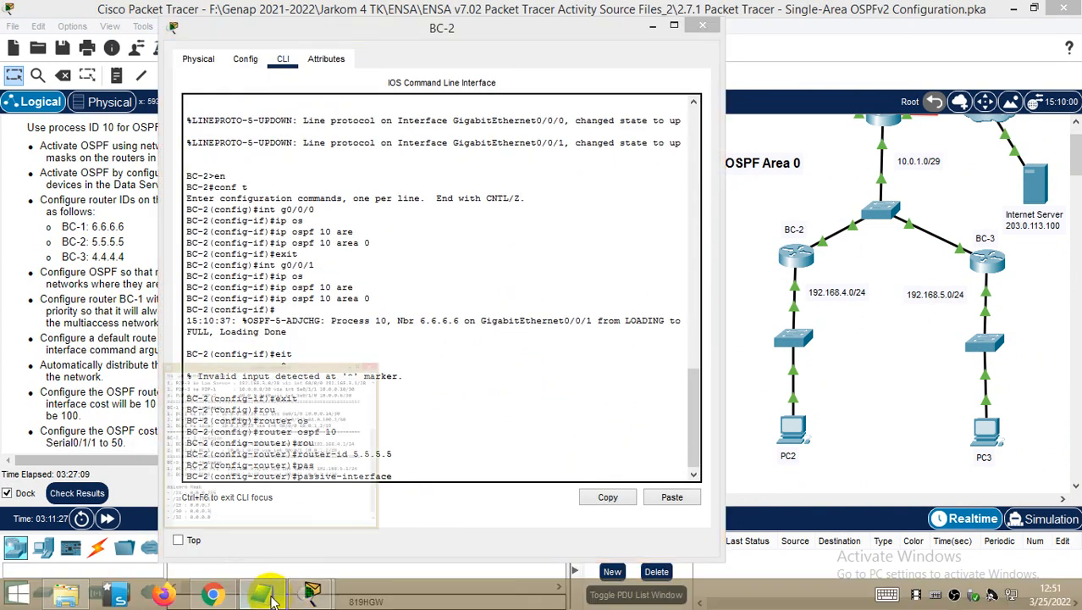
click(359, 376)
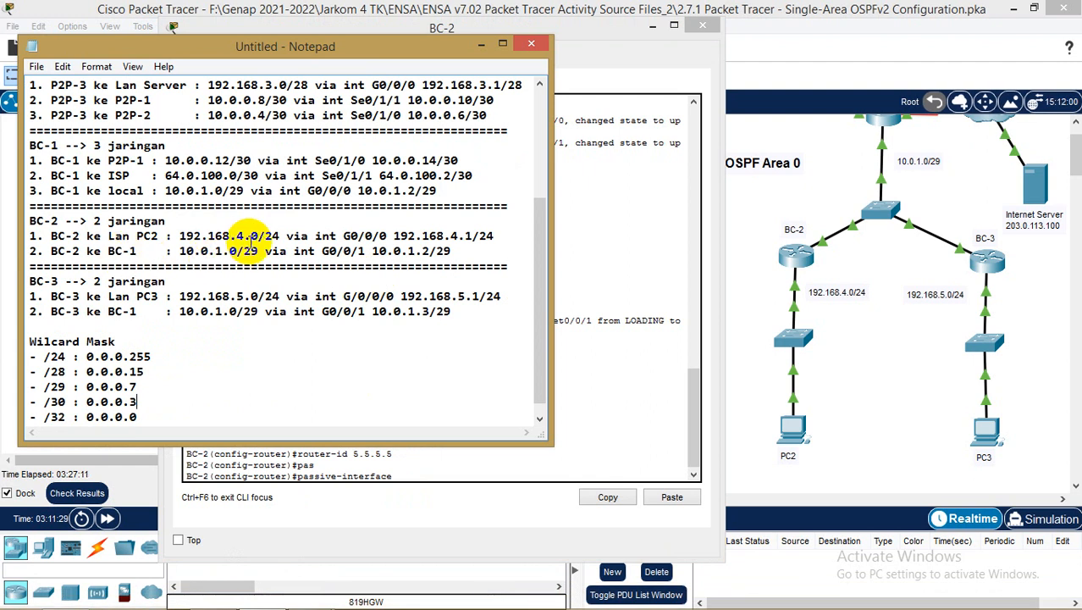
click(481, 44)
text(g)
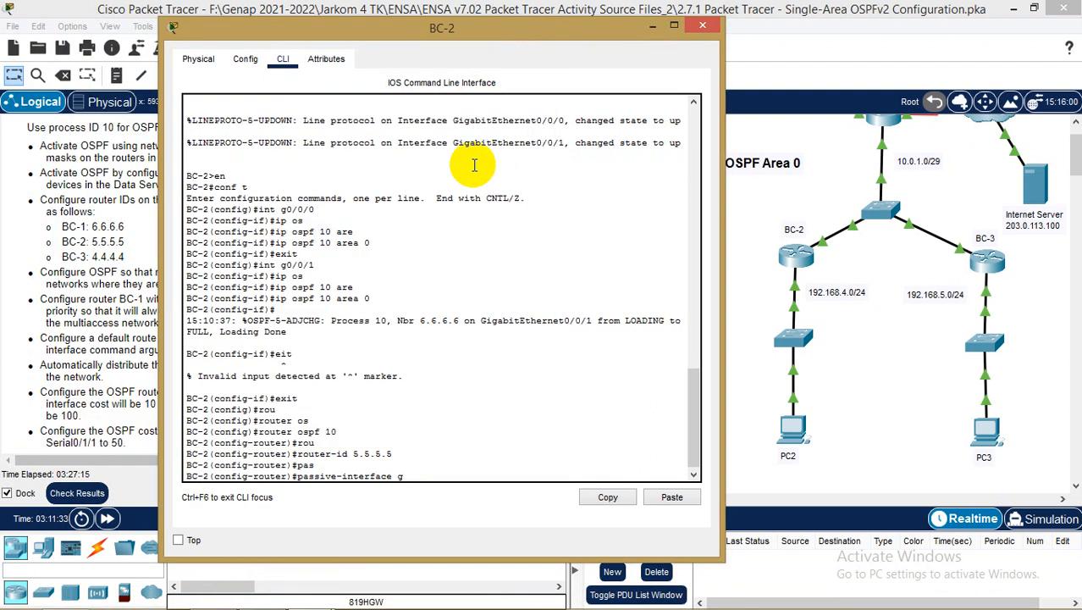
text(0/0/0)
key(Return)
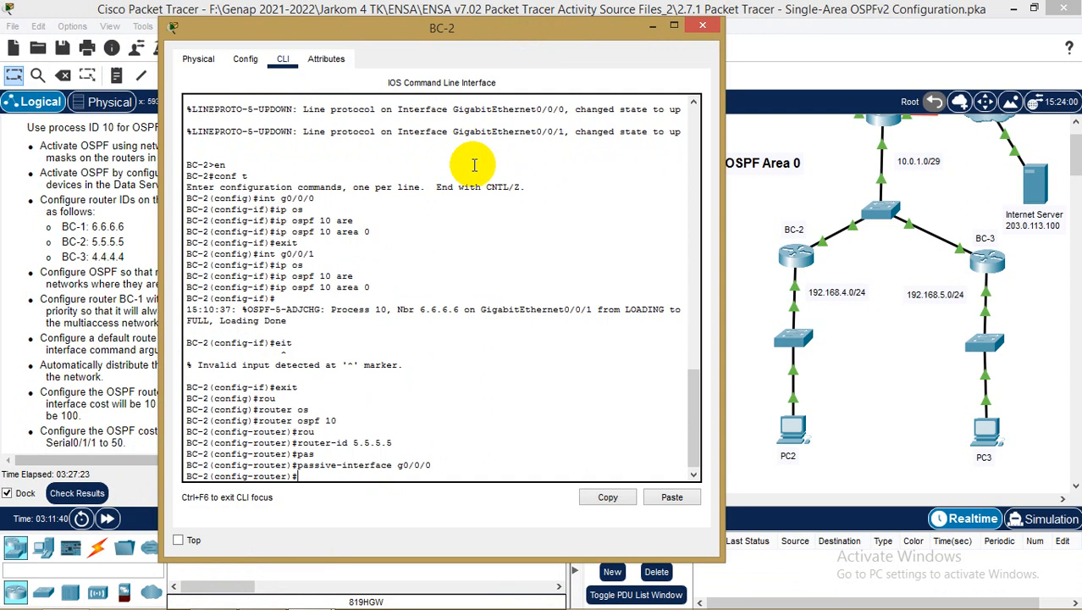
- Set BC-2's OSPF auto-cost reference bandwidth to 10000
click(525, 39)
drag(525, 39, 751, 41)
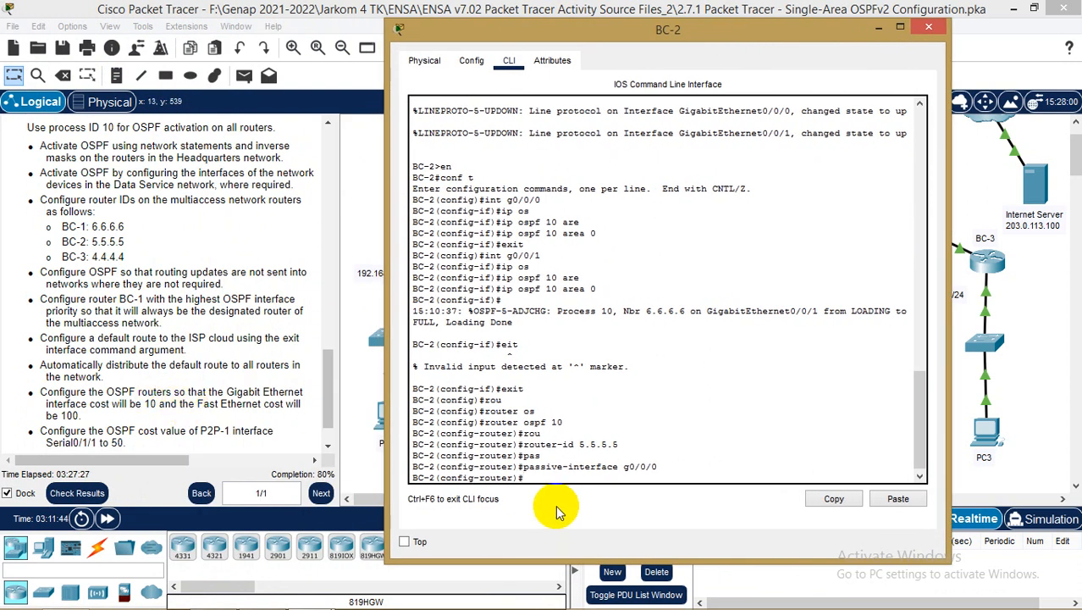
text(aut)
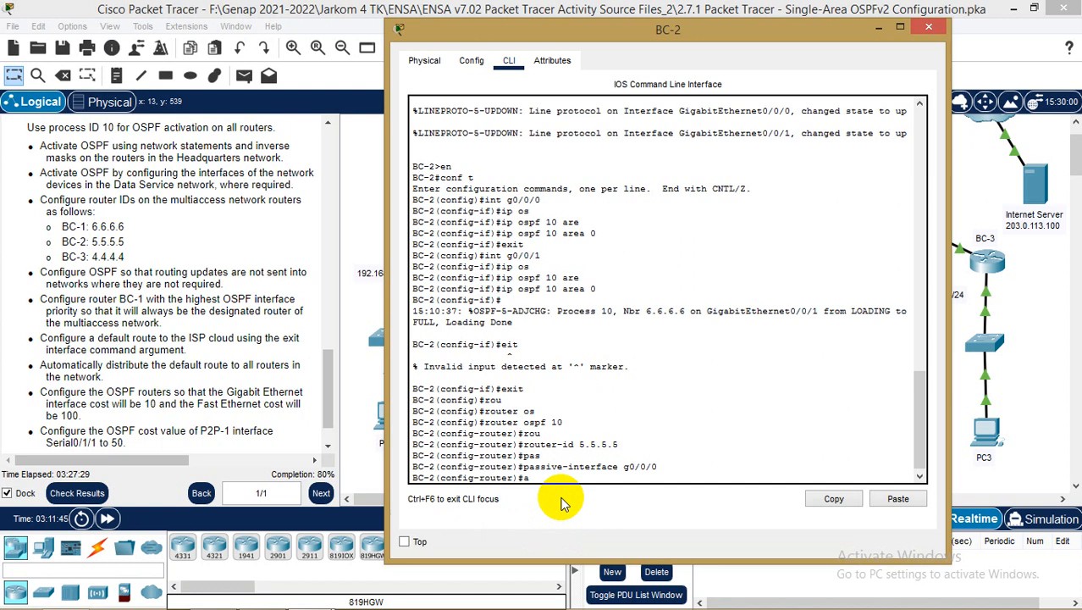
key(Tab)
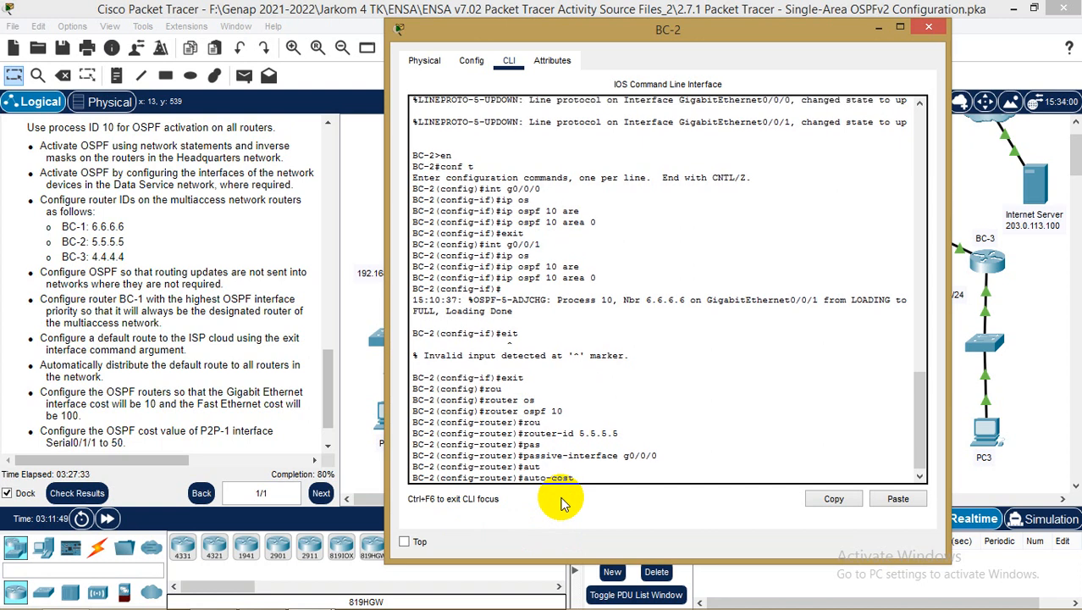
text(re)
key(Tab)
text(10000)
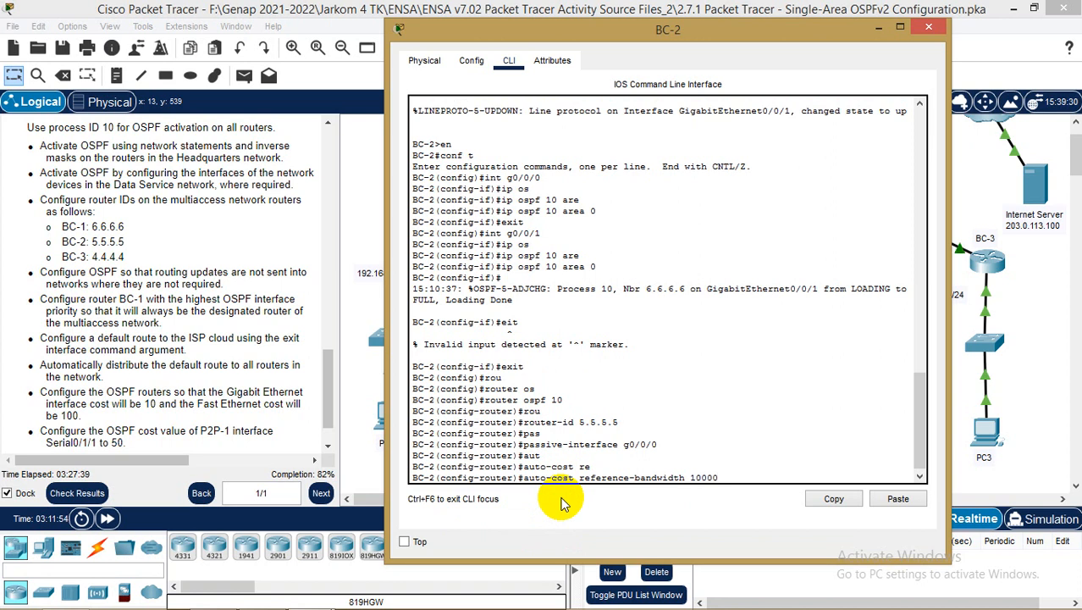
key(Return)
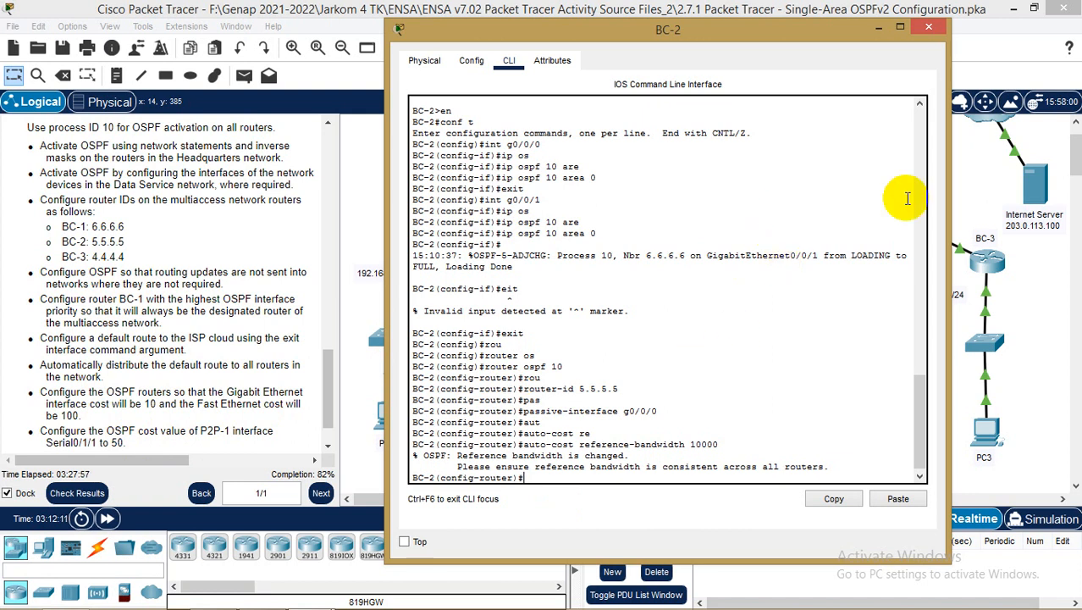
- Close BC-2's window and open BC-3's console beside the network notes in Notepad
click(928, 28)
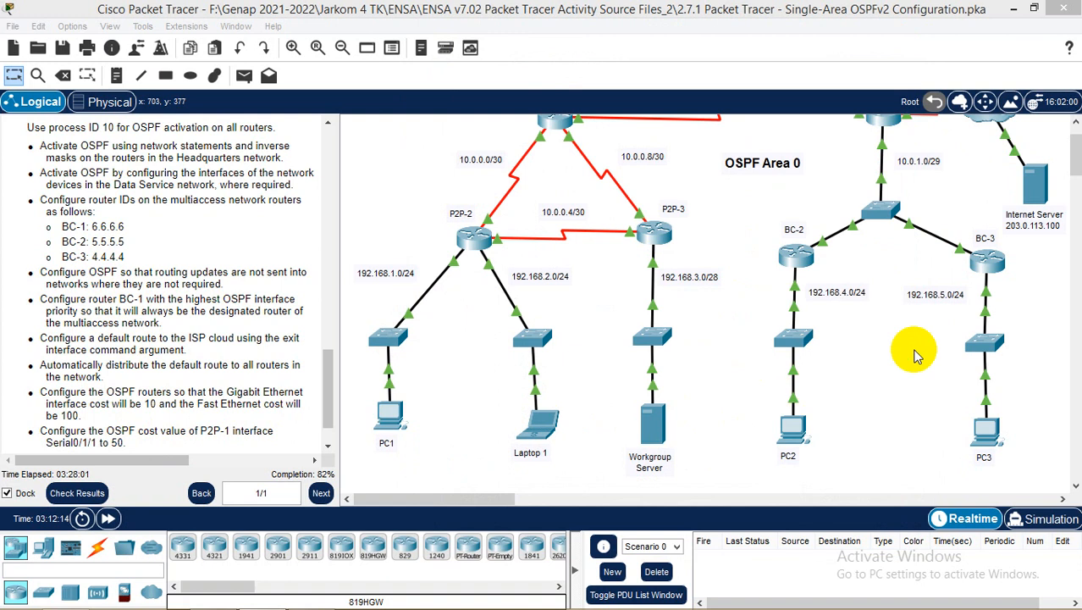
click(984, 259)
drag(624, 22, 817, 27)
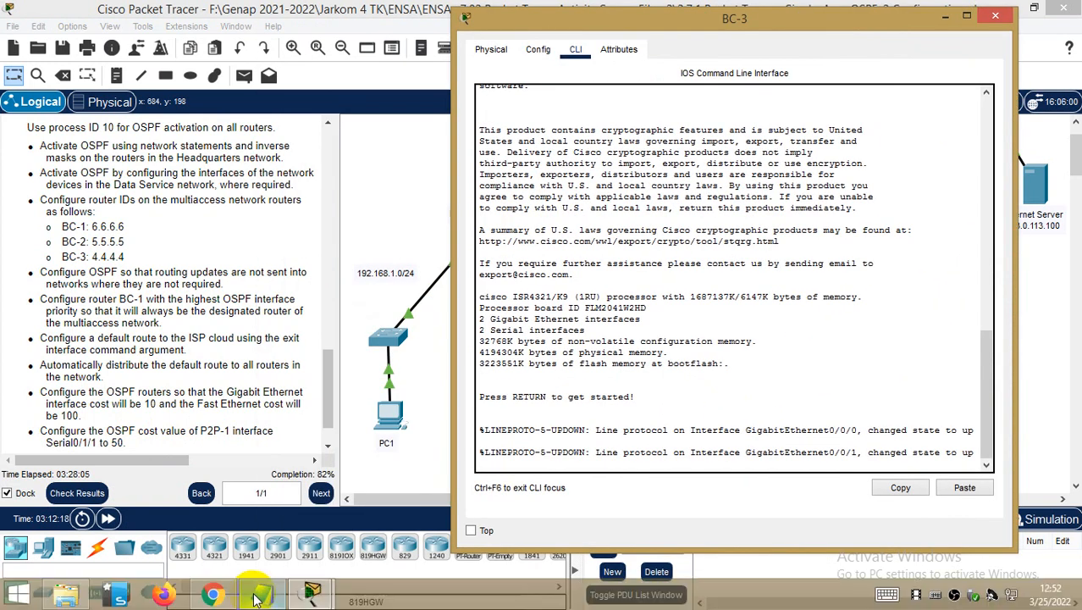
click(259, 597)
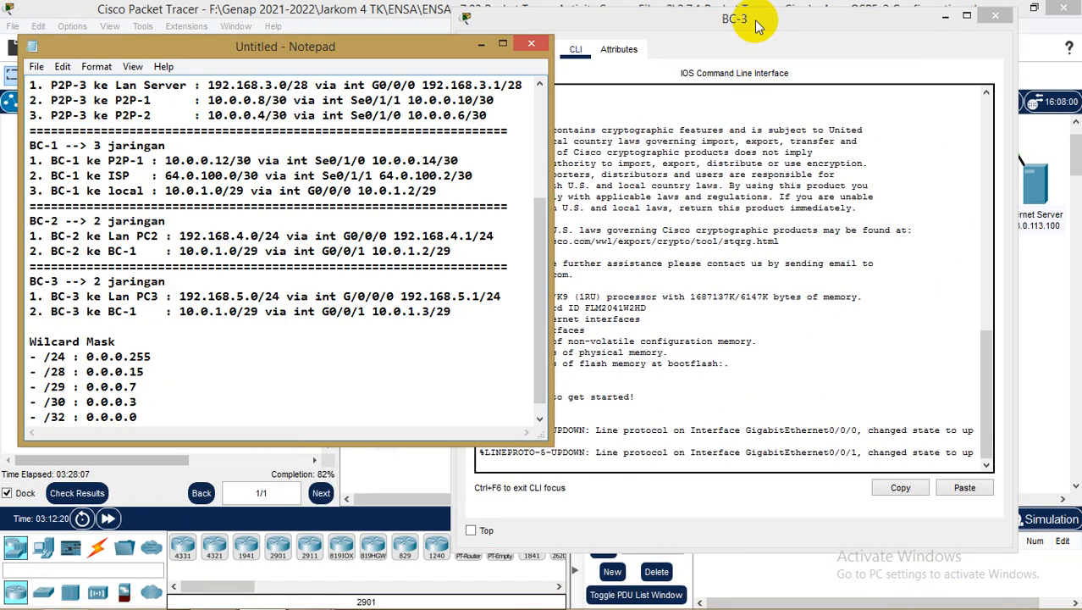
drag(756, 25, 813, 25)
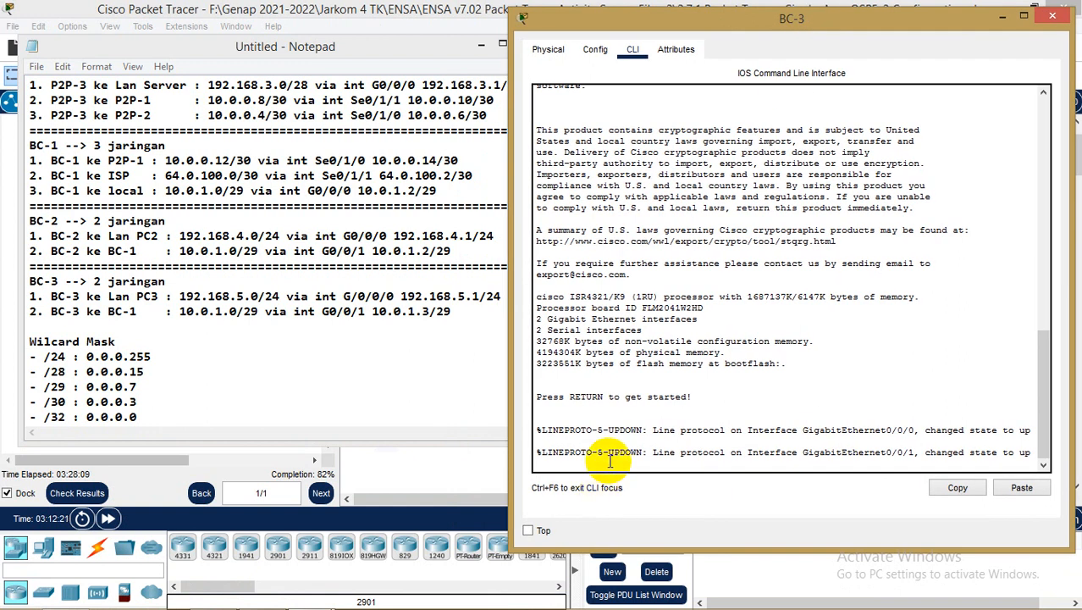
- Enter privileged mode and global configuration mode on BC-3
key(Return)
text(en)
key(Return)
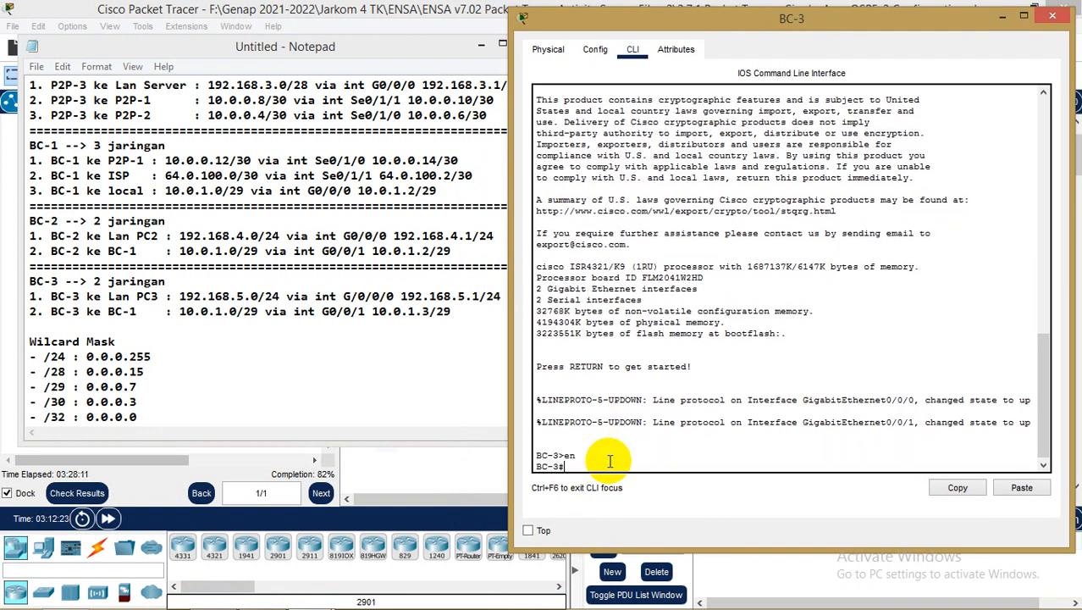
text(conf t)
key(Return)
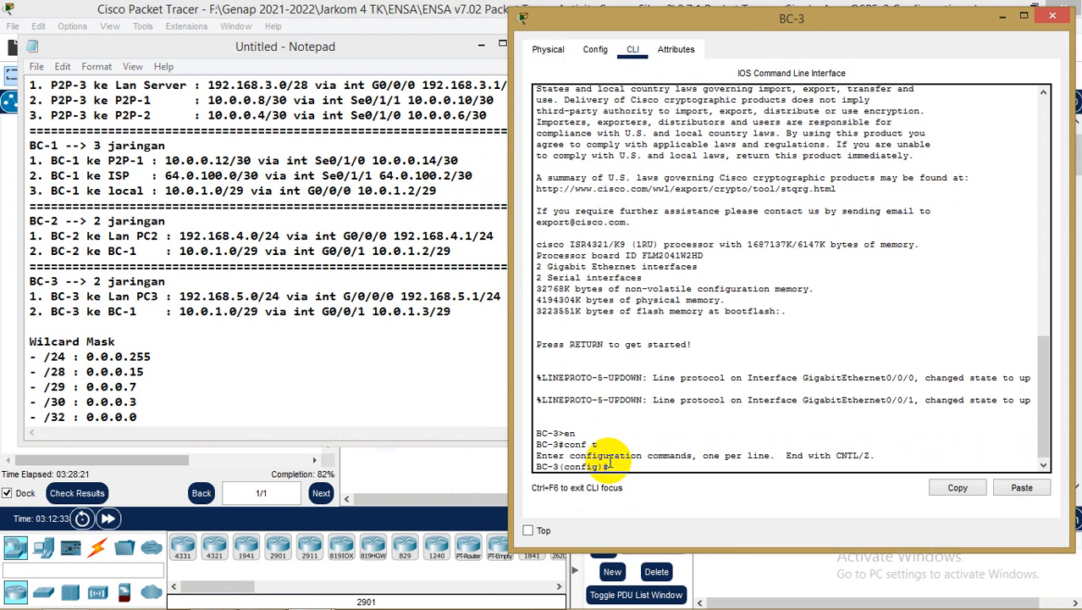
- Enable OSPF process 10 in area 0 on BC-3's g0/0/0 interface
text(t)
key(Tab)
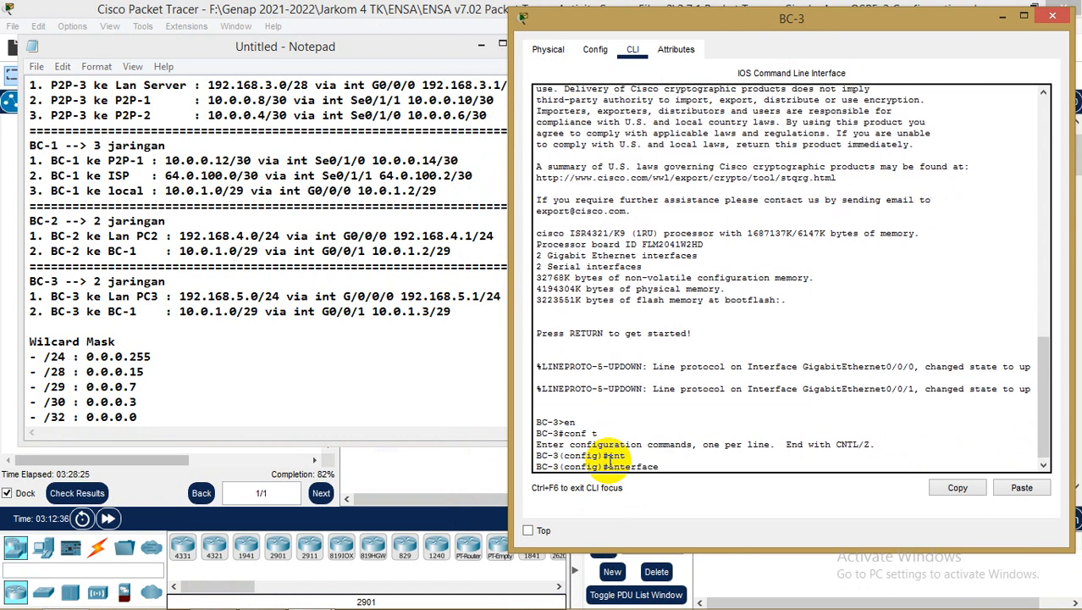
text(g0/0/0)
key(Return)
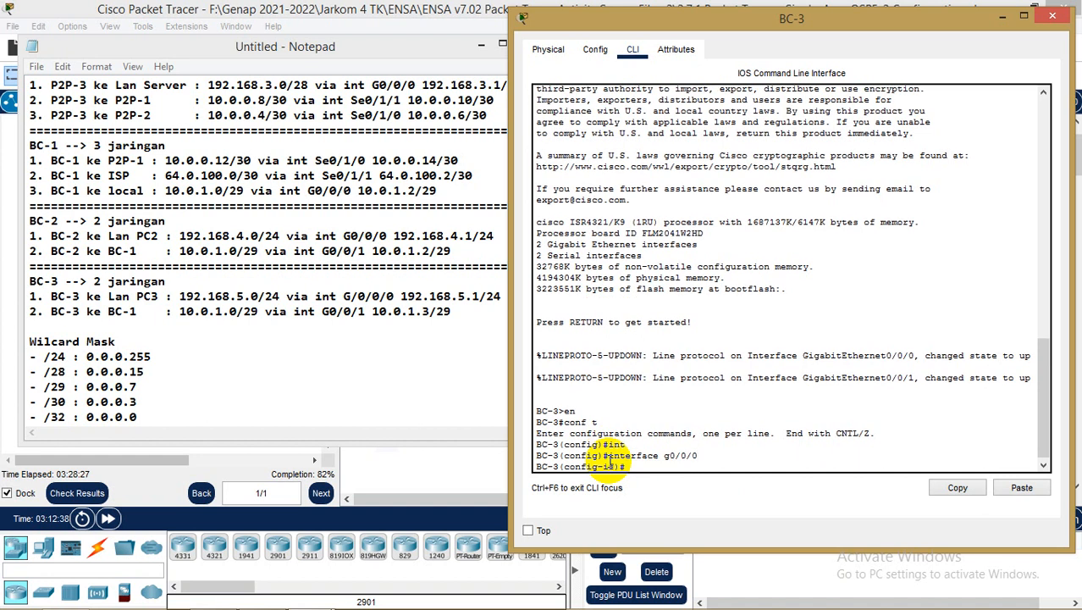
text(ip ro)
key(Tab)
key(BackSpace)
key(BackSpace)
text(os)
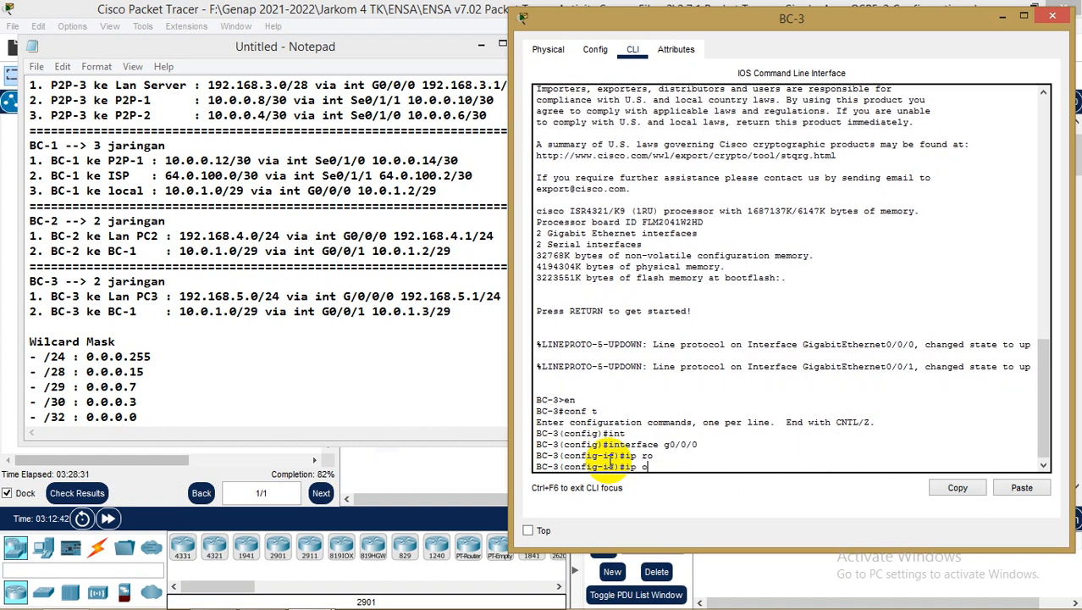
key(Tab)
text(10 are)
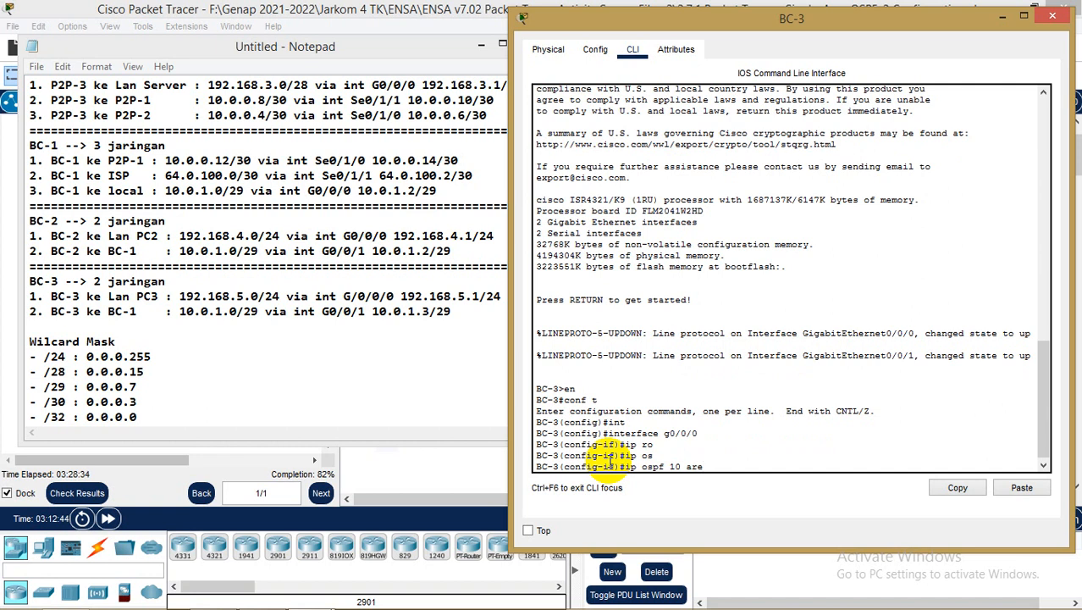
key(Tab)
text(0)
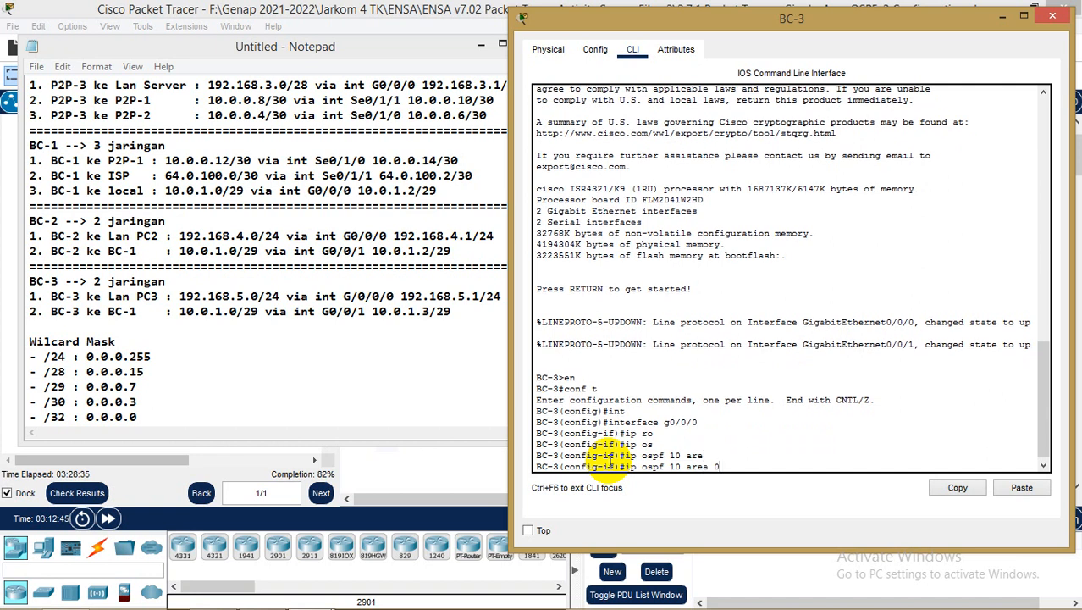
key(Return)
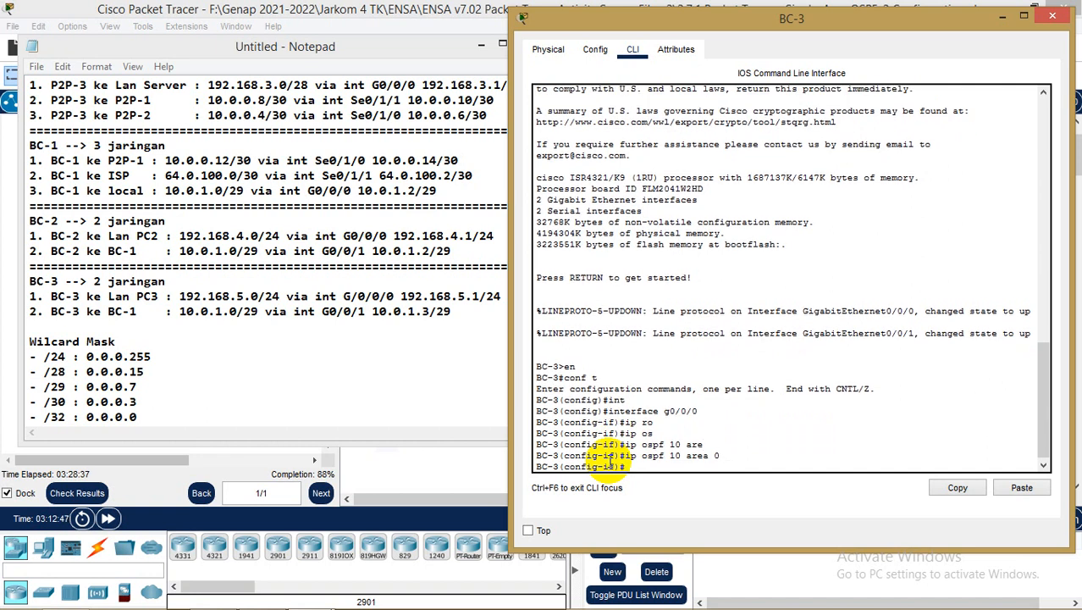
- Enable OSPF process 10 in area 0 on BC-3's gigabitEthernet 0/0/1 interface and hide the network notes
text(exit)
key(Return)
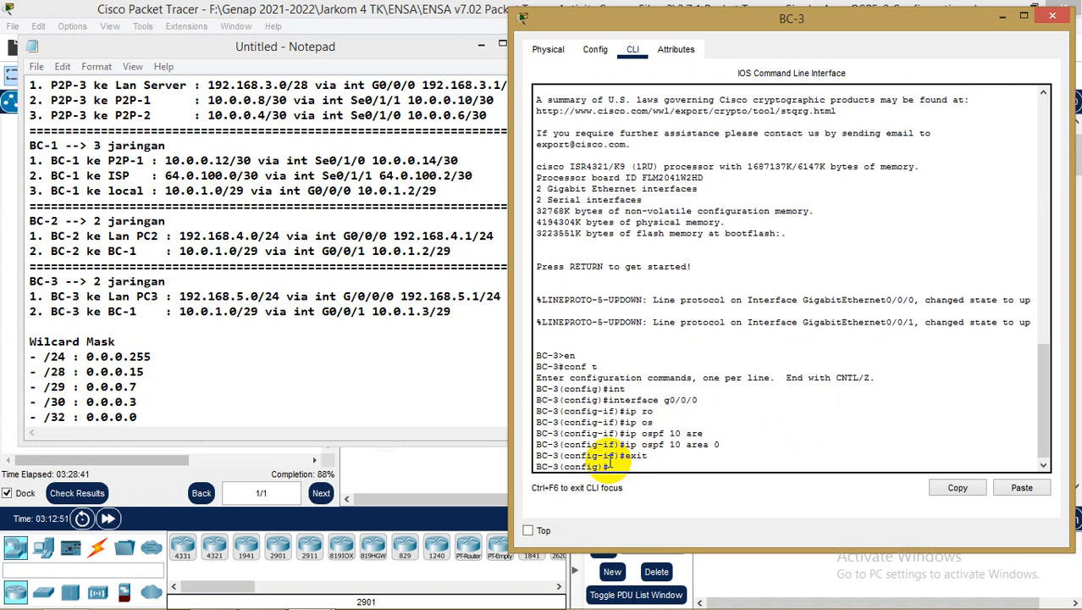
text(int g)
key(Tab)
text(0/0)
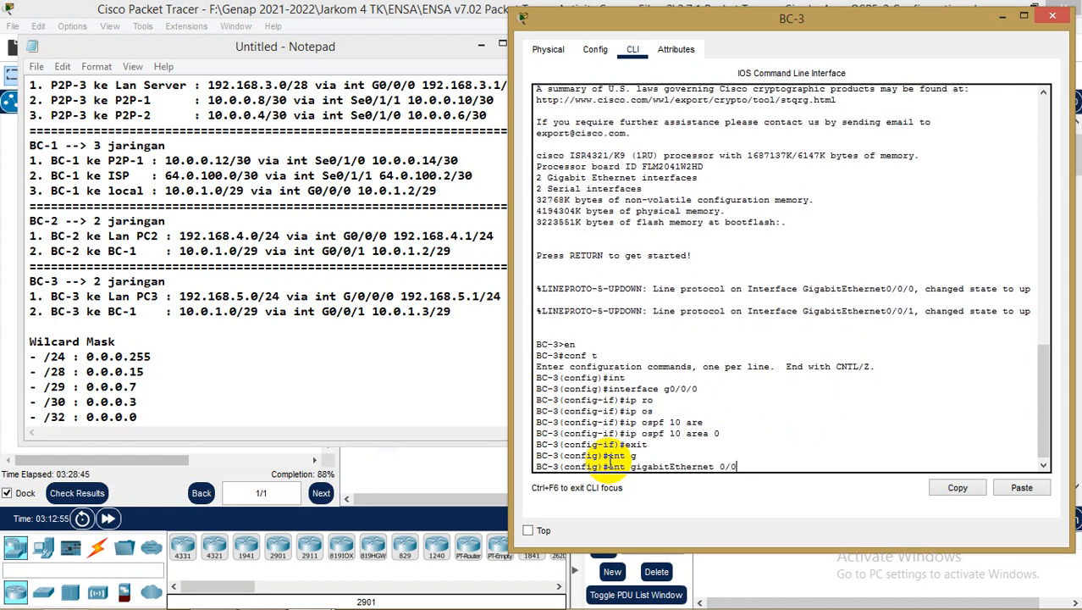
text(/1)
key(Return)
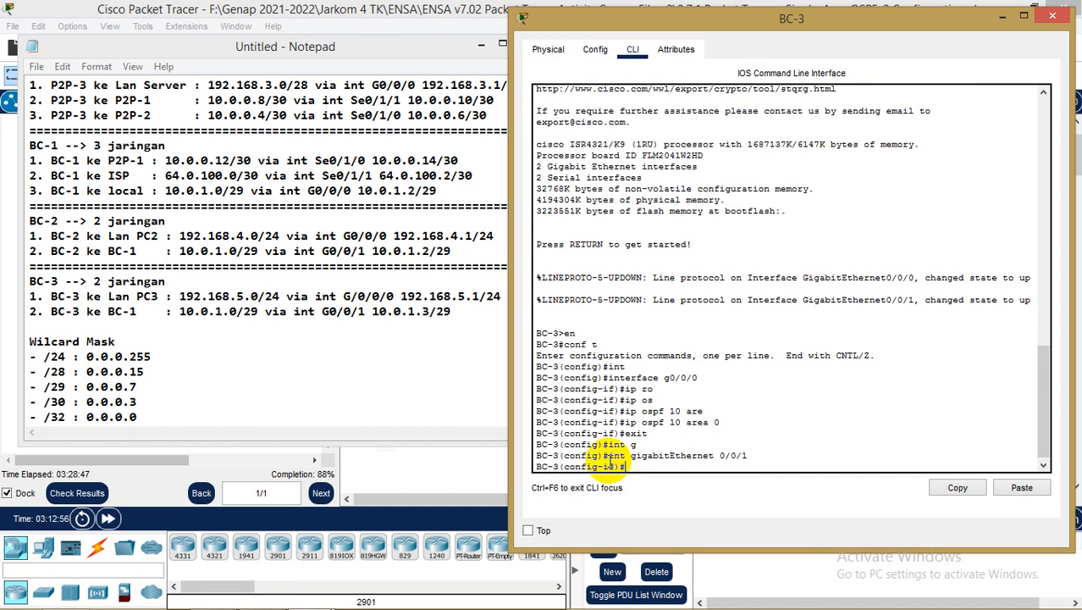
text(ip os)
key(Tab)
text(1)
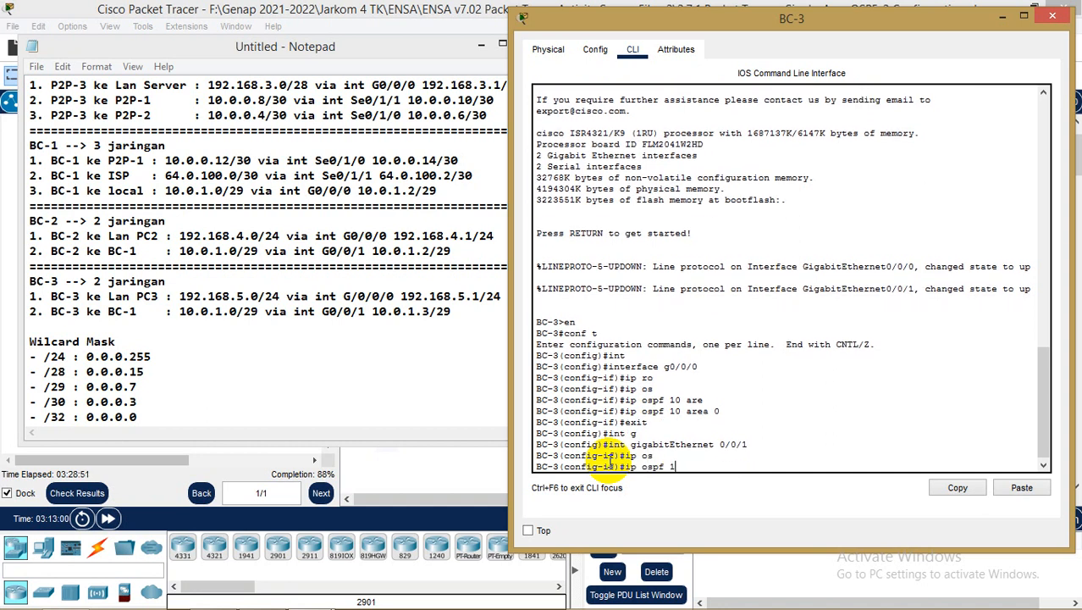
text(0 are)
key(Tab)
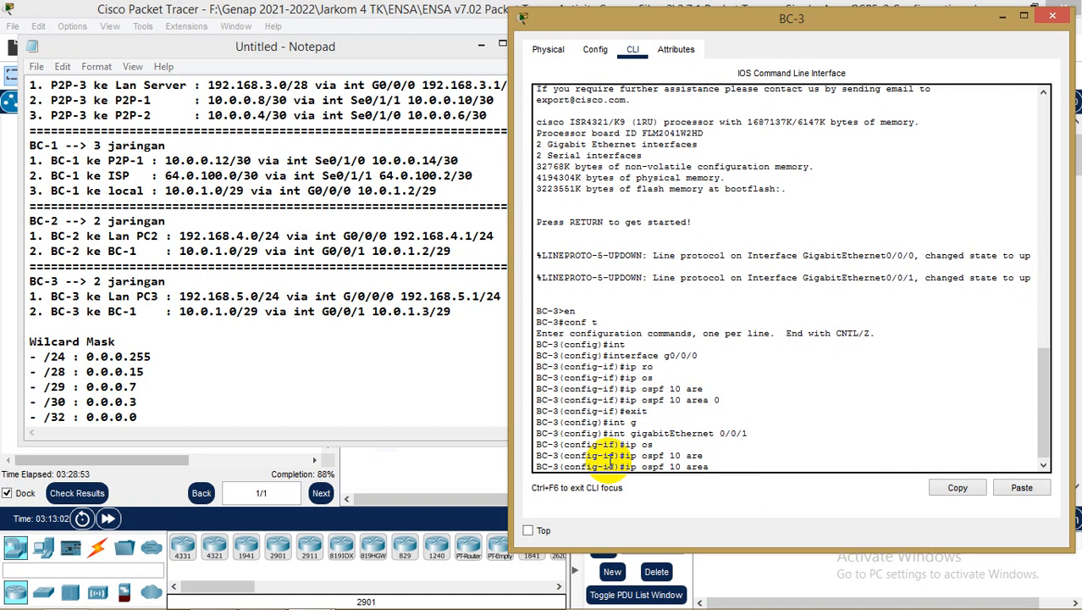
text(0)
key(Return)
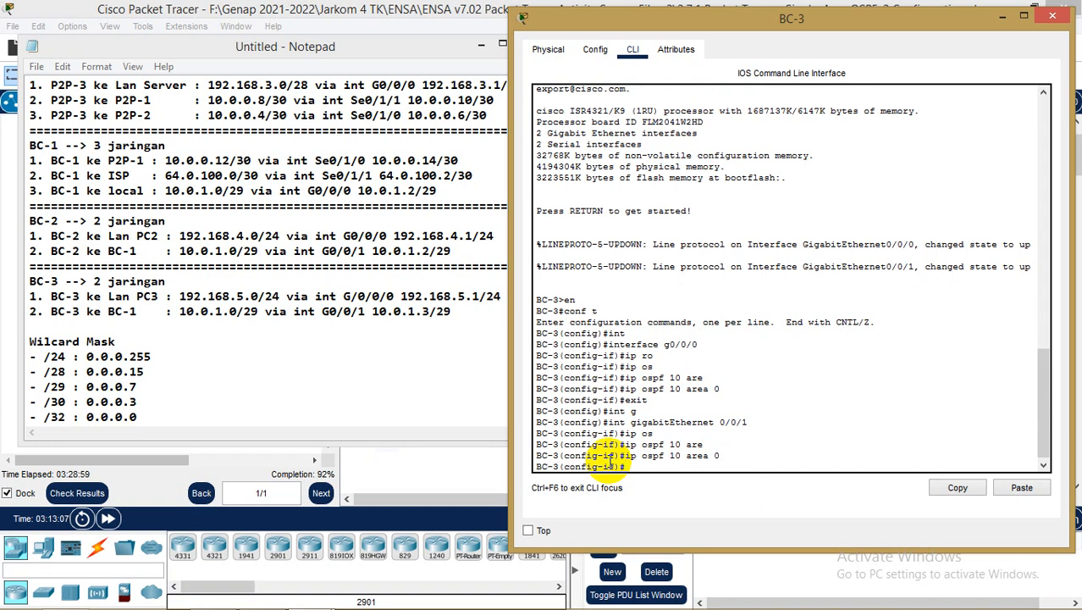
click(479, 48)
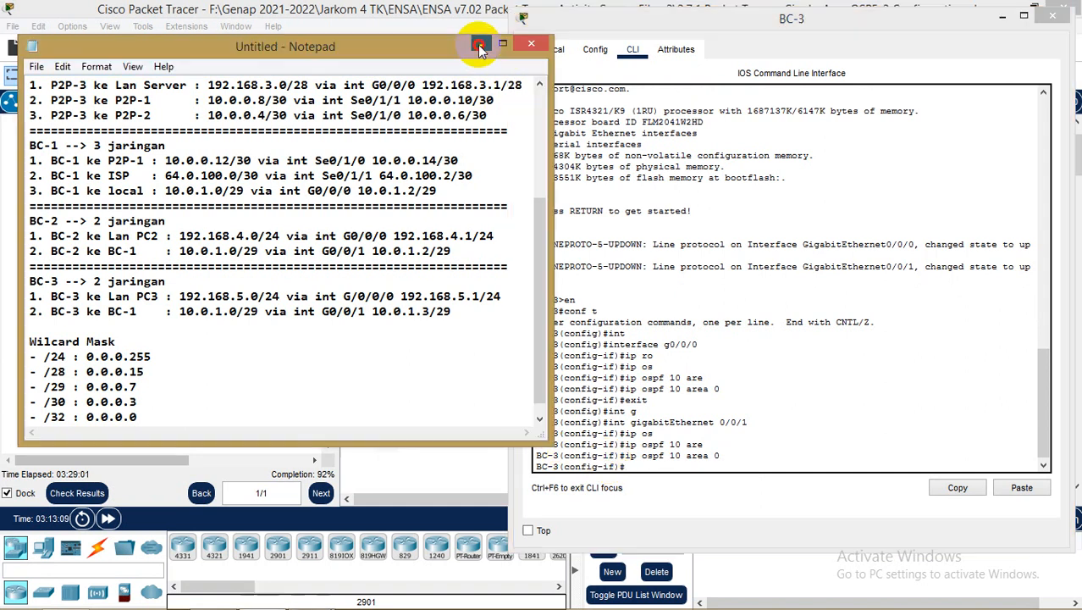
click(479, 45)
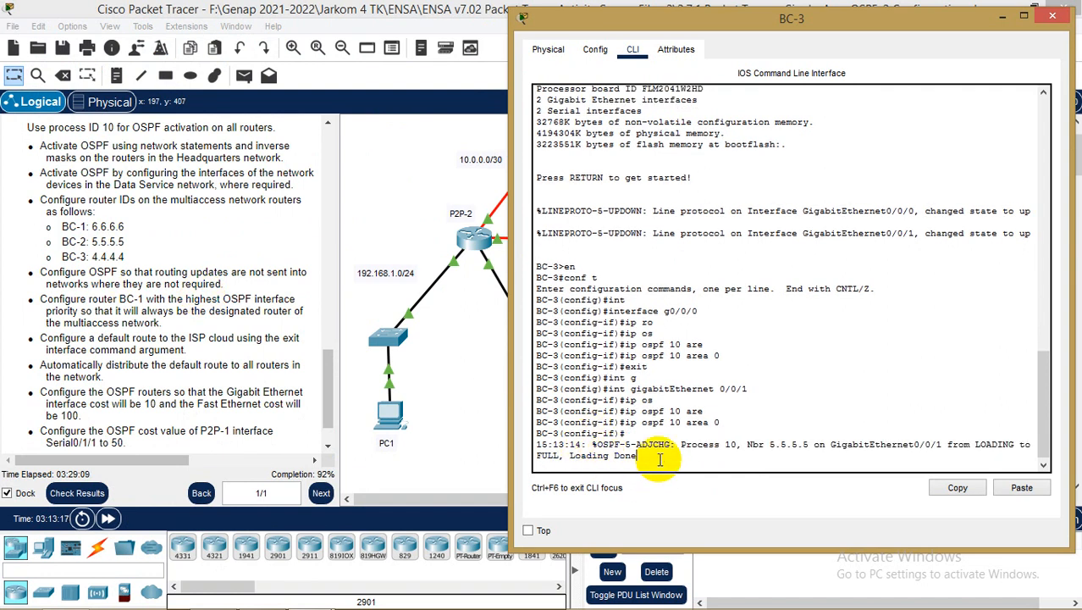
- Leave interface configuration on BC-3 and enter router configuration for OSPF process 10
key(Return)
key(Return)
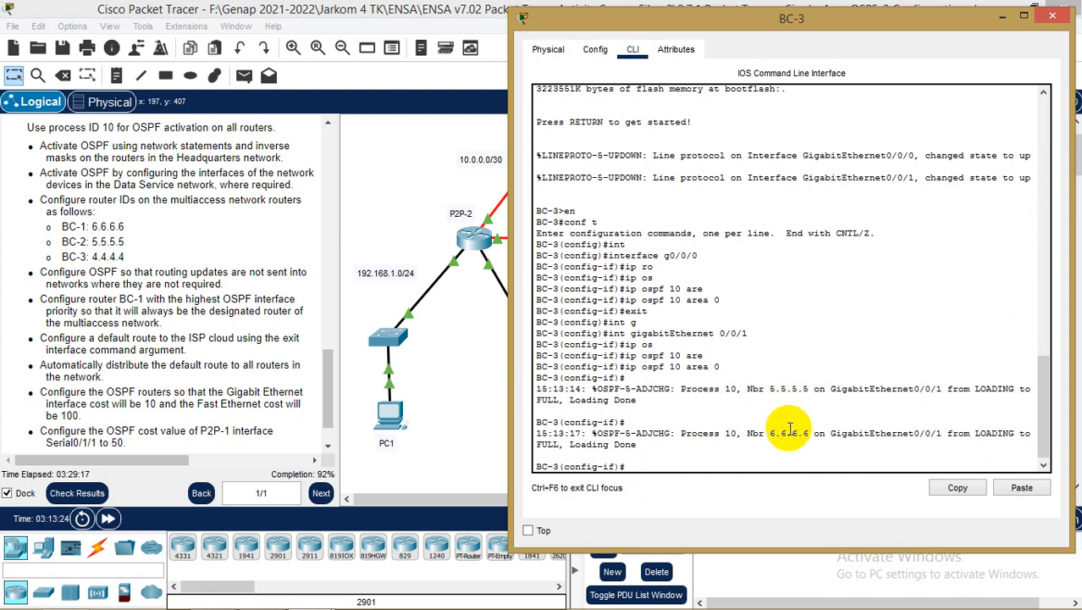
text(exit)
key(Return)
text(r)
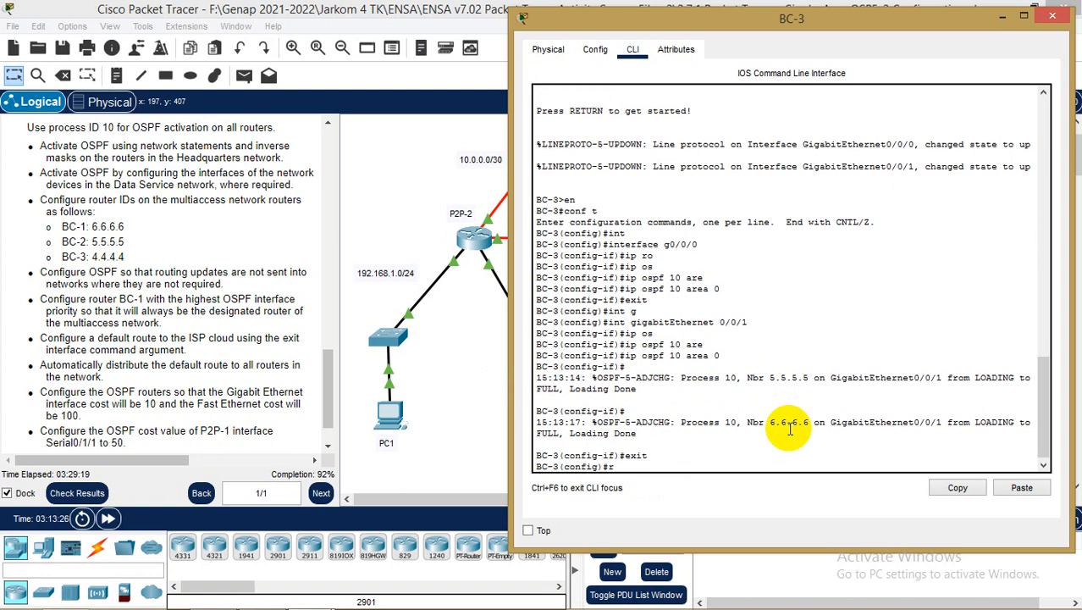
text(ou)
key(Tab)
text(os)
key(Tab)
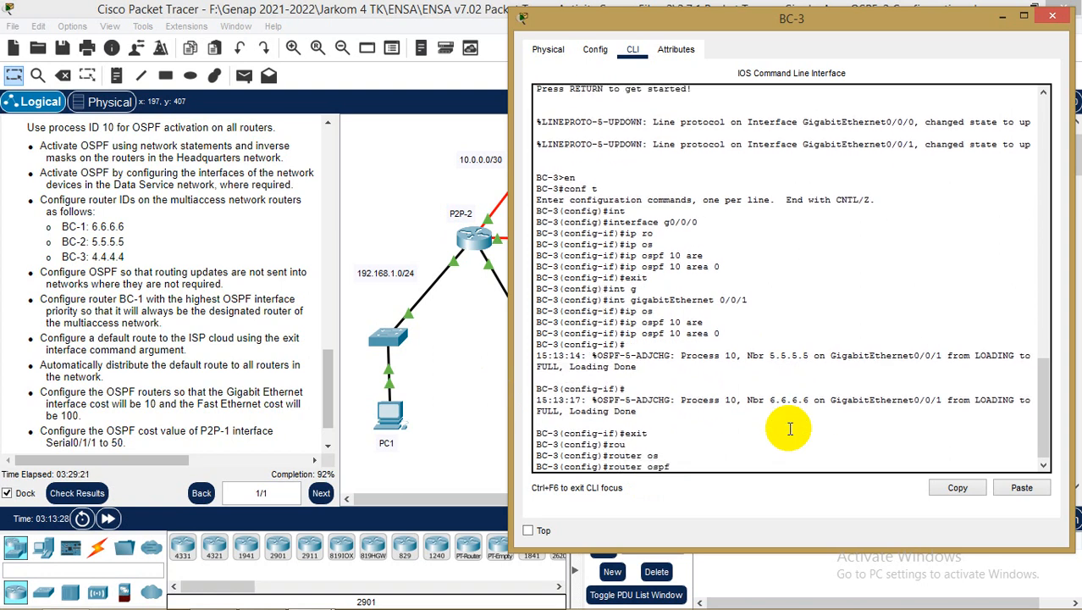
text(10)
key(Return)
- Set BC-3's OSPF router ID to 4.4.4.4
text(rou)
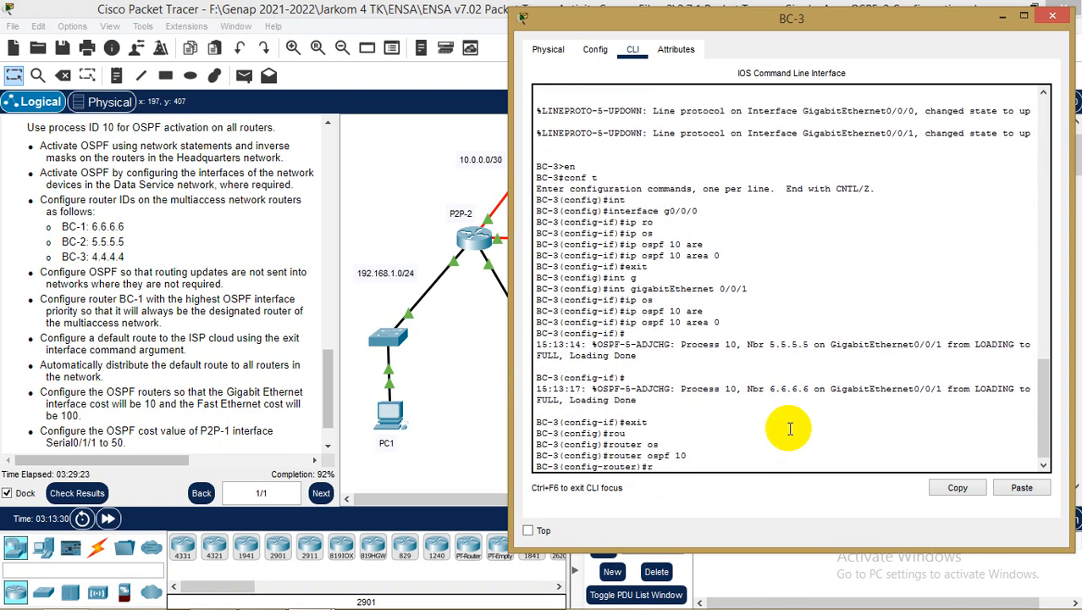
key(Tab)
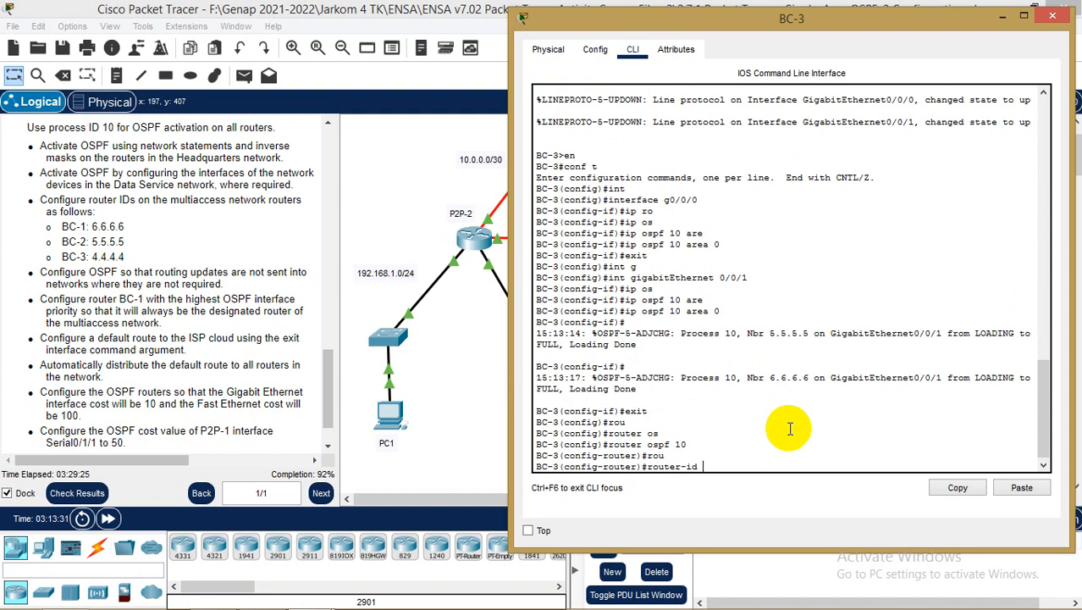
text(4.4.4.4)
key(Return)
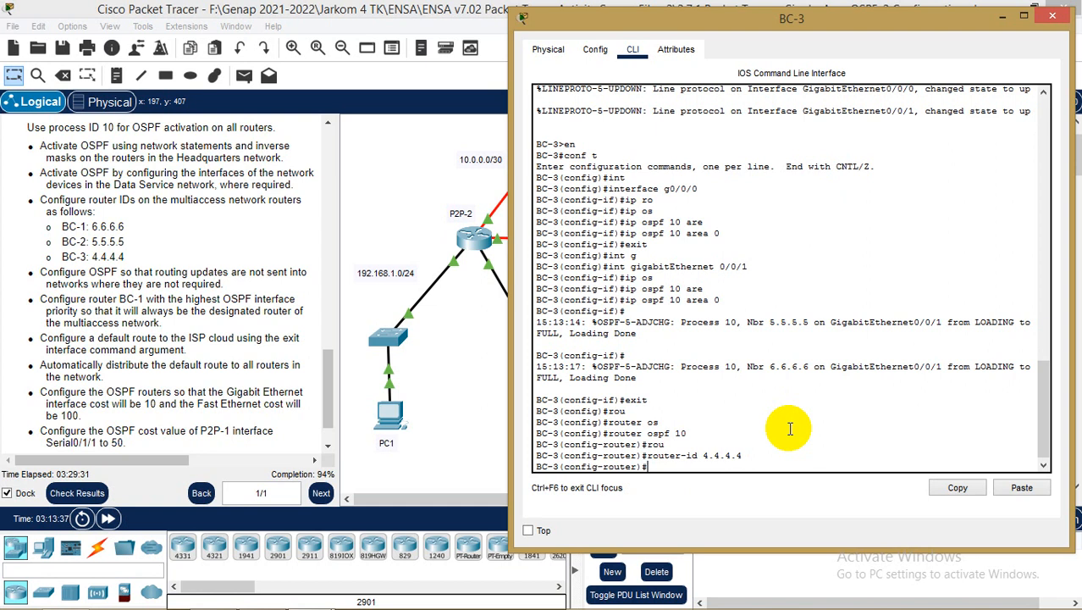
- Consult the network notes for BC-3's LAN interface and make g0/0/0 passive in OSPF process 10, correcting the mistyped interface name
drag(970, 15, 818, 37)
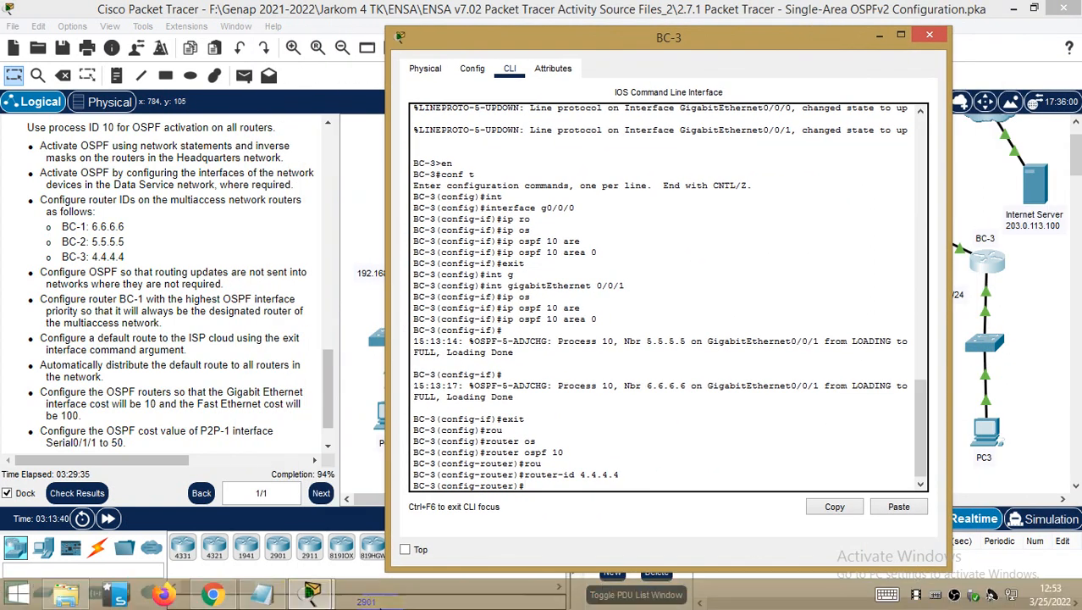
click(261, 594)
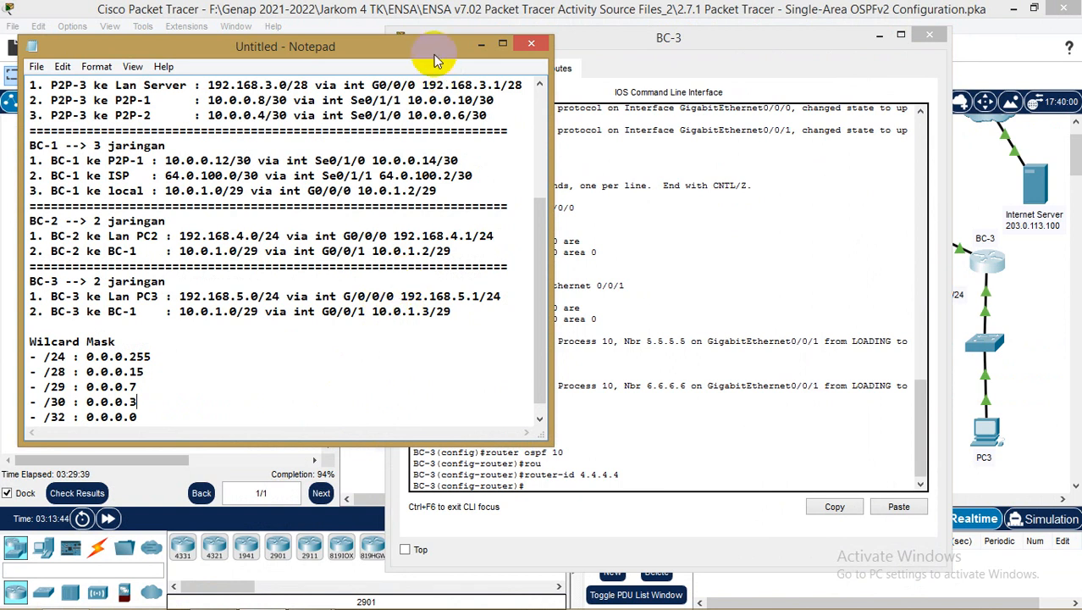
click(480, 43)
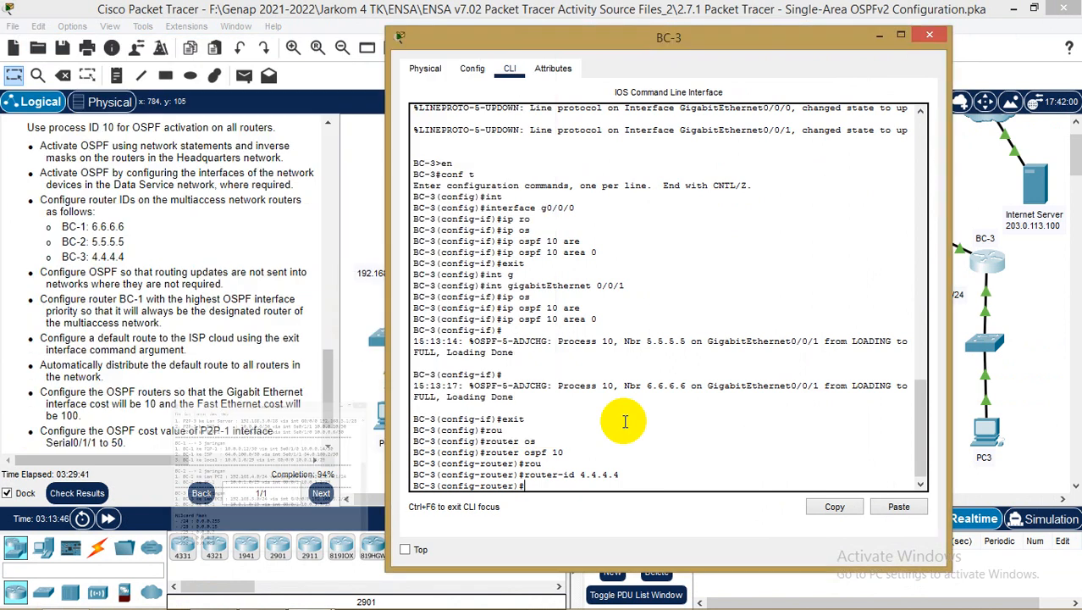
text(pa)
key(Tab)
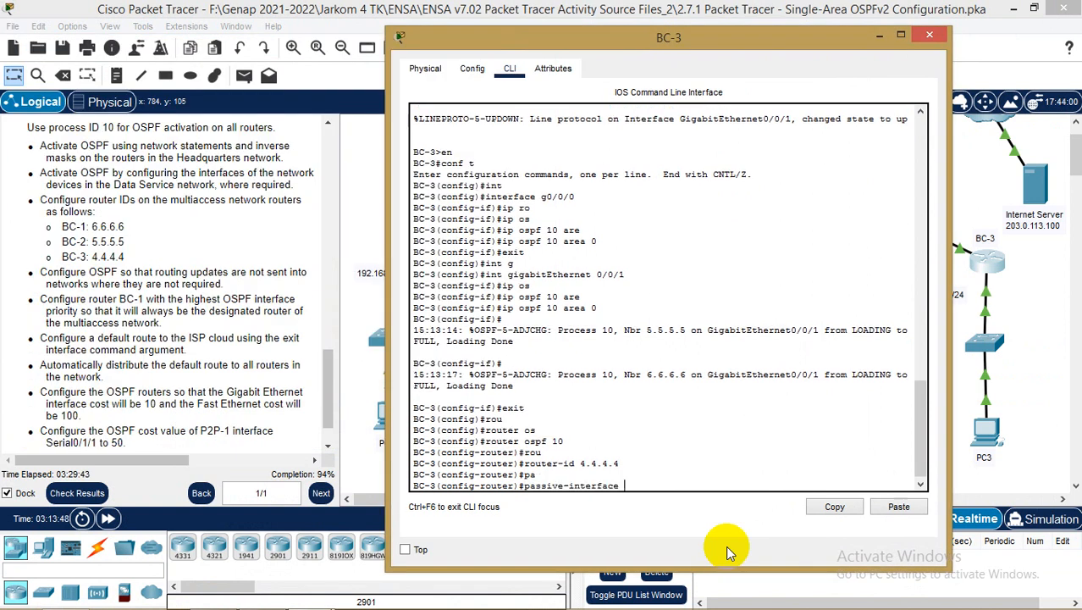
text(g/0/0/0)
key(Return)
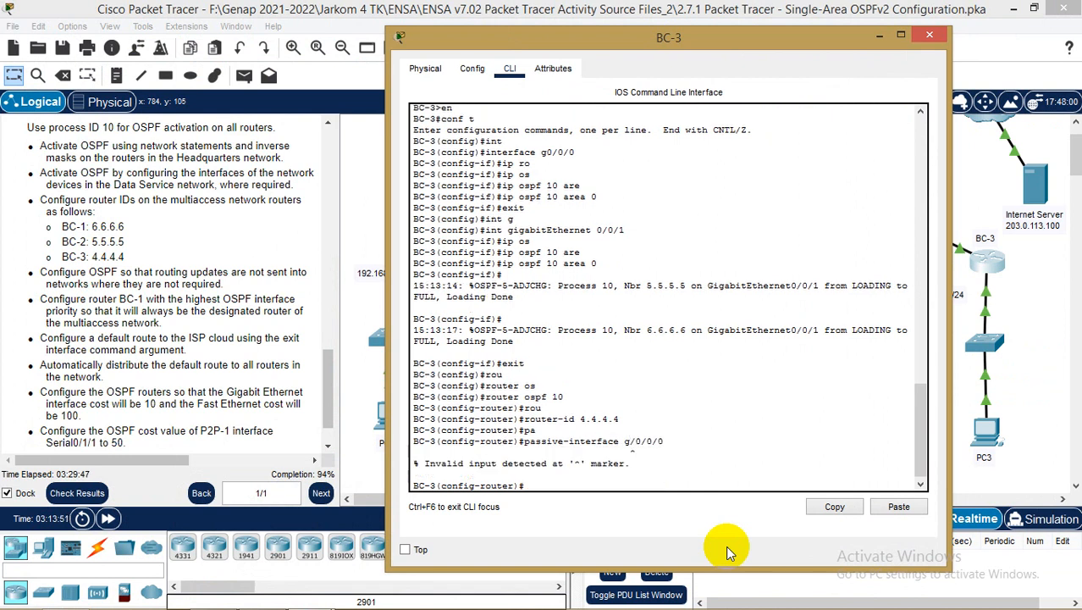
key(Up)
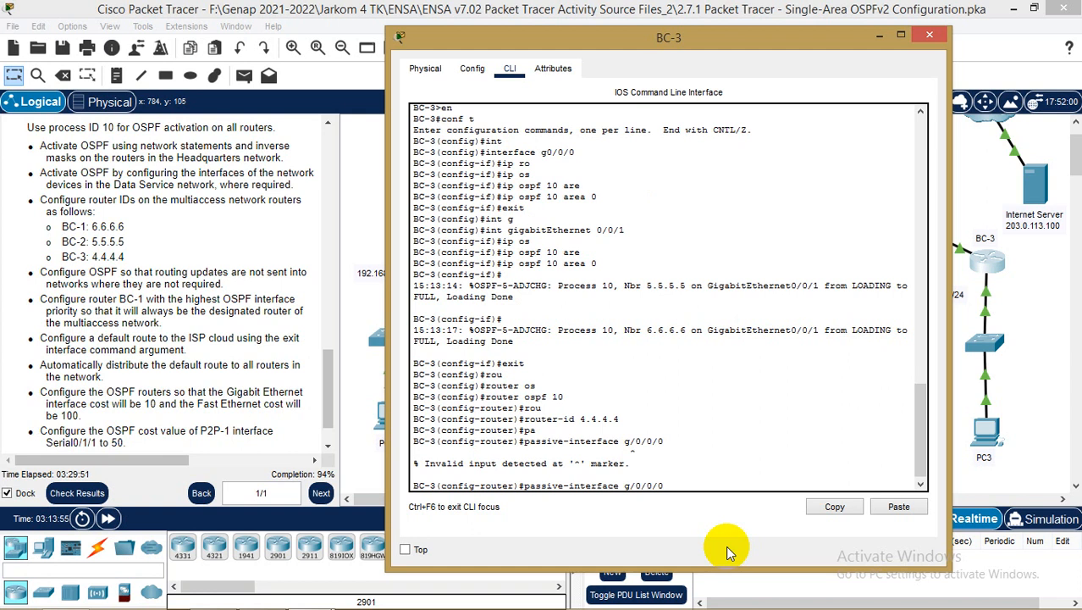
key(BackSpace)
key(BackSpace)
key(BackSpace)
key(BackSpace)
key(BackSpace)
key(BackSpace)
text(0/0/0)
key(Return)
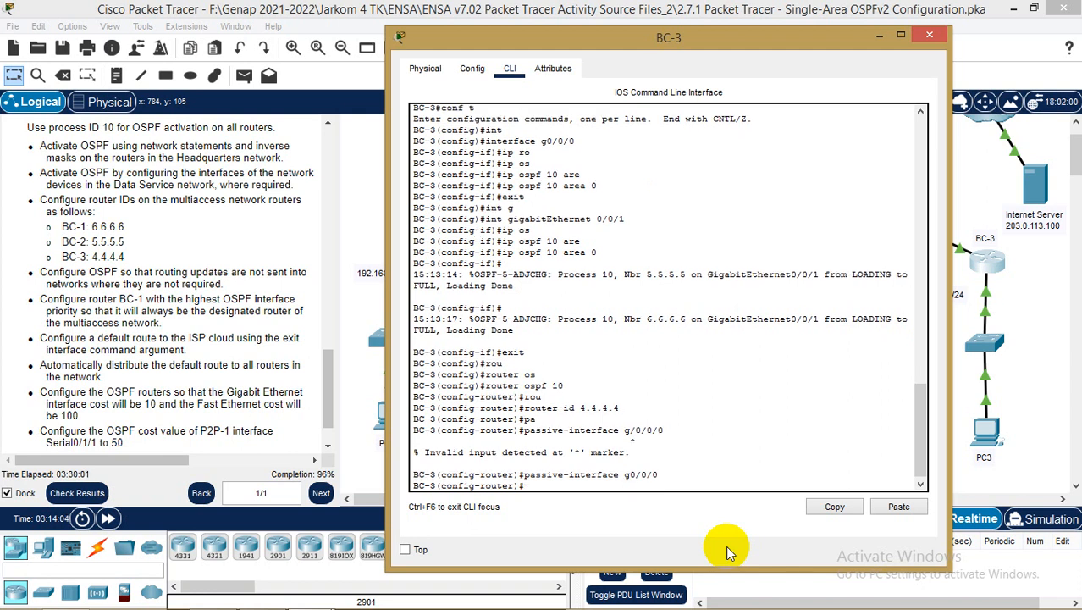
- Set the OSPF auto-cost reference bandwidth on BC-3 to 10000
text(au)
key(Tab)
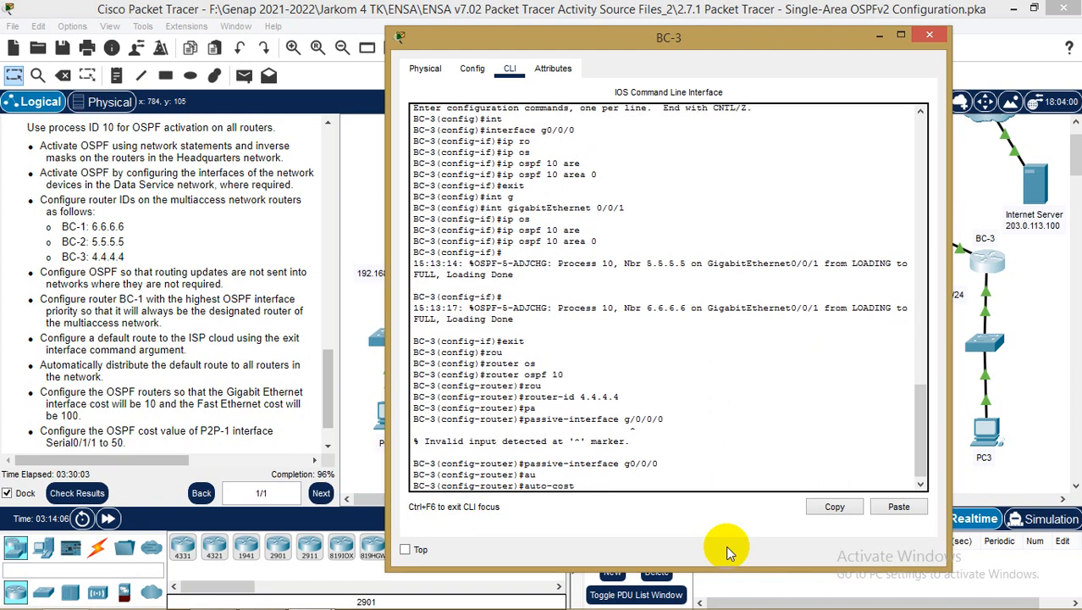
text(re)
key(Tab)
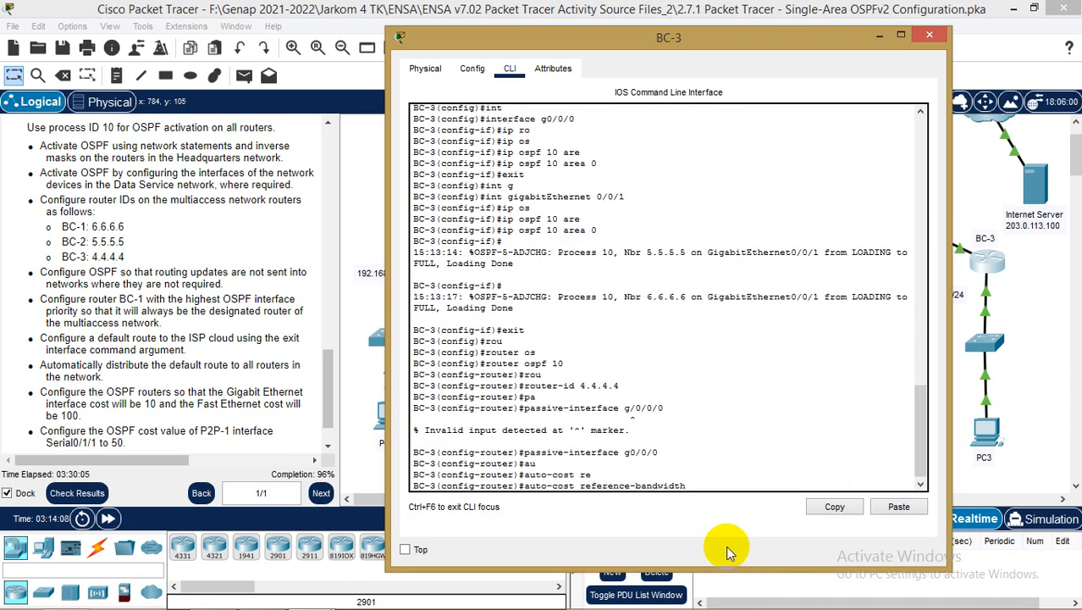
text(10000)
key(Return)
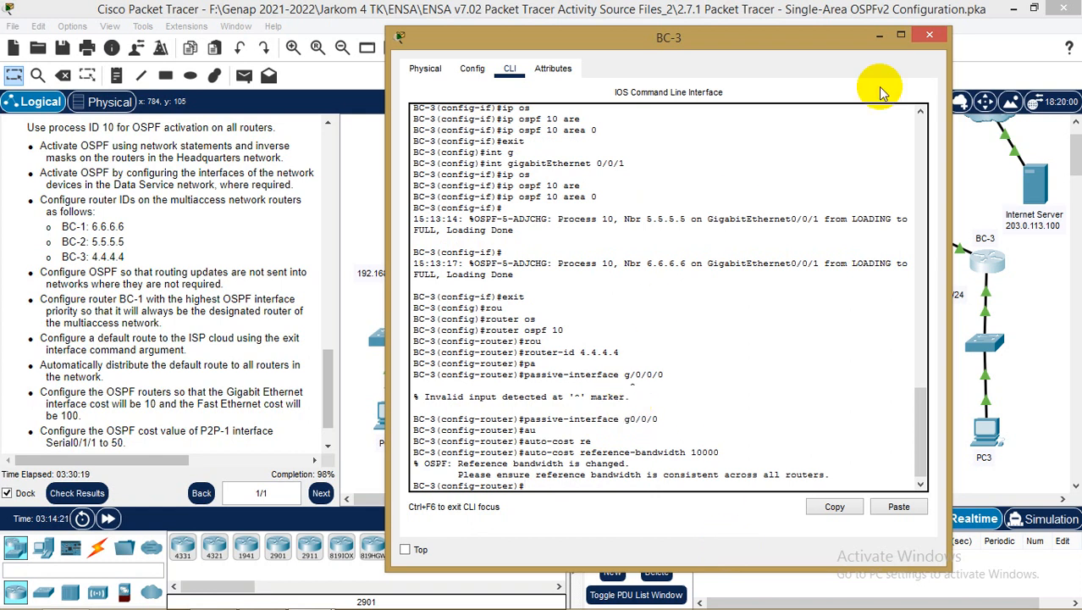
- Check the activity results, review the assessment items for BC-1, and close the results
drag(851, 45, 904, 45)
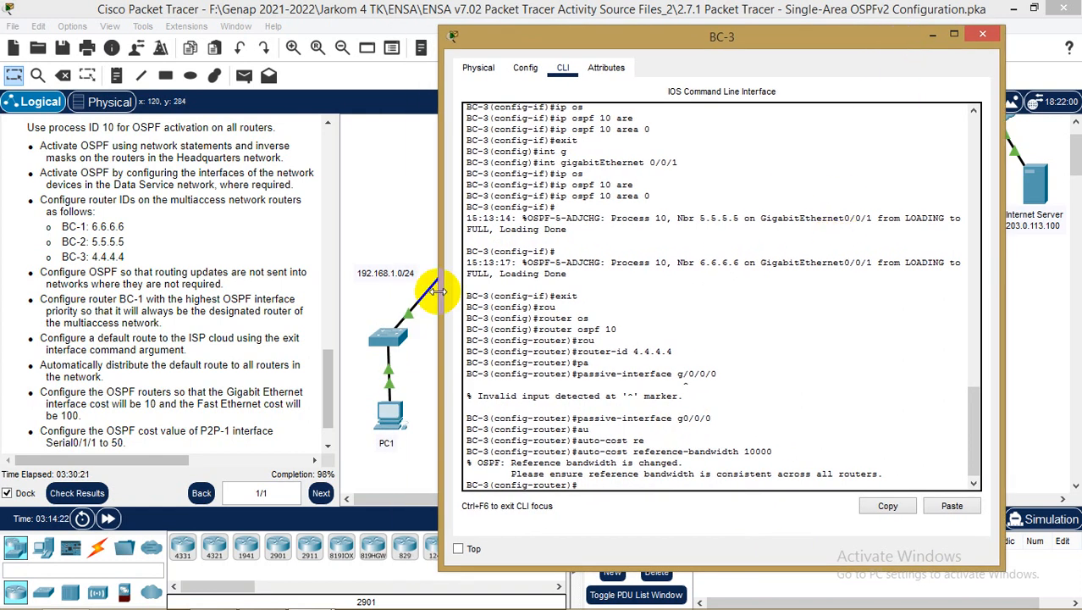
click(78, 494)
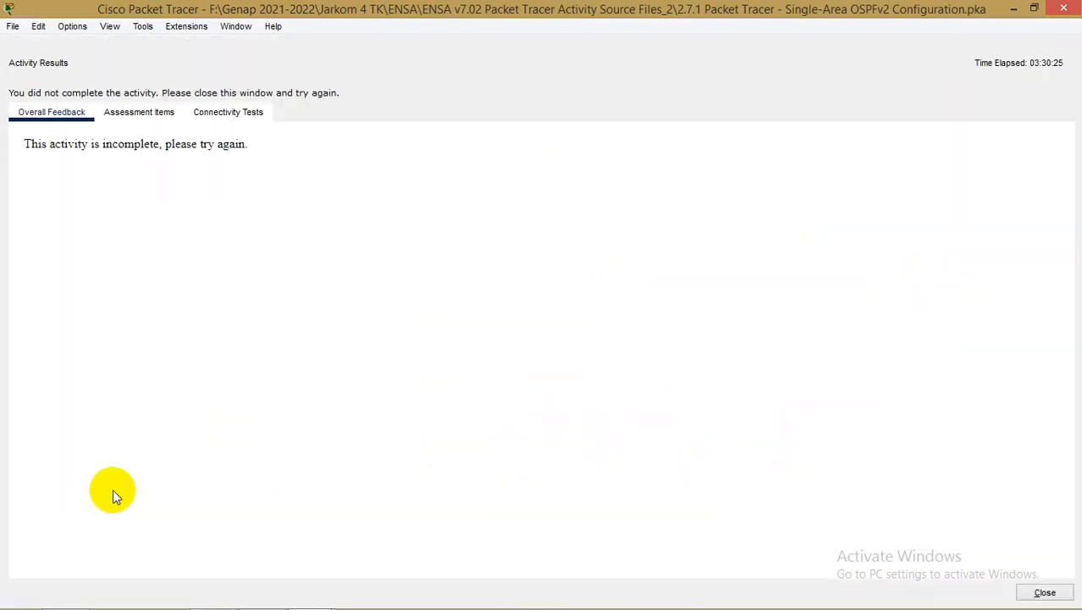
click(135, 113)
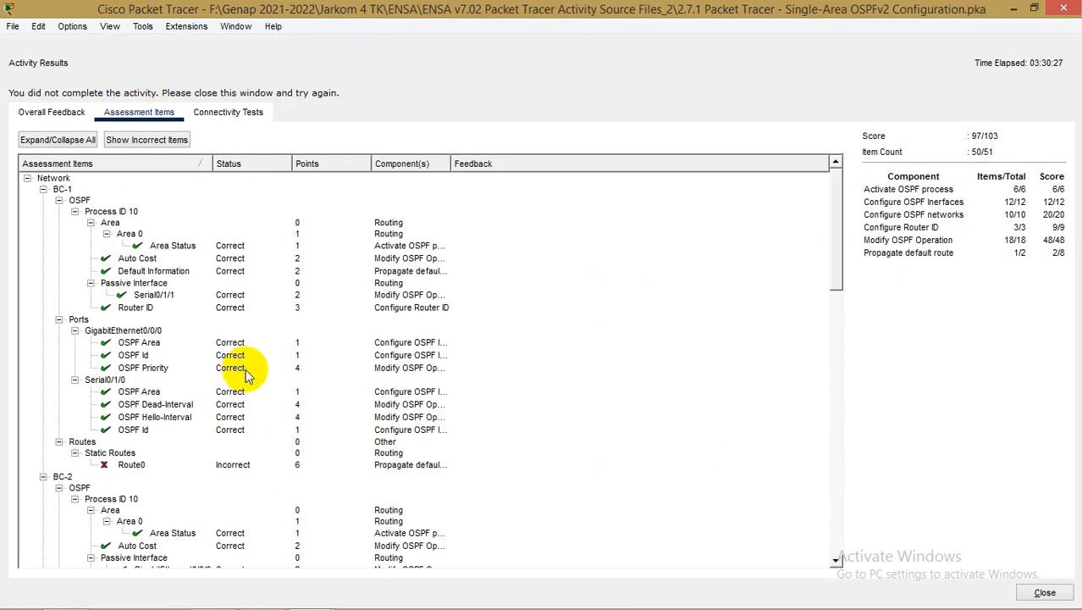
scroll(247, 375, down, 1)
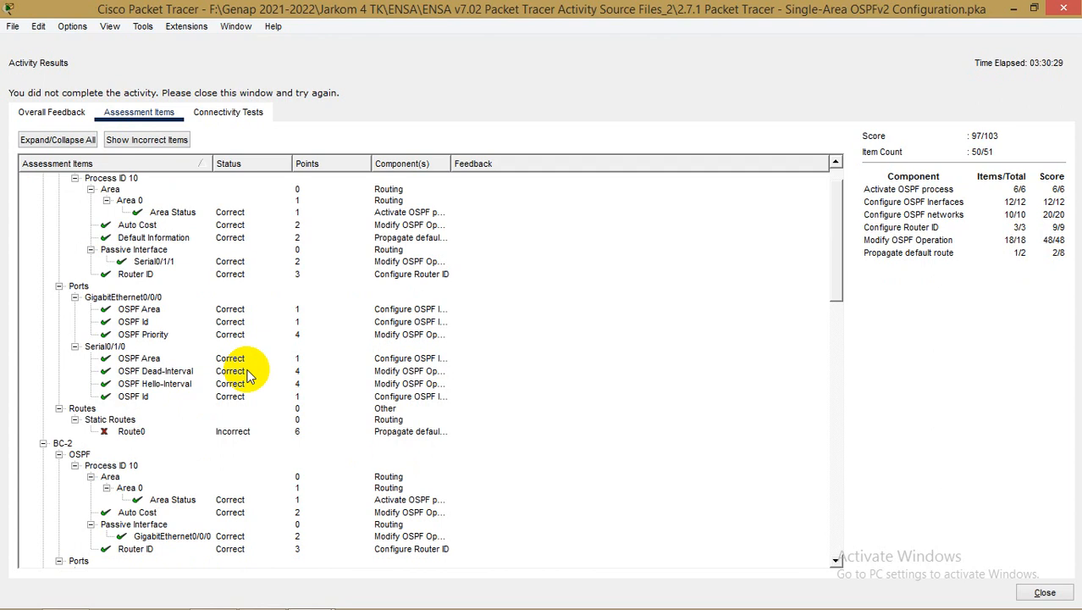
scroll(248, 375, up, 1)
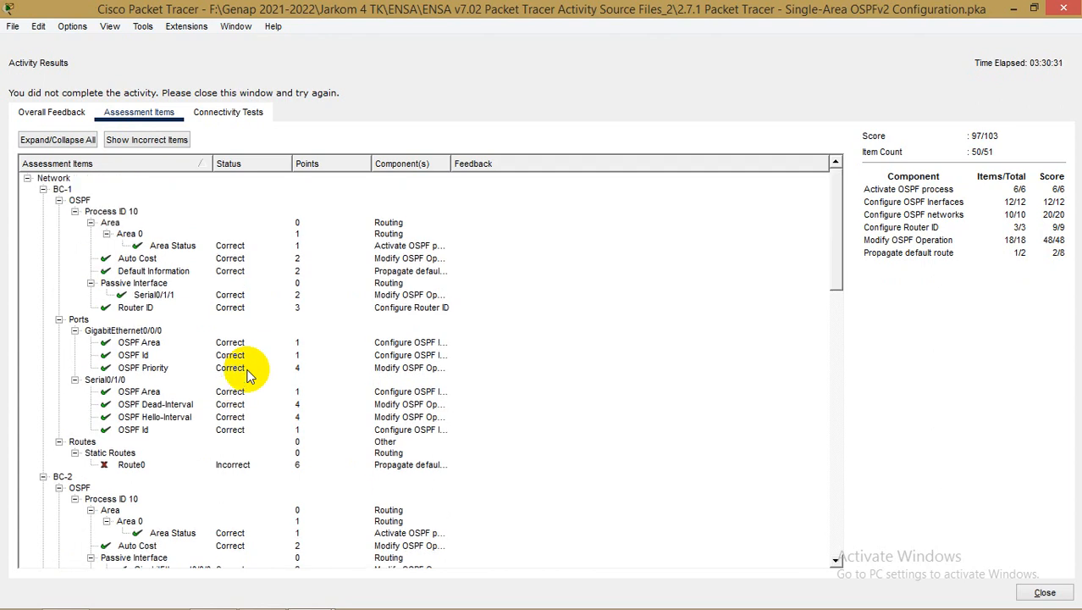
click(1047, 593)
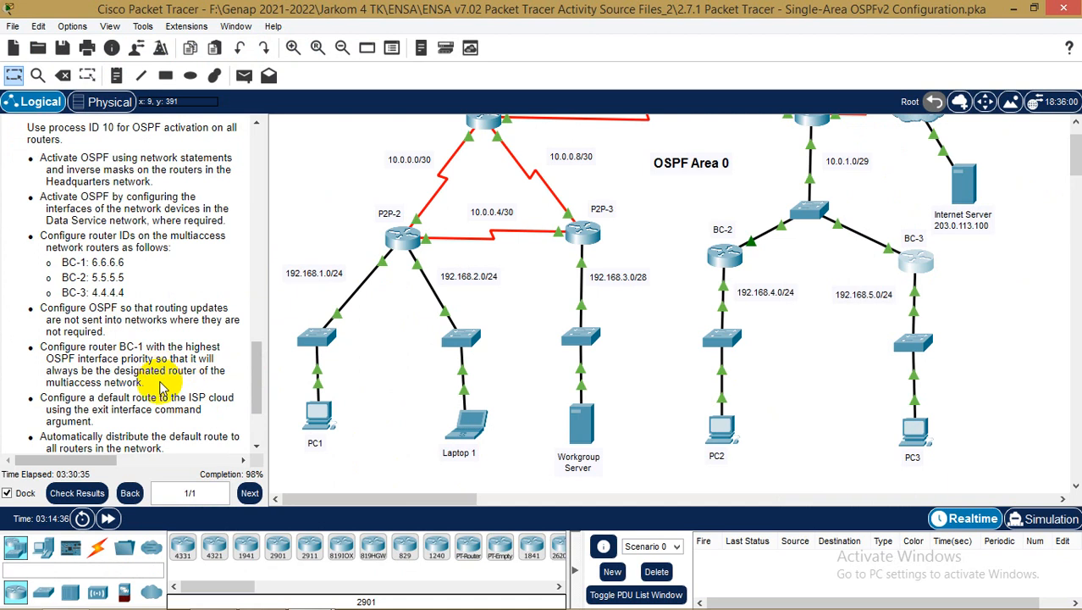
- Highlight the ISP default route requirement in the instructions and open BC-1's console at the configuration prompt
scroll(161, 386, down, 1)
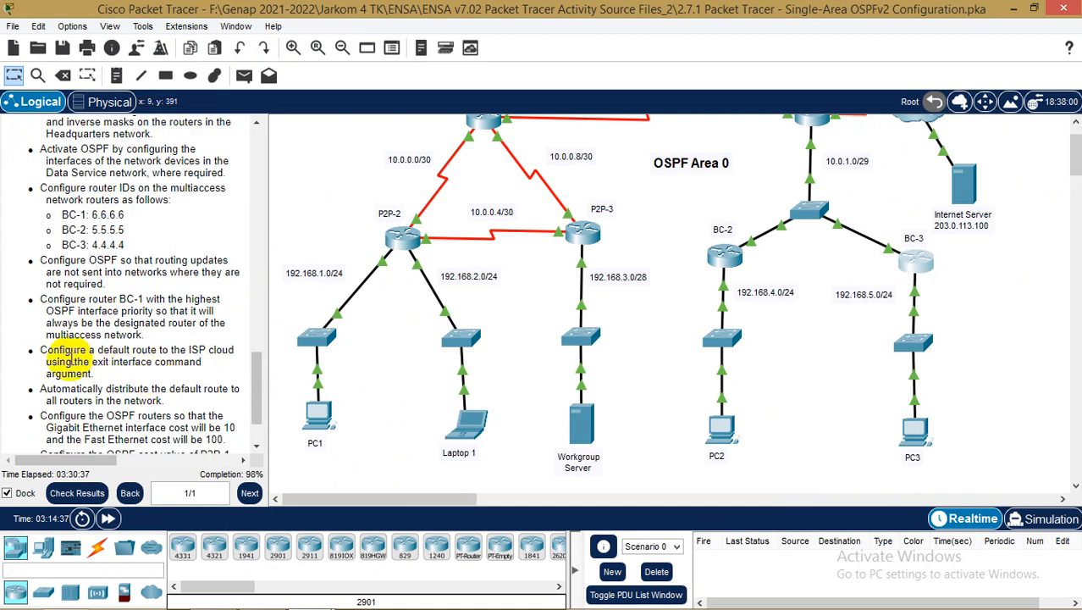
drag(39, 350, 136, 377)
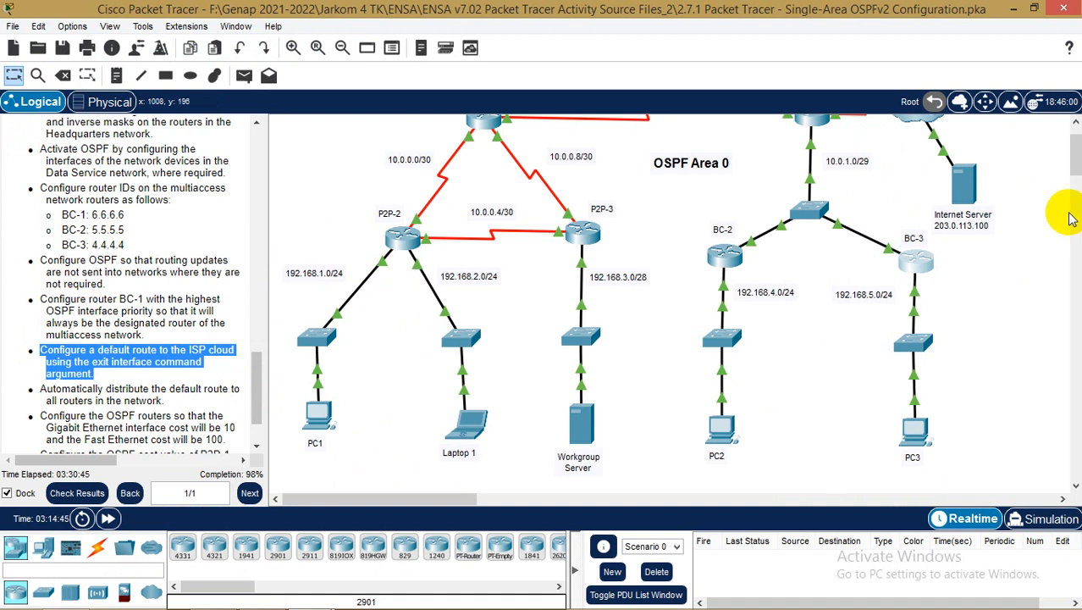
scroll(889, 248, up, 2)
click(818, 167)
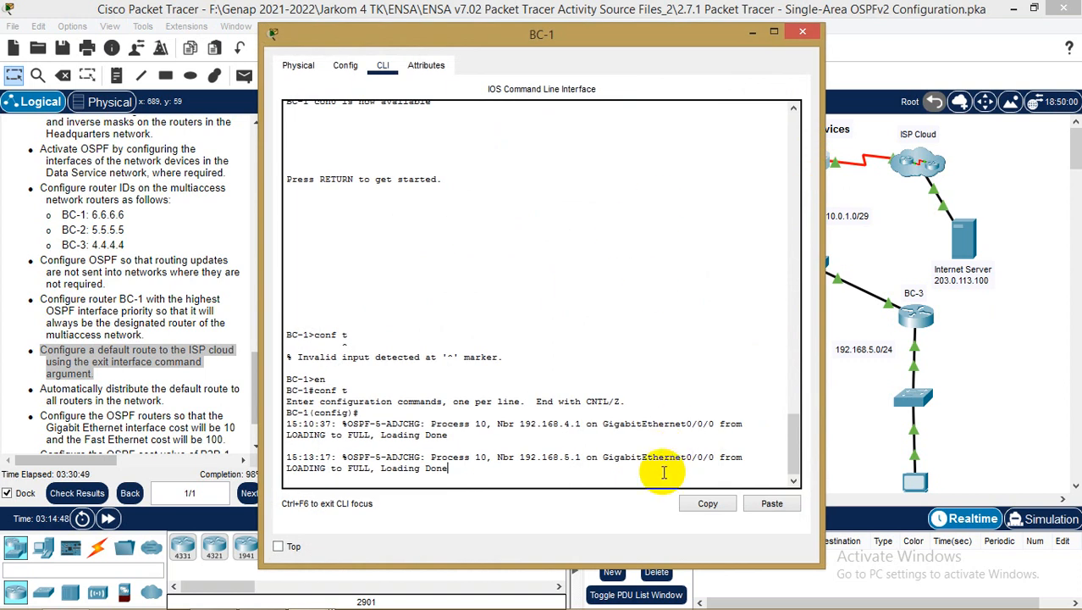
key(Return)
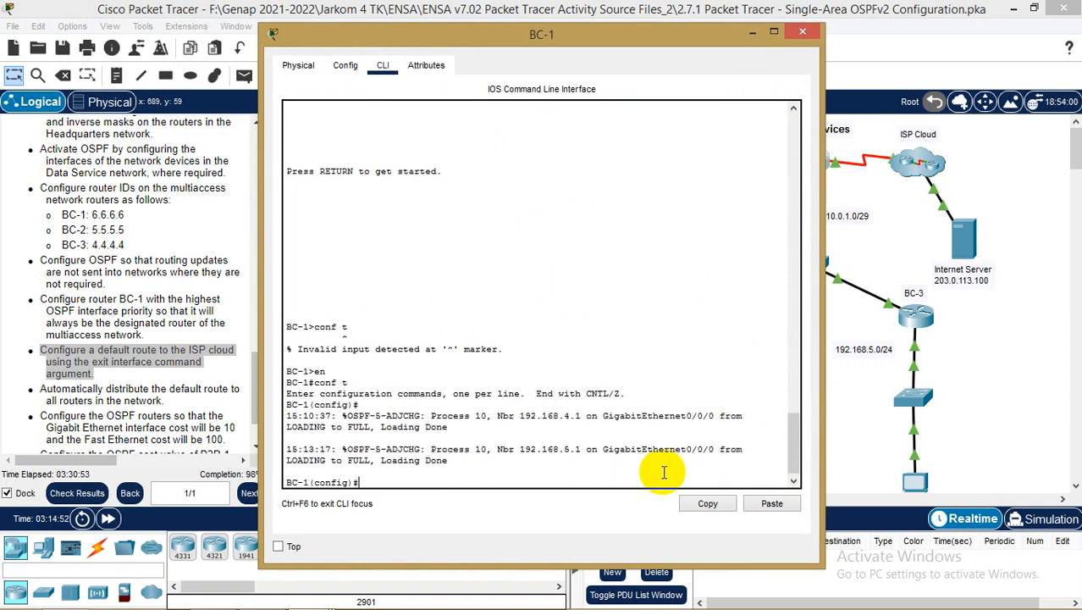
text(ip ro)
key(Tab)
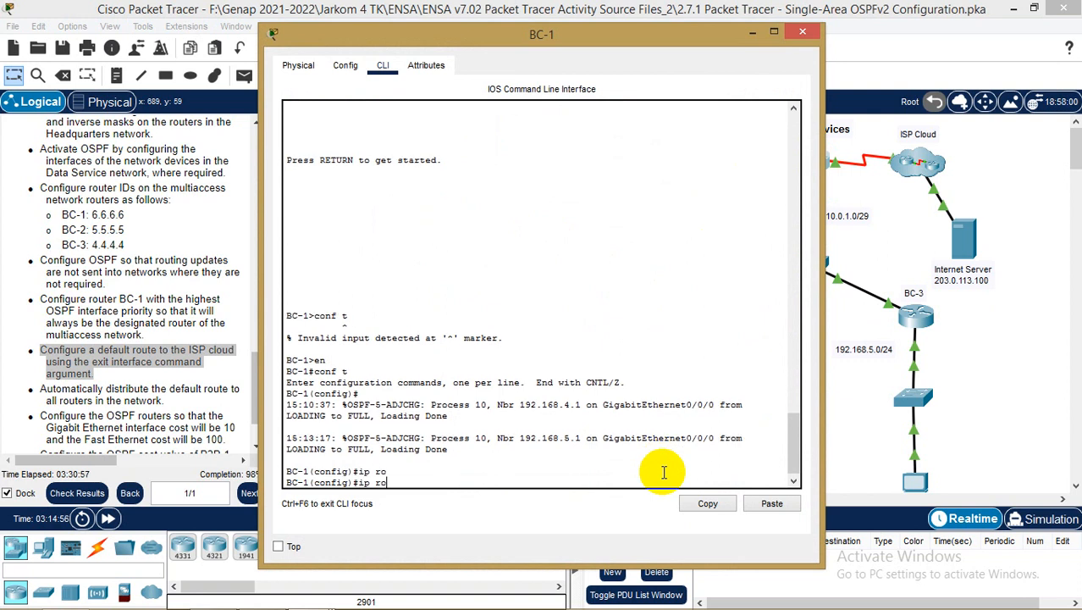
text(u)
key(Tab)
key(BackSpace)
key(BackSpace)
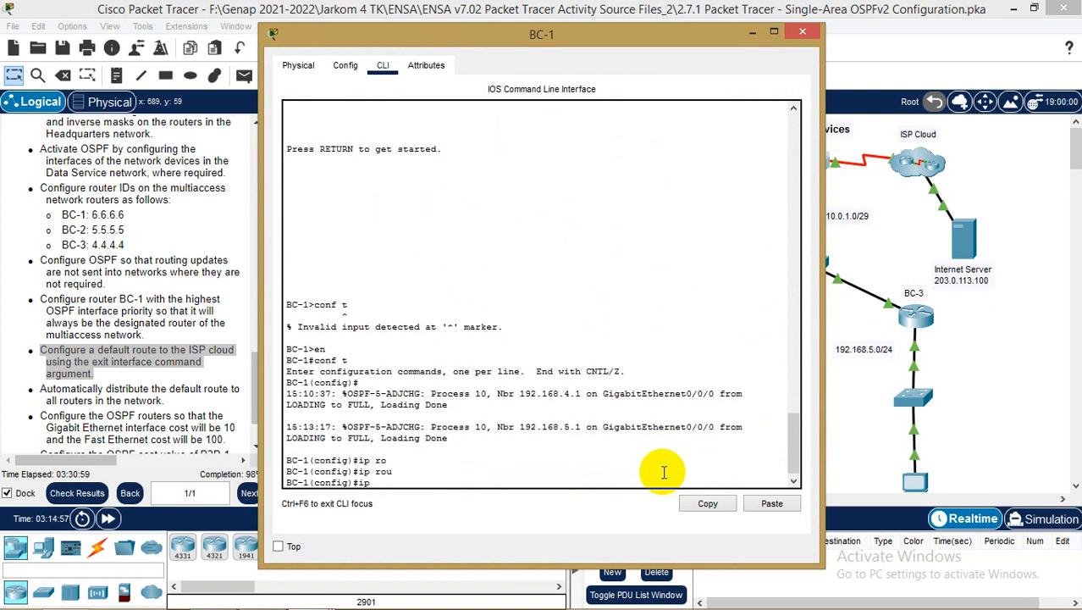
key(BackSpace)
key(BackSpace)
text(ip)
key(Tab)
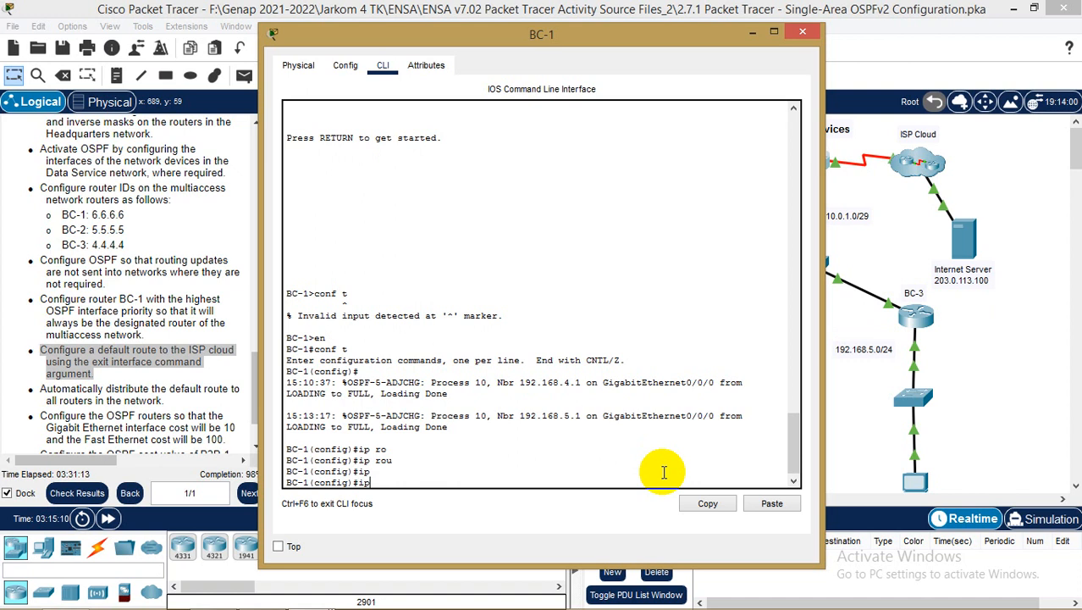
key(BackSpace)
key(BackSpace)
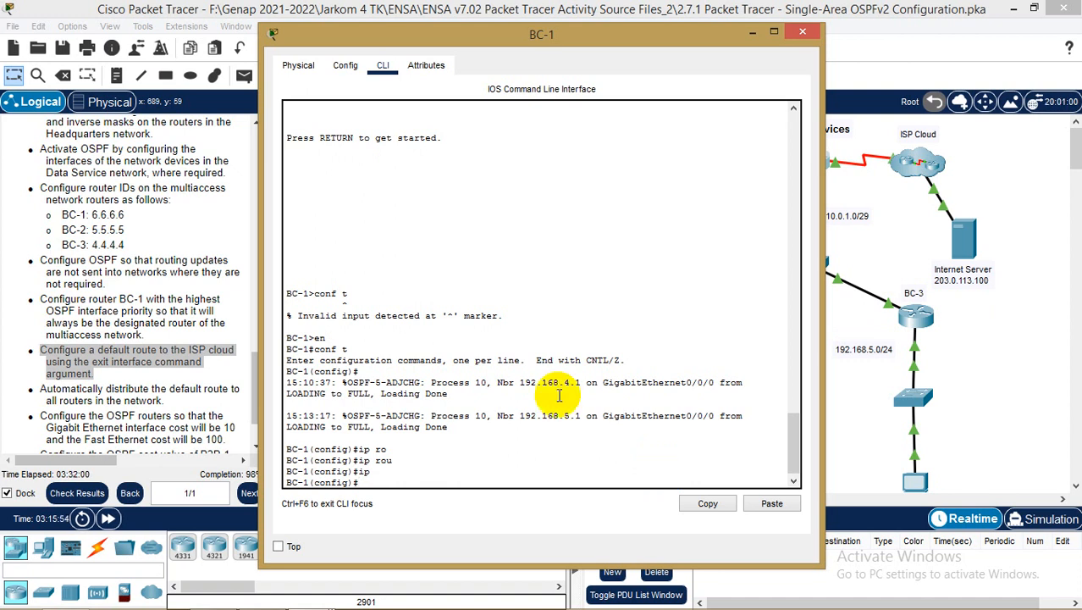
- Configure a static default route 0.0.0.0 0.0.0.0 on BC-1 through serial 0/1/1, consulting the network notes for the exit interface
text(ip route 0.0.0.)
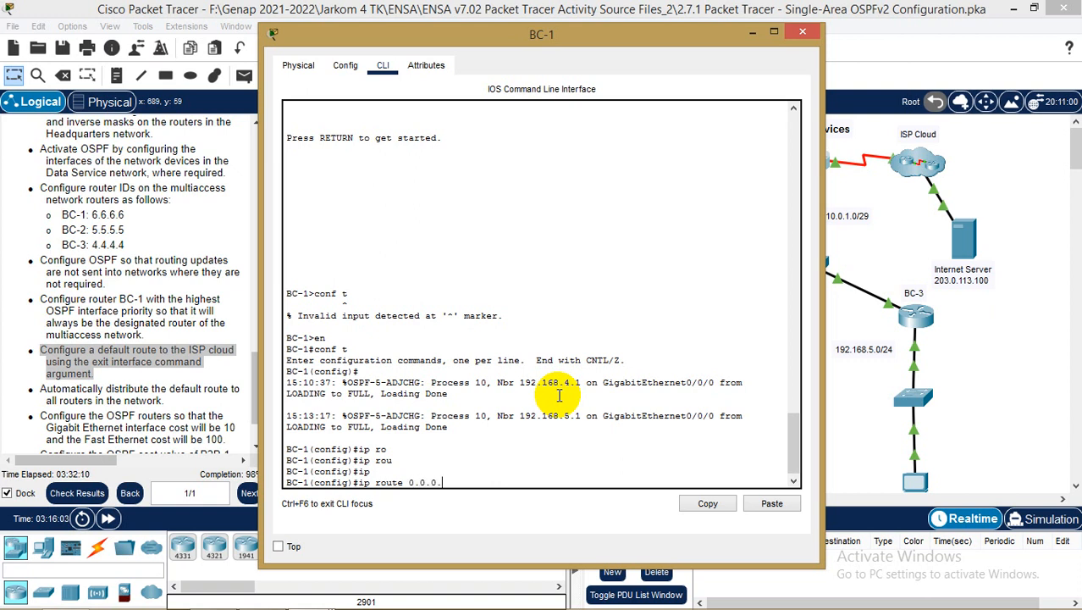
text(0 0.0.0.)
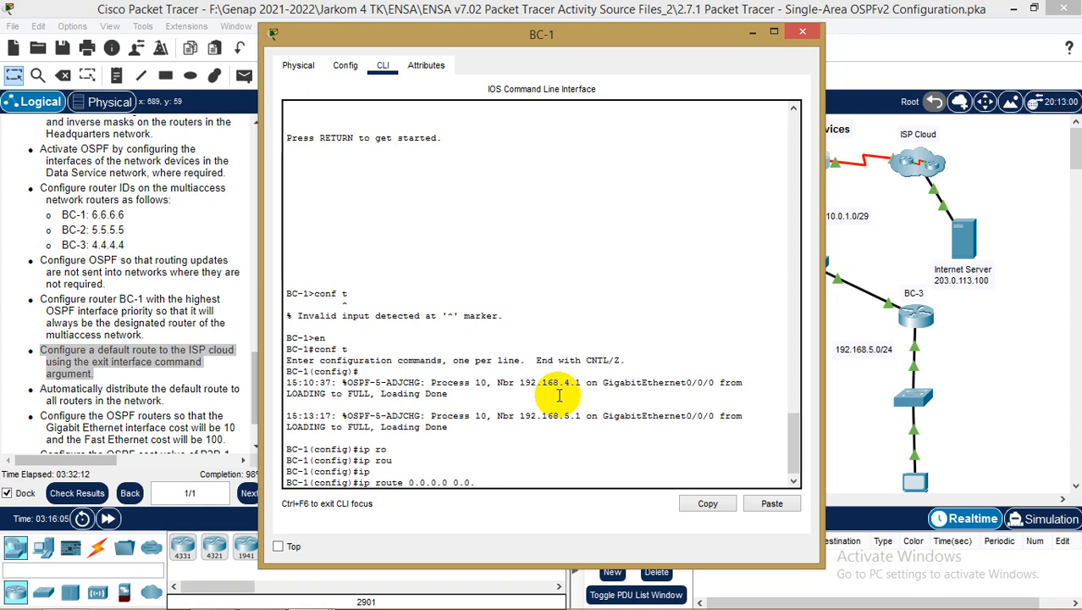
text(0.)
text( se)
key(Tab)
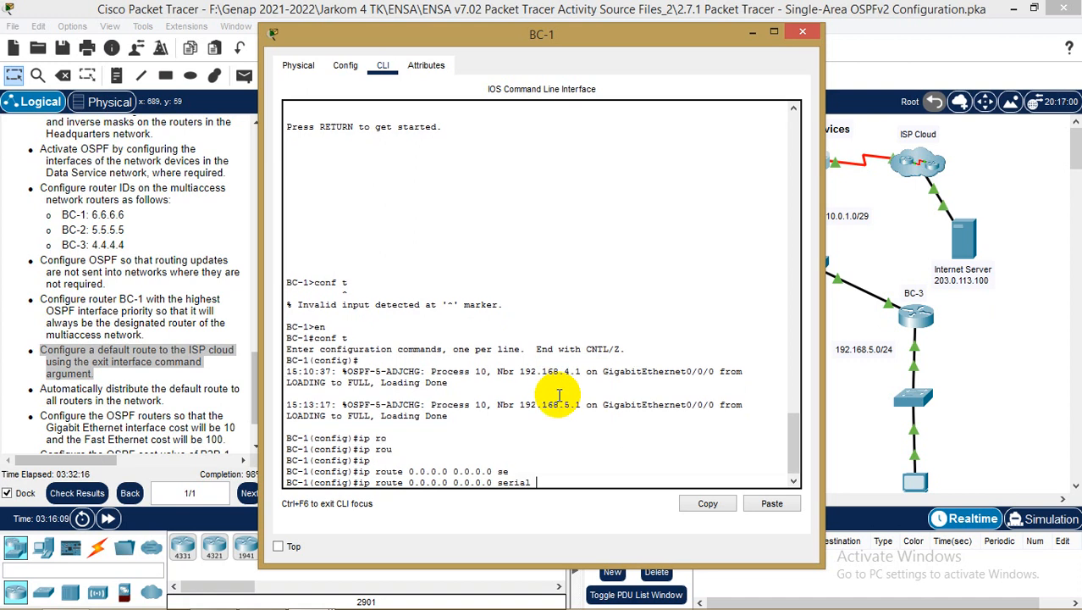
click(279, 597)
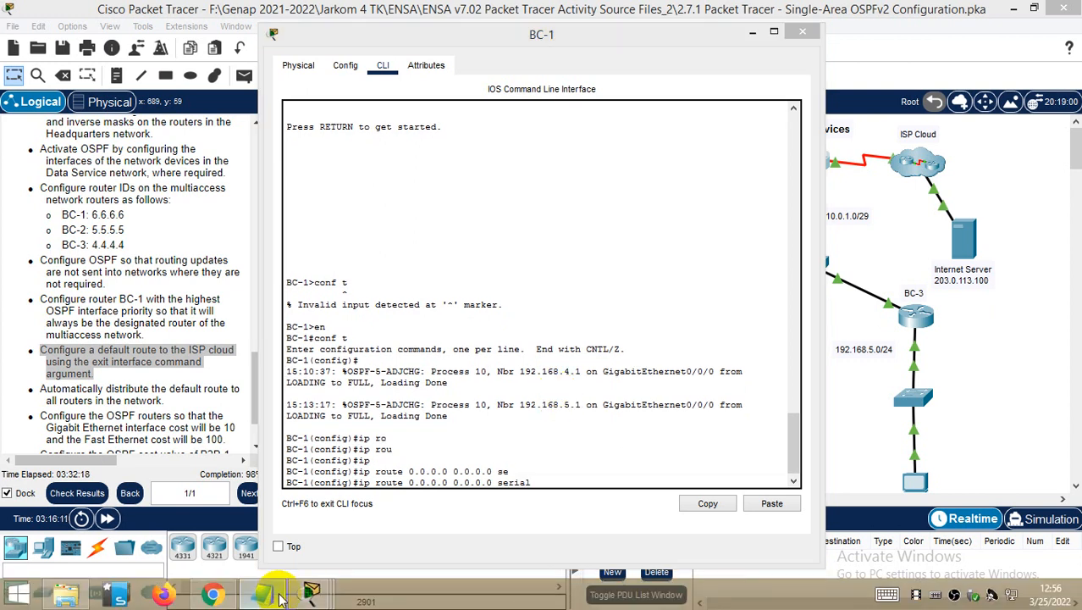
scroll(225, 294, up, 4)
scroll(188, 296, down, 2)
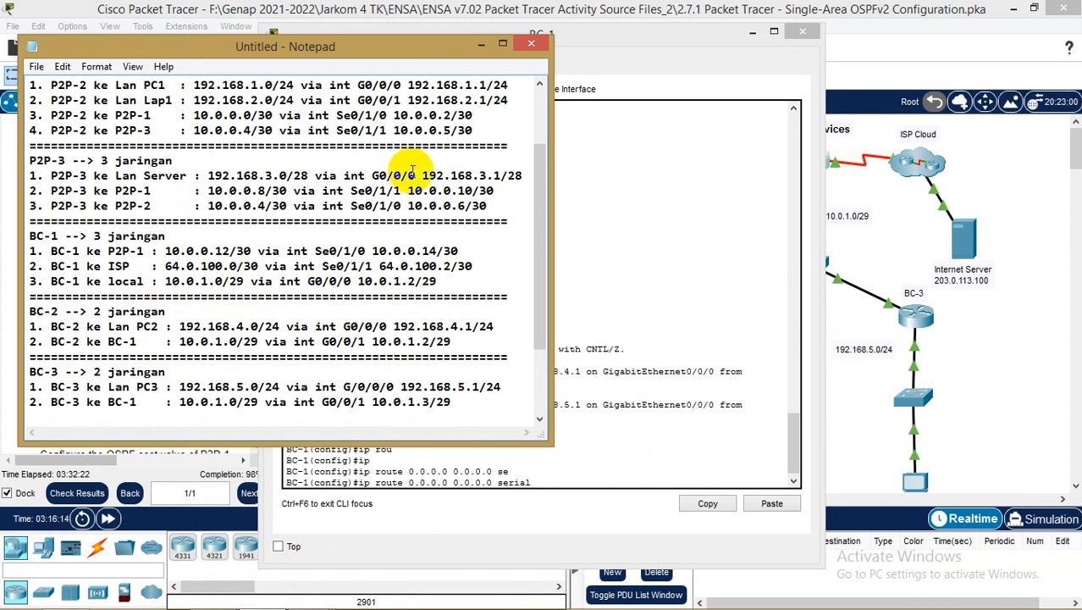
click(480, 44)
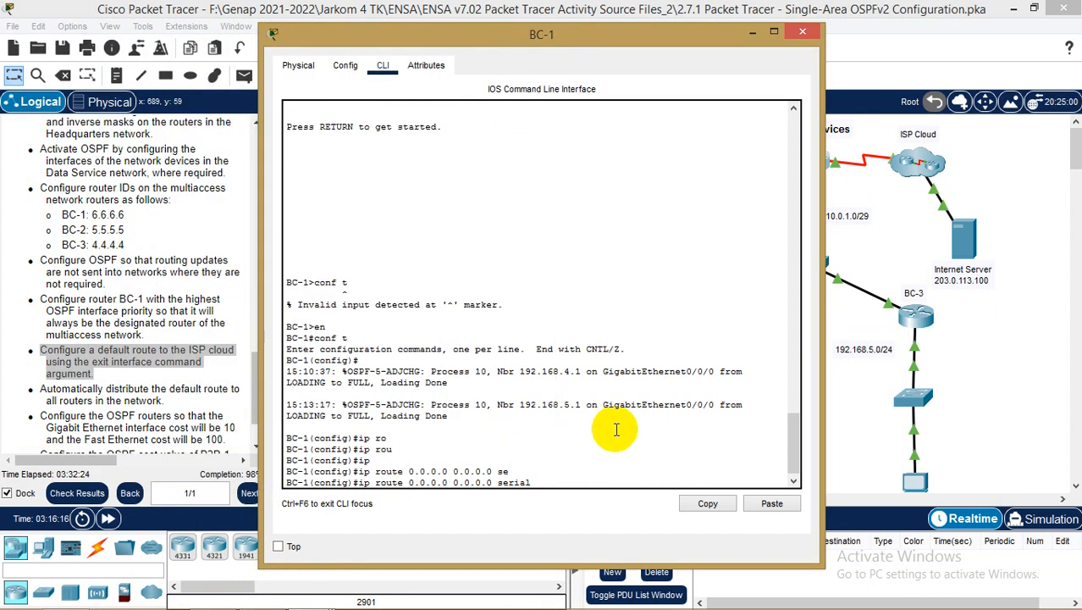
text(0/1/1)
key(Return)
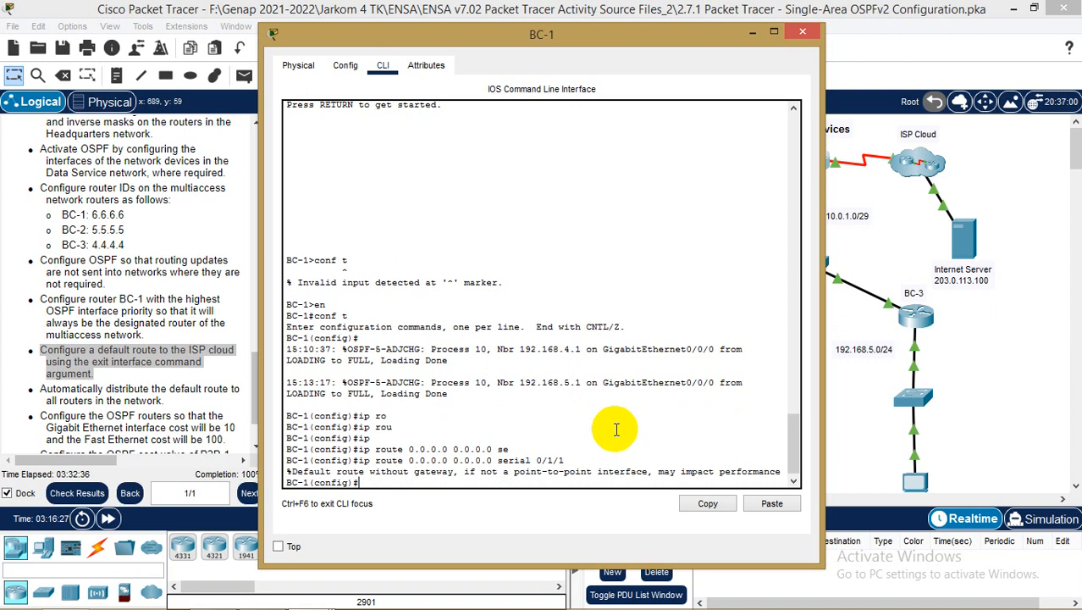
- Minimize BC-1's window to show the topology and clear the text highlight in the instructions
drag(707, 40, 826, 31)
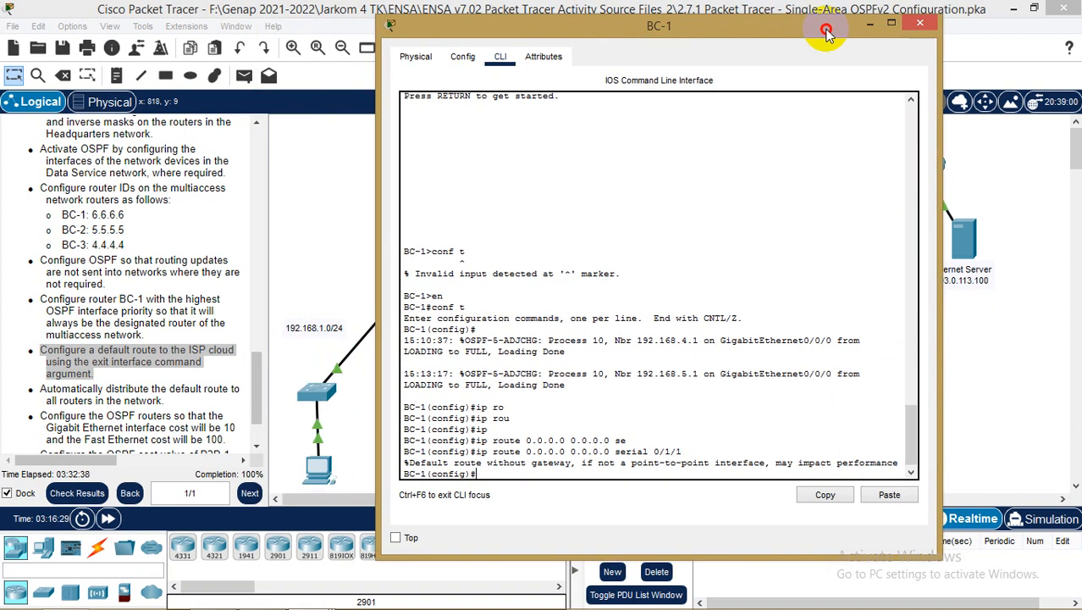
click(869, 23)
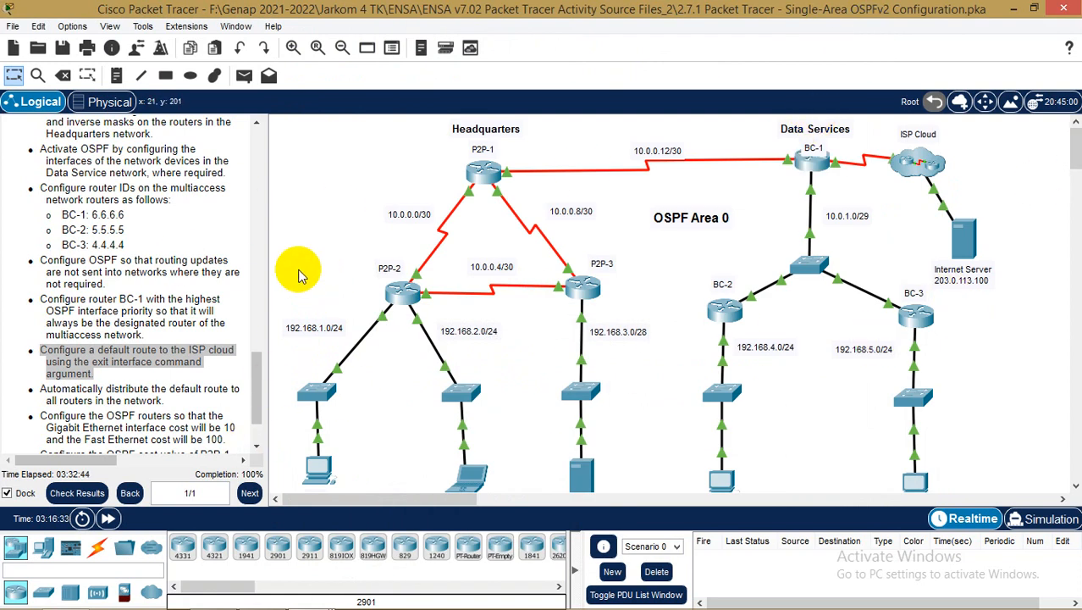
click(218, 383)
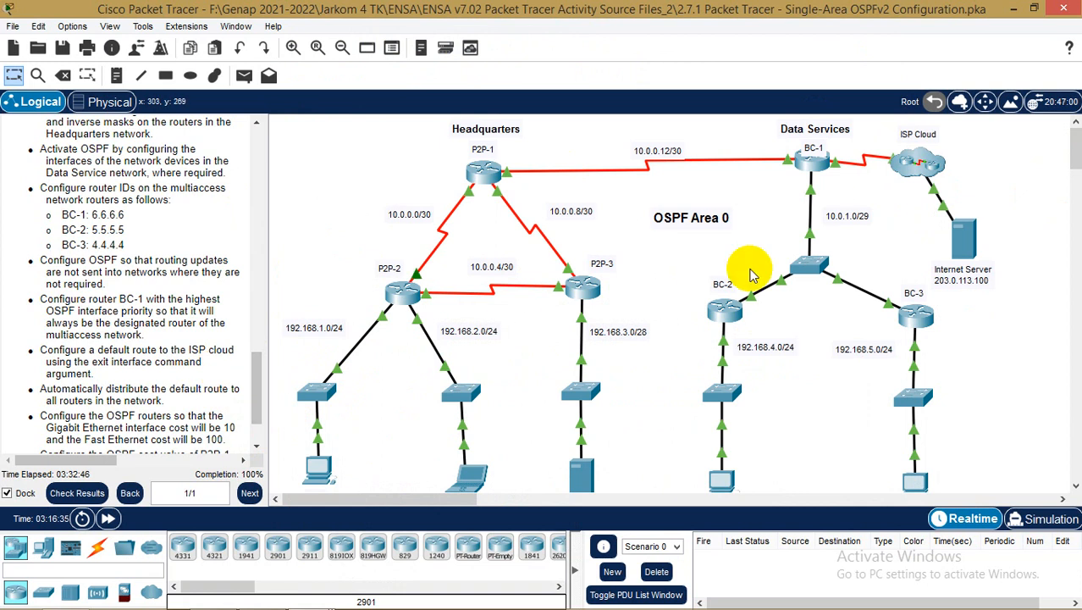